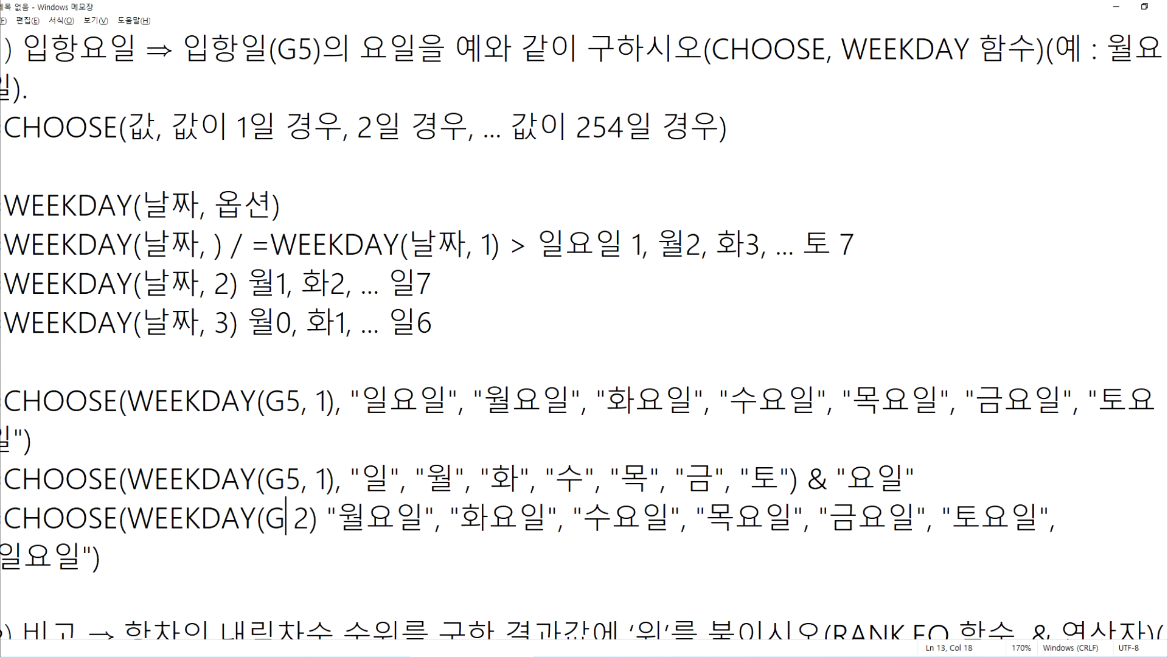
Step: Complete the WEEKDAY date argument as G5, followed by a comma, in the third example CHOOSE formula
{"action": "type", "text": "5,"}
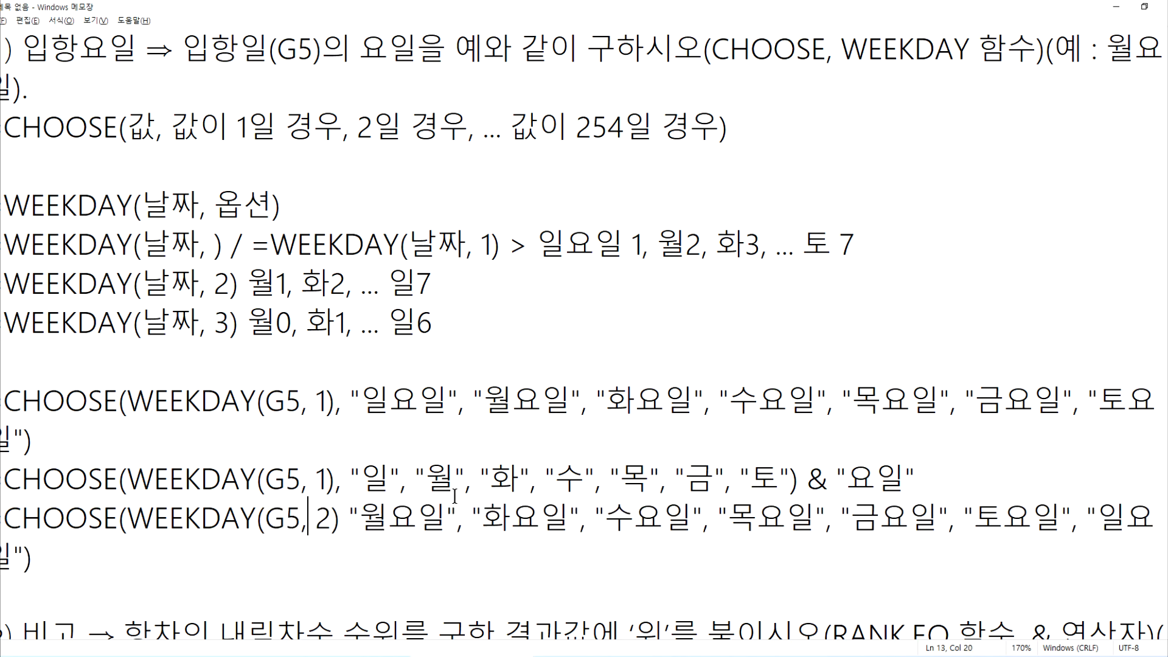
Step: Switch to Excel, enter the pending CHOOSE formula in I5, and replace its 입항일 argument with G5
{"action": "key", "text": "alt+Tab"}
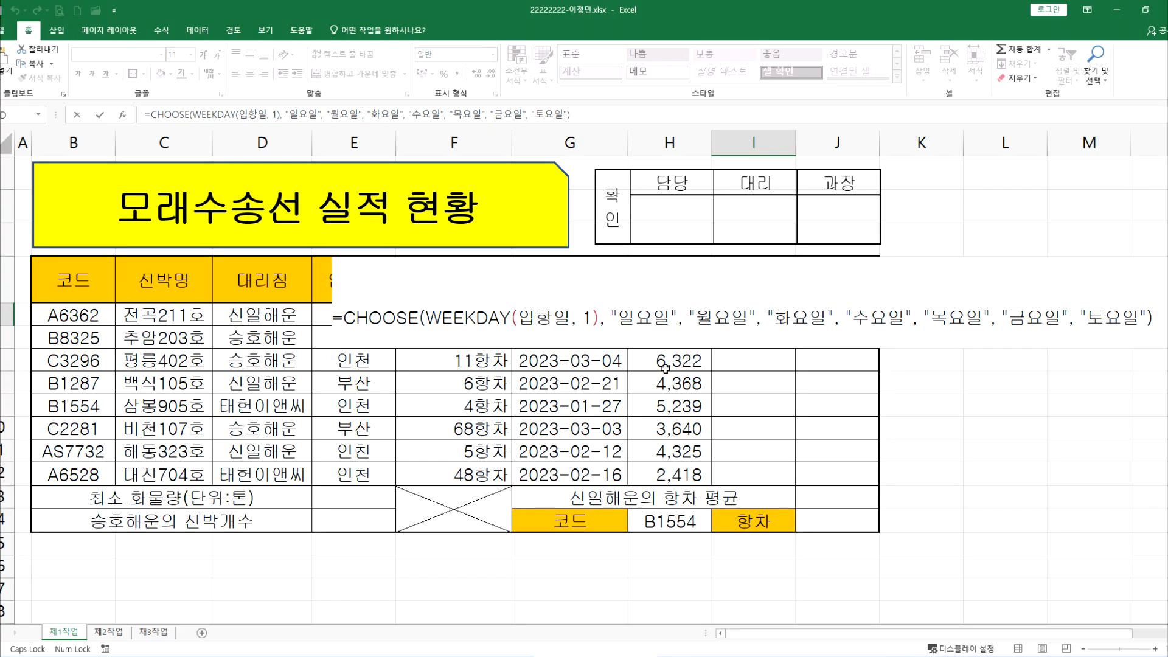
{"action": "key", "text": "Return"}
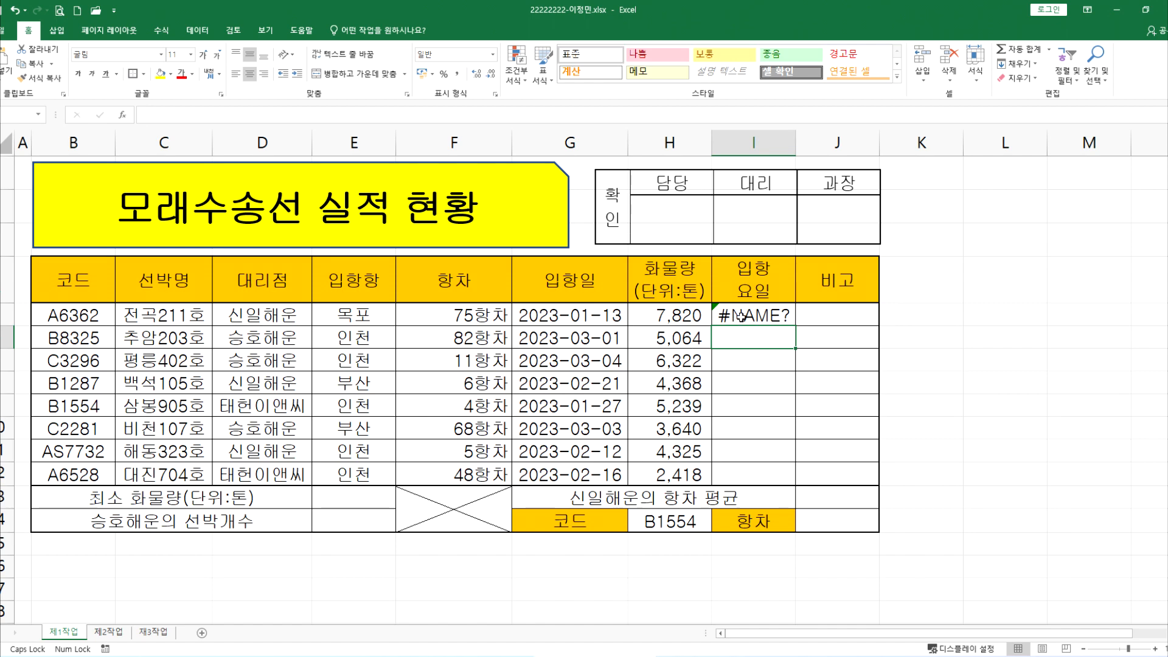
{"action": "scroll", "coordinate": [730, 350], "scroll_direction": "up", "scroll_amount": 1}
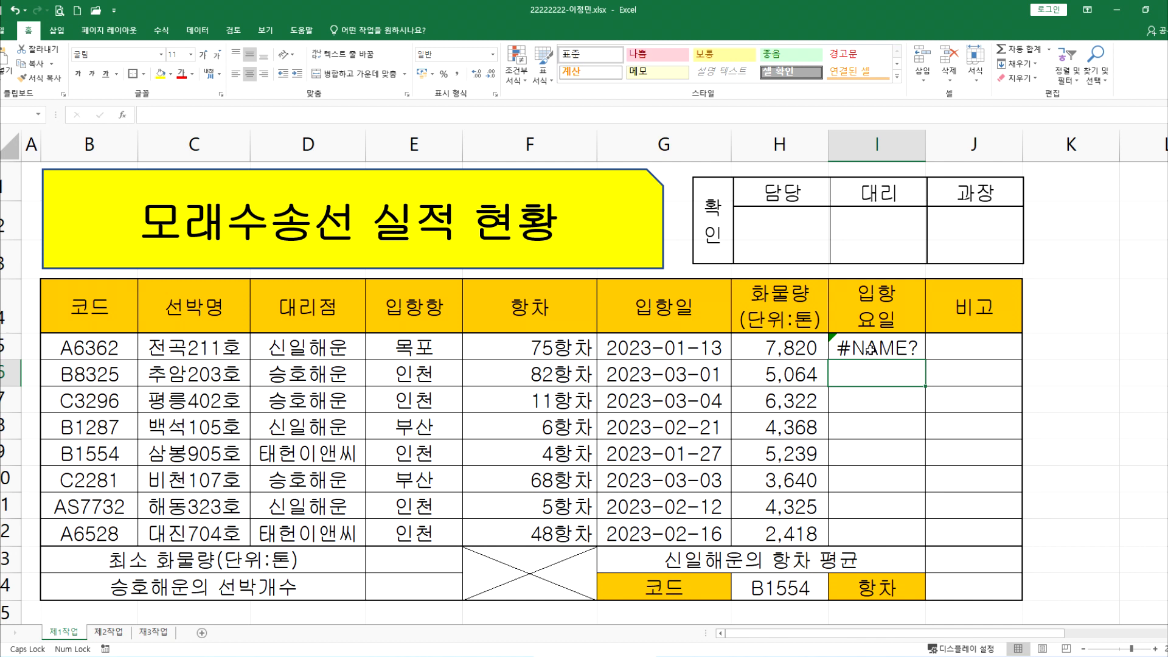
{"action": "double_click", "coordinate": [870, 347]}
{"action": "left_click_drag", "start_coordinate": [790, 350], "coordinate": [840, 349]}
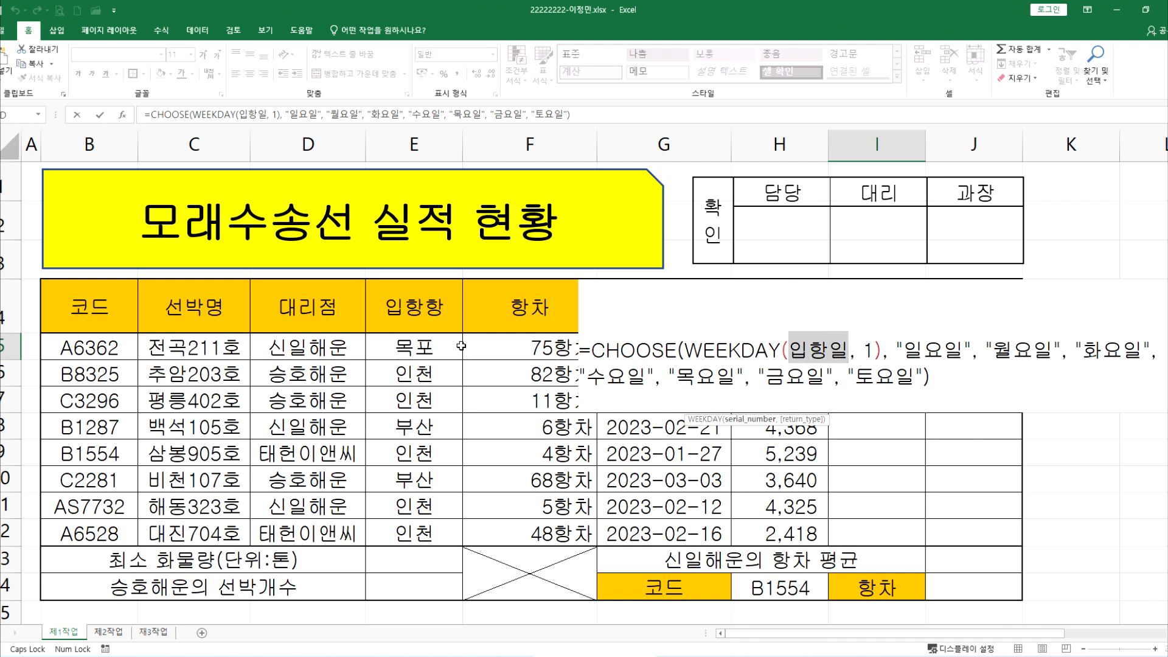
{"action": "type", "text": "ㅎ5"}
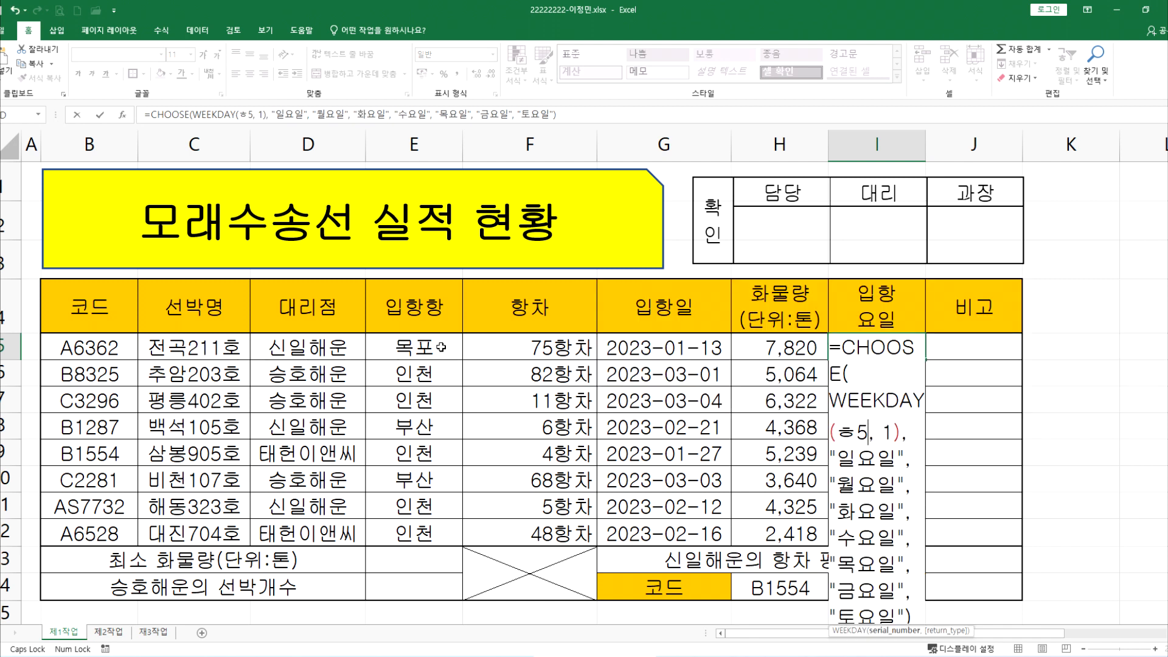
{"action": "key", "text": "BackSpace"}
{"action": "key", "text": "BackSpace"}
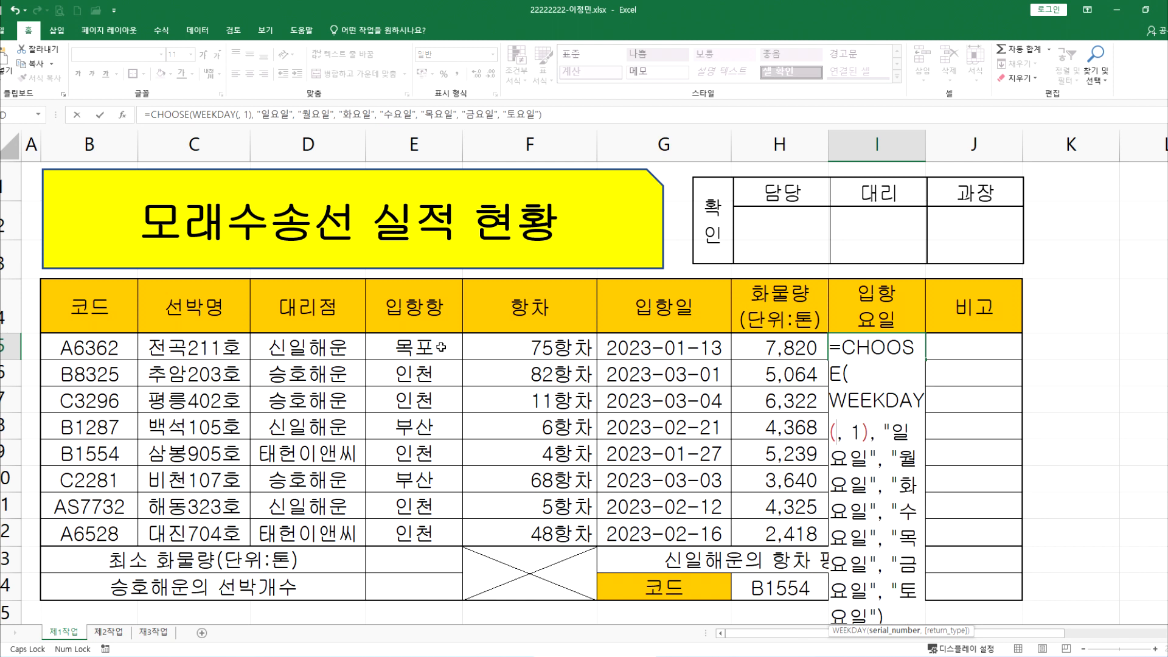
{"action": "type", "text": "g5"}
{"action": "key", "text": "Return"}
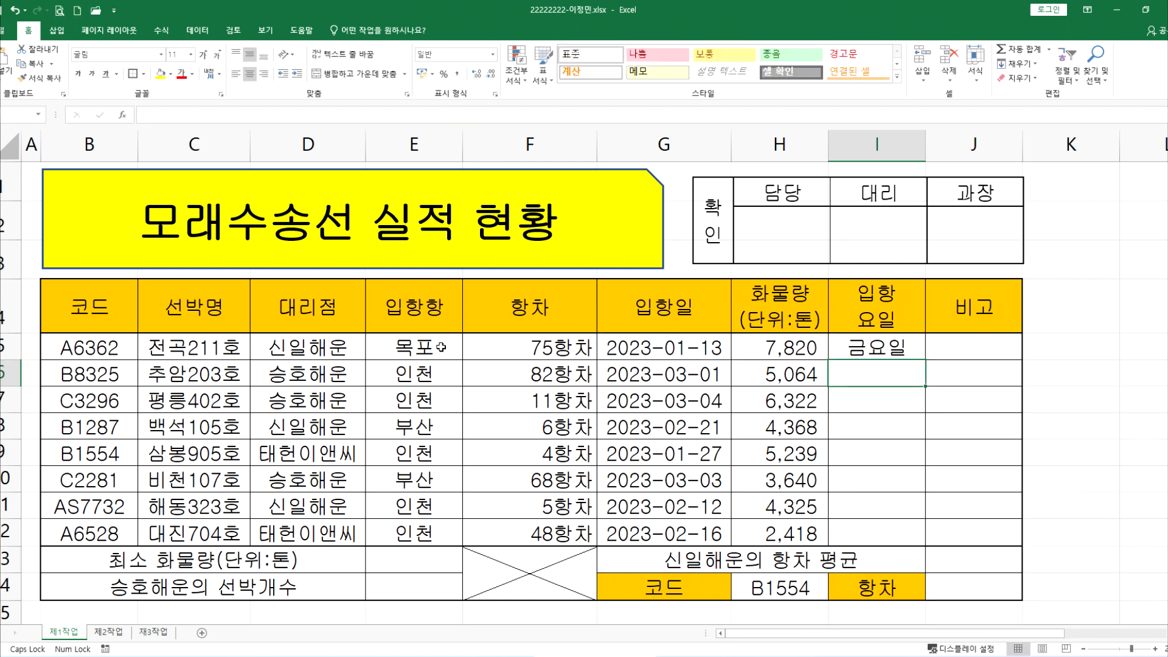
Step: Try filling the I5 weekday formula down through I12, and undo the fill
{"action": "left_click", "coordinate": [905, 351]}
{"action": "left_click_drag", "start_coordinate": [925, 359], "coordinate": [924, 543]}
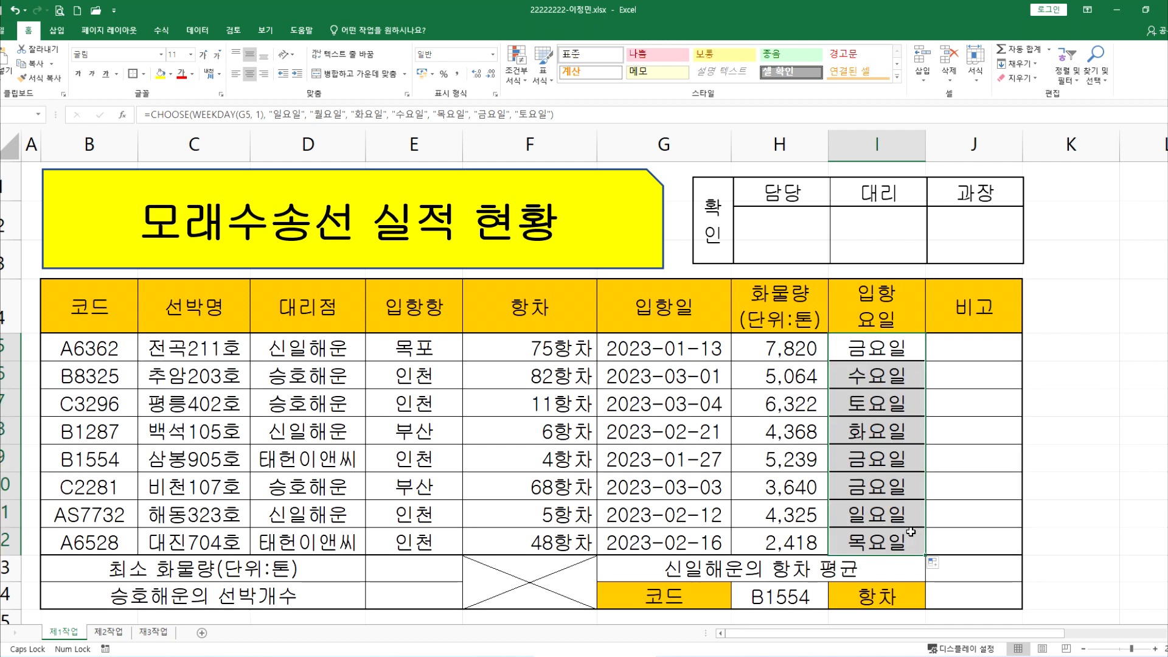
{"action": "key", "text": "ctrl+z"}
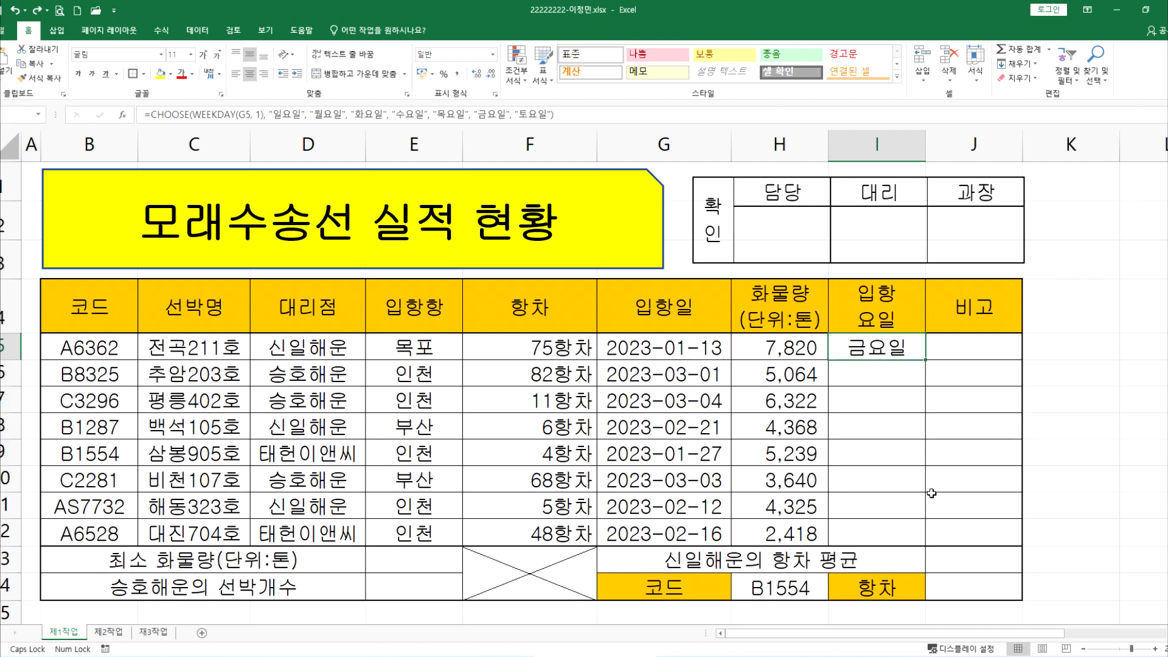
Step: Try replacing the I5 formula with the WEEKDAY(G5, 2) CHOOSE formula copied from Notepad, and cancel the entry
{"action": "key", "text": "alt+Tab"}
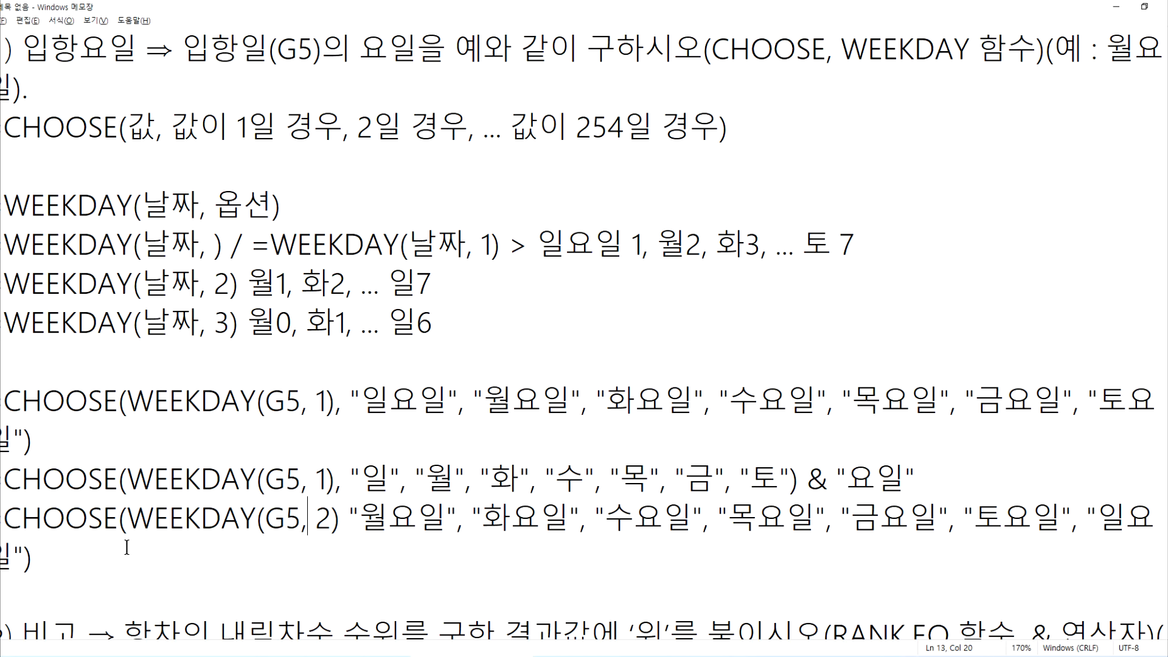
{"action": "left_click_drag", "start_coordinate": [32, 555], "coordinate": [1, 517]}
{"action": "key", "text": "alt+Tab"}
{"action": "key", "text": "Delete"}
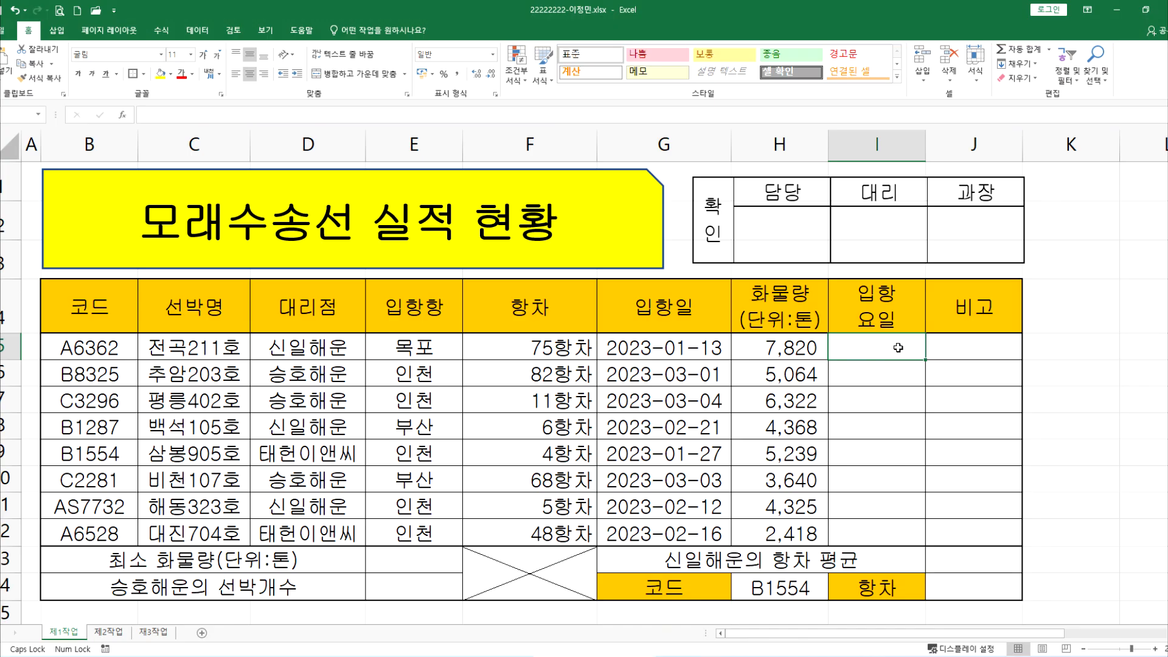
{"action": "double_click", "coordinate": [894, 348]}
{"action": "type", "text": "=CHOOSE(WEEKDAY(G5, 2) \"월요일\", \"화요일\", \"수요일\", \"목요일\", \"금요일\", \"토요일\", \"일요일\")"}
{"action": "key", "text": "Return"}
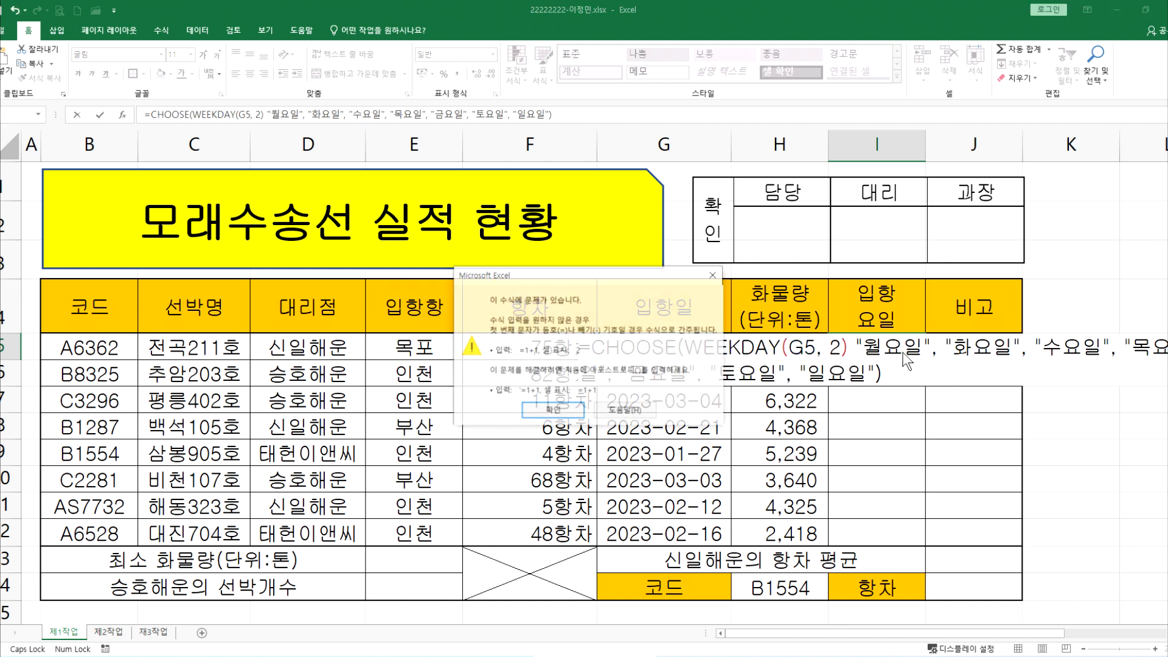
{"action": "key", "text": "Return"}
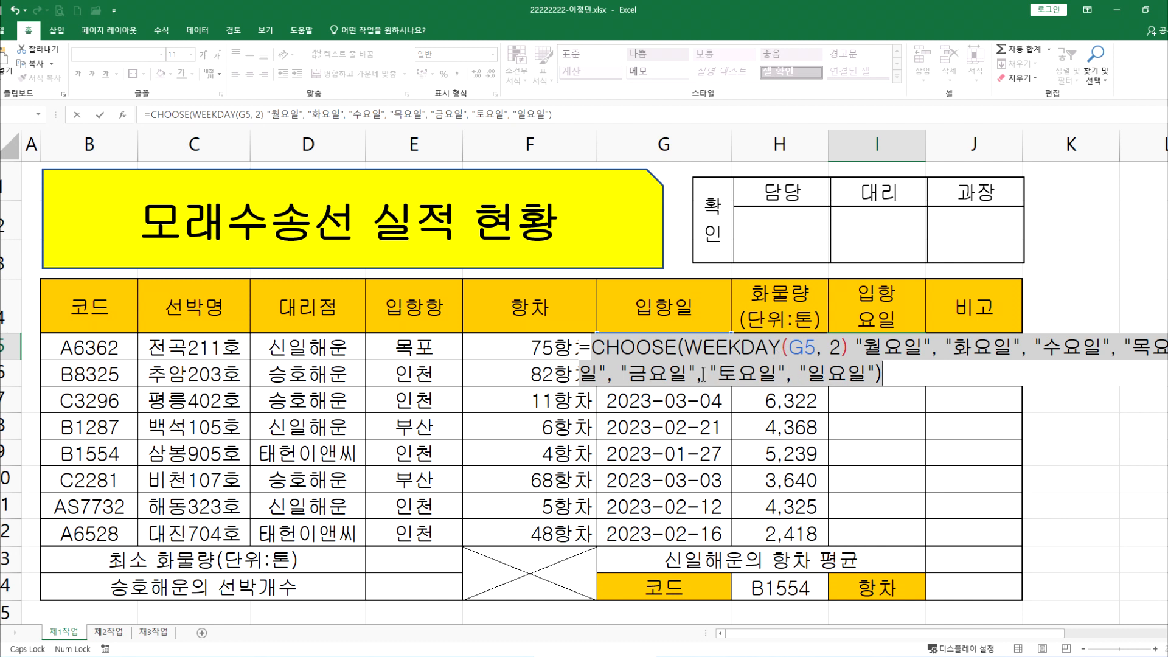
{"action": "left_click", "coordinate": [578, 348]}
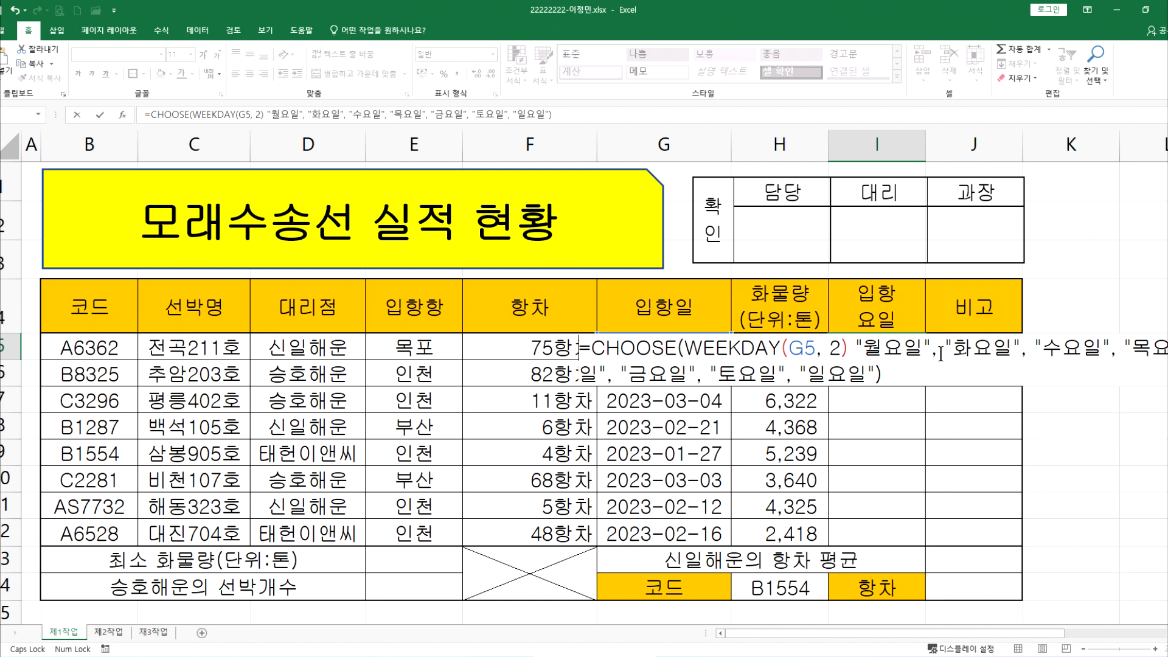
{"action": "key", "text": "Escape"}
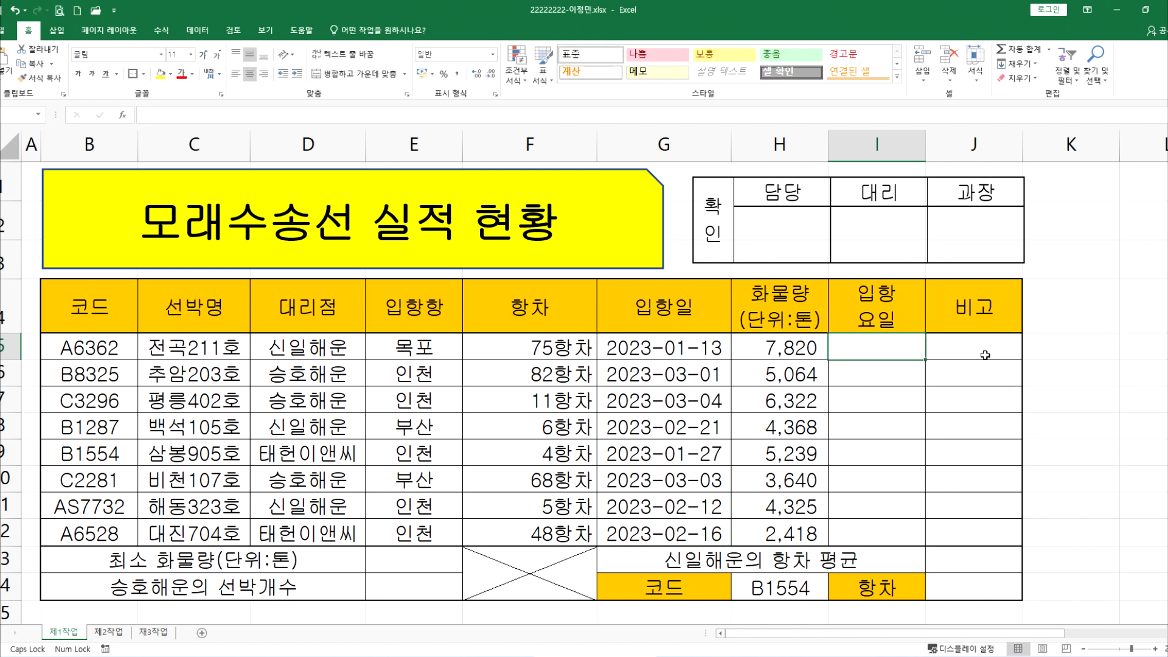
Step: Try entering the copied WEEKDAY(G5, 2) formula in I5 again, check it against the Notepad text, and cancel the entry
{"action": "type", "text": "=CHOOSE(WEEKDAY(G5, 2) \"월요일\", \"화요일\", \"수요일\", \"목요일\", \"금요일\", \"토요일\", \"일요일\")"}
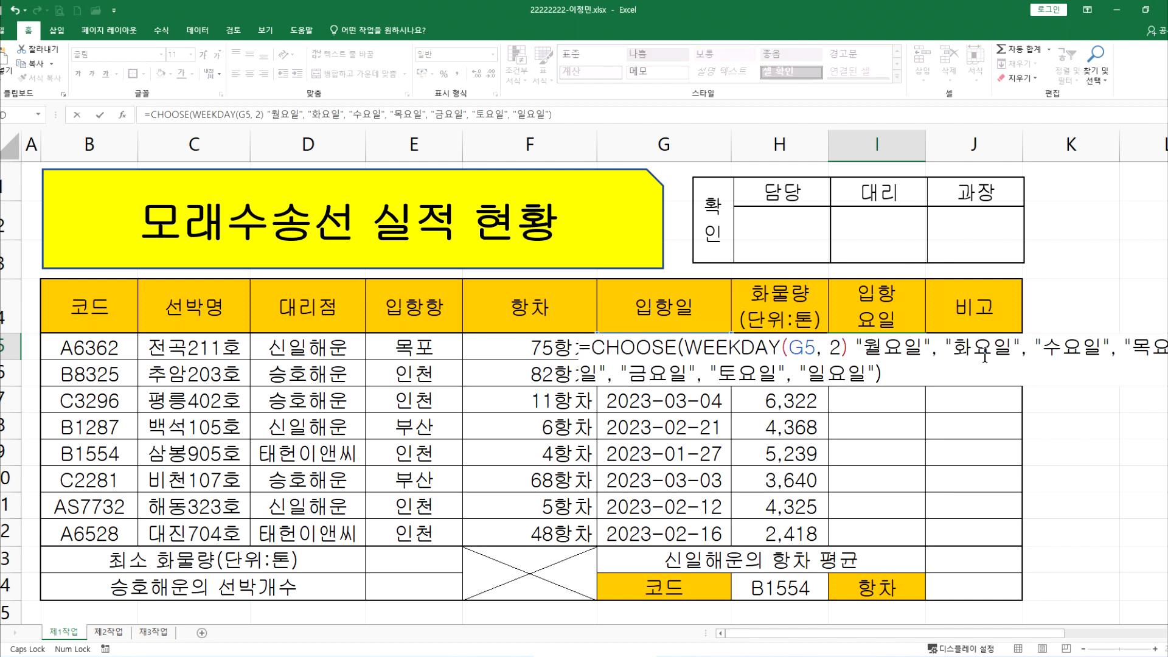
{"action": "key", "text": "Return"}
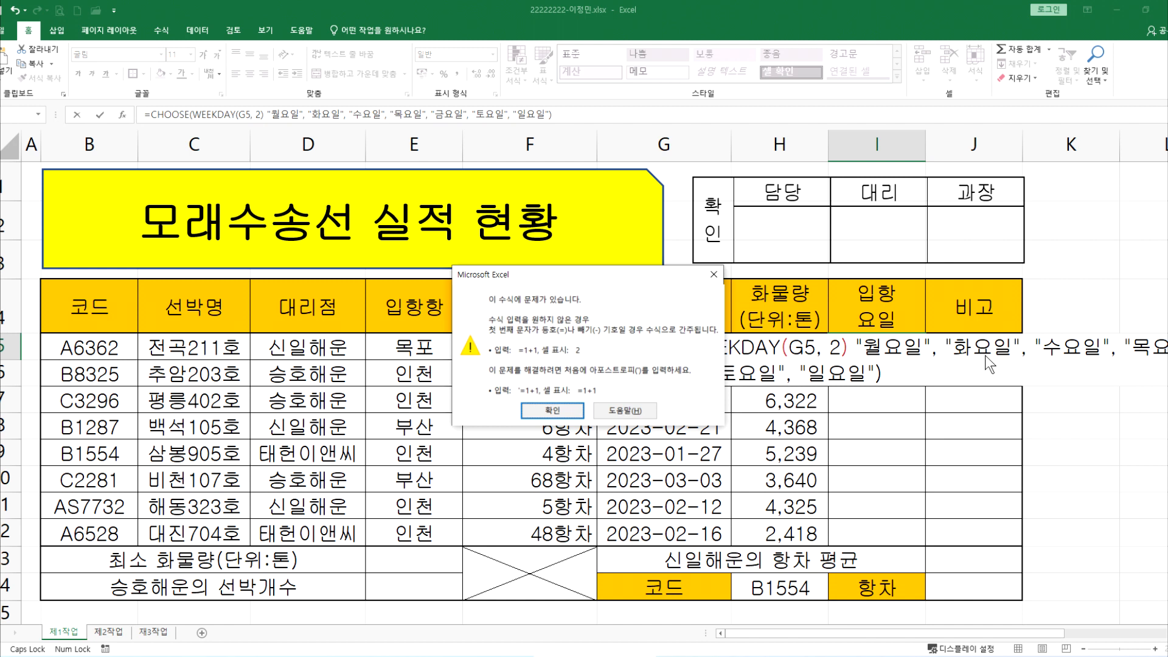
{"action": "key", "text": "Return"}
{"action": "key", "text": "alt+Tab"}
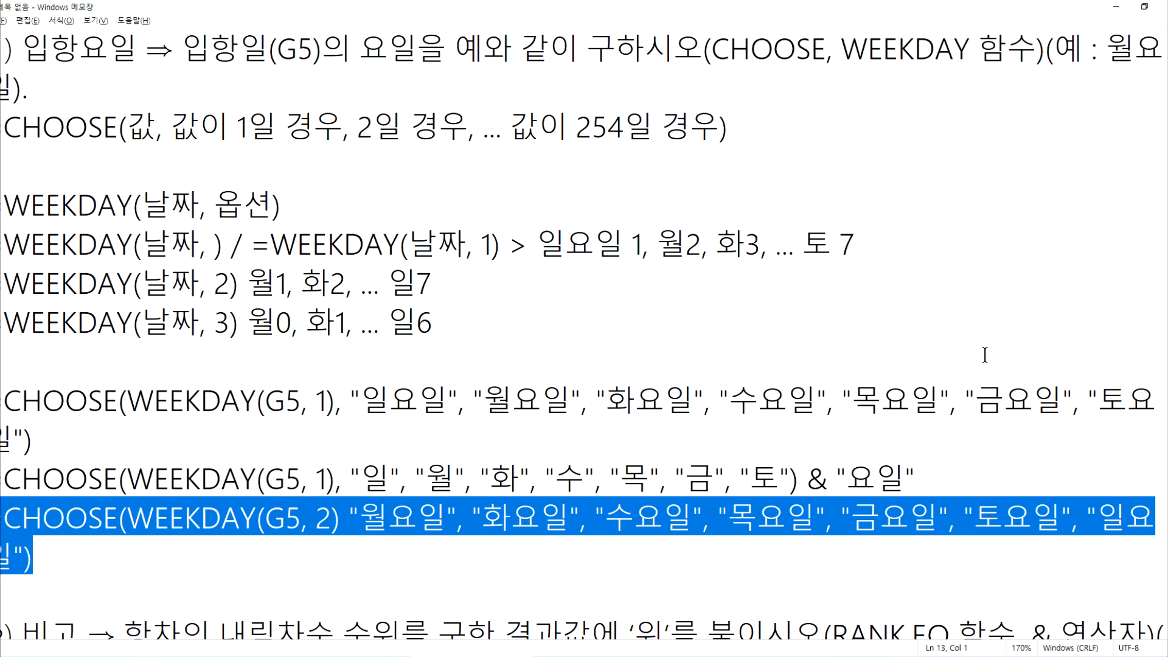
{"action": "key", "text": "alt+Tab"}
{"action": "key", "text": "Escape"}
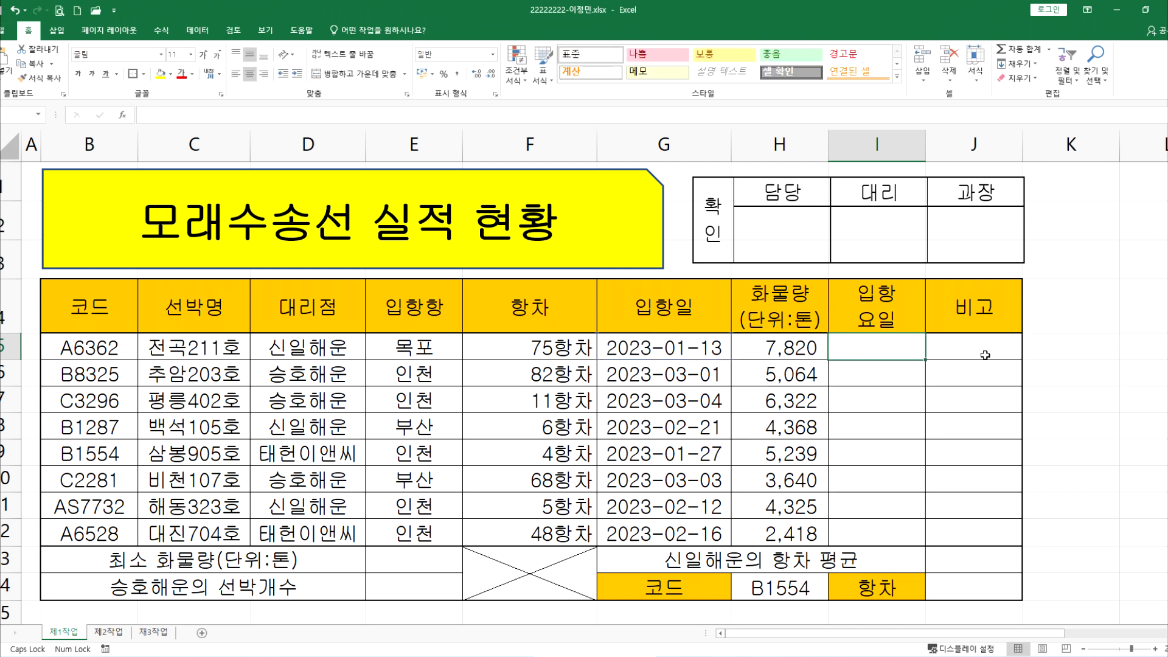
Step: Begin a formula in I5 with =CHOOSE(WEEKDAY(G5,2), referencing the first arrival date
{"action": "type", "text": "=CHOIO"}
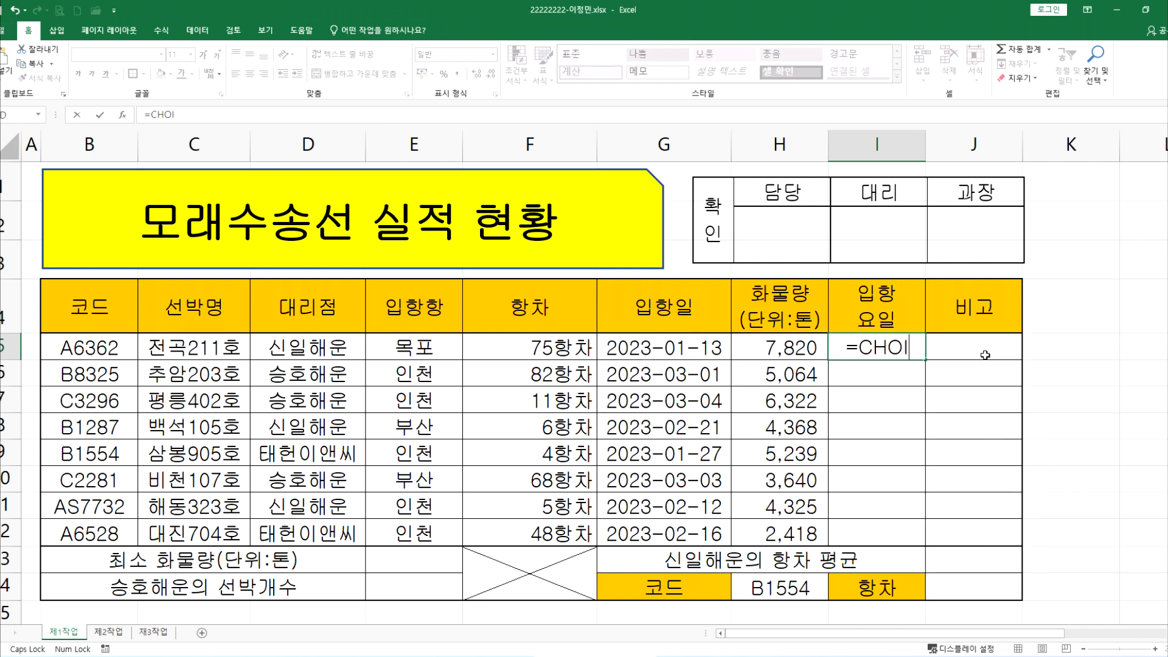
{"action": "key", "text": "BackSpace"}
{"action": "key", "text": "BackSpace"}
{"action": "key", "text": "BackSpace"}
{"action": "type", "text": "O"}
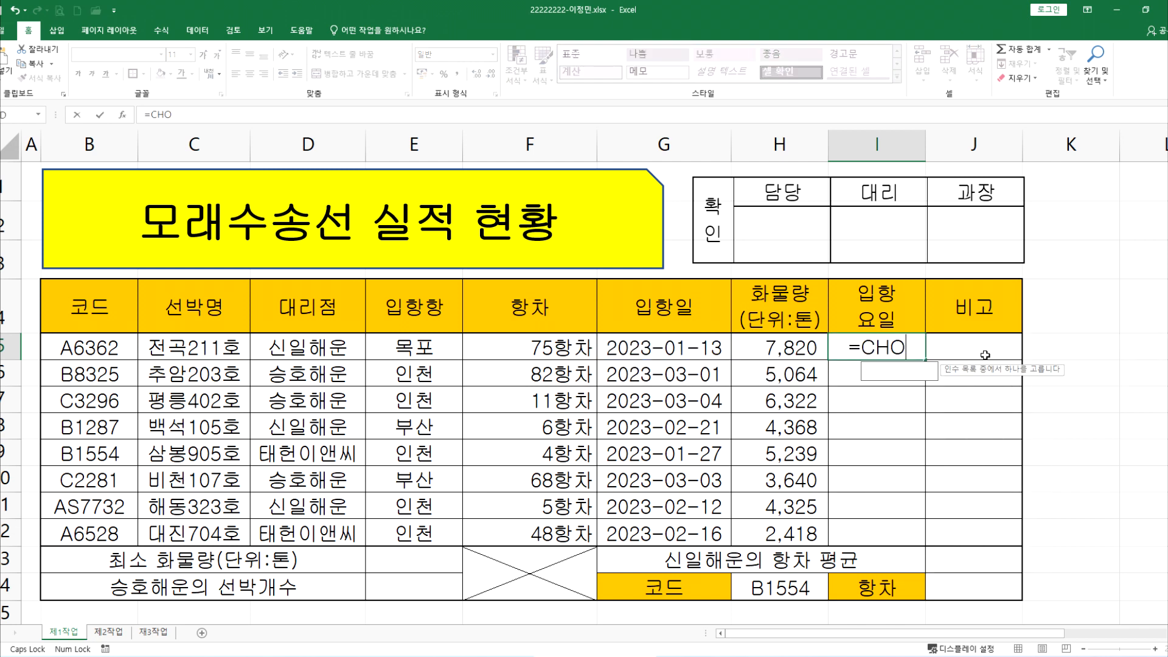
{"action": "type", "text": "OSE(WEEKDAY("}
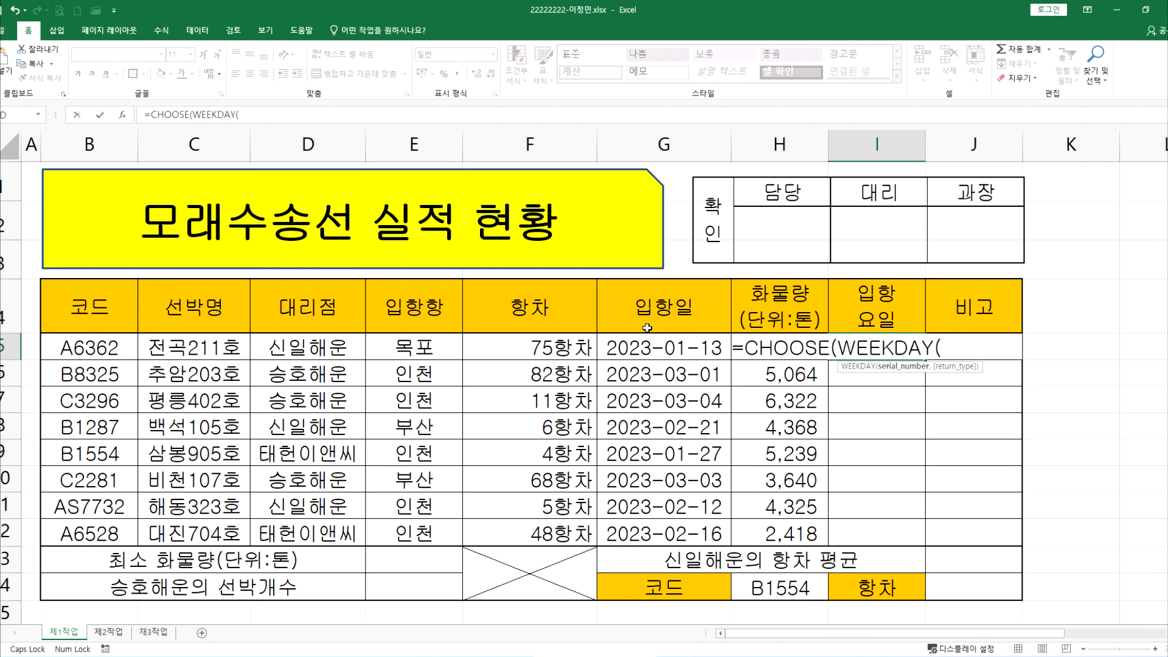
{"action": "left_click", "coordinate": [632, 346]}
{"action": "type", "text": ",2"}
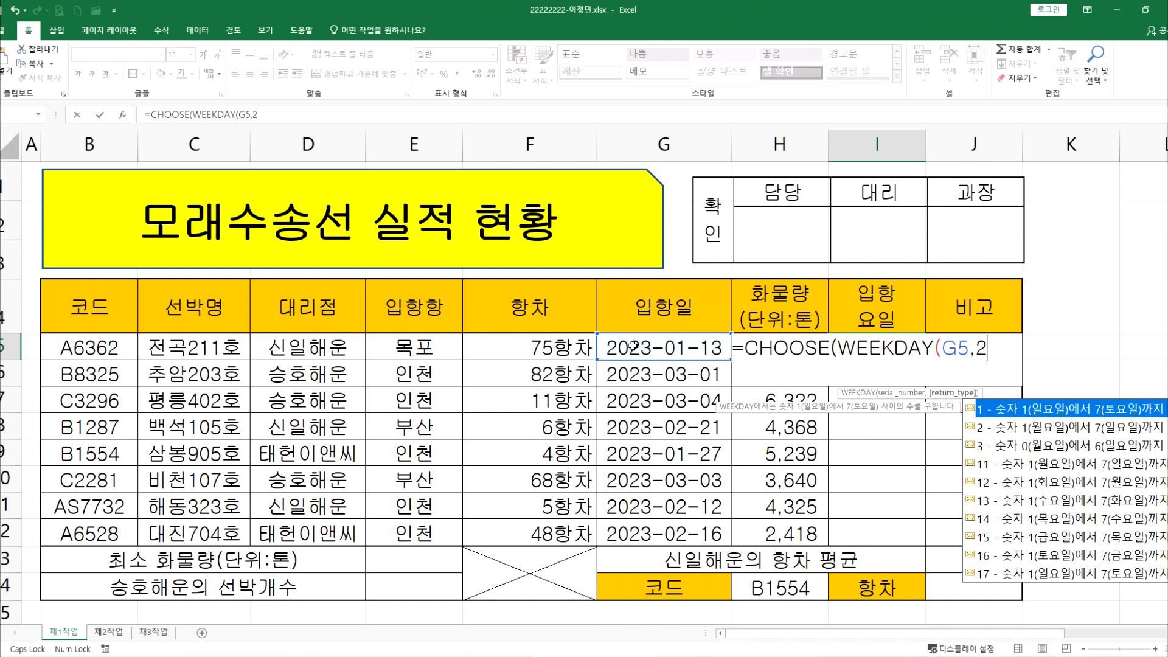
{"action": "type", "text": ")M"}
{"action": "key", "text": "BackSpace"}
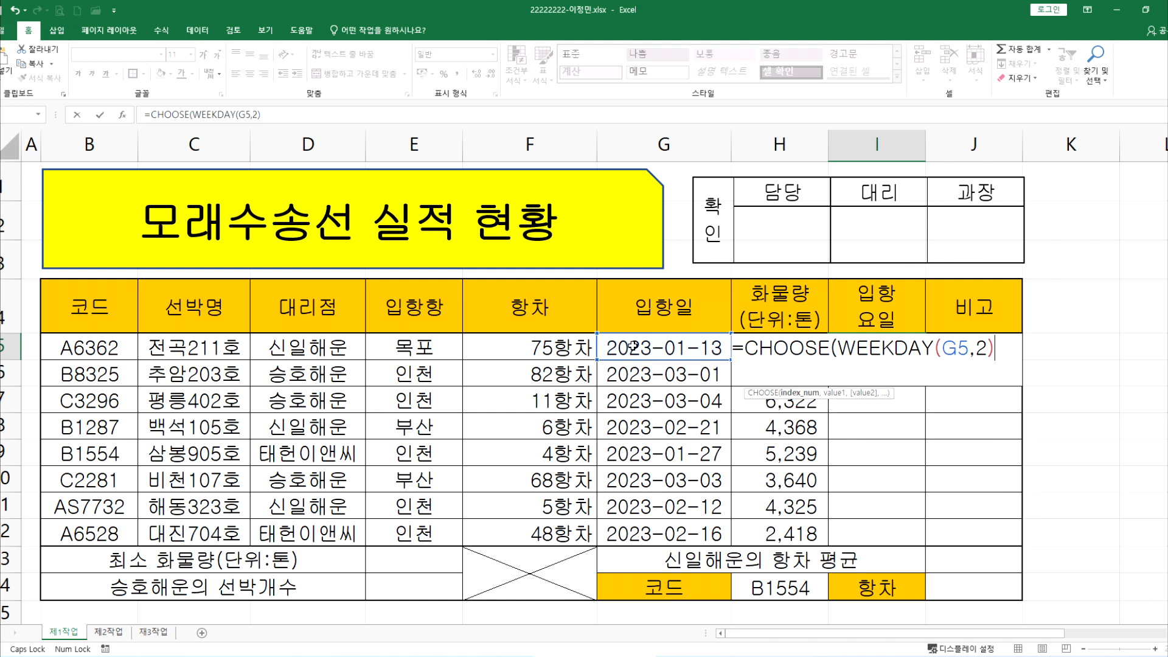
Step: Add "월요일" as the first CHOOSE value in the I5 formula and open the quote for the second value
{"action": "type", "text": ",\"유ㅗㄹㅇㅅ아"}
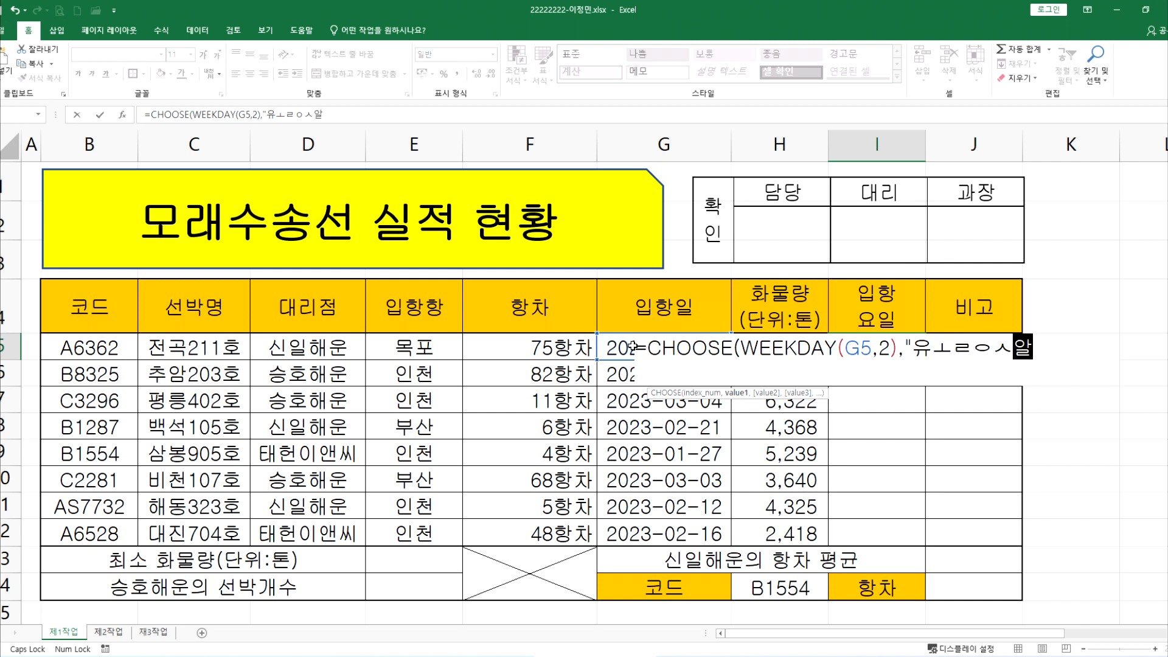
{"action": "key", "text": "BackSpace"}
{"action": "key", "text": "BackSpace"}
{"action": "key", "text": "BackSpace"}
{"action": "key", "text": "BackSpace"}
{"action": "key", "text": "BackSpace"}
{"action": "key", "text": "BackSpace"}
{"action": "key", "text": "BackSpace"}
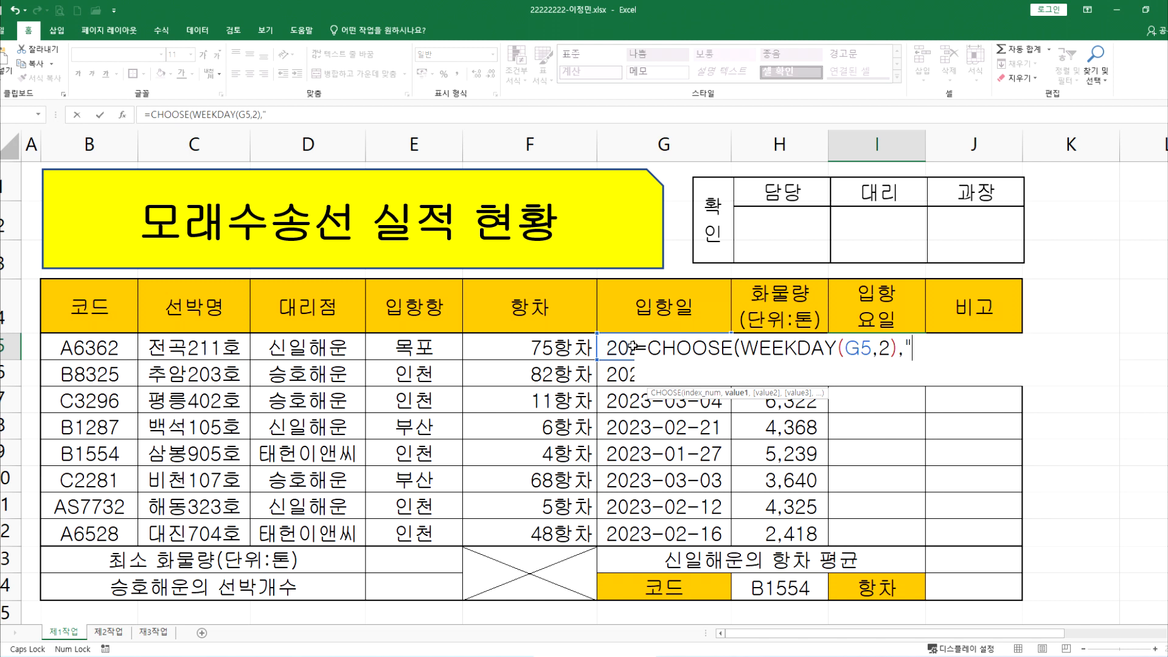
{"action": "type", "text": "월요아ㅣㄹ"}
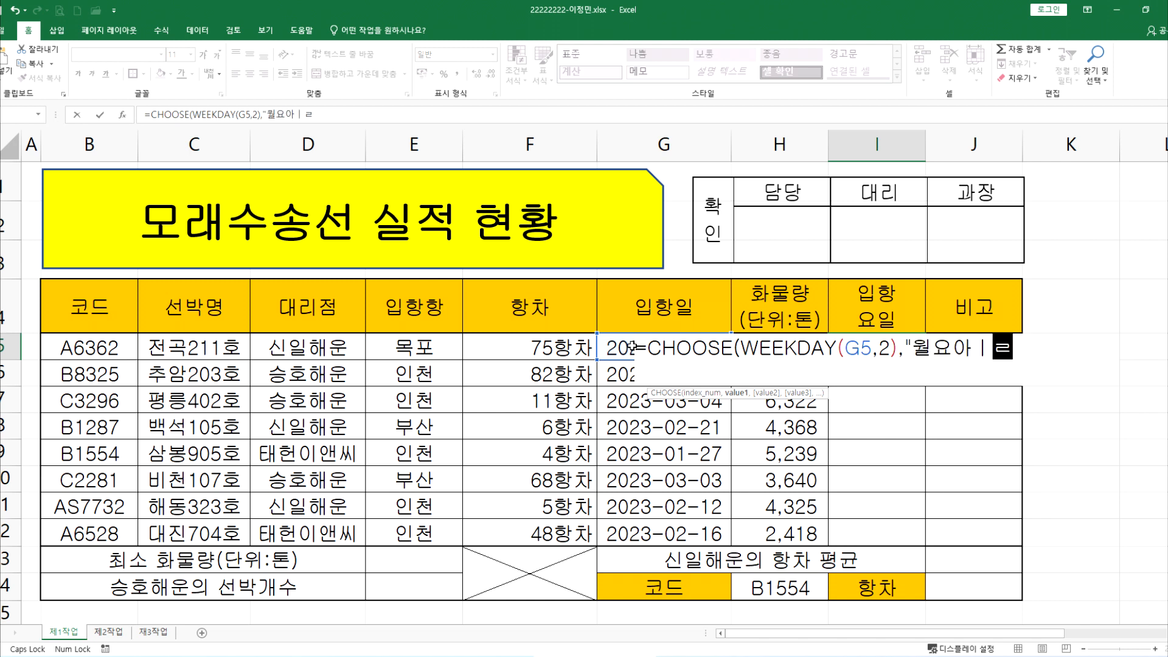
{"action": "key", "text": "BackSpace"}
{"action": "key", "text": "BackSpace"}
{"action": "key", "text": "BackSpace"}
{"action": "type", "text": "ㅇ/'"}
{"action": "key", "text": "BackSpace"}
{"action": "type", "text": "ㅣ"}
{"action": "key", "text": "BackSpace"}
{"action": "key", "text": "BackSpace"}
{"action": "type", "text": "ㅇㅣㄹ\",\"GHKDYDLF"}
{"action": "key", "text": "BackSpace"}
{"action": "key", "text": "BackSpace"}
{"action": "key", "text": "BackSpace"}
{"action": "key", "text": "BackSpace"}
{"action": "key", "text": "BackSpace"}
{"action": "key", "text": "BackSpace"}
{"action": "key", "text": "BackSpace"}
{"action": "key", "text": "BackSpace"}
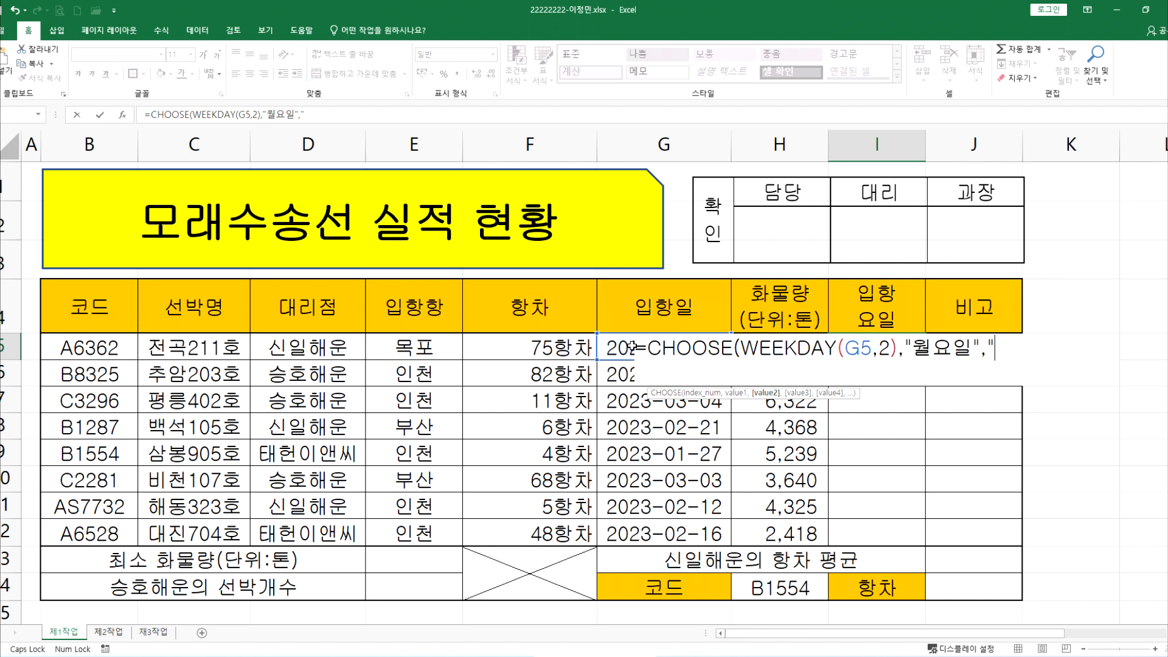
Step: Add "화요일", "수요일", "목요일" and "금요일" as the second to fifth CHOOSE values in the I5 formula
{"action": "type", "text": "화요일"}
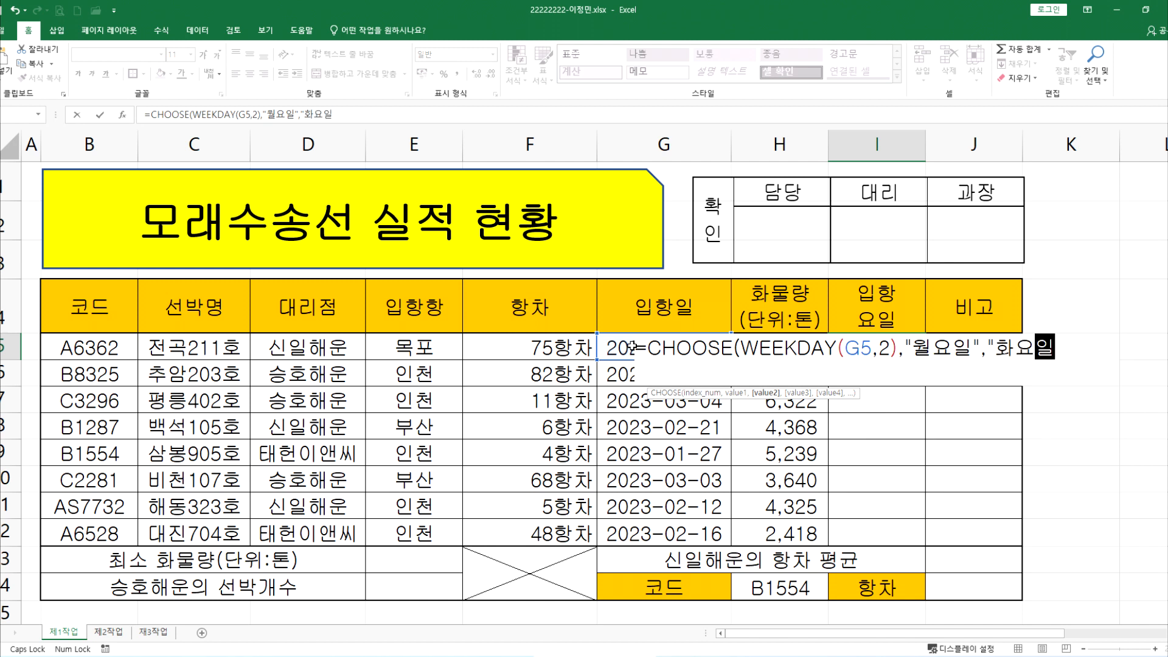
{"action": "type", "text": "\",\"수요"}
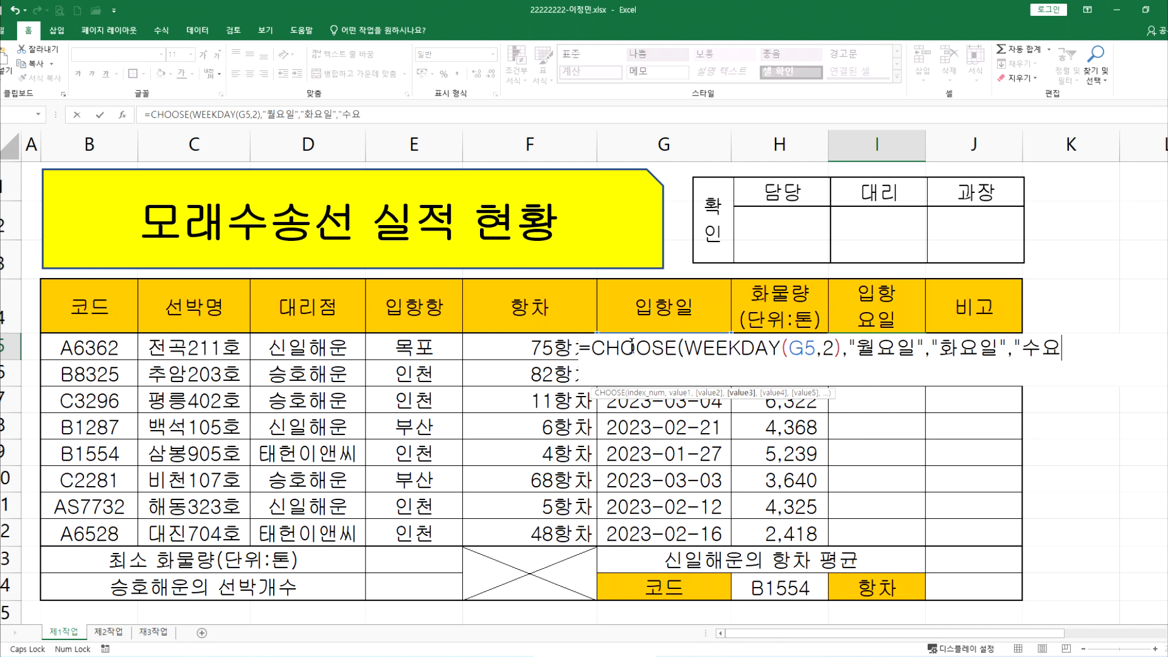
{"action": "type", "text": "일\",\"목요일"}
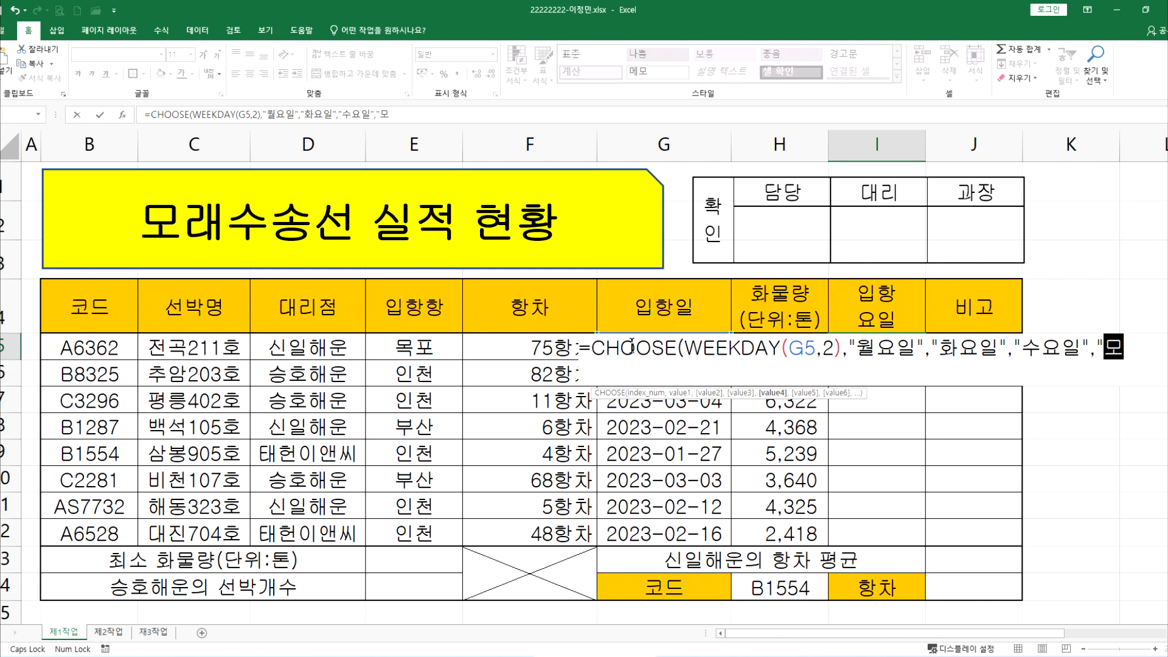
{"action": "type", "text": "\",\"금요일\""}
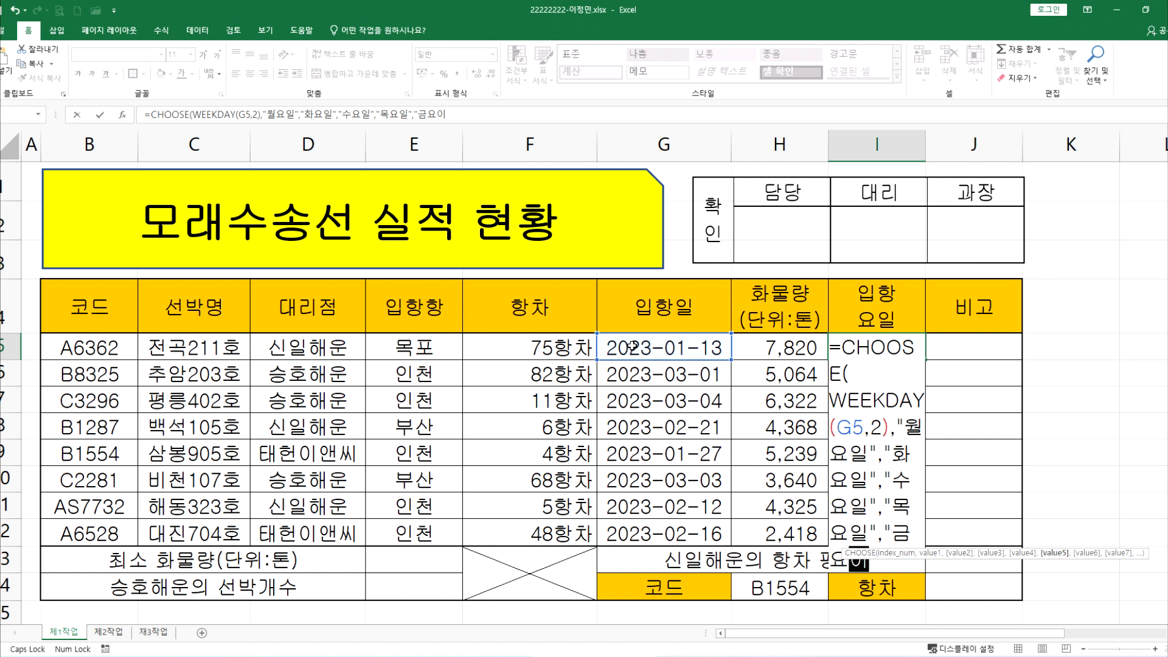
Step: Finish the I5 formula with "토요알" and "일요일" as the last two CHOOSE values and enter it
{"action": "type", "text": ",\"토요"}
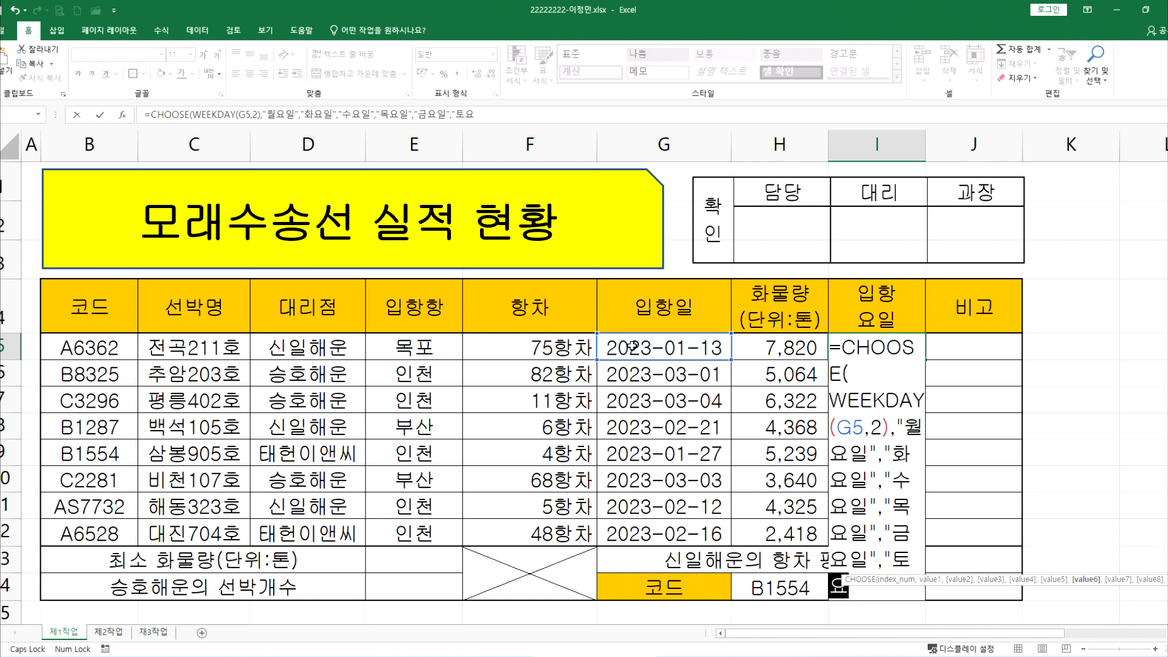
{"action": "type", "text": "알\",\"일요아"}
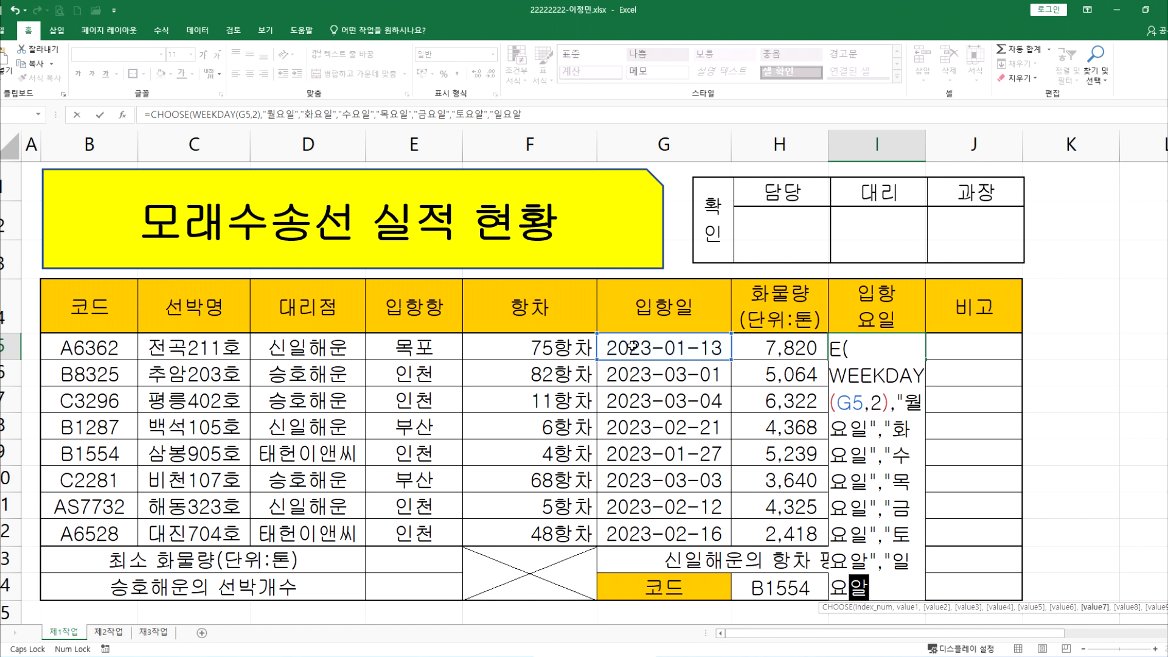
{"action": "type", "text": "일\""}
{"action": "key", "text": "Return"}
{"action": "key", "text": "Up"}
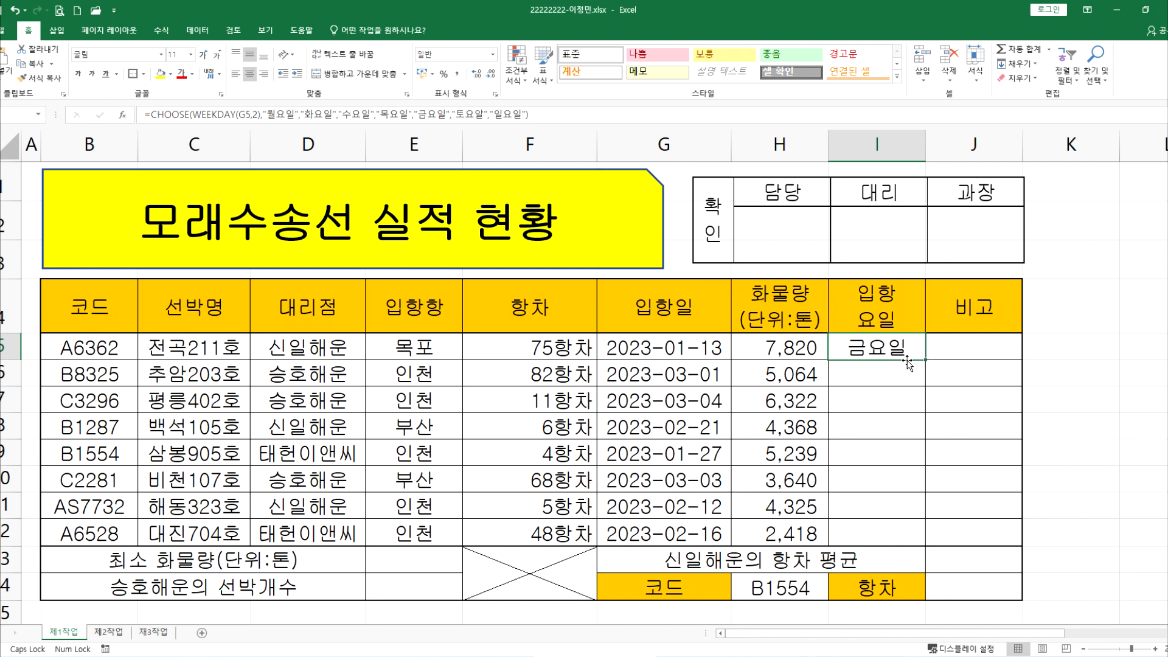
Step: Fill the weekday formula from I5 down through I12
{"action": "left_click_drag", "start_coordinate": [925, 360], "coordinate": [937, 539]}
{"action": "left_click", "coordinate": [1113, 511]}
{"action": "scroll", "coordinate": [1113, 511], "scroll_direction": "down", "scroll_amount": 2}
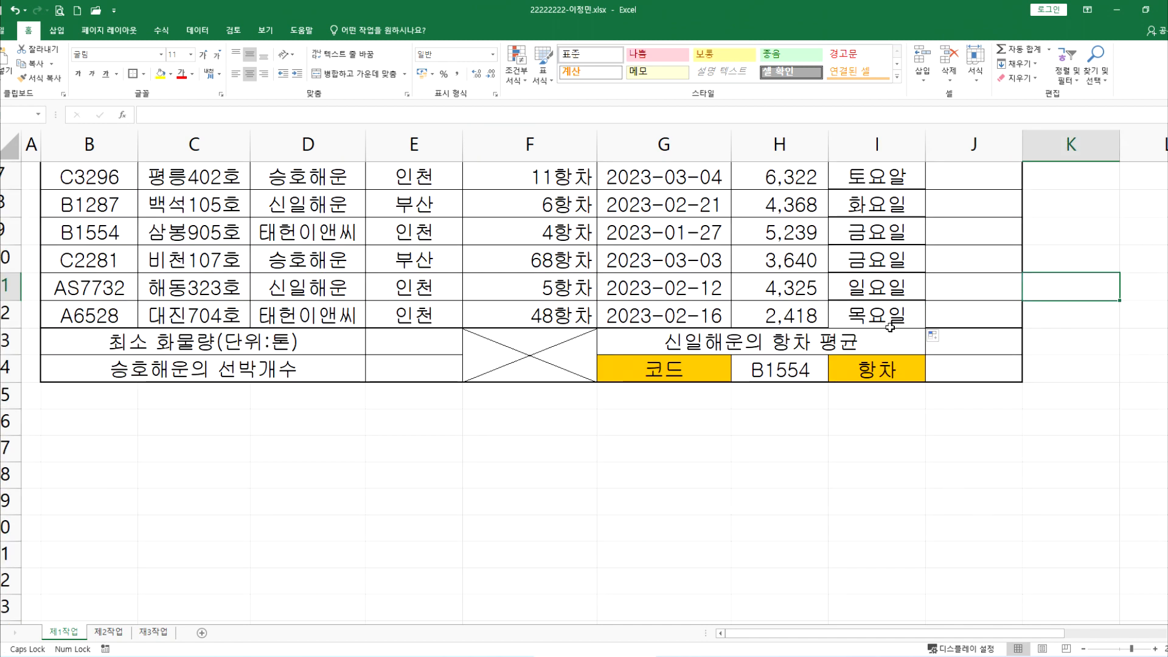
{"action": "scroll", "coordinate": [890, 329], "scroll_direction": "up", "scroll_amount": 2}
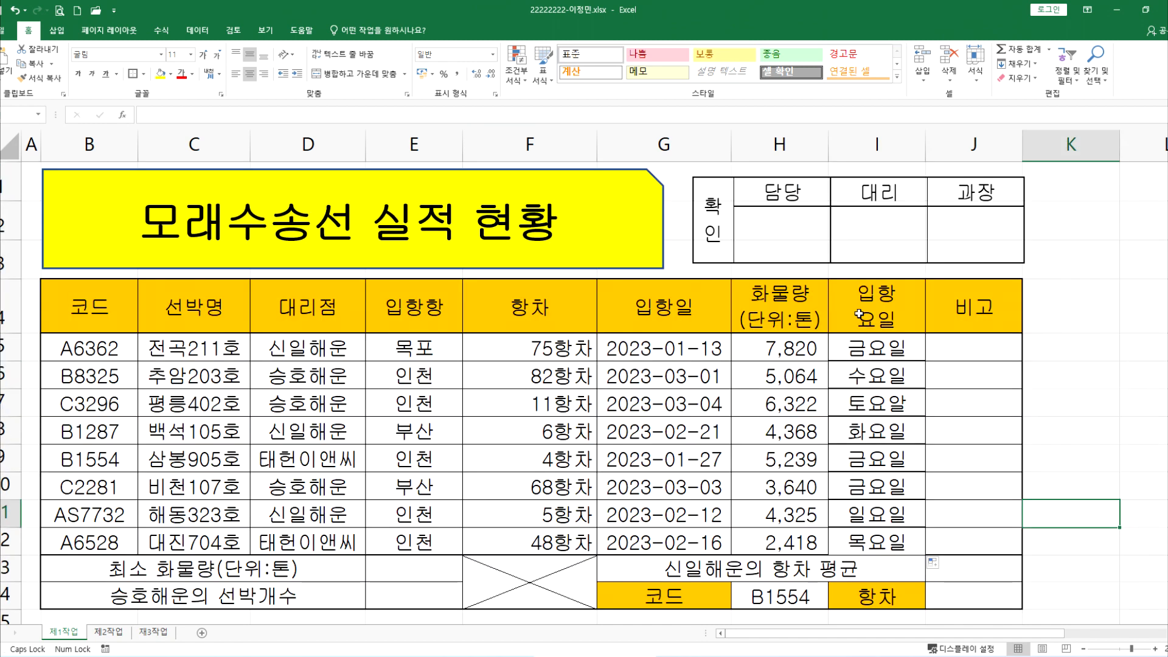
Step: Change the I5:I12 fill option to 서식 없이 채우기 so only the formulas are filled, without formatting
{"action": "left_click", "coordinate": [859, 313]}
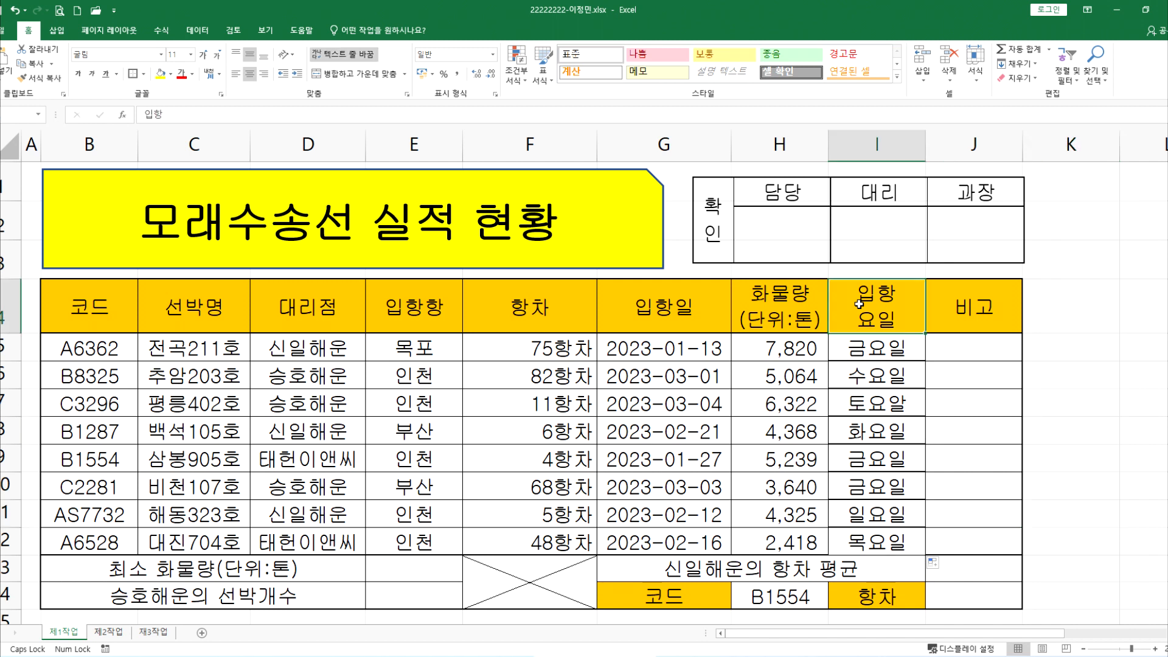
{"action": "left_click", "coordinate": [871, 347]}
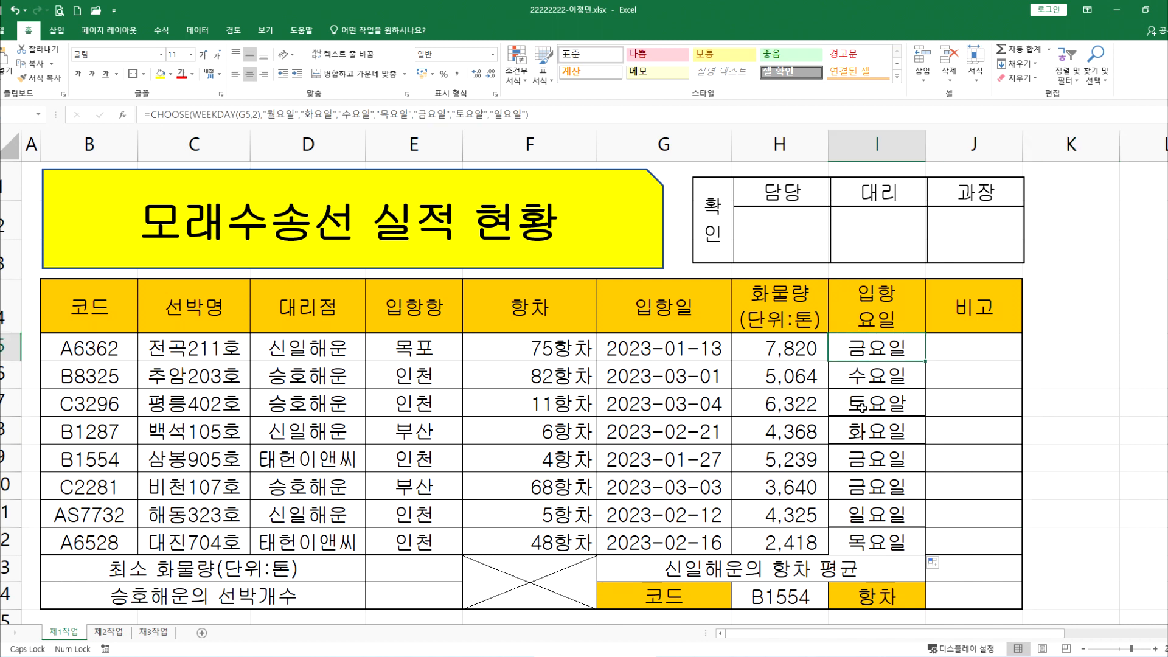
{"action": "scroll", "coordinate": [941, 528], "scroll_direction": "down", "scroll_amount": 1}
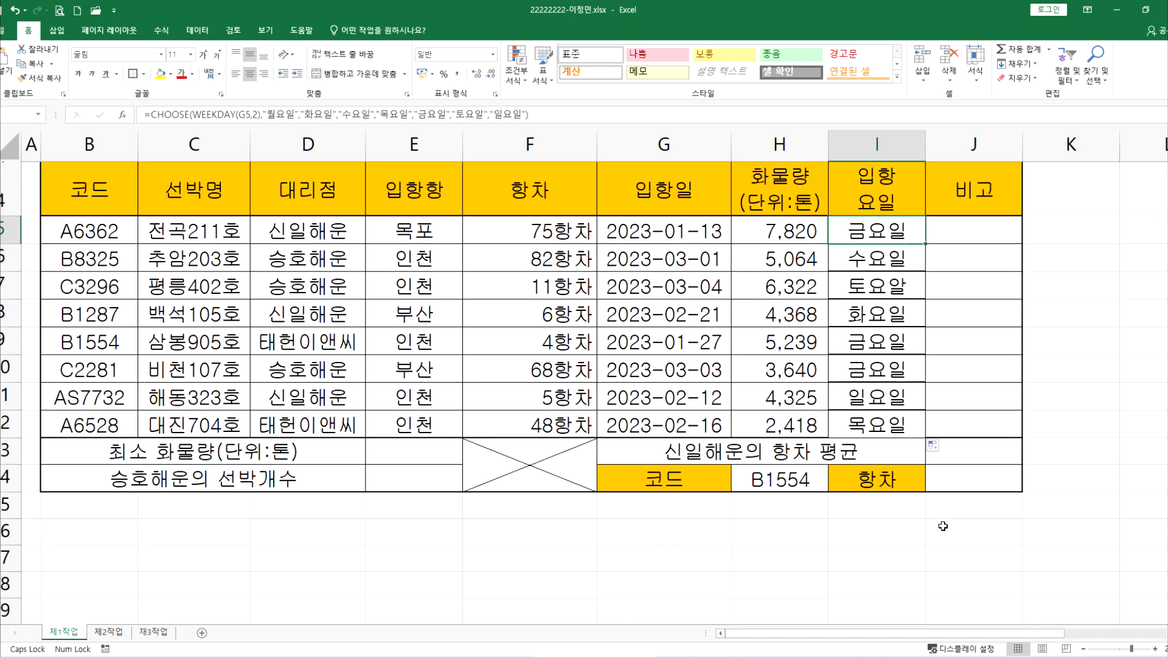
{"action": "left_click", "coordinate": [936, 451]}
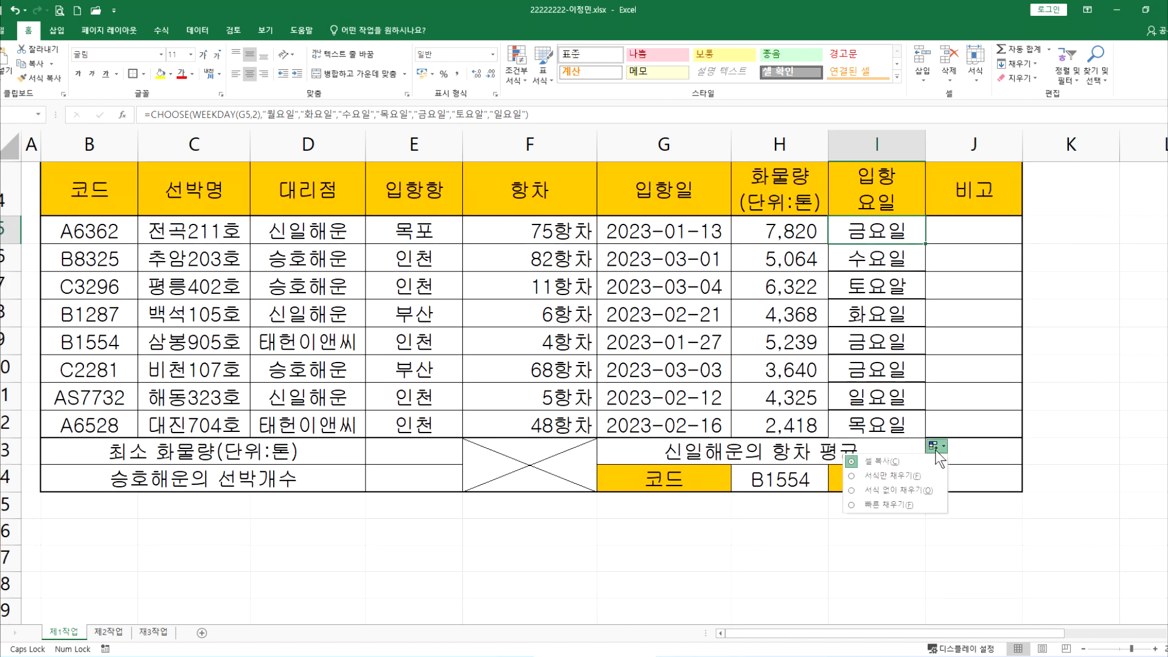
{"action": "left_click", "coordinate": [917, 488]}
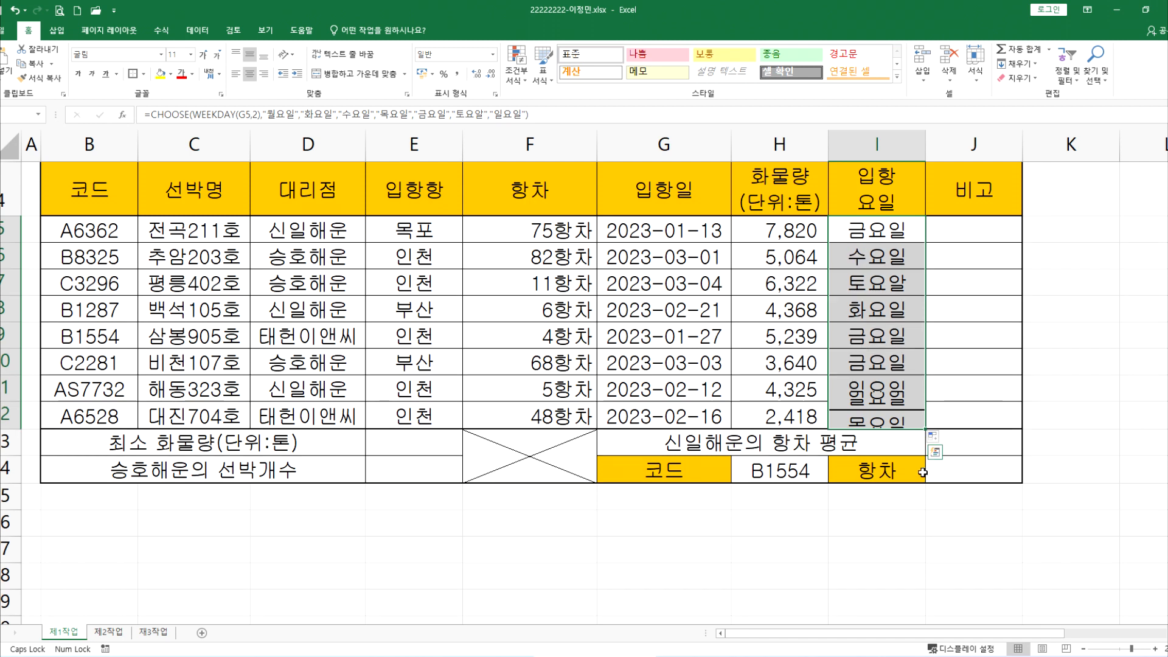
{"action": "left_click", "coordinate": [981, 413]}
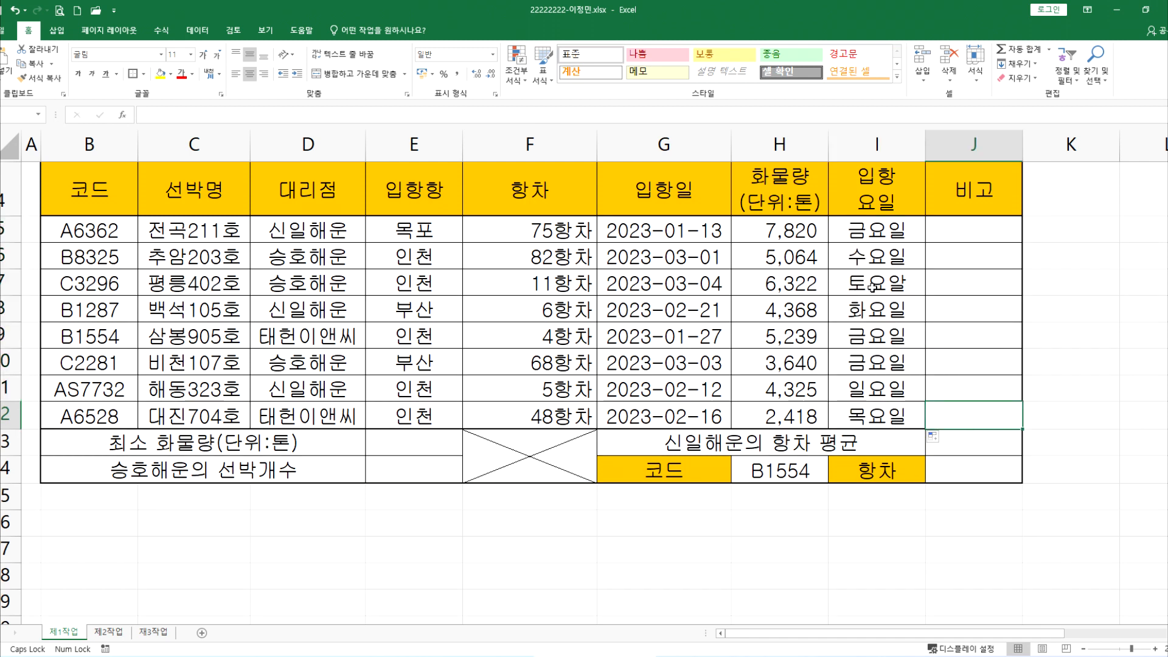
Step: Copy the whole I5 formula and paste it in Notepad on a new line below the existing WEEKDAY(G5, 2) formula
{"action": "left_click", "coordinate": [894, 236]}
{"action": "key", "text": "F2"}
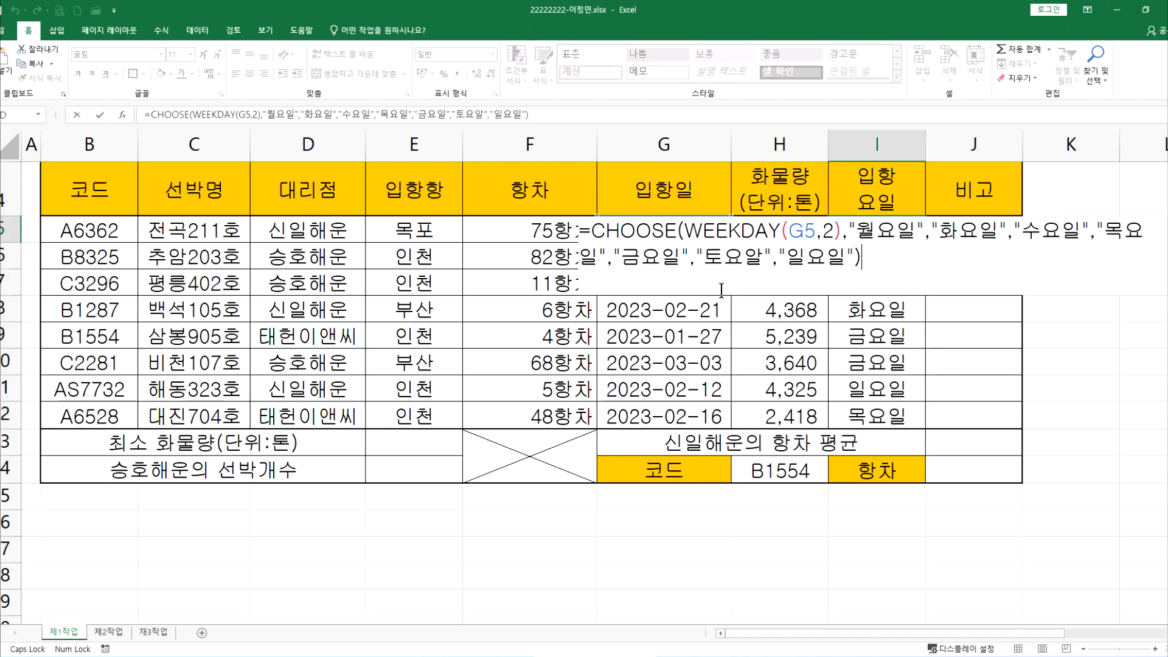
{"action": "left_click_drag", "start_coordinate": [863, 258], "coordinate": [546, 230]}
{"action": "key", "text": "ctrl+c"}
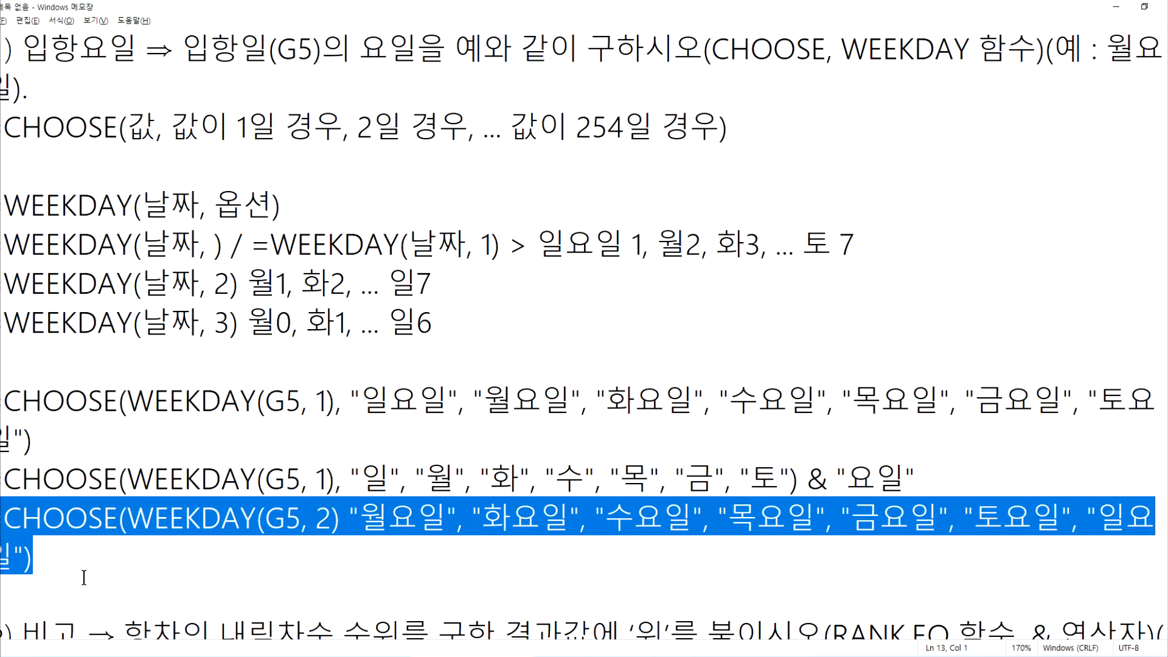
{"action": "left_click", "coordinate": [152, 587]}
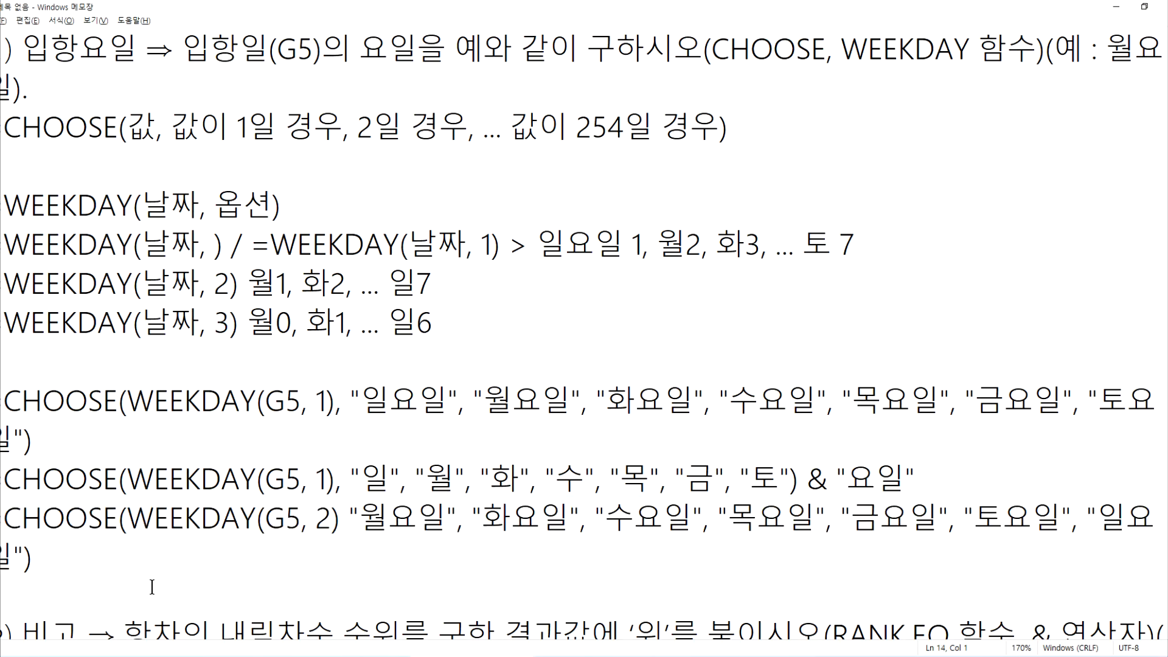
{"action": "key", "text": "Return"}
{"action": "key", "text": "ctrl+v"}
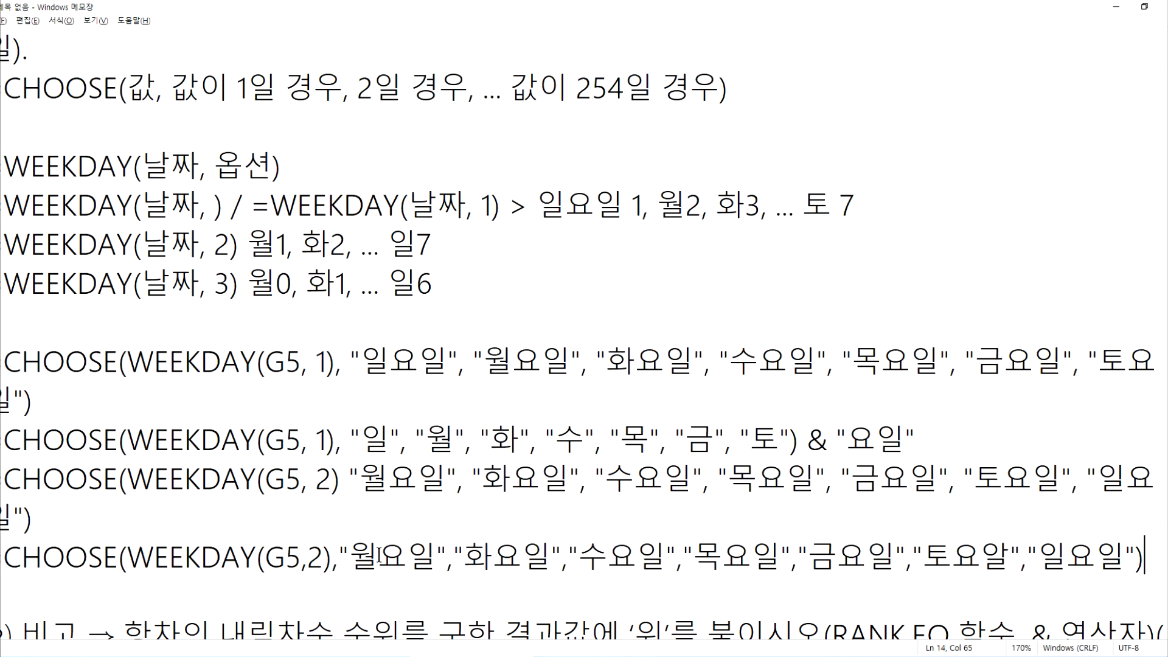
Step: Insert a space after each comma separating the weekday values in the pasted Notepad formula, keeping it on one line
{"action": "left_click", "coordinate": [340, 557]}
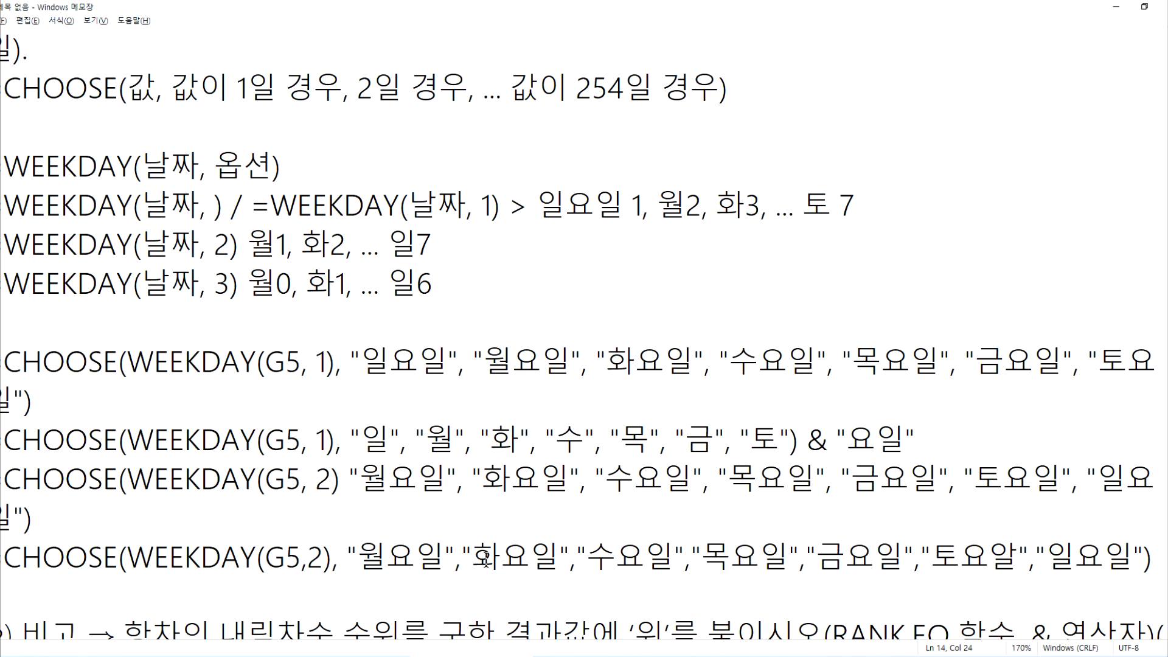
{"action": "left_click", "coordinate": [464, 554]}
{"action": "left_click", "coordinate": [580, 554]}
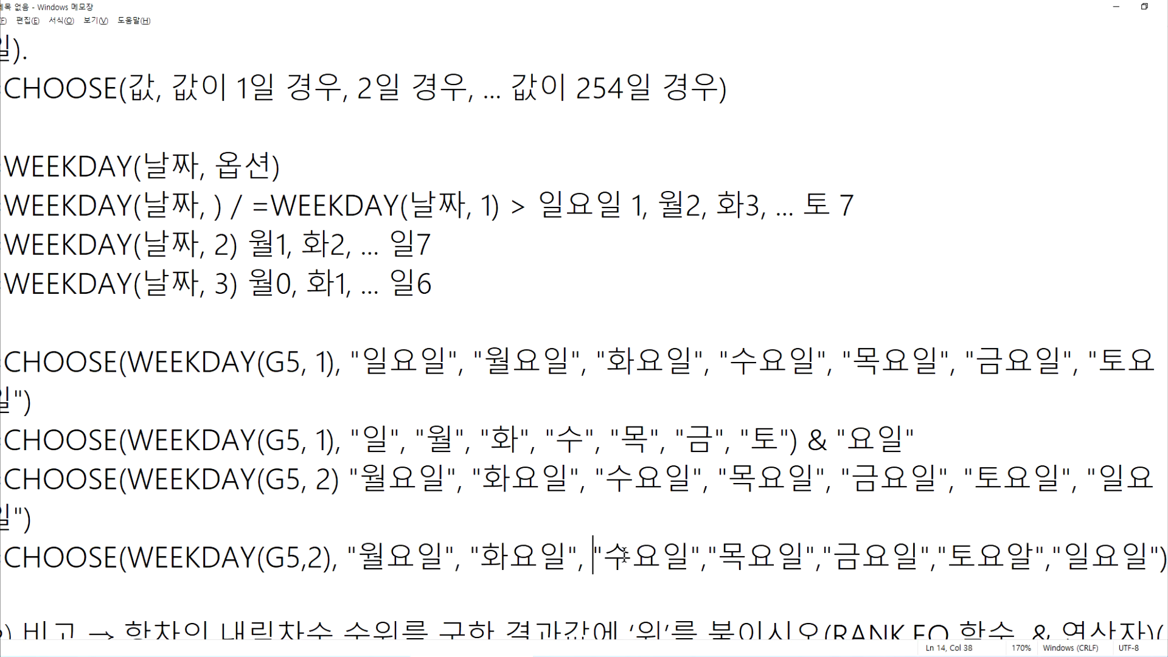
{"action": "left_click", "coordinate": [707, 554]}
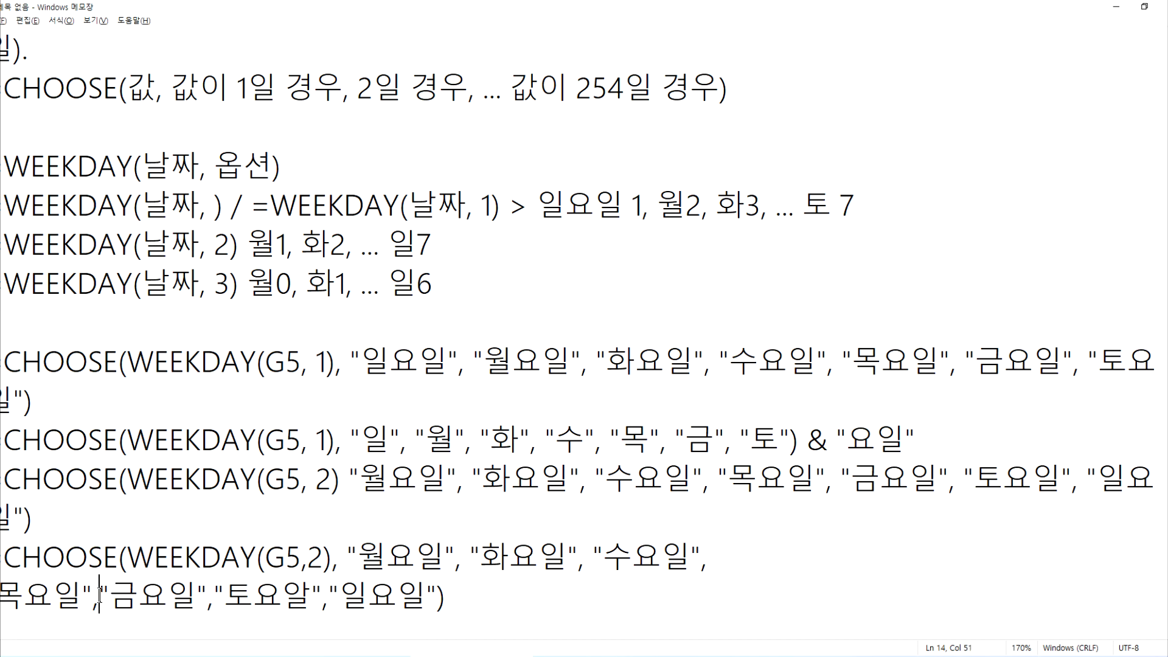
{"action": "left_click", "coordinate": [229, 595]}
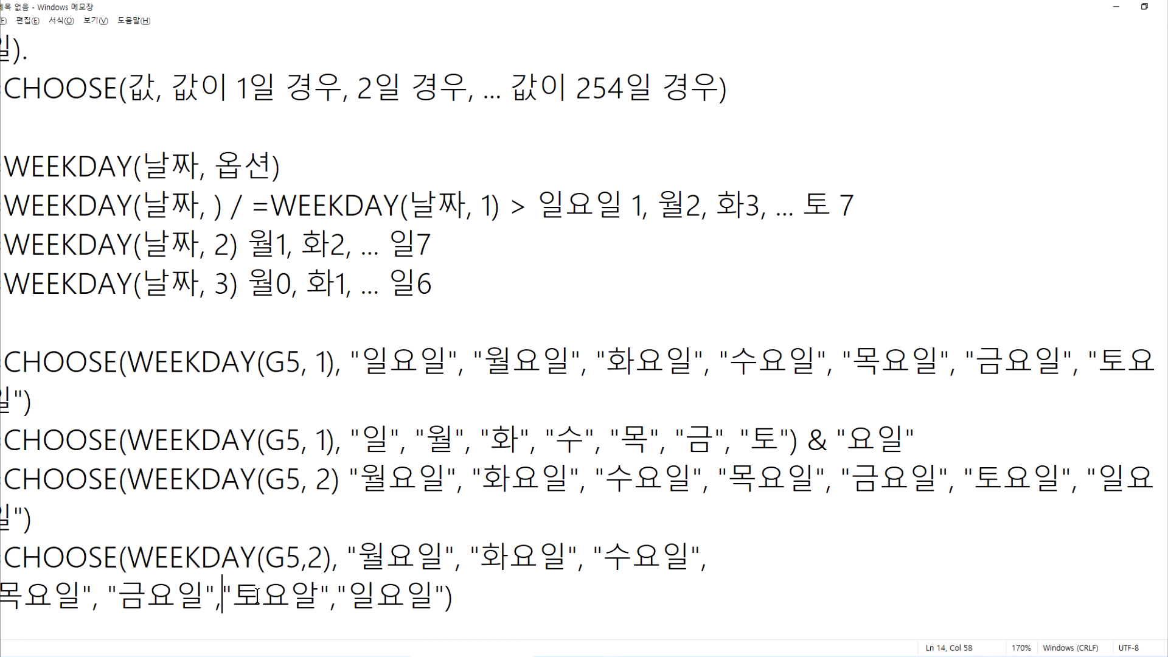
{"action": "left_click", "coordinate": [344, 595]}
{"action": "left_click", "coordinate": [812, 560]}
{"action": "key", "text": "Delete"}
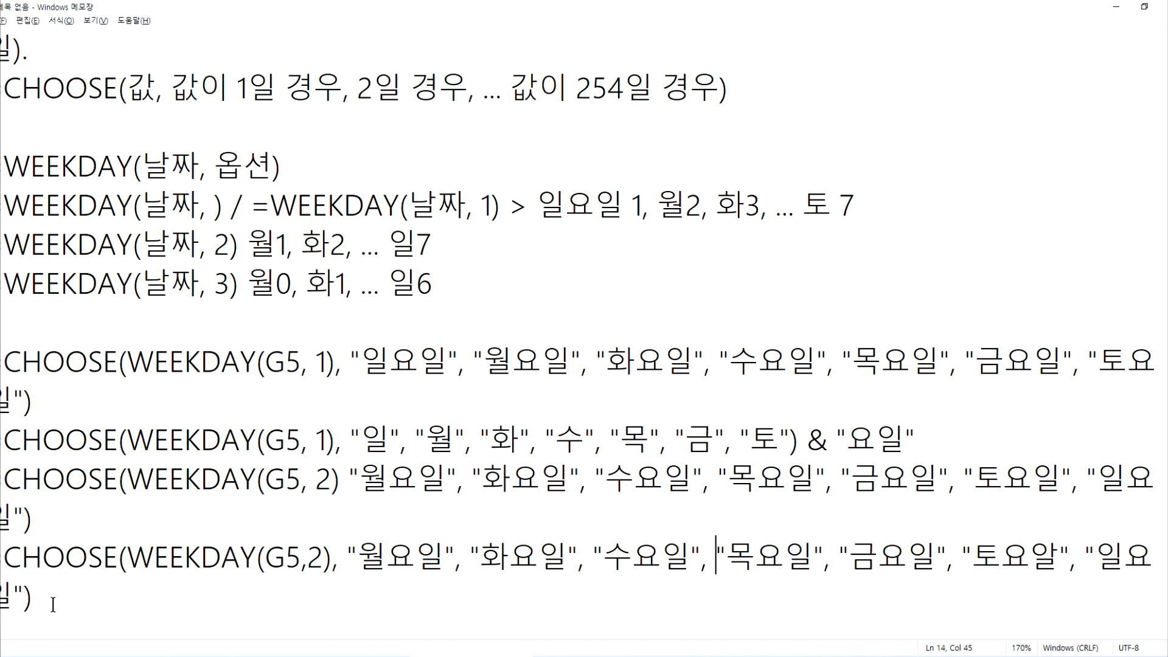
Step: Try replacing the Excel I5 formula with the Notepad version lacking a comma after WEEKDAY(G5, 2), cancel the entry, and undo the cell's deletion
{"action": "left_click_drag", "start_coordinate": [48, 602], "coordinate": [2, 478]}
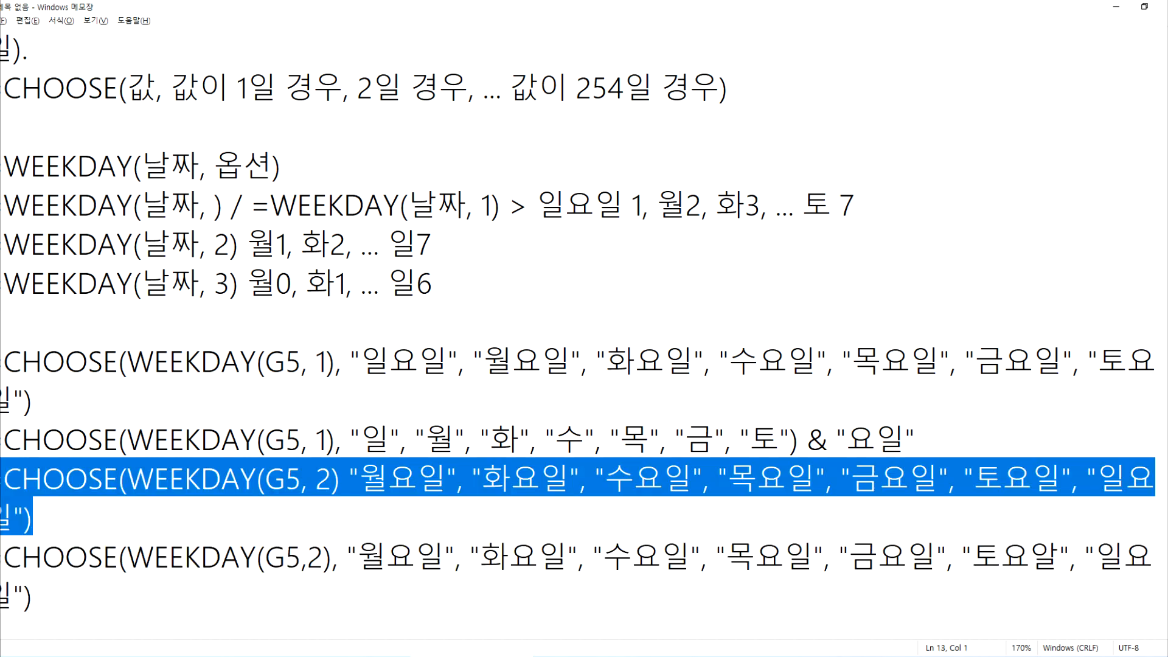
{"action": "key", "text": "alt+Tab"}
{"action": "key", "text": "Escape"}
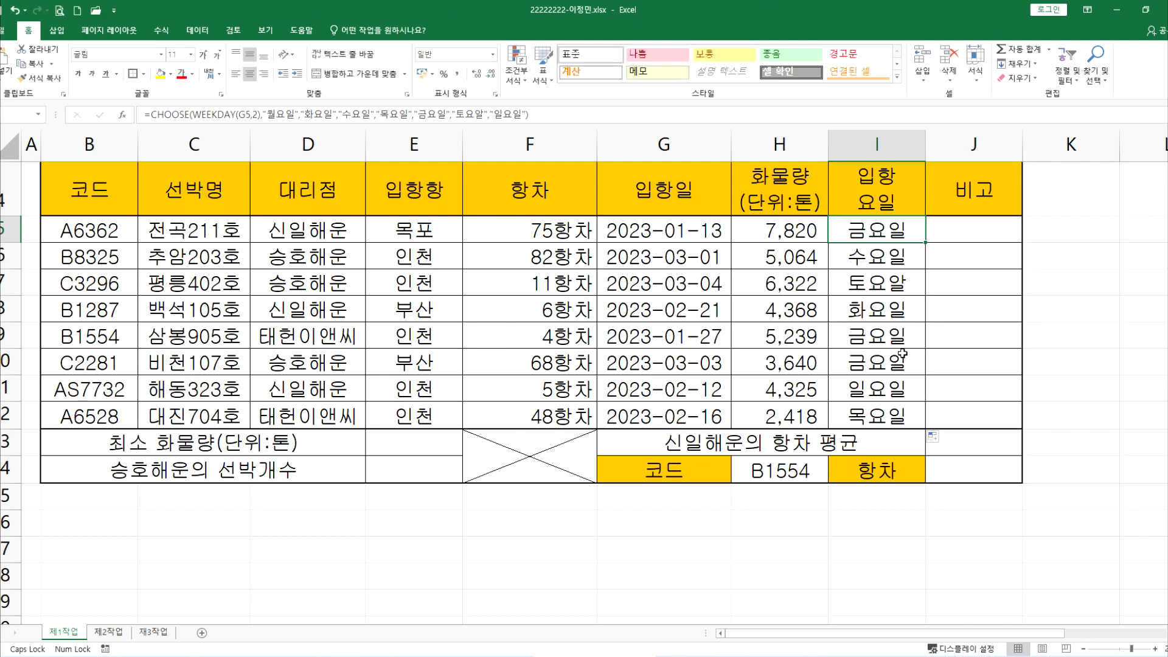
{"action": "key", "text": "Delete"}
{"action": "key", "text": "F2"}
{"action": "type", "text": "=CHOOSE(WEEKDAY(G5, 2) \"월요일\", \"화요일\", \"수요일\", \"목요일\", \"금요일\", \"토요일\", \"일요일\")"}
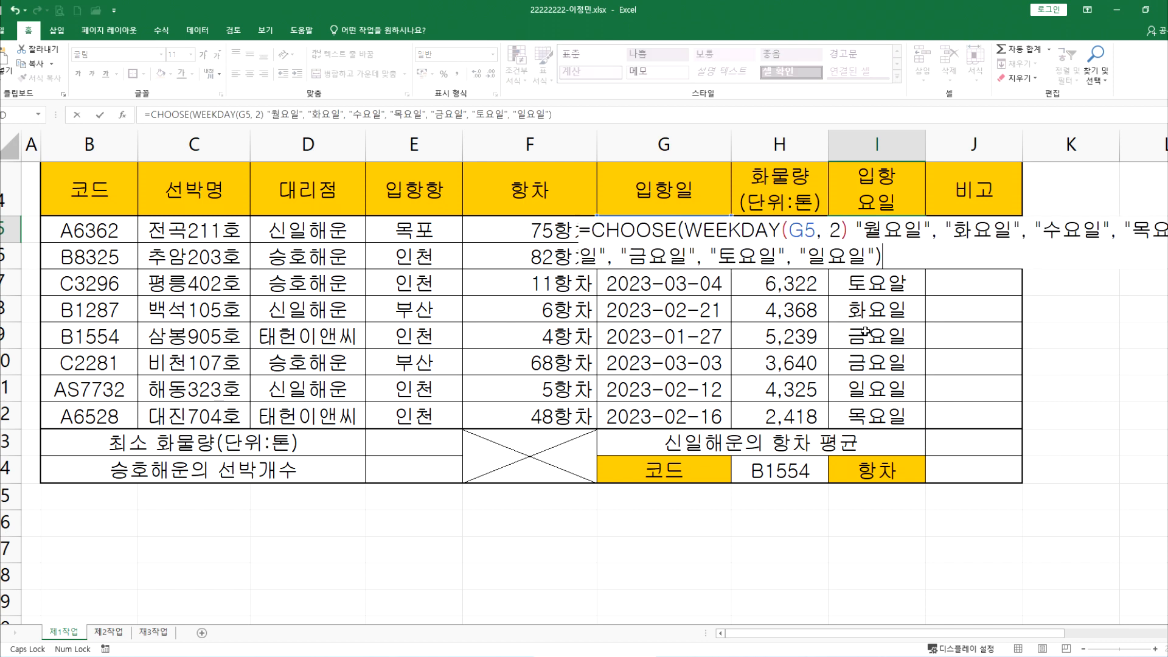
{"action": "key", "text": "Return"}
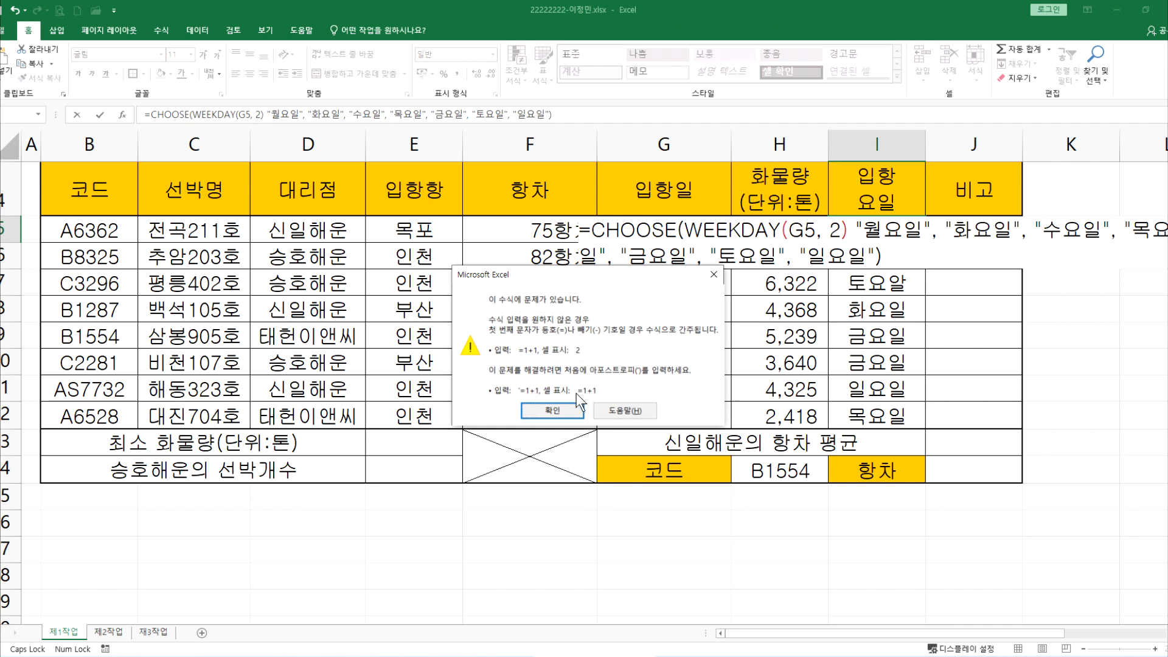
{"action": "key", "text": "Return"}
{"action": "key", "text": "Escape"}
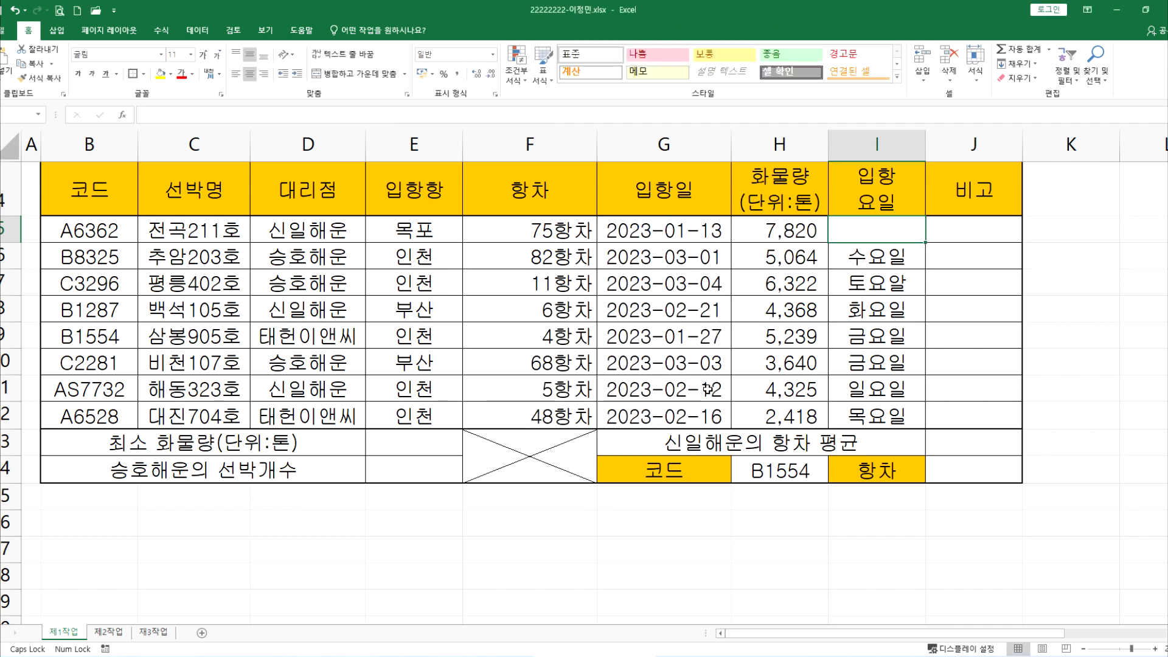
{"action": "key", "text": "ctrl+z"}
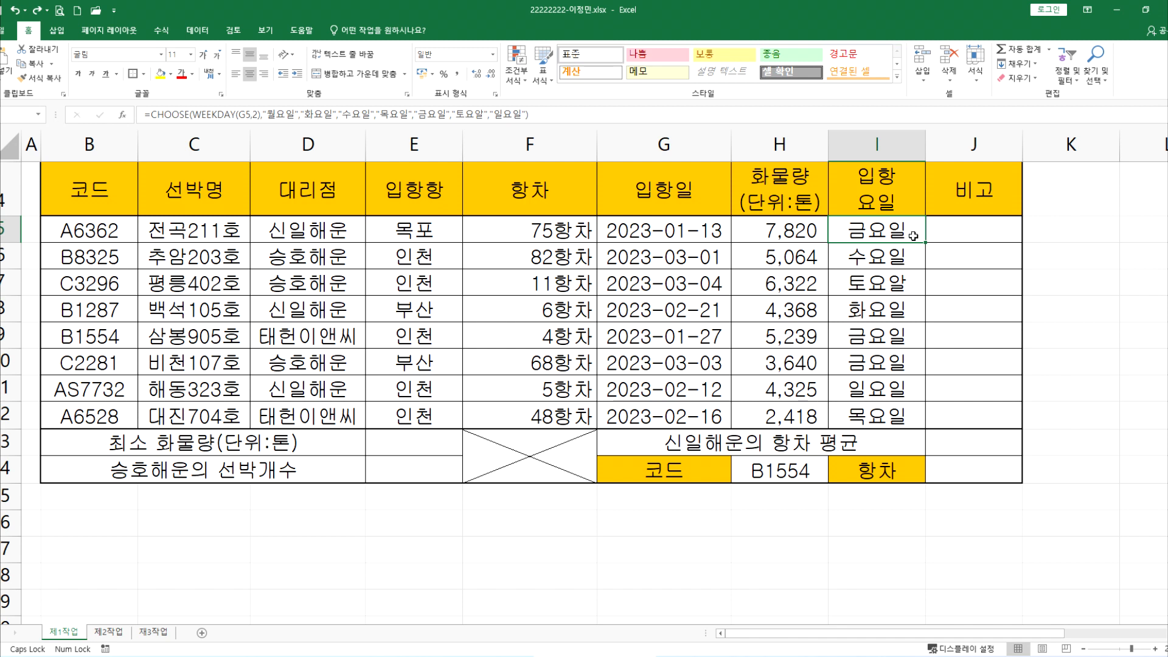
Step: Fill the I5 weekday formula down through I12 again, using the 서식 없이 채우기 option to leave out formatting
{"action": "left_click_drag", "start_coordinate": [925, 242], "coordinate": [925, 427]}
{"action": "left_click", "coordinate": [1141, 523]}
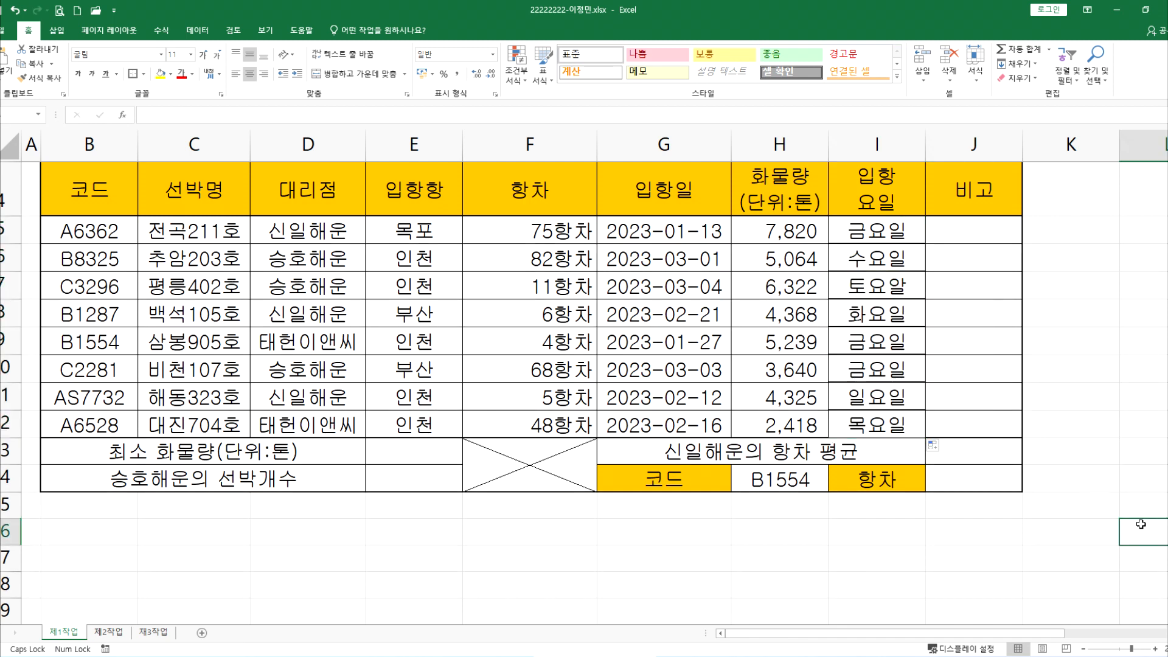
{"action": "left_click", "coordinate": [934, 447]}
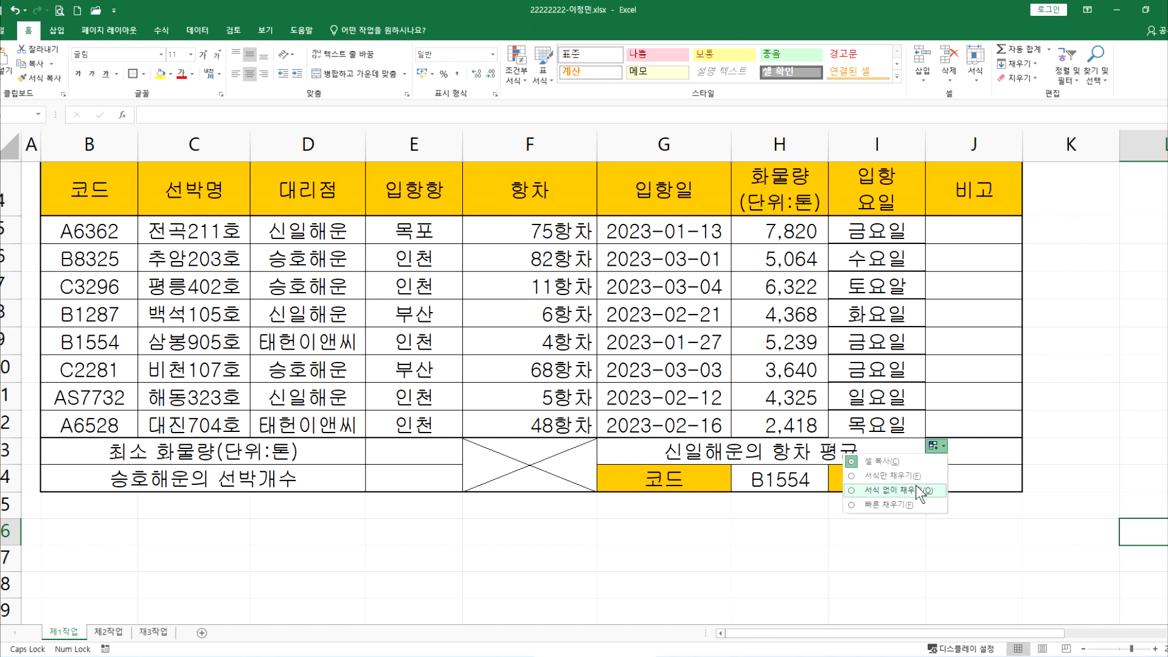
{"action": "left_click", "coordinate": [916, 490]}
{"action": "left_click", "coordinate": [876, 230]}
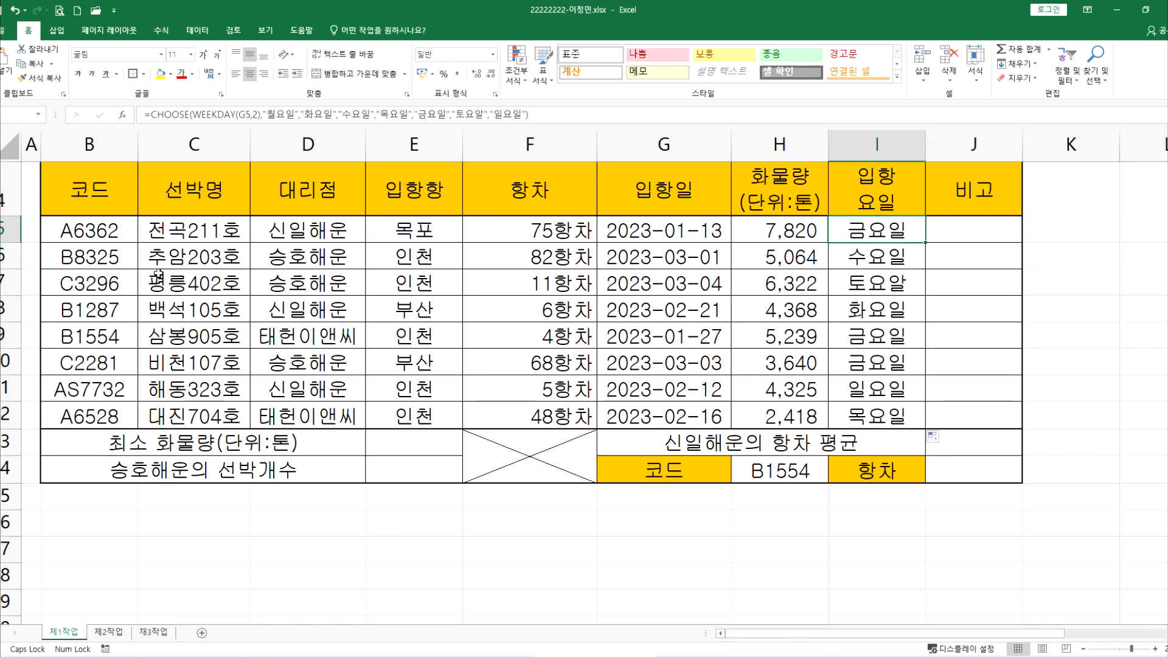
{"action": "scroll", "coordinate": [121, 256], "scroll_direction": "up", "scroll_amount": 1}
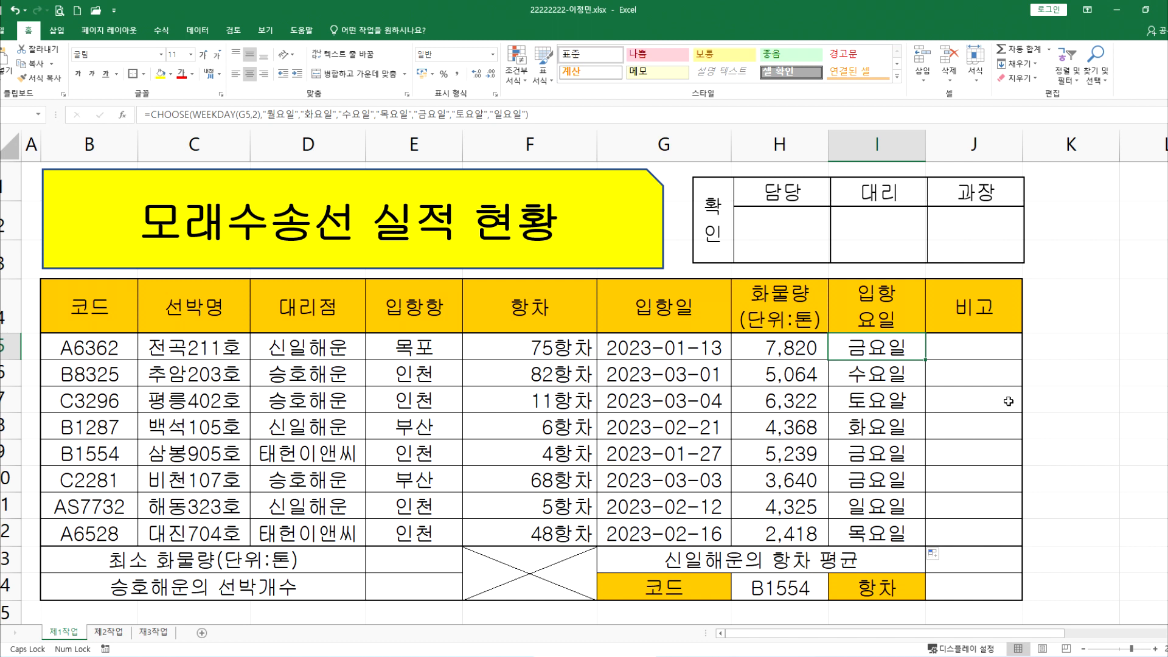
{"action": "left_click", "coordinate": [1147, 351]}
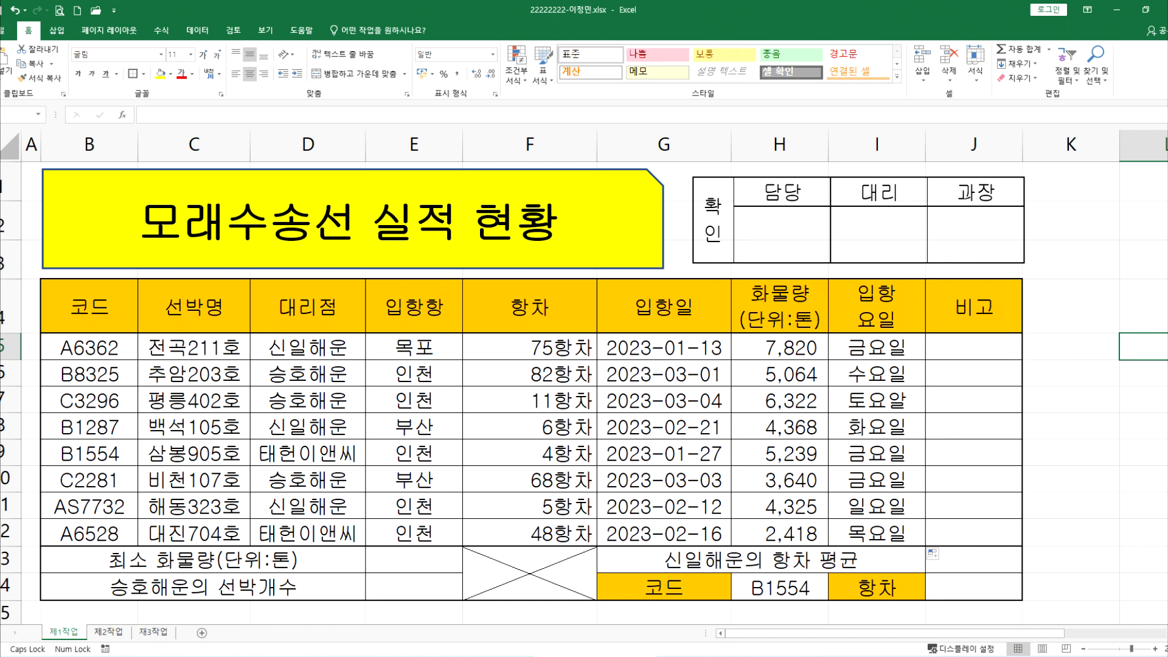
Step: Apply all borders to the empty range C24:F30 below the data table as a practice grid
{"action": "scroll", "coordinate": [499, 487], "scroll_direction": "down", "scroll_amount": 6}
{"action": "left_click_drag", "start_coordinate": [188, 307], "coordinate": [563, 454]}
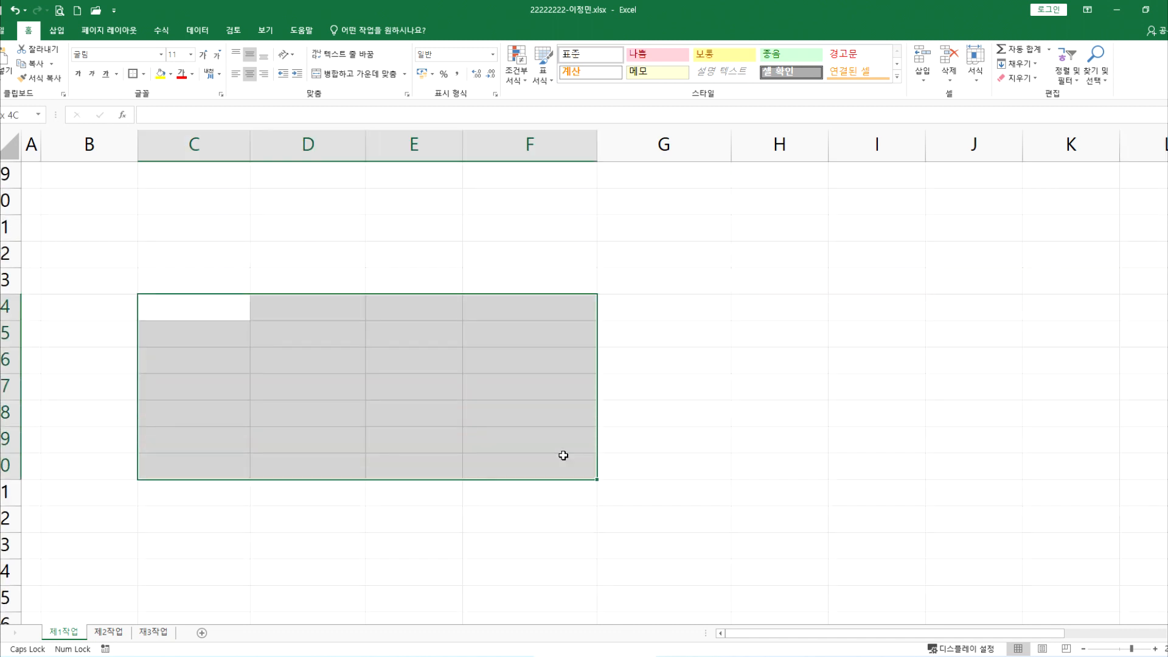
{"action": "left_click", "coordinate": [143, 74]}
{"action": "left_click", "coordinate": [155, 182]}
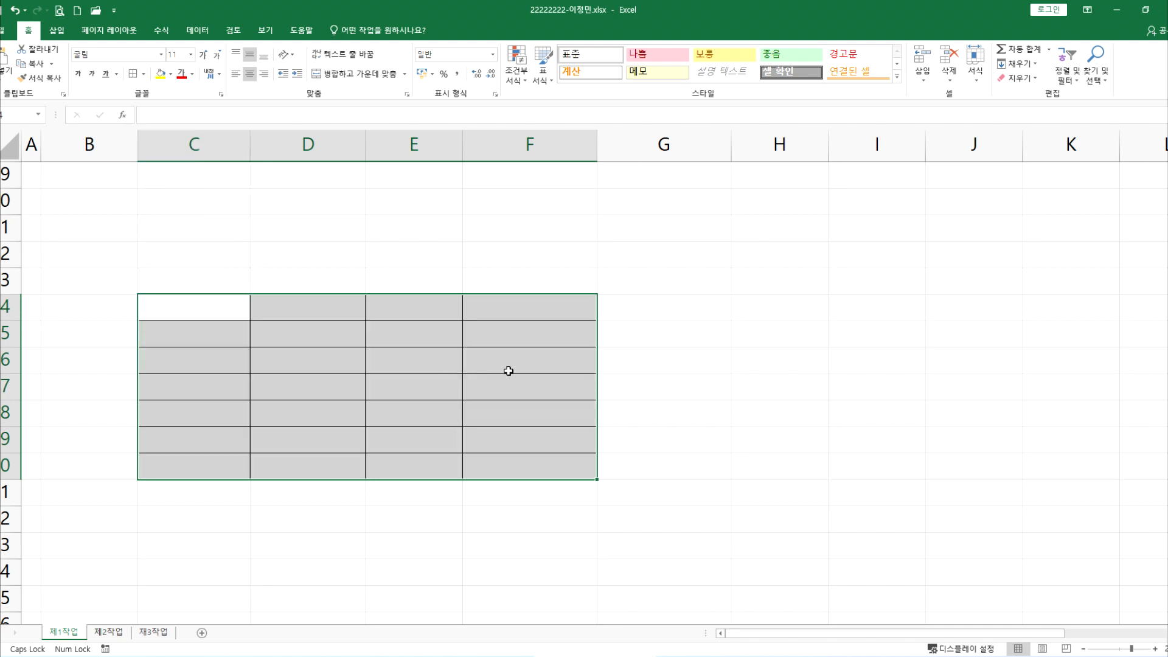
{"action": "left_click", "coordinate": [693, 360]}
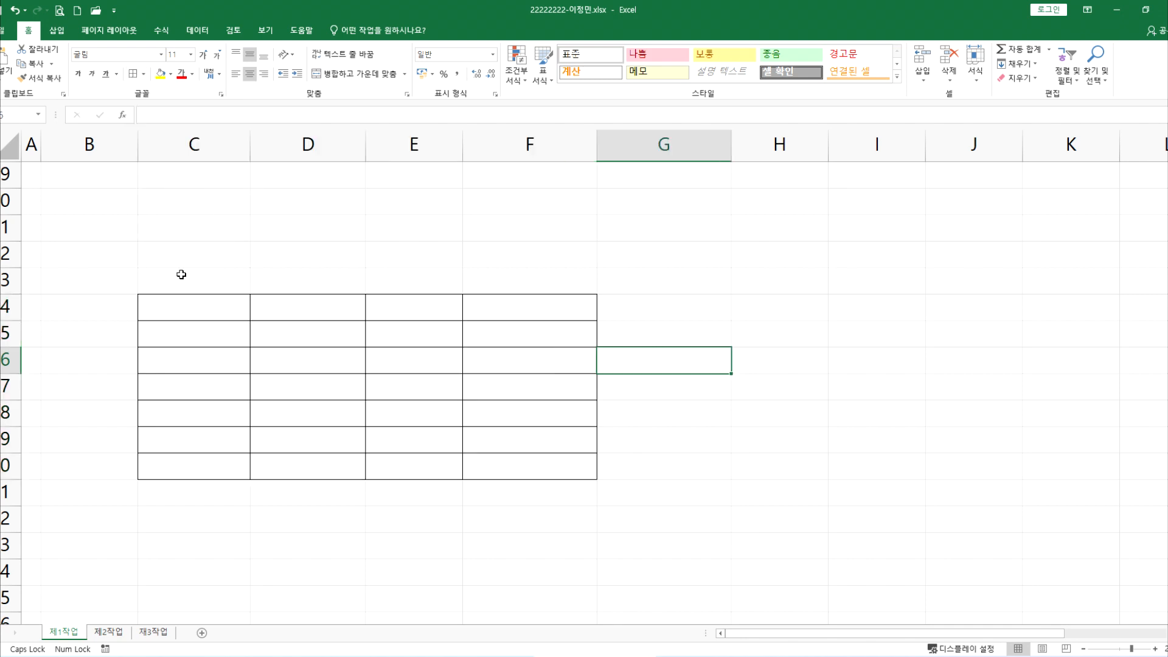
Step: Fill the practice grid's header row C24:F24 yellow and give the whole grid C24:F30 a thick outside border
{"action": "left_click_drag", "start_coordinate": [197, 309], "coordinate": [529, 307]}
{"action": "left_click", "coordinate": [160, 73]}
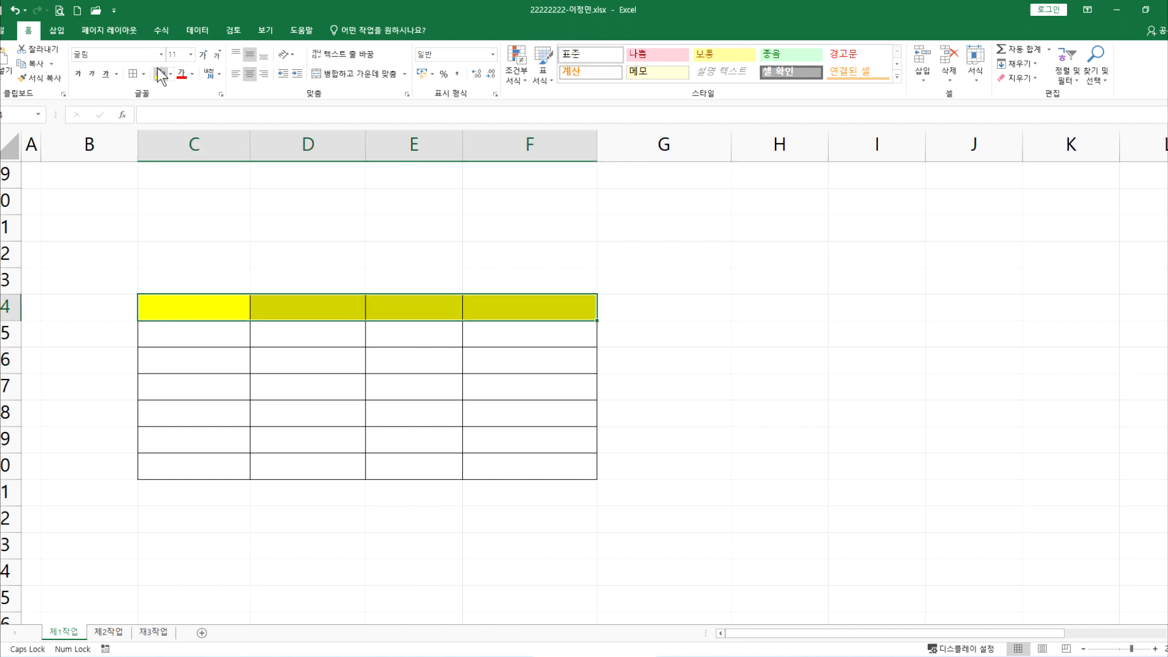
{"action": "left_click_drag", "start_coordinate": [154, 326], "coordinate": [487, 465]}
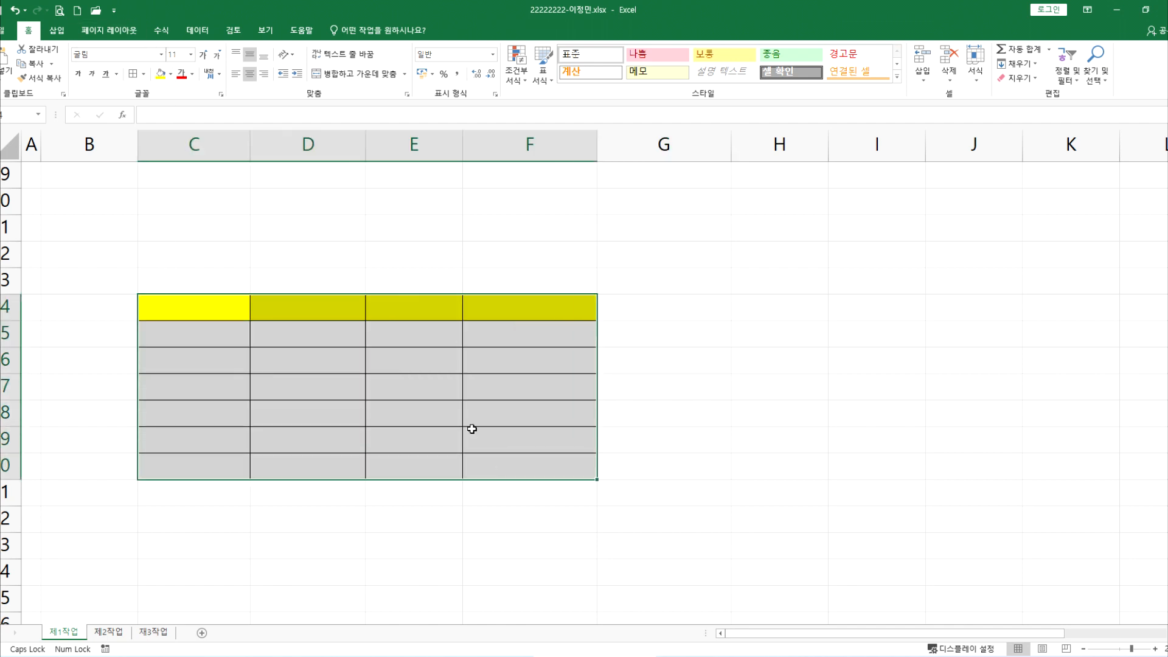
{"action": "left_click", "coordinate": [143, 74]}
{"action": "left_click", "coordinate": [147, 211]}
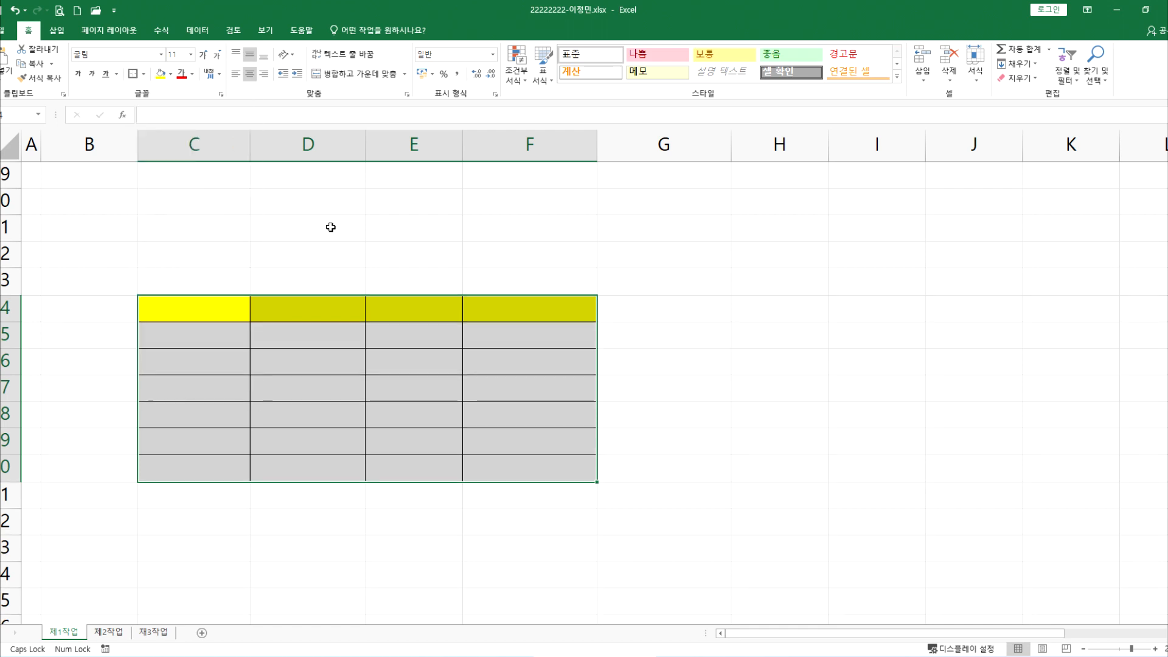
Step: Review the main data table and check the print preview of the 제1작업 sheet, including the practice grid
{"action": "left_click", "coordinate": [331, 225]}
{"action": "scroll", "coordinate": [330, 234], "scroll_direction": "up", "scroll_amount": 1}
{"action": "scroll", "coordinate": [330, 234], "scroll_direction": "up", "scroll_amount": 6}
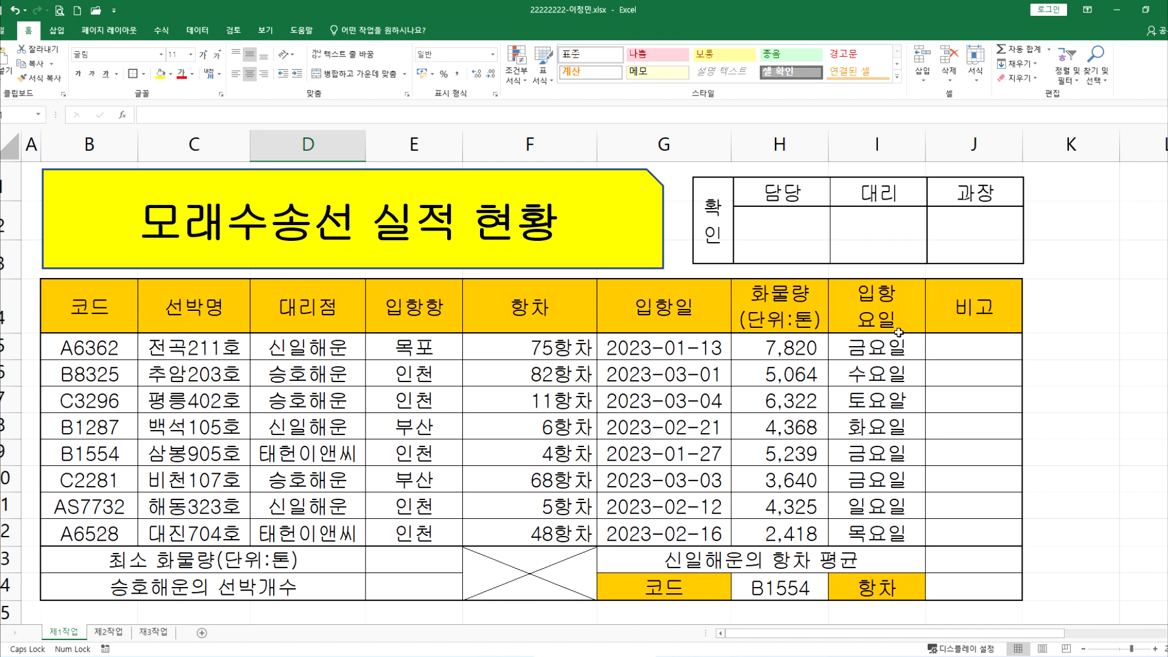
{"action": "scroll", "coordinate": [897, 332], "scroll_direction": "down", "scroll_amount": 2}
{"action": "scroll", "coordinate": [913, 314], "scroll_direction": "up", "scroll_amount": 1}
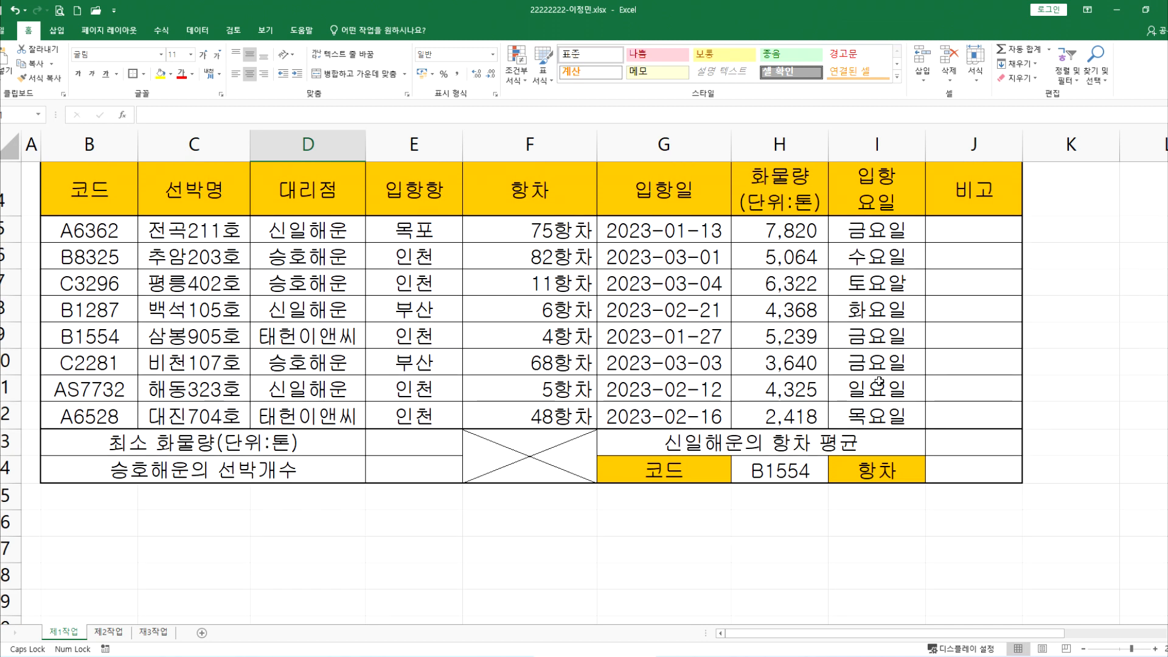
{"action": "scroll", "coordinate": [561, 340], "scroll_direction": "up", "scroll_amount": 1}
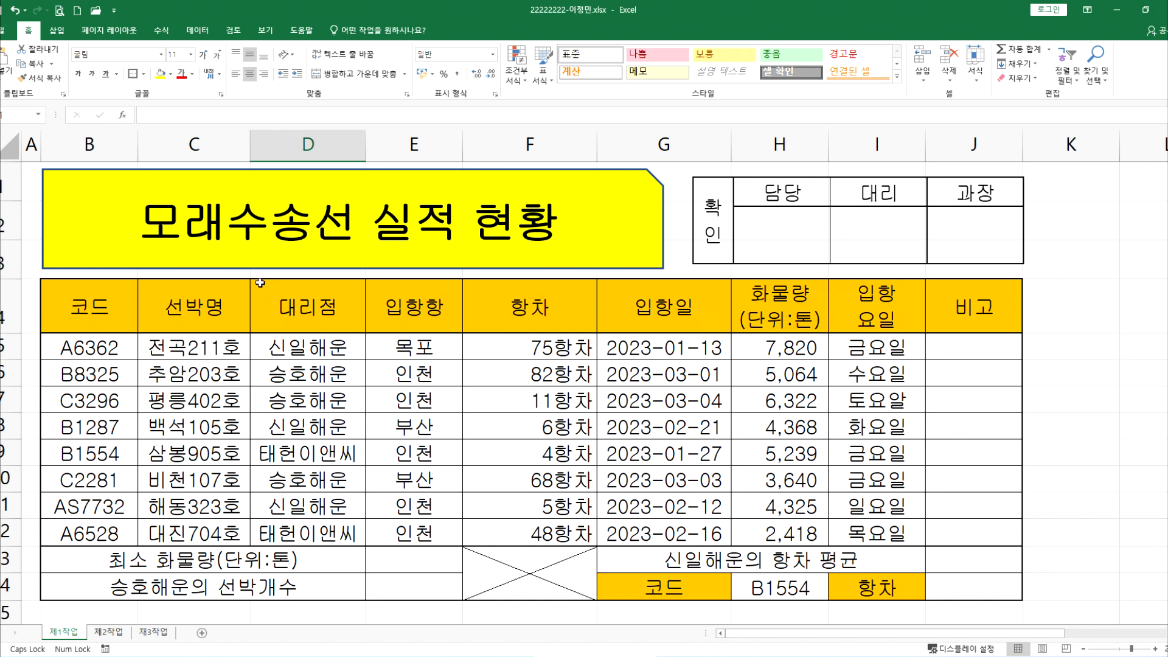
{"action": "left_click", "coordinate": [63, 12]}
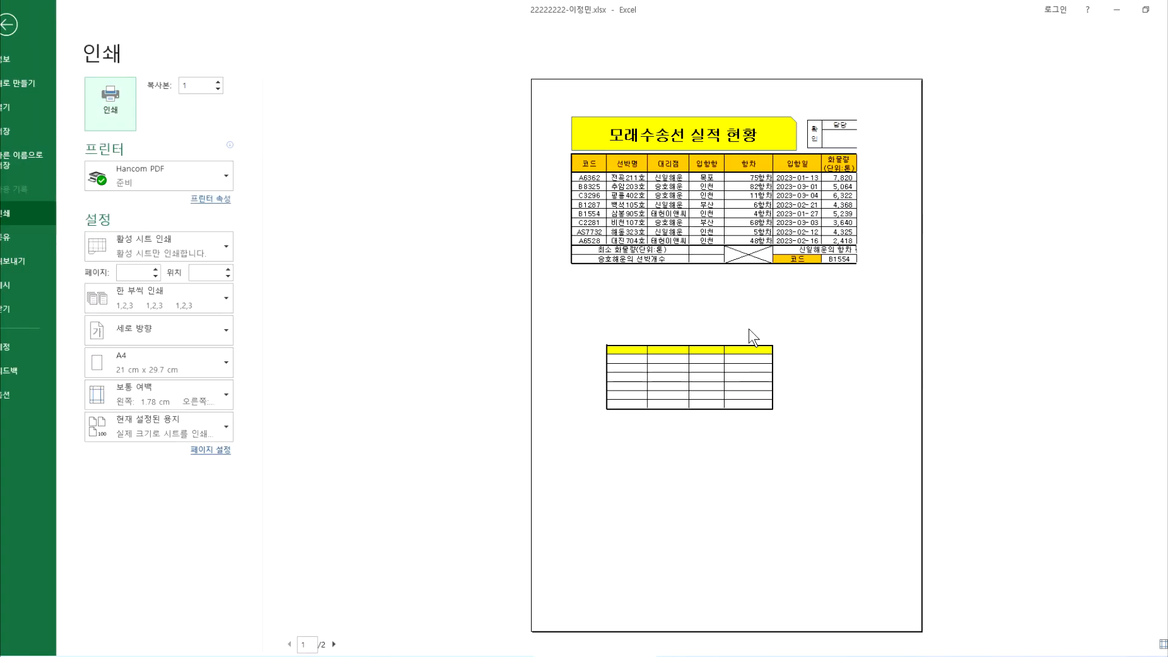
{"action": "key", "text": "Escape"}
Step: Delete worksheet rows 21 to 34, which contain the practice grid
{"action": "scroll", "coordinate": [778, 357], "scroll_direction": "down", "scroll_amount": 4}
{"action": "scroll", "coordinate": [775, 358], "scroll_direction": "down", "scroll_amount": 3}
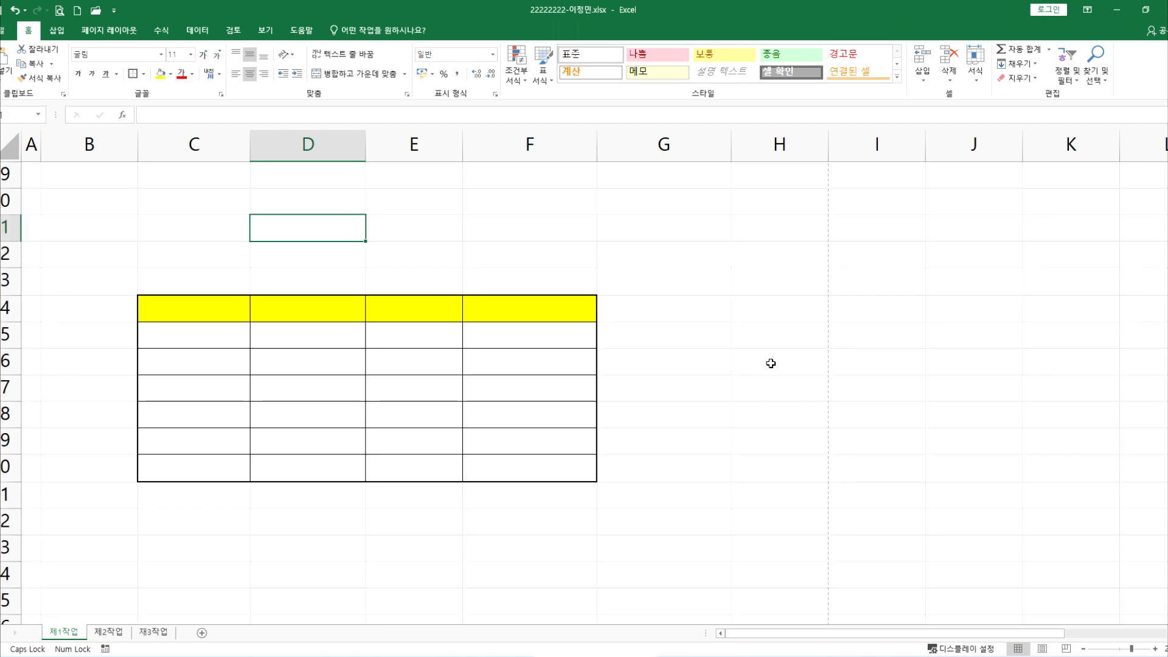
{"action": "left_click_drag", "start_coordinate": [9, 227], "coordinate": [10, 574]}
{"action": "key", "text": "ctrl+minus"}
{"action": "left_click", "coordinate": [119, 338]}
{"action": "key", "text": "ctrl+z"}
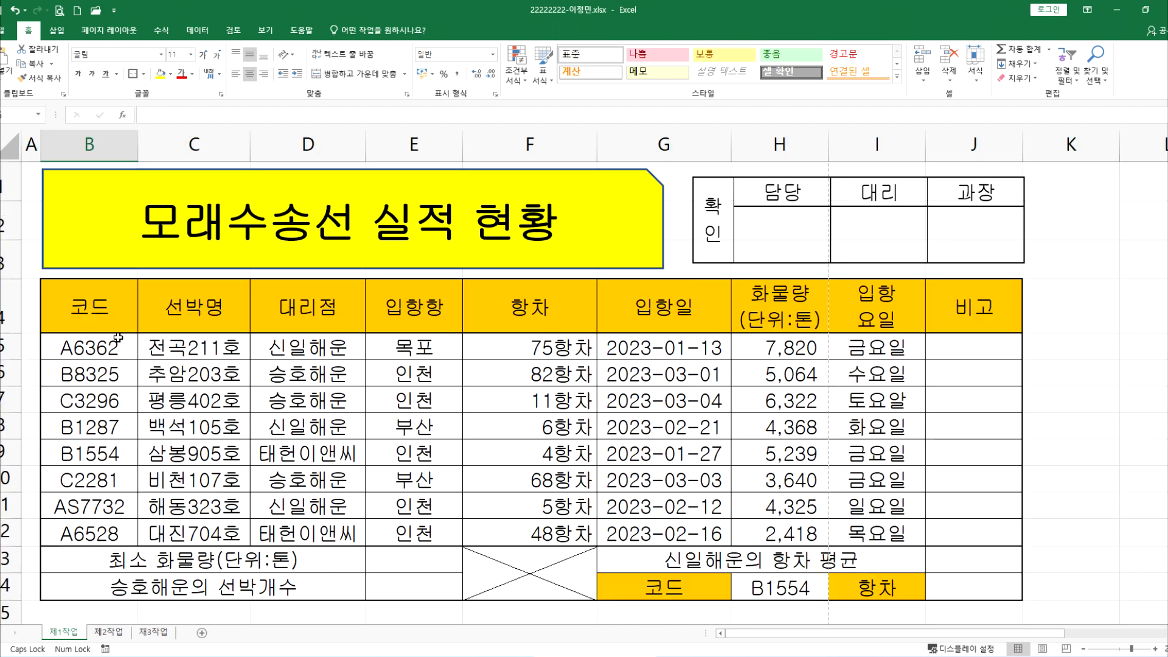
Step: Read the 비고 ranking task in the Notepad notes and compare it with the 항차 values in Excel F5:F12
{"action": "key", "text": "alt+Tab"}
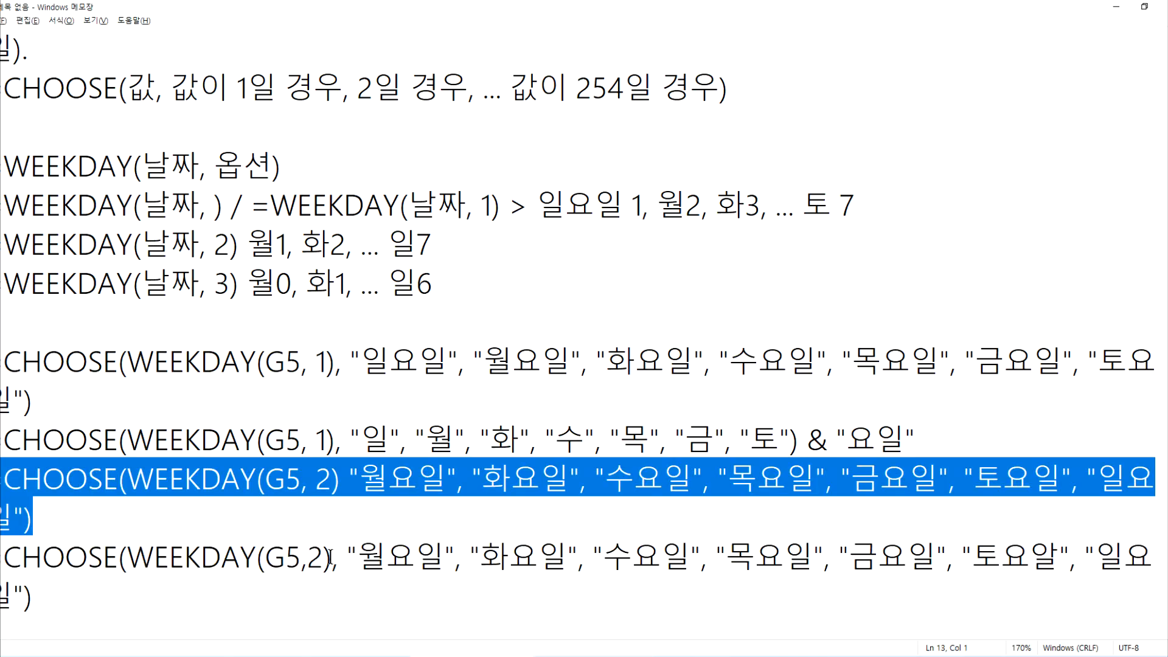
{"action": "scroll", "coordinate": [249, 535], "scroll_direction": "down", "scroll_amount": 2}
{"action": "left_click", "coordinate": [37, 505]}
{"action": "scroll", "coordinate": [49, 507], "scroll_direction": "down", "scroll_amount": 2}
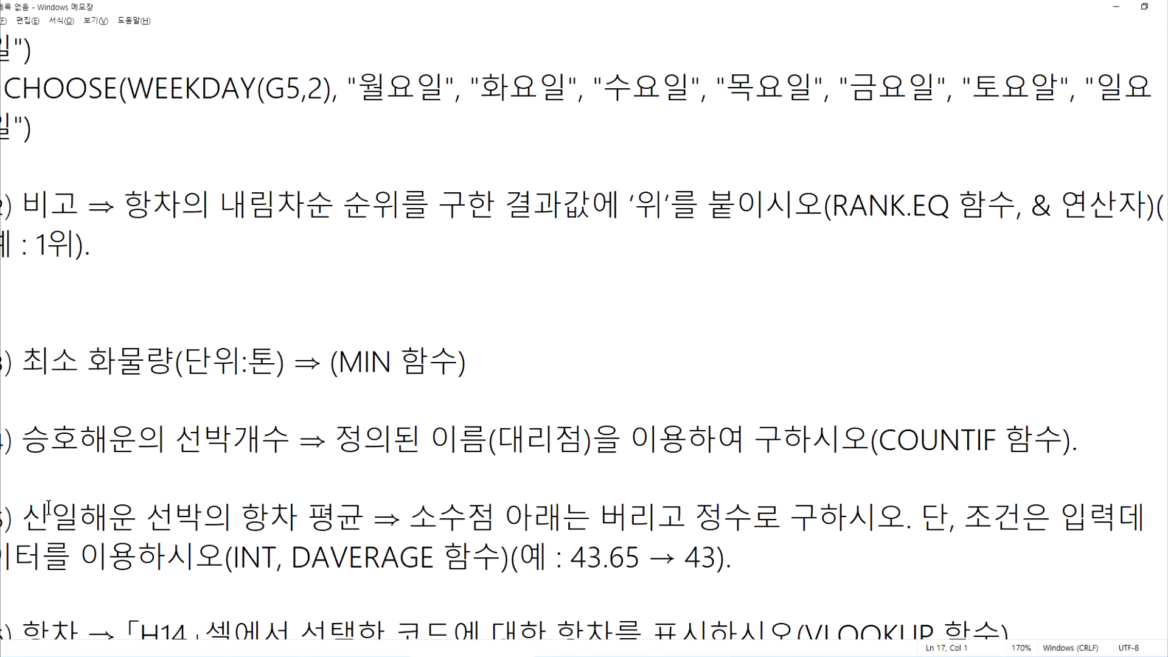
{"action": "key", "text": "alt+Tab"}
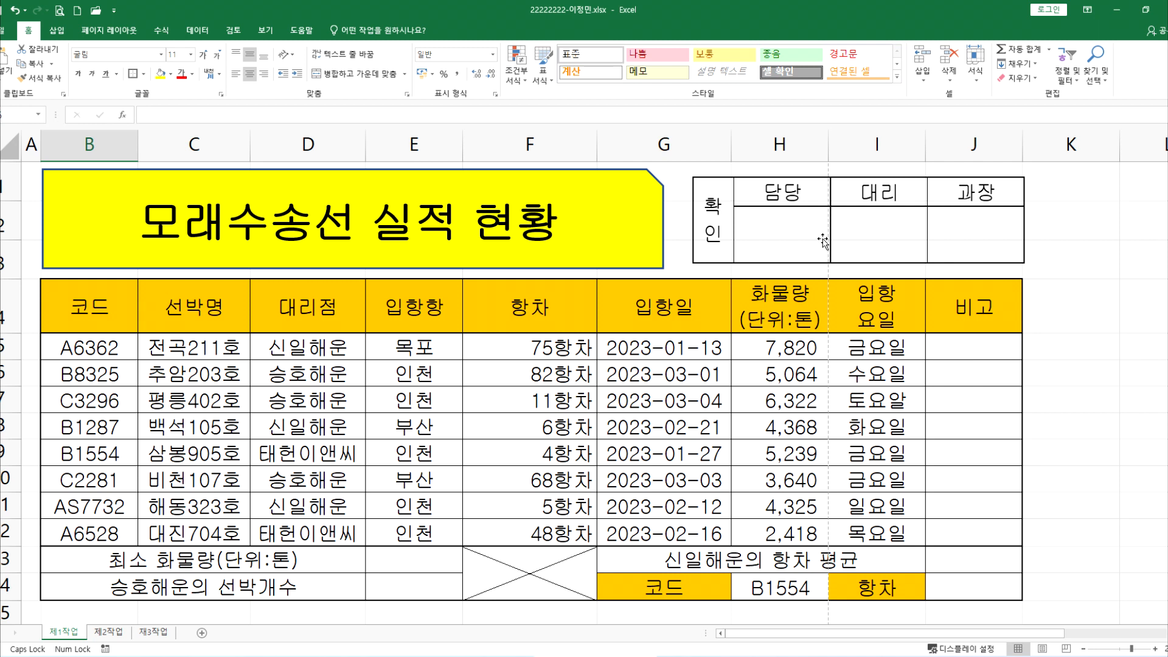
{"action": "left_click_drag", "start_coordinate": [549, 351], "coordinate": [550, 535]}
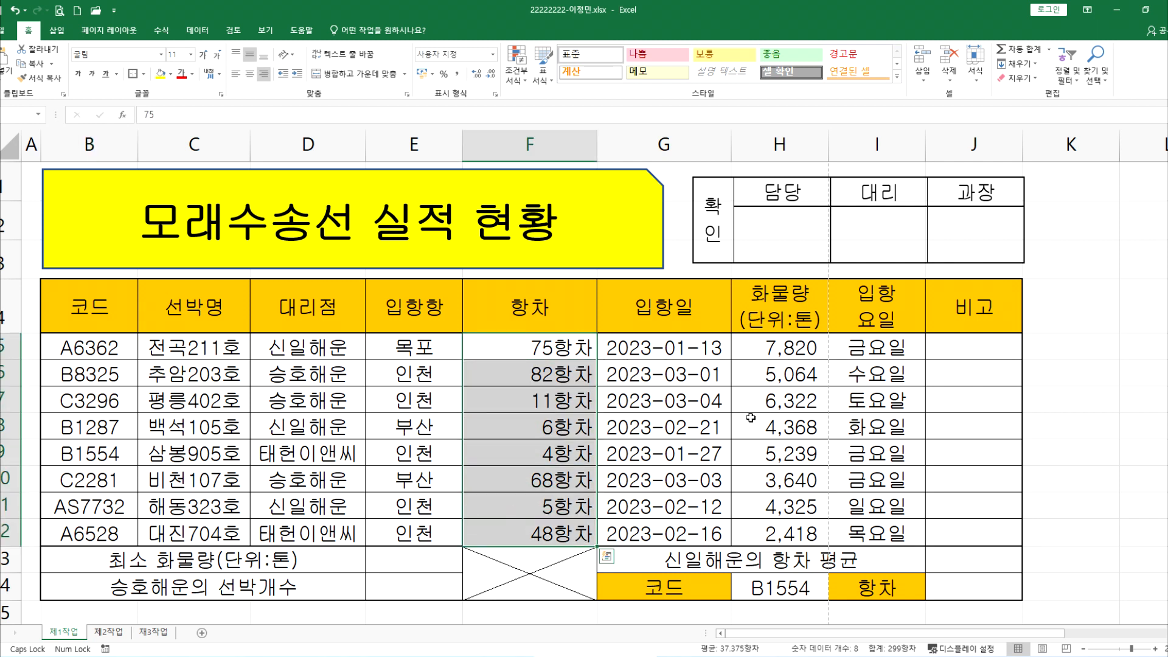
{"action": "left_click", "coordinate": [970, 344]}
{"action": "key", "text": "alt+Tab"}
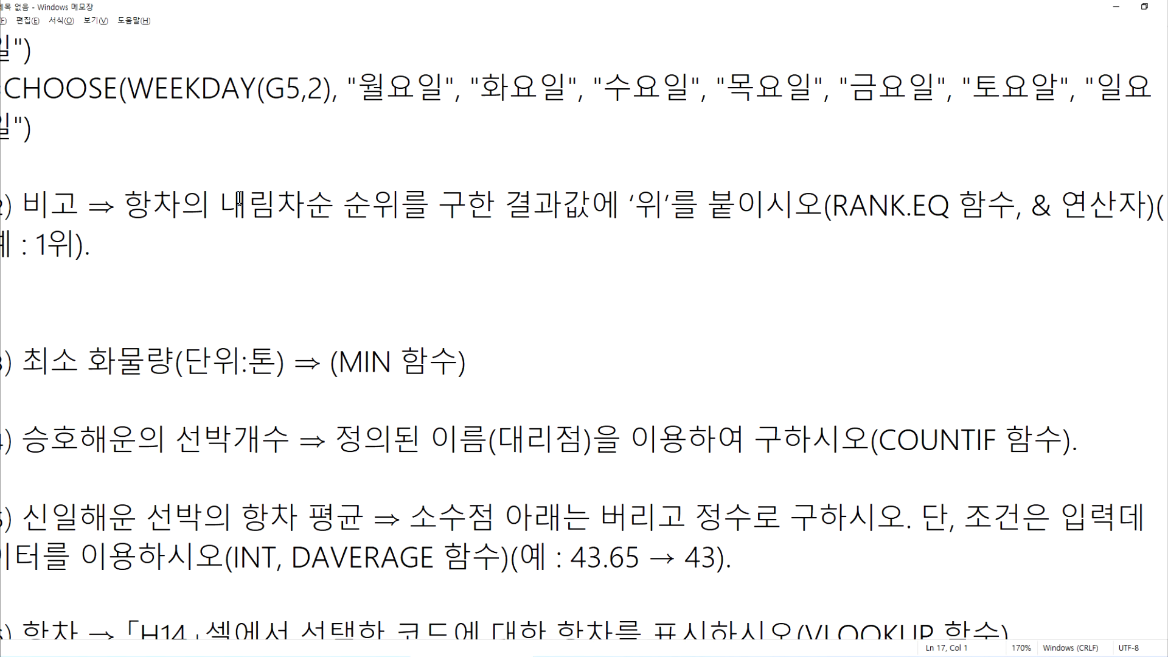
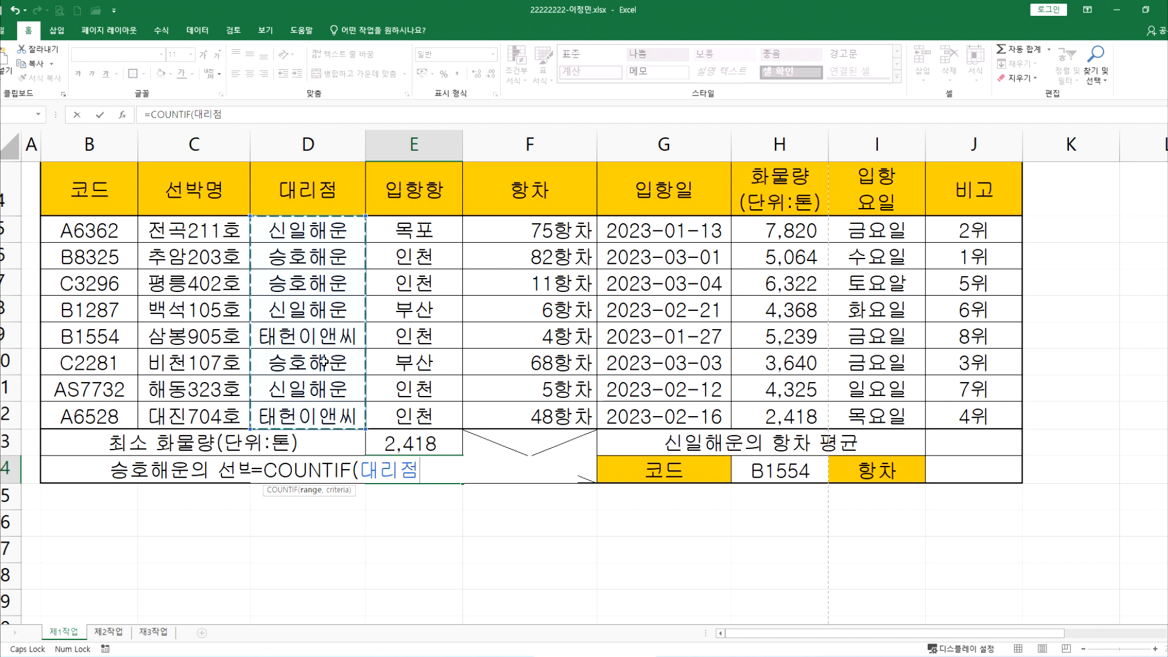
Step: Try using the directly typed range D5:D12 in the E14 COUNTIF formula, and clear that reference again
{"action": "key", "text": "BackSpace"}
{"action": "key", "text": "BackSpace"}
{"action": "key", "text": "BackSpace"}
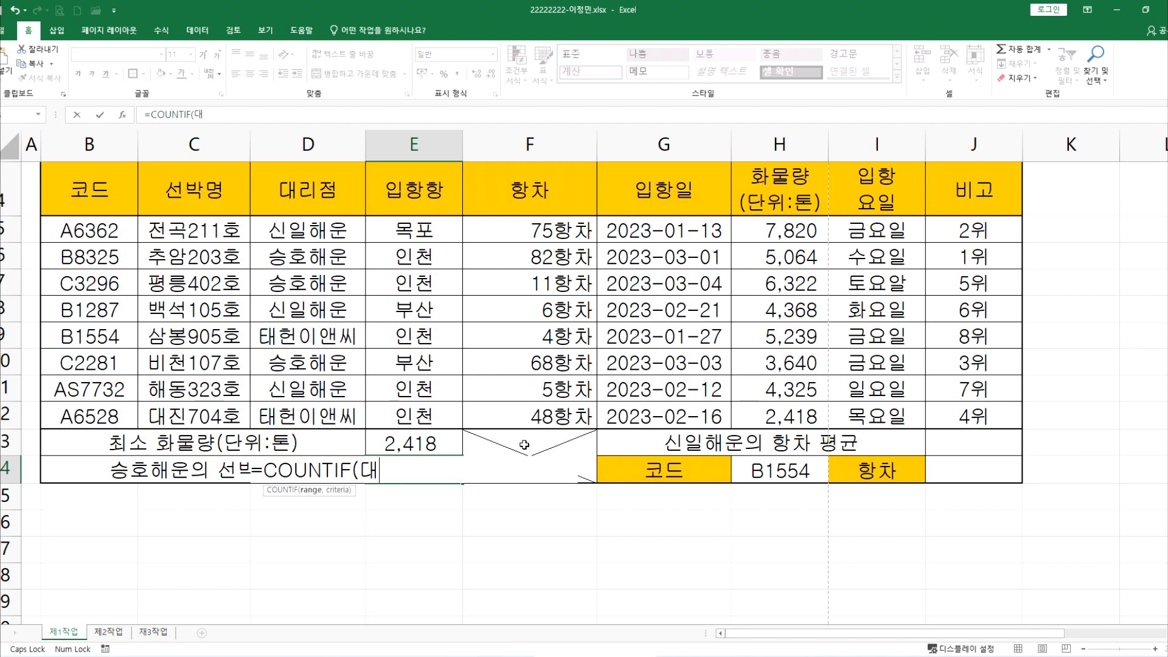
{"action": "type", "text": "D5:D12"}
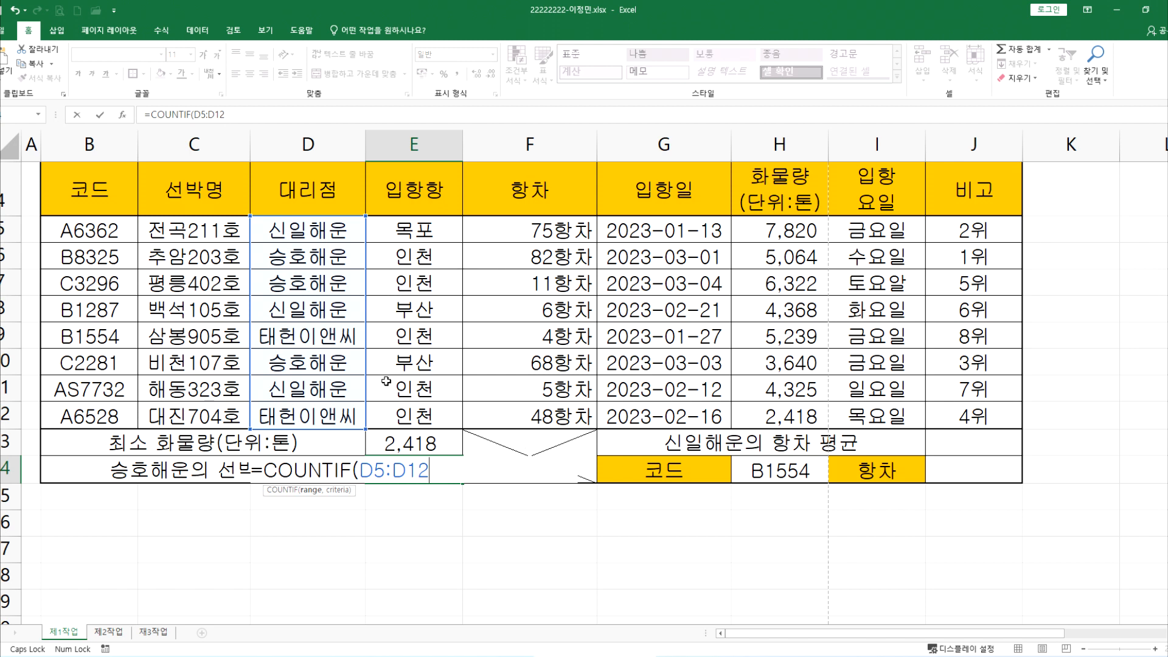
{"action": "key", "text": "Return"}
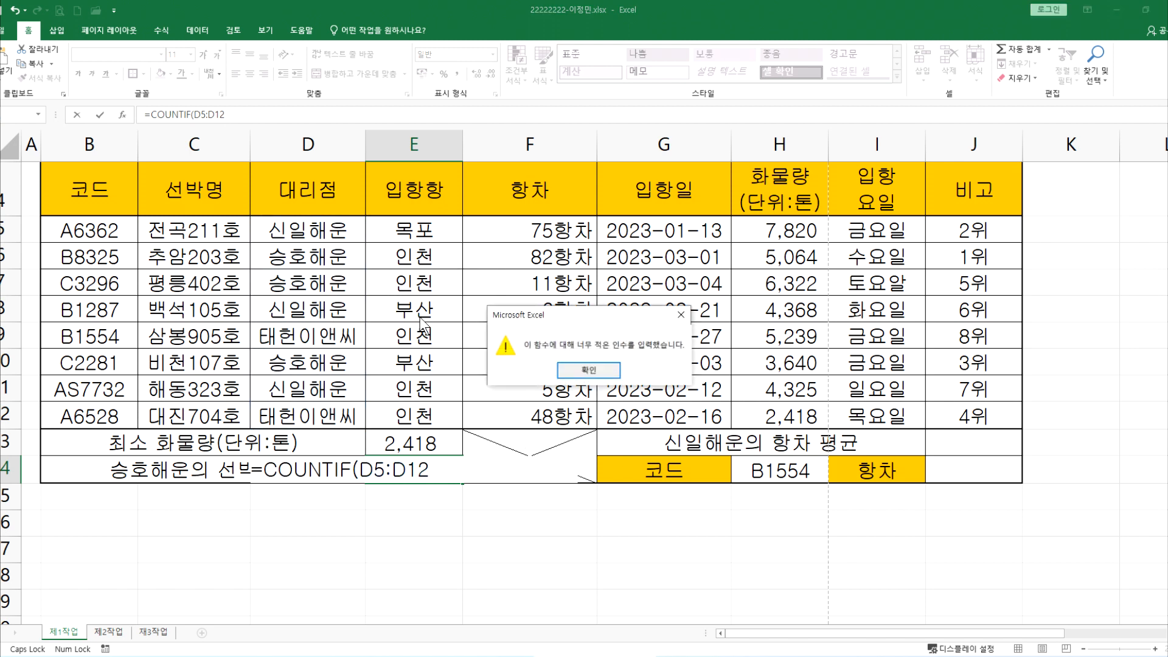
{"action": "key", "text": "Return"}
{"action": "key", "text": "Delete"}
{"action": "key", "text": "Delete"}
{"action": "key", "text": "Delete"}
{"action": "key", "text": "Delete"}
{"action": "key", "text": "Delete"}
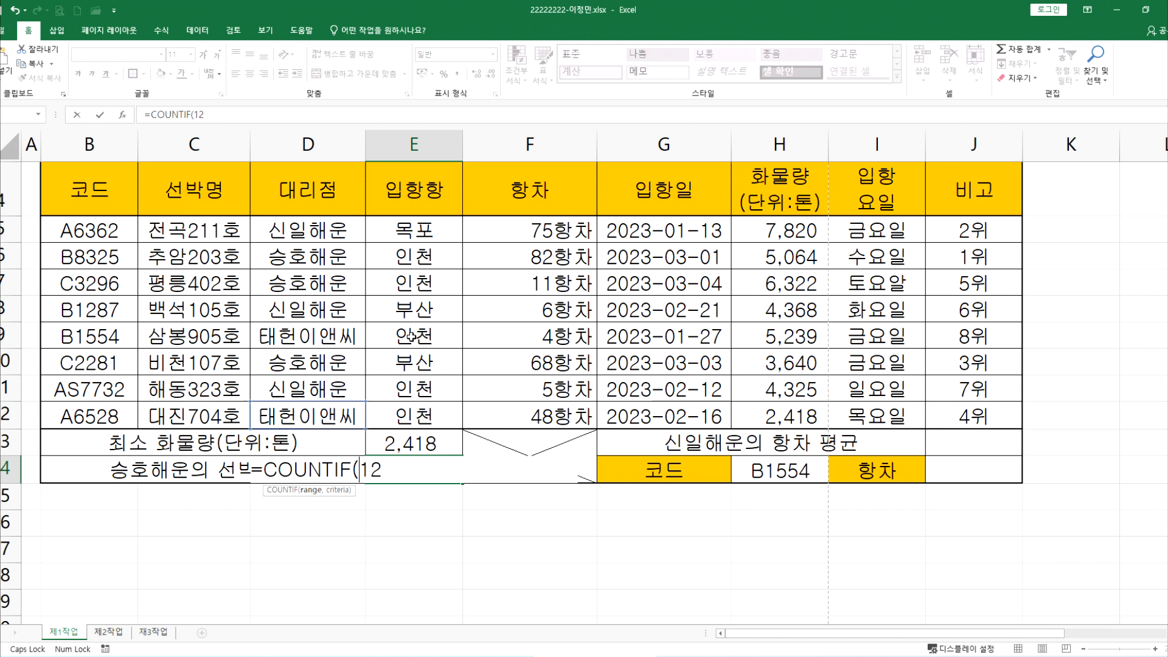
Step: Complete the E14 formula as =COUNTIF(대리점,D6), using the agency cells D5:D12 as range and cell D6 as criterion
{"action": "left_click_drag", "start_coordinate": [316, 225], "coordinate": [337, 428]}
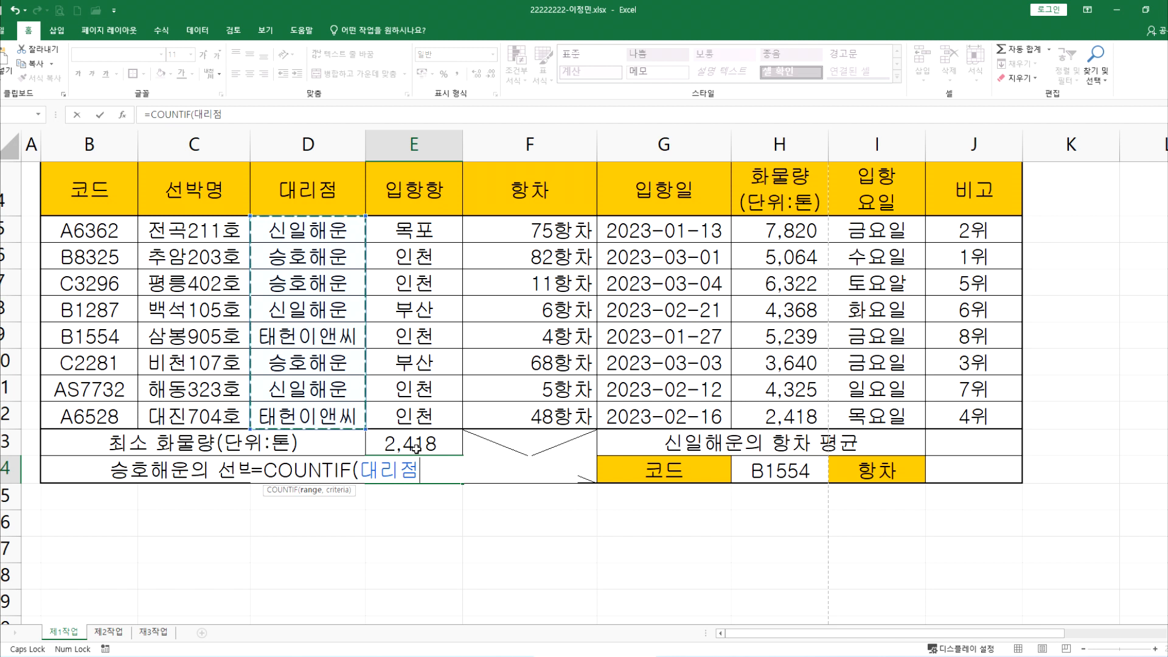
{"action": "type", "text": ","}
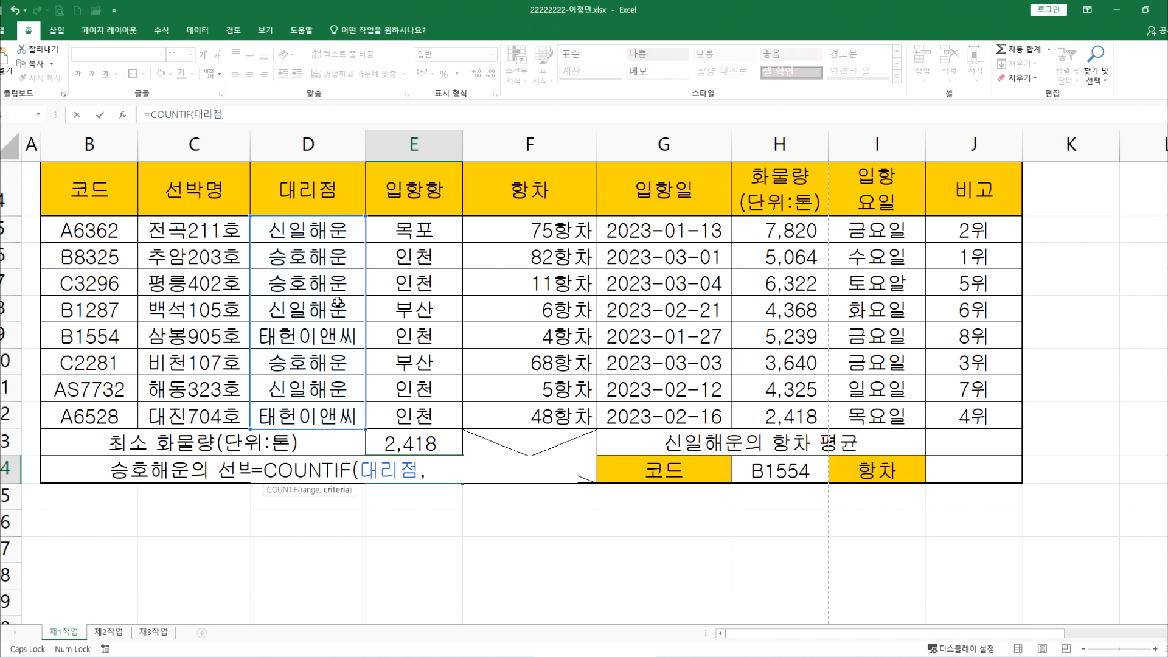
{"action": "left_click", "coordinate": [296, 257]}
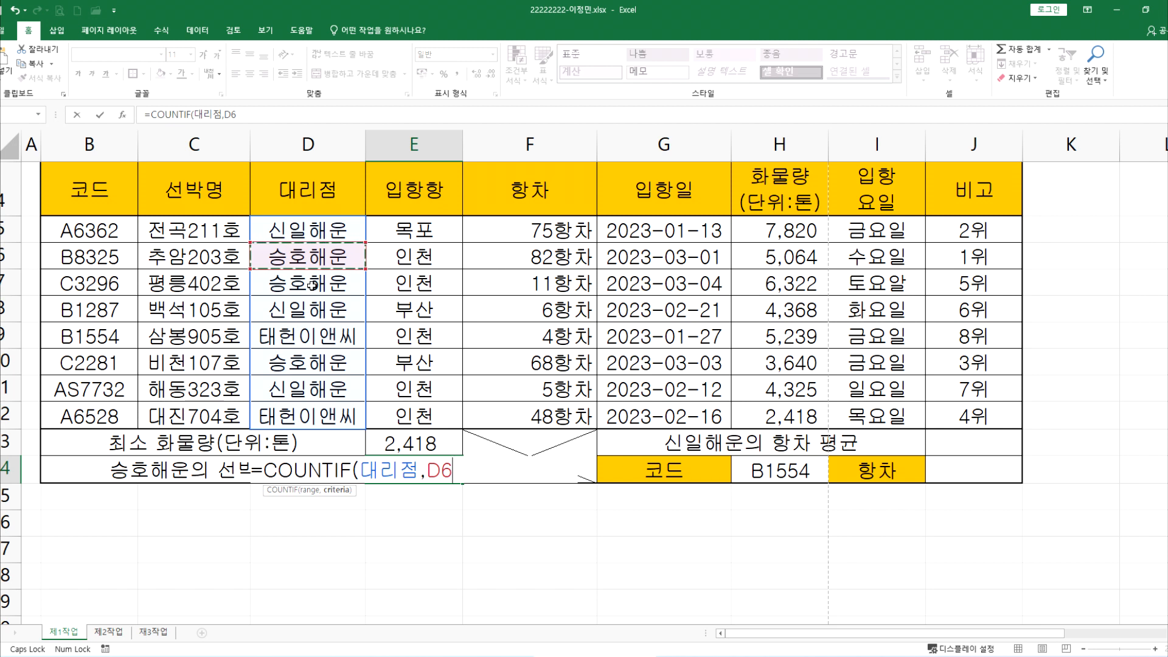
{"action": "key", "text": "Return"}
Step: Copy the E14 COUNTIF formula and paste it in Notepad on a new line below the "승호해운" version
{"action": "left_click", "coordinate": [411, 470]}
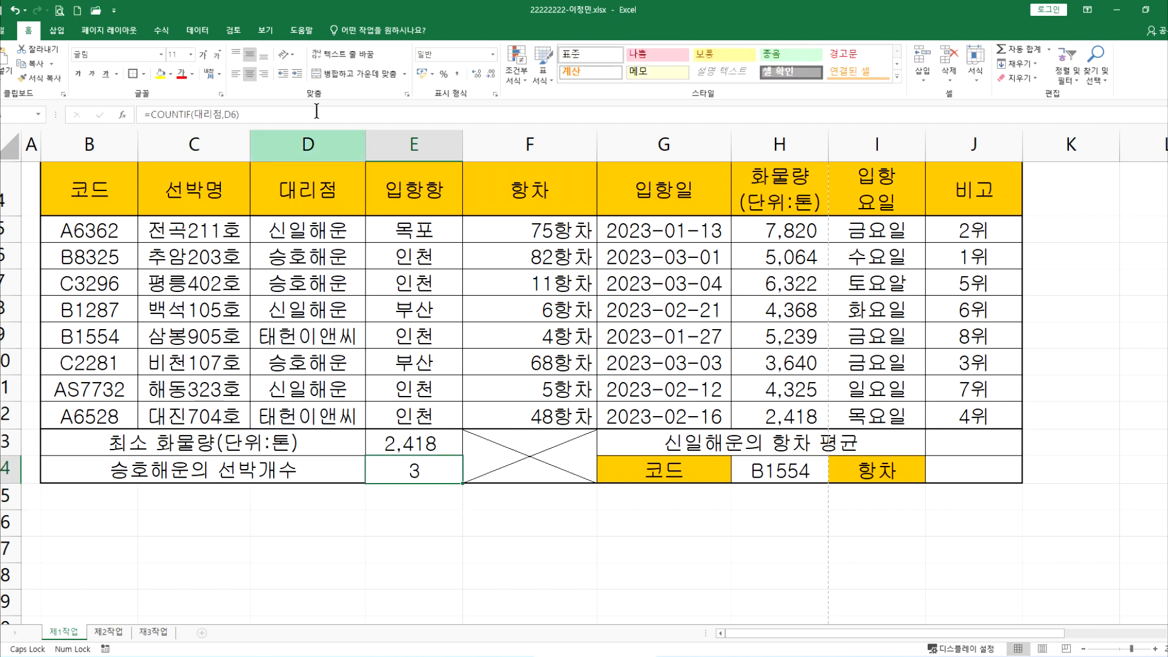
{"action": "key", "text": "F2"}
{"action": "key", "text": "ctrl+c"}
{"action": "key", "text": "alt+Tab"}
{"action": "key", "text": "Return"}
{"action": "key", "text": "ctrl+v"}
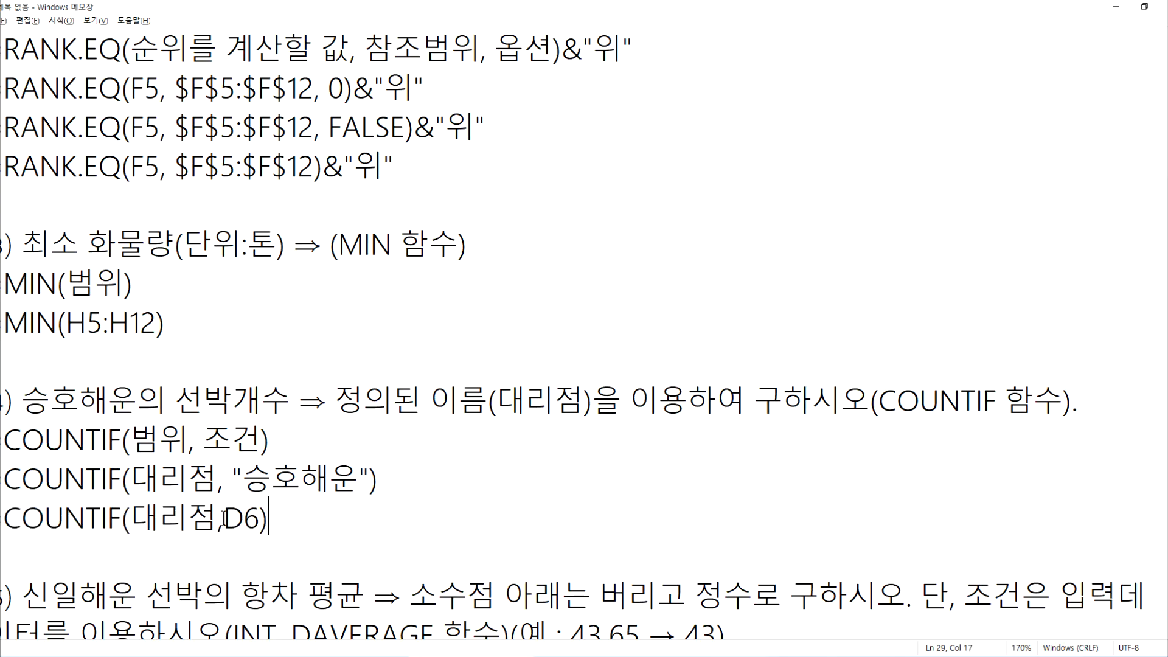
{"action": "left_click_drag", "start_coordinate": [223, 518], "coordinate": [260, 518]}
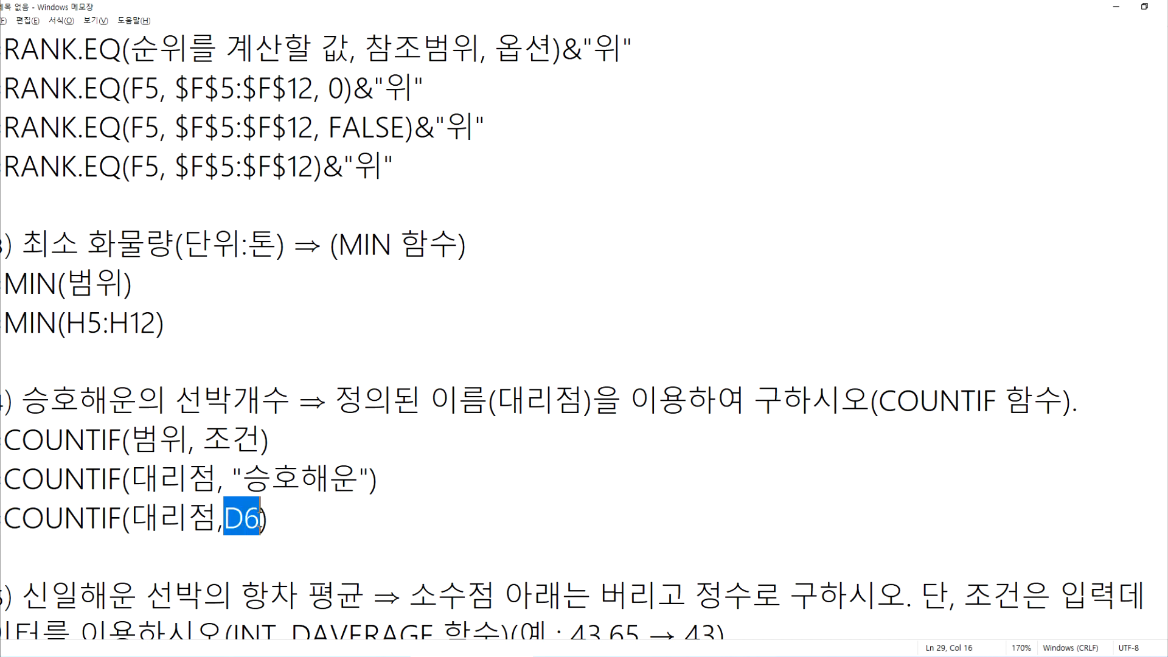
Step: Paste a second copy of the COUNTIF(대리점,D6) formula on the next line of the notes
{"action": "left_click", "coordinate": [13, 541]}
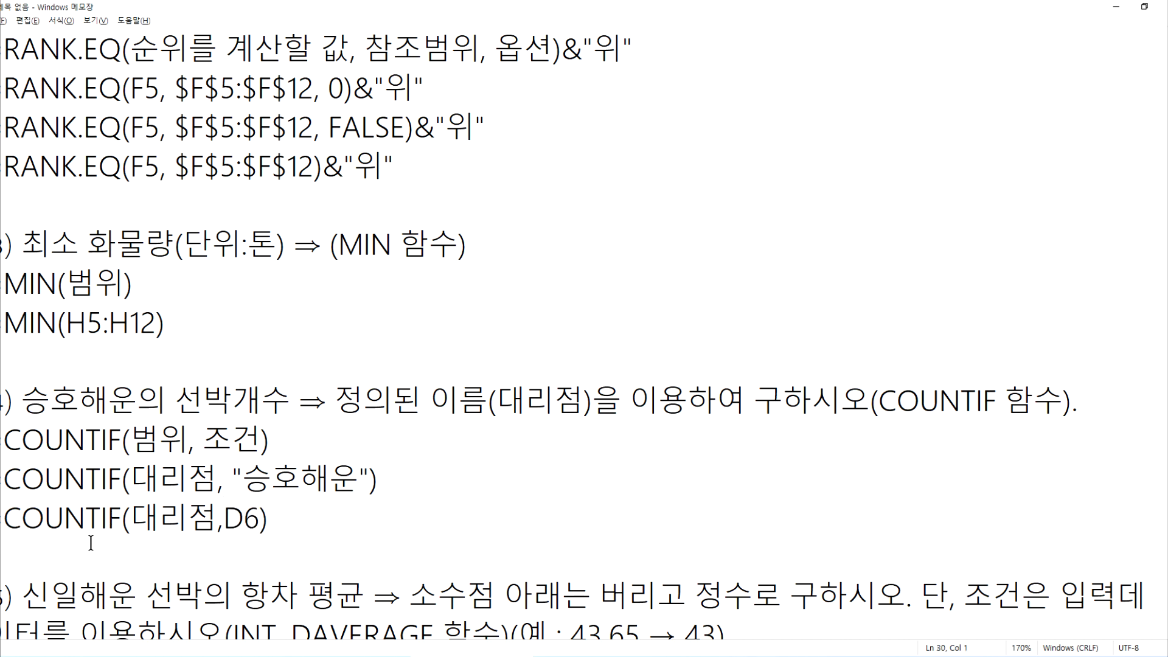
{"action": "key", "text": "Return"}
{"action": "key", "text": "ctrl+v"}
{"action": "key", "text": "Left"}
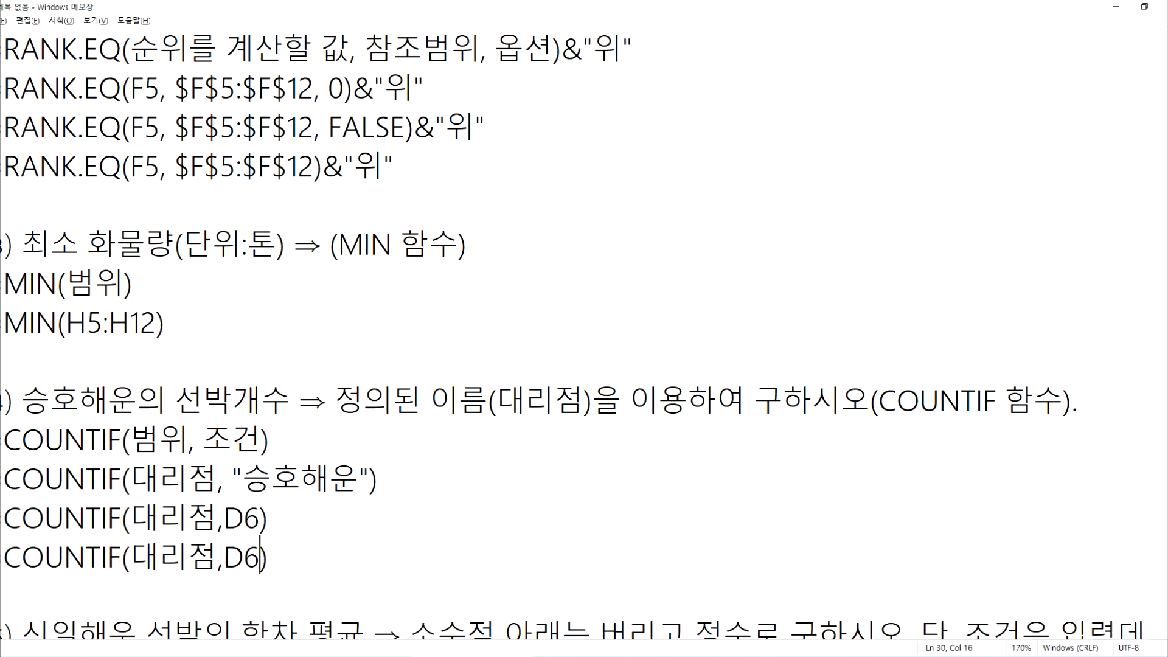
Step: Replace the 대리점 range in the lowest COUNTIF note with D5:F12
{"action": "key", "text": "Left"}
{"action": "key", "text": "Left"}
{"action": "key", "text": "Left"}
{"action": "key", "text": "Left"}
{"action": "key", "text": "Left"}
{"action": "key", "text": "Left"}
{"action": "key", "text": "Left"}
{"action": "key", "text": "Left"}
{"action": "key", "text": "Right"}
{"action": "key", "text": "Right"}
{"action": "type", "text": "5:F12"}
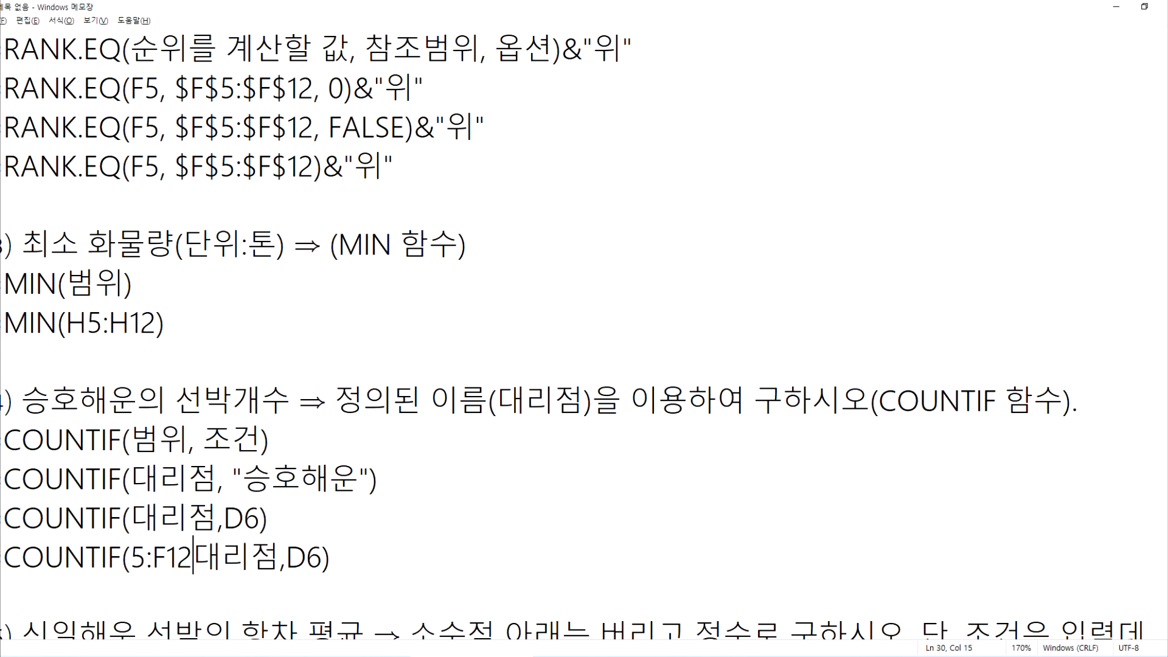
{"action": "key", "text": "Left"}
{"action": "key", "text": "Left"}
{"action": "key", "text": "Left"}
{"action": "key", "text": "Left"}
{"action": "key", "text": "Left"}
{"action": "type", "text": "D"}
{"action": "key", "text": "Right"}
{"action": "key", "text": "Right"}
{"action": "key", "text": "Right"}
{"action": "key", "text": "Right"}
{"action": "key", "text": "Right"}
{"action": "key", "text": "Delete"}
{"action": "key", "text": "Delete"}
{"action": "key", "text": "Delete"}
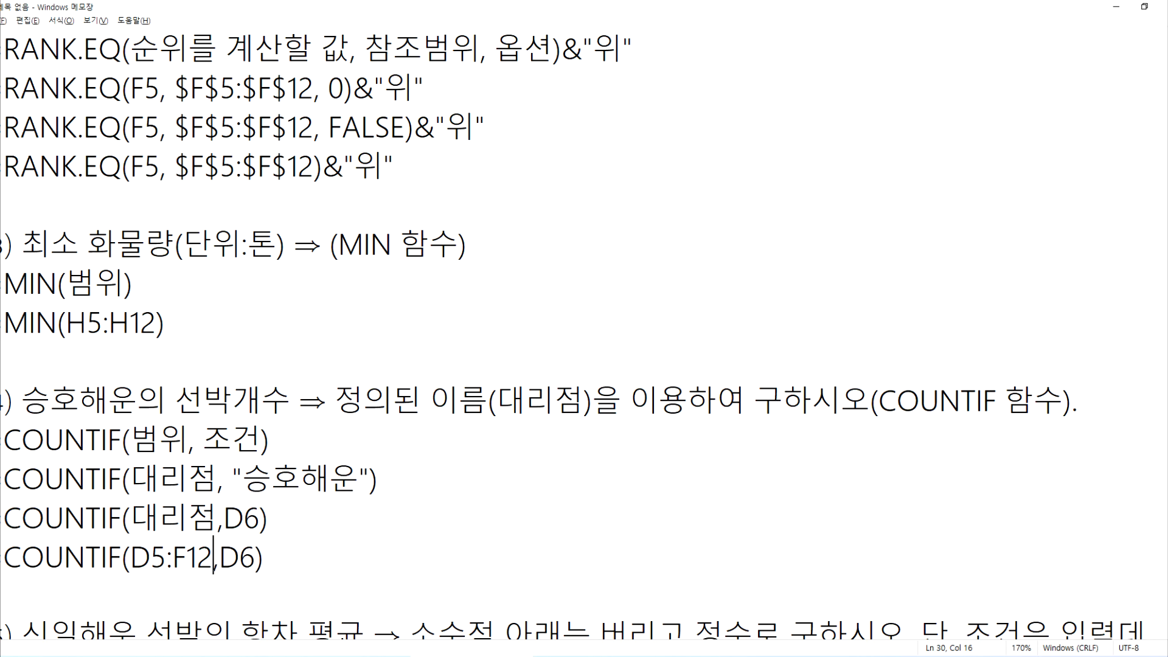
Step: Mark the COUNTIF note using D5:F12 with X and the two 대리점 versions above it with O
{"action": "key", "text": "End"}
{"action": "type", "text": "x"}
{"action": "key", "text": "BackSpace"}
{"action": "type", "text": "X"}
{"action": "key", "text": "Up"}
{"action": "type", "text": "O"}
{"action": "key", "text": "Up"}
{"action": "key", "text": "End"}
{"action": "type", "text": "O"}
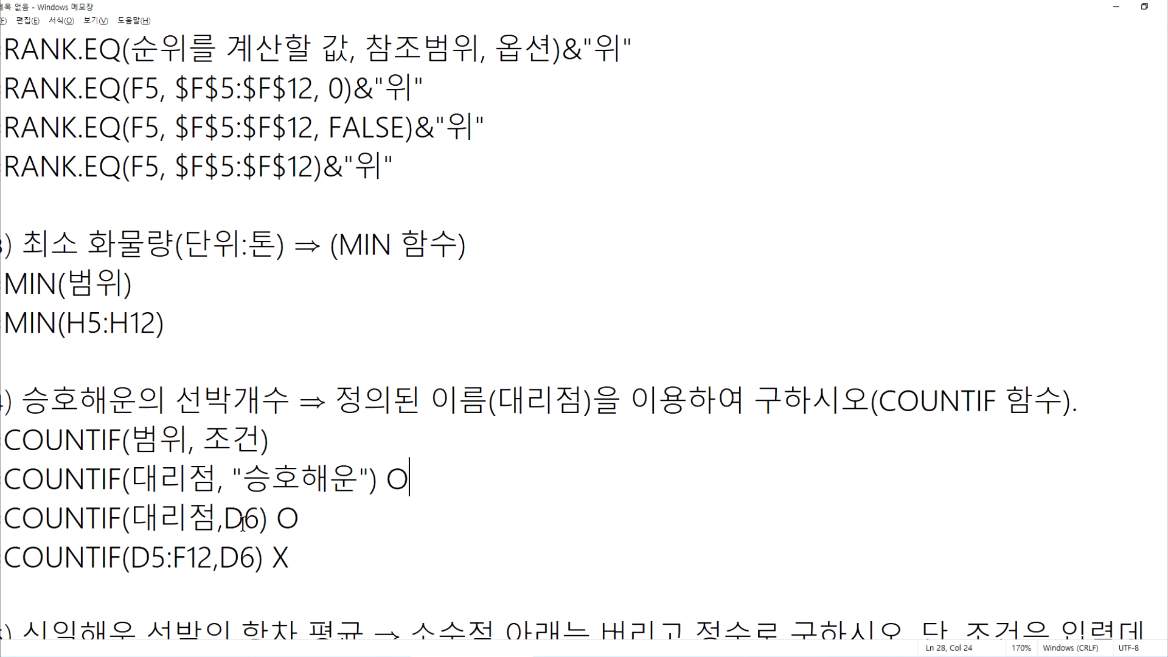
Step: Switch back to Excel and leave the E14 formula edit without changing it
{"action": "key", "text": "alt+Tab"}
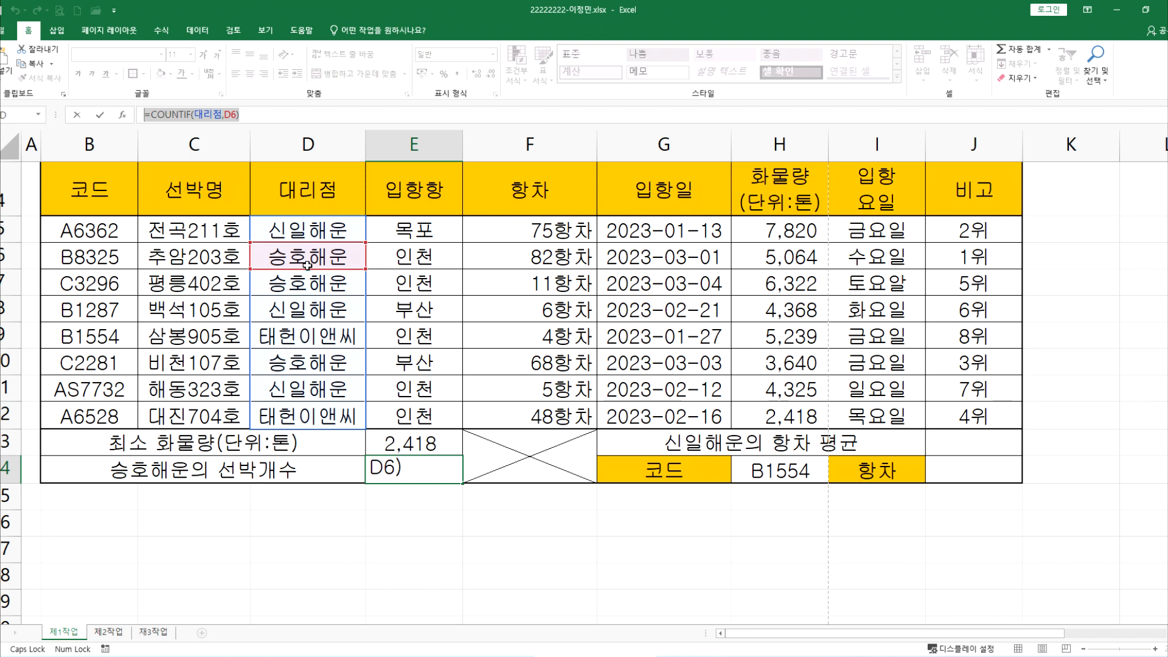
{"action": "left_click", "coordinate": [305, 256]}
{"action": "key", "text": "Escape"}
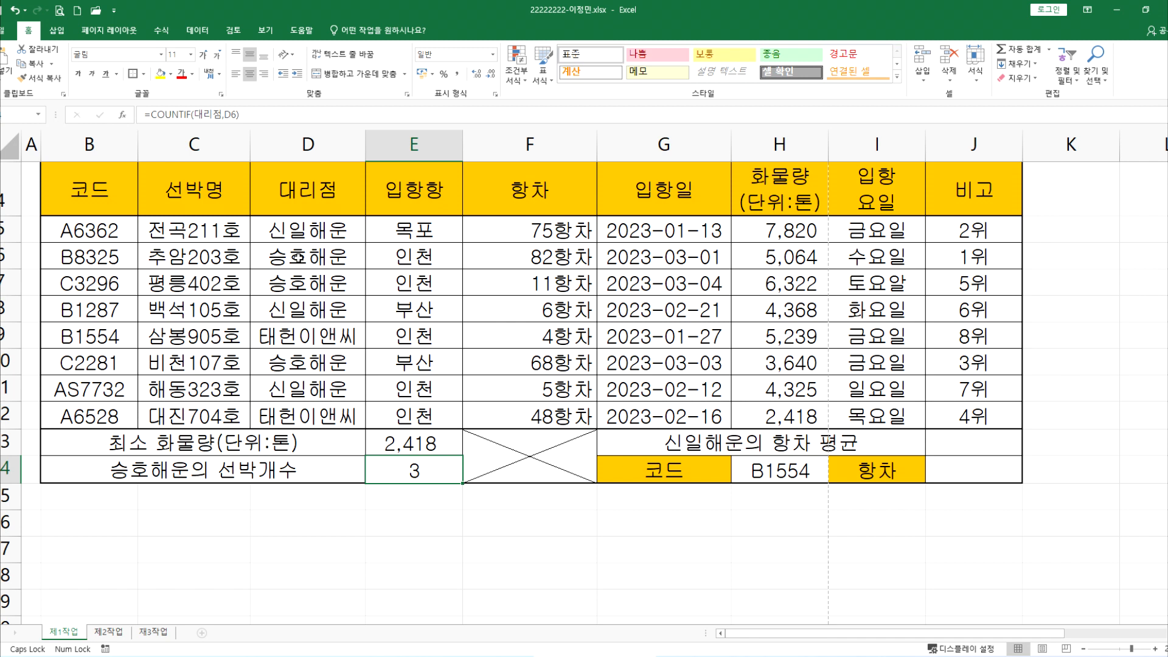
Step: Try 가나다라 as the 대리점 entry in D6 and undo the change
{"action": "left_click", "coordinate": [276, 255]}
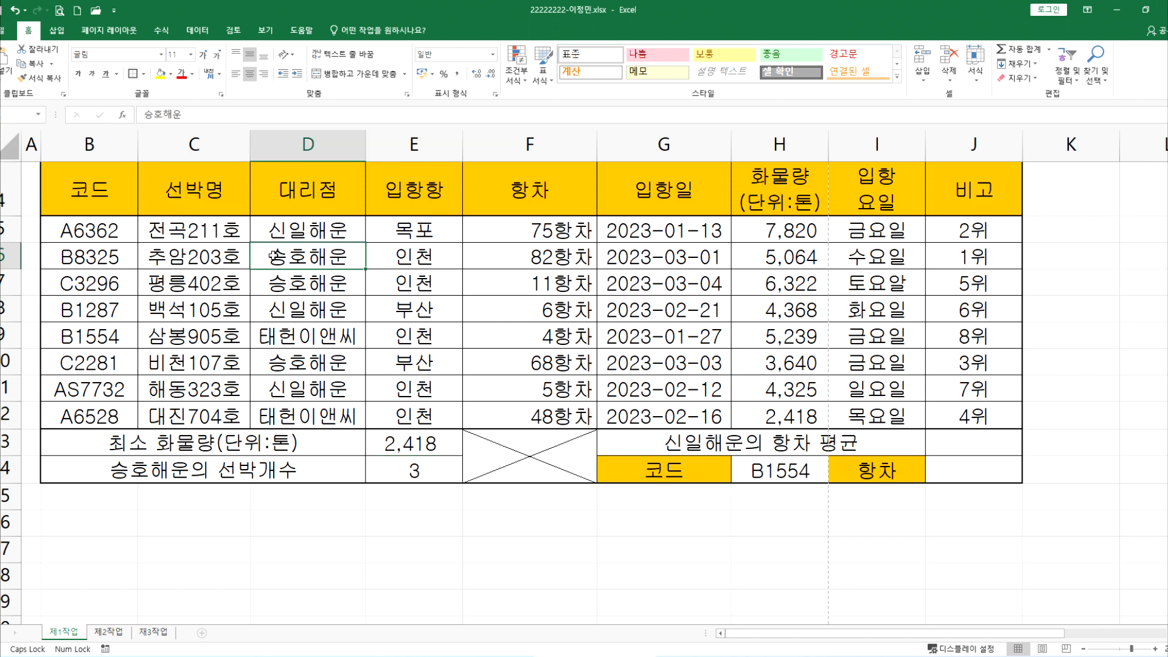
{"action": "type", "text": "RKSKEK"}
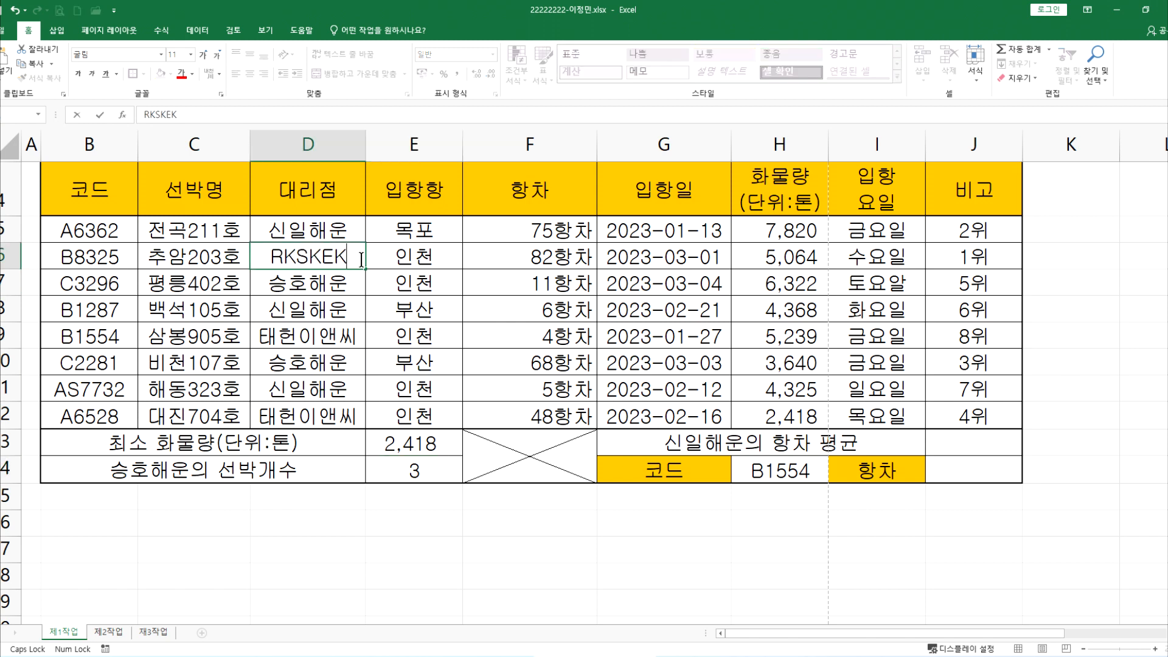
{"action": "key", "text": "Escape"}
{"action": "type", "text": "가나다라"}
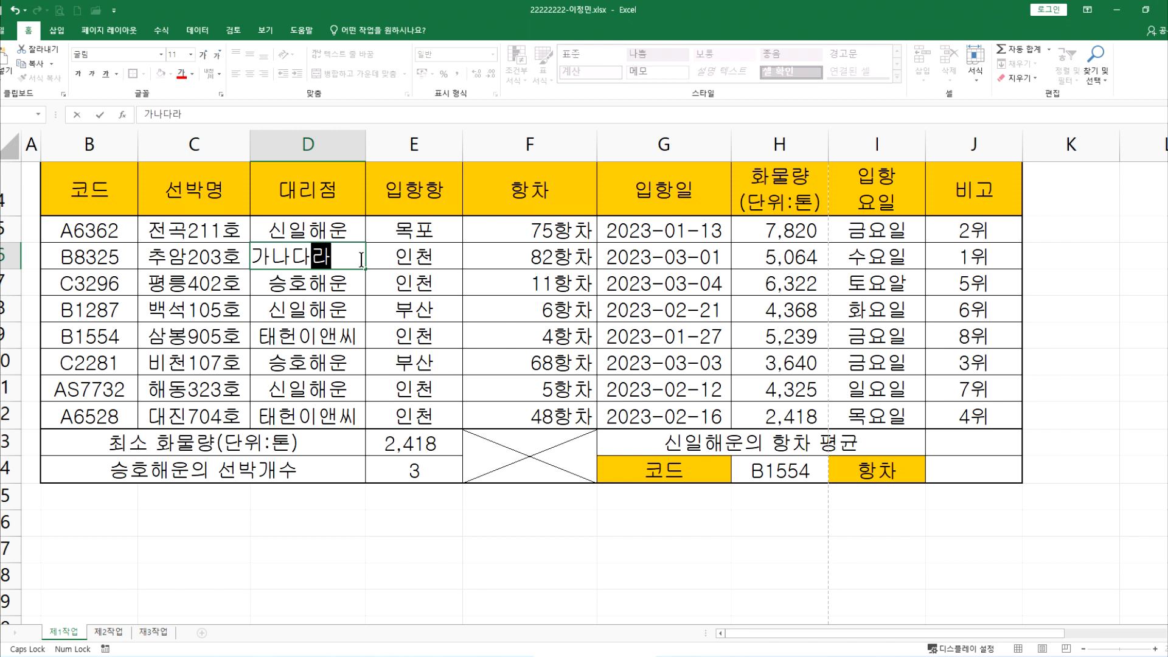
{"action": "key", "text": "Return"}
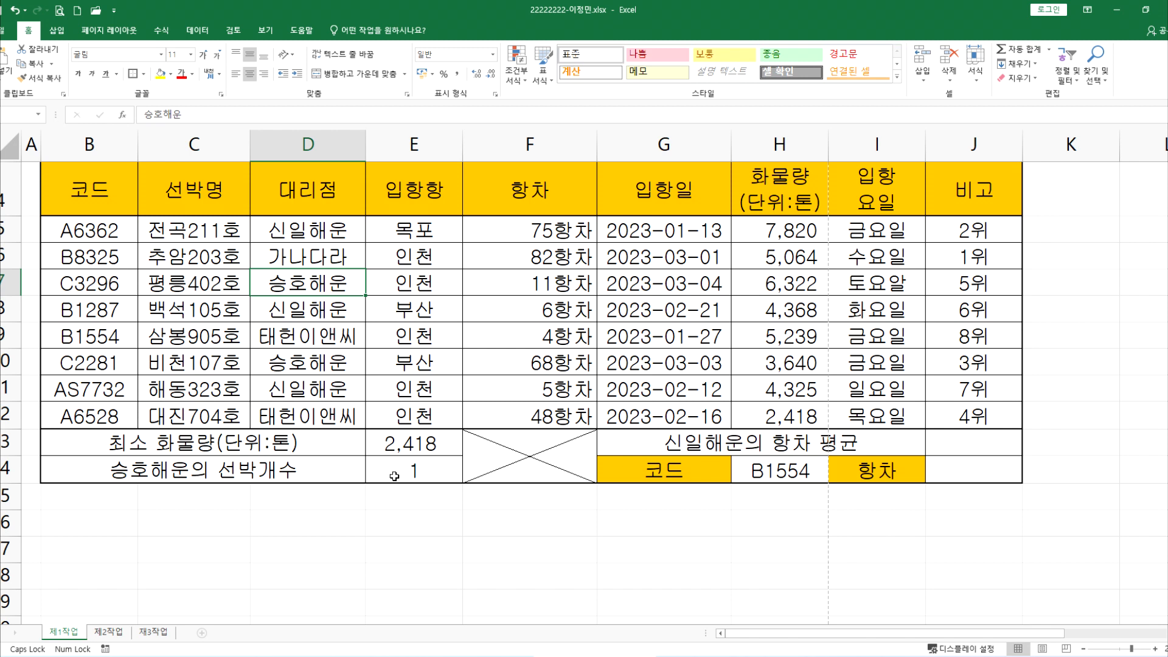
{"action": "key", "text": "ctrl+z"}
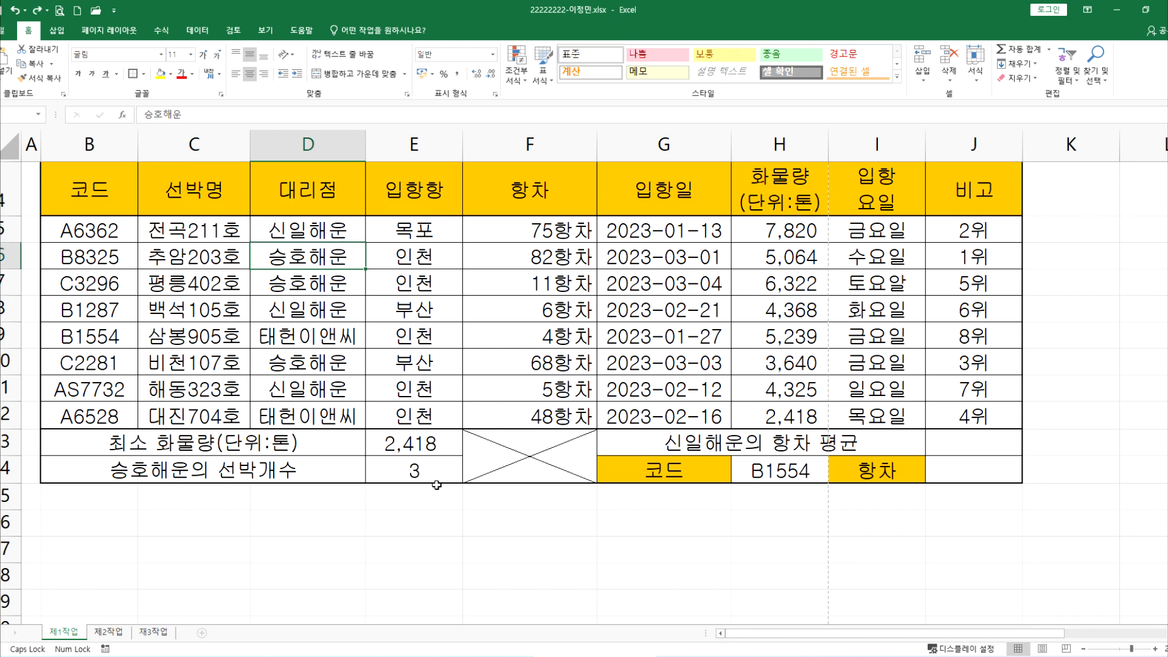
Step: Replace the D6 criterion in the E14 COUNTIF formula with the text "승호해운", giving =COUNTIF(대리점,"승호해운")
{"action": "double_click", "coordinate": [428, 471]}
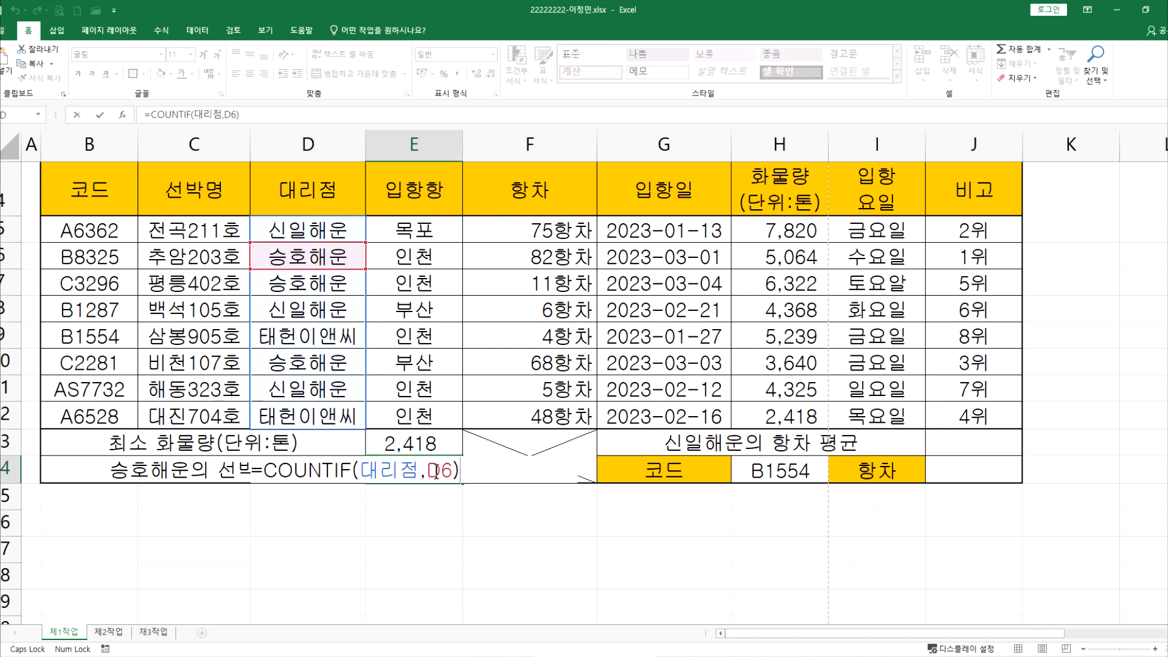
{"action": "left_click", "coordinate": [453, 473]}
{"action": "key", "text": "BackSpace"}
{"action": "key", "text": "BackSpace"}
{"action": "type", "text": "\"TMD"}
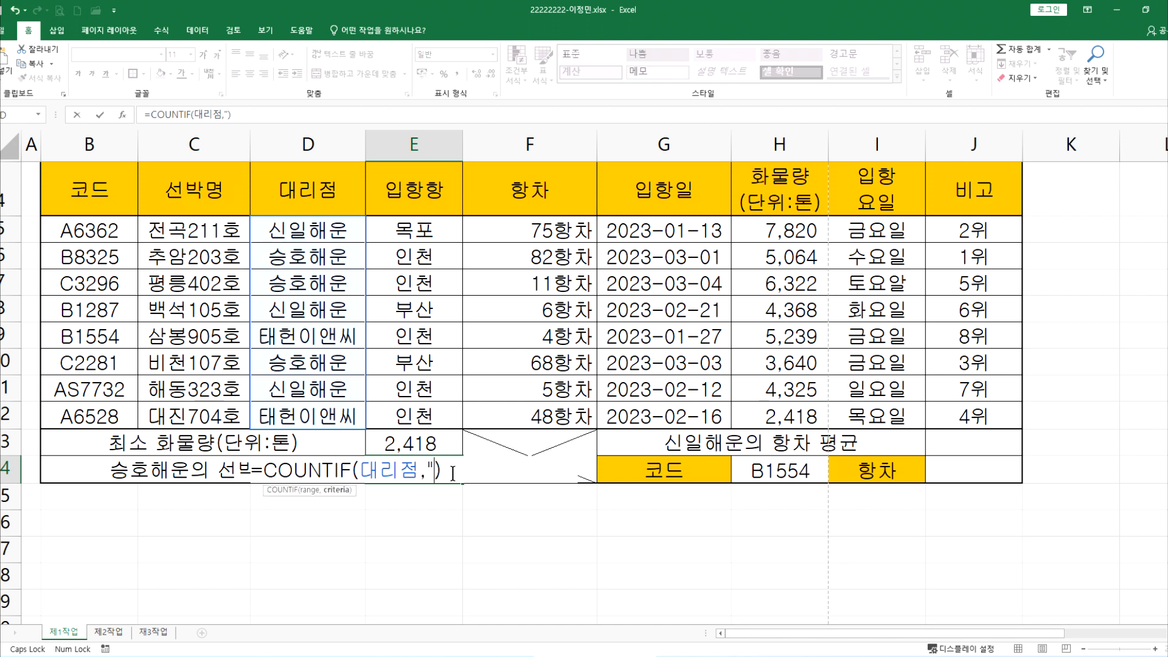
{"action": "type", "text": "GHGODN"}
{"action": "key", "text": "BackSpace"}
{"action": "key", "text": "BackSpace"}
{"action": "key", "text": "BackSpace"}
{"action": "key", "text": "BackSpace"}
{"action": "key", "text": "BackSpace"}
{"action": "key", "text": "BackSpace"}
{"action": "key", "text": "BackSpace"}
{"action": "key", "text": "BackSpace"}
{"action": "key", "text": "BackSpace"}
{"action": "key", "text": "BackSpace"}
{"action": "key", "text": "BackSpace"}
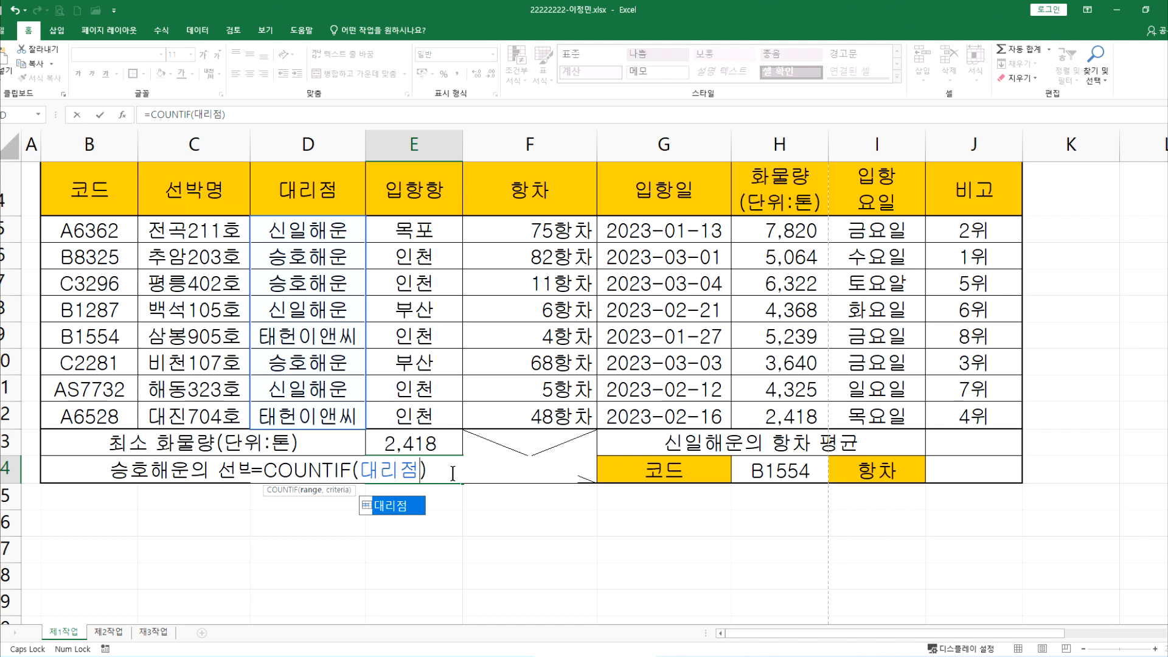
{"action": "type", "text": ",\"승ㅎ호해운\""}
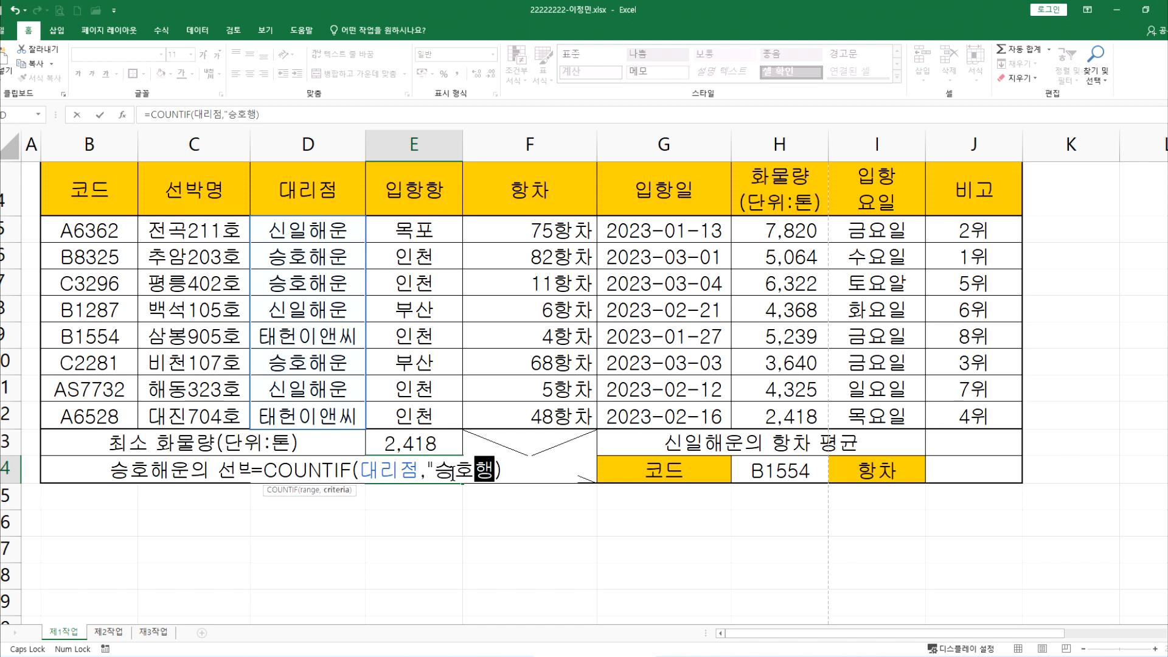
{"action": "key", "text": "Return"}
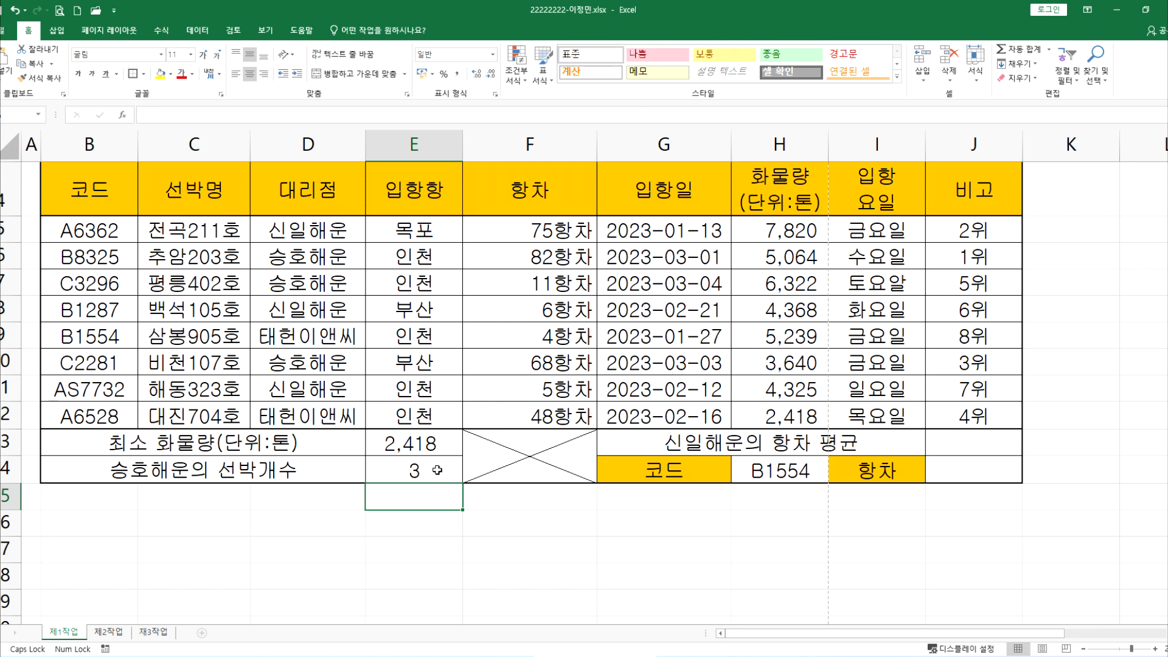
{"action": "left_click", "coordinate": [436, 469]}
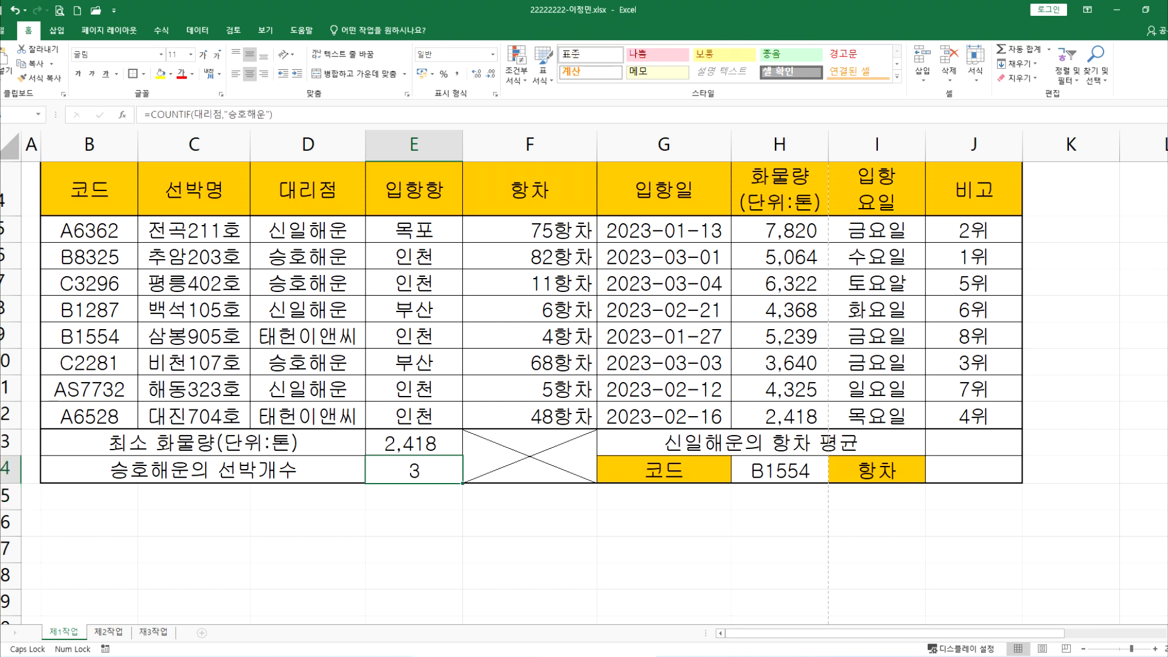
Step: Switch to Notepad, add blank lines below question 5, and highlight INT and the instruction 소수점 아래는 버리고 정수로 구하시오
{"action": "key", "text": "alt+Tab"}
{"action": "scroll", "coordinate": [395, 573], "scroll_direction": "down", "scroll_amount": 3}
{"action": "left_click", "coordinate": [321, 399]}
{"action": "key", "text": "Return"}
{"action": "key", "text": "Return"}
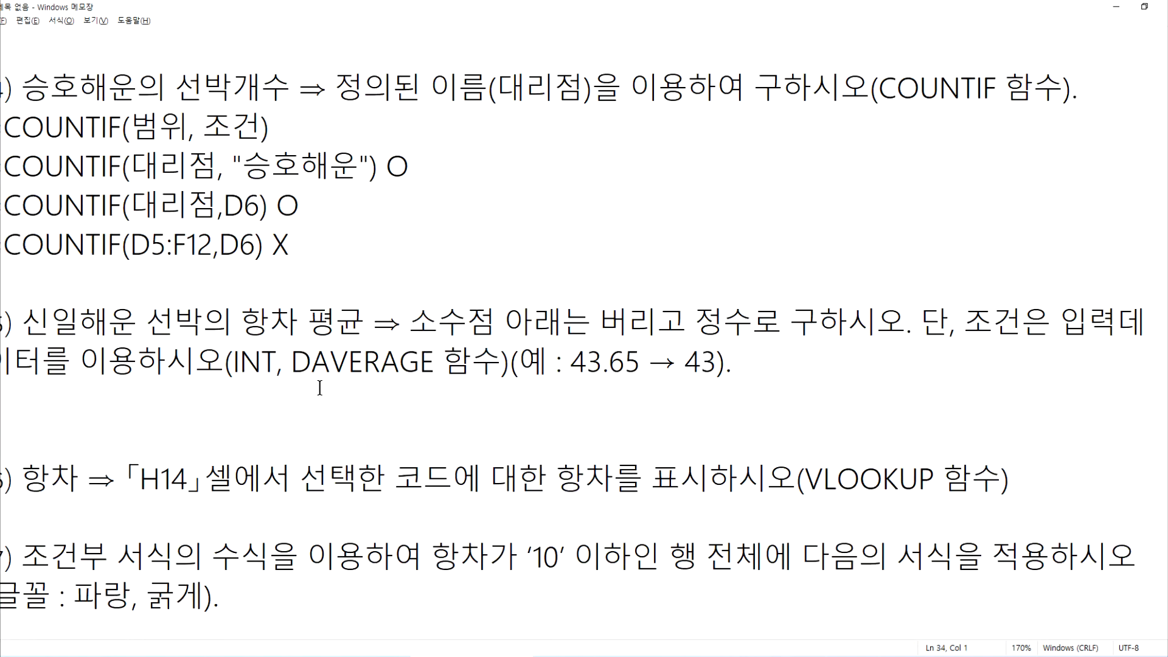
{"action": "scroll", "coordinate": [31, 382], "scroll_direction": "down", "scroll_amount": 1}
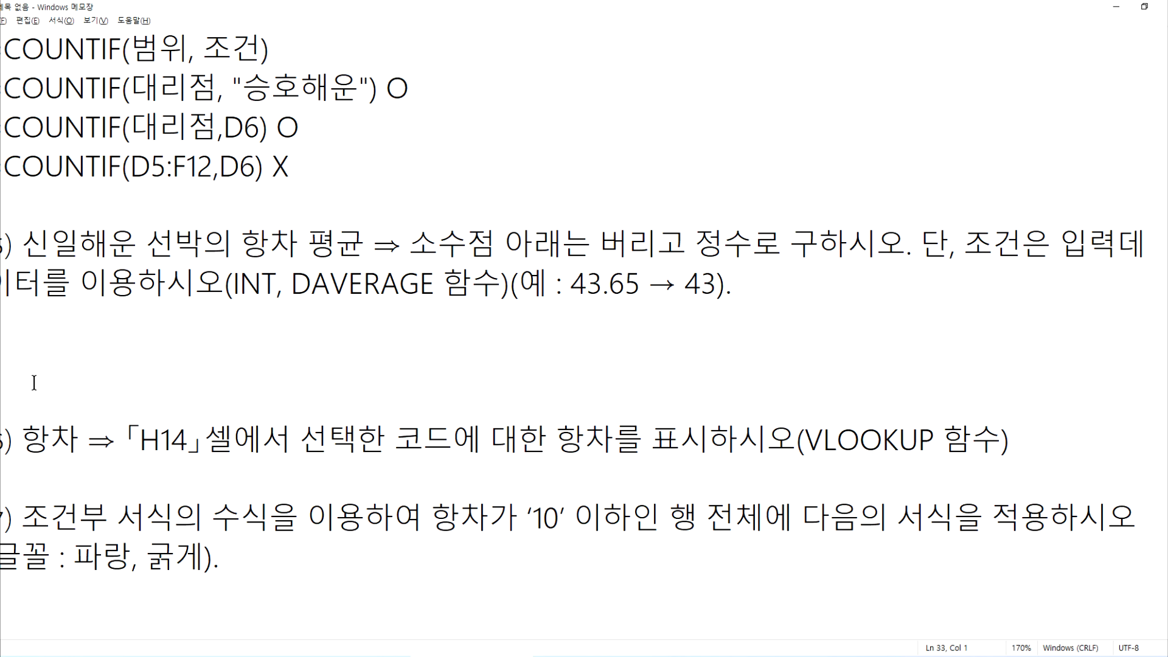
{"action": "left_click_drag", "start_coordinate": [234, 284], "coordinate": [275, 285]}
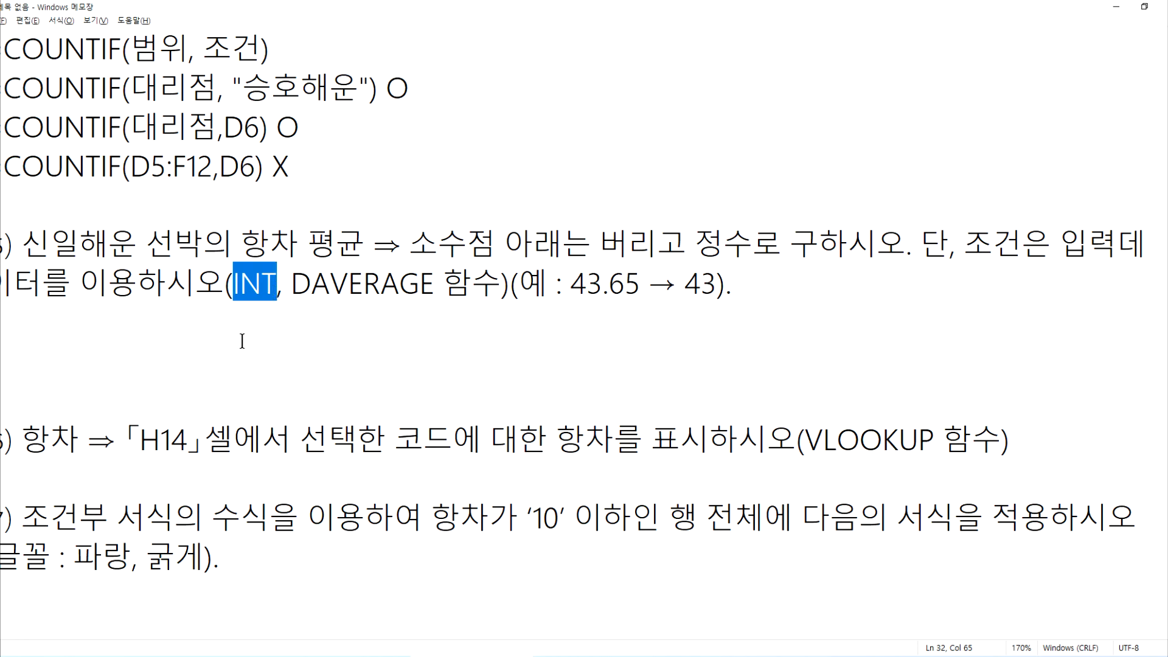
{"action": "left_click_drag", "start_coordinate": [409, 245], "coordinate": [895, 246]}
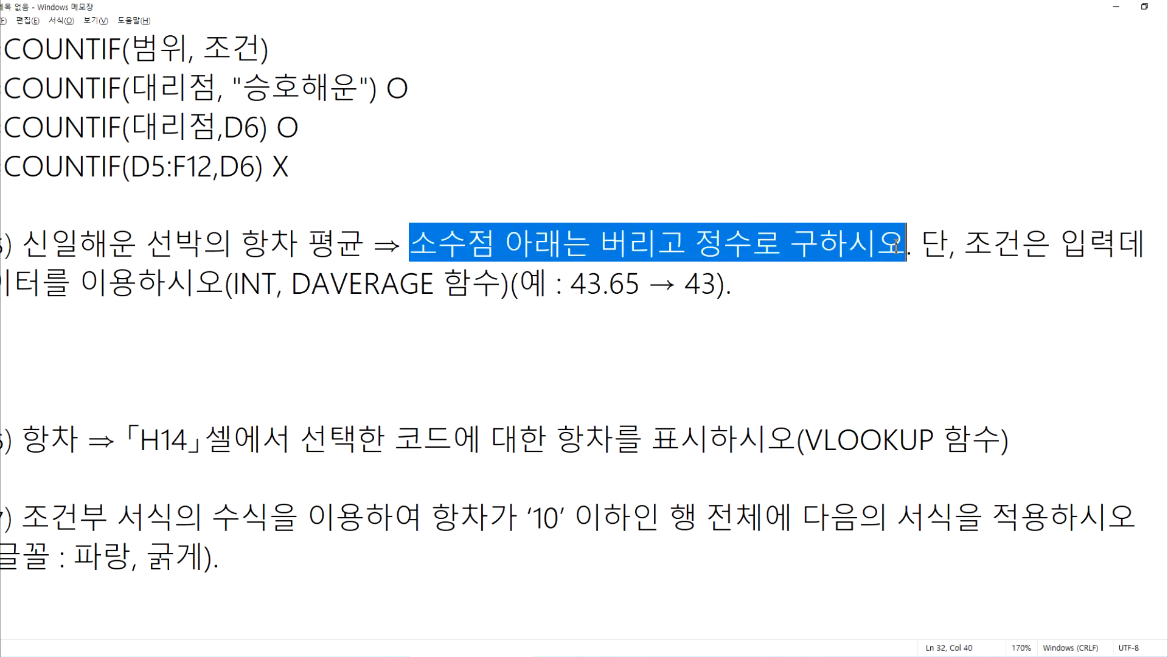
Step: Start a note directly under question 5 with the syntax =INT(값) >
{"action": "left_click", "coordinate": [470, 313]}
{"action": "type", "text": "=ㅑㅜㅅ"}
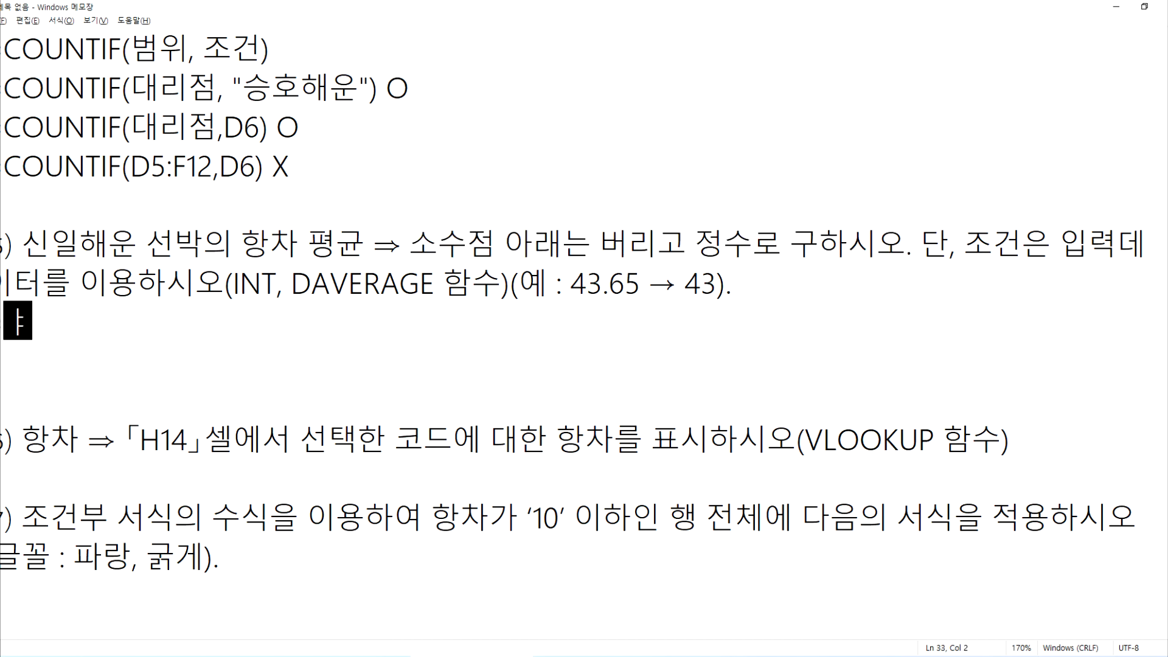
{"action": "key", "text": "BackSpace"}
{"action": "key", "text": "BackSpace"}
{"action": "key", "text": "BackSpace"}
{"action": "key", "text": "Hangul"}
{"action": "type", "text": "INT("}
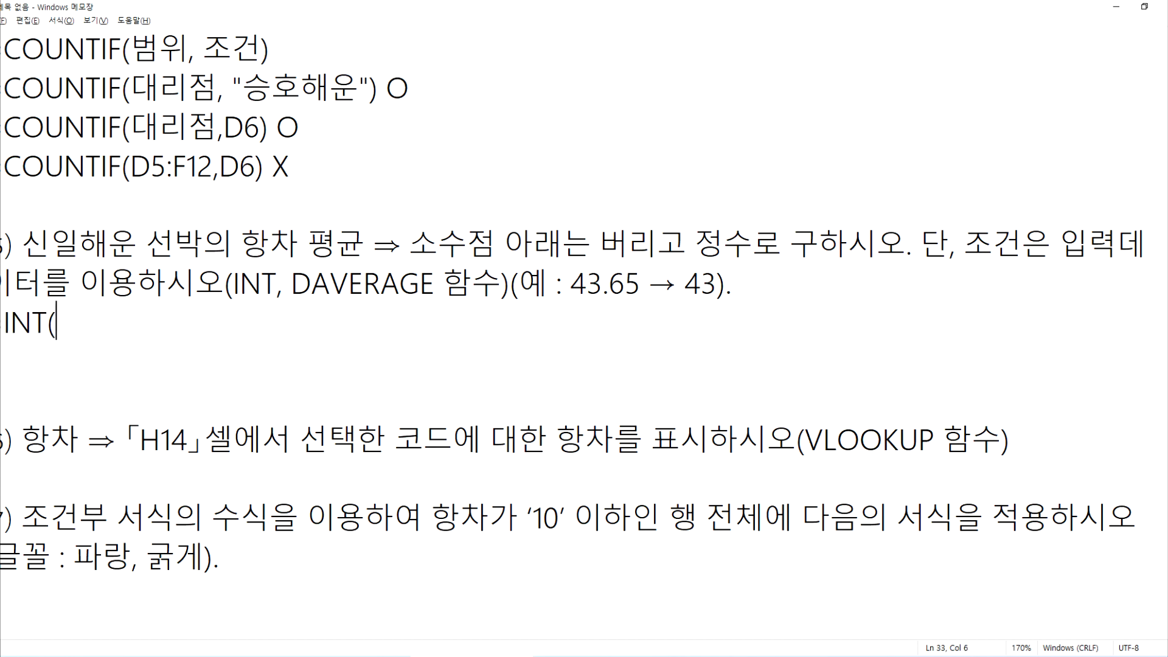
{"action": "key", "text": "Hangul"}
{"action": "type", "text": "가ㅂㅅ) > "}
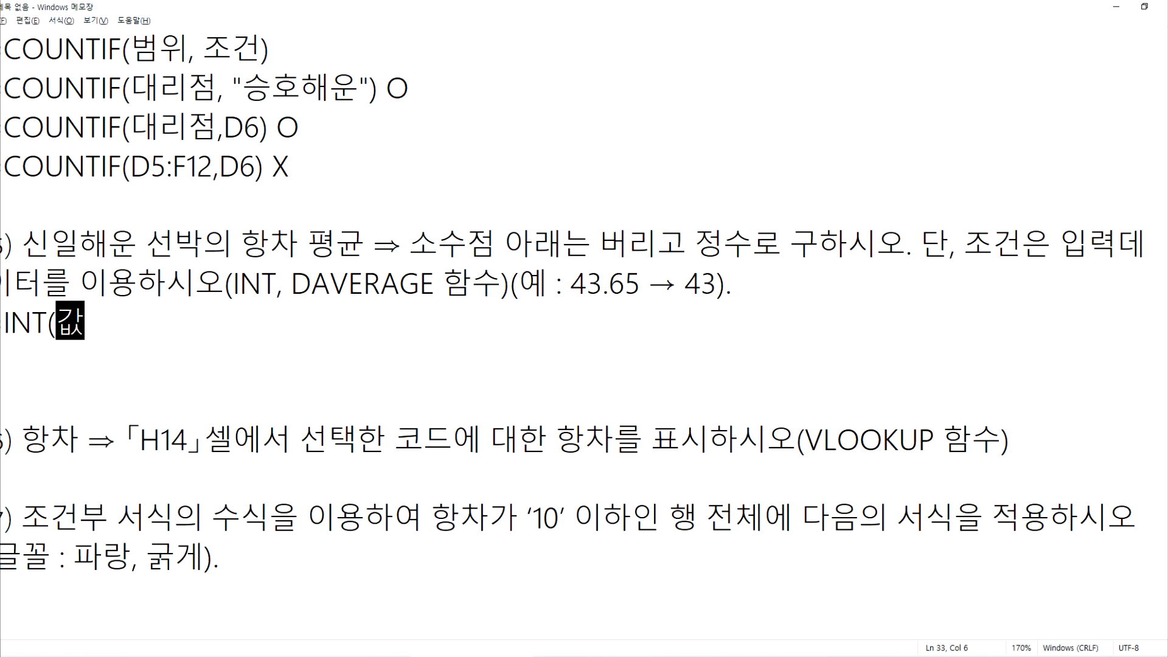
Step: Complete the INT note with the description 해당 값을 벗어나지 않는 가장 큰 정수값
{"action": "type", "text": "해당 값"}
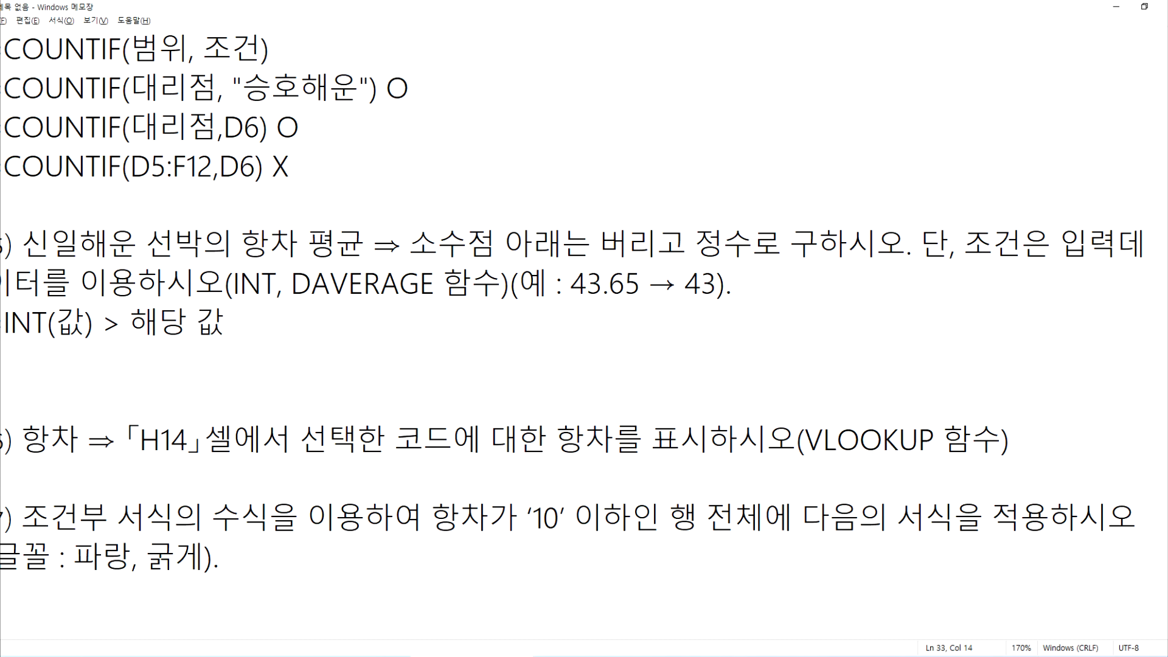
{"action": "type", "text": "을 "}
{"action": "type", "text": "벗어나"}
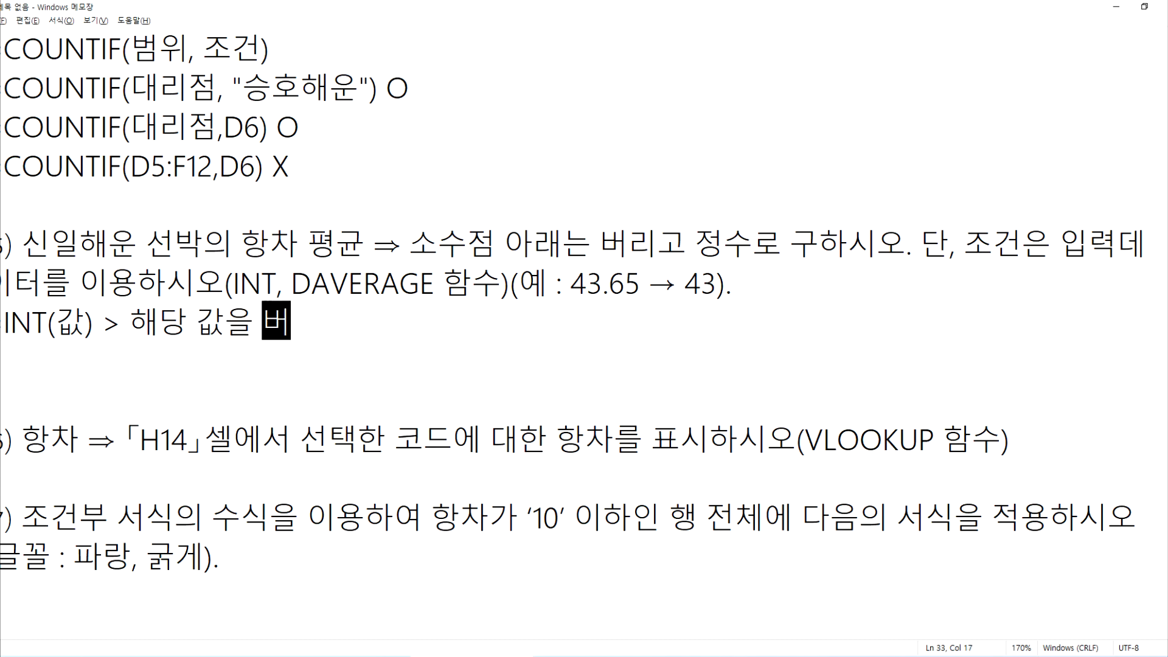
{"action": "type", "text": "지 않는"}
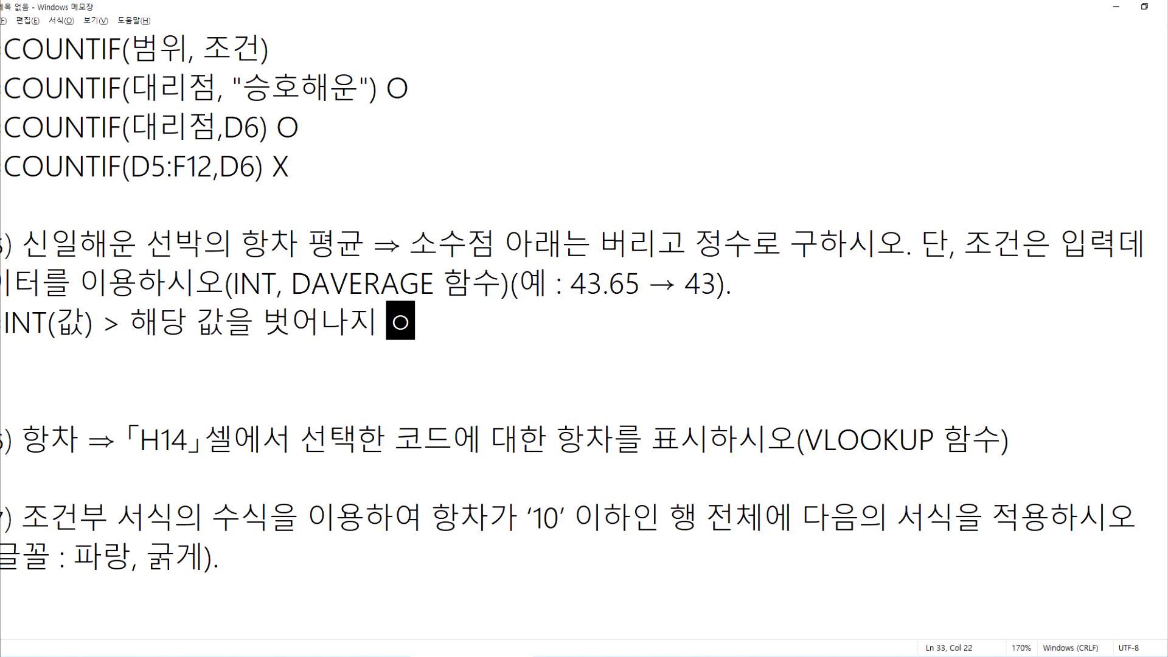
{"action": "type", "text": " 가장 큰 정"}
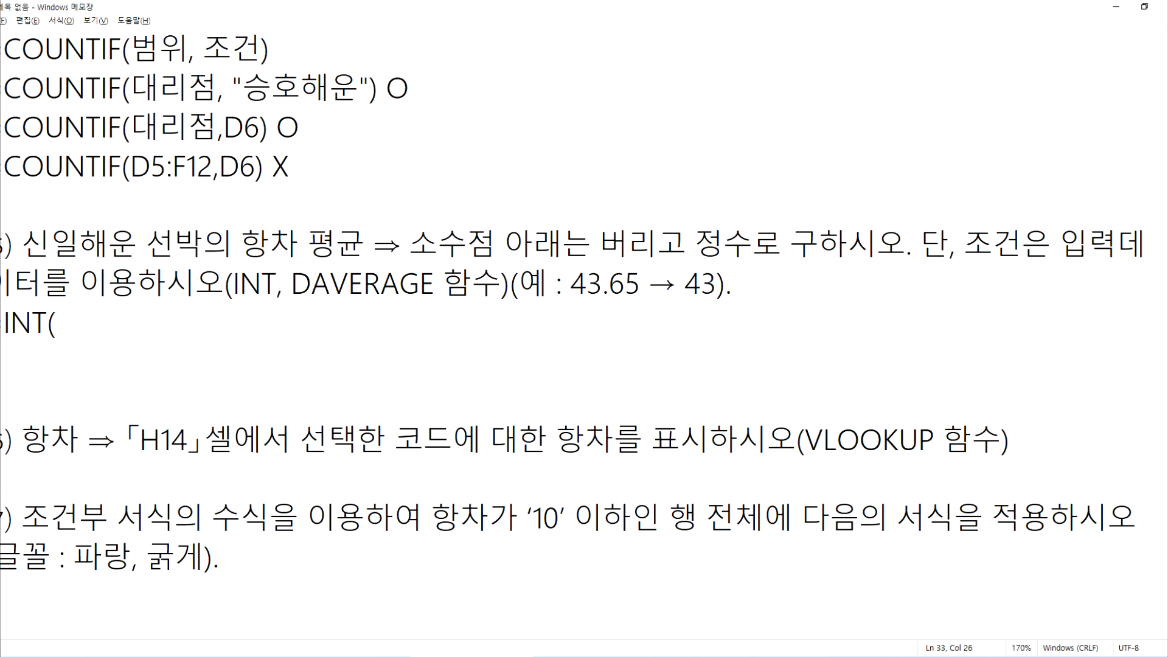
{"action": "type", "text": "수값"}
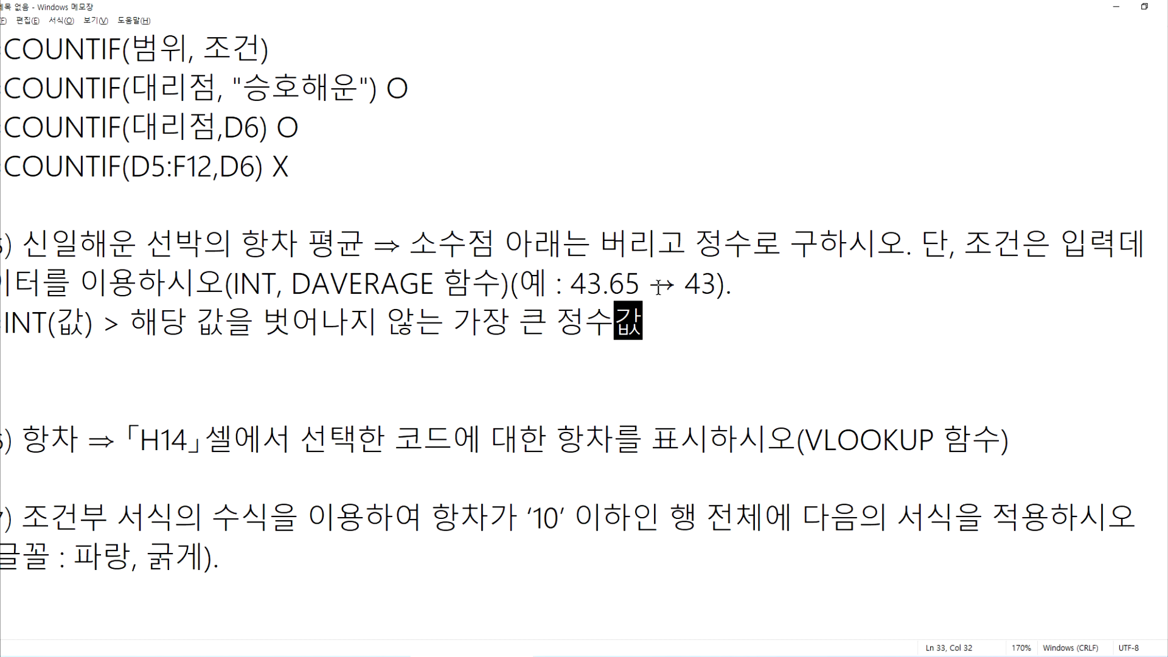
Step: Insert a minus sign before 43.65 in the question 5 example and remove it again
{"action": "left_click", "coordinate": [578, 286]}
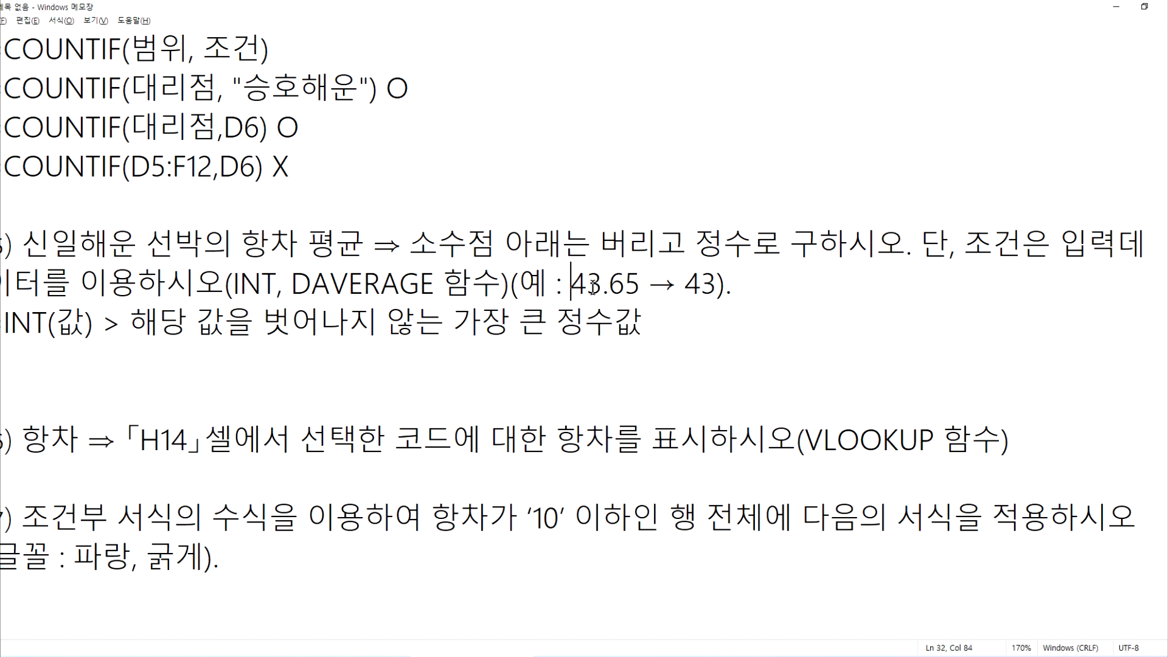
{"action": "type", "text": "-"}
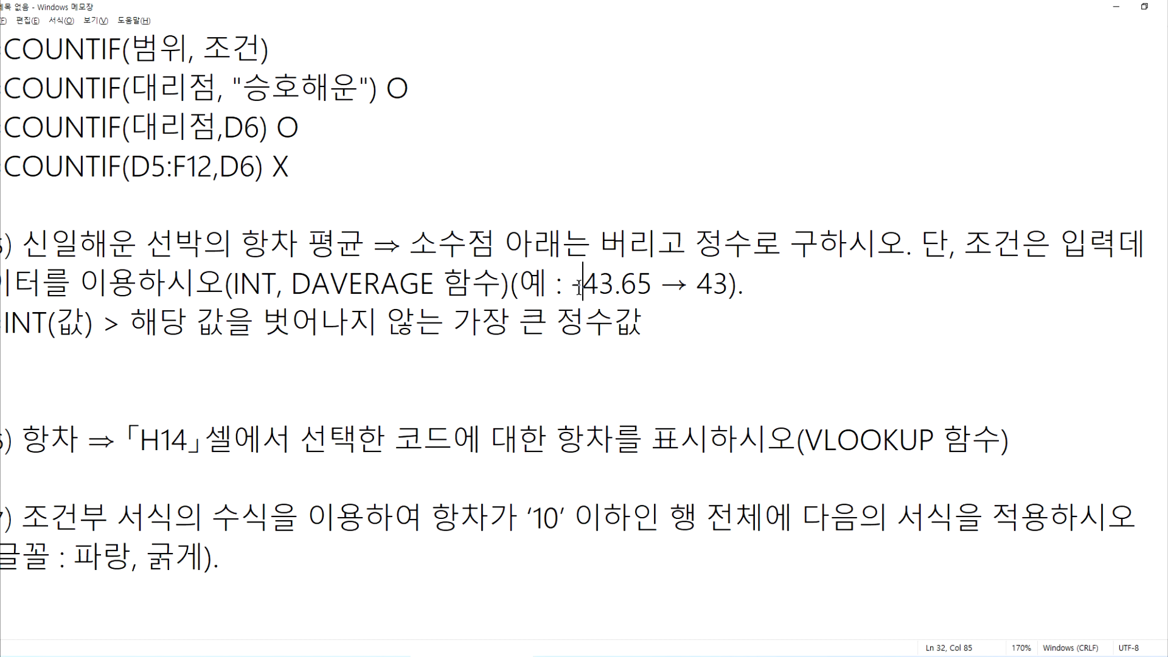
{"action": "key", "text": "BackSpace"}
Step: Highlight DAVERAGE in question 5, switch to Excel and start a =DAVERAGE( formula in J13
{"action": "left_click", "coordinate": [291, 286]}
{"action": "left_click_drag", "start_coordinate": [291, 286], "coordinate": [429, 284]}
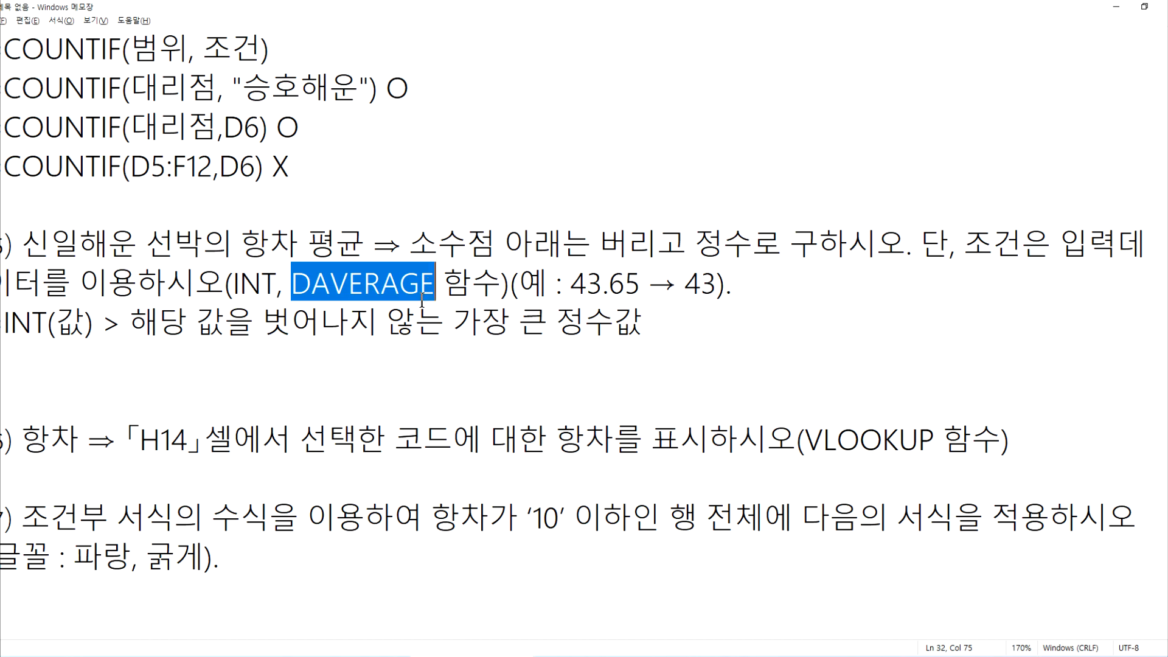
{"action": "key", "text": "alt+Tab"}
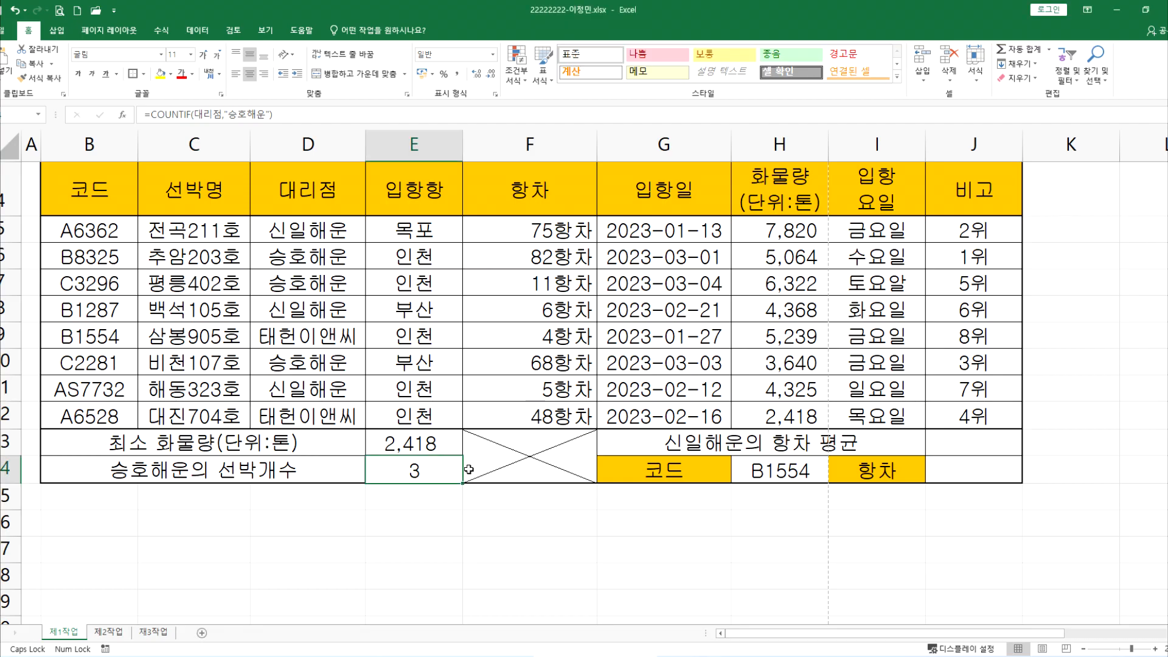
{"action": "left_click", "coordinate": [946, 450]}
{"action": "key", "text": "F2"}
{"action": "type", "text": "="}
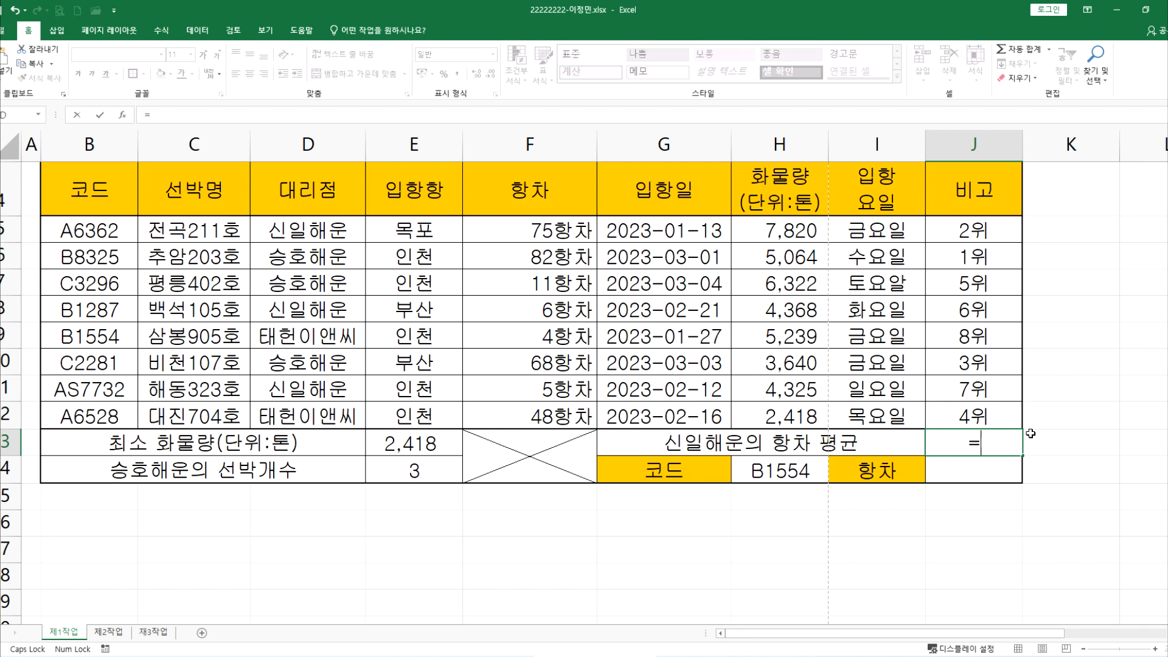
{"action": "type", "text": "DAV"}
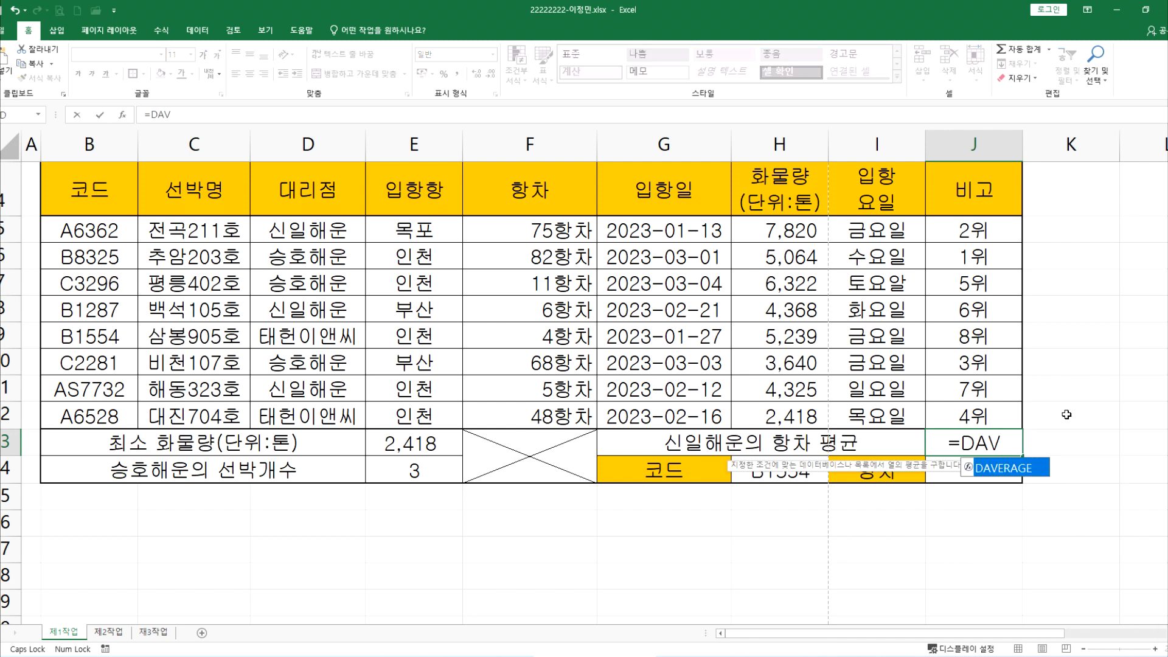
{"action": "key", "text": "Tab"}
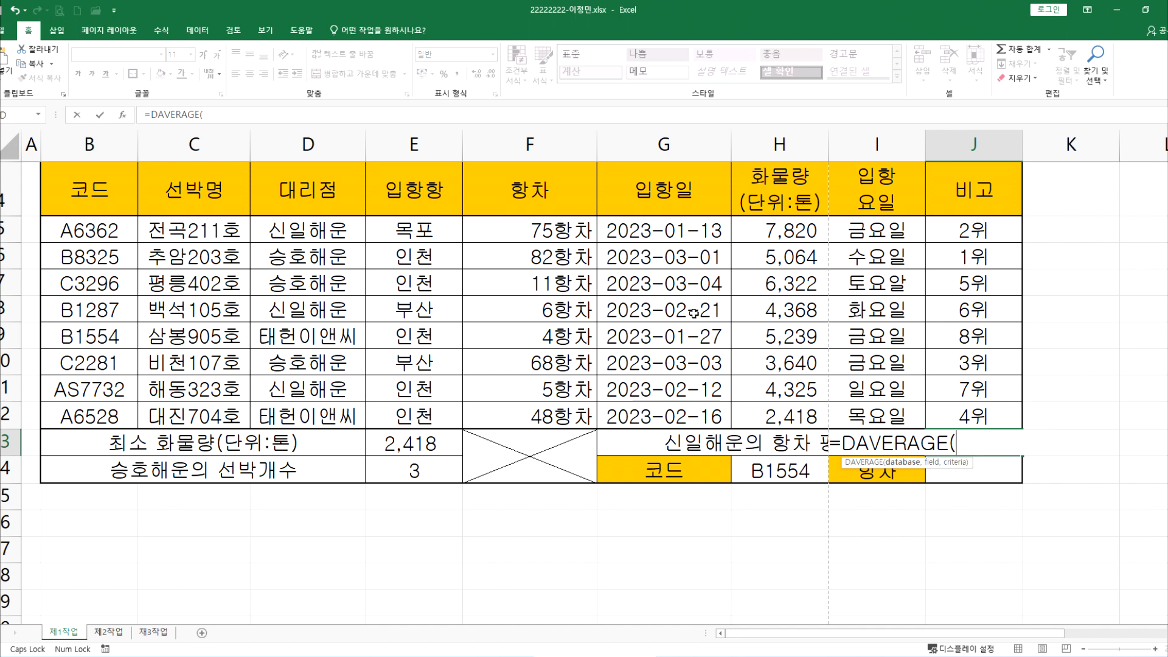
Step: Set the database argument of the J13 DAVERAGE formula to the table range B4:H12 including its headers
{"action": "scroll", "coordinate": [394, 364], "scroll_direction": "up", "scroll_amount": 1}
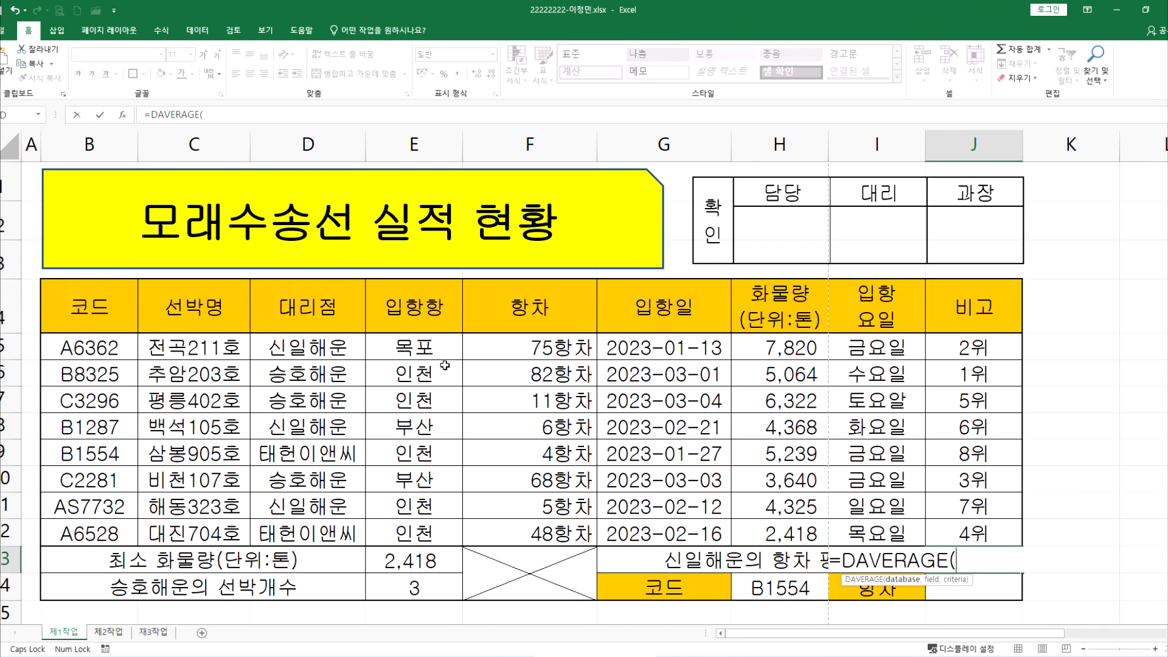
{"action": "left_click_drag", "start_coordinate": [495, 343], "coordinate": [493, 526]}
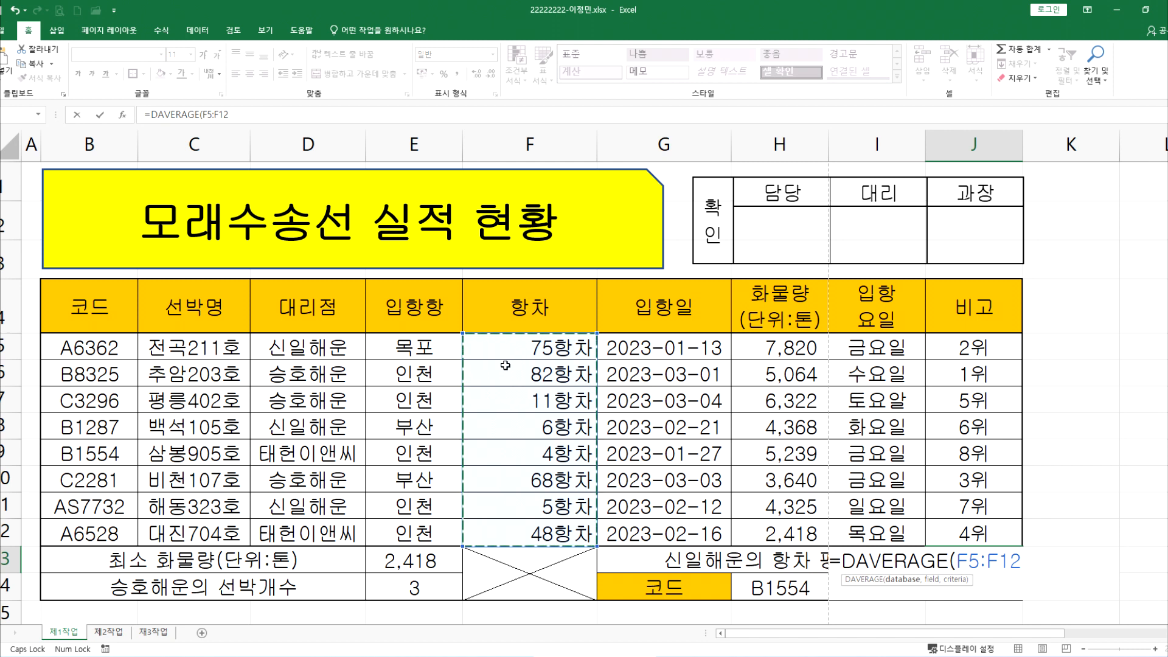
{"action": "left_click_drag", "start_coordinate": [61, 302], "coordinate": [779, 534]}
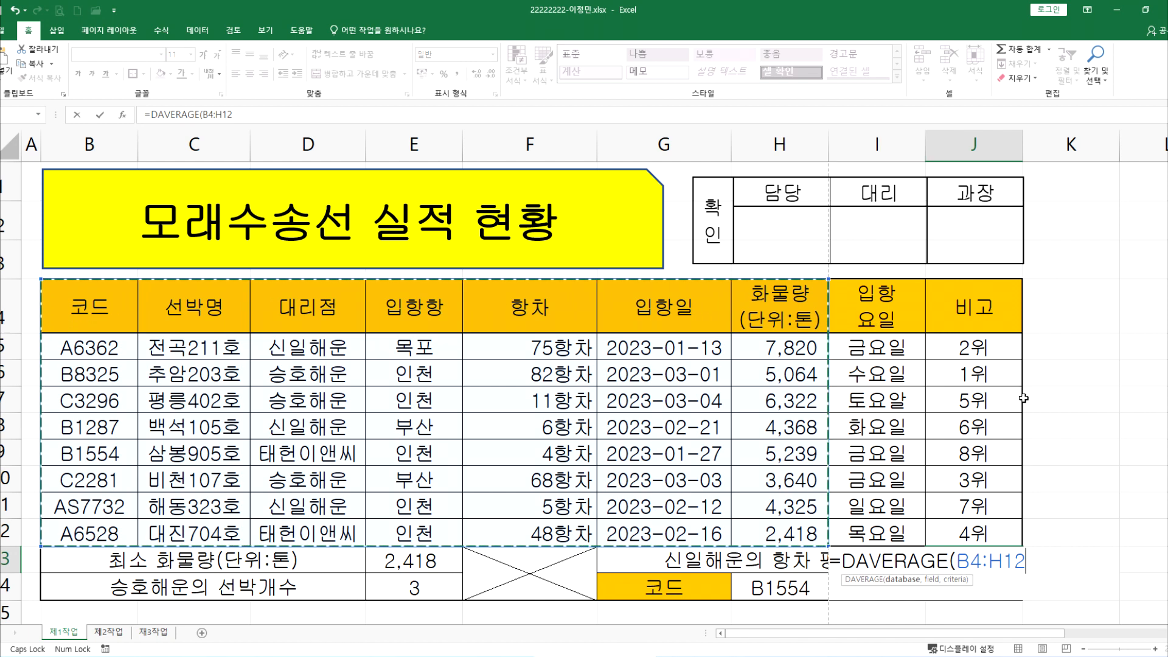
{"action": "scroll", "coordinate": [838, 424], "scroll_direction": "down", "scroll_amount": 1}
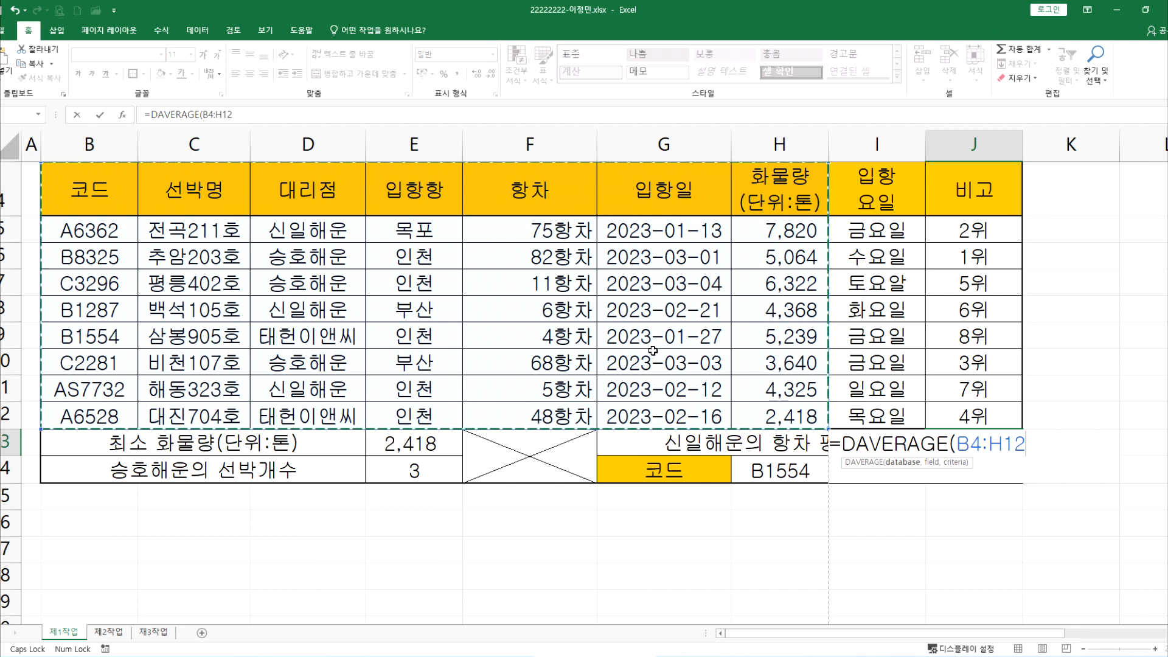
{"action": "type", "text": ","}
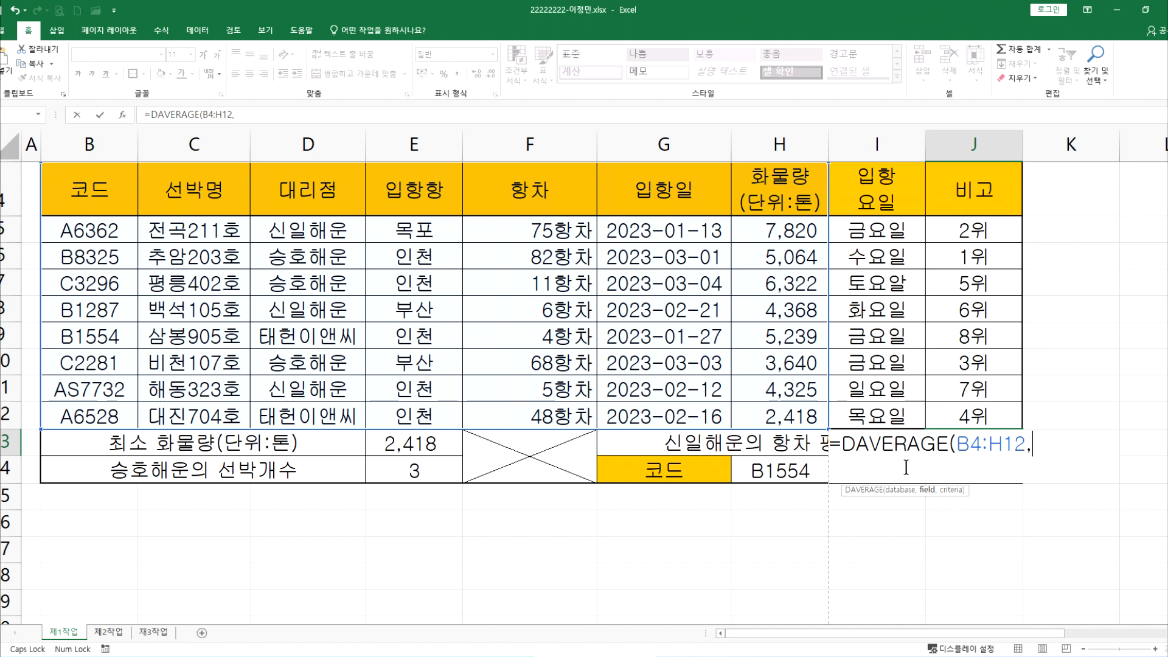
Step: Complete the J13 DAVERAGE formula with the 항차 header F4 as field and D4:D5 as criteria
{"action": "scroll", "coordinate": [536, 284], "scroll_direction": "up", "scroll_amount": 1}
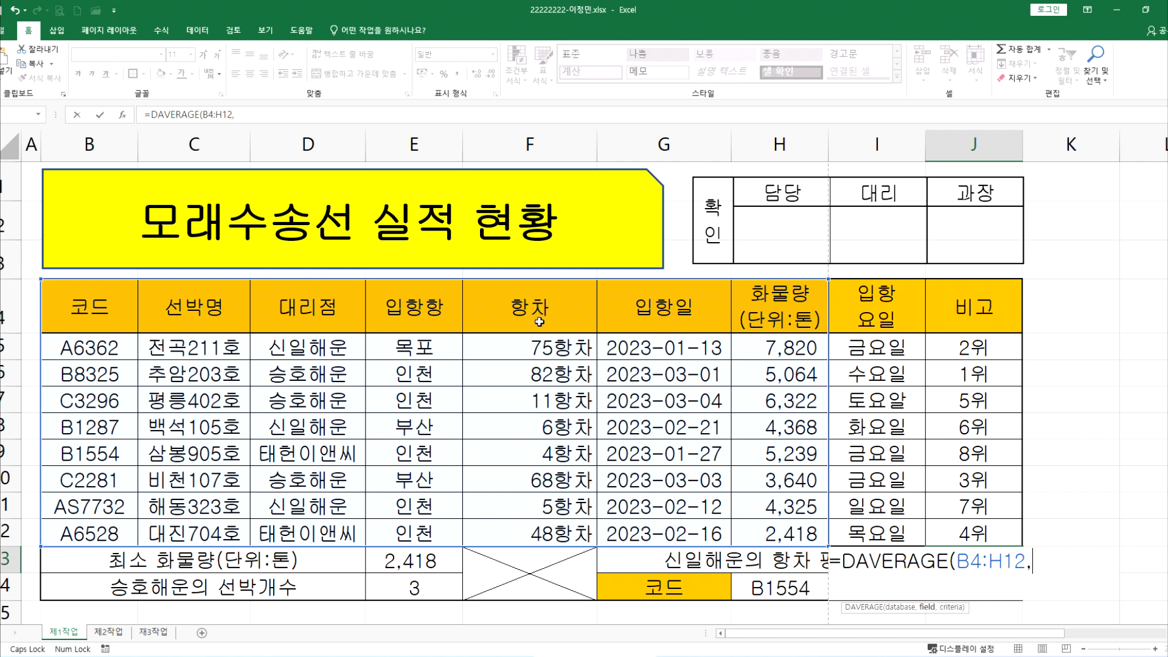
{"action": "left_click", "coordinate": [511, 304]}
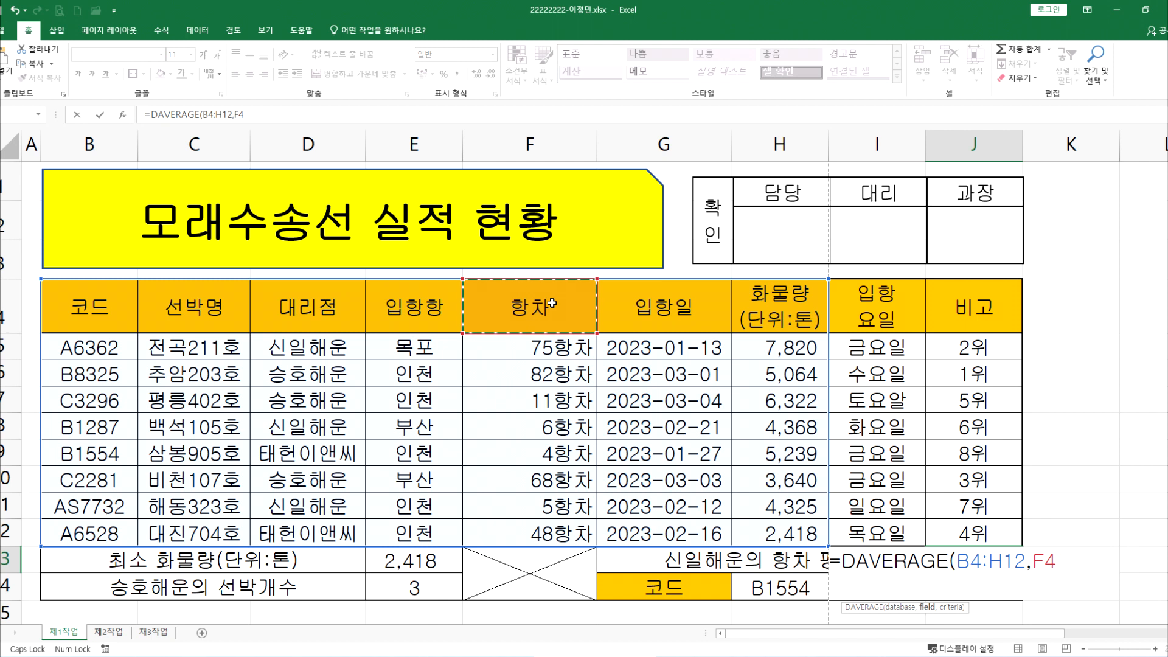
{"action": "type", "text": ","}
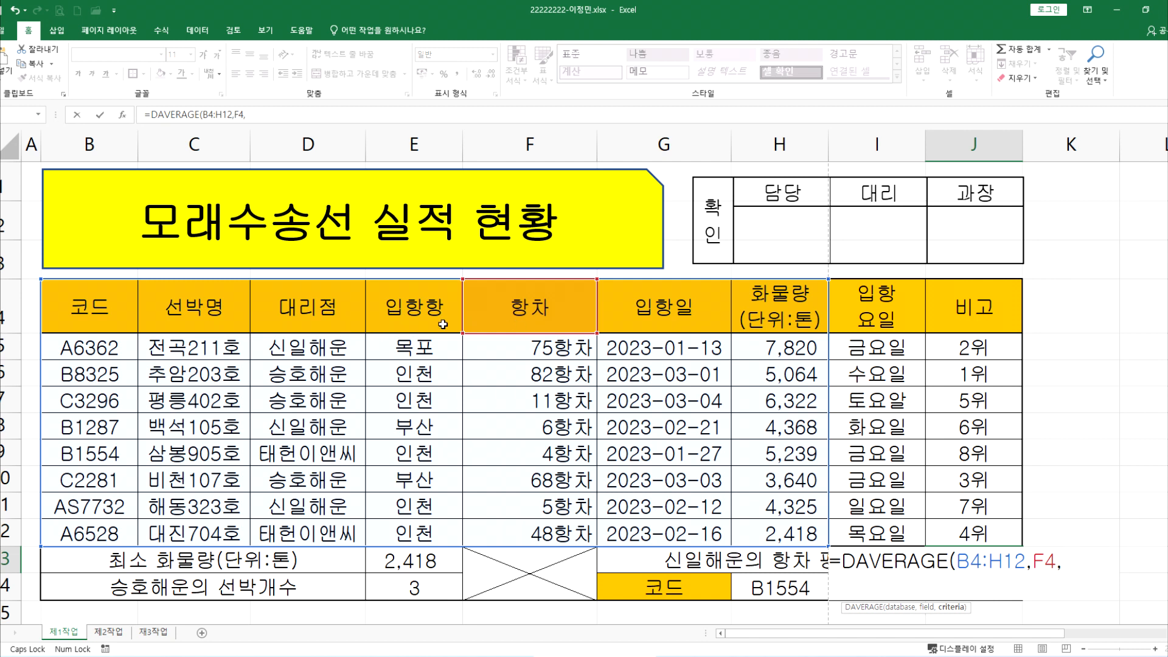
{"action": "left_click_drag", "start_coordinate": [312, 305], "coordinate": [313, 348]}
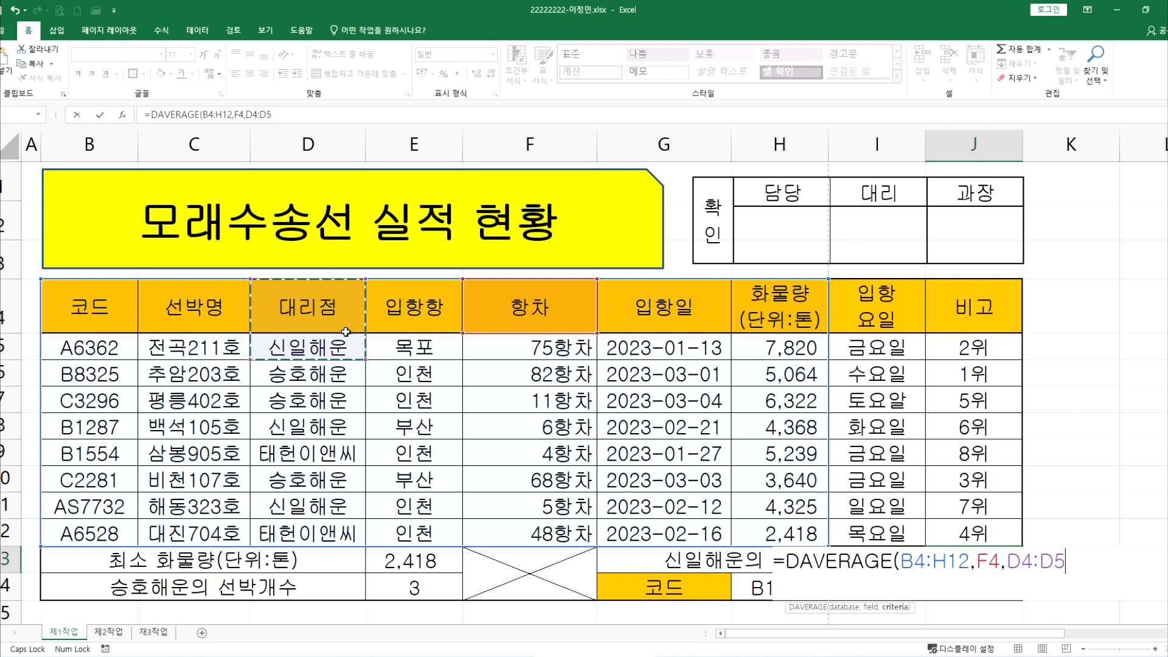
{"action": "key", "text": "Return"}
Step: Wrap the J13 DAVERAGE formula in INT and accept the suggested closing-parenthesis correction
{"action": "left_click", "coordinate": [942, 564]}
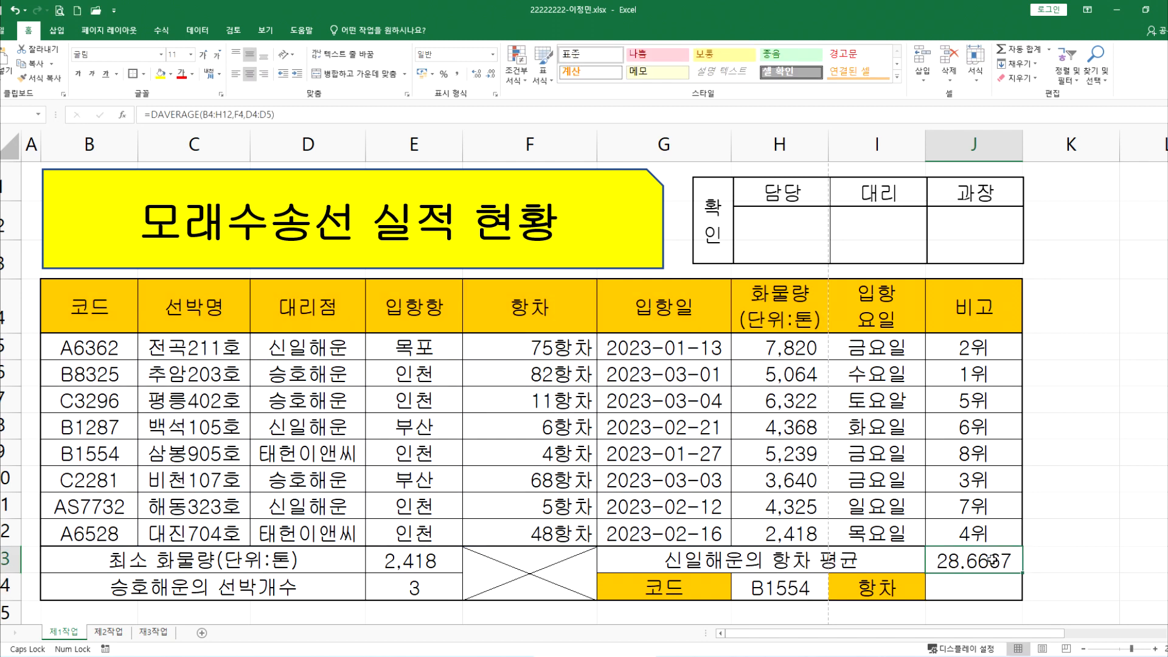
{"action": "double_click", "coordinate": [963, 569]}
{"action": "left_click", "coordinate": [788, 559]}
{"action": "type", "text": "INT("}
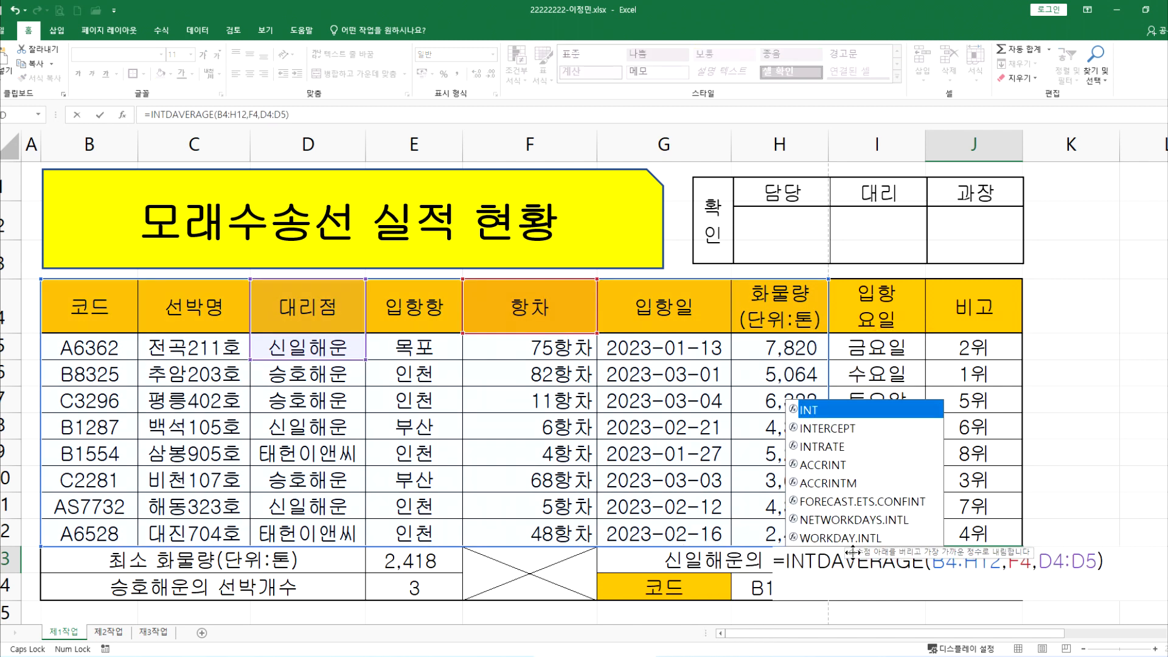
{"action": "key", "text": "Return"}
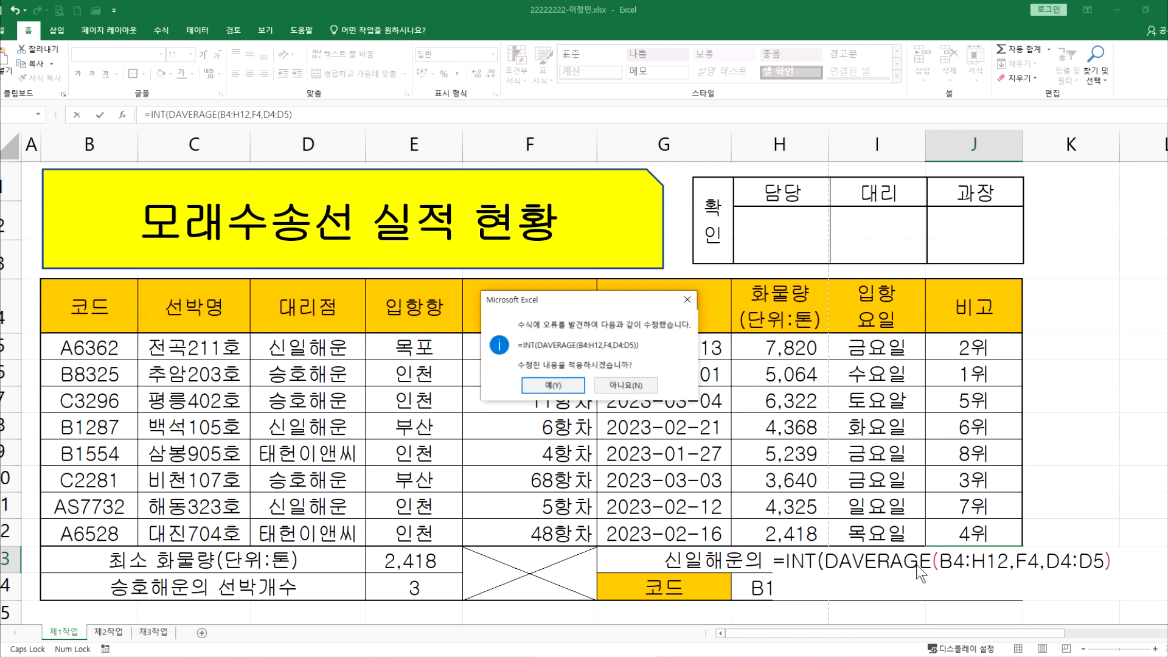
{"action": "left_click", "coordinate": [554, 389]}
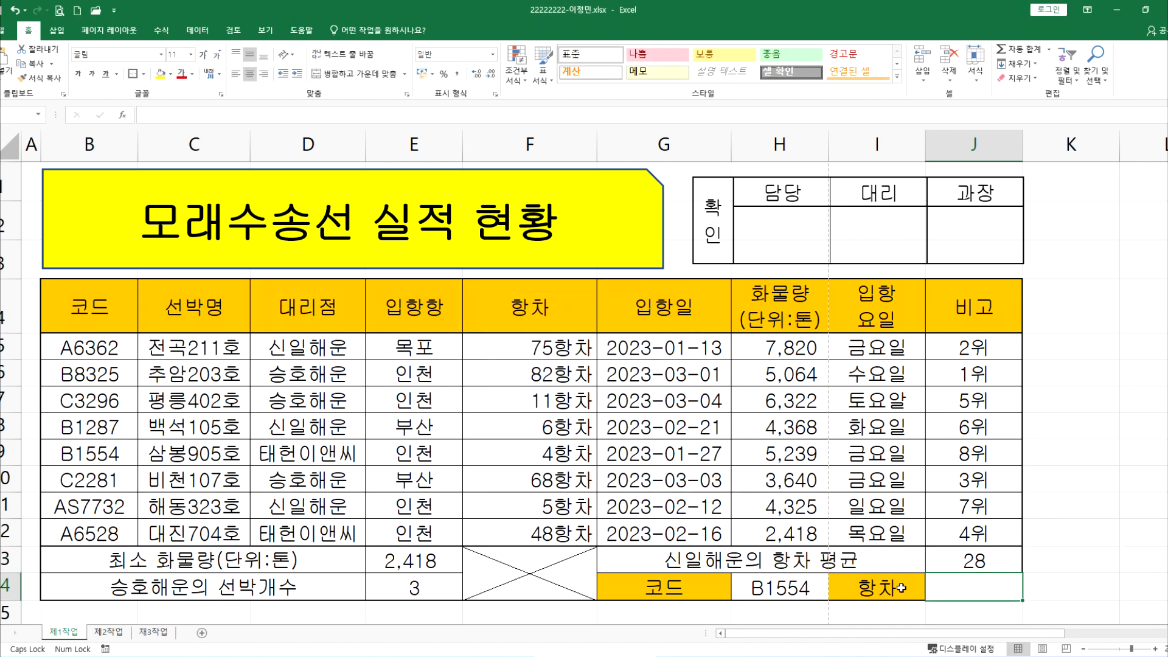
Step: Undo the INT wrapping in J13 to compare the results and redo it
{"action": "left_click", "coordinate": [969, 562]}
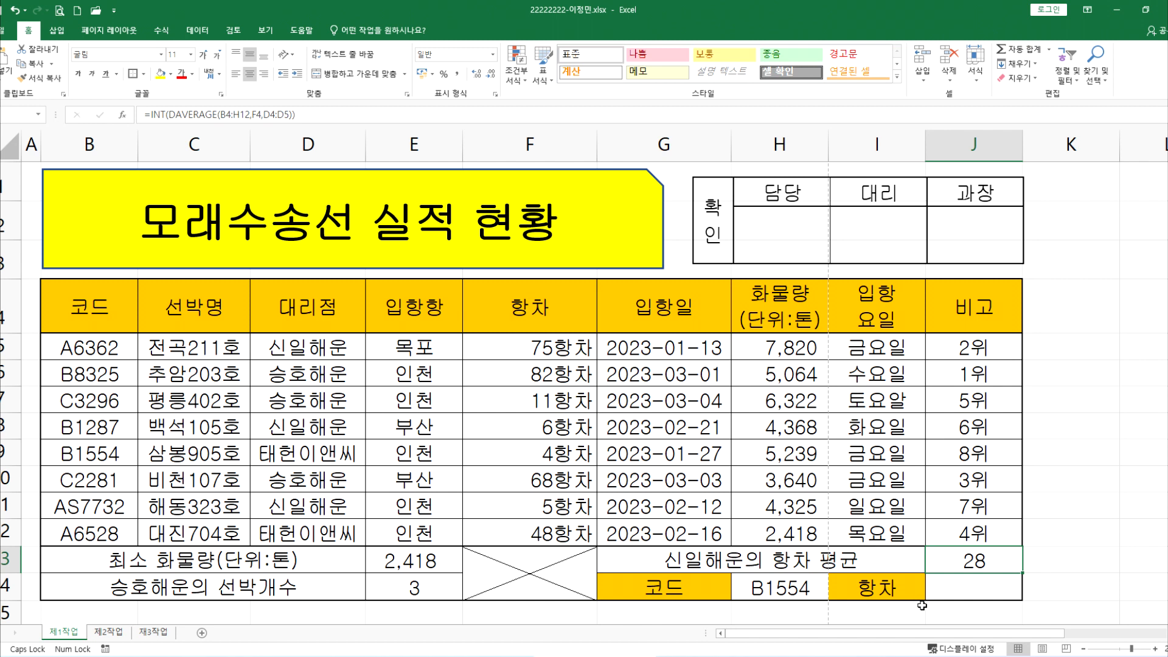
{"action": "key", "text": "ctrl+z"}
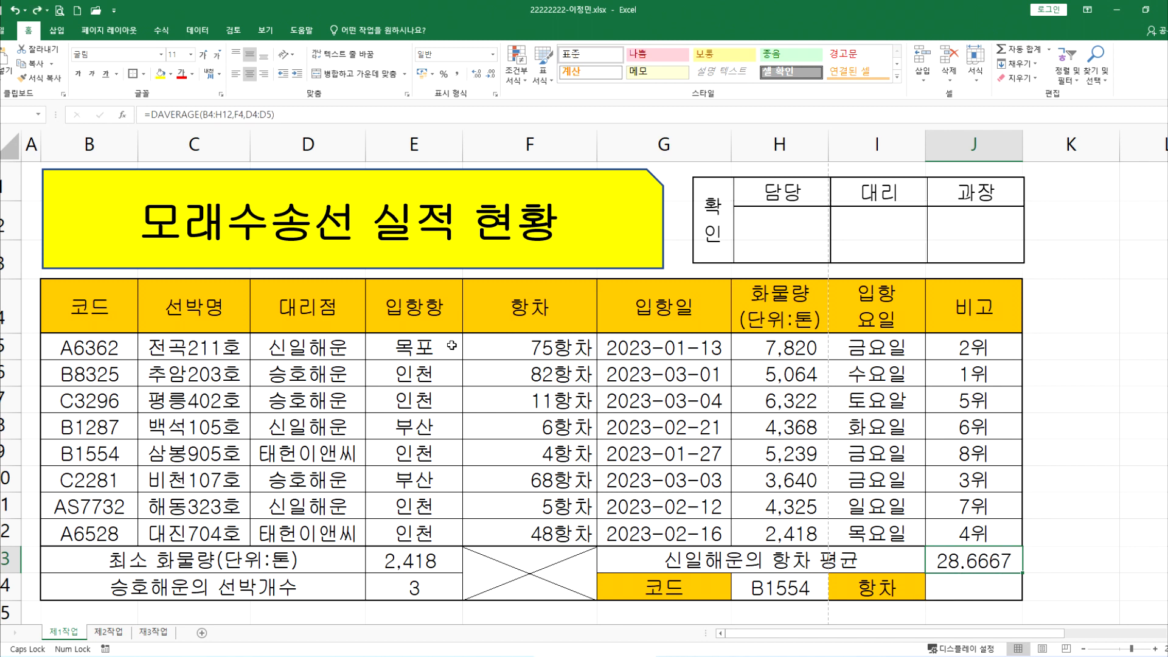
{"action": "left_click", "coordinate": [36, 11]}
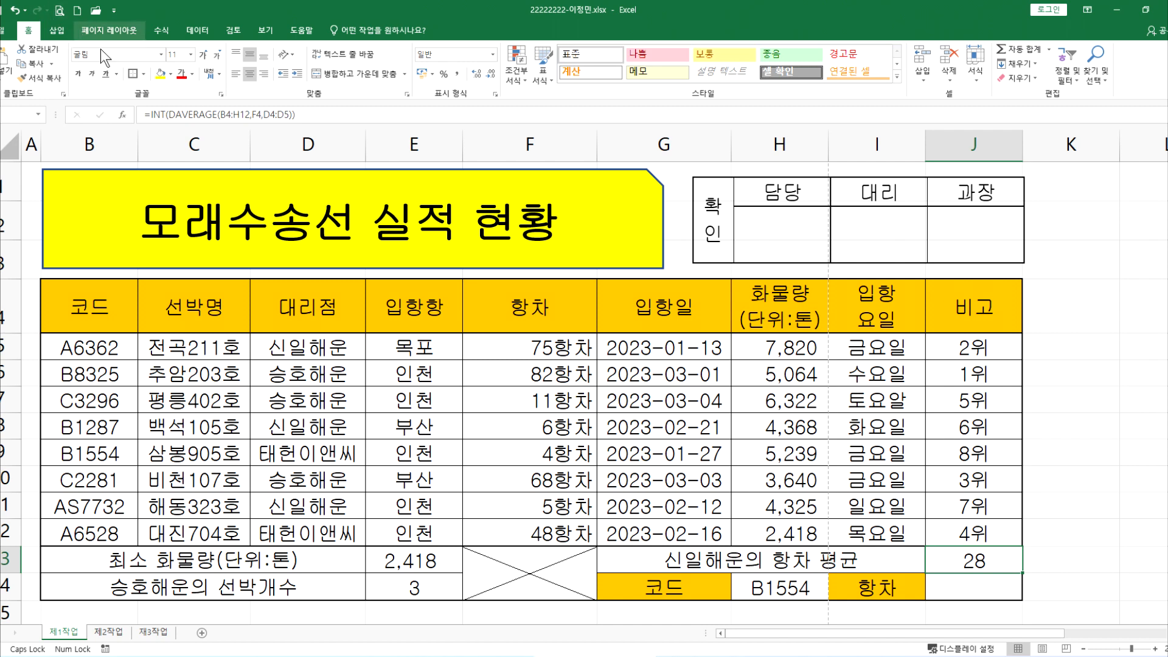
Step: Copy the J13 formula =INT(DAVERAGE(B4:H12,F4,D4:D5)) into Notepad on the line below the INT note
{"action": "left_click_drag", "start_coordinate": [318, 115], "coordinate": [82, 115]}
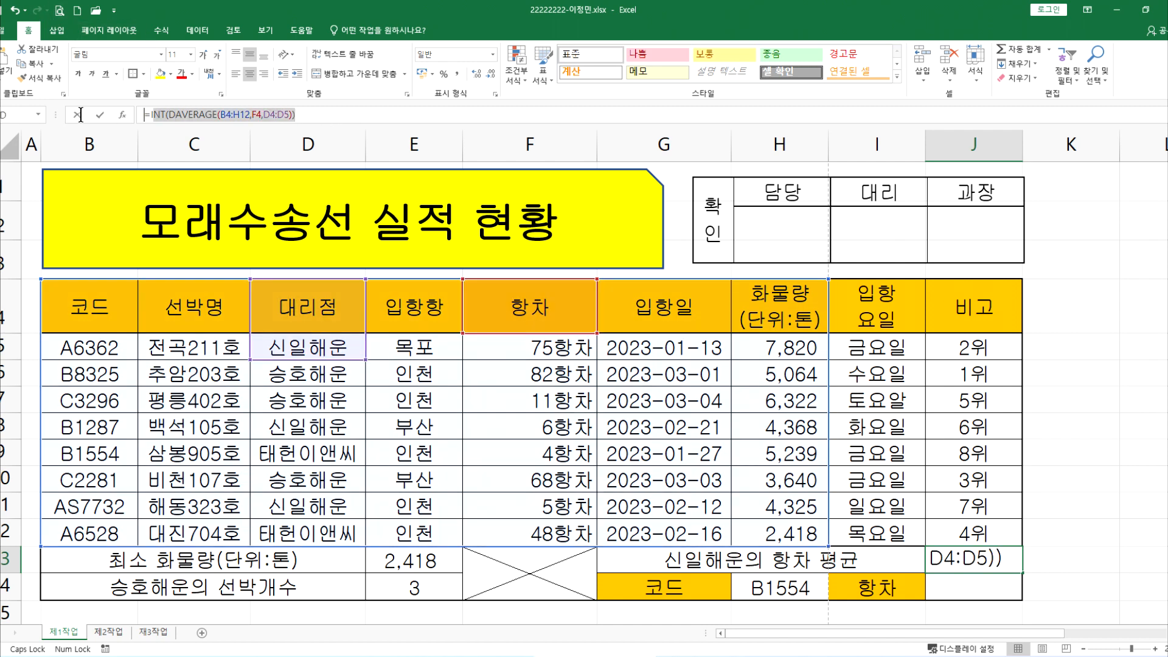
{"action": "key", "text": "alt+Tab"}
{"action": "left_click", "coordinate": [133, 372]}
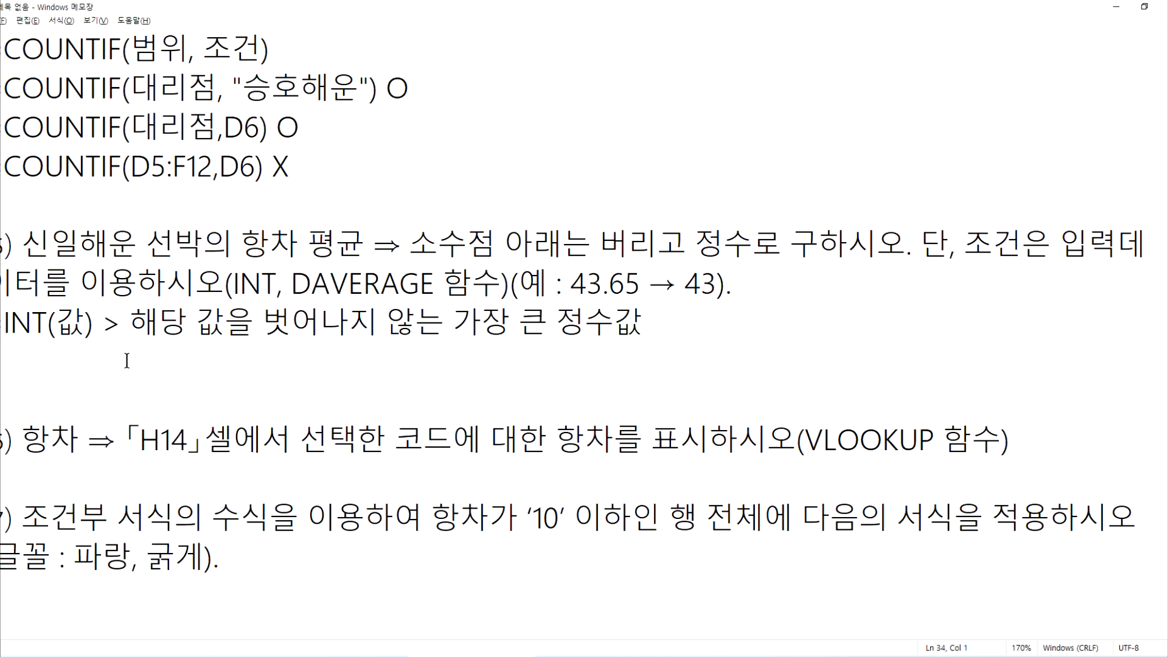
{"action": "key", "text": "ctrl+v"}
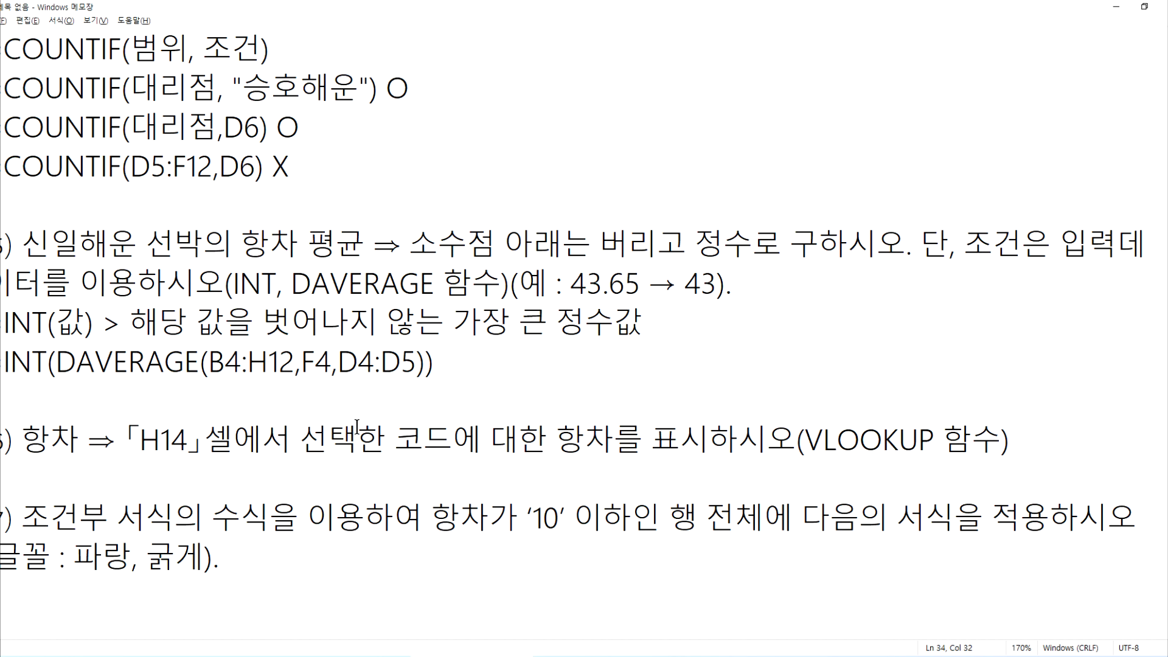
Step: Add a second copy of the INT(DAVERAGE) formula below and replace its field argument with 5
{"action": "key", "text": "Return"}
{"action": "key", "text": "ctrl+v"}
{"action": "key", "text": "Left"}
{"action": "key", "text": "Left"}
{"action": "key", "text": "Left"}
{"action": "key", "text": "Left"}
{"action": "key", "text": "Left"}
{"action": "key", "text": "Left"}
{"action": "key", "text": "Left"}
{"action": "key", "text": "Left"}
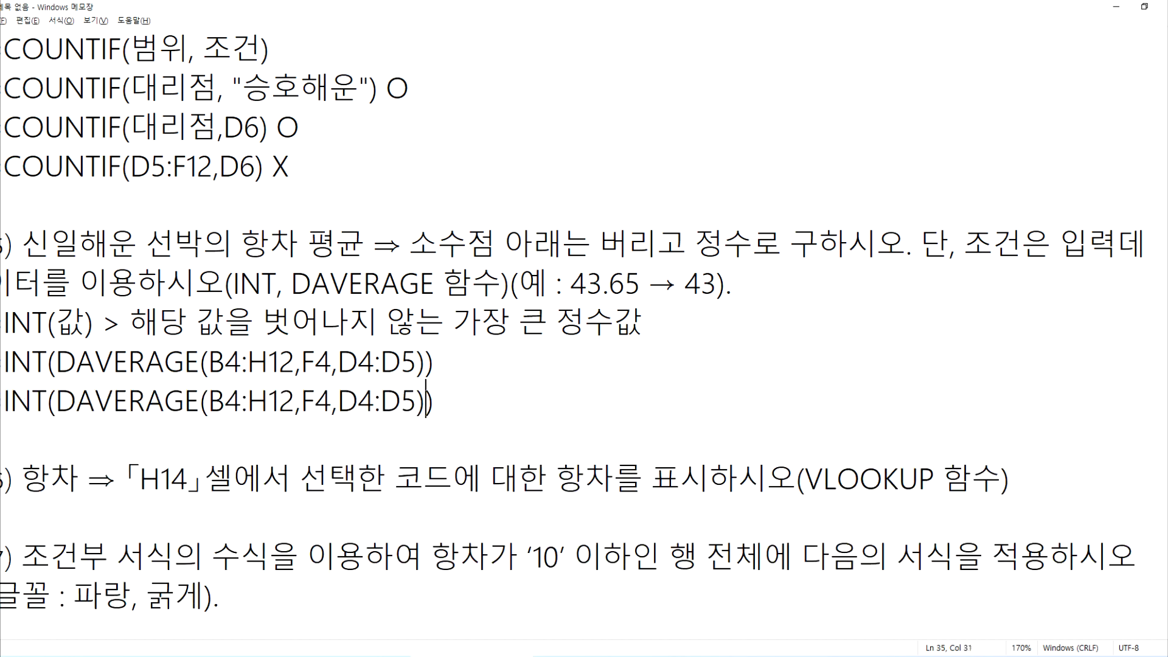
{"action": "key", "text": "Left"}
{"action": "key", "text": "Left"}
{"action": "key", "text": "Delete"}
{"action": "key", "text": "Delete"}
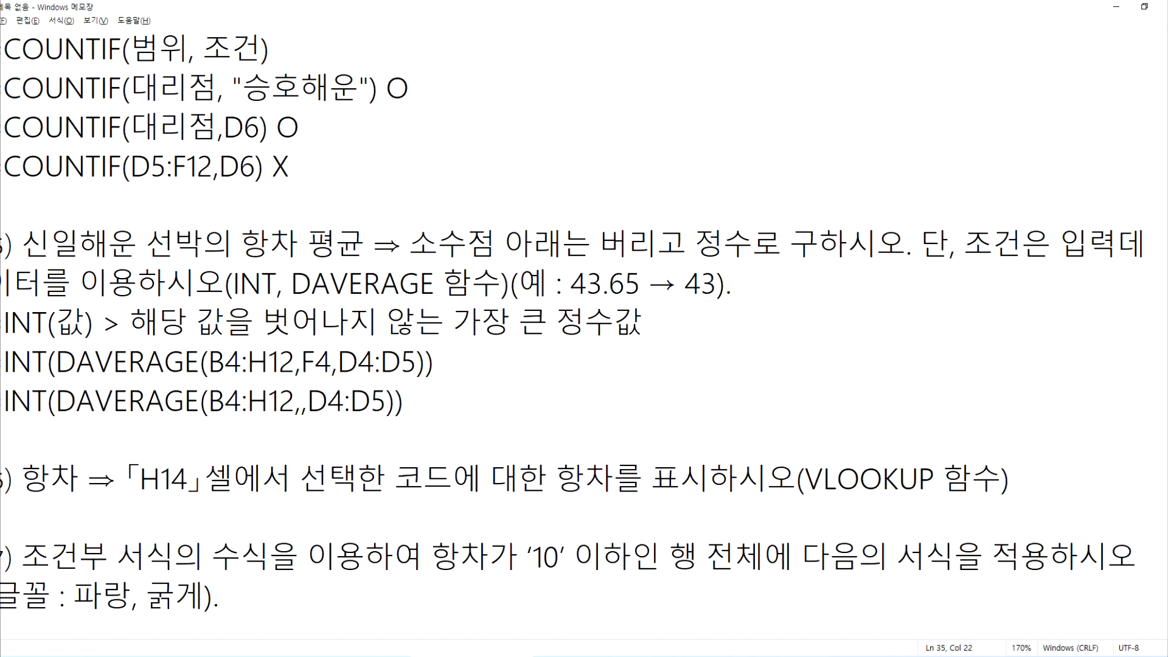
{"action": "type", "text": "5"}
{"action": "key", "text": "End"}
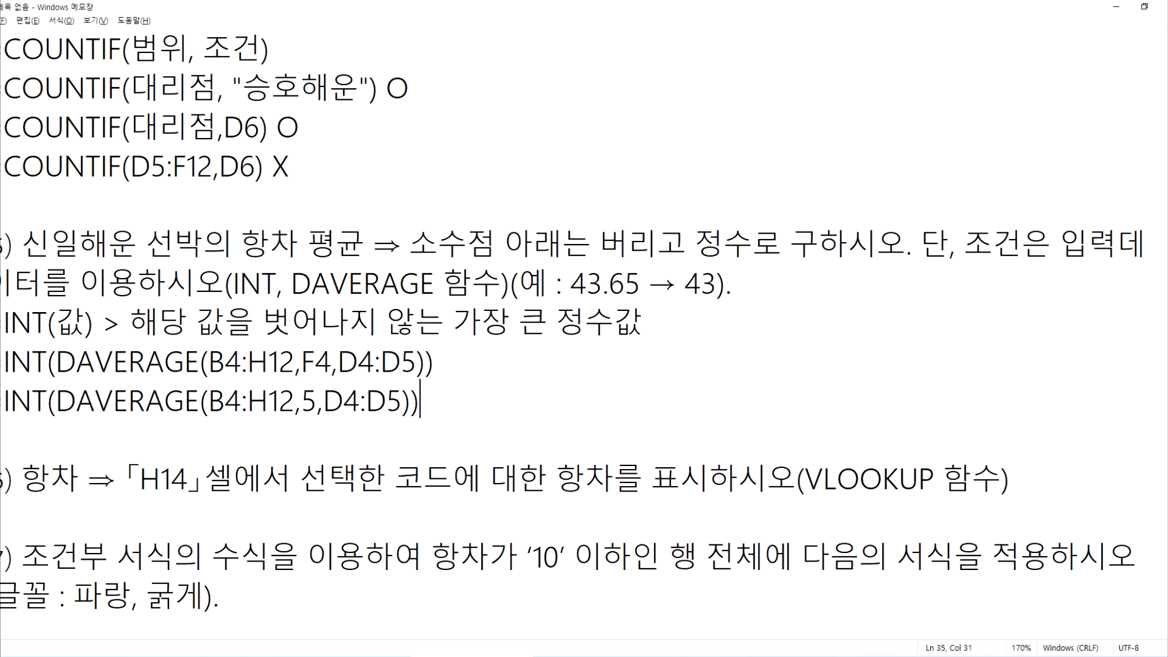
Step: Add a third copy of the INT(DAVERAGE) formula below and replace its field argument with "항차"
{"action": "key", "text": "Return"}
{"action": "key", "text": "ctrl+v"}
{"action": "key", "text": "Left"}
{"action": "key", "text": "Left"}
{"action": "key", "text": "Left"}
{"action": "key", "text": "Left"}
{"action": "key", "text": "Left"}
{"action": "key", "text": "Left"}
{"action": "key", "text": "Left"}
{"action": "key", "text": "Left"}
{"action": "key", "text": "Left"}
{"action": "key", "text": "Left"}
{"action": "key", "text": "shift+Right"}
{"action": "key", "text": "shift+Right"}
{"action": "type", "text": "\"GK"}
{"action": "type", "text": "D"}
{"action": "key", "text": "BackSpace"}
{"action": "key", "text": "BackSpace"}
{"action": "key", "text": "BackSpace"}
{"action": "key", "text": "alt+Tab"}
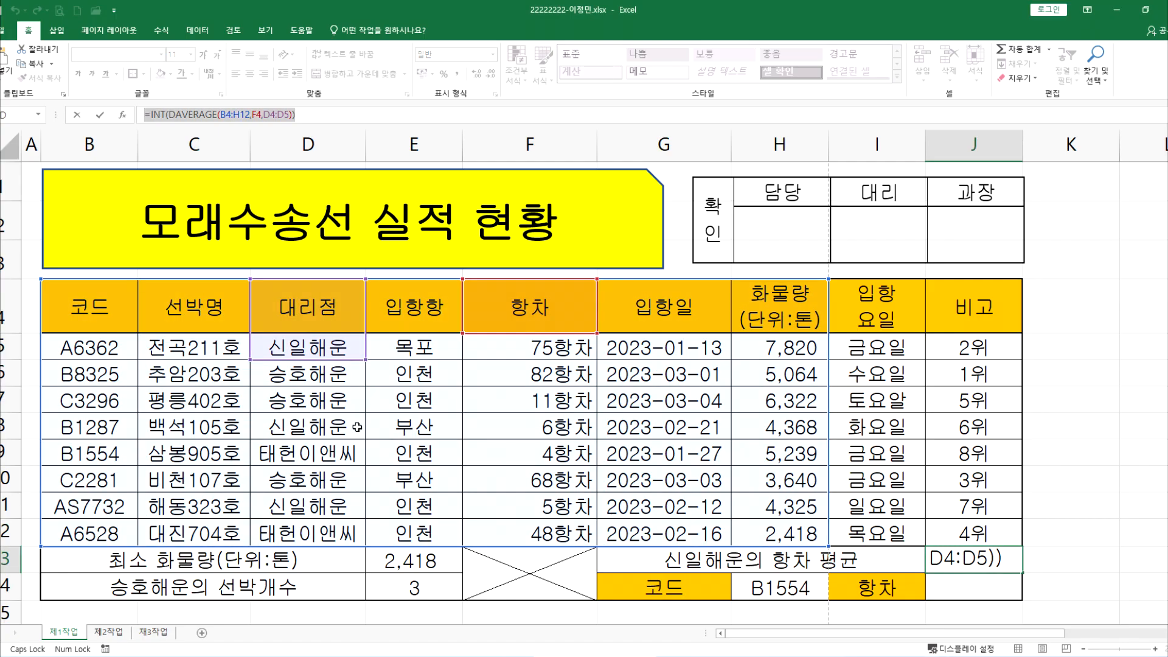
{"action": "key", "text": "alt+Tab"}
{"action": "type", "text": "항차:"}
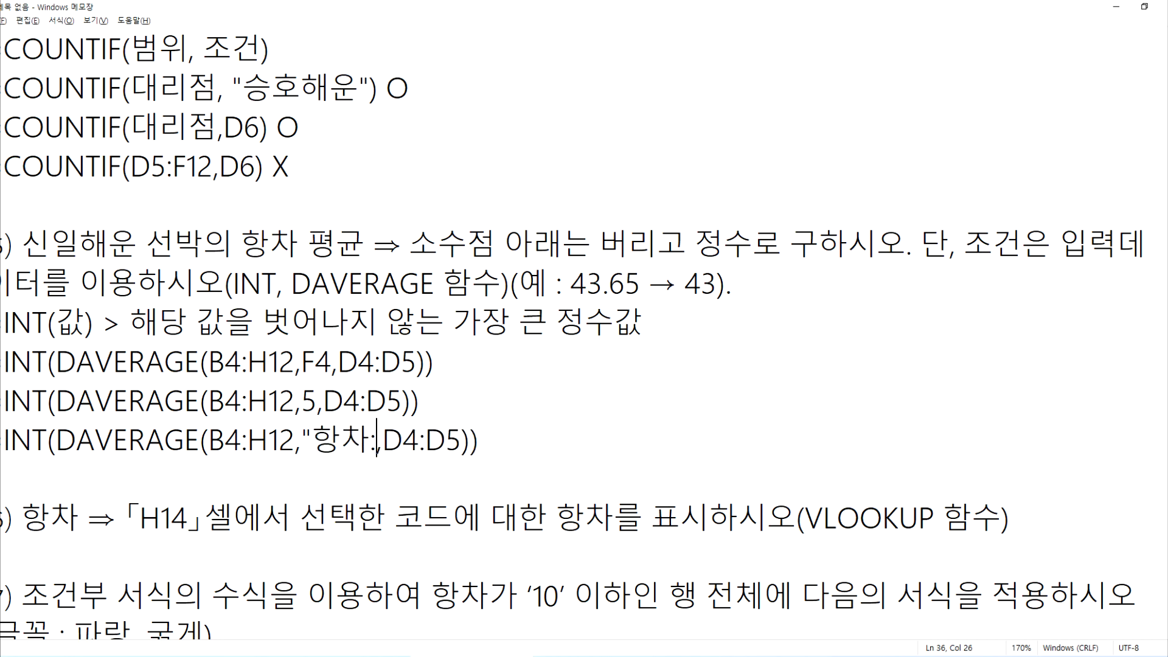
{"action": "key", "text": "BackSpace"}
{"action": "type", "text": "\""}
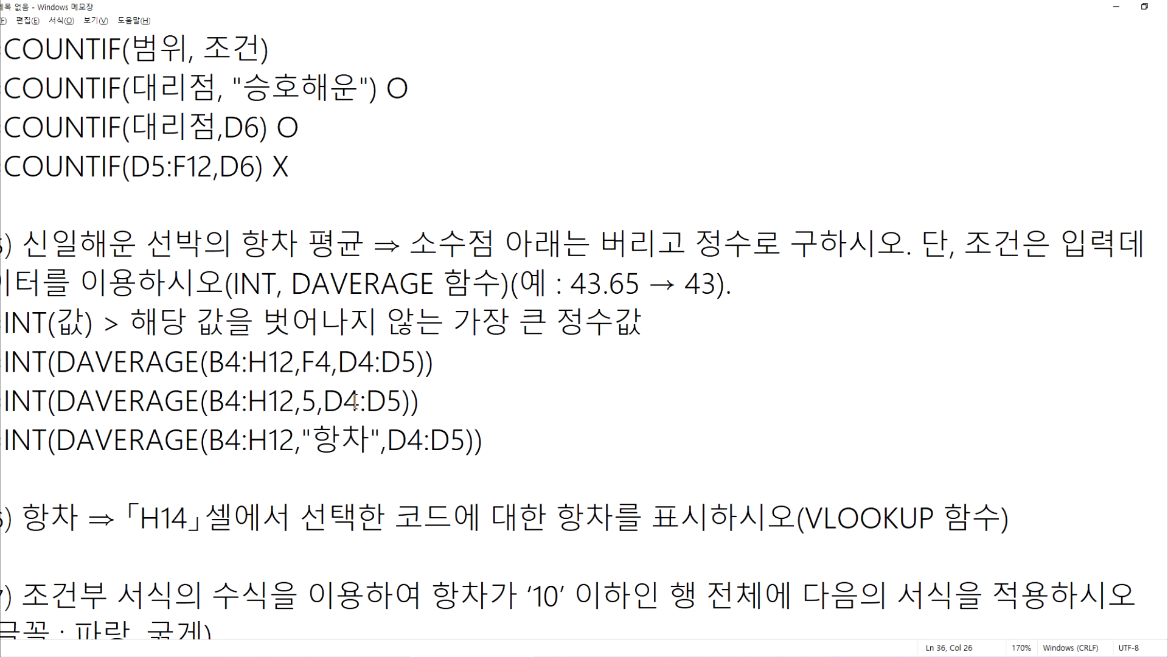
Step: Insert a space before and after the field argument, outside its commas, in all three INT(DAVERAGE) note lines
{"action": "key", "text": "Right"}
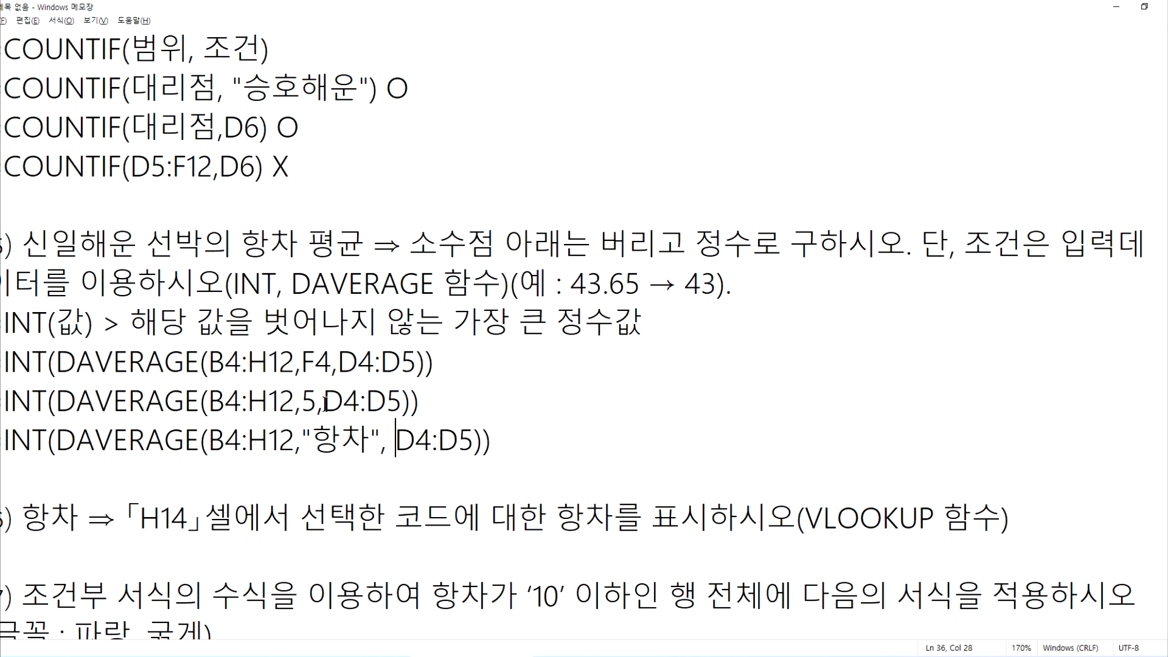
{"action": "left_click", "coordinate": [337, 363]}
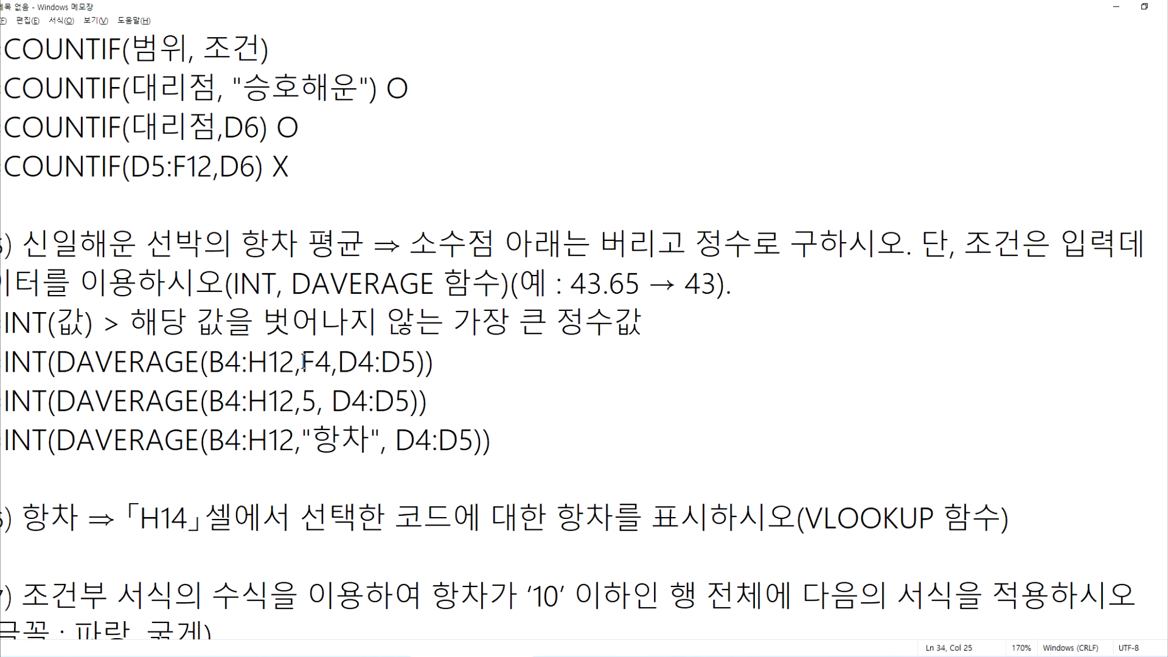
{"action": "left_click", "coordinate": [302, 363]}
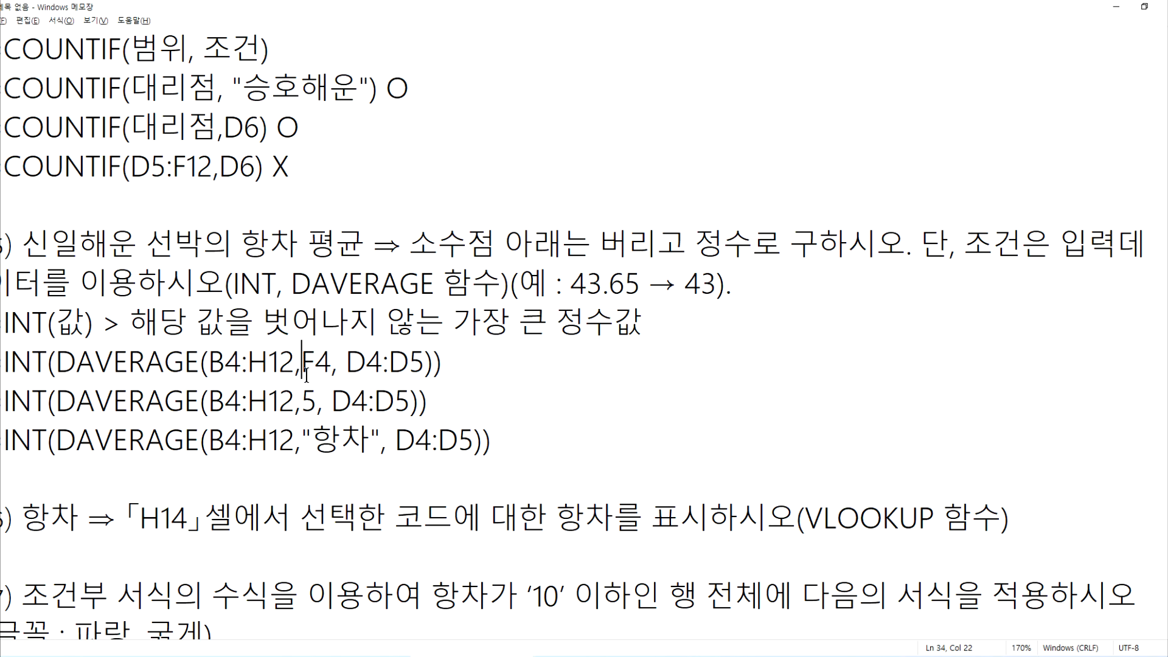
{"action": "left_click", "coordinate": [302, 403]}
{"action": "left_click", "coordinate": [300, 439]}
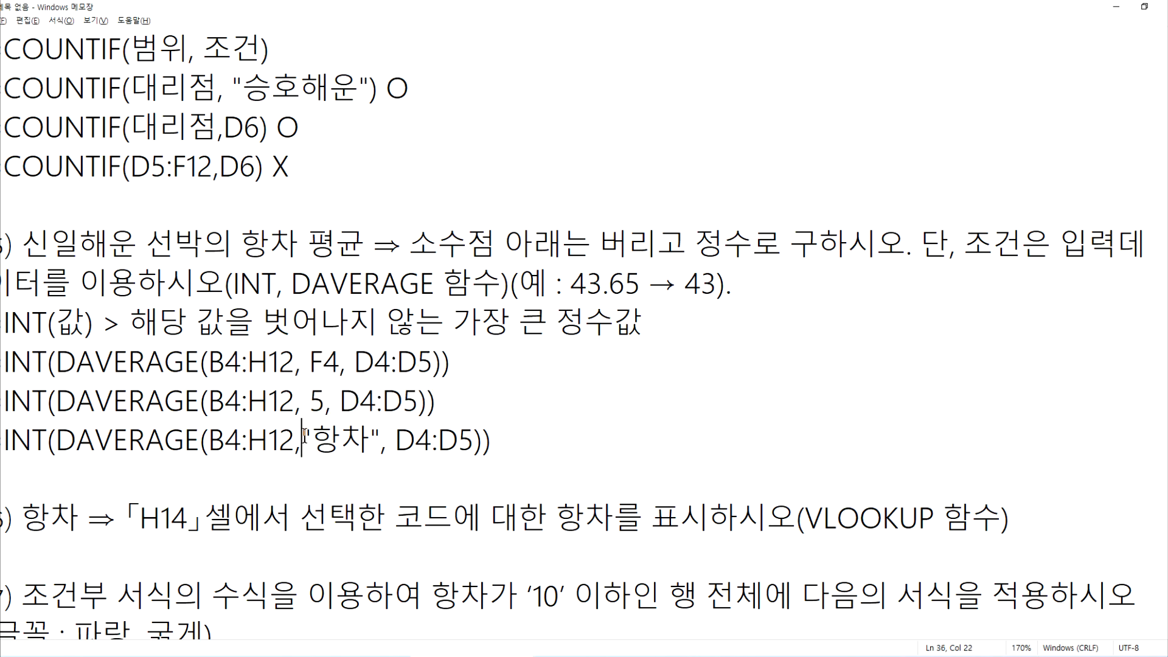
Step: Count the Excel headers from 코드 to 항차, cancel the cell edit, and highlight field number 5 in the Notepad formula
{"action": "key", "text": "alt+Tab"}
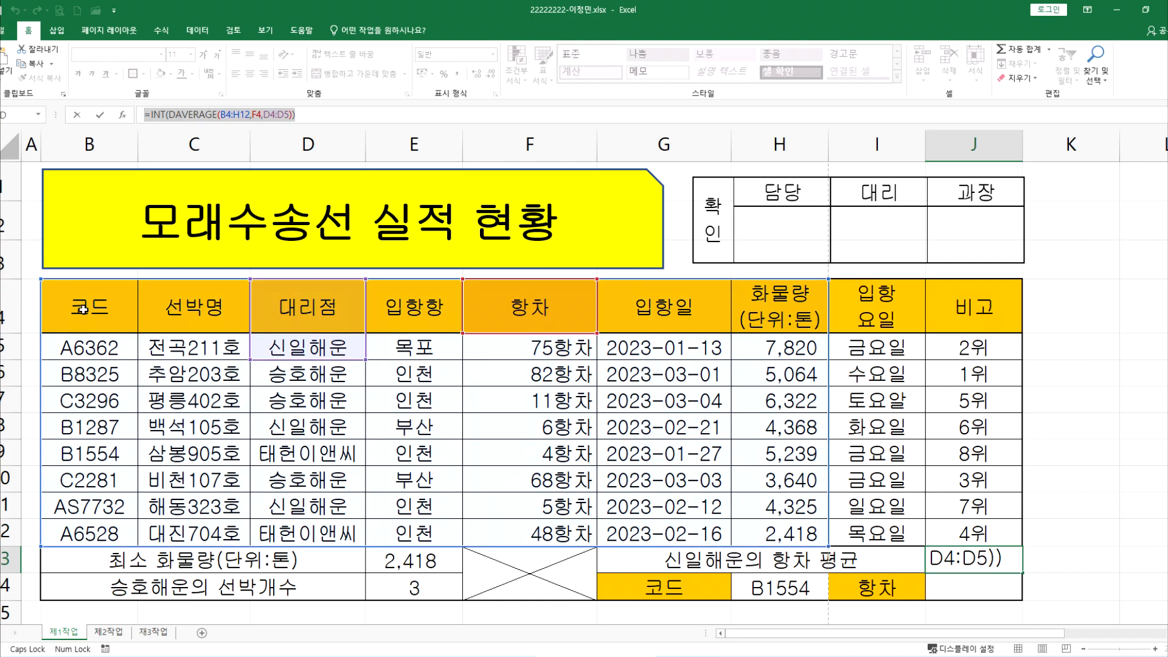
{"action": "left_click", "coordinate": [82, 307]}
{"action": "left_click", "coordinate": [192, 311]}
{"action": "left_click", "coordinate": [304, 316]}
{"action": "left_click", "coordinate": [413, 312]}
{"action": "left_click", "coordinate": [505, 309]}
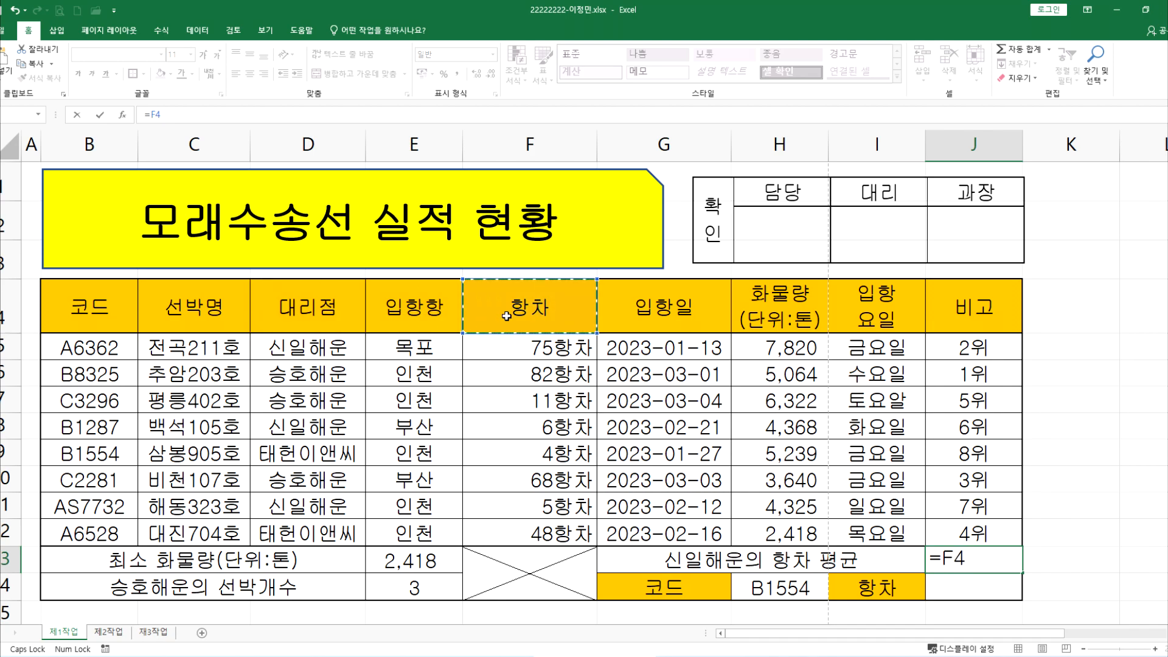
{"action": "key", "text": "Escape"}
{"action": "key", "text": "alt+Tab"}
{"action": "left_click_drag", "start_coordinate": [309, 396], "coordinate": [327, 397]}
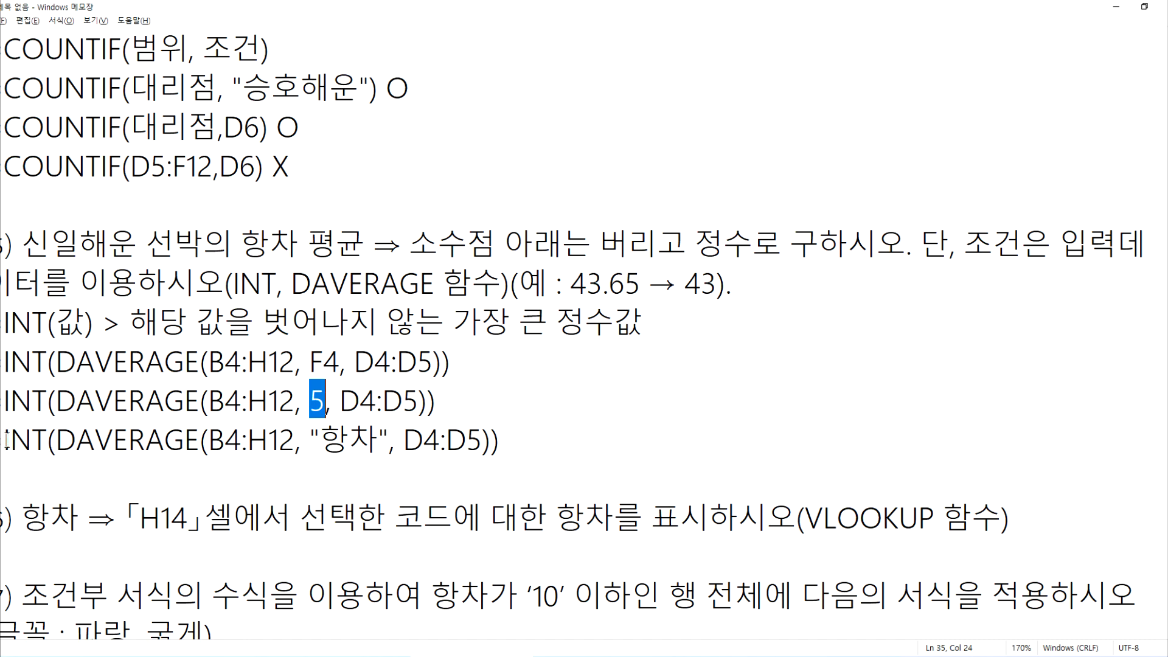
{"action": "scroll", "coordinate": [126, 470], "scroll_direction": "down", "scroll_amount": 1}
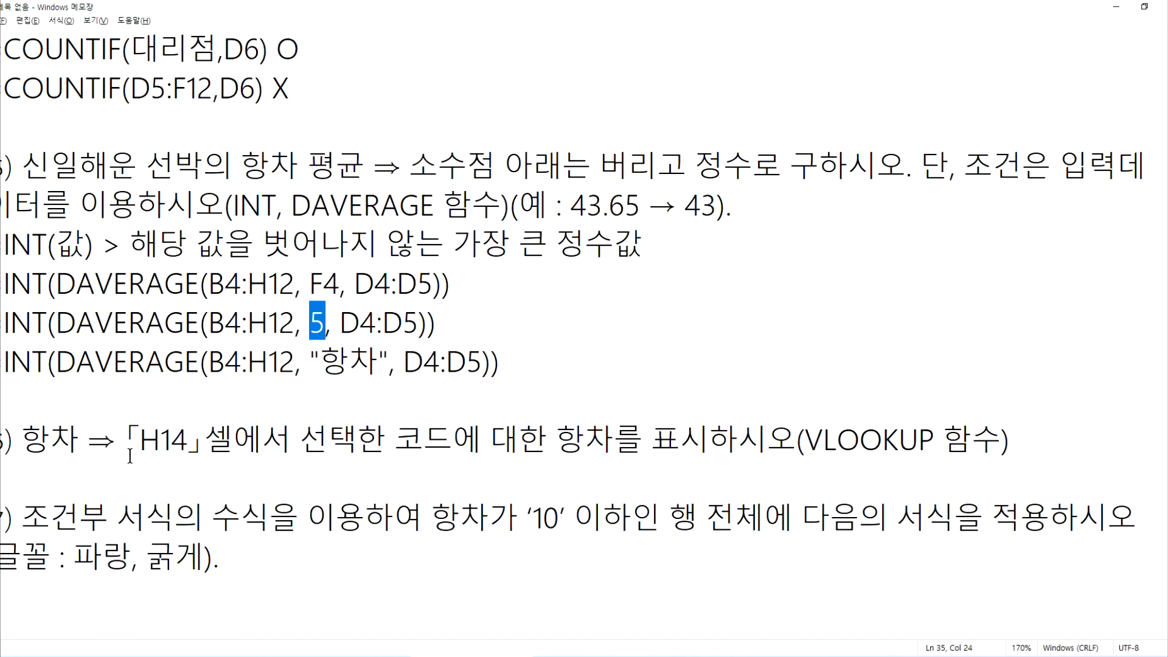
{"action": "left_click", "coordinate": [132, 395]}
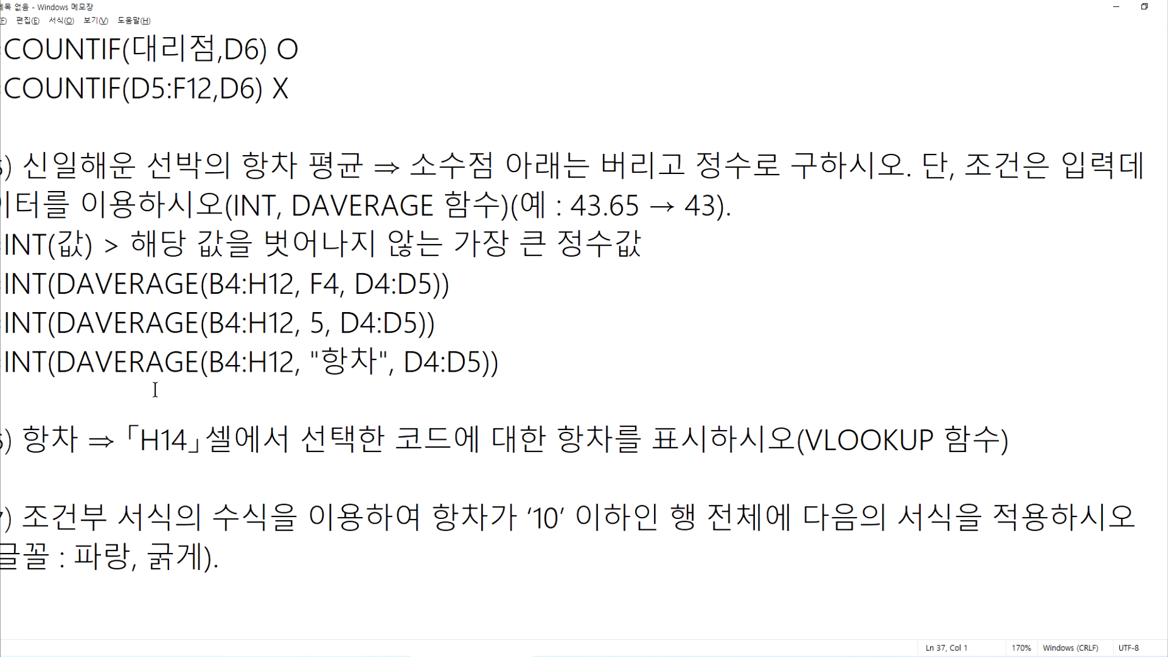
{"action": "left_click", "coordinate": [821, 656]}
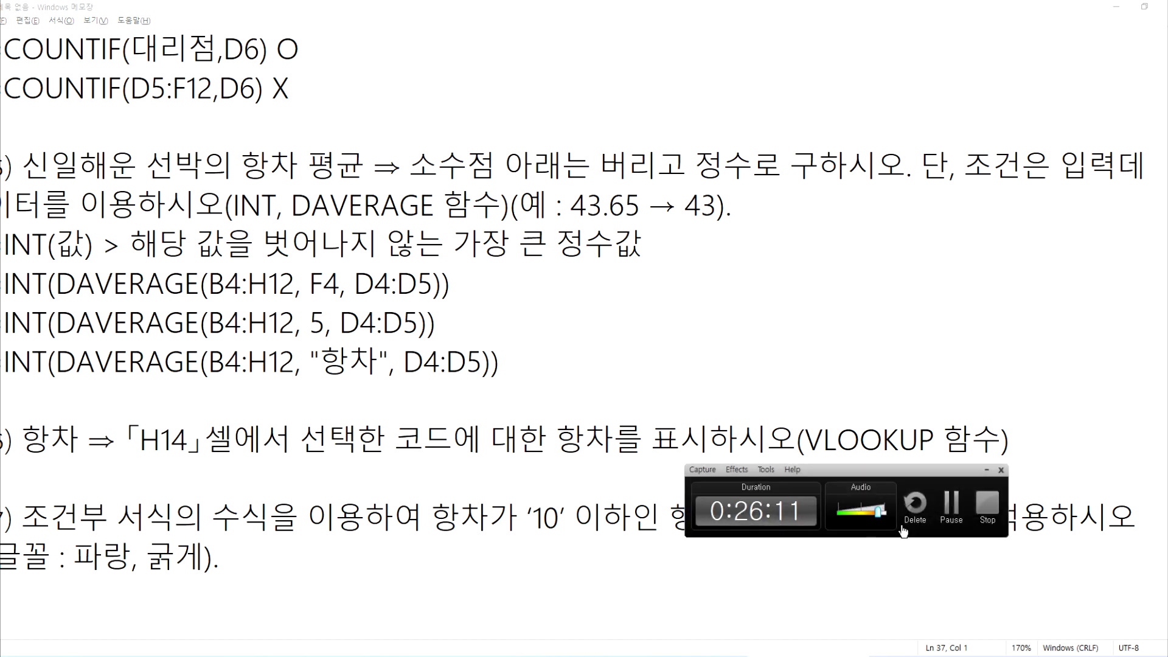
{"action": "left_click", "coordinate": [945, 504]}
{"action": "left_click", "coordinate": [543, 469]}
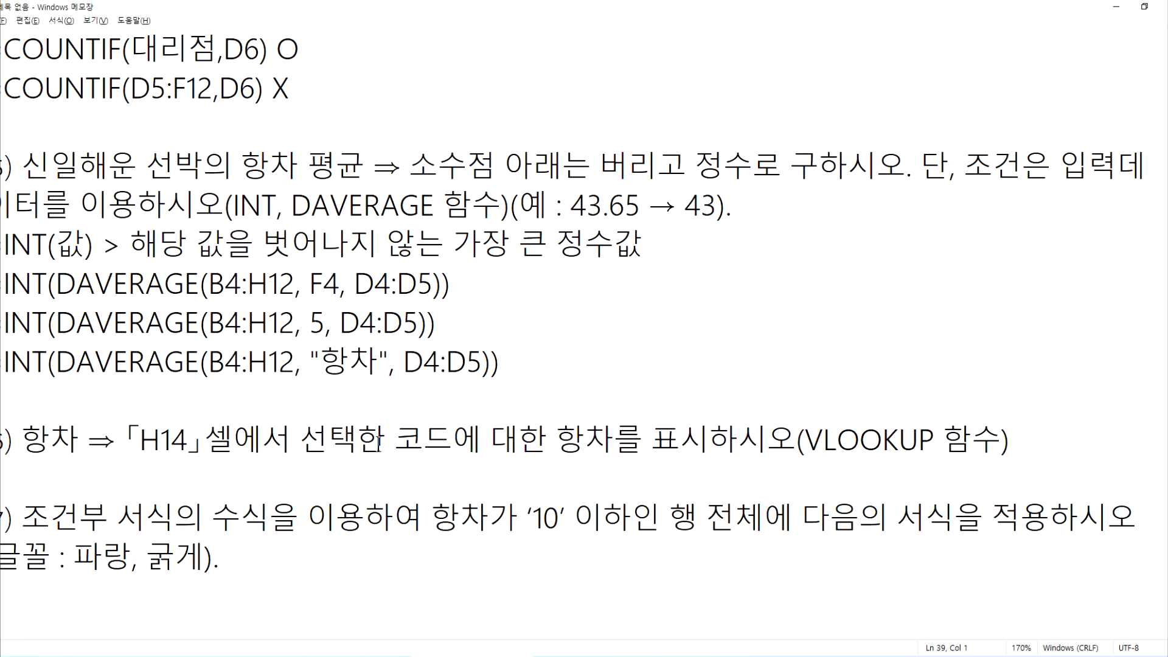
Step: Highlight VLOOKUP in question 6, switch to Excel and select the code cell H14
{"action": "left_click_drag", "start_coordinate": [1070, 447], "coordinate": [722, 444]}
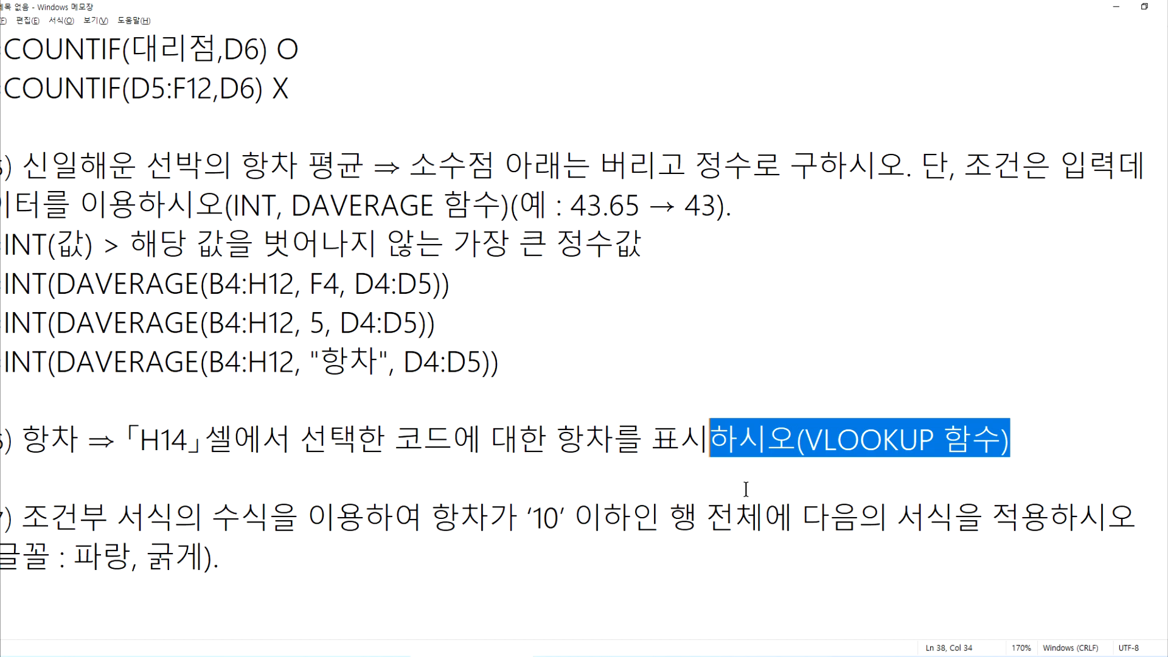
{"action": "left_click_drag", "start_coordinate": [805, 447], "coordinate": [931, 444]}
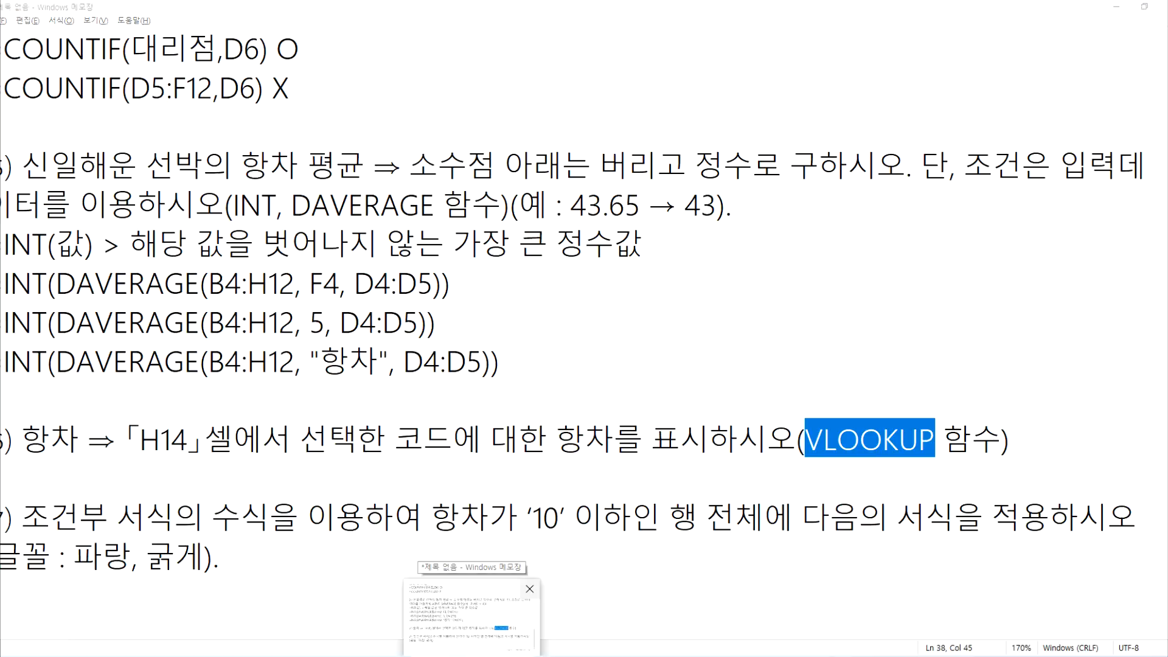
{"action": "left_click", "coordinate": [472, 656]}
{"action": "scroll", "coordinate": [908, 549], "scroll_direction": "down", "scroll_amount": 2}
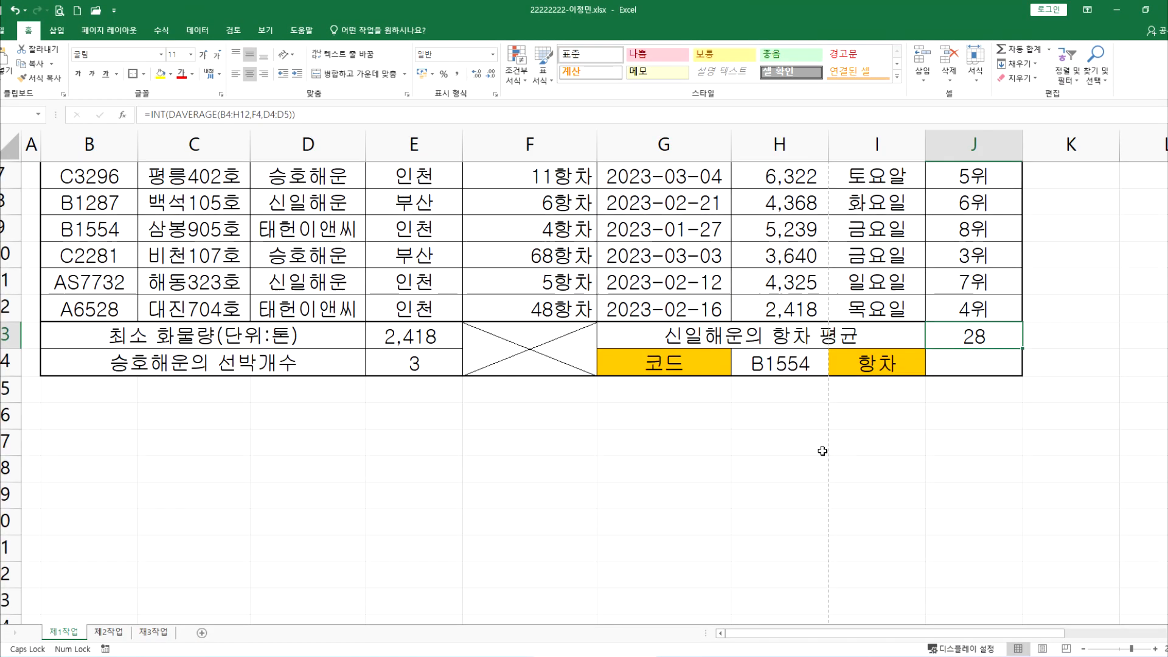
{"action": "left_click", "coordinate": [781, 360]}
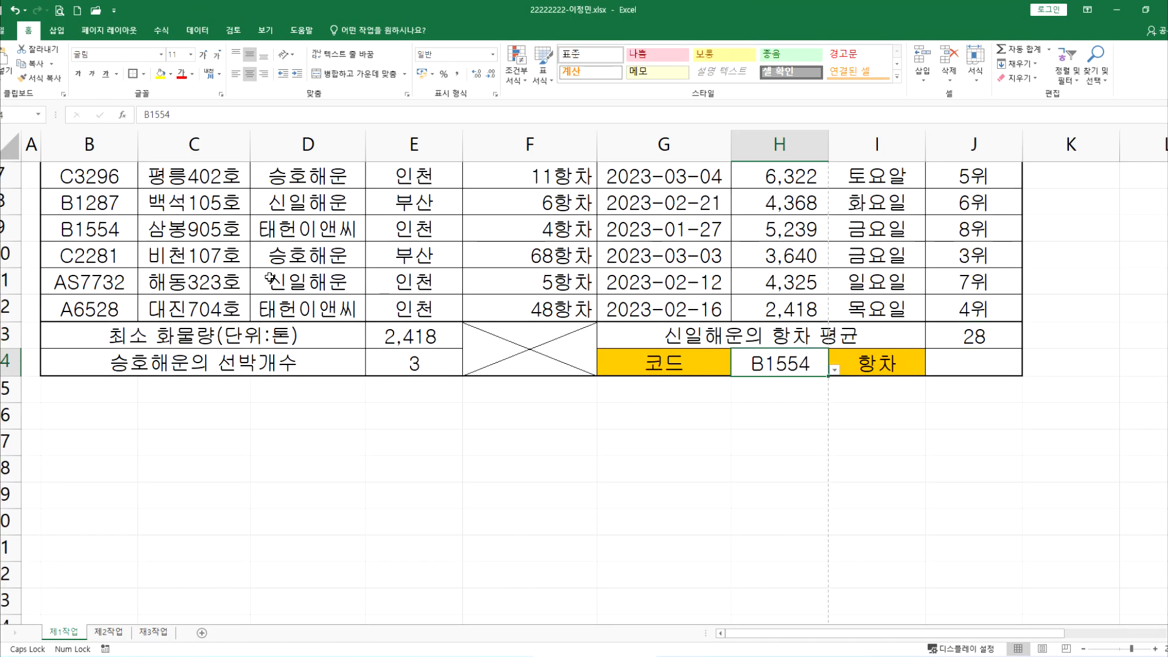
Step: Review the 코드 and 항차 columns, and start a VLOOKUP formula in J14 with H14 as the lookup value
{"action": "scroll", "coordinate": [775, 368], "scroll_direction": "up", "scroll_amount": 1}
{"action": "left_click_drag", "start_coordinate": [92, 226], "coordinate": [85, 418]}
{"action": "left_click_drag", "start_coordinate": [507, 234], "coordinate": [505, 418]}
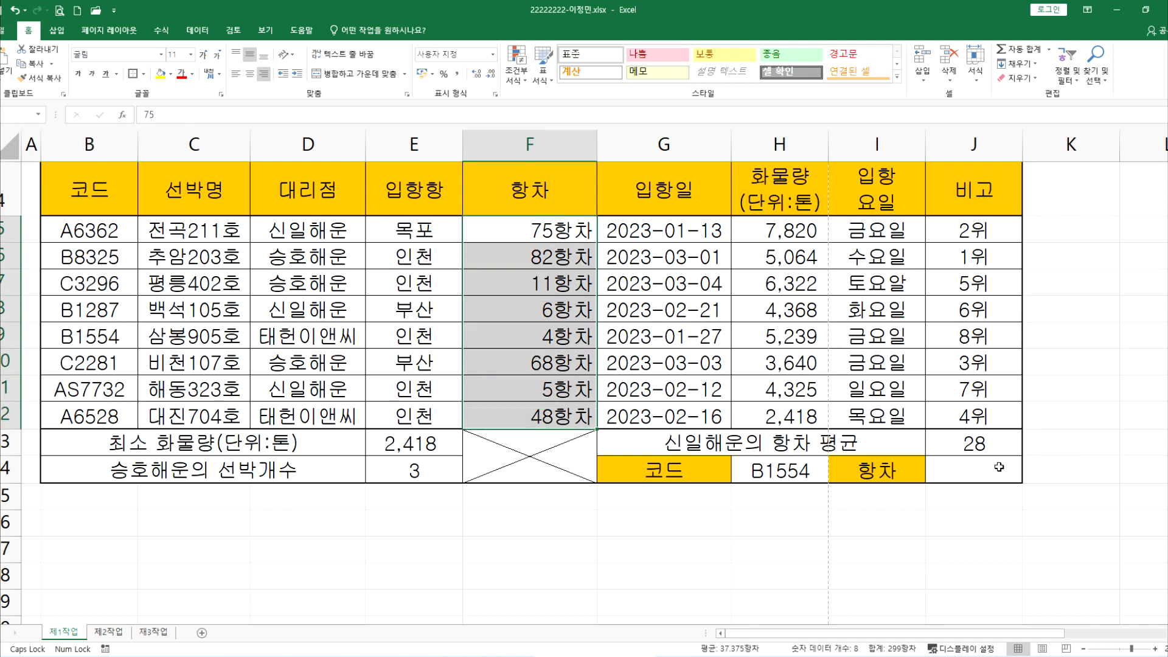
{"action": "left_click", "coordinate": [972, 475]}
{"action": "type", "text": "="}
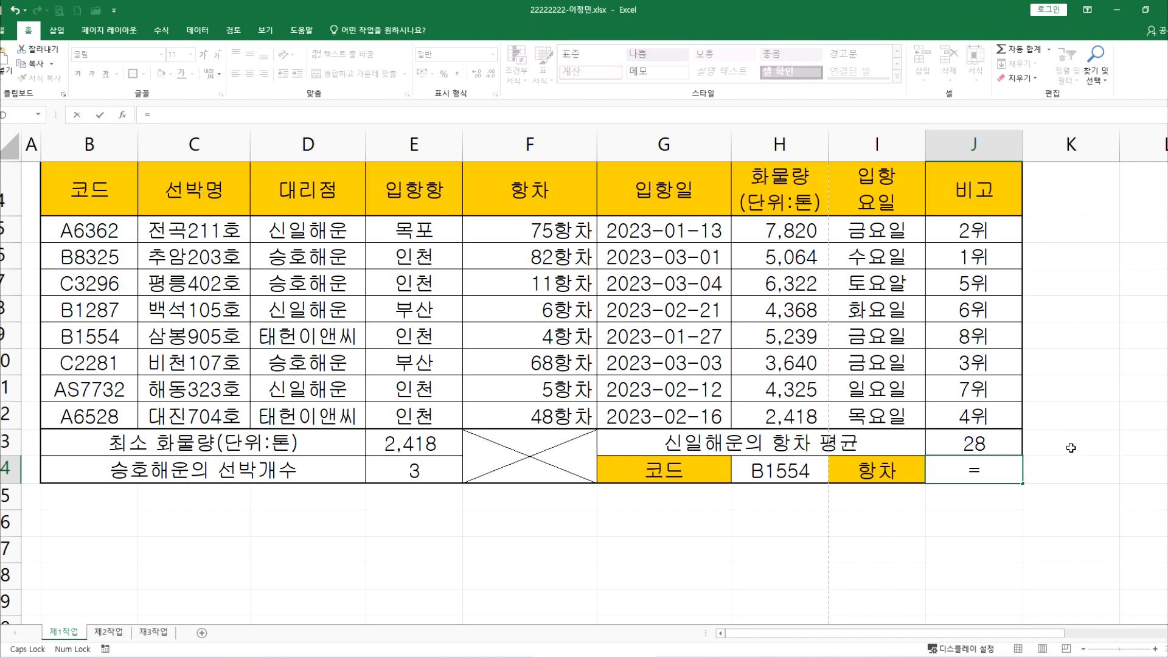
{"action": "type", "text": "VLO"}
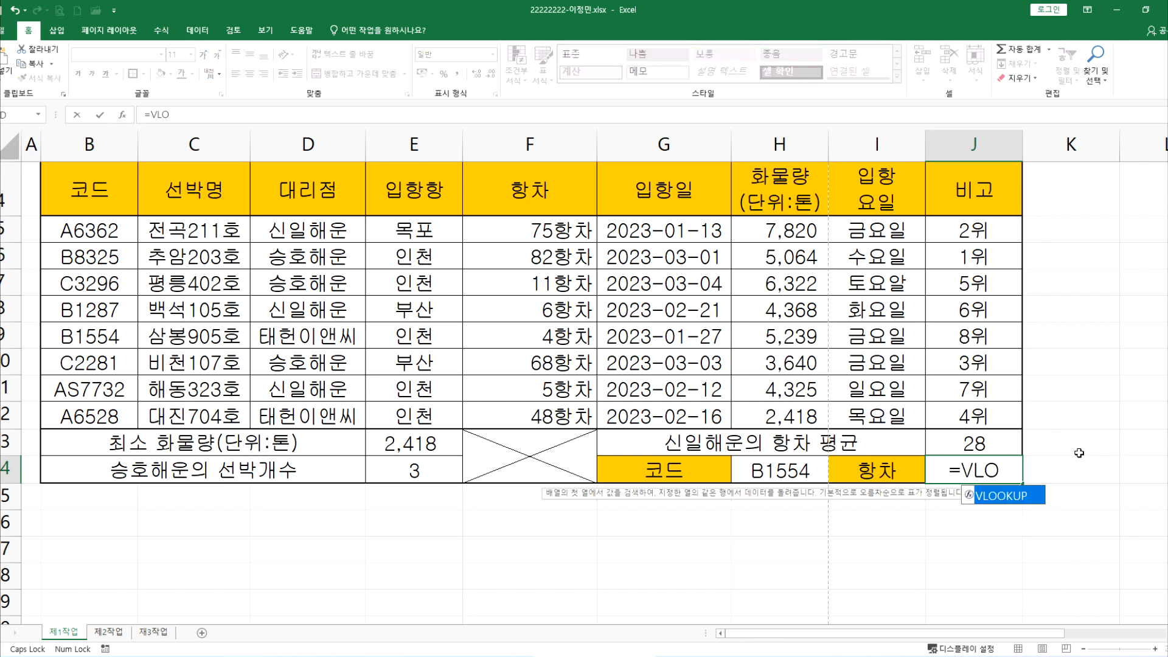
{"action": "key", "text": "Tab"}
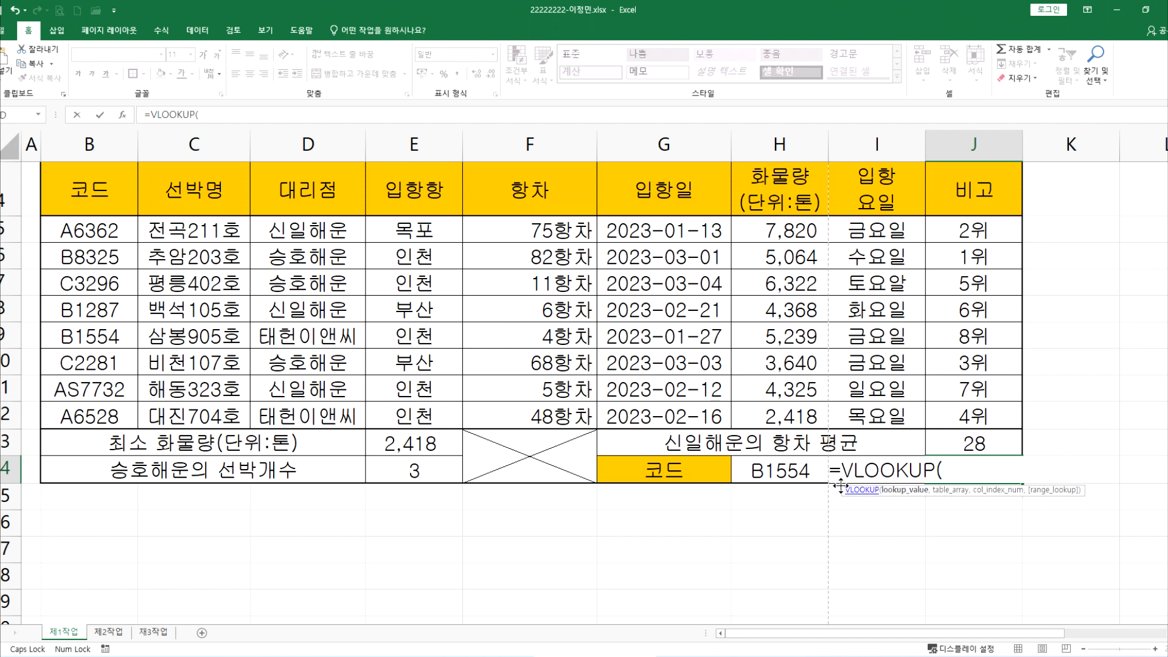
{"action": "left_click", "coordinate": [750, 469]}
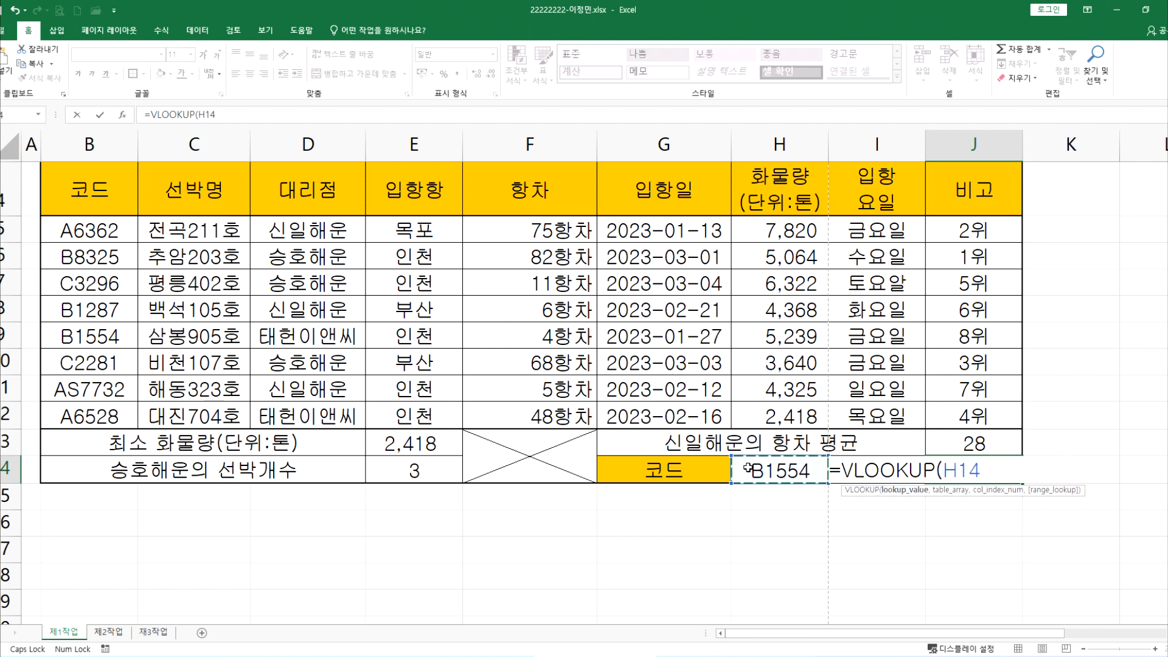
{"action": "type", "text": ","}
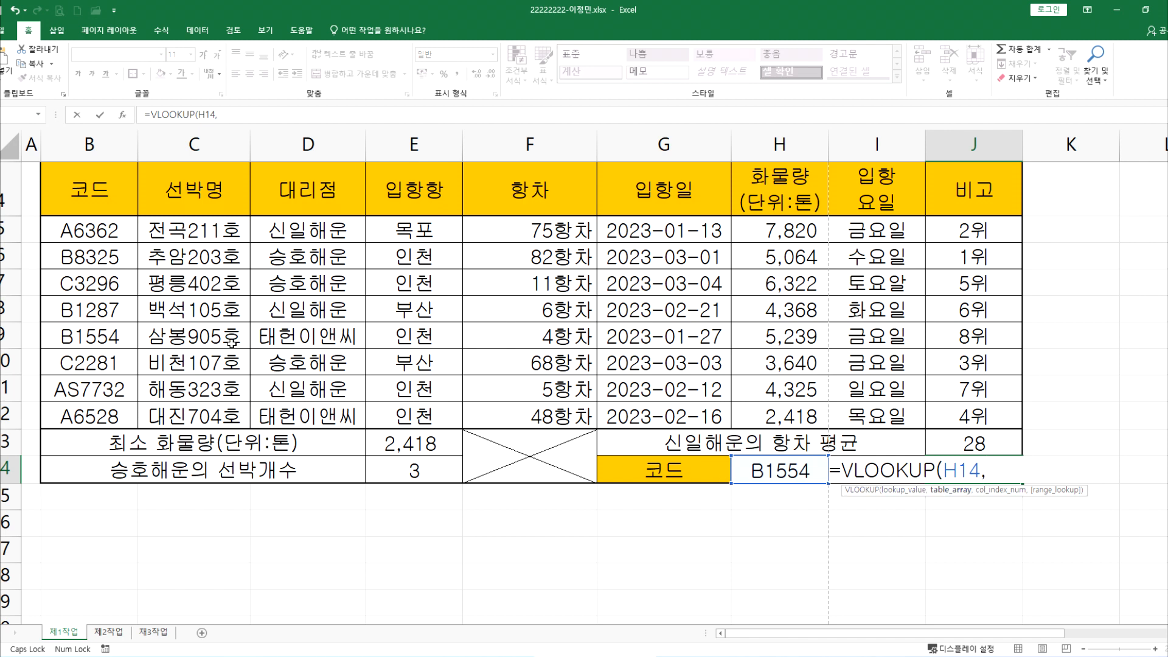
Step: Set B5:F12 as the VLOOKUP table array and 5 as its column index
{"action": "left_click_drag", "start_coordinate": [85, 230], "coordinate": [553, 409]}
{"action": "left_click", "coordinate": [60, 232]}
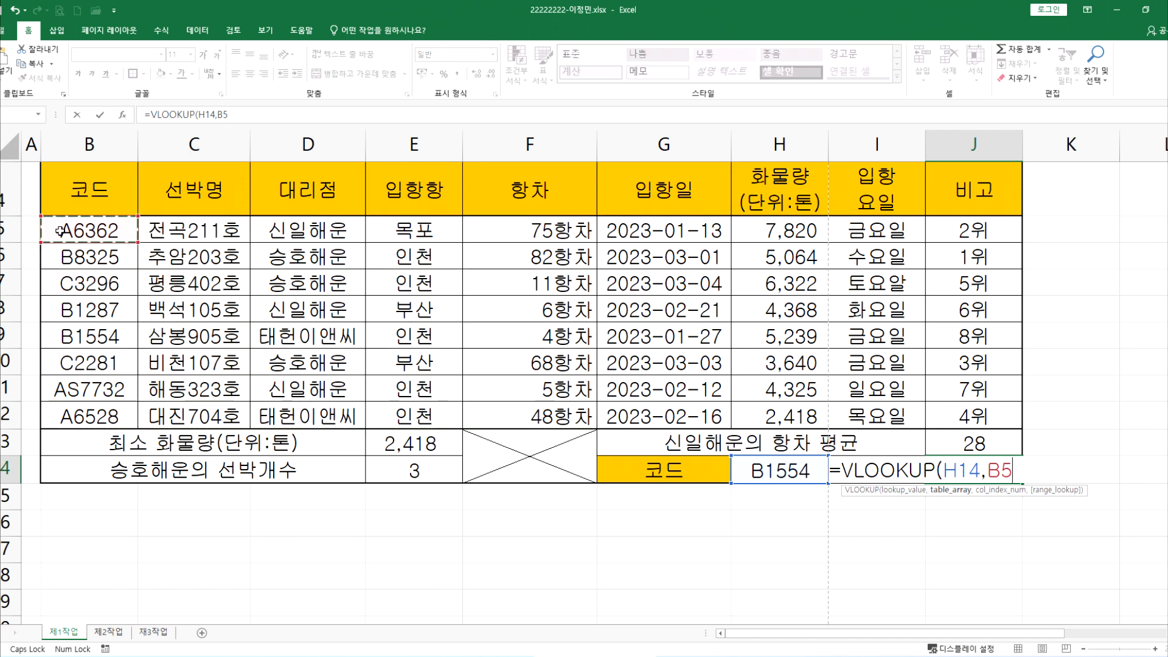
{"action": "left_click_drag", "start_coordinate": [32, 228], "coordinate": [464, 393]}
{"action": "left_click_drag", "start_coordinate": [109, 231], "coordinate": [518, 360]}
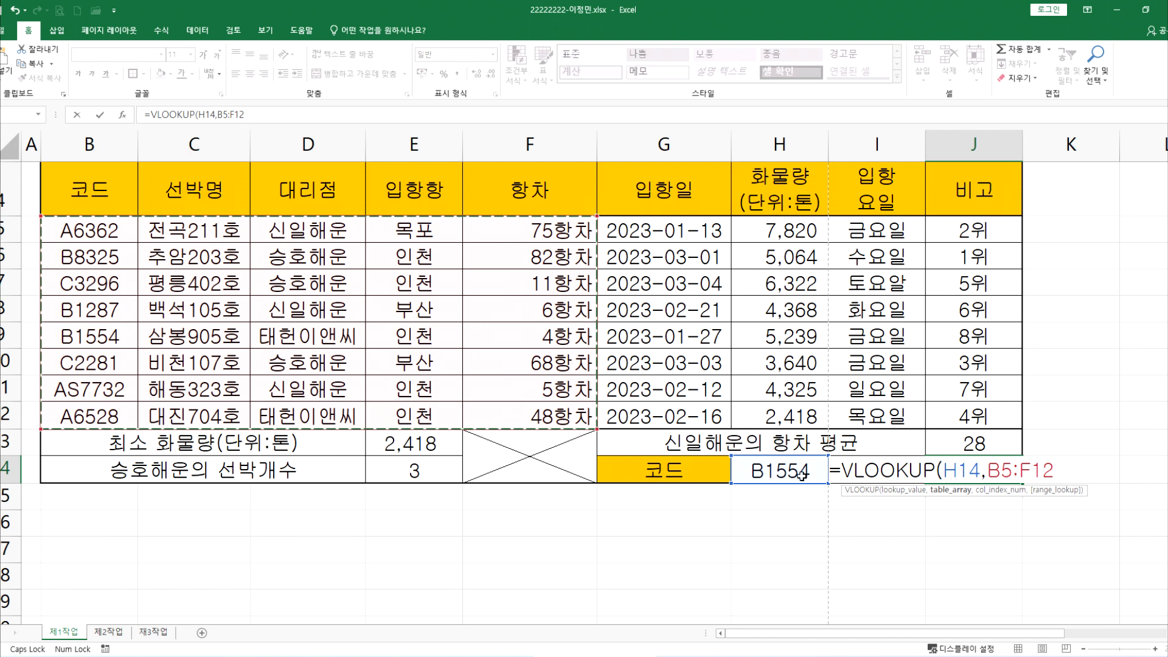
{"action": "left_click_drag", "start_coordinate": [109, 229], "coordinate": [502, 385]}
{"action": "type", "text": ",5"}
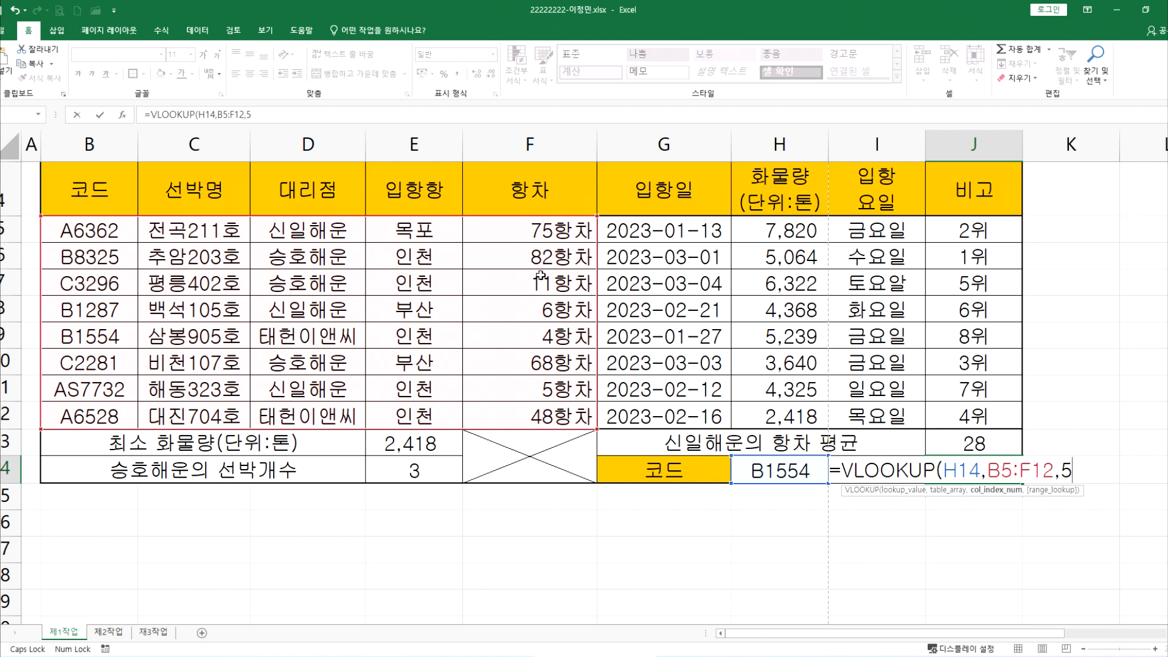
Step: Finish the VLOOKUP formula in J14 with the exact-match option FALSE and enter it
{"action": "type", "text": ","}
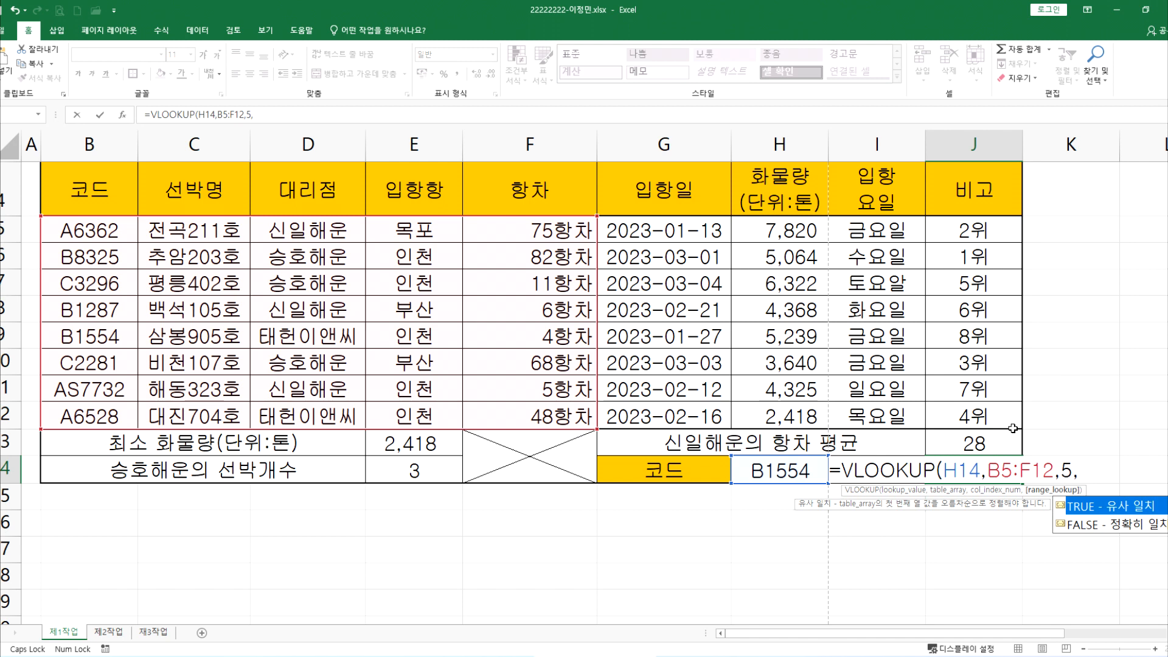
{"action": "double_click", "coordinate": [1131, 524]}
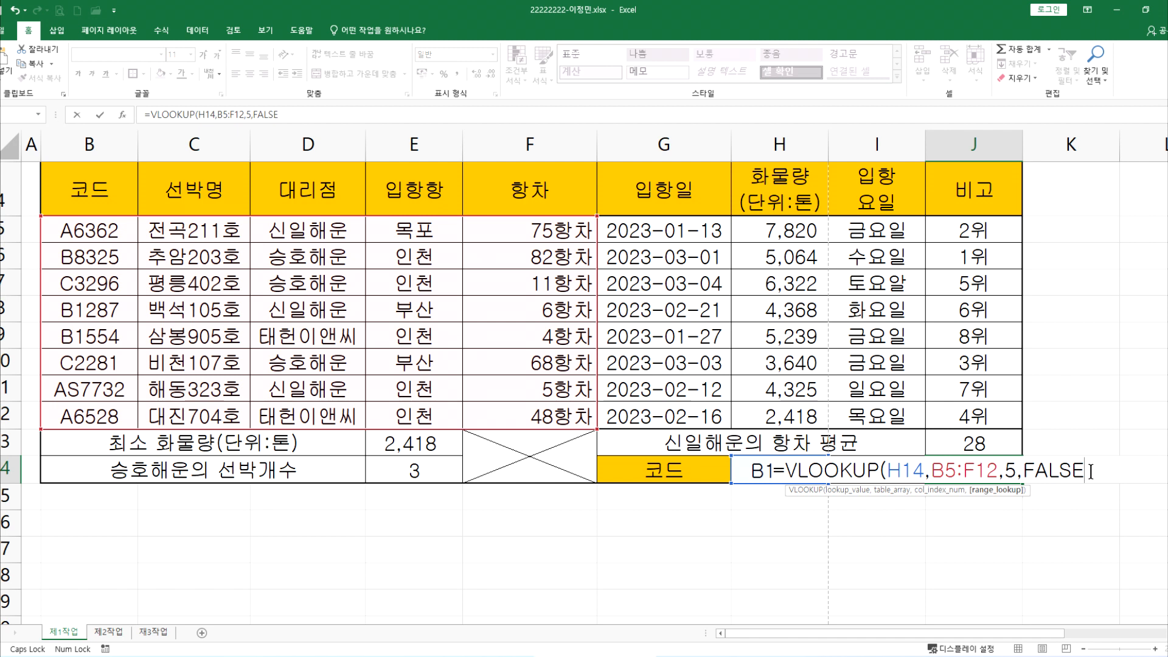
{"action": "key", "text": "Return"}
{"action": "type", "text": "₩"}
{"action": "key", "text": "Escape"}
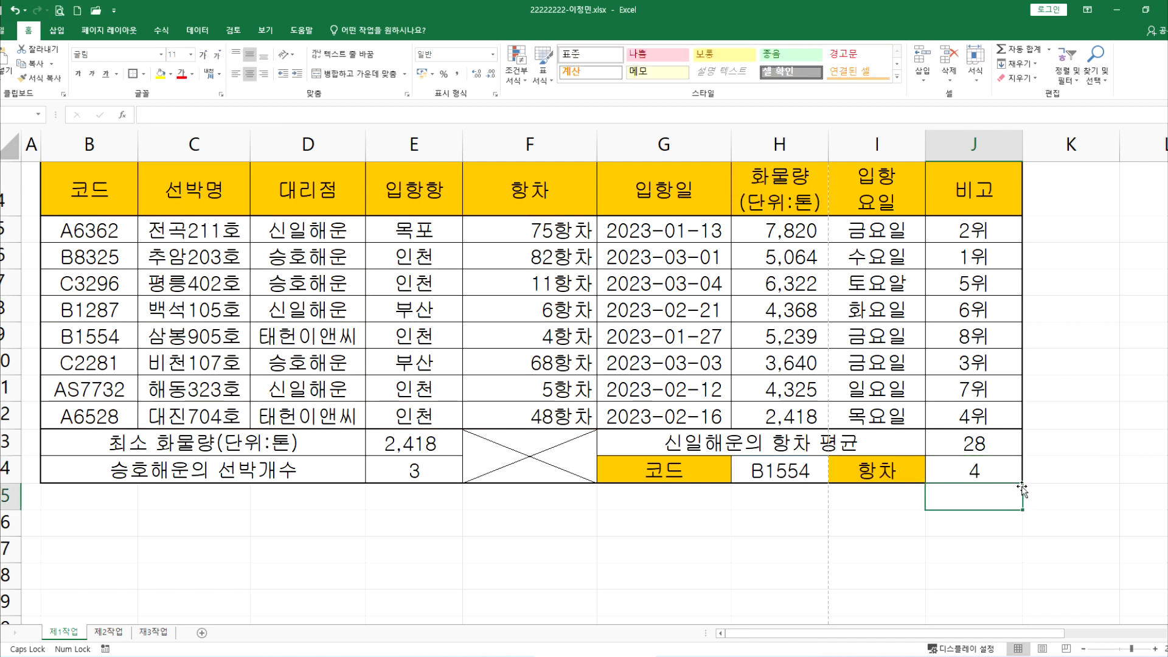
Step: Copy J14's VLOOKUP formula into the Notepad notes under question 6, followed by a blank line
{"action": "left_click", "coordinate": [999, 472]}
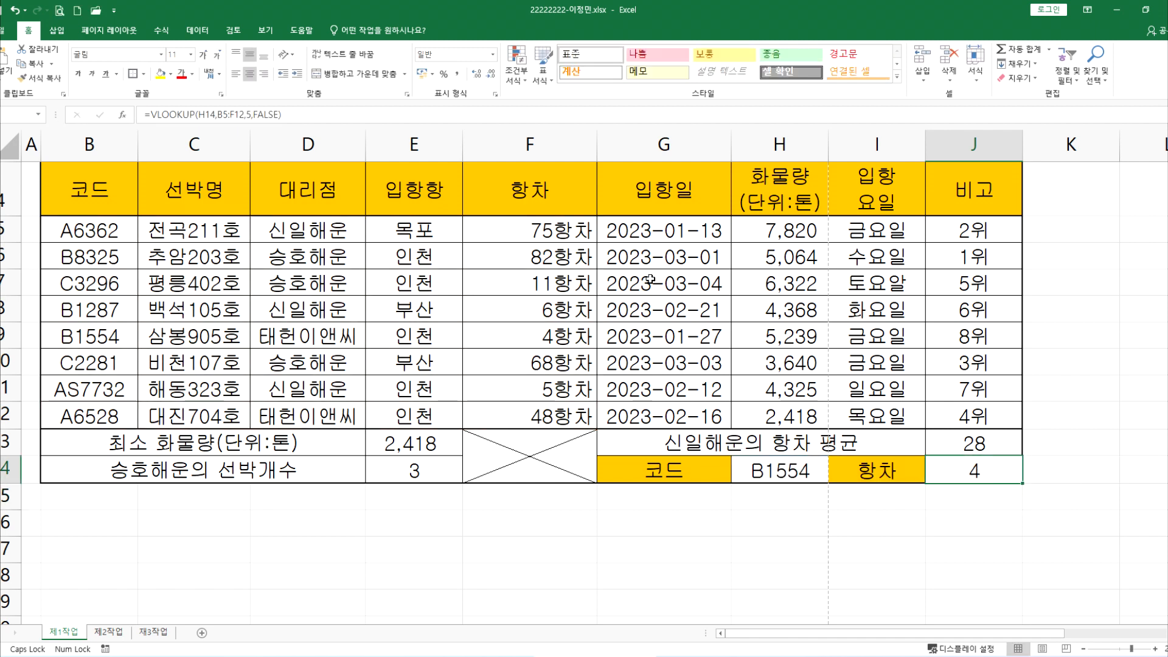
{"action": "left_click_drag", "start_coordinate": [282, 115], "coordinate": [76, 114]}
{"action": "key", "text": "alt+Tab"}
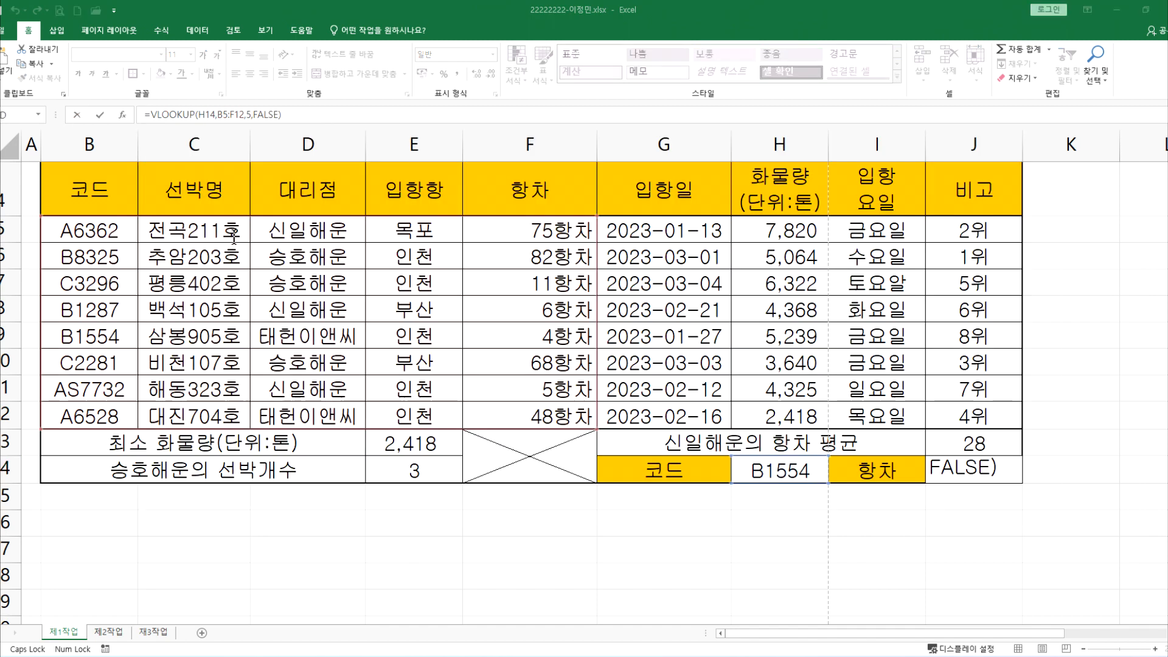
{"action": "left_click", "coordinate": [119, 480]}
{"action": "key", "text": "ctrl+v"}
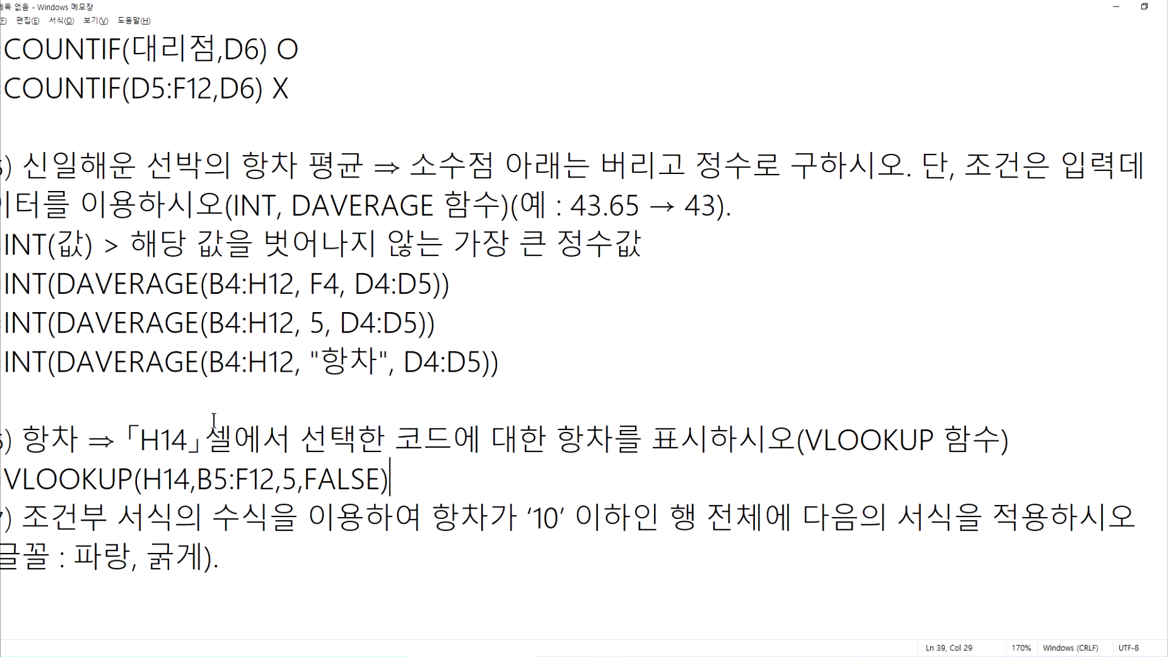
{"action": "key", "text": "Return"}
{"action": "scroll", "coordinate": [229, 402], "scroll_direction": "down", "scroll_amount": 1}
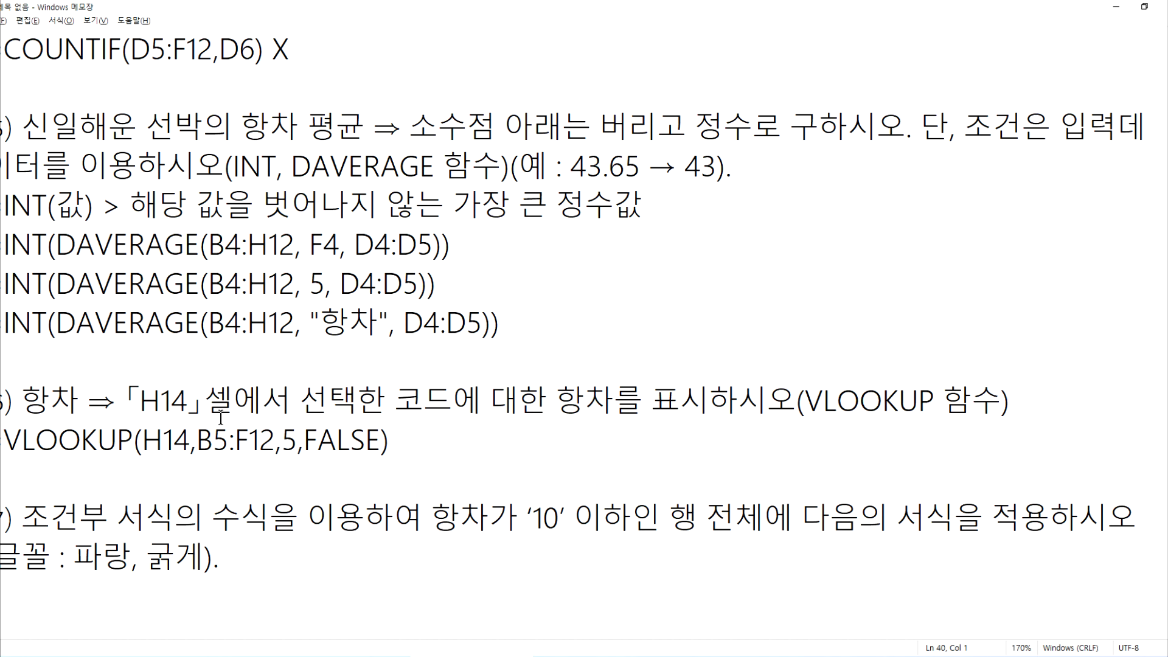
Step: Add two more line breaks in the Notepad notes, return to Excel and cancel the pending edit of J14
{"action": "key", "text": "Return"}
{"action": "key", "text": "Return"}
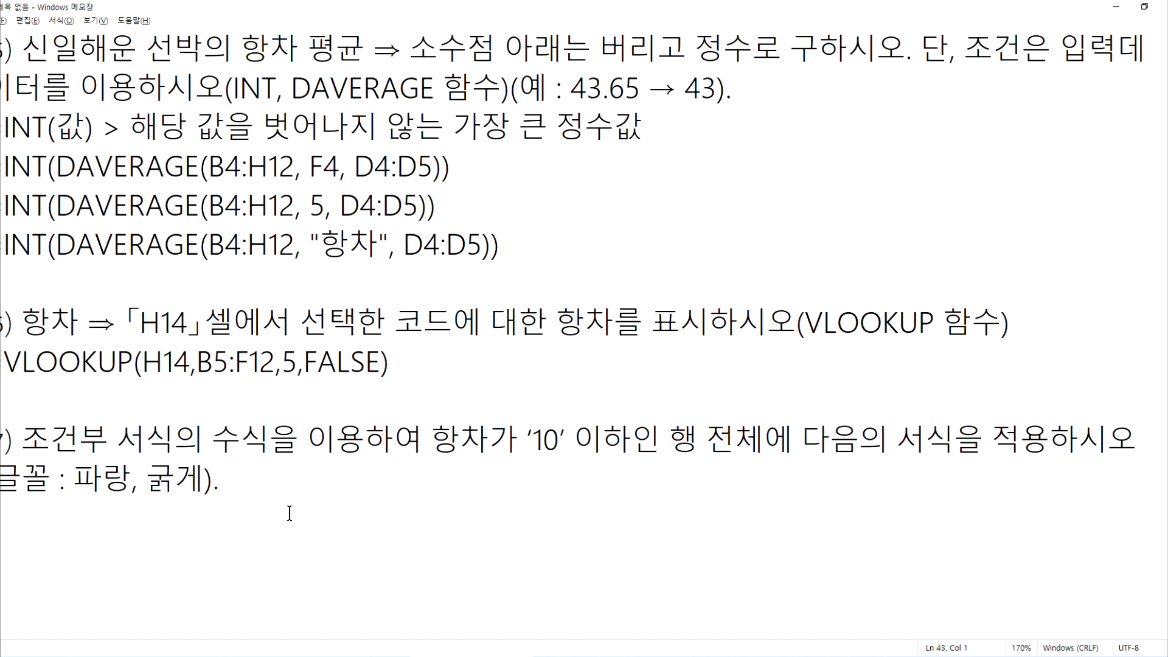
{"action": "key", "text": "alt+Tab"}
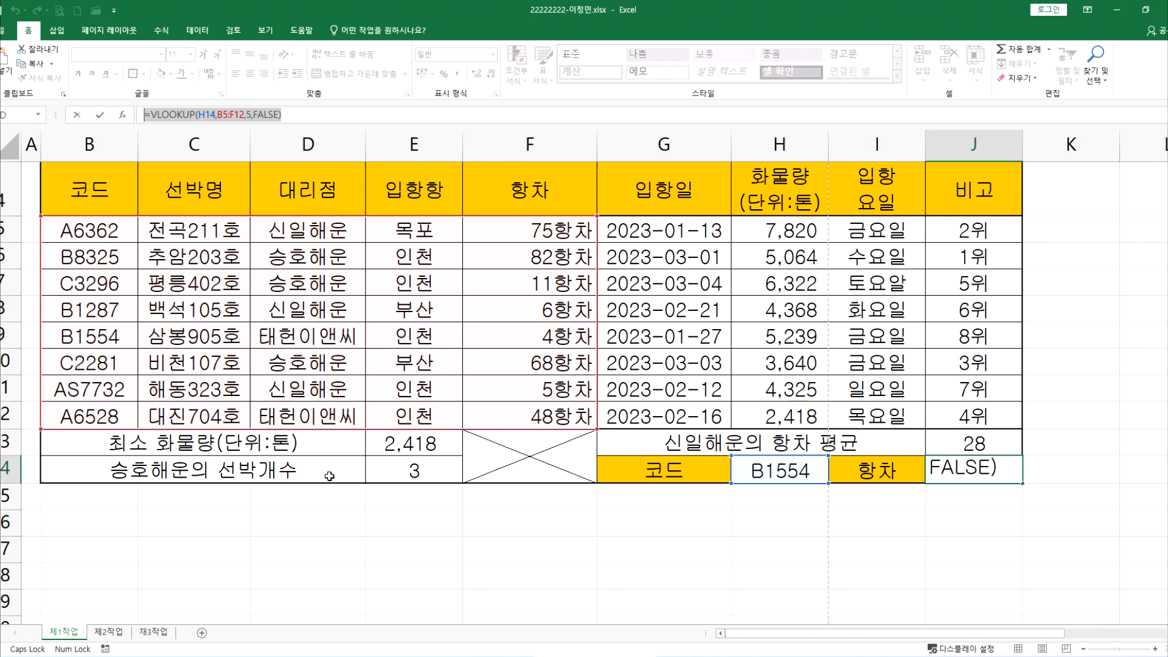
{"action": "left_click", "coordinate": [324, 500]}
{"action": "key", "text": "Escape"}
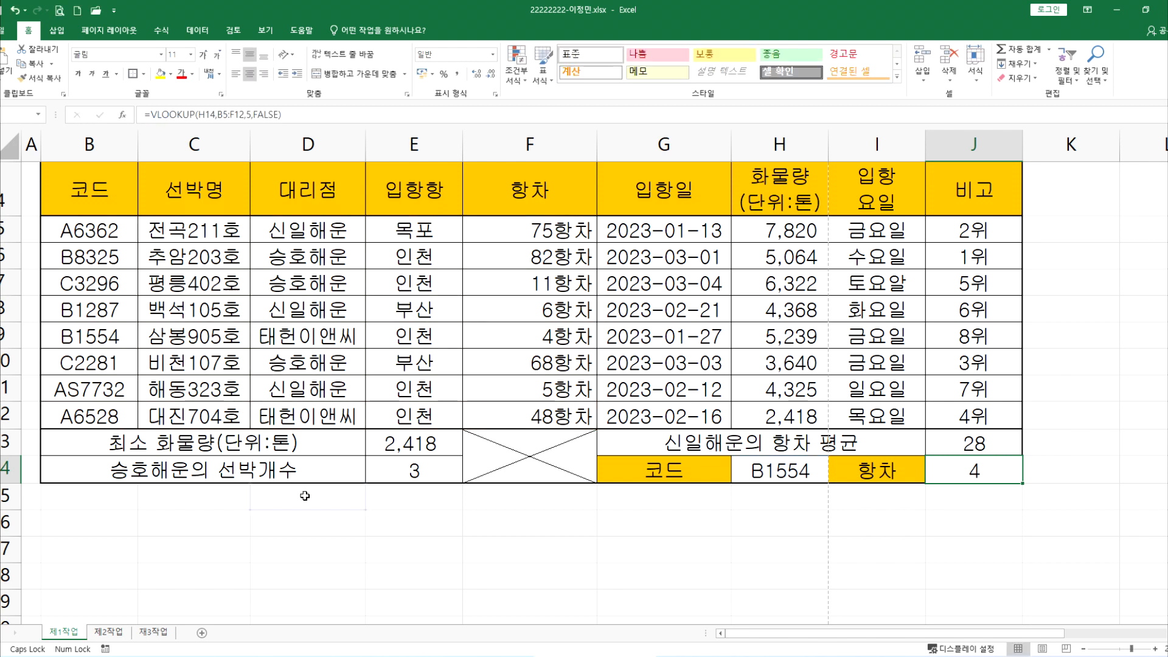
Step: Examine the data rows B5:J12 and the 항차 values against the "행 전체" requirement of question 7 in Notepad
{"action": "left_click_drag", "start_coordinate": [85, 234], "coordinate": [958, 416]}
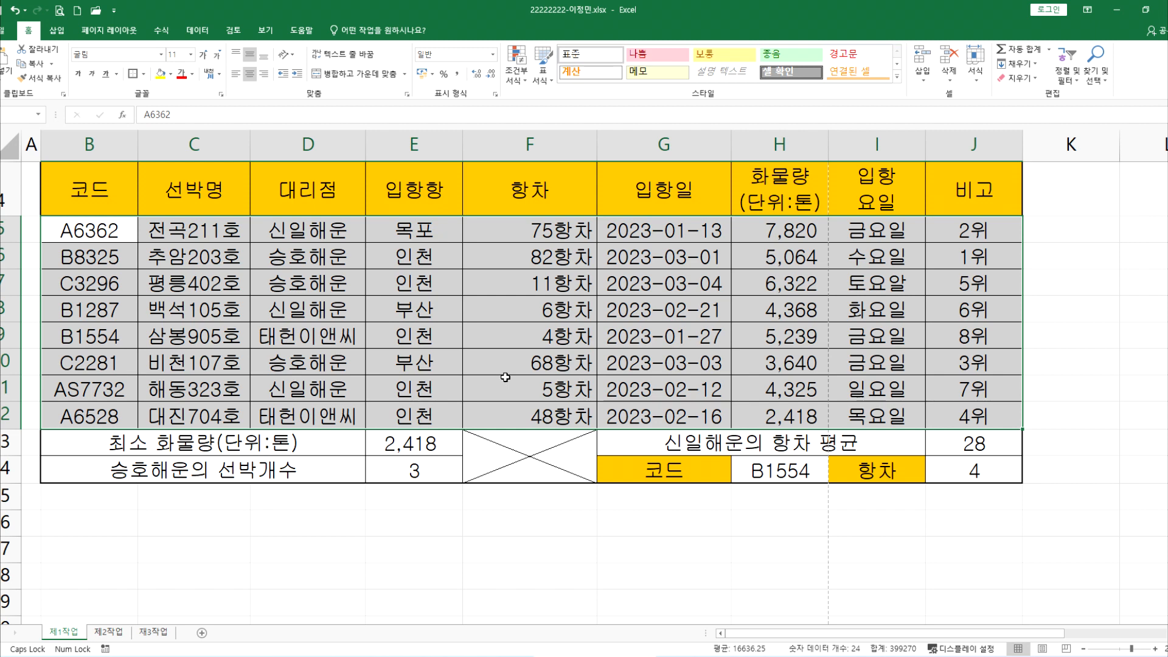
{"action": "left_click_drag", "start_coordinate": [538, 230], "coordinate": [541, 417]}
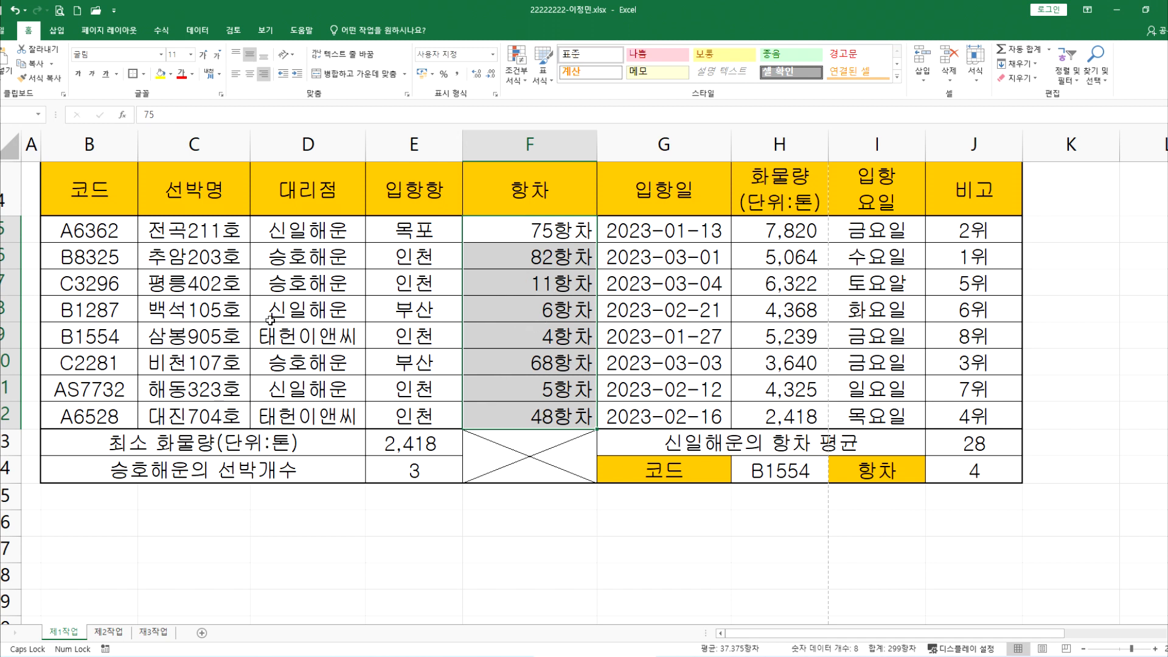
{"action": "left_click_drag", "start_coordinate": [94, 304], "coordinate": [973, 334]}
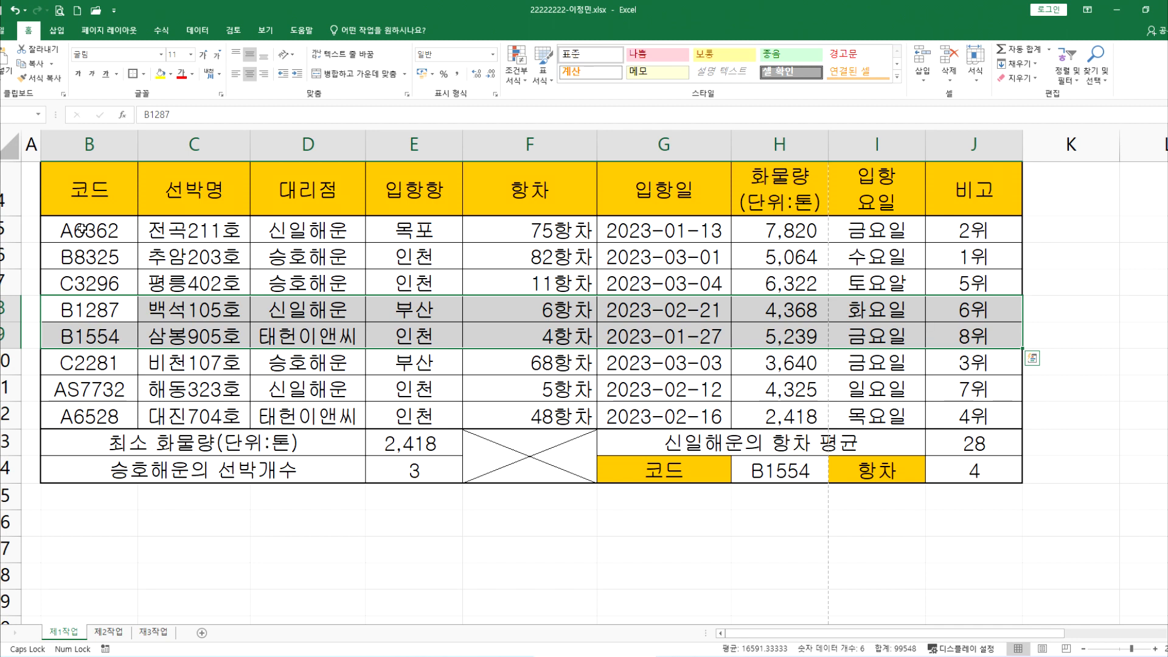
{"action": "key", "text": "alt+Tab"}
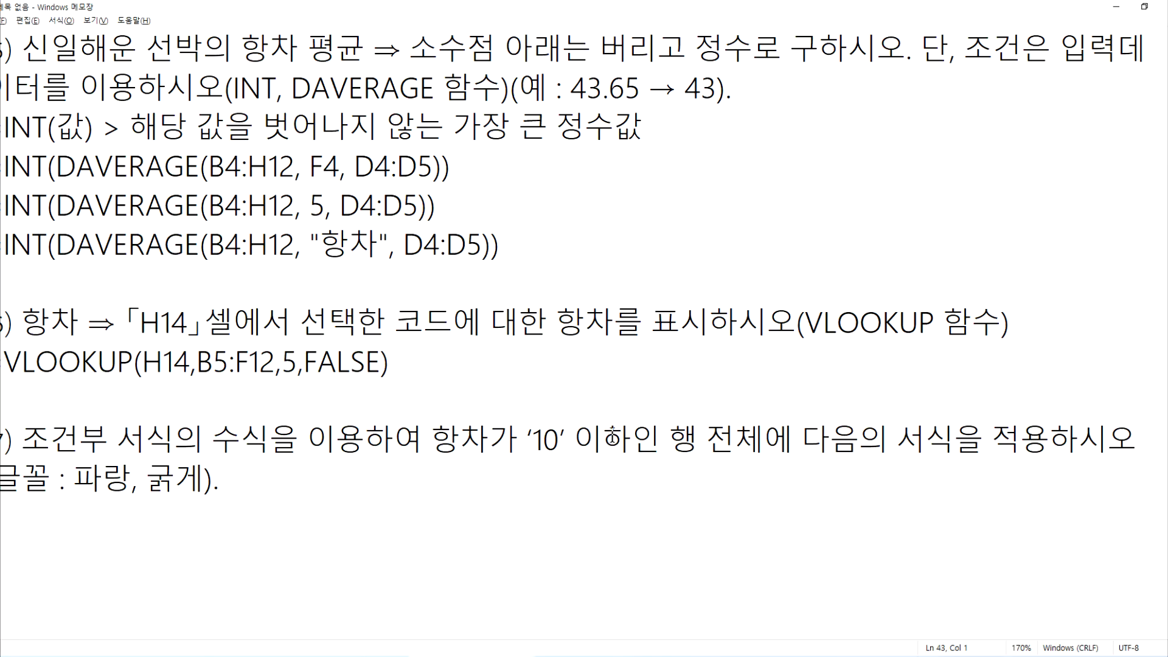
{"action": "left_click_drag", "start_coordinate": [678, 433], "coordinate": [771, 437]}
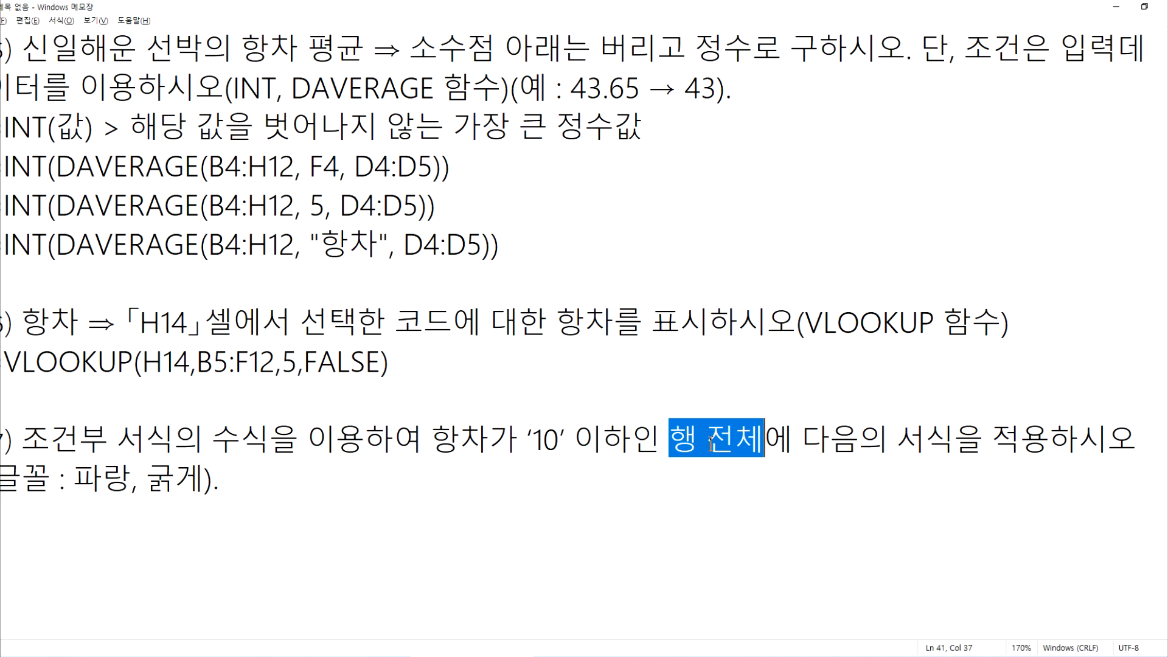
{"action": "key", "text": "alt+Tab"}
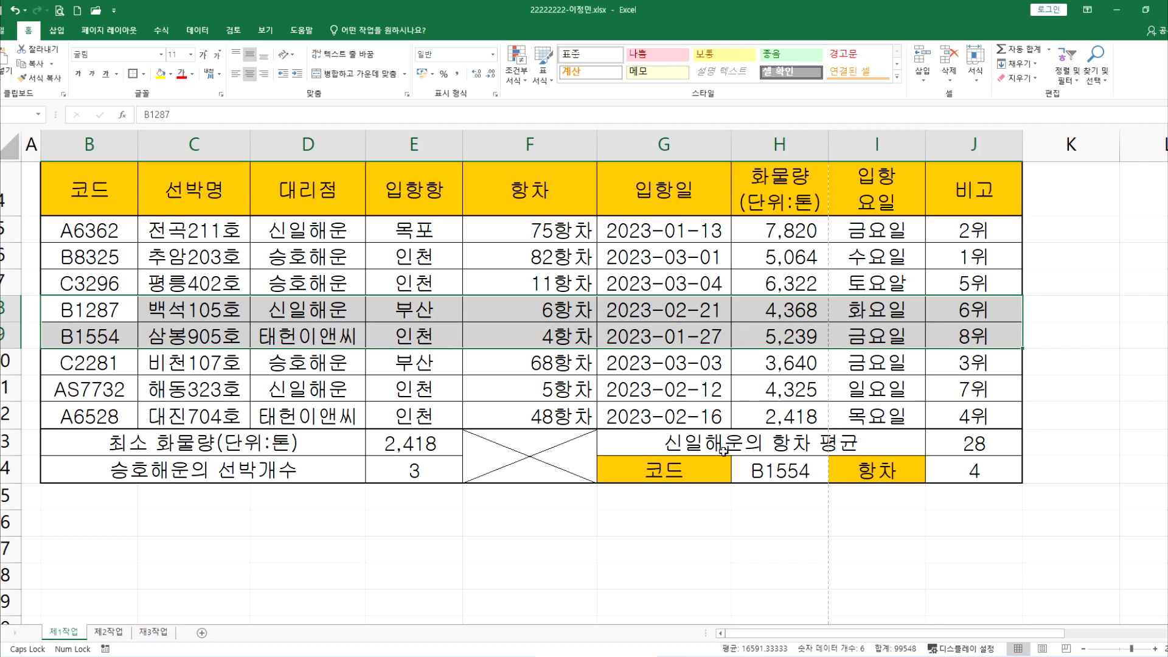
{"action": "left_click_drag", "start_coordinate": [535, 232], "coordinate": [535, 411]}
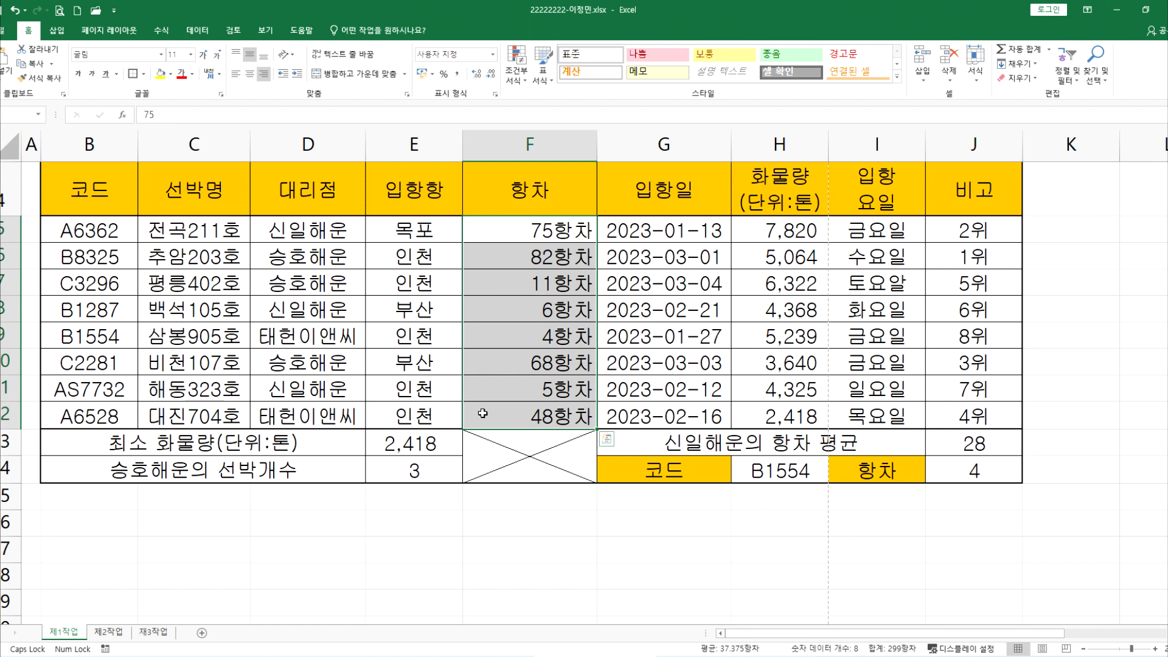
{"action": "key", "text": "alt+Tab"}
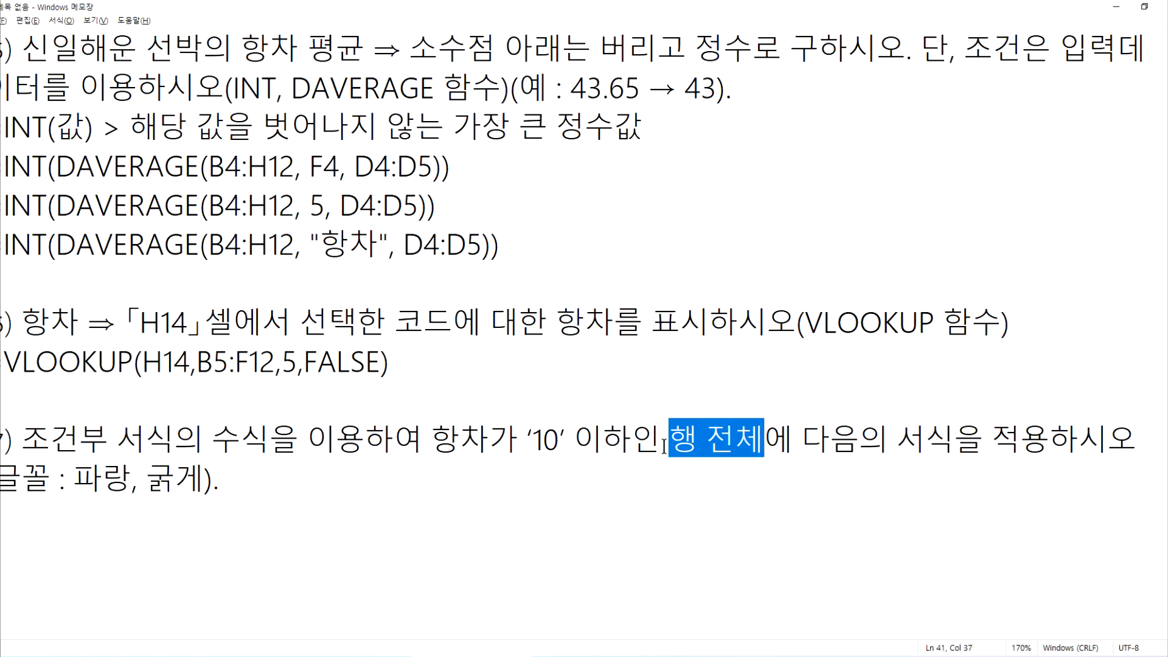
{"action": "key", "text": "alt+Tab"}
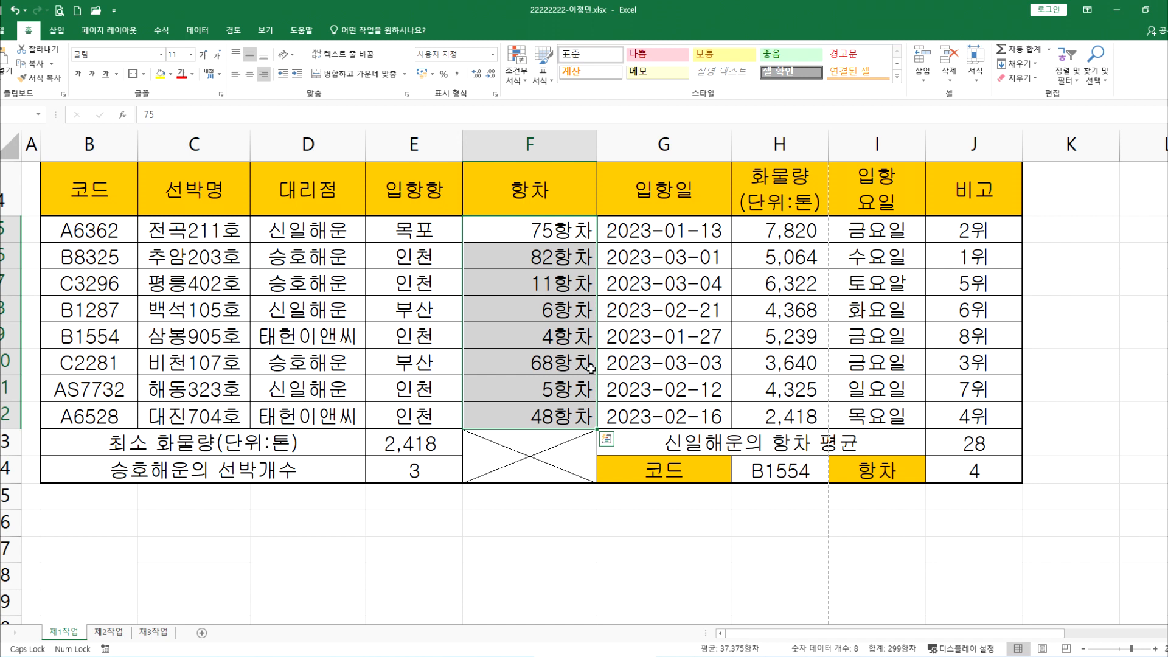
Step: Apply light blue gradient-fill data bars to the 항차 values F5:F12 with conditional formatting
{"action": "left_click_drag", "start_coordinate": [503, 237], "coordinate": [511, 412]}
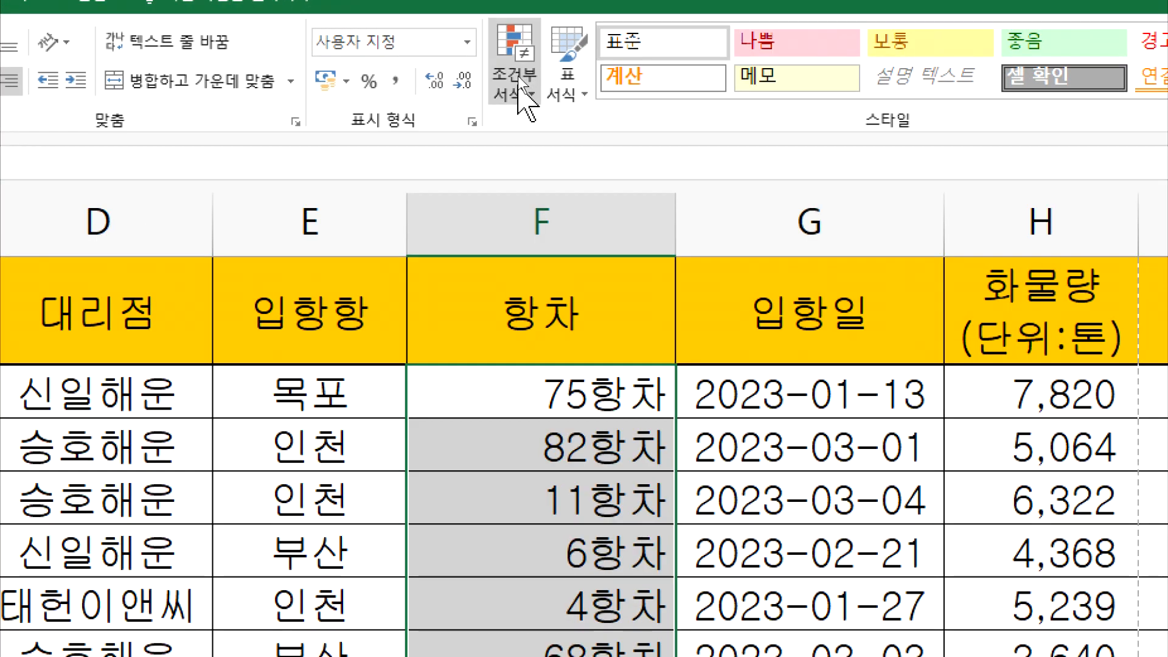
{"action": "left_click", "coordinate": [517, 76]}
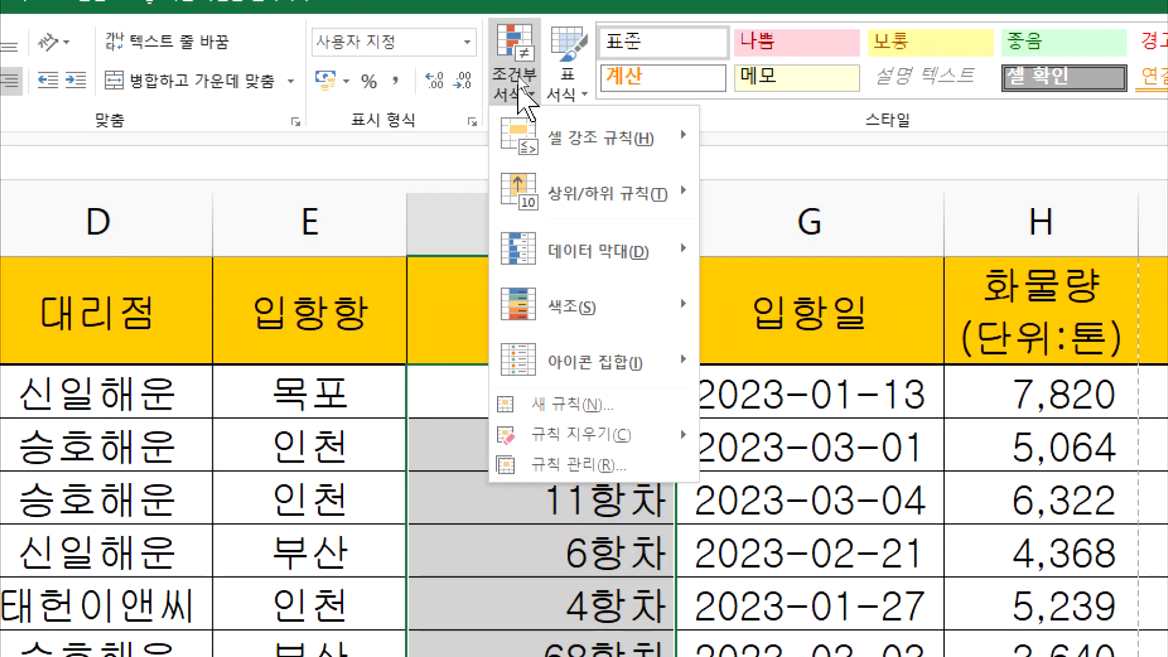
{"action": "mouse_move", "coordinate": [575, 254]}
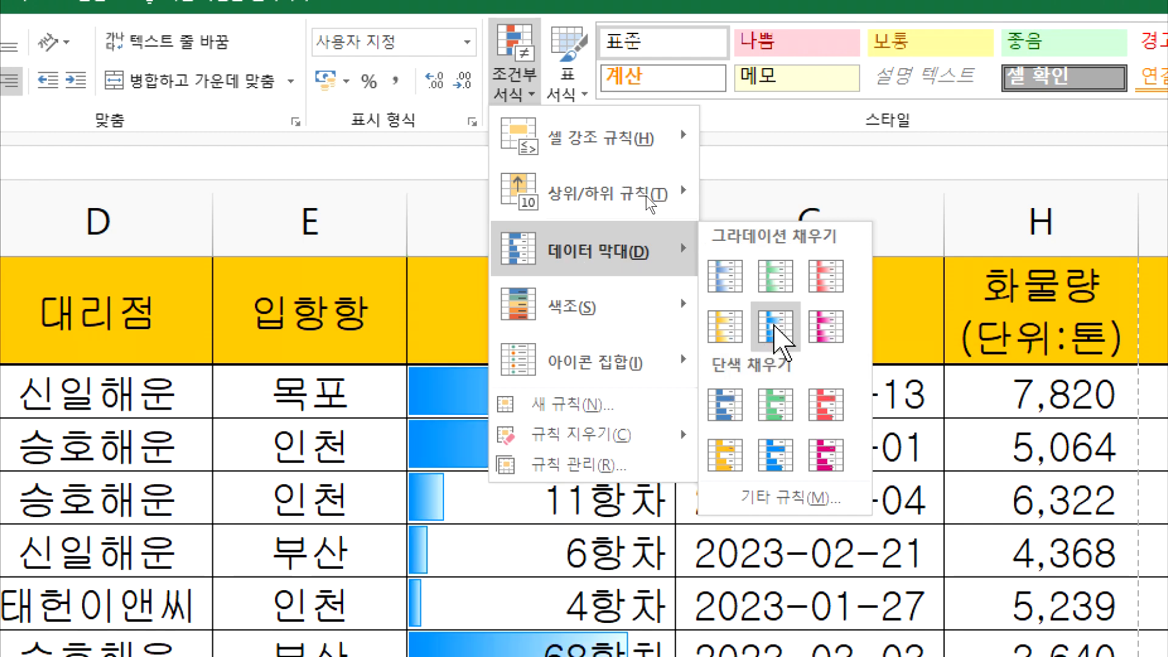
{"action": "left_click", "coordinate": [774, 329]}
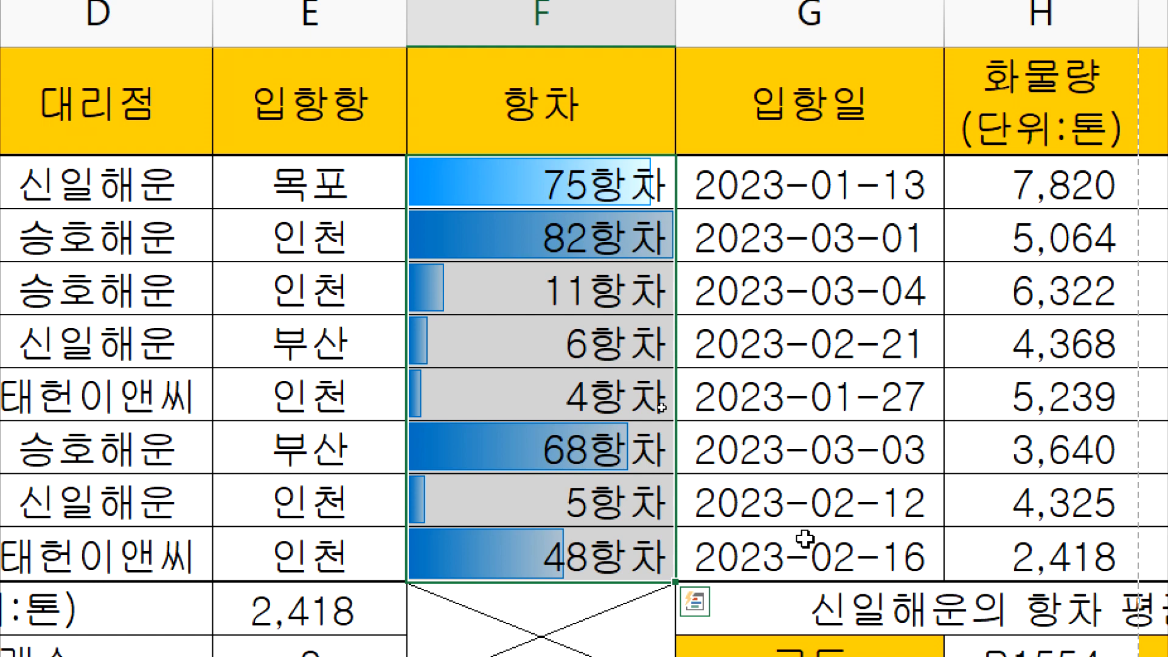
Step: Inspect the data bars in the 항차 column by highlighting F5:F10, and select E5
{"action": "left_click", "coordinate": [431, 404]}
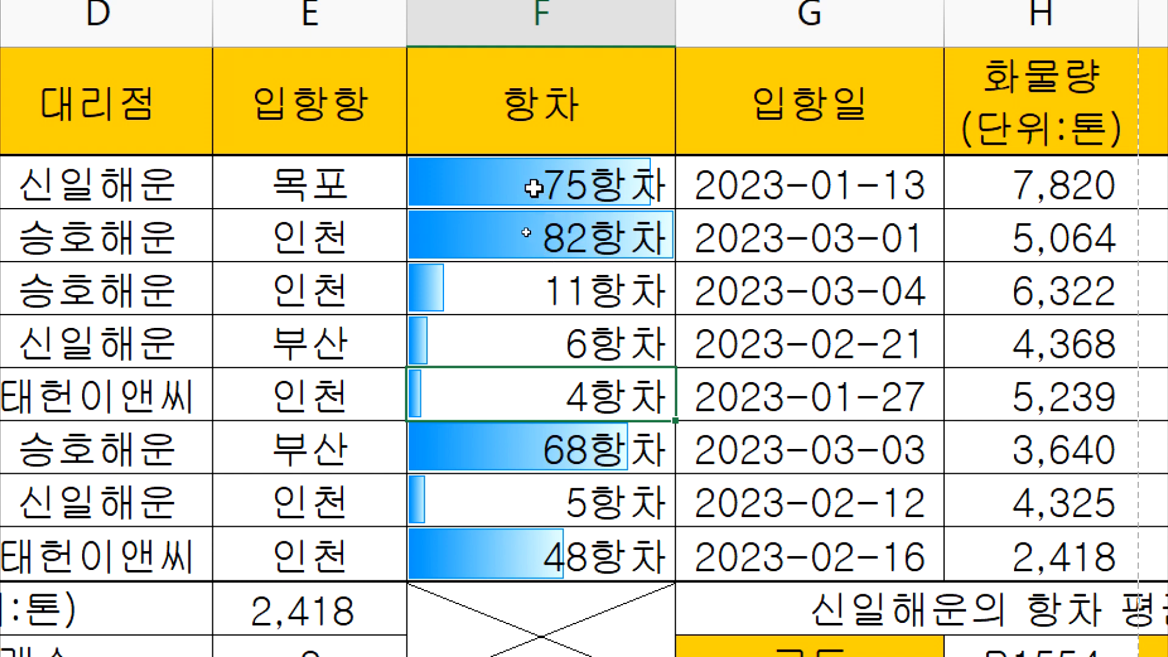
{"action": "left_click_drag", "start_coordinate": [533, 187], "coordinate": [531, 459]}
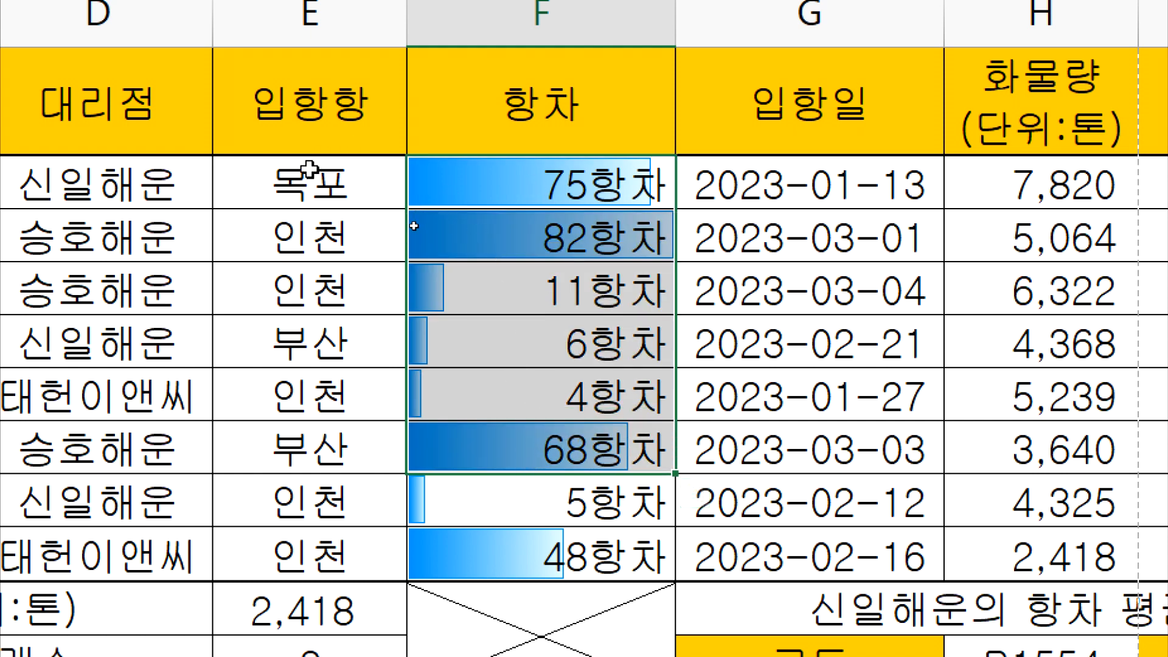
{"action": "left_click", "coordinate": [303, 190]}
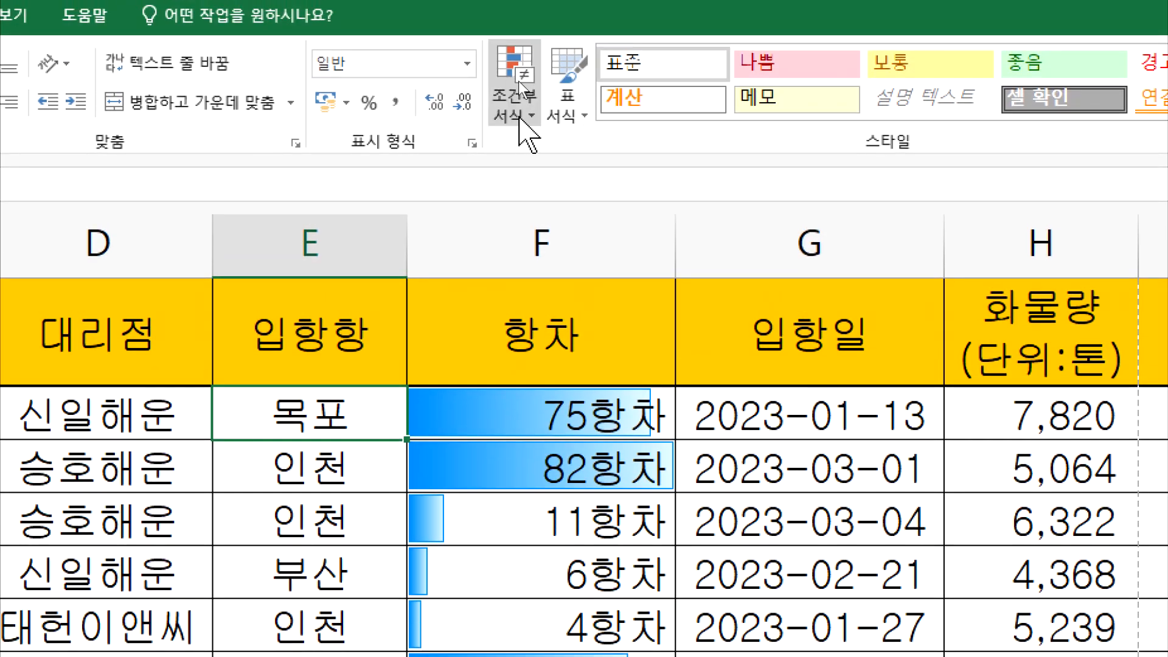
Step: Clear the conditional formatting rules from the entire sheet and select the data rows B5:J12
{"action": "left_click", "coordinate": [516, 85]}
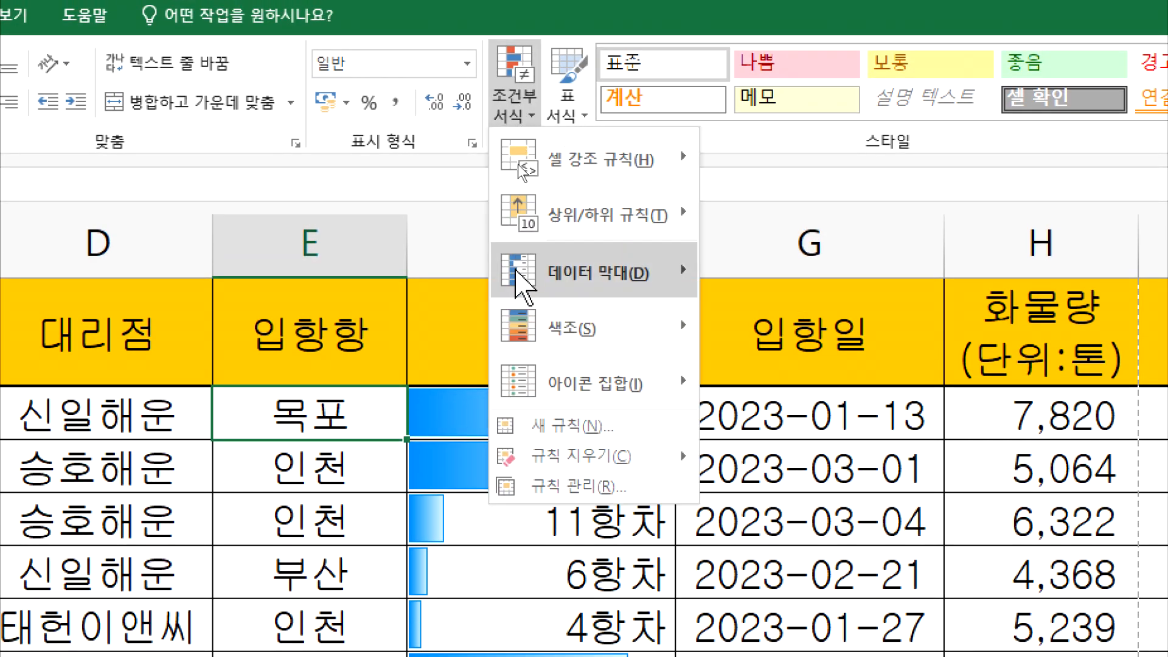
{"action": "mouse_move", "coordinate": [563, 455]}
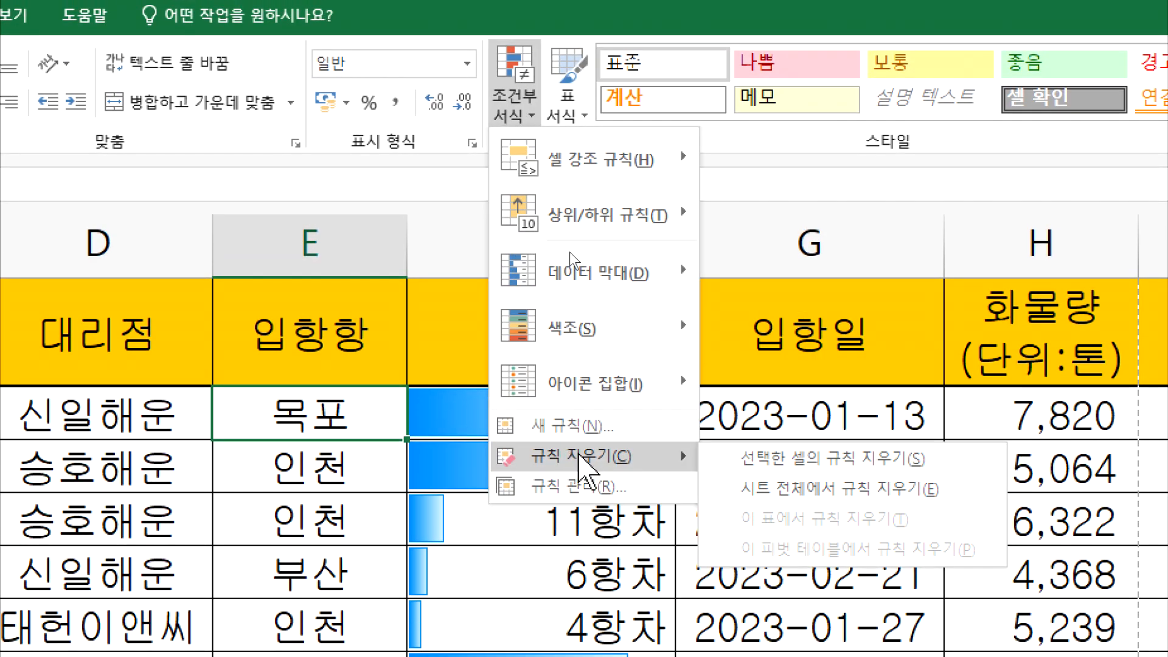
{"action": "left_click", "coordinate": [747, 490]}
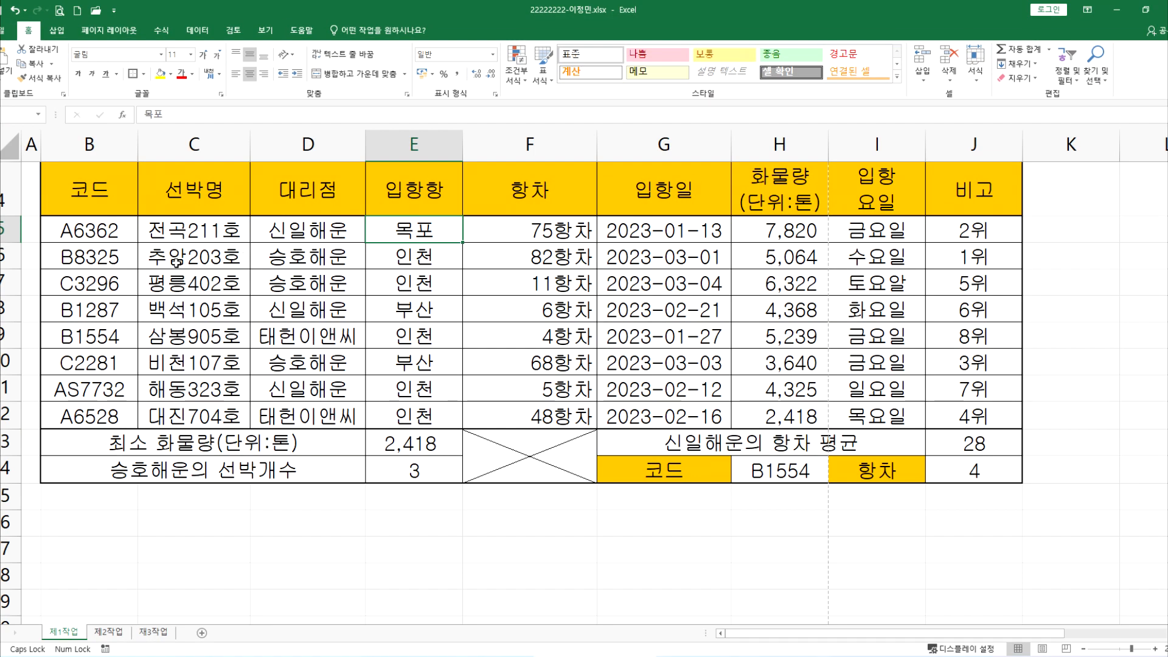
{"action": "left_click_drag", "start_coordinate": [91, 231], "coordinate": [960, 414]}
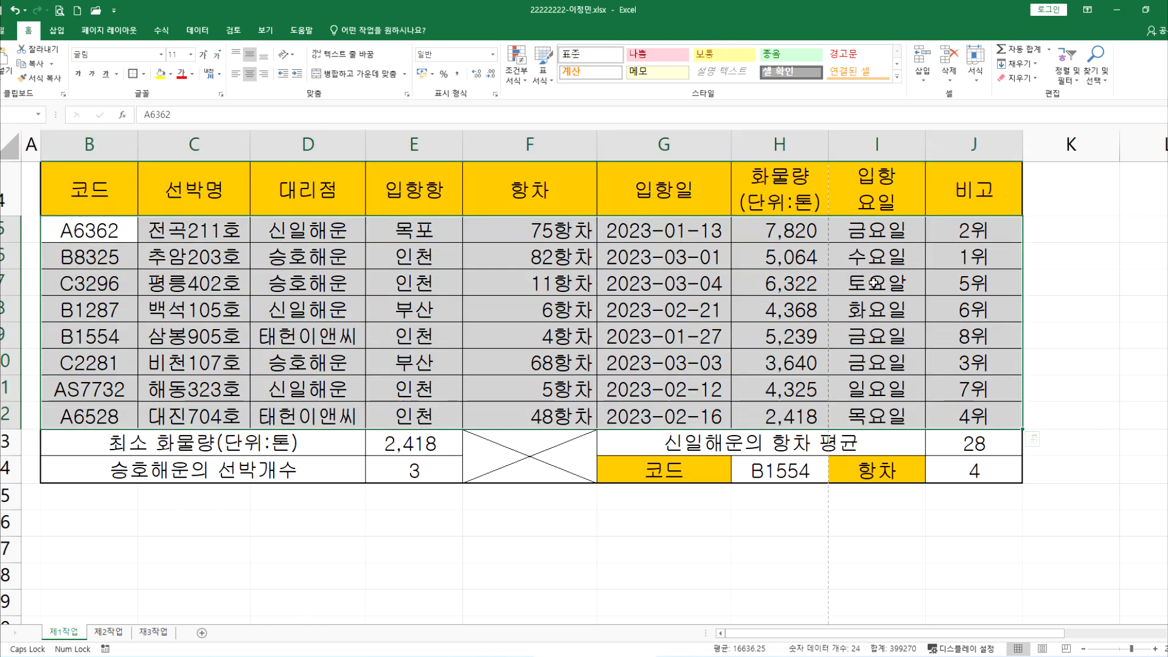
Step: Correct the misspelled Saturday text in the CHOOSE formula of I5 to "토요일"
{"action": "double_click", "coordinate": [882, 232]}
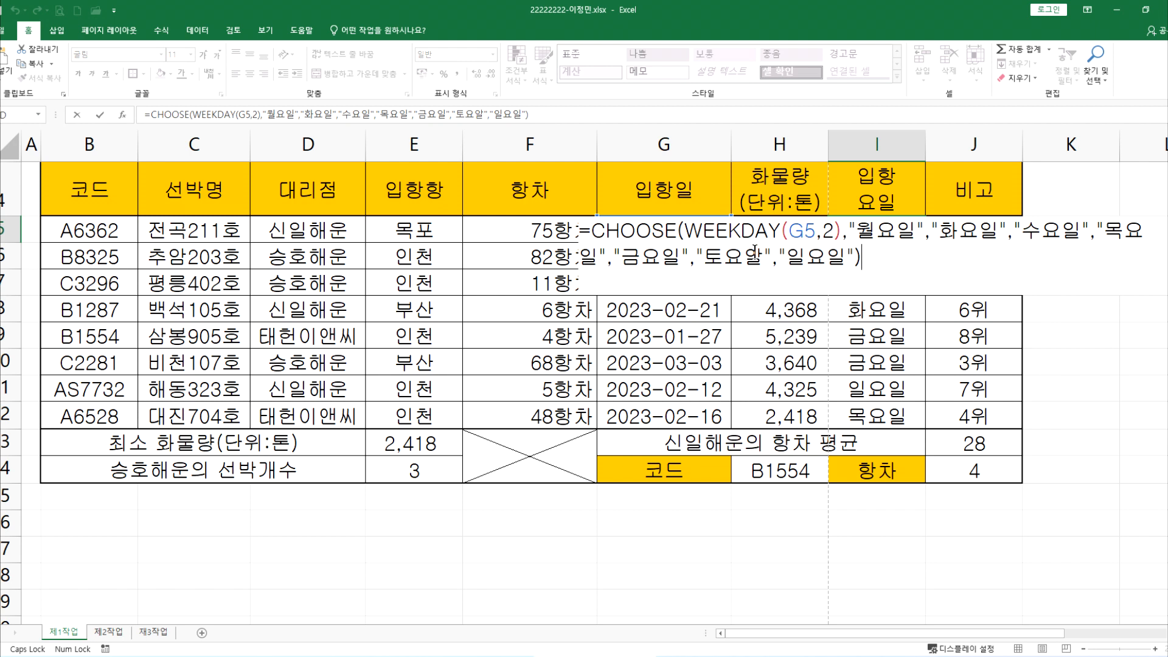
{"action": "left_click", "coordinate": [763, 260]}
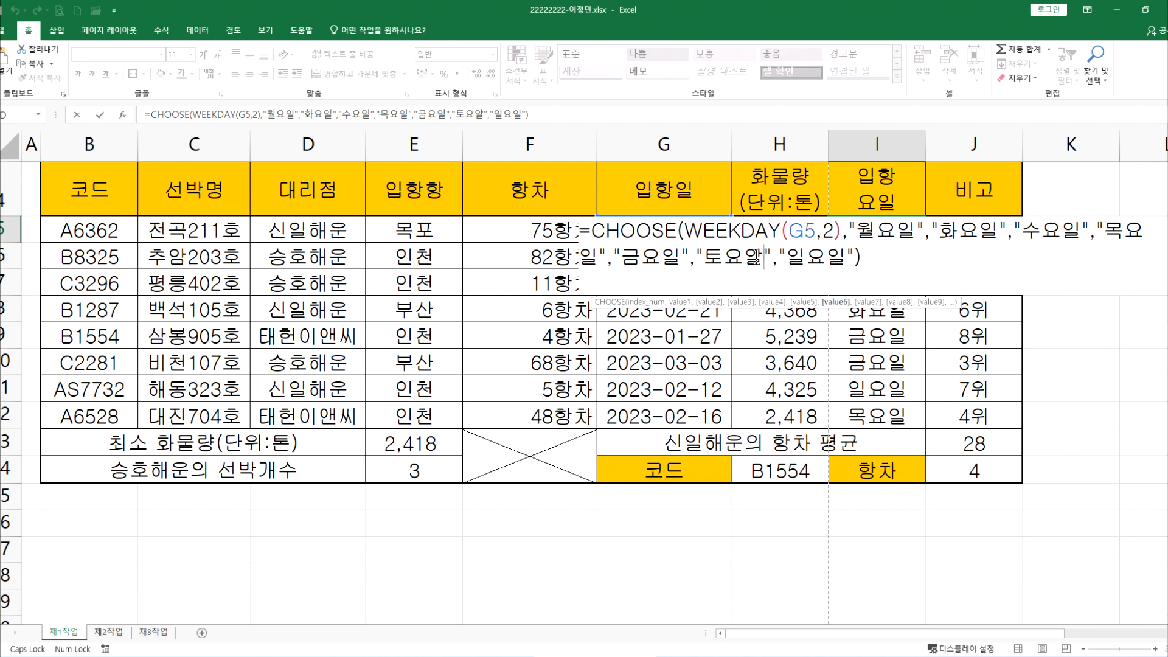
{"action": "left_click_drag", "start_coordinate": [748, 257], "coordinate": [761, 256]}
{"action": "type", "text": "D"}
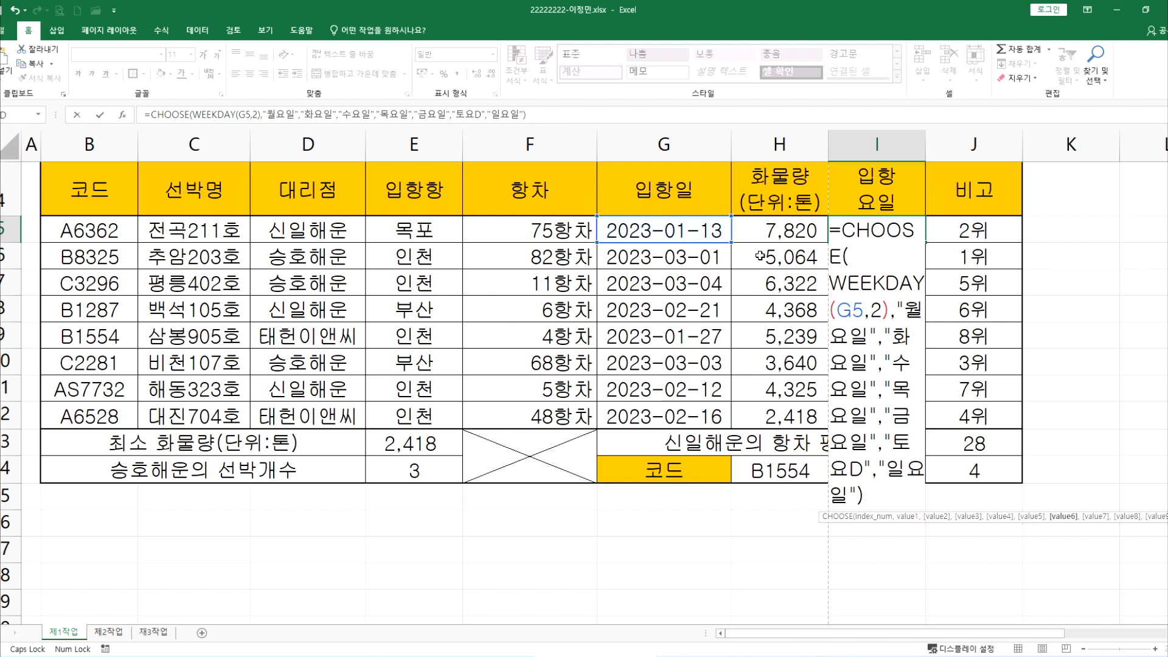
{"action": "key", "text": "BackSpace"}
{"action": "type", "text": "일\""}
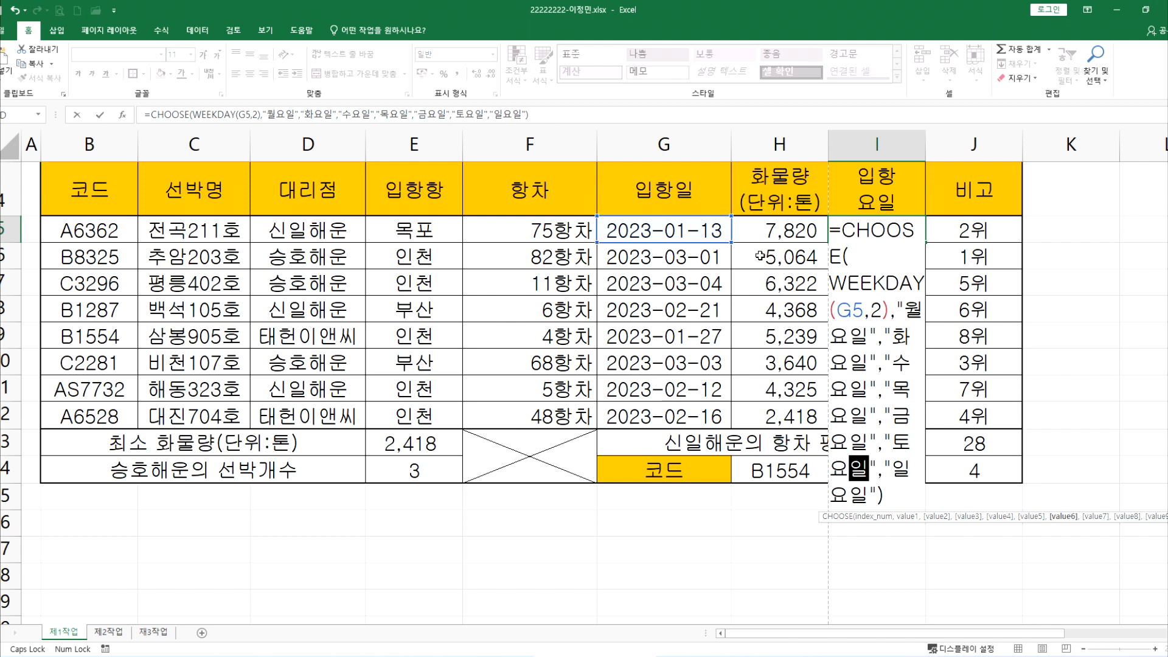
{"action": "key", "text": "BackSpace"}
{"action": "key", "text": "Return"}
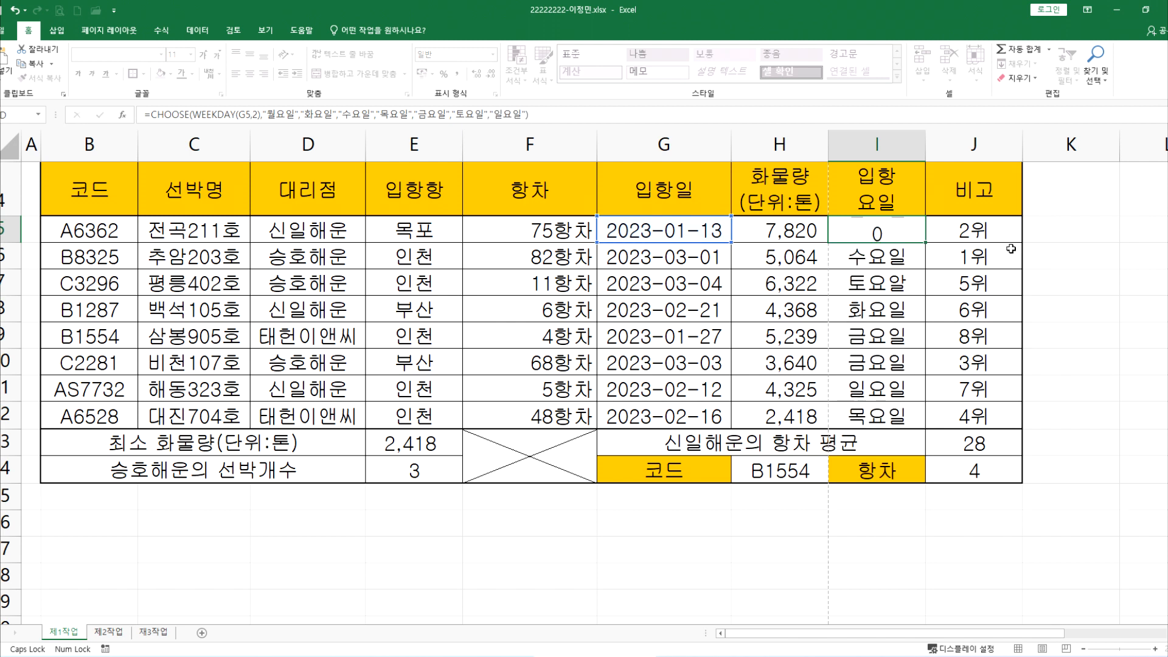
Step: Fill the I5 formula down through I12 without copying the formatting
{"action": "left_click", "coordinate": [906, 232]}
{"action": "left_click_drag", "start_coordinate": [926, 246], "coordinate": [914, 429]}
{"action": "left_click", "coordinate": [932, 447]}
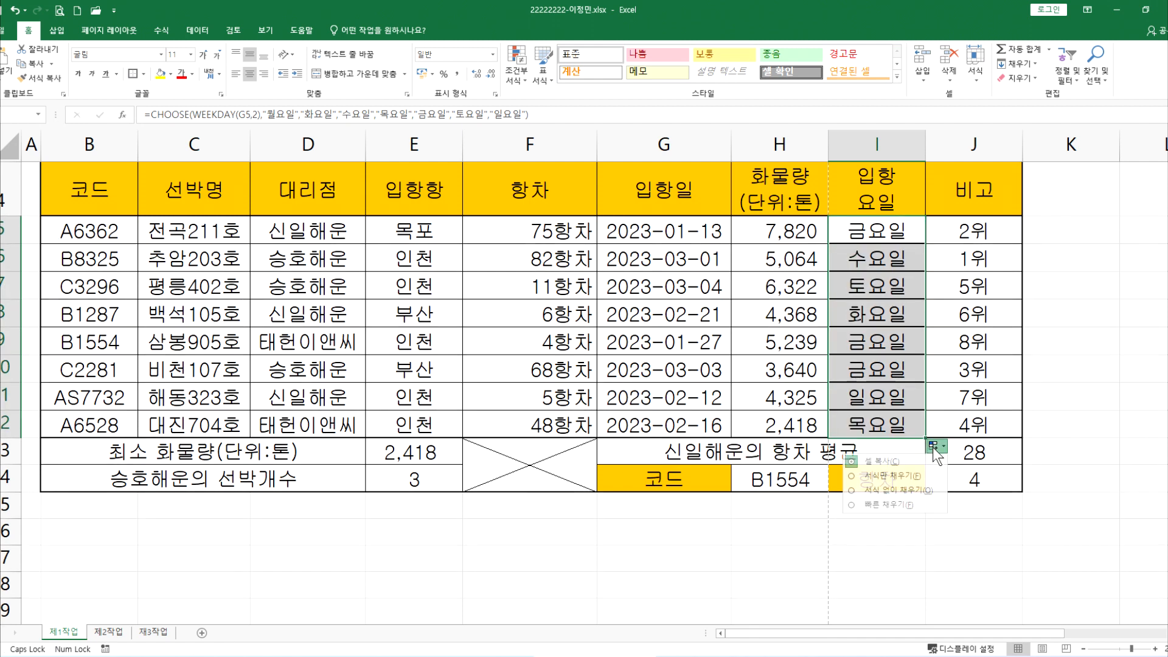
{"action": "left_click", "coordinate": [917, 486]}
Step: Switch to Notepad and correct "토요알" to "토요일" in the last CHOOSE formula of the notes
{"action": "left_click", "coordinate": [486, 656]}
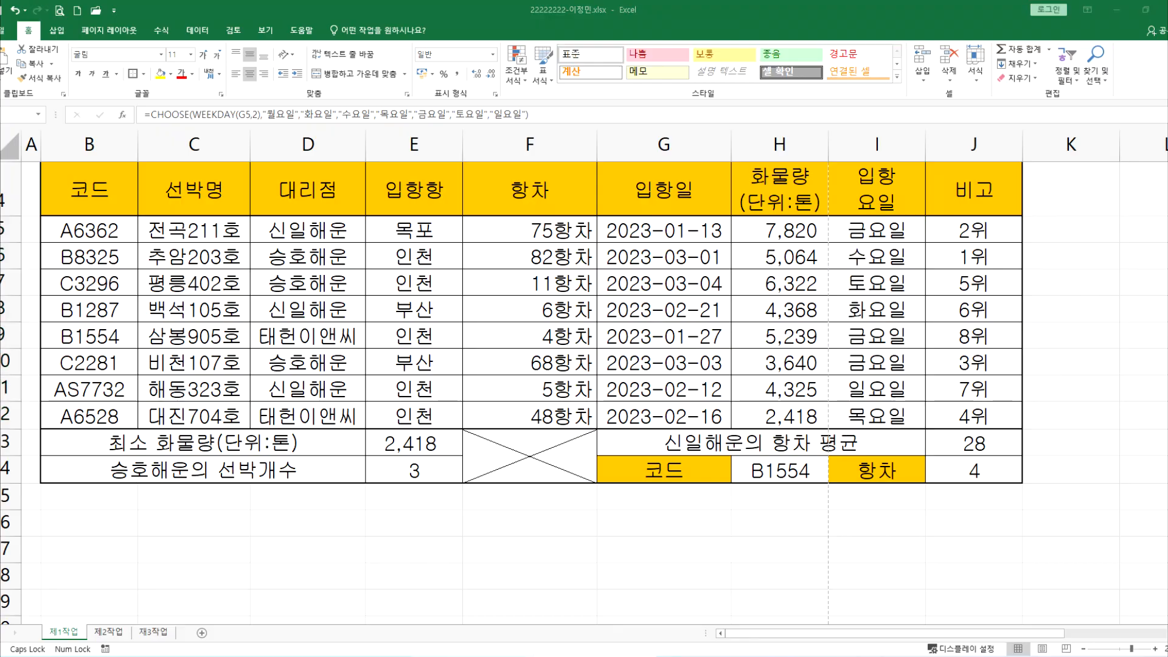
{"action": "scroll", "coordinate": [494, 372], "scroll_direction": "up", "scroll_amount": 6}
{"action": "scroll", "coordinate": [471, 367], "scroll_direction": "up", "scroll_amount": 6}
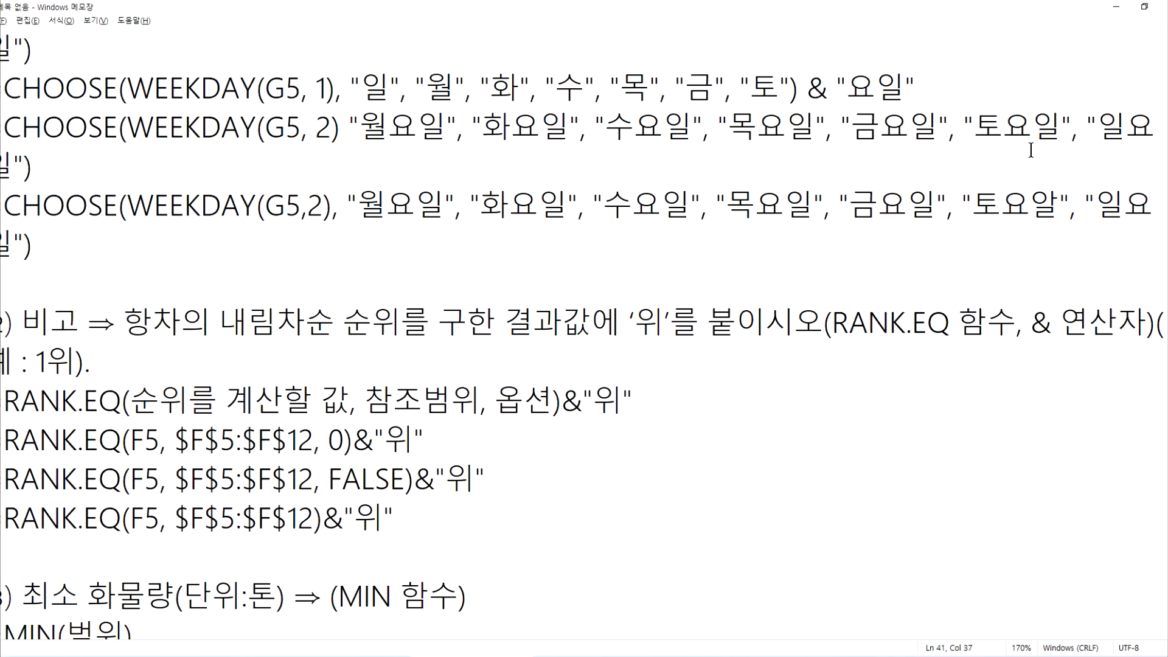
{"action": "left_click_drag", "start_coordinate": [1034, 203], "coordinate": [1051, 207]}
{"action": "type", "text": "일"}
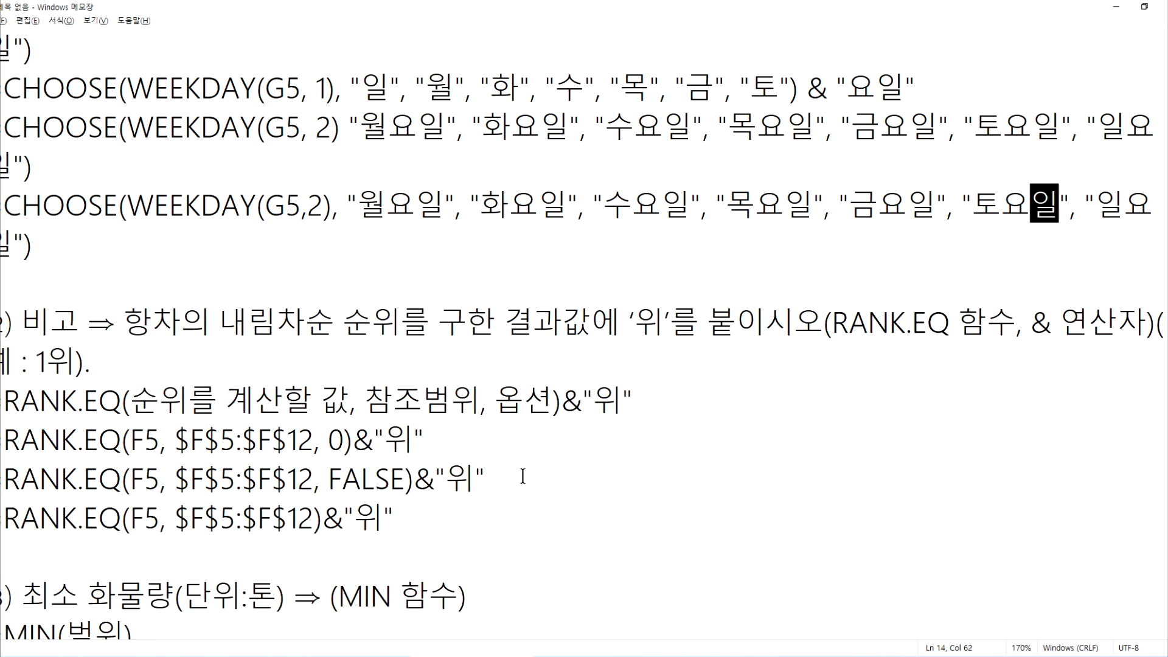
Step: Return to Excel and start a new formula-based conditional formatting rule for the data rows B5:J12
{"action": "left_click", "coordinate": [464, 655]}
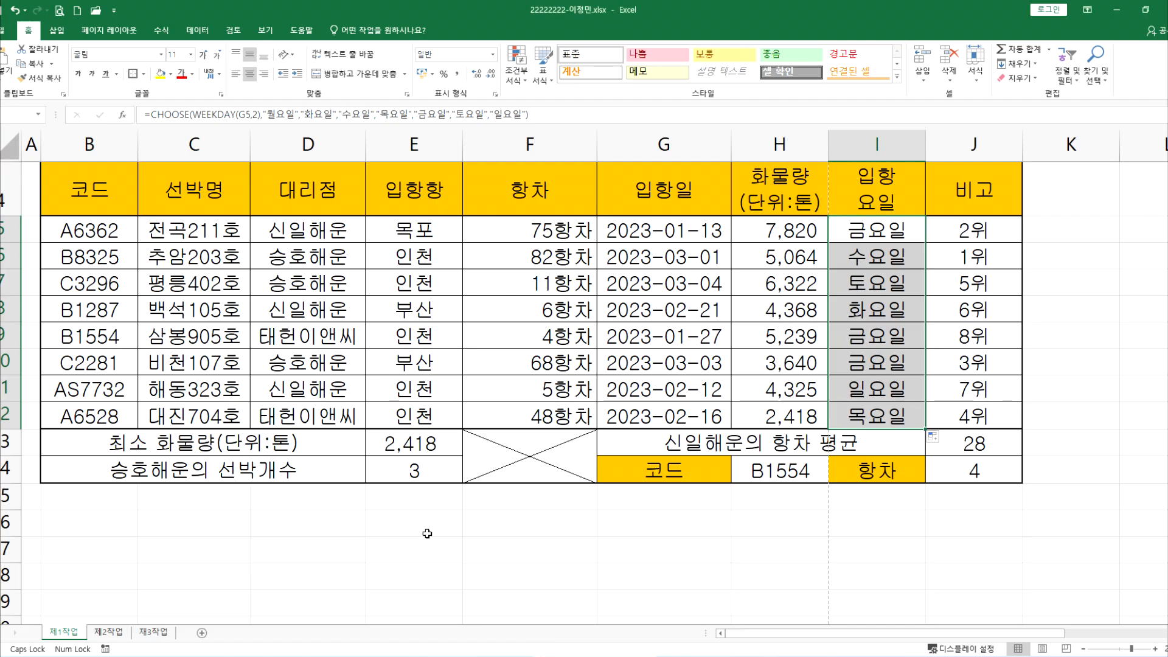
{"action": "left_click_drag", "start_coordinate": [87, 230], "coordinate": [970, 414]}
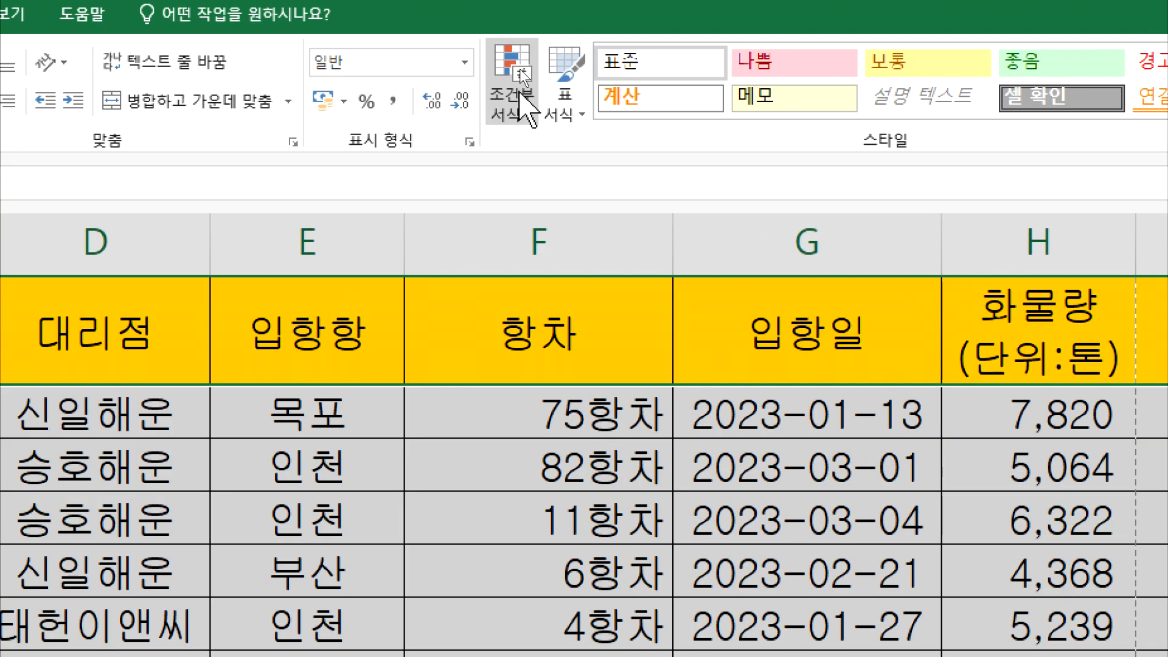
{"action": "left_click", "coordinate": [523, 104]}
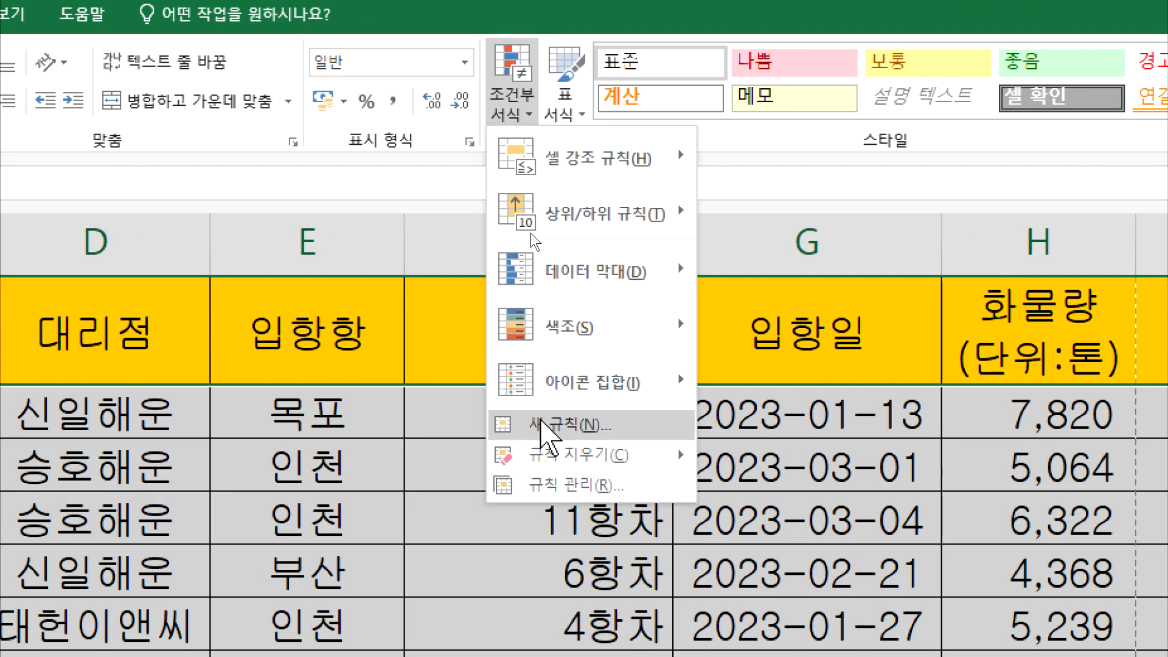
{"action": "left_click", "coordinate": [566, 425]}
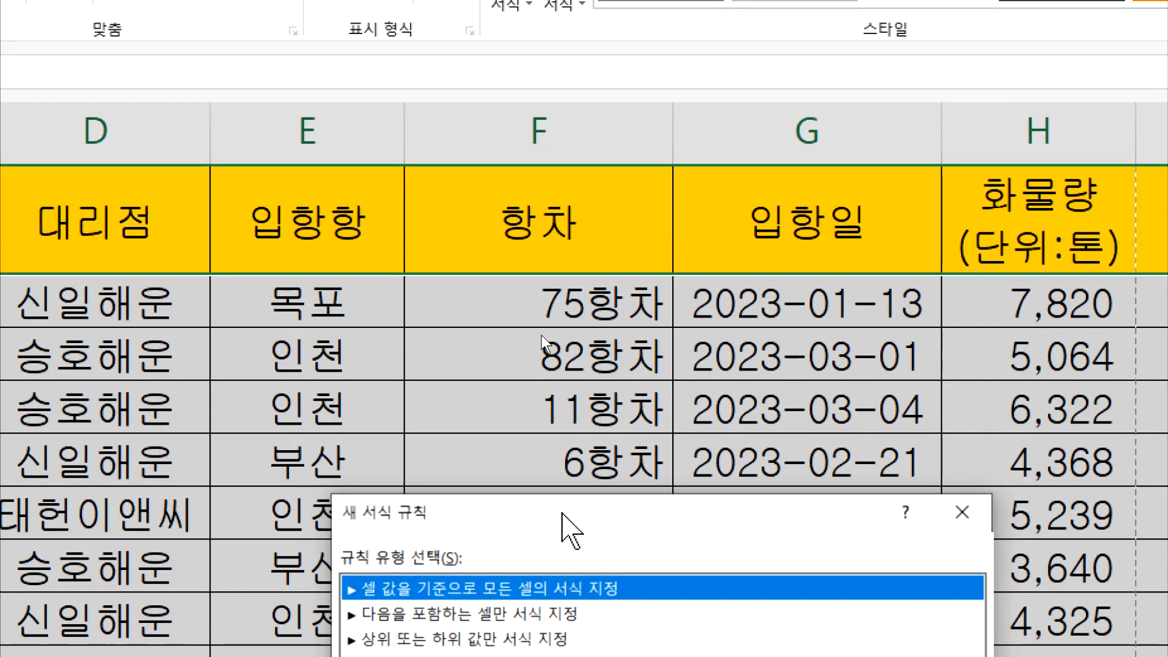
{"action": "left_click_drag", "start_coordinate": [562, 514], "coordinate": [913, 143]}
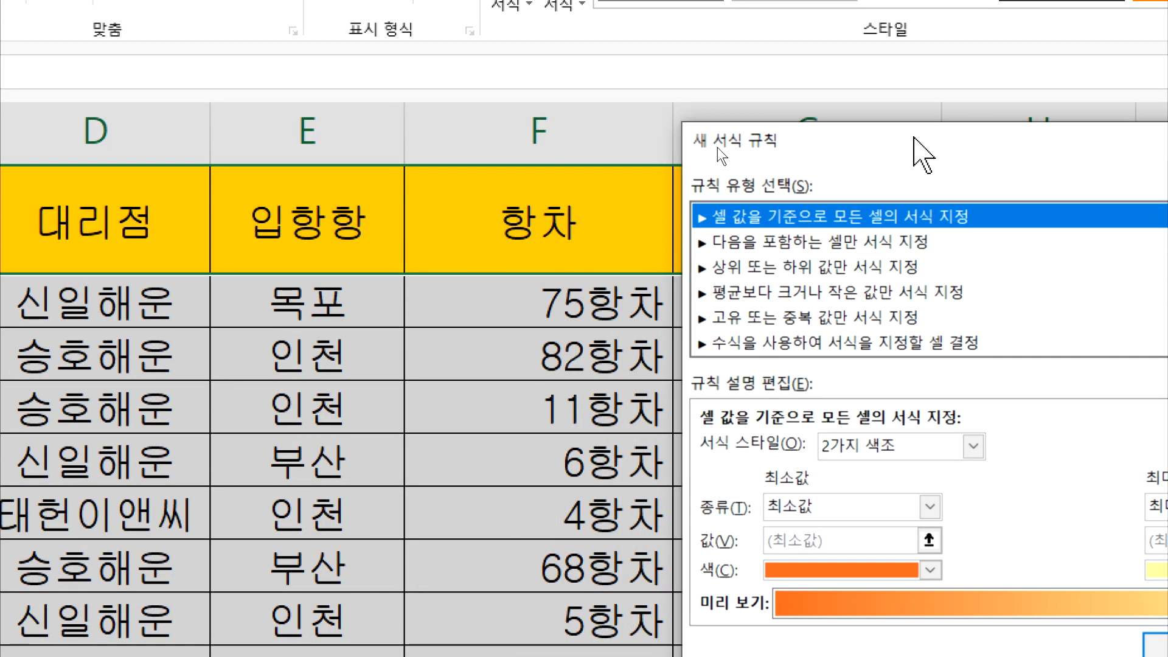
{"action": "left_click", "coordinate": [756, 343]}
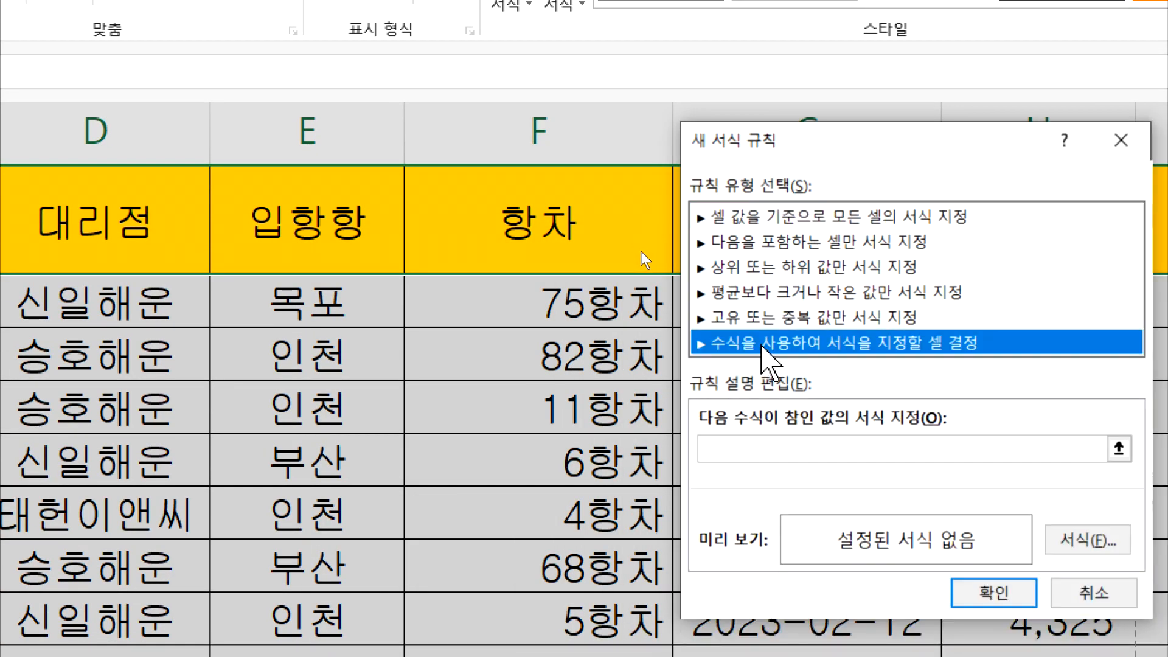
Step: Enter =$F5<=10 as the rule's formula, locking only the column of the 항차 reference, and select the formula text for copying
{"action": "left_click", "coordinate": [740, 449]}
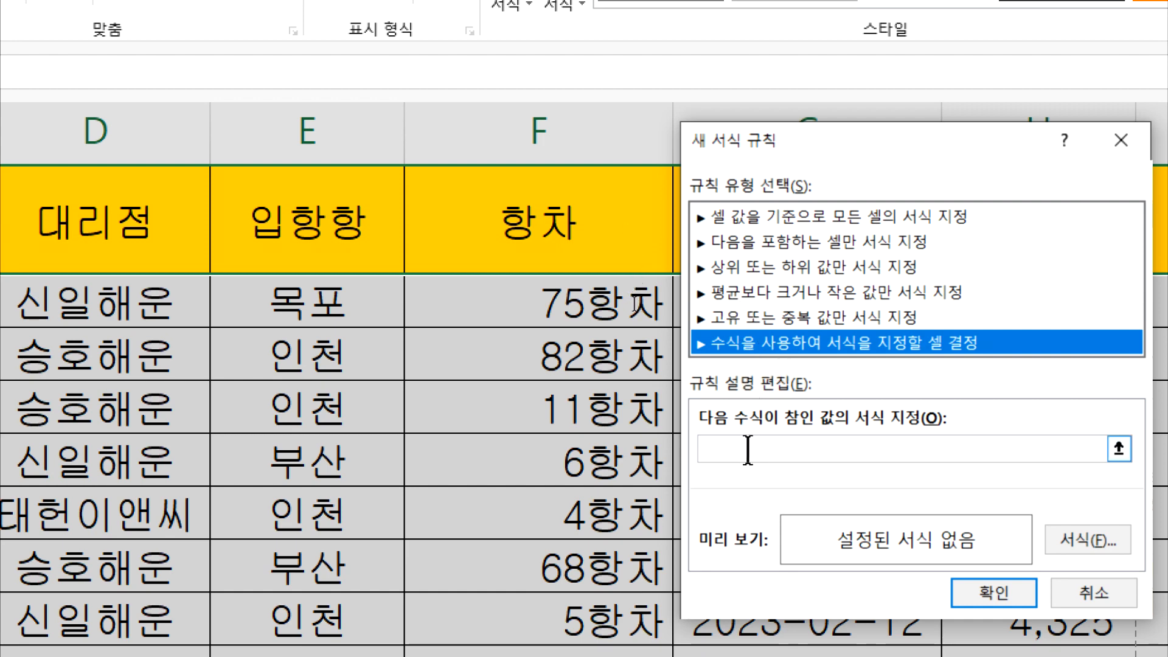
{"action": "left_click", "coordinate": [751, 450]}
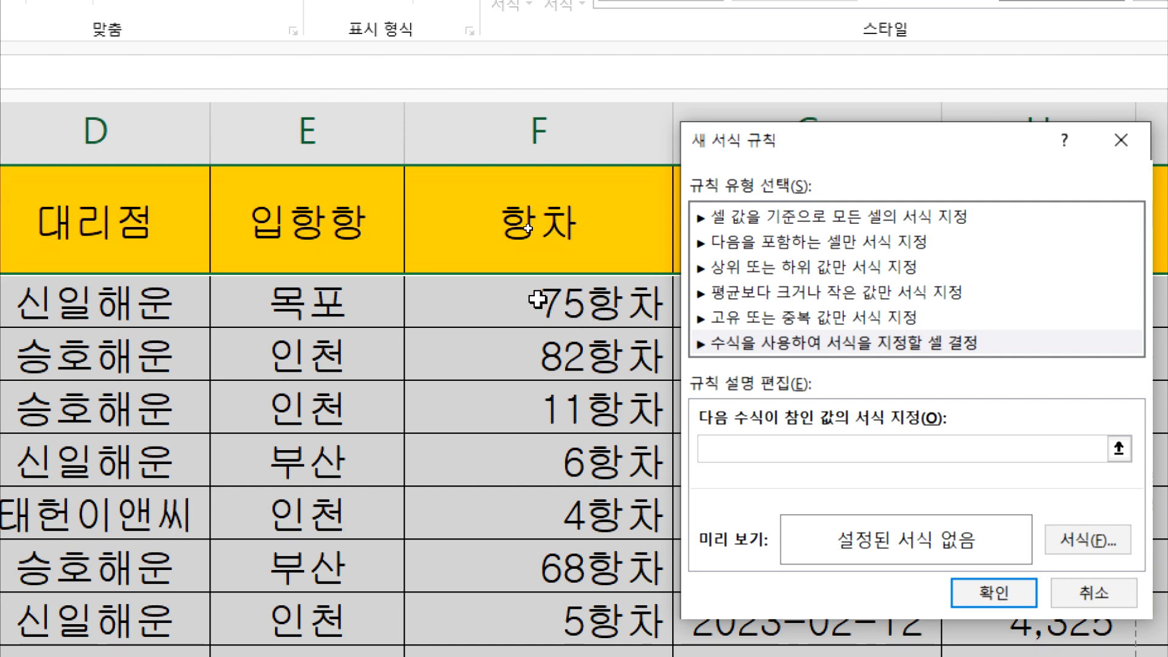
{"action": "left_click", "coordinate": [482, 297]}
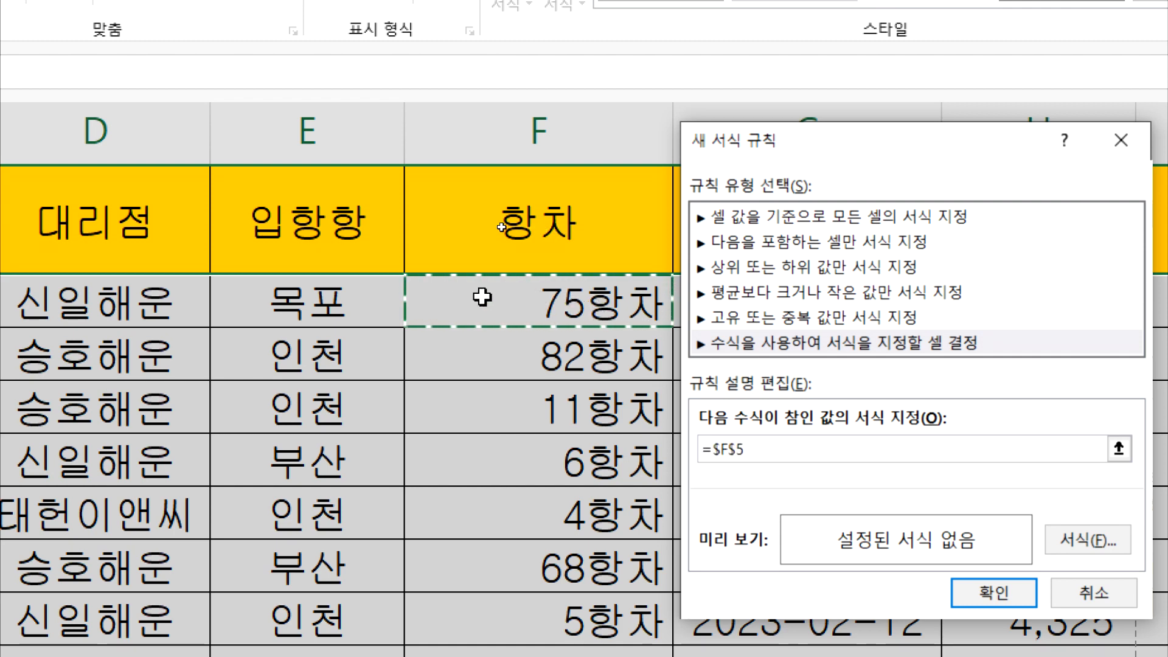
{"action": "key", "text": "F4"}
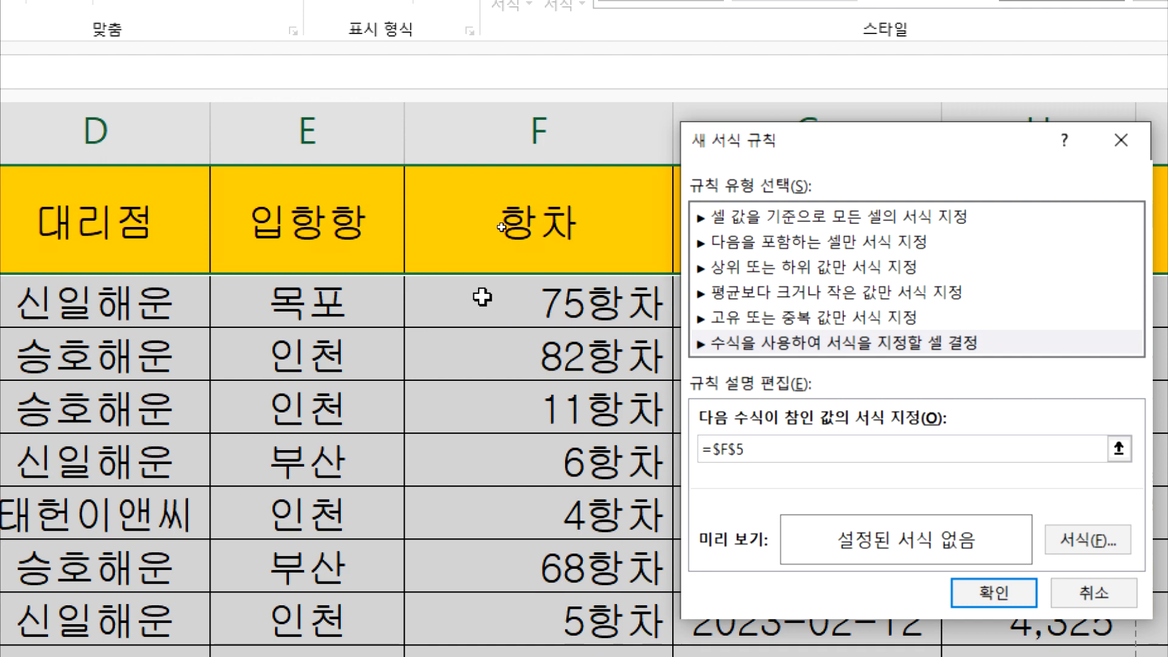
{"action": "key", "text": "F4"}
{"action": "type", "text": "<=10"}
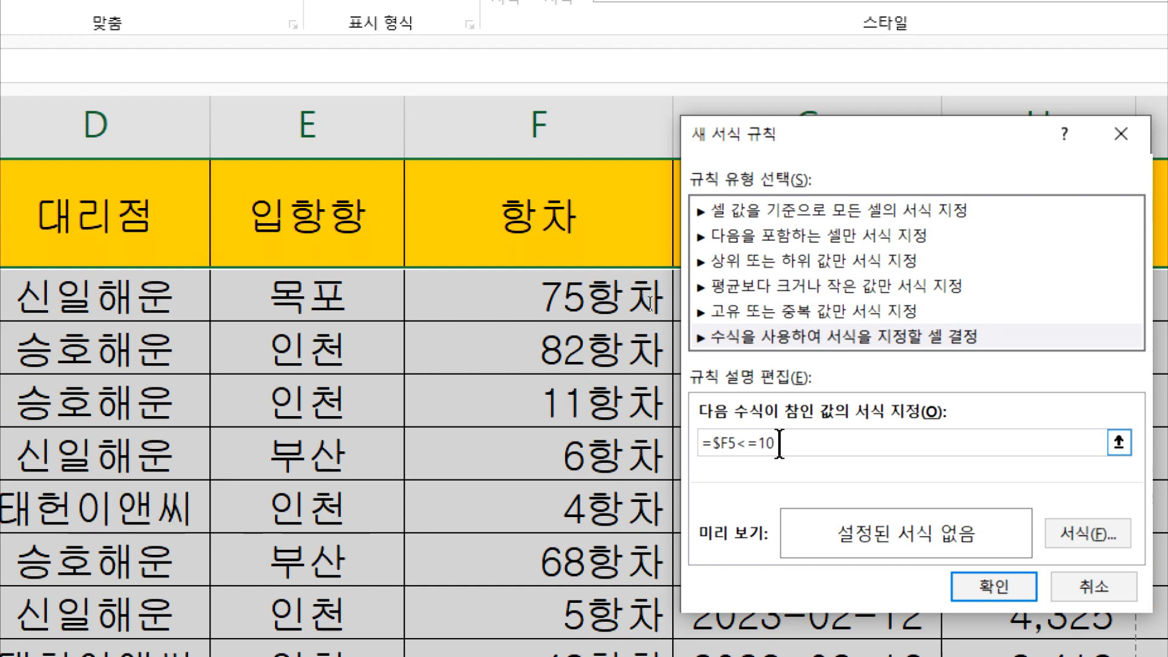
{"action": "left_click_drag", "start_coordinate": [782, 443], "coordinate": [698, 443]}
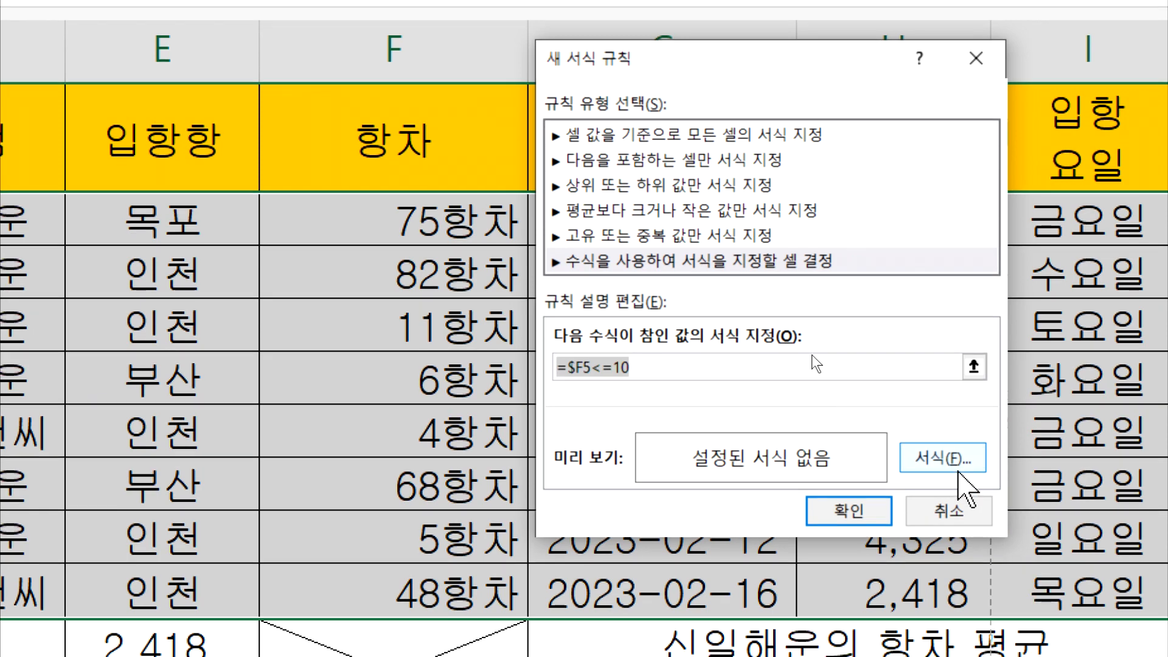
Step: Set the rule's font format to the standard blue colour and bold (굵게), and apply the rule
{"action": "left_click", "coordinate": [1094, 538]}
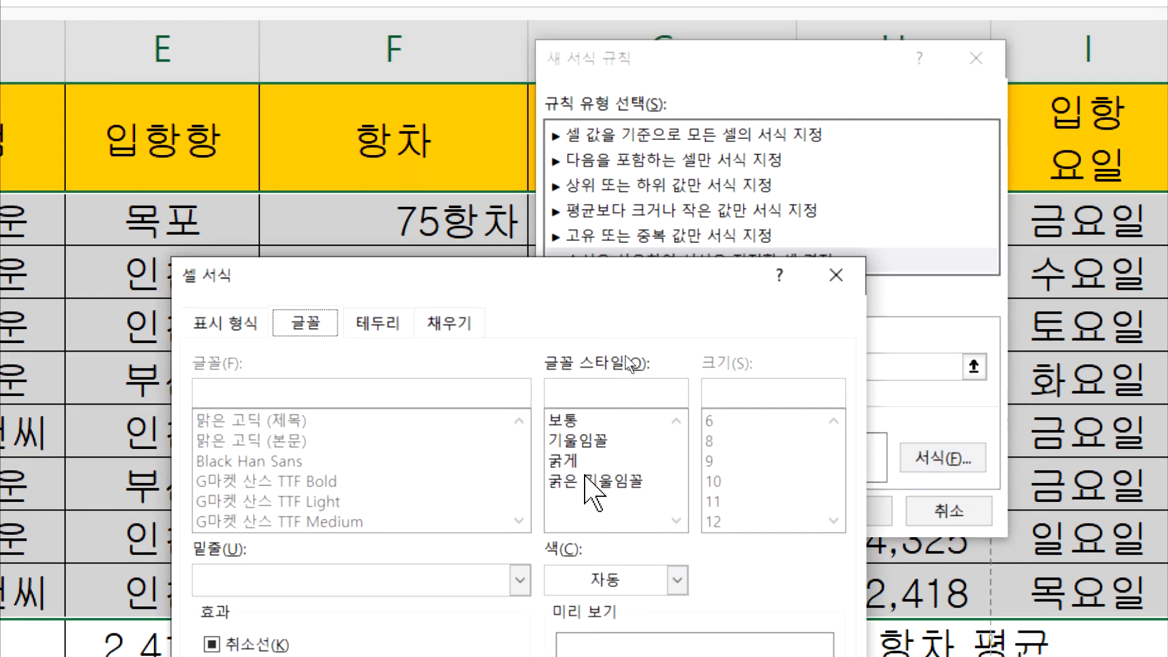
{"action": "left_click_drag", "start_coordinate": [632, 261], "coordinate": [770, 55]}
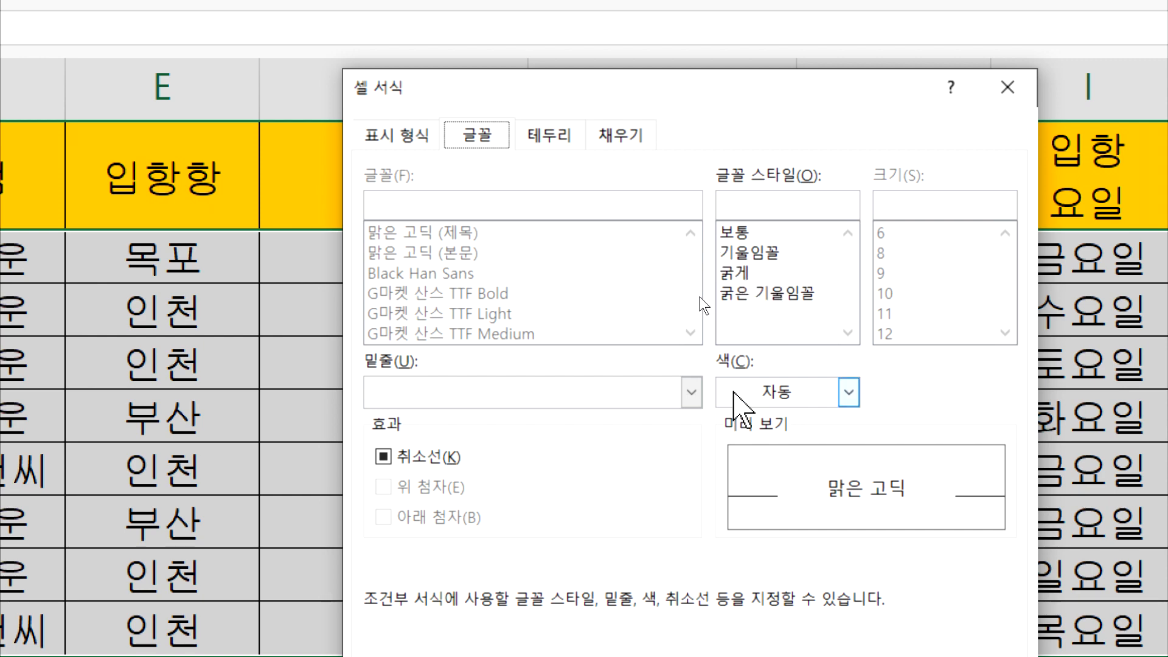
{"action": "left_click", "coordinate": [736, 392]}
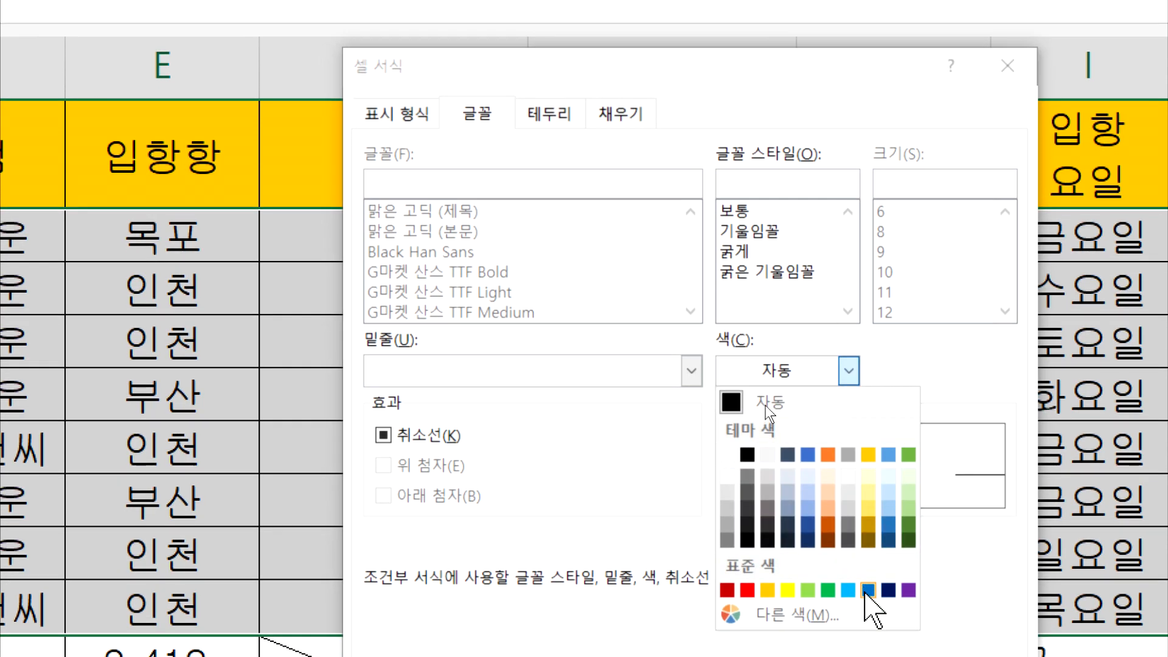
{"action": "left_click", "coordinate": [868, 590]}
{"action": "left_click", "coordinate": [733, 251]}
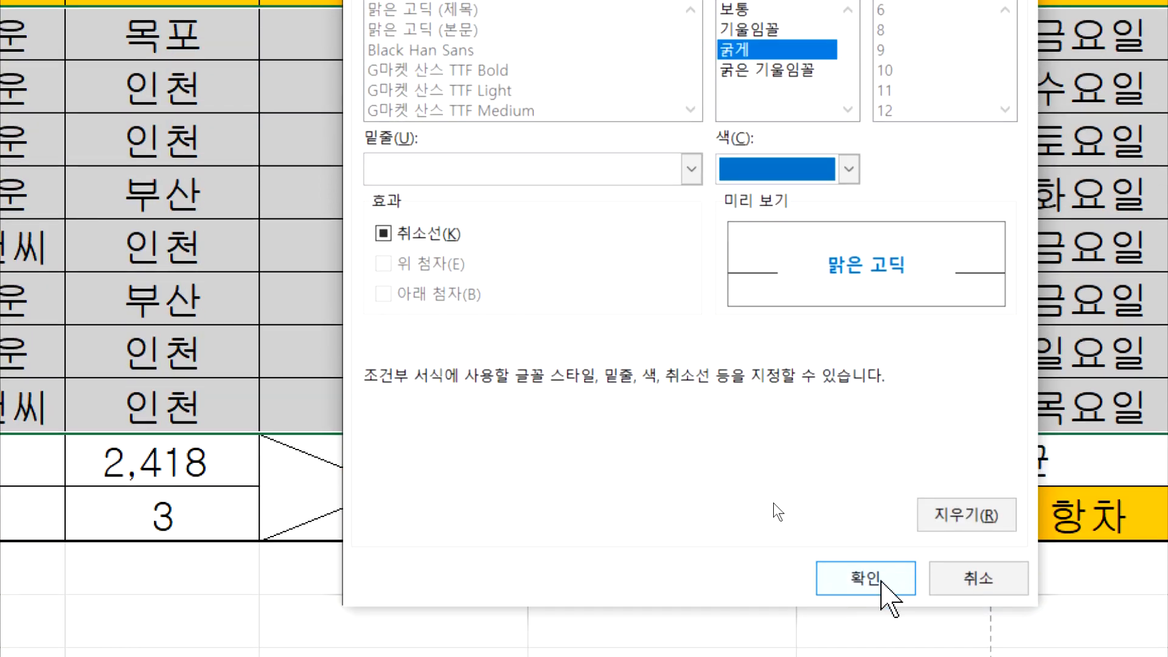
{"action": "left_click", "coordinate": [882, 574]}
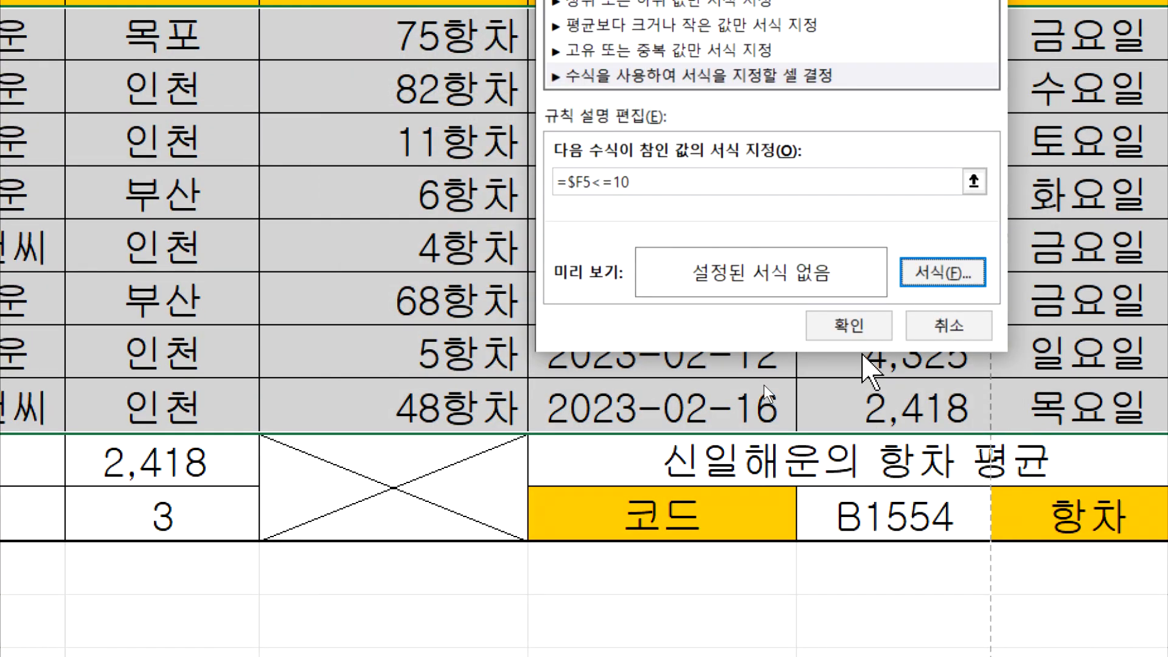
{"action": "left_click", "coordinate": [864, 326]}
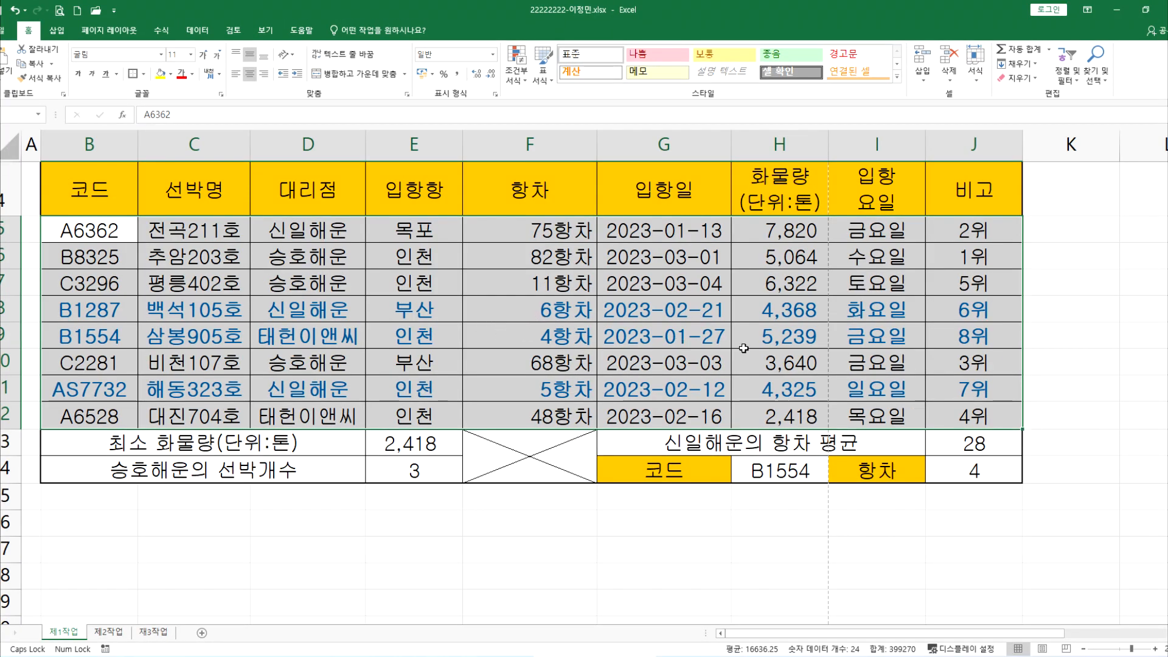
Step: Switch to Notepad, paste the formula =$F5<=10 below question 7 and highlight its $F5 reference
{"action": "left_click", "coordinate": [419, 655]}
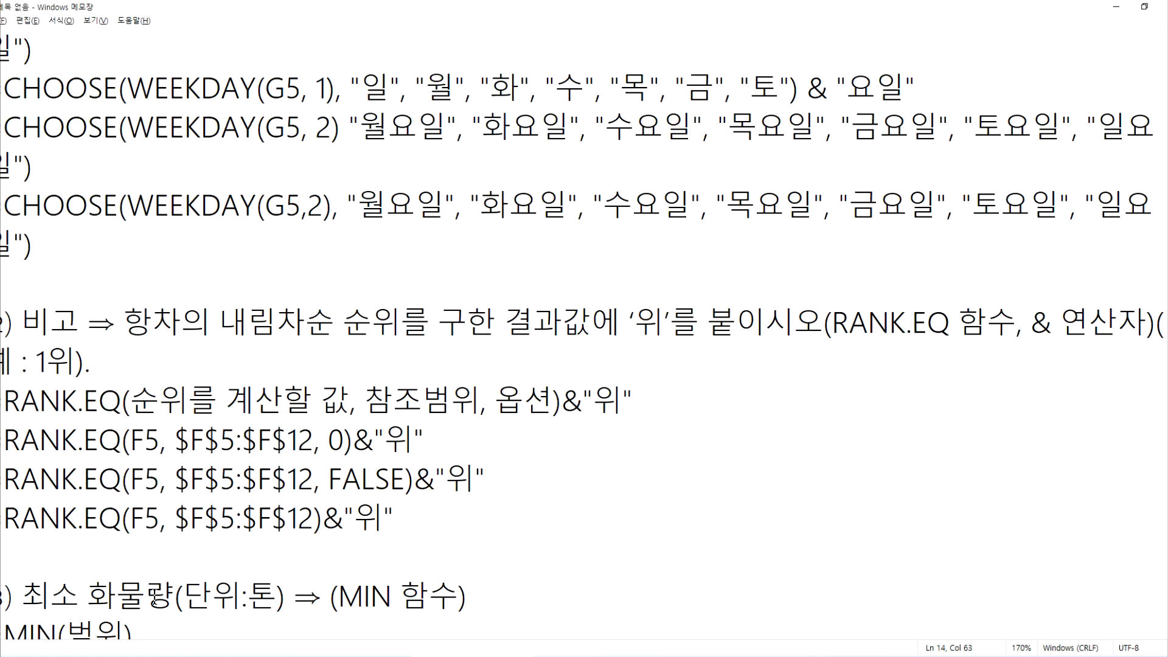
{"action": "scroll", "coordinate": [155, 599], "scroll_direction": "down", "scroll_amount": 8}
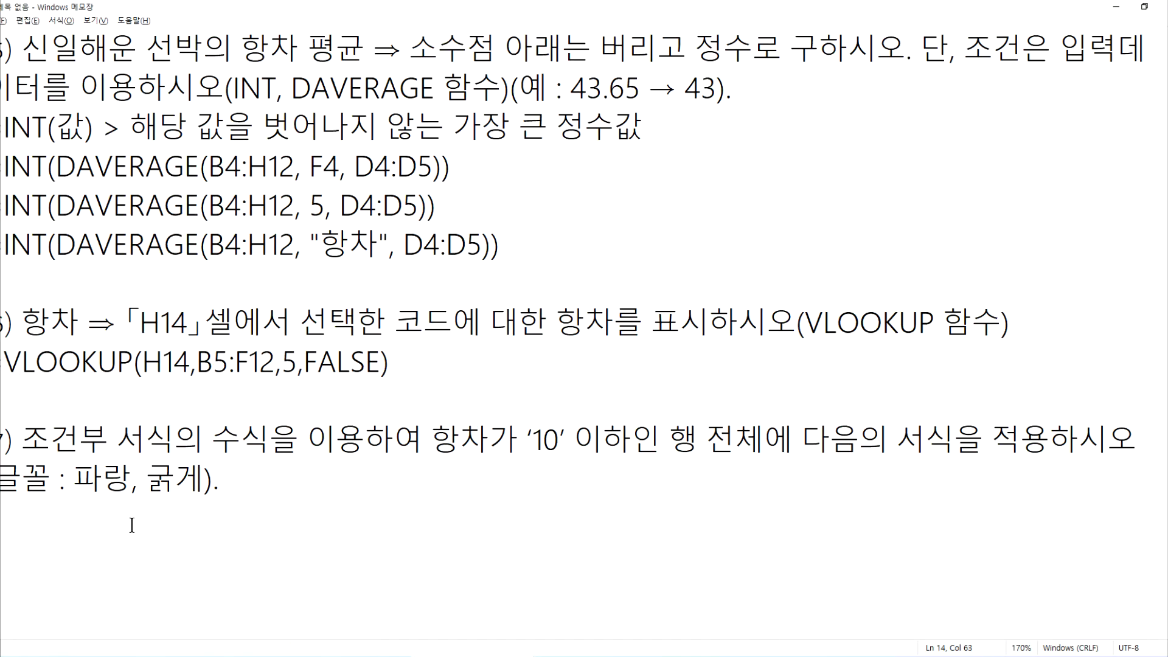
{"action": "key", "text": "ctrl+v"}
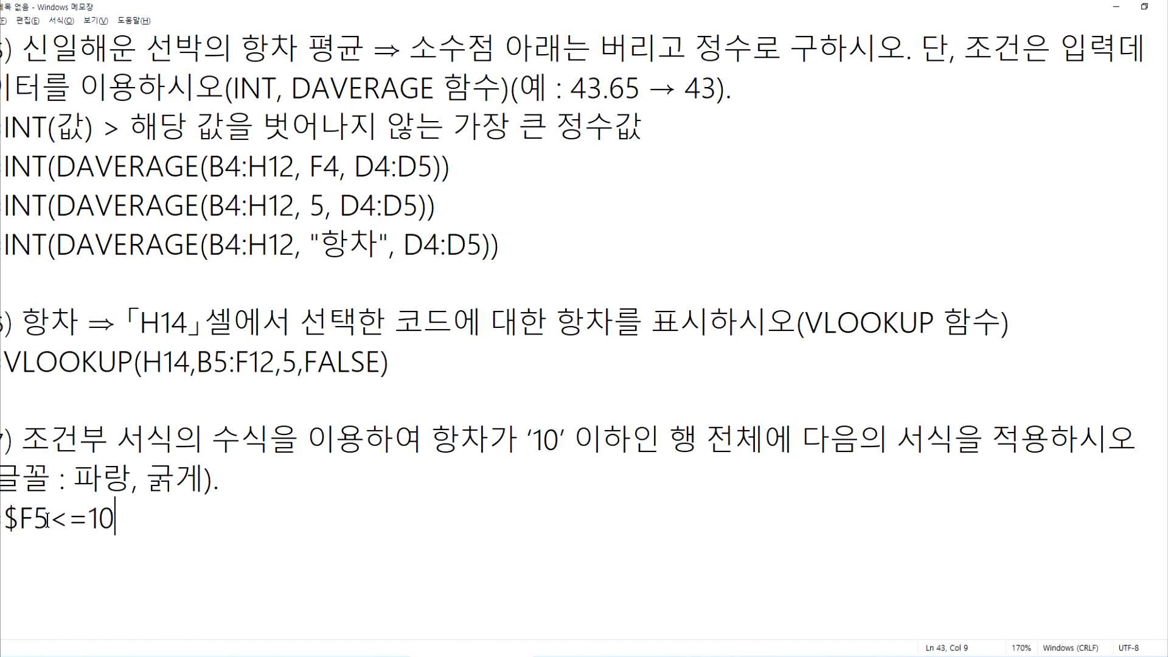
{"action": "left_click_drag", "start_coordinate": [49, 521], "coordinate": [3, 517]}
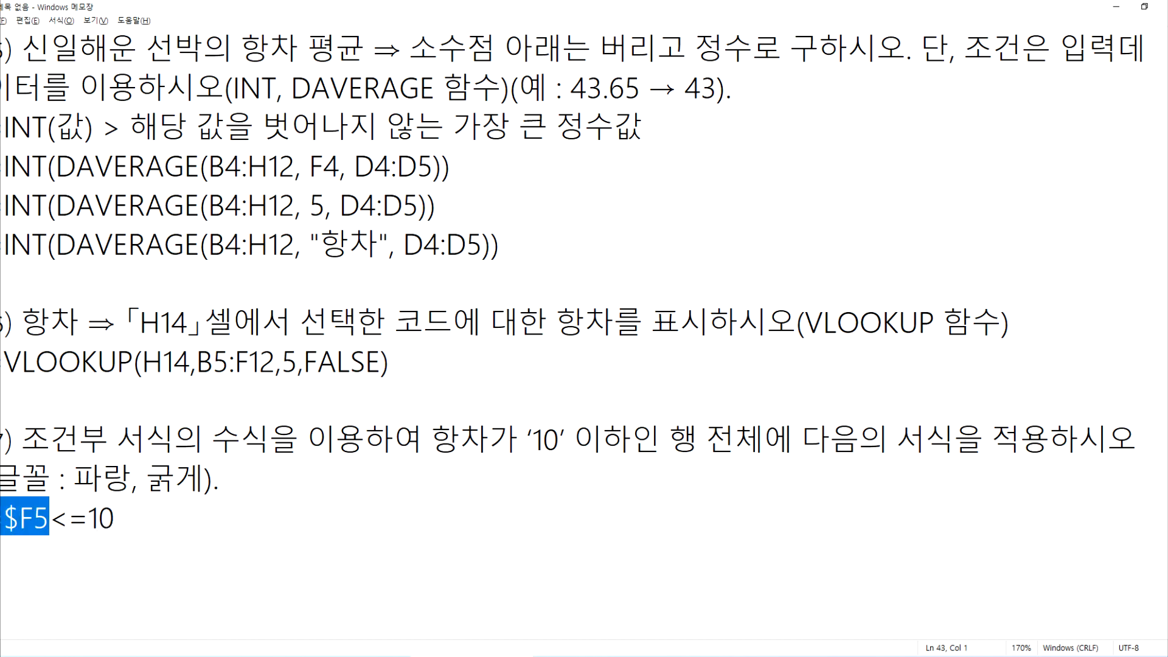
Step: Duplicate the =$F5<=10 line below question 7 and change the upper copy's reference to the fully absolute $F$5
{"action": "triple_click", "coordinate": [3, 517]}
{"action": "key", "text": "ctrl+c"}
{"action": "key", "text": "ctrl+v"}
{"action": "key", "text": "ctrl+v"}
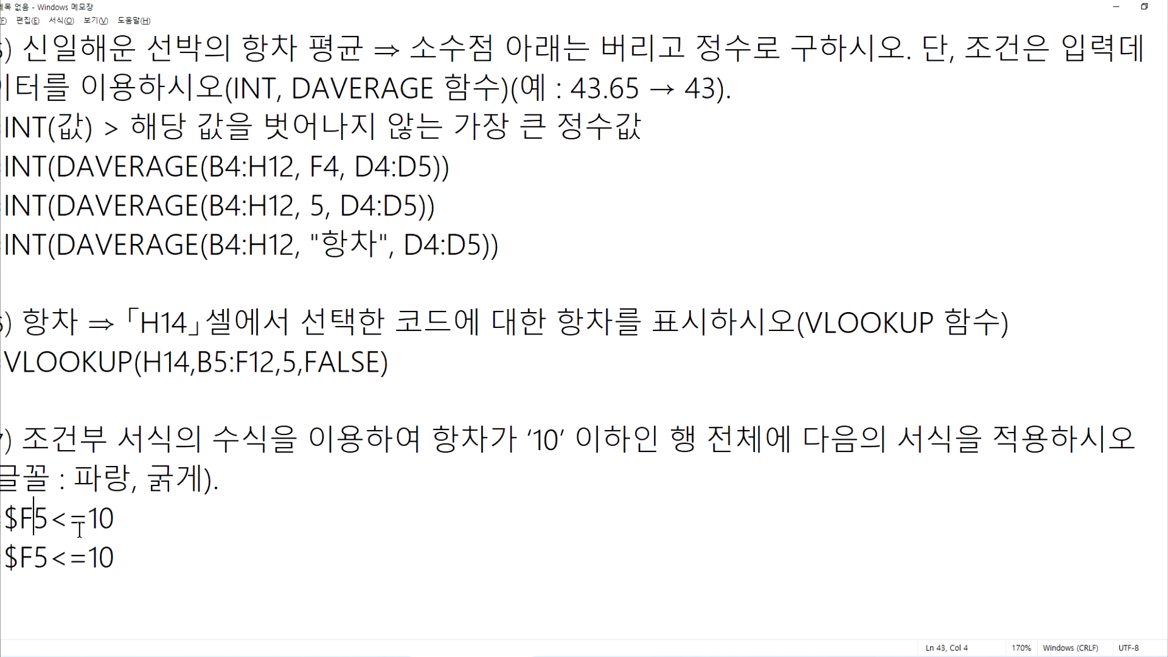
{"action": "type", "text": "$"}
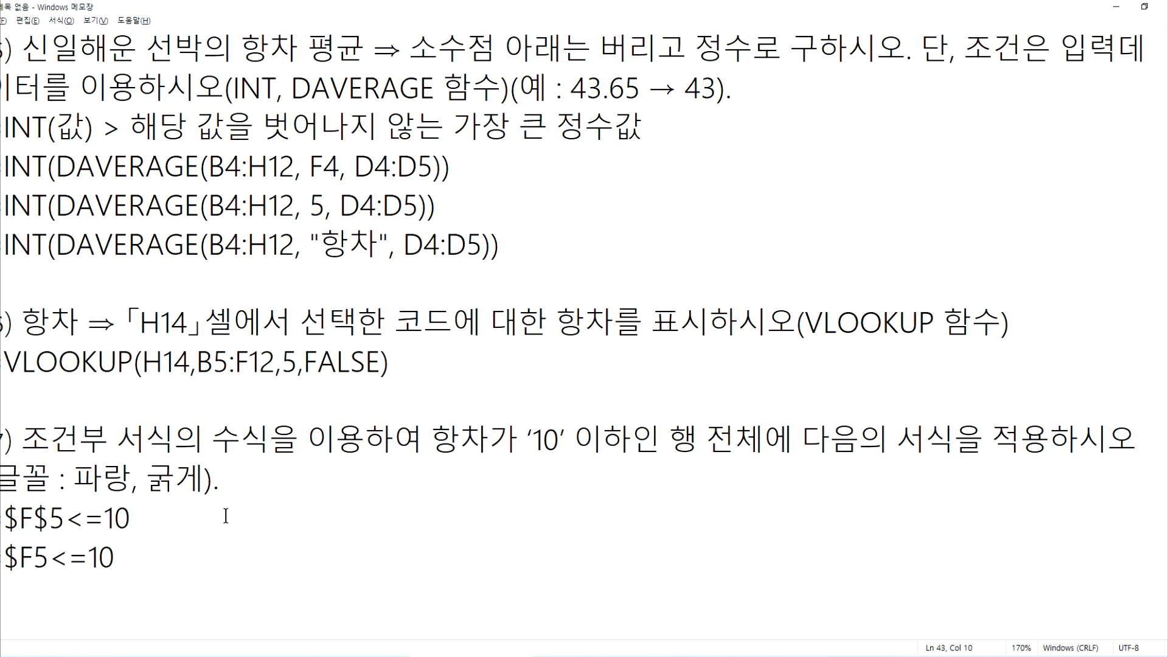
Step: Replace the <=10 after =$F$5 in the upper line with the note "> F4키를 2회 눌러서"
{"action": "key", "text": "Left"}
{"action": "key", "text": "Left"}
{"action": "key", "text": "shift+End"}
{"action": "key", "text": "Delete"}
{"action": "type", "text": "> f"}
{"action": "key", "text": "BackSpace"}
{"action": "type", "text": "F4키를 ㅈ호"}
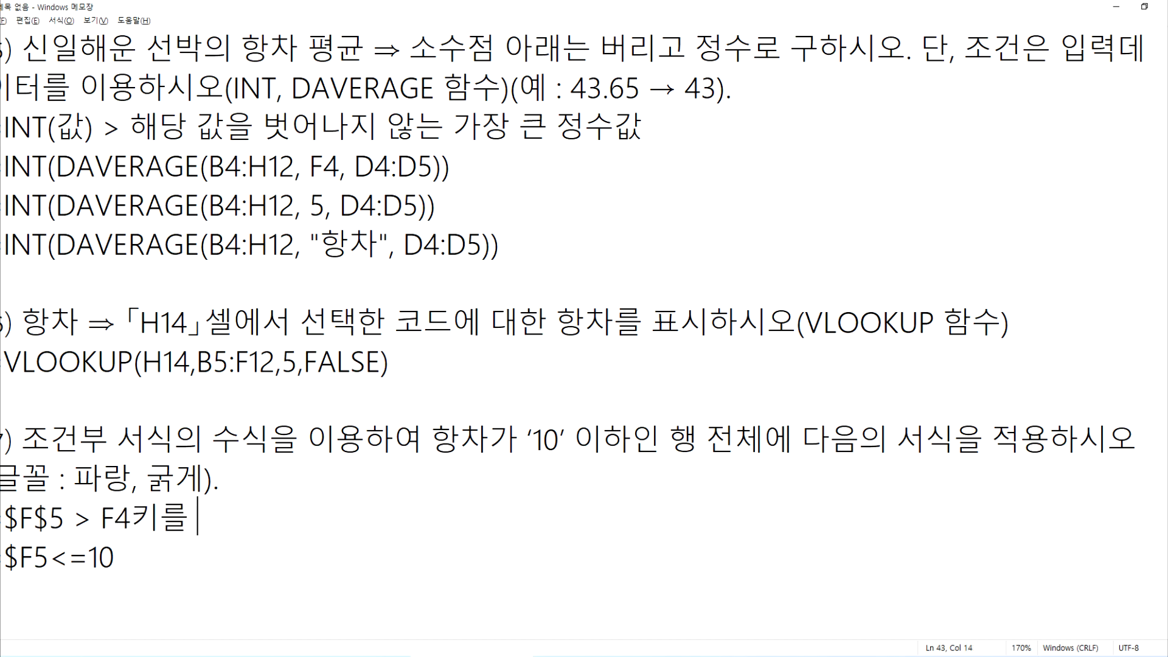
{"action": "key", "text": "BackSpace"}
{"action": "key", "text": "BackSpace"}
{"action": "key", "text": "BackSpace"}
{"action": "type", "text": "2회 눌러서"}
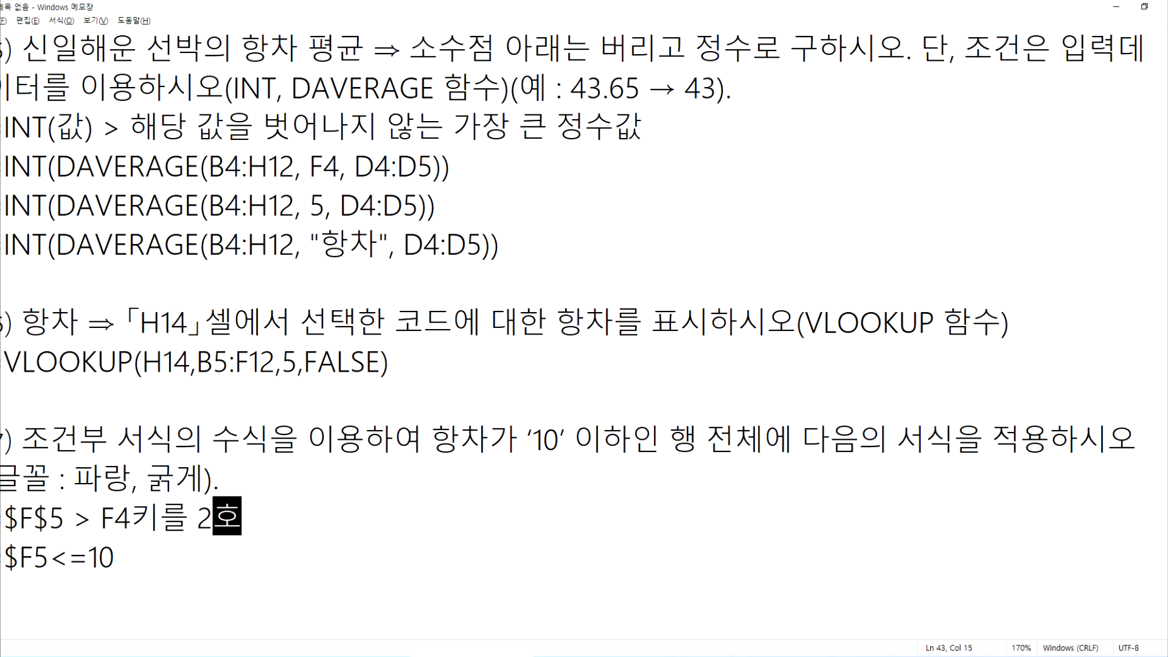
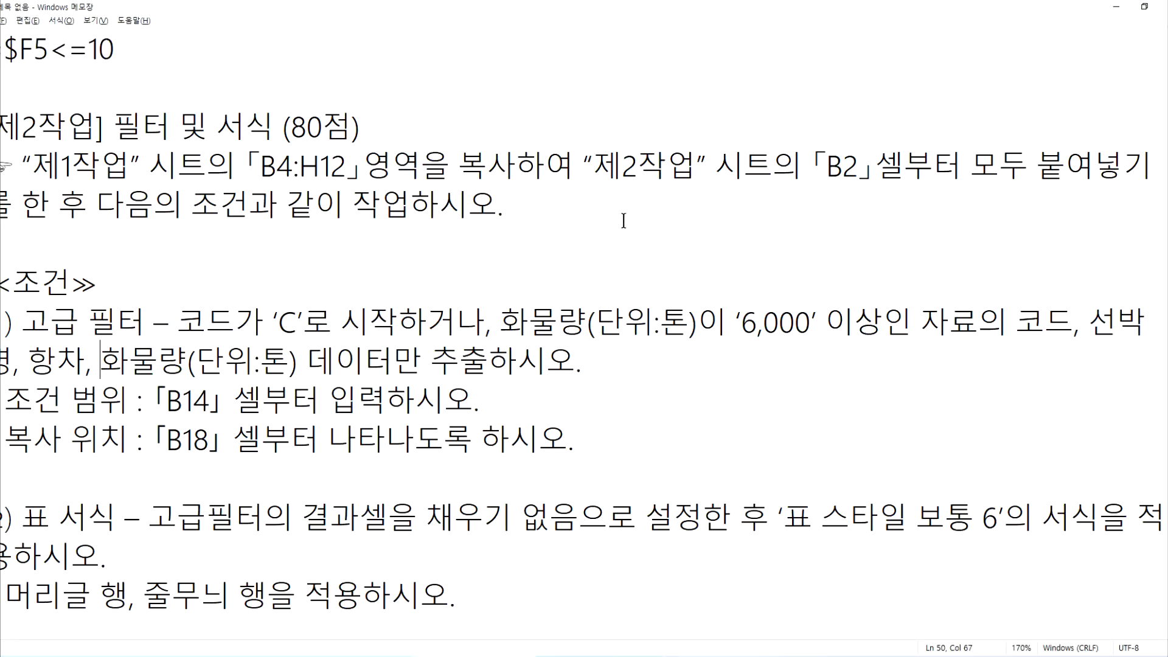
Step: Switch to Excel and paste only the column widths (열 너비) of the copied B4:H12 range at B2 of the 제2작업 sheet
{"action": "key", "text": "alt+Tab"}
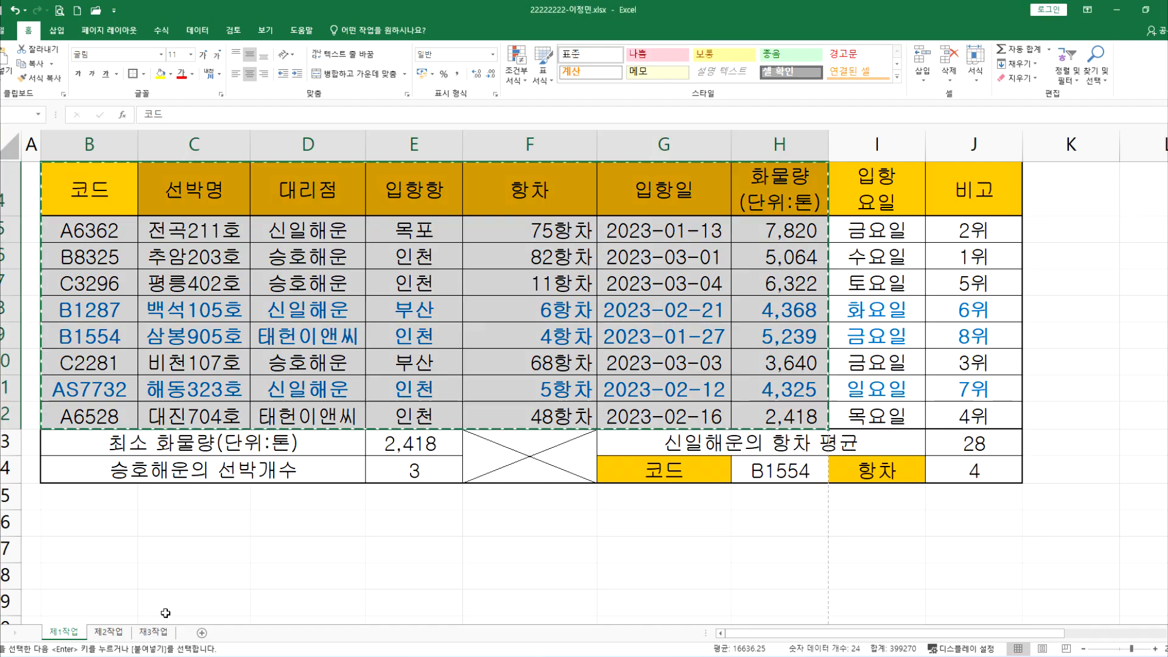
{"action": "left_click", "coordinate": [115, 633]}
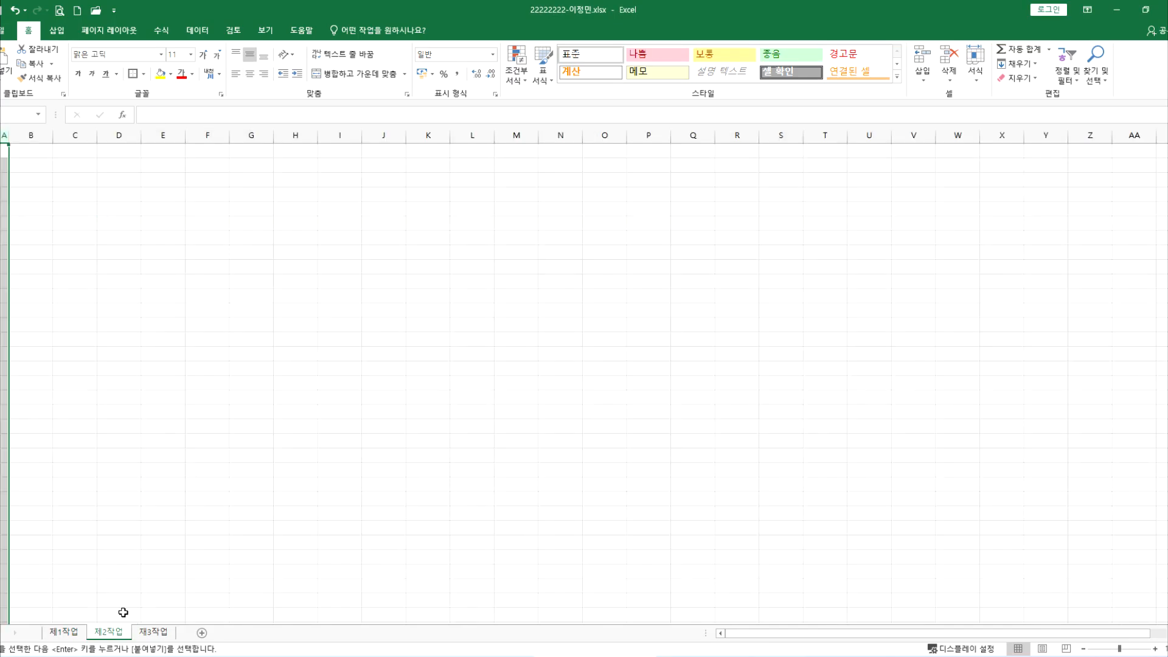
{"action": "left_click", "coordinate": [31, 165]}
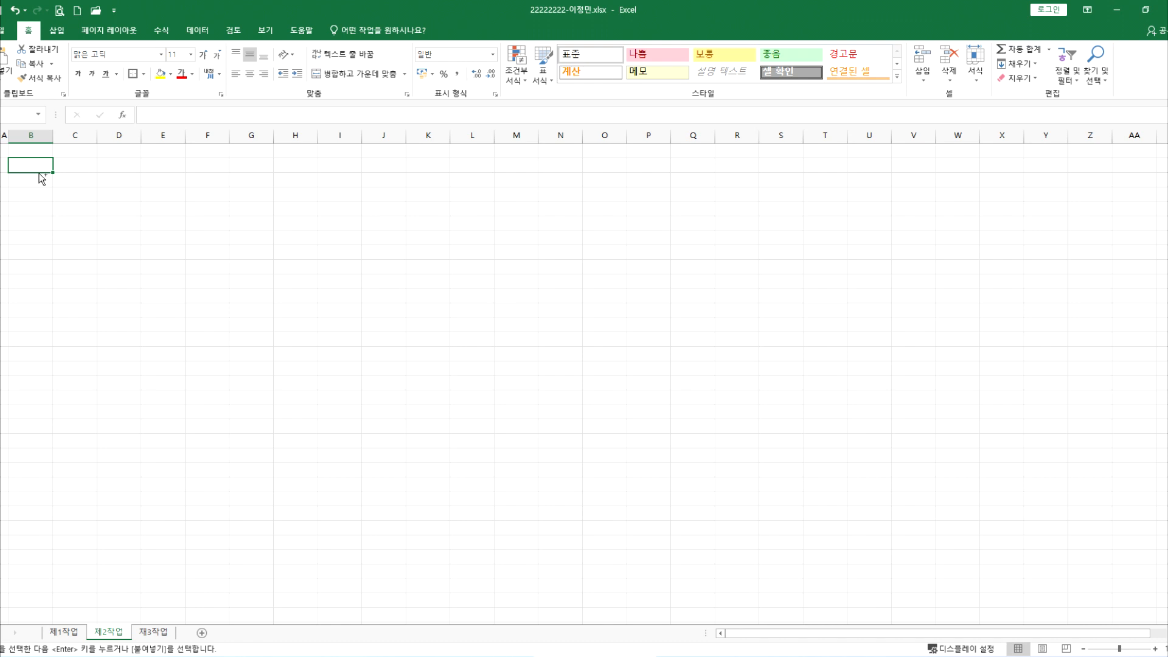
{"action": "scroll", "coordinate": [42, 180], "scroll_direction": "up", "scroll_amount": 10, "text": "ctrl"}
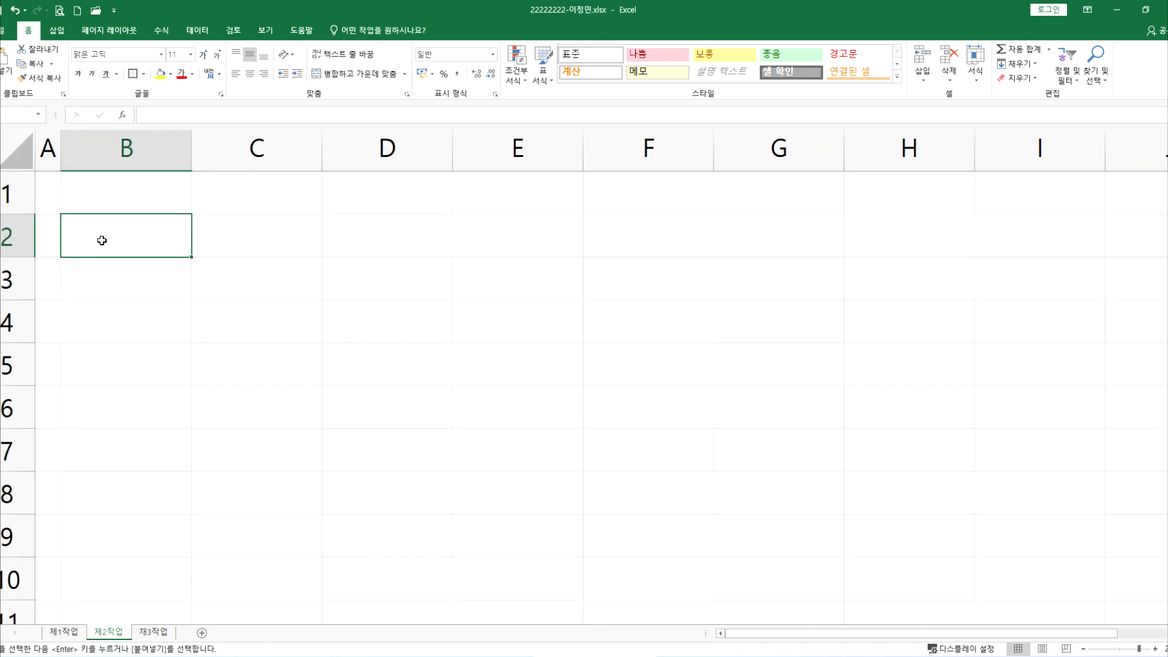
{"action": "right_click", "coordinate": [102, 240]}
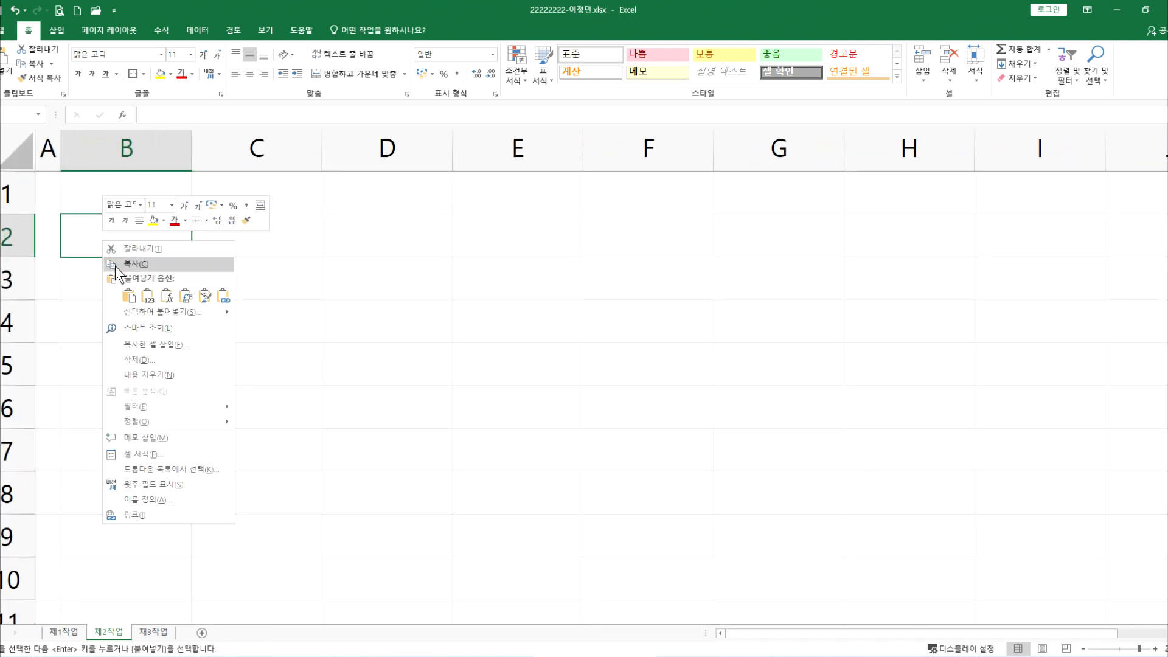
{"action": "left_click", "coordinate": [125, 311]}
{"action": "left_click_drag", "start_coordinate": [121, 118], "coordinate": [498, 160]}
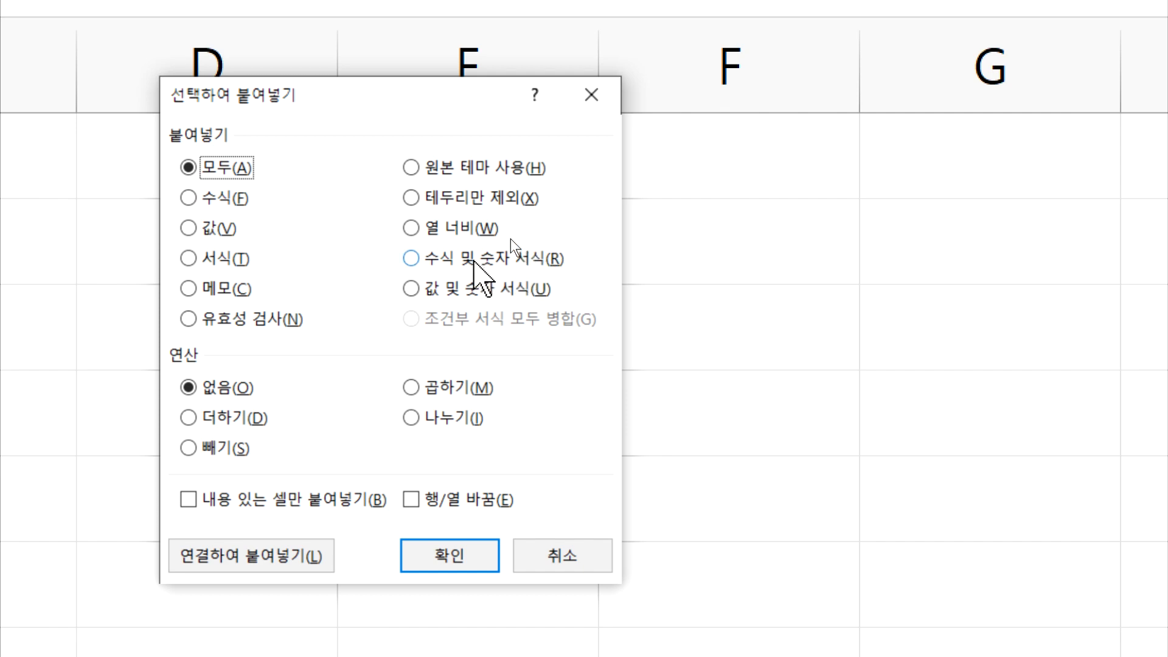
{"action": "left_click", "coordinate": [447, 229]}
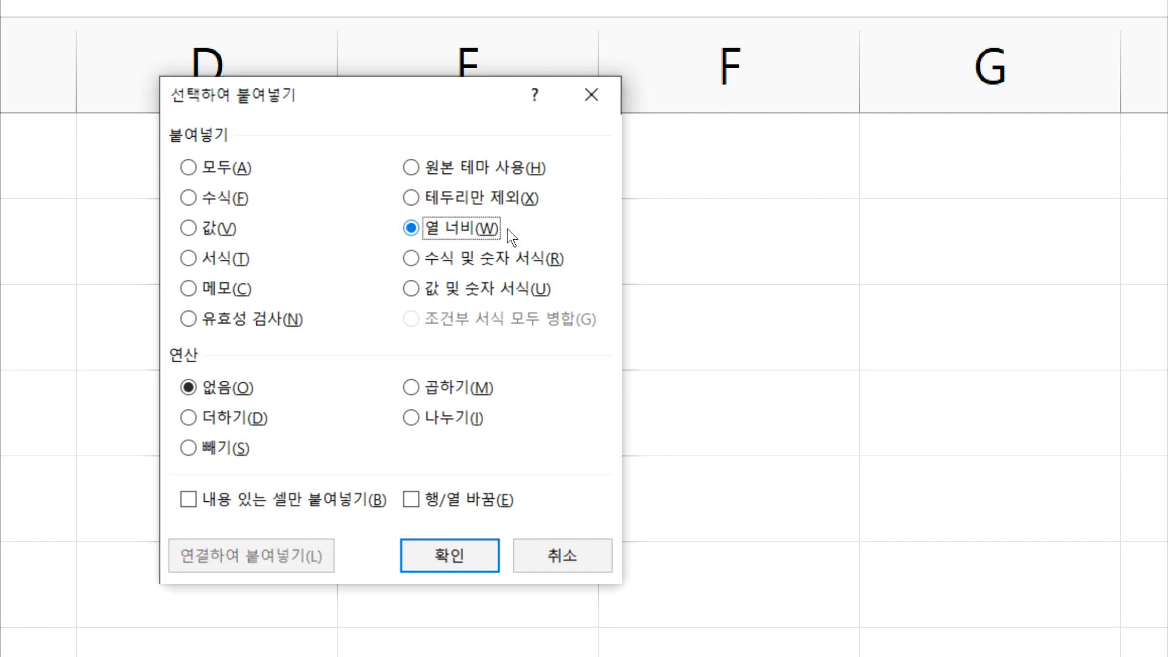
{"action": "left_click", "coordinate": [438, 565]}
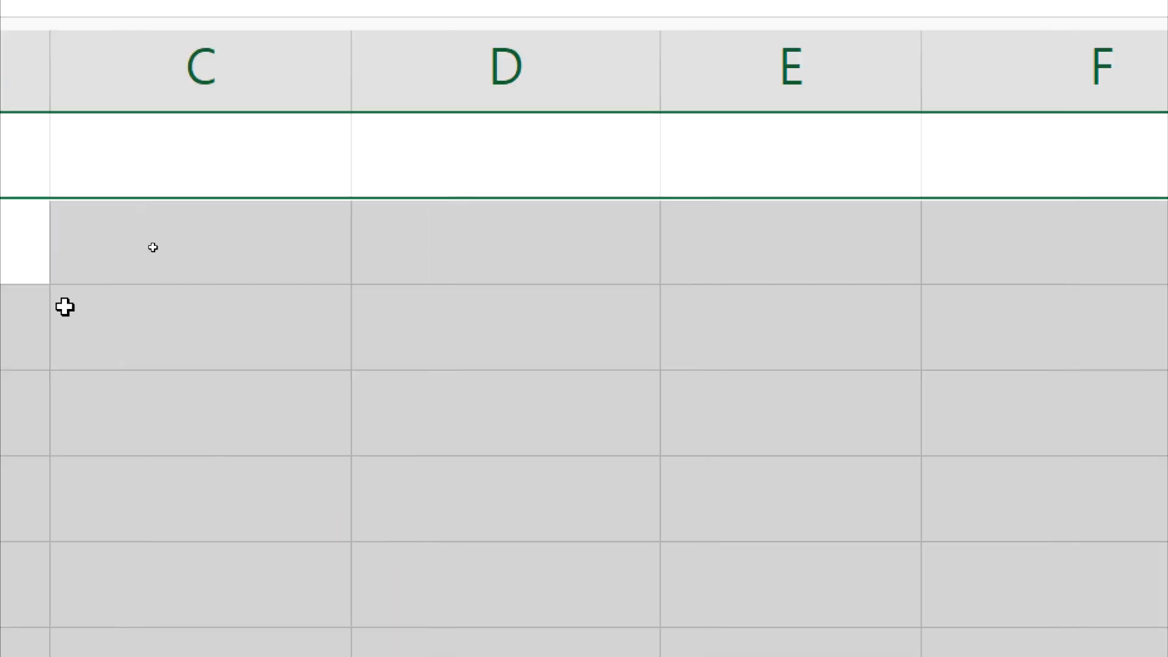
Step: Paste the full copied table at B2 of 제2작업 and compare it with the original on 제1작업
{"action": "left_click", "coordinate": [287, 261]}
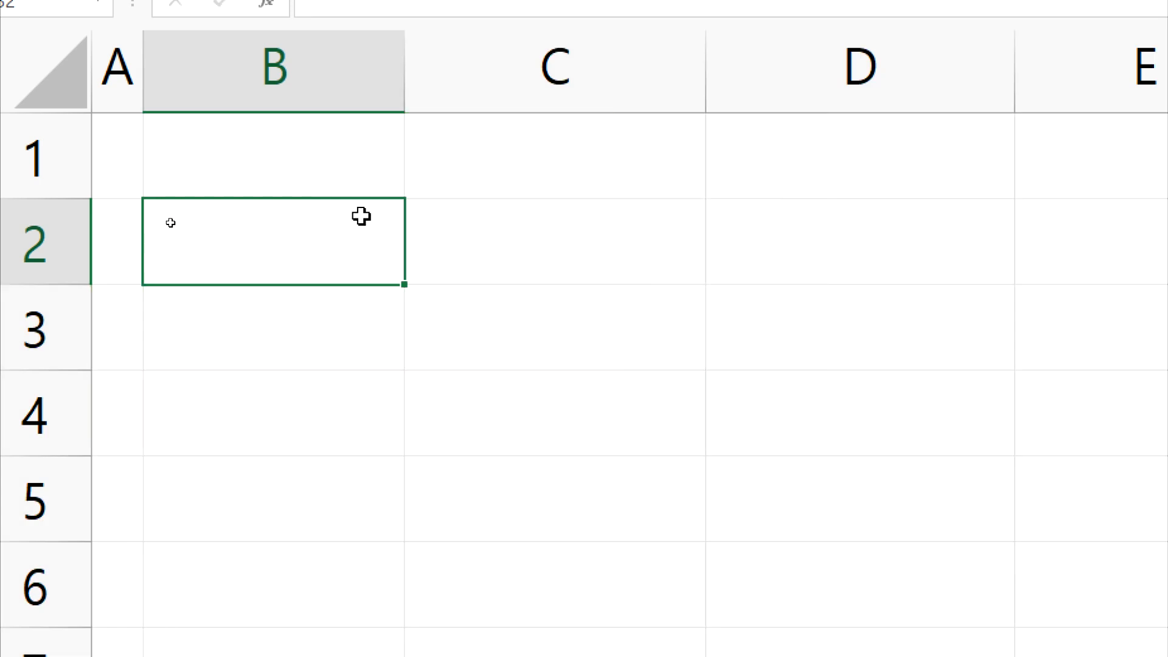
{"action": "key", "text": "ctrl+v"}
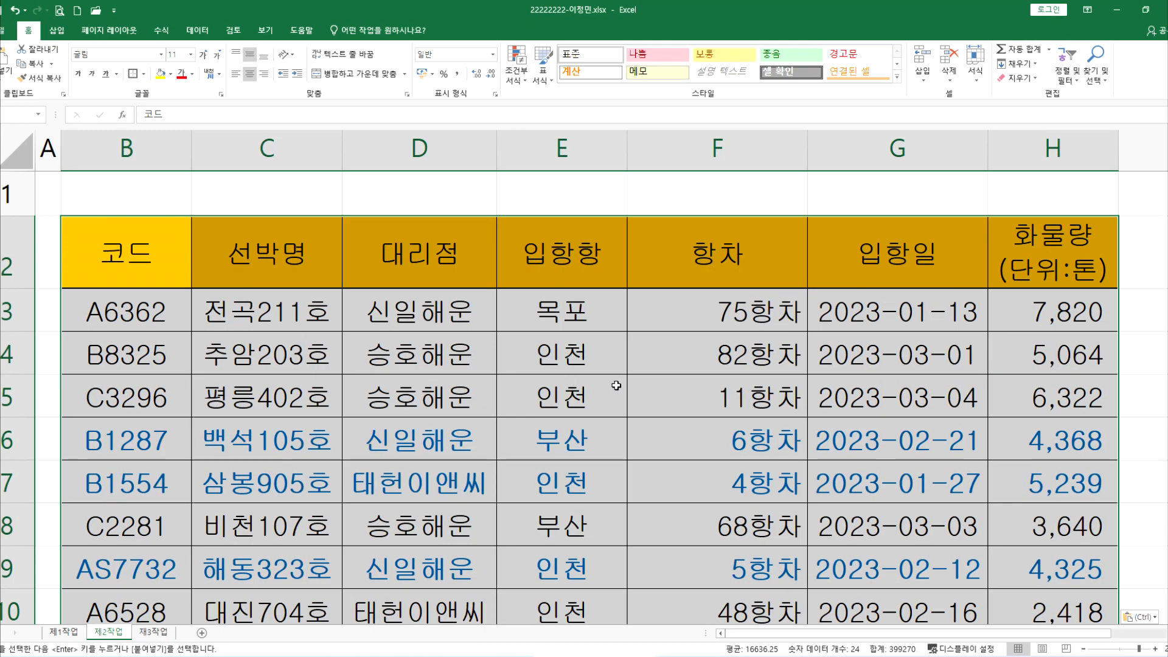
{"action": "scroll", "coordinate": [616, 385], "scroll_direction": "down", "scroll_amount": 2}
{"action": "scroll", "coordinate": [616, 385], "scroll_direction": "up", "scroll_amount": 2}
{"action": "scroll", "coordinate": [616, 385], "scroll_direction": "down", "scroll_amount": 1}
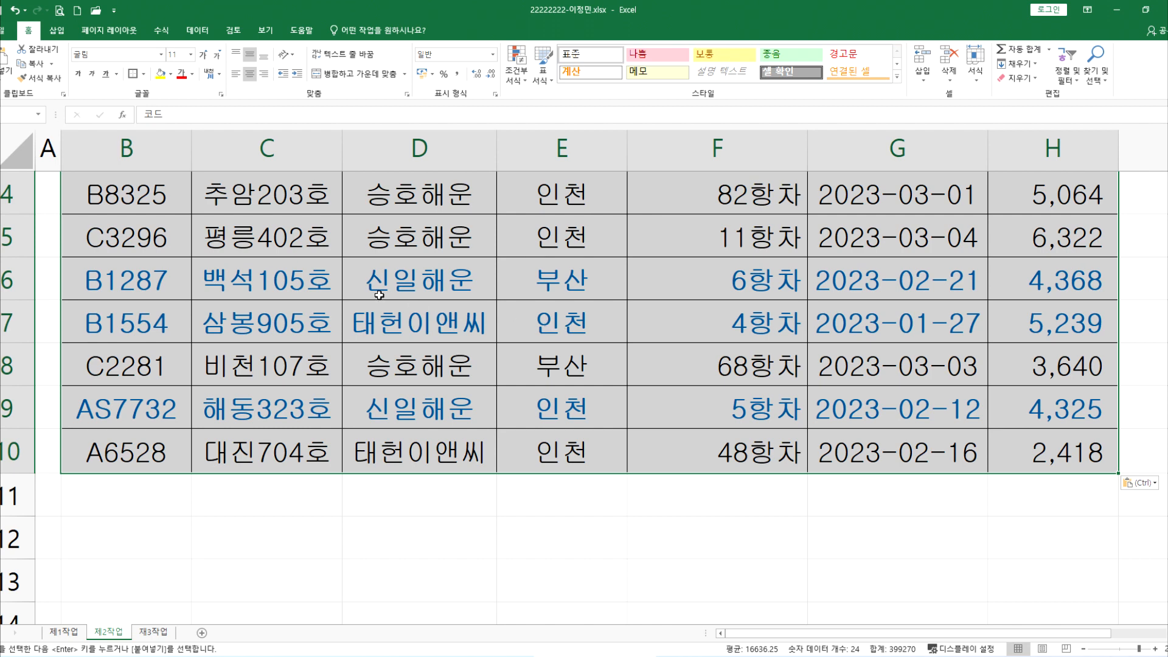
{"action": "left_click", "coordinate": [84, 631]}
{"action": "left_click", "coordinate": [468, 310]}
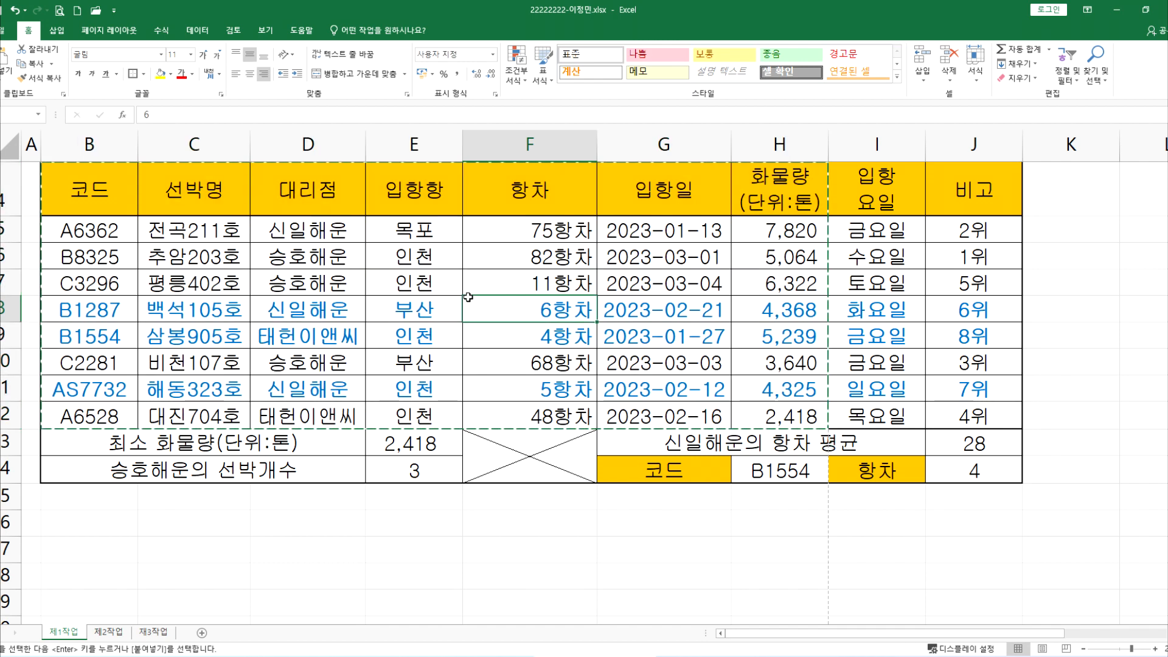
{"action": "left_click", "coordinate": [110, 631]}
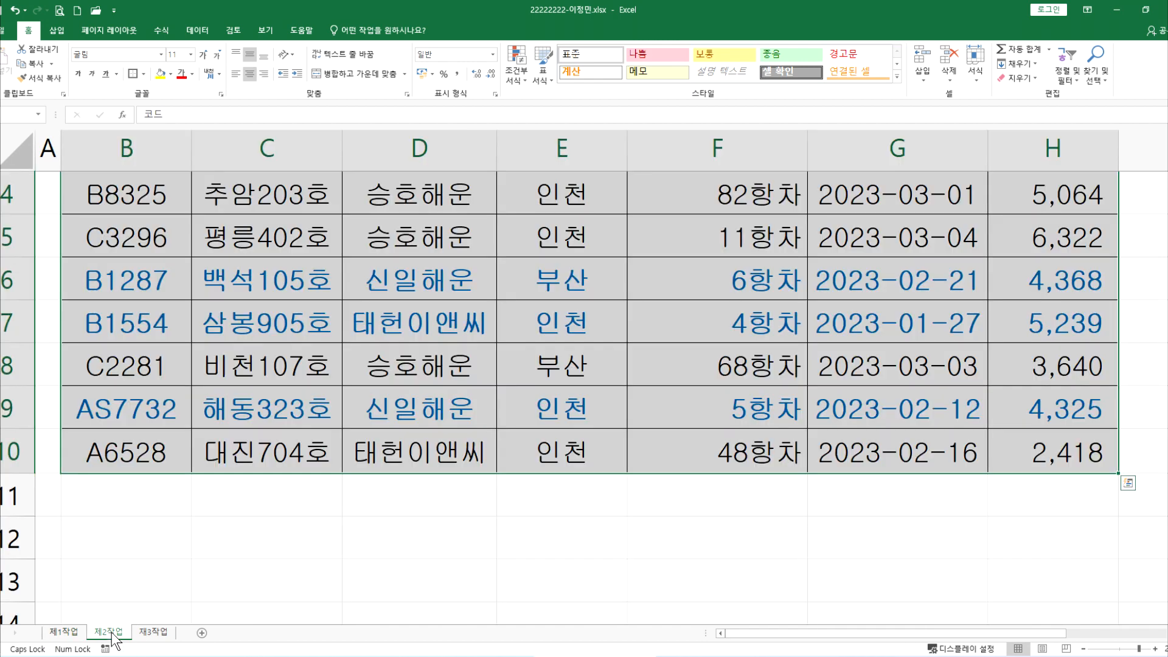
{"action": "left_click", "coordinate": [409, 287]}
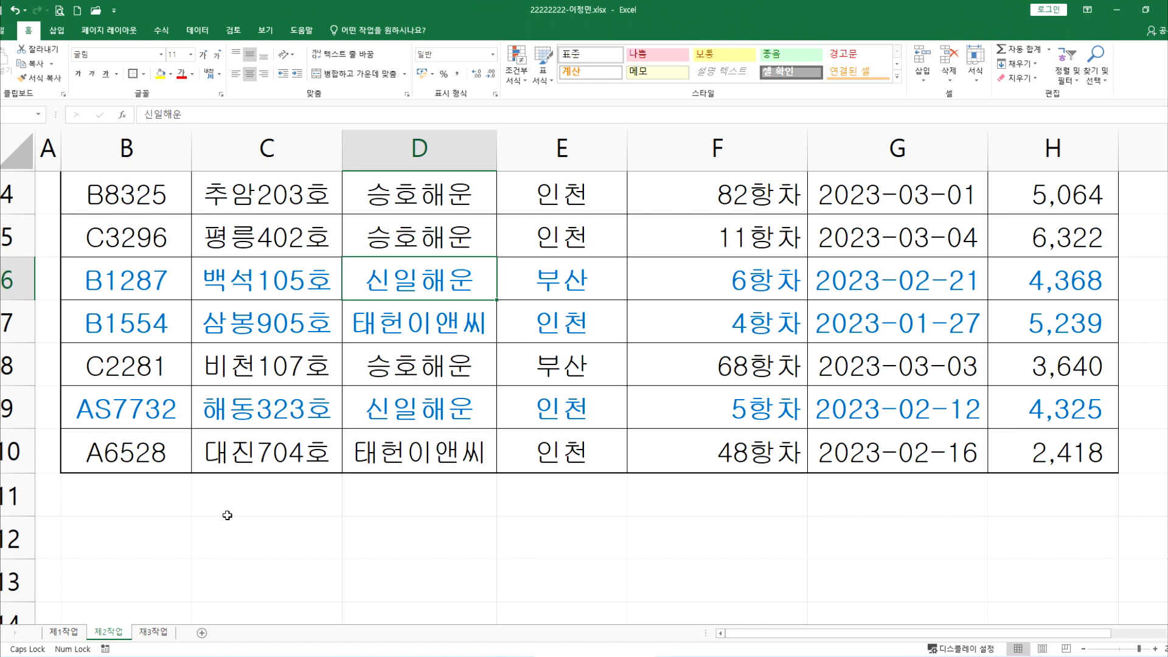
{"action": "left_click", "coordinate": [263, 510]}
{"action": "scroll", "coordinate": [271, 503], "scroll_direction": "down", "scroll_amount": 3, "text": "ctrl"}
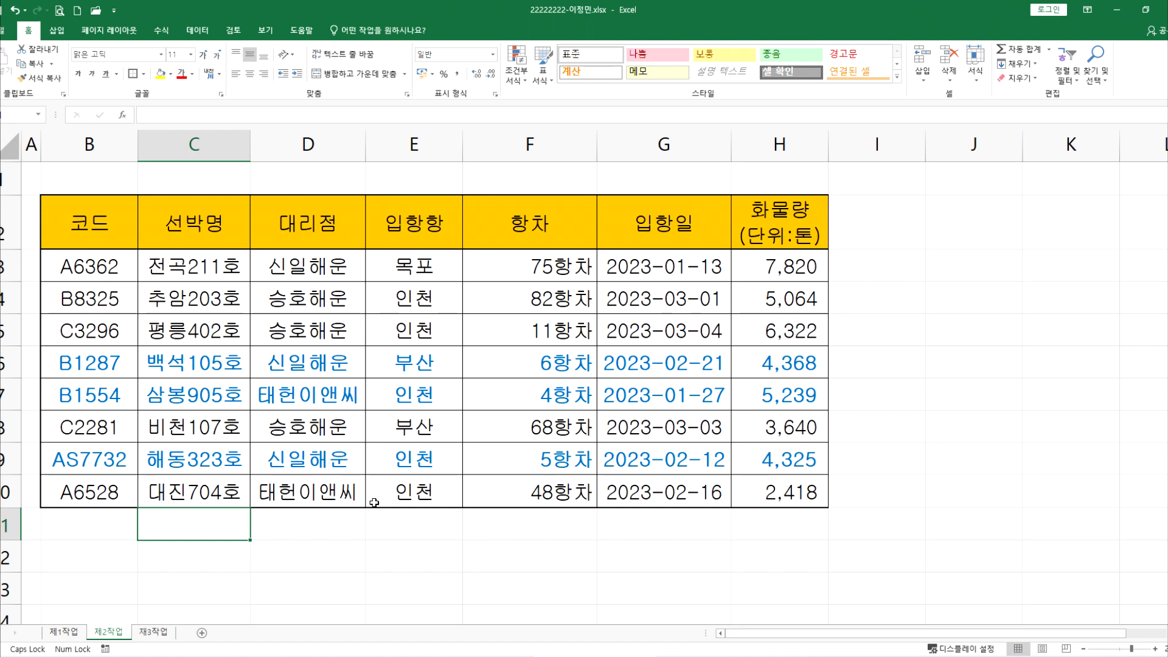
Step: Consult the advanced filter conditions in Notepad, and copy the 코드 and 화물량(단위:톤) header cells B2 and H2 on 제2작업
{"action": "key", "text": "alt+Tab"}
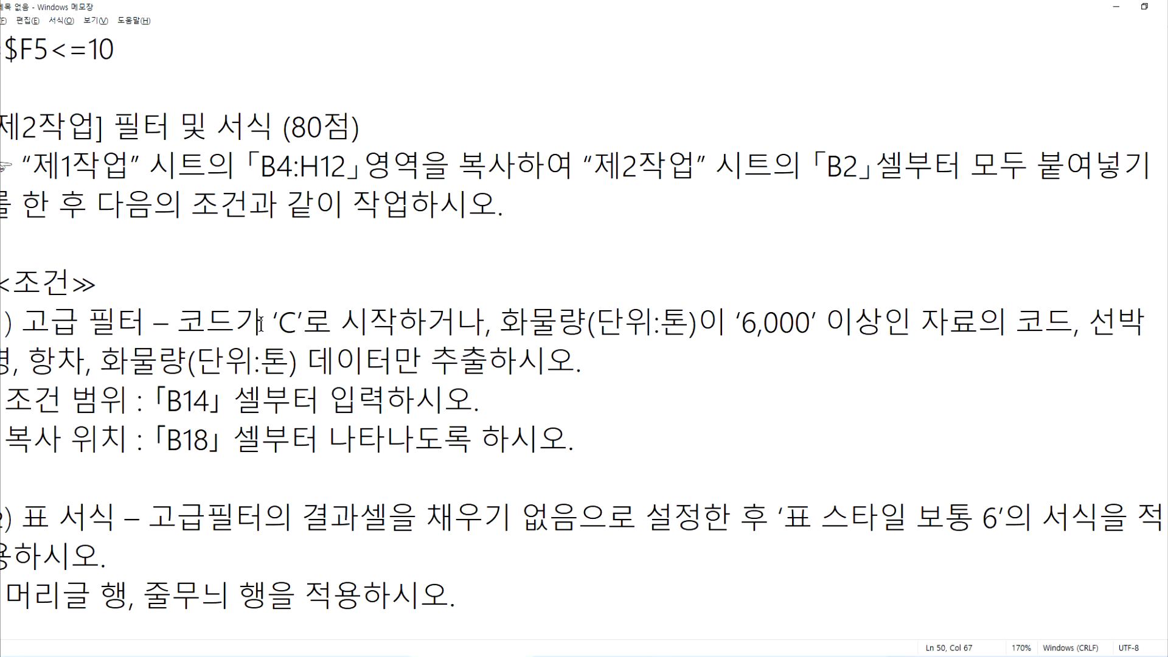
{"action": "key", "text": "alt+Tab"}
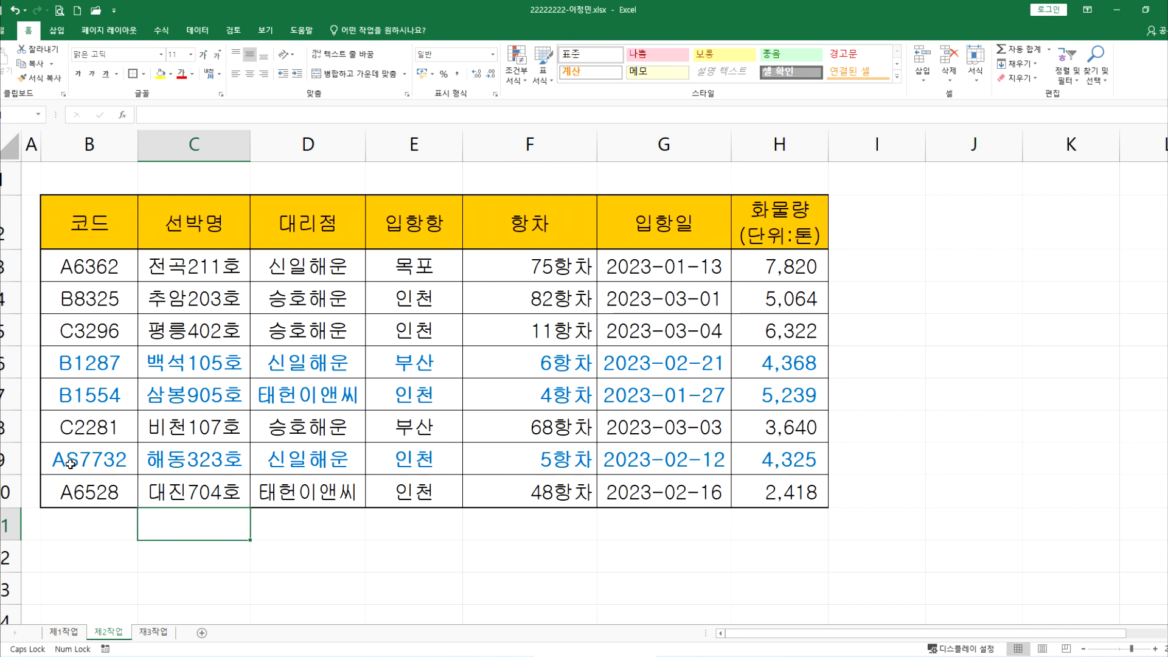
{"action": "key", "text": "alt+Tab"}
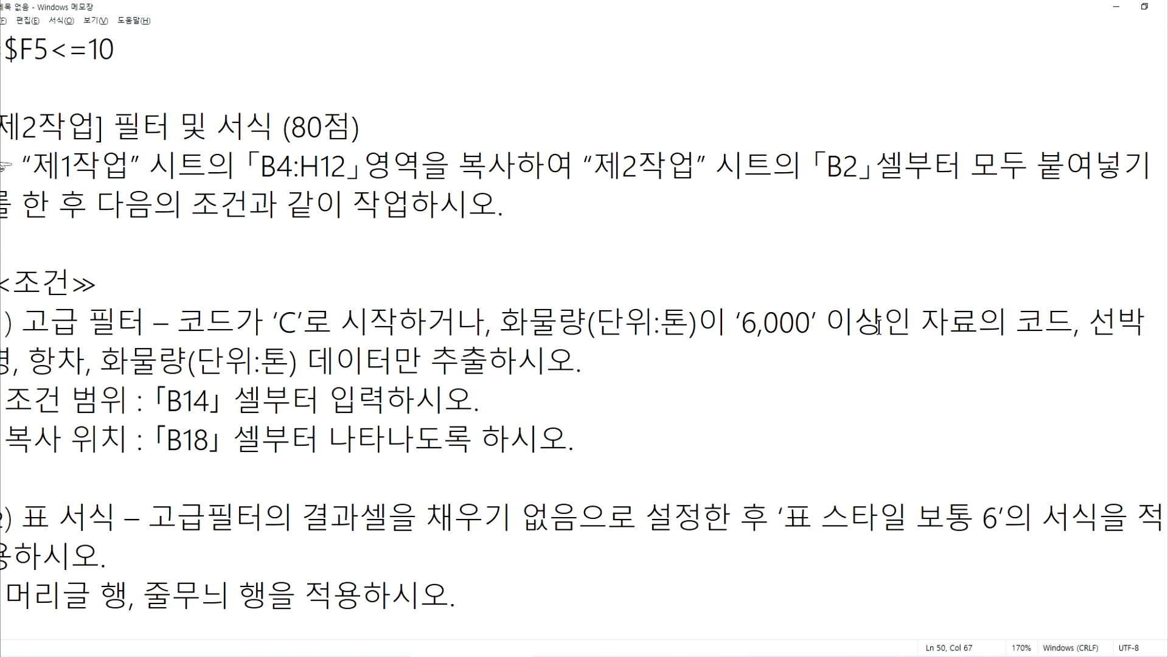
{"action": "key", "text": "alt+Tab"}
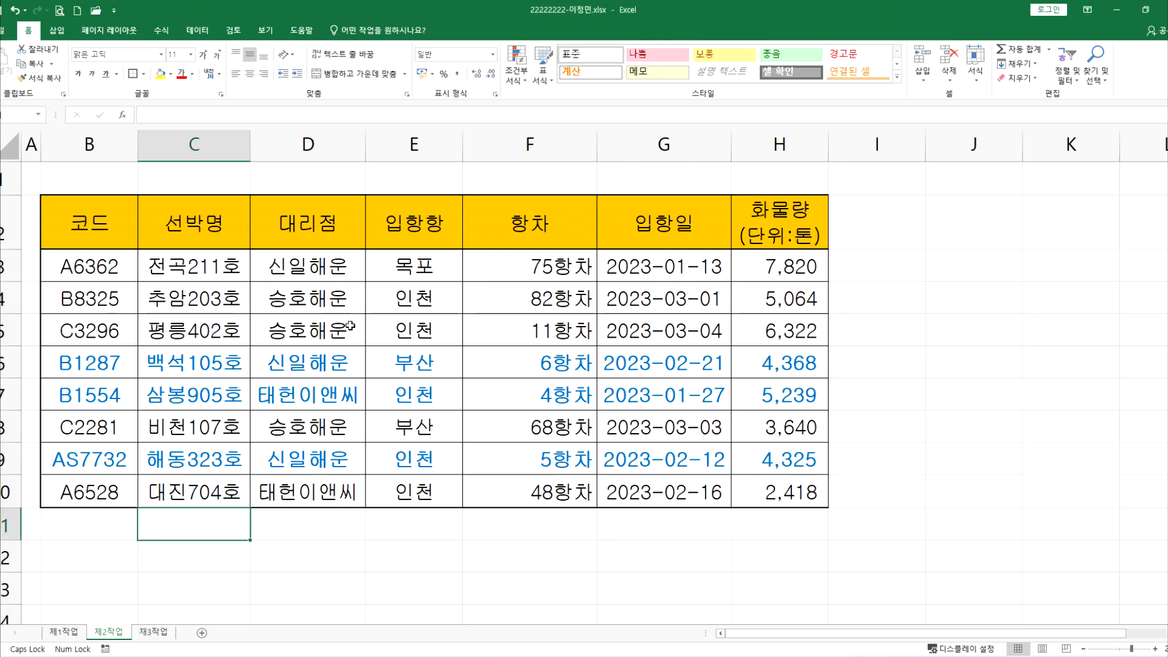
{"action": "left_click", "coordinate": [74, 230]}
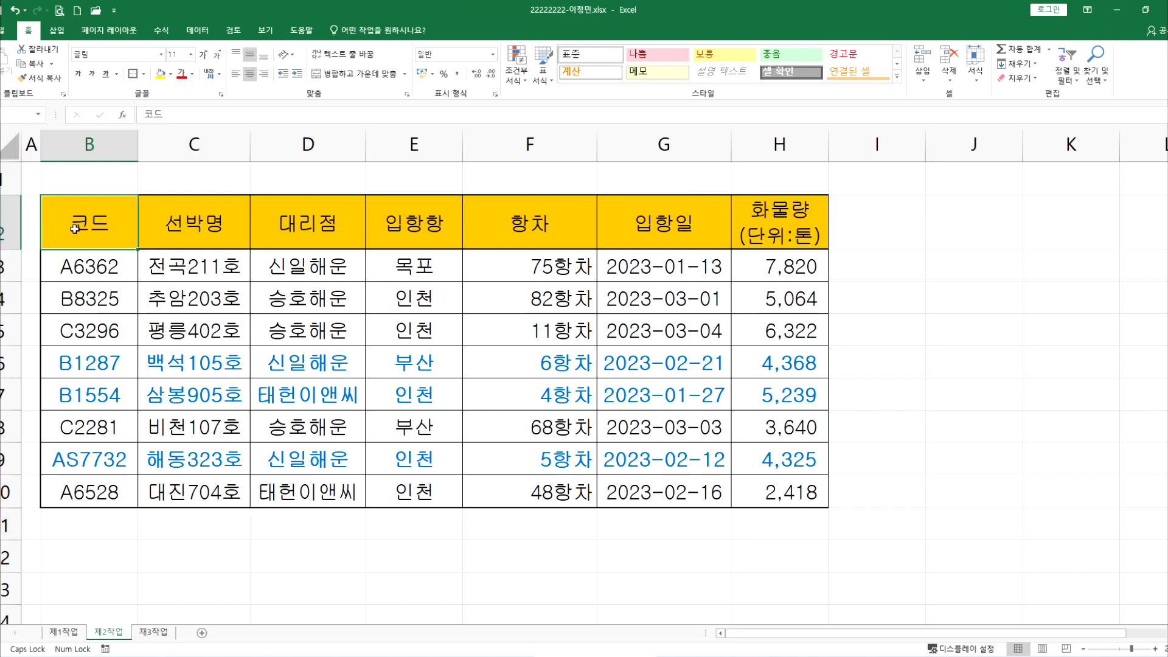
{"action": "key", "text": "alt+Tab"}
{"action": "key", "text": "alt+Tab"}
{"action": "left_click", "coordinate": [781, 227], "text": "shift"}
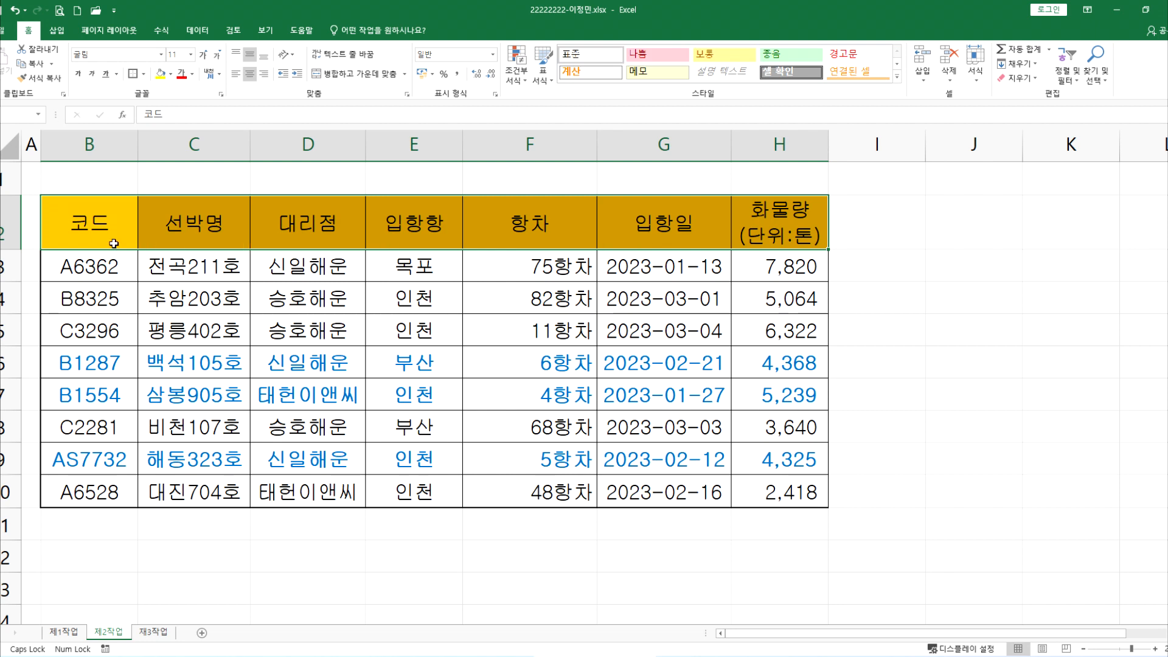
{"action": "left_click", "coordinate": [80, 242]}
{"action": "left_click", "coordinate": [797, 234], "text": "ctrl"}
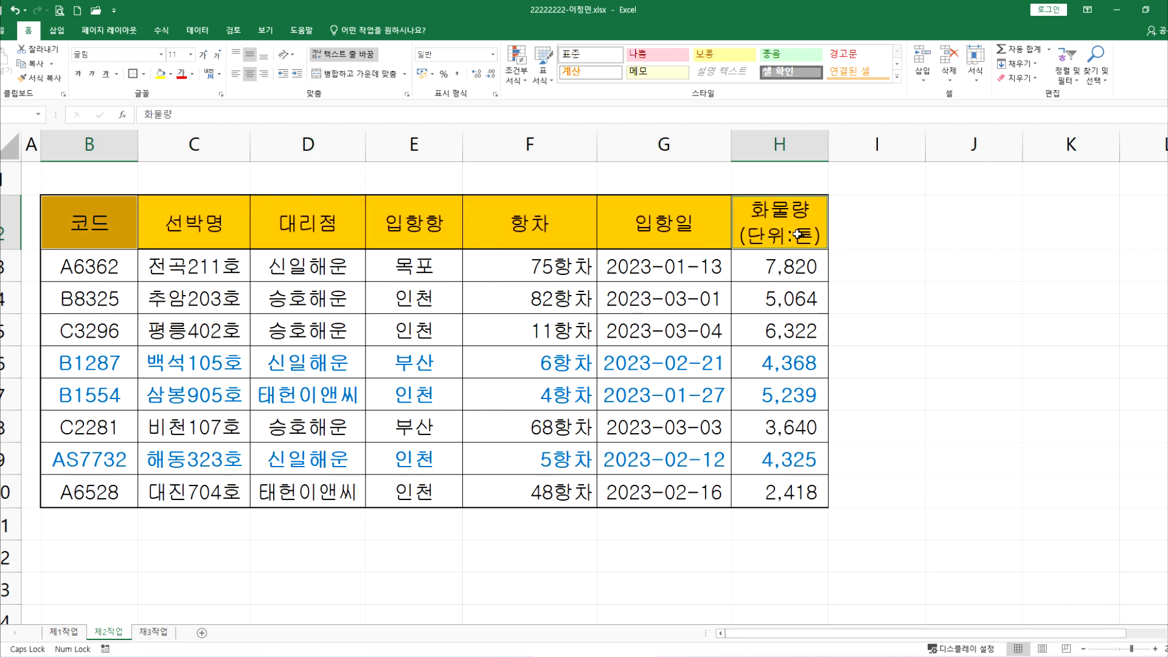
{"action": "key", "text": "ctrl+c"}
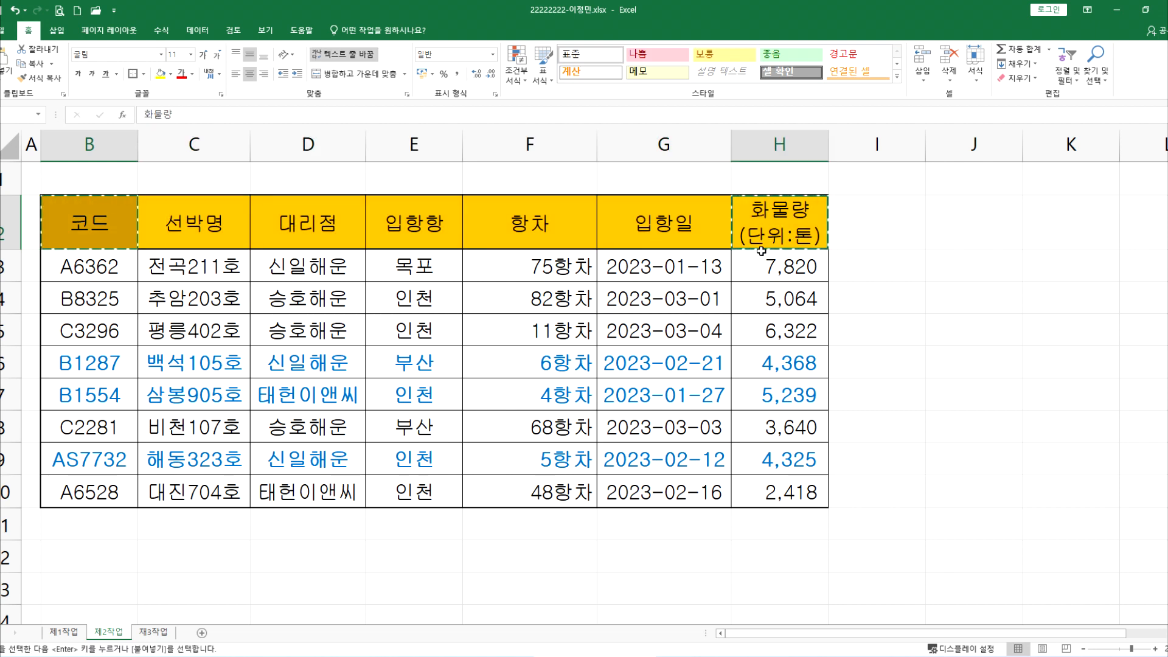
Step: Paste the copied 코드 and 화물량(단위:톤) headers at B14 as the criteria range headers and review them against the table's headers
{"action": "key", "text": "alt+Tab"}
{"action": "key", "text": "alt+Tab"}
{"action": "scroll", "coordinate": [108, 507], "scroll_direction": "down", "scroll_amount": 1}
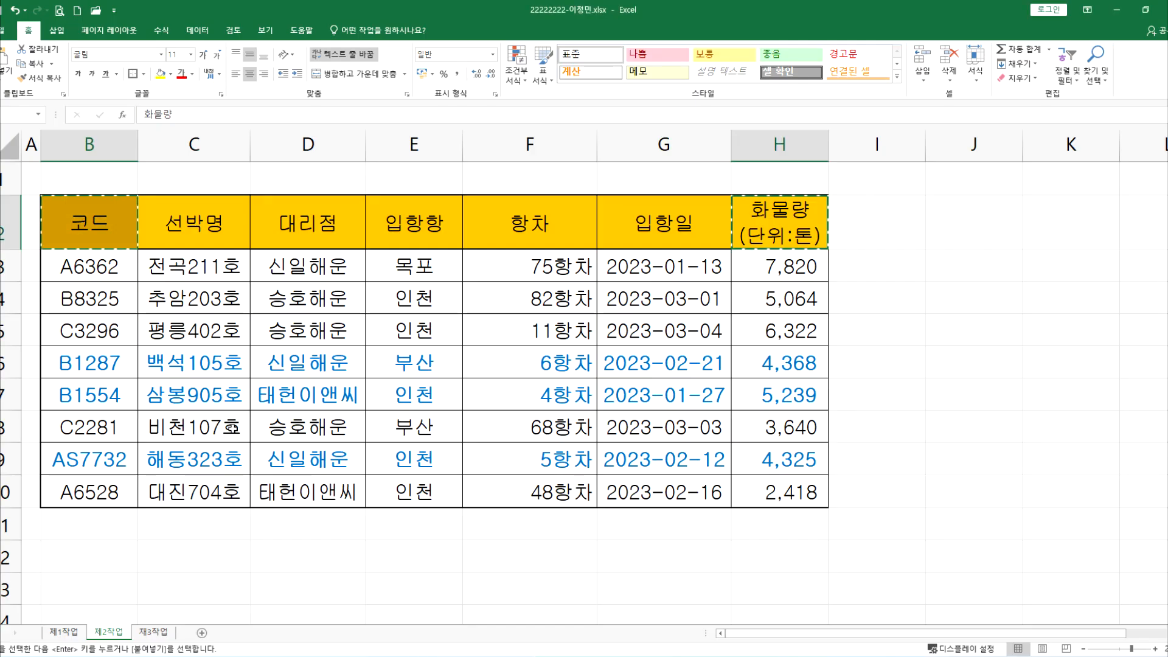
{"action": "scroll", "coordinate": [108, 507], "scroll_direction": "down", "scroll_amount": 3}
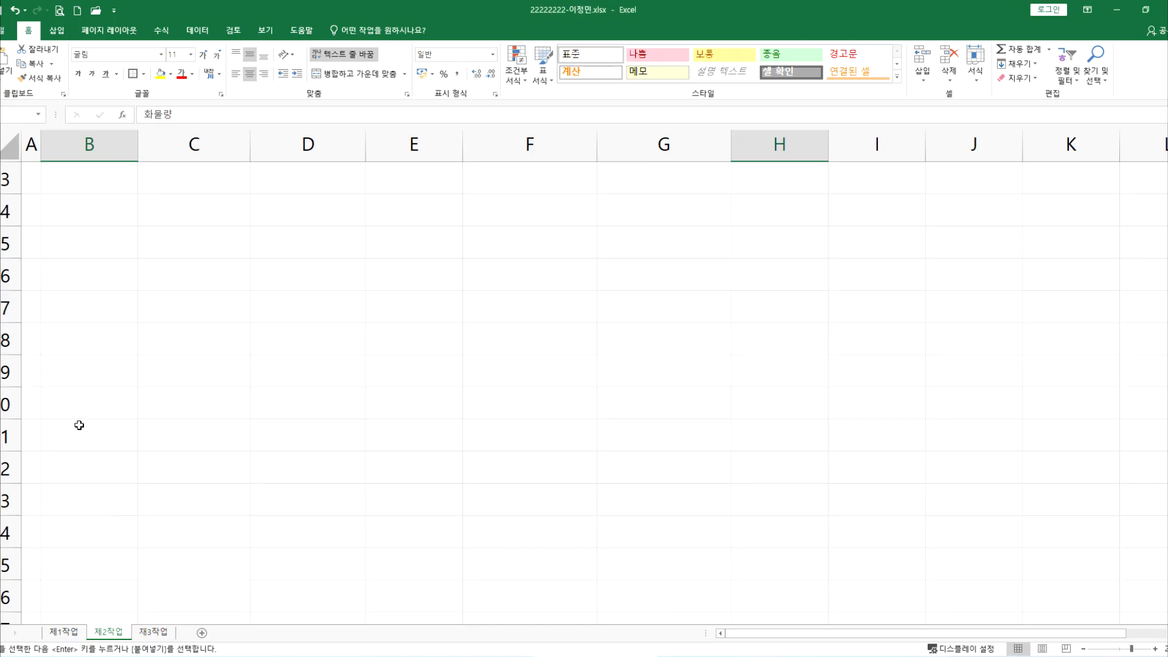
{"action": "left_click", "coordinate": [99, 216]}
{"action": "scroll", "coordinate": [127, 292], "scroll_direction": "up", "scroll_amount": 1}
{"action": "key", "text": "ctrl+v"}
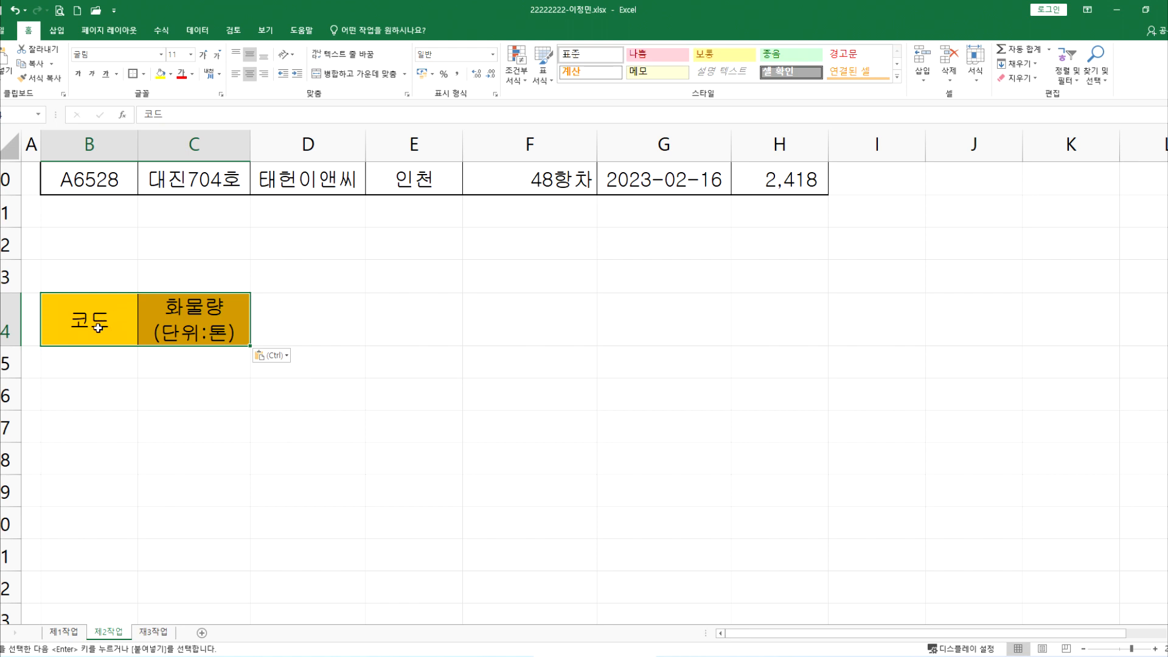
{"action": "scroll", "coordinate": [97, 329], "scroll_direction": "up", "scroll_amount": 3}
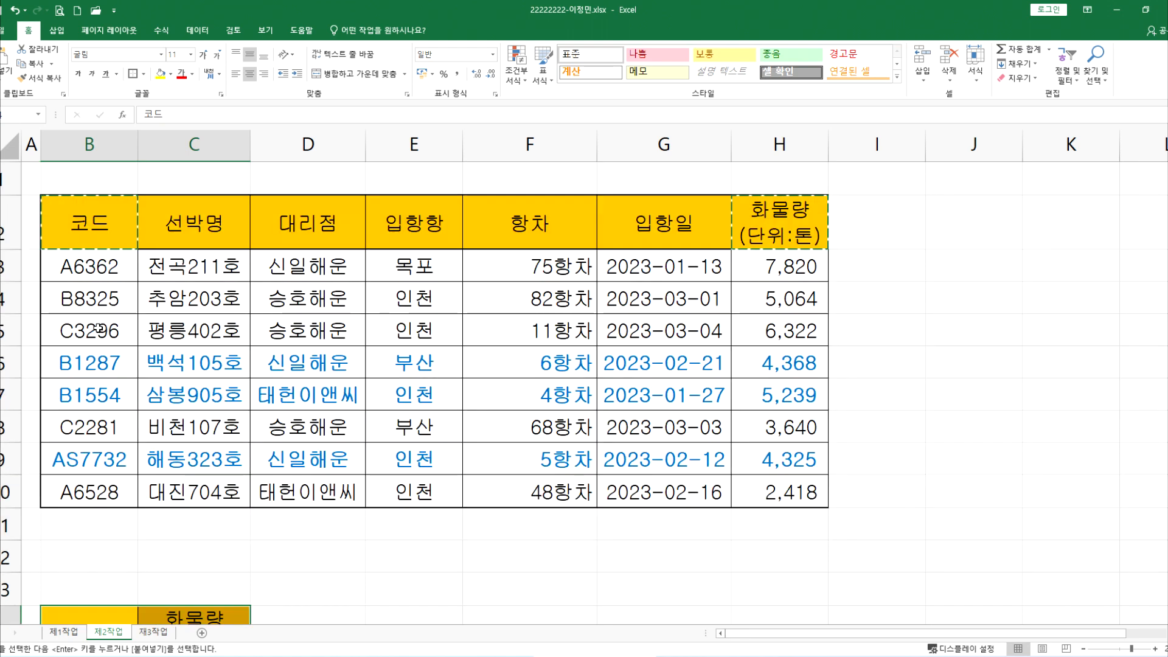
{"action": "left_click", "coordinate": [97, 242]}
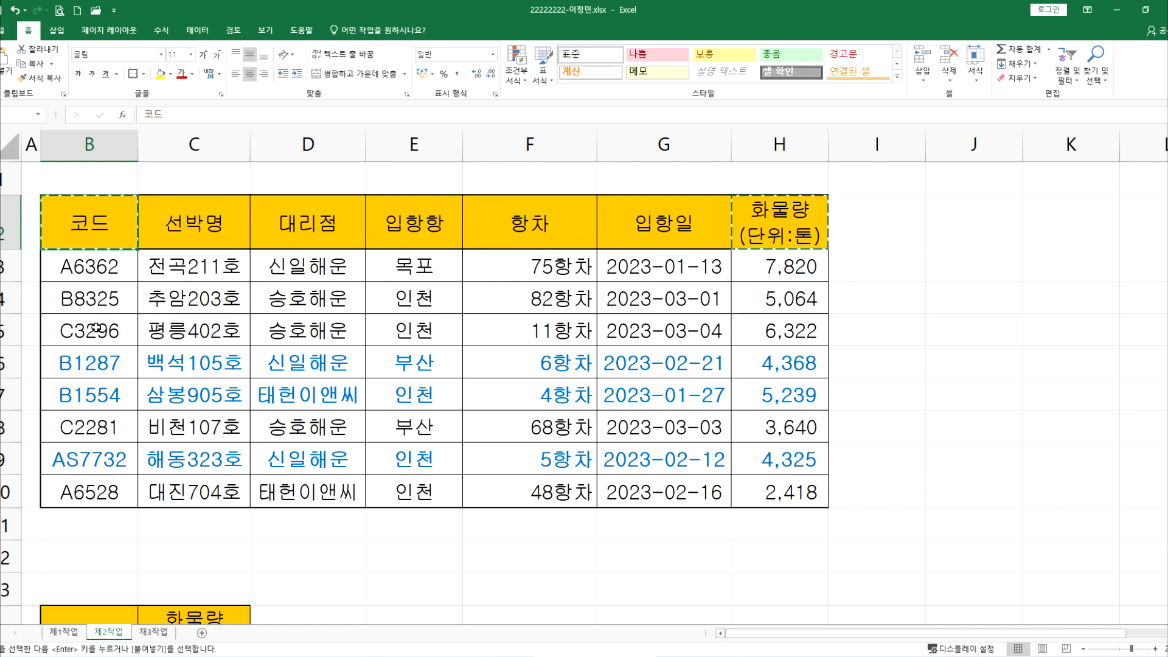
{"action": "scroll", "coordinate": [106, 350], "scroll_direction": "down", "scroll_amount": 1}
{"action": "scroll", "coordinate": [268, 547], "scroll_direction": "up", "scroll_amount": 1}
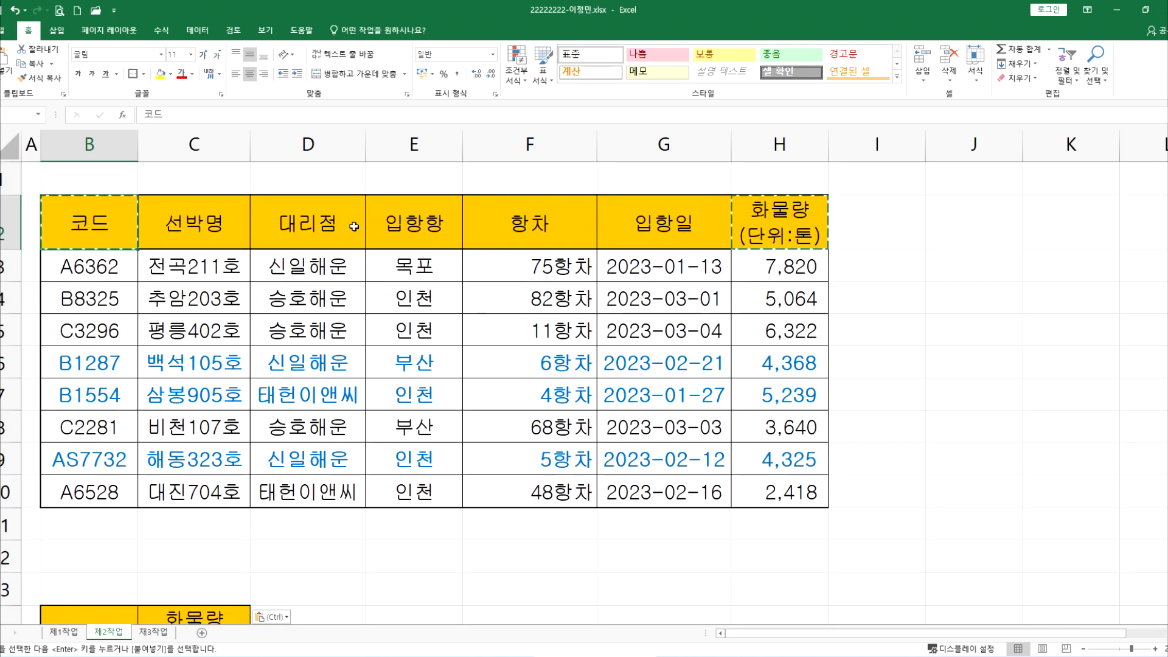
{"action": "scroll", "coordinate": [428, 383], "scroll_direction": "down", "scroll_amount": 2}
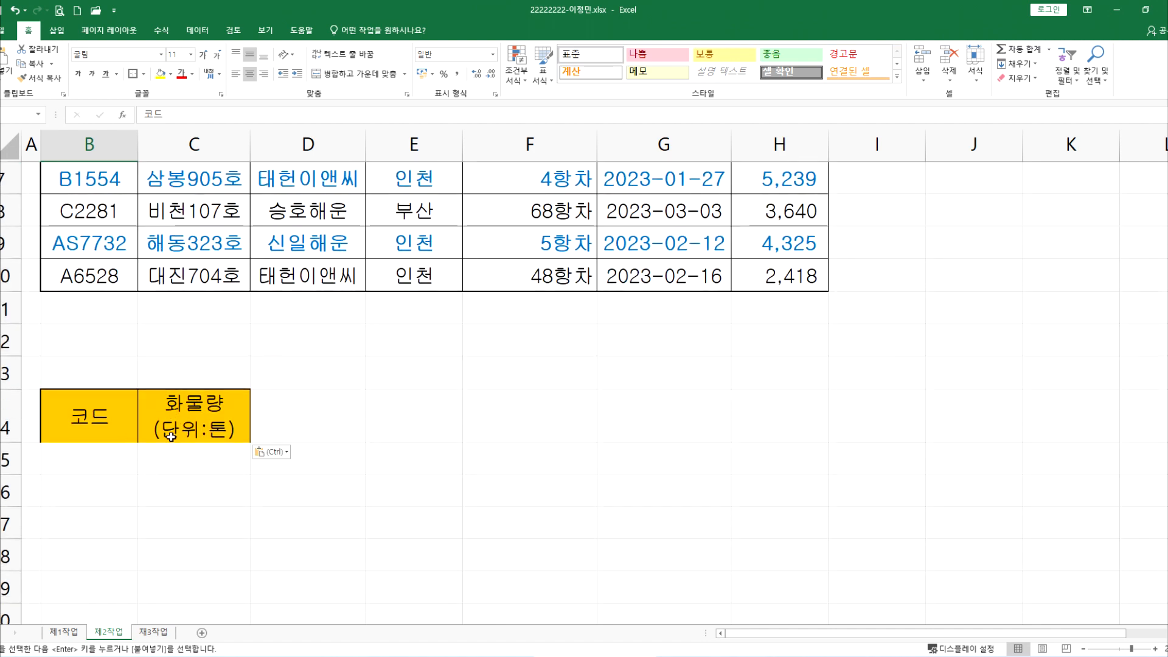
Step: Consult the 'C'로 시작 condition in Notepad and enter C* in B15 under the 코드 criteria header on 제2작업
{"action": "key", "text": "alt+Tab"}
{"action": "left_click_drag", "start_coordinate": [278, 321], "coordinate": [400, 321]}
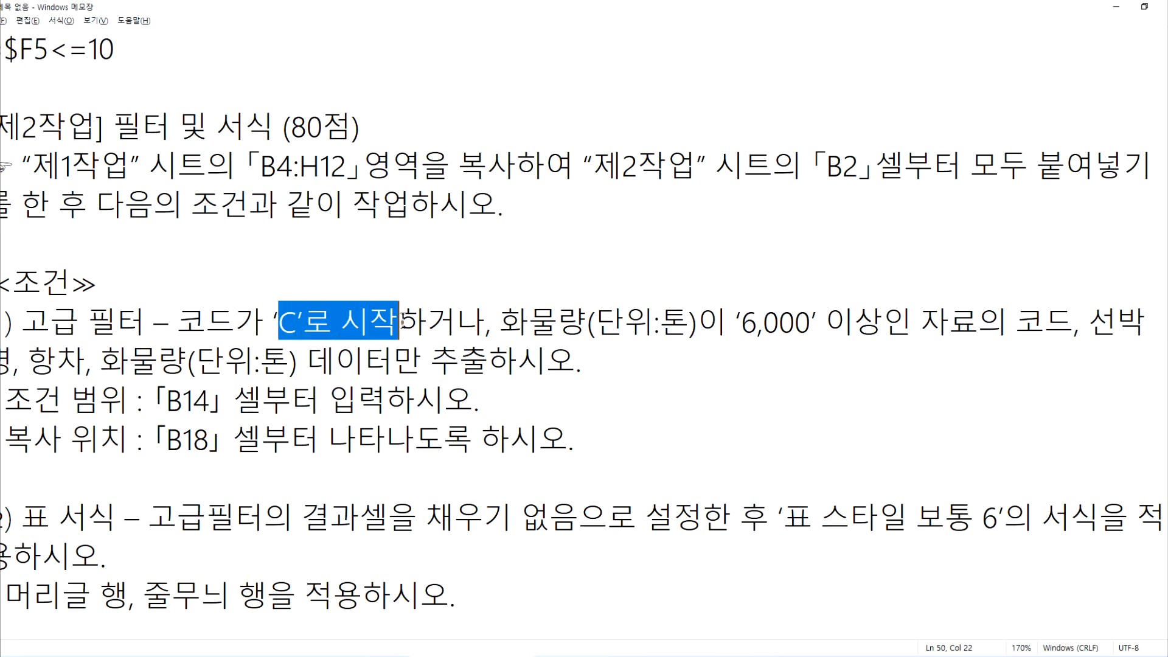
{"action": "key", "text": "alt+Tab"}
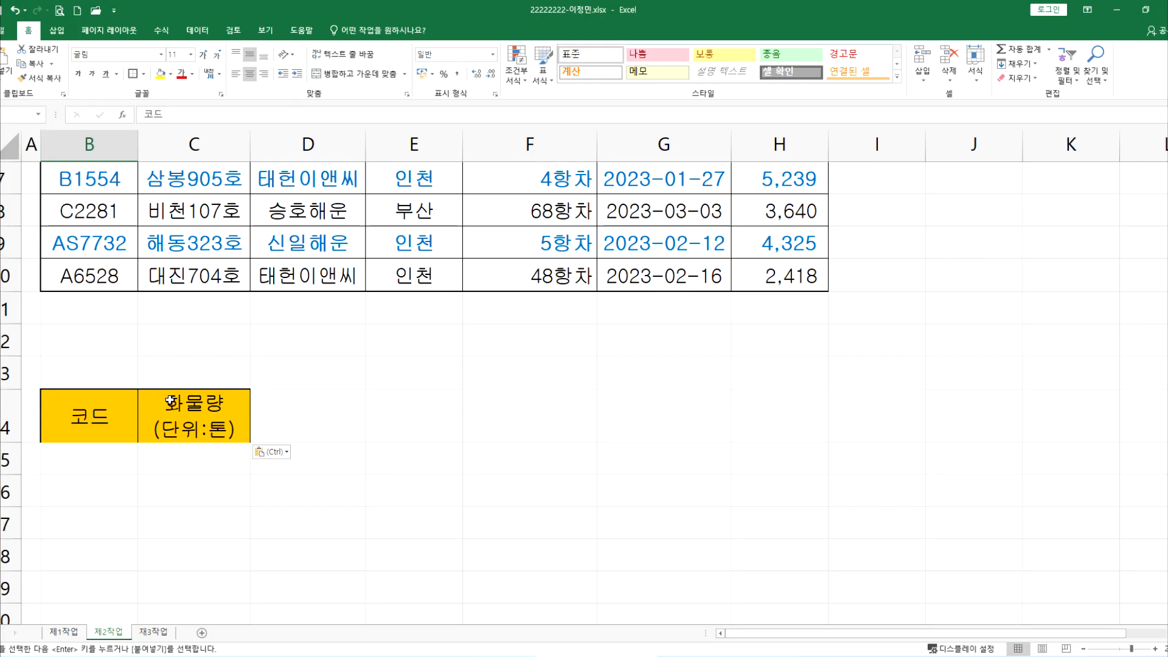
{"action": "left_click", "coordinate": [109, 465]}
{"action": "type", "text": "ㅊ"}
{"action": "key", "text": "BackSpace"}
{"action": "key", "text": "Caps_Lock"}
{"action": "type", "text": "C*"}
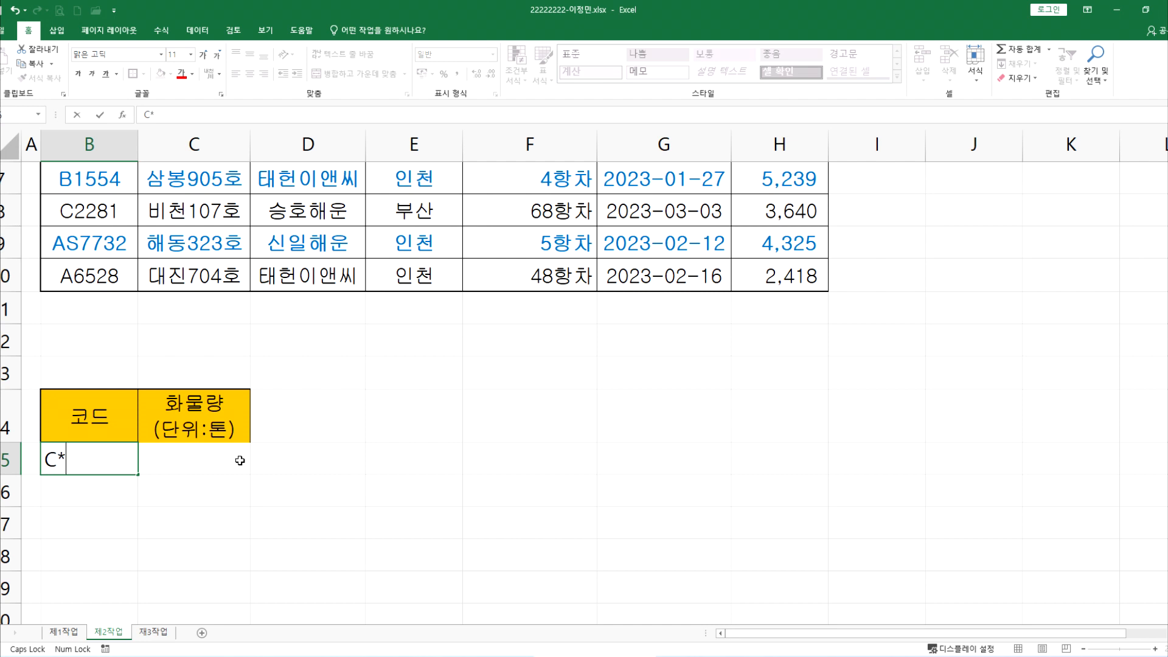
{"action": "key", "text": "Return"}
{"action": "left_click", "coordinate": [95, 467]}
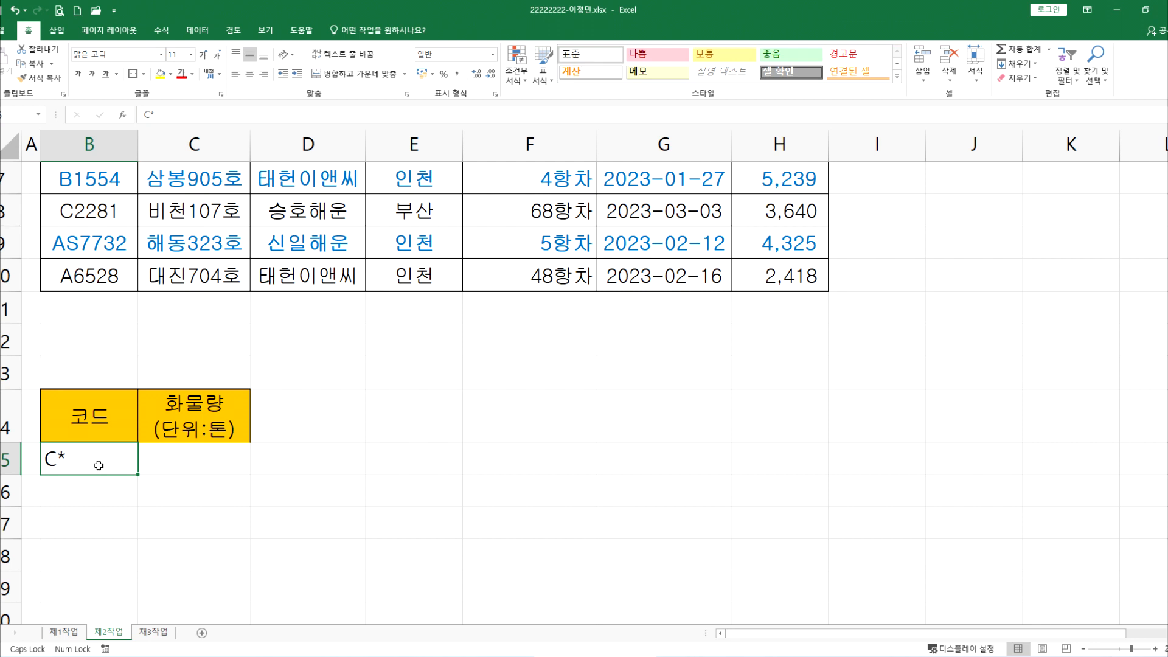
Step: Check the 화물량 condition in Notepad and enter >=6000 in C15 under the 화물량(단위:톤) criteria header
{"action": "key", "text": "alt+Tab"}
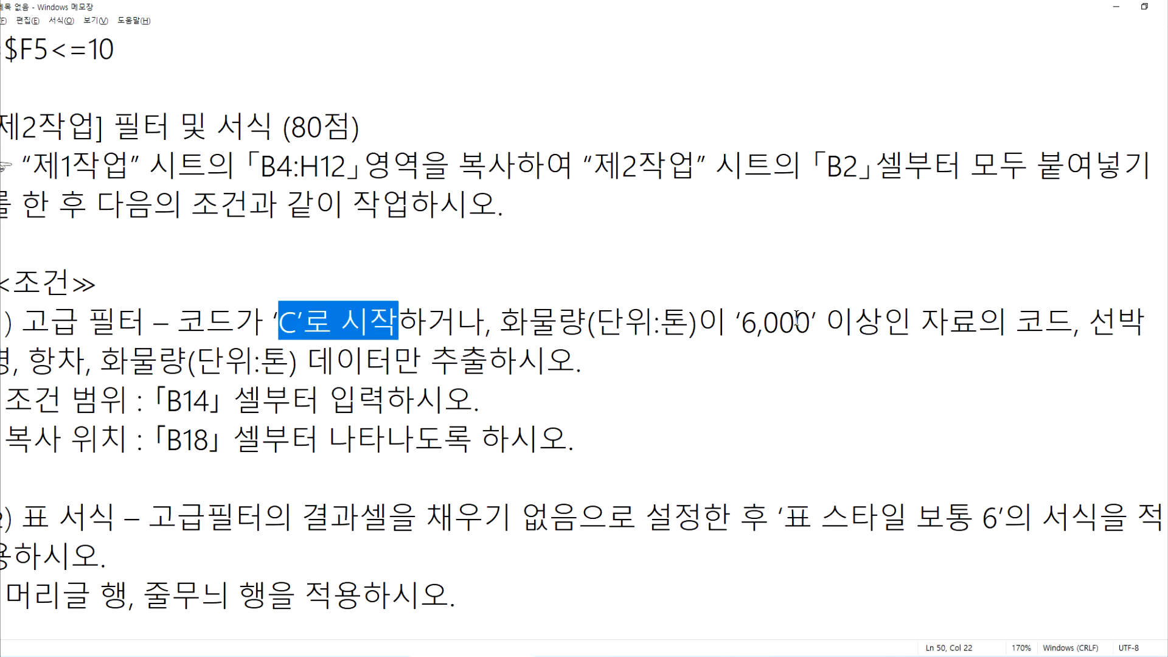
{"action": "key", "text": "alt+Tab"}
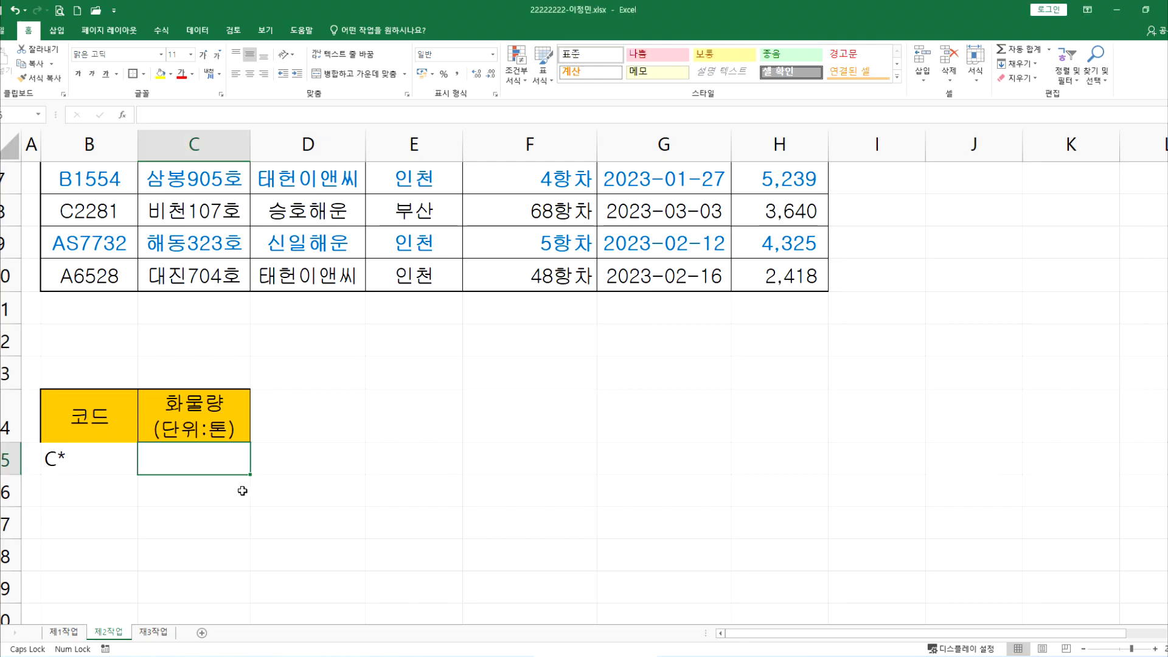
{"action": "type", "text": ">=5"}
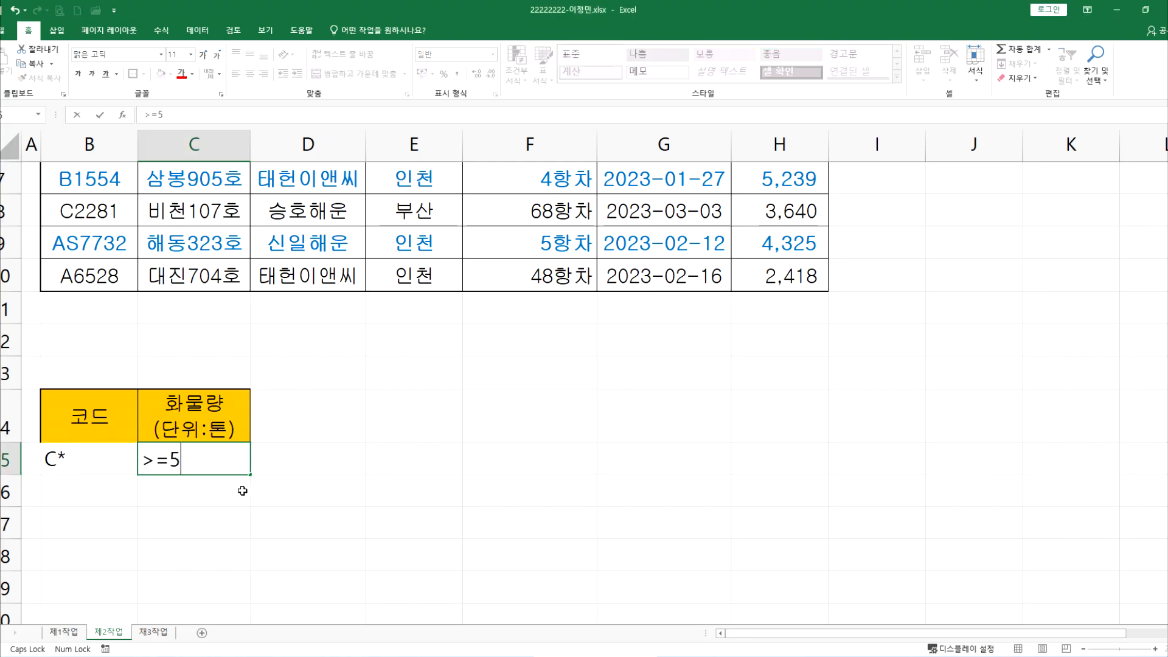
{"action": "key", "text": "BackSpace"}
{"action": "type", "text": "6000"}
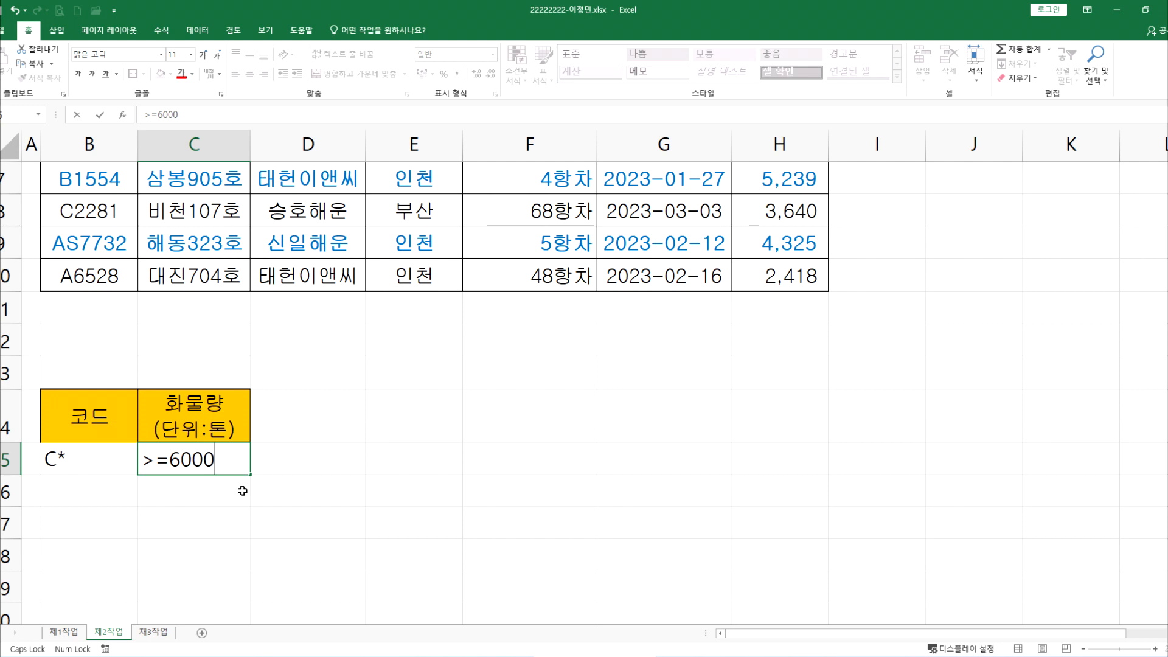
{"action": "key", "text": "Return"}
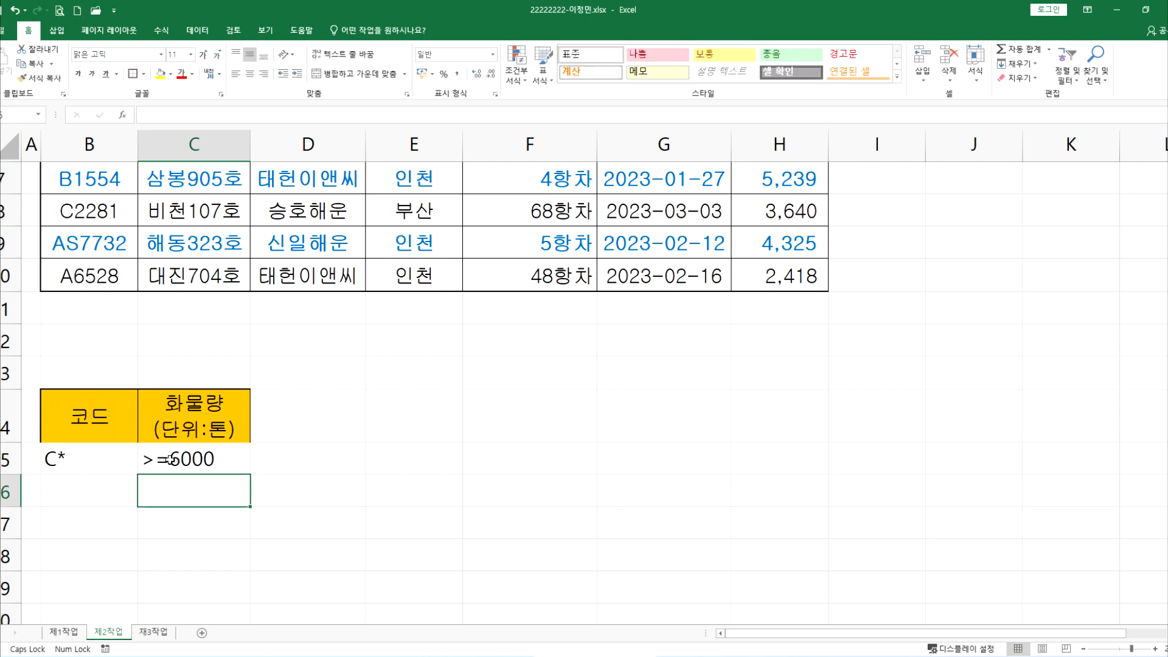
Step: Copy the criteria block B14:C15 and paste it at E14 as a comparison example
{"action": "key", "text": "alt+Tab"}
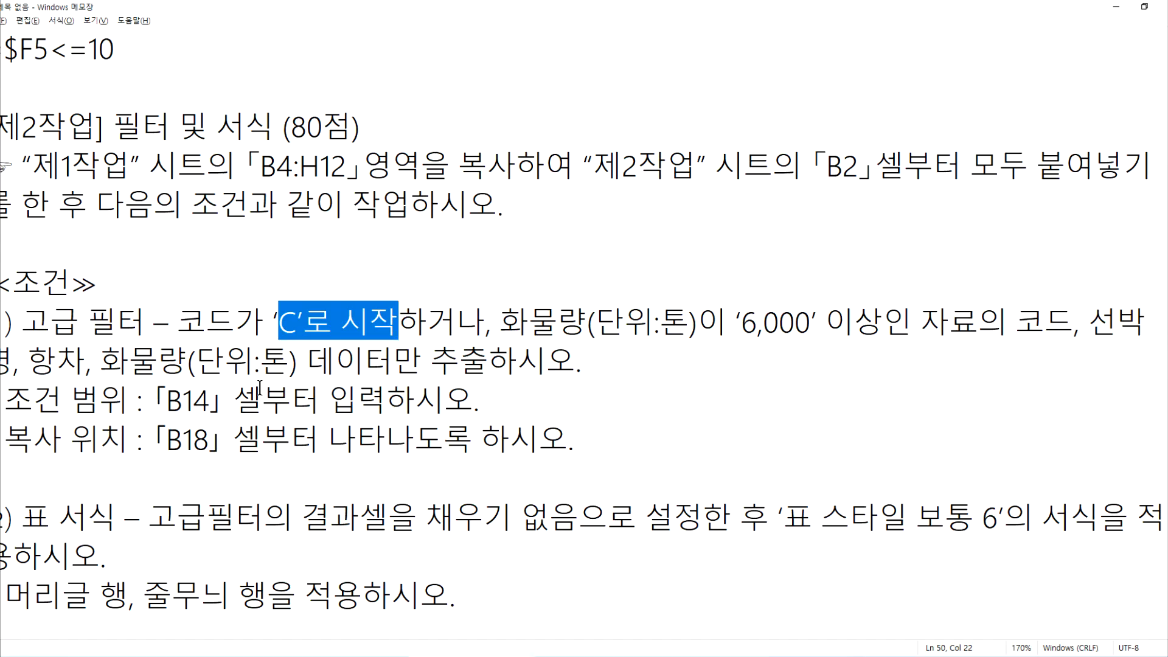
{"action": "key", "text": "alt+Tab"}
{"action": "left_click_drag", "start_coordinate": [58, 402], "coordinate": [188, 459]}
{"action": "key", "text": "ctrl+c"}
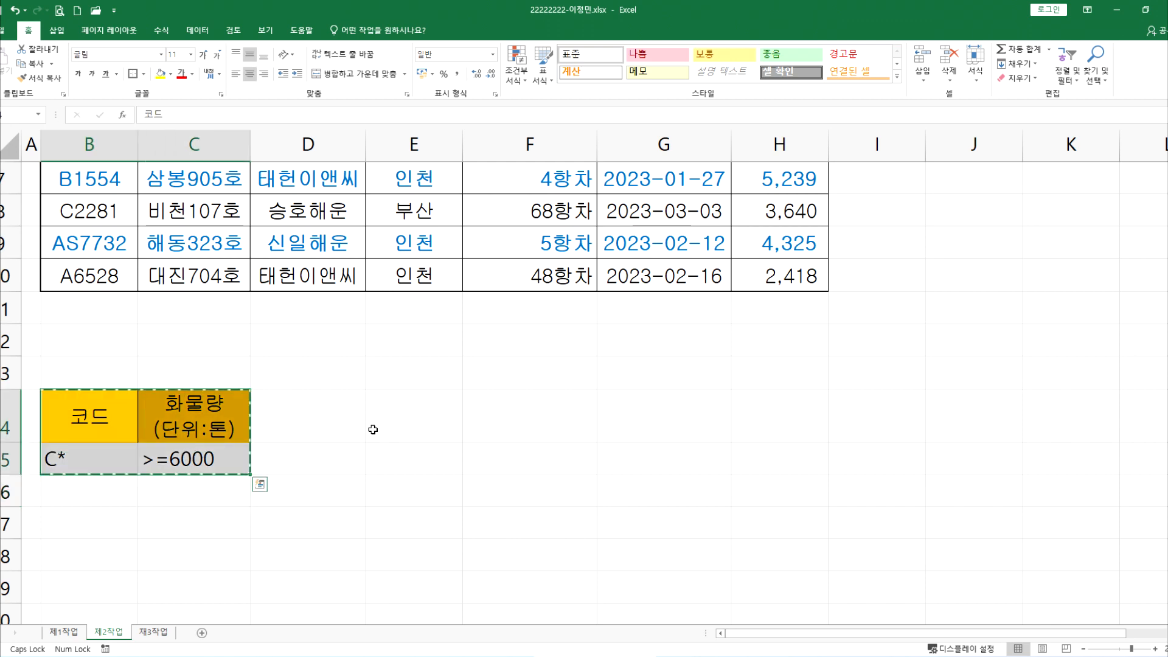
{"action": "left_click", "coordinate": [383, 412]}
{"action": "key", "text": "ctrl+v"}
Step: Examine the '하거나' wording of the filter condition in Notepad against the same-row criteria copied at E14
{"action": "key", "text": "alt+Tab"}
{"action": "left_click_drag", "start_coordinate": [487, 321], "coordinate": [359, 326]}
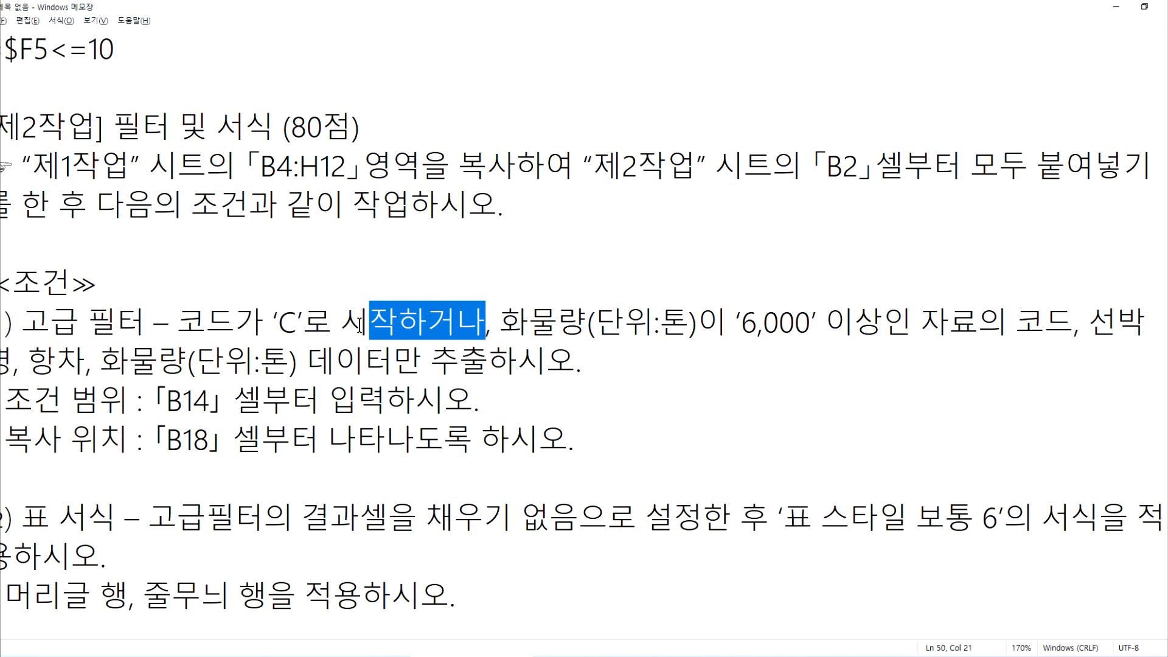
{"action": "key", "text": "alt+Tab"}
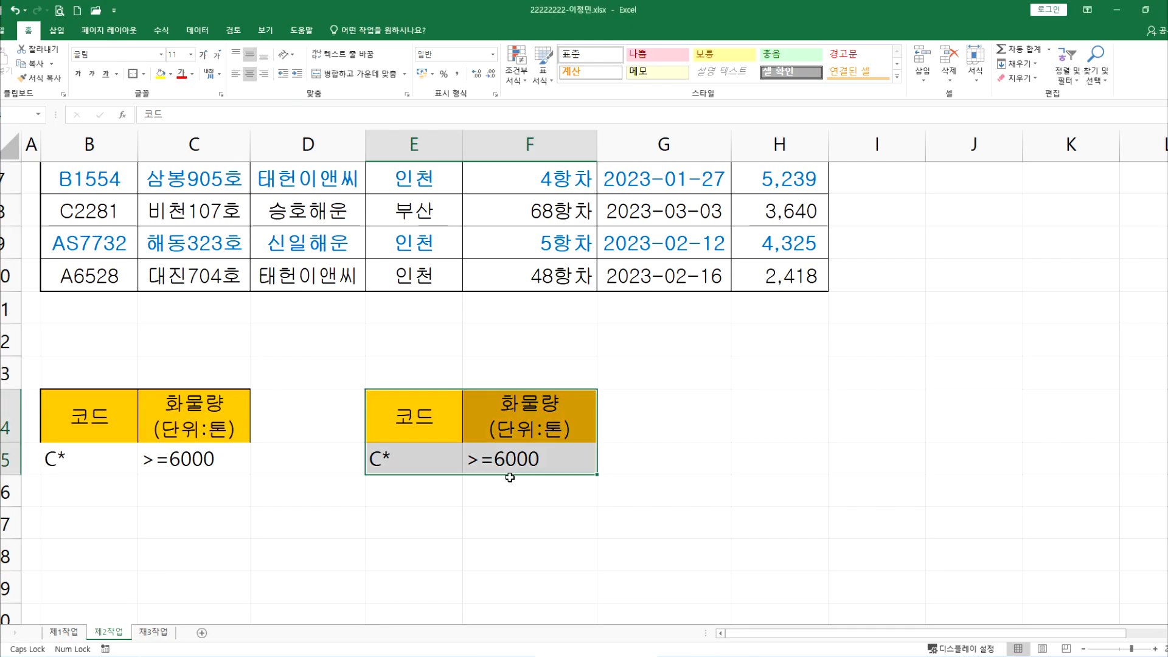
{"action": "left_click", "coordinate": [411, 416]}
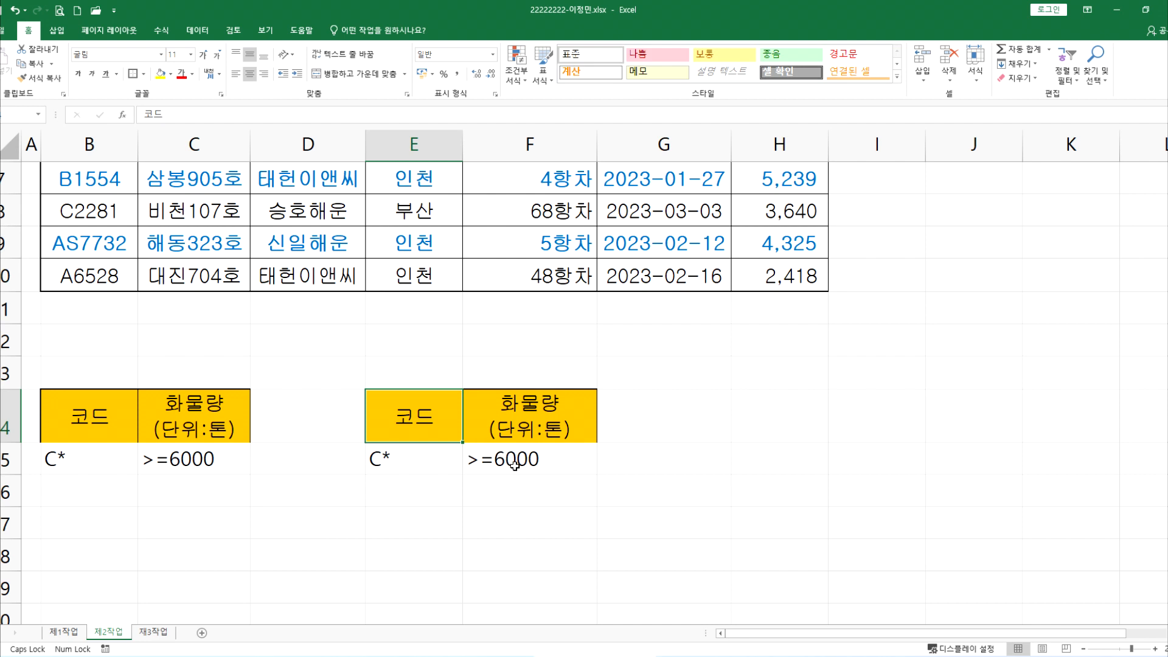
{"action": "key", "text": "alt+Tab"}
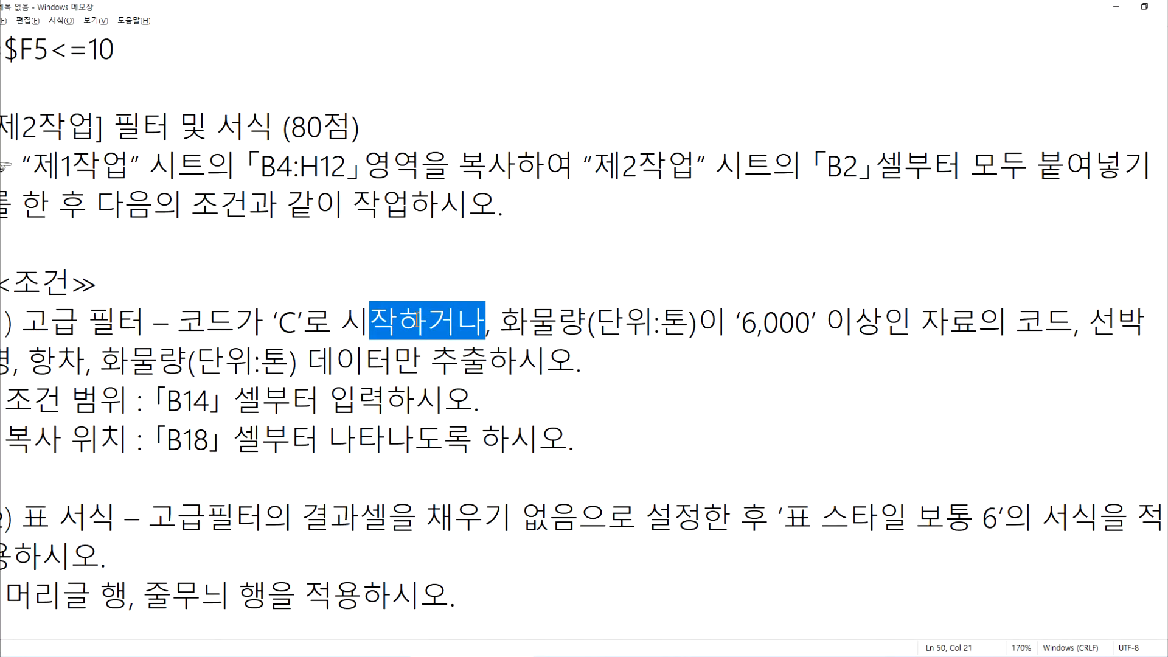
{"action": "key", "text": "alt+Tab"}
Step: Move the >=6000 condition down to C16, keeping C* in B15, so the criteria form an OR condition
{"action": "left_click", "coordinate": [91, 467]}
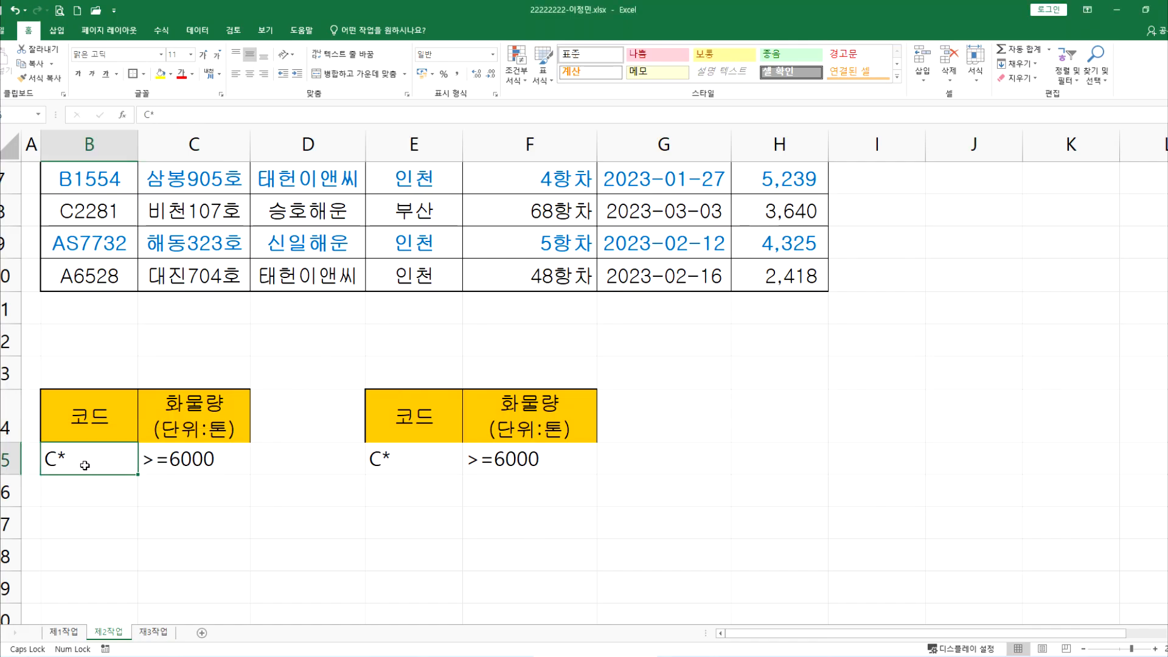
{"action": "mouse_move", "coordinate": [90, 476]}
{"action": "left_mouse_down"}
{"action": "mouse_move", "coordinate": [96, 487]}
{"action": "mouse_move", "coordinate": [93, 470]}
{"action": "left_mouse_up"}
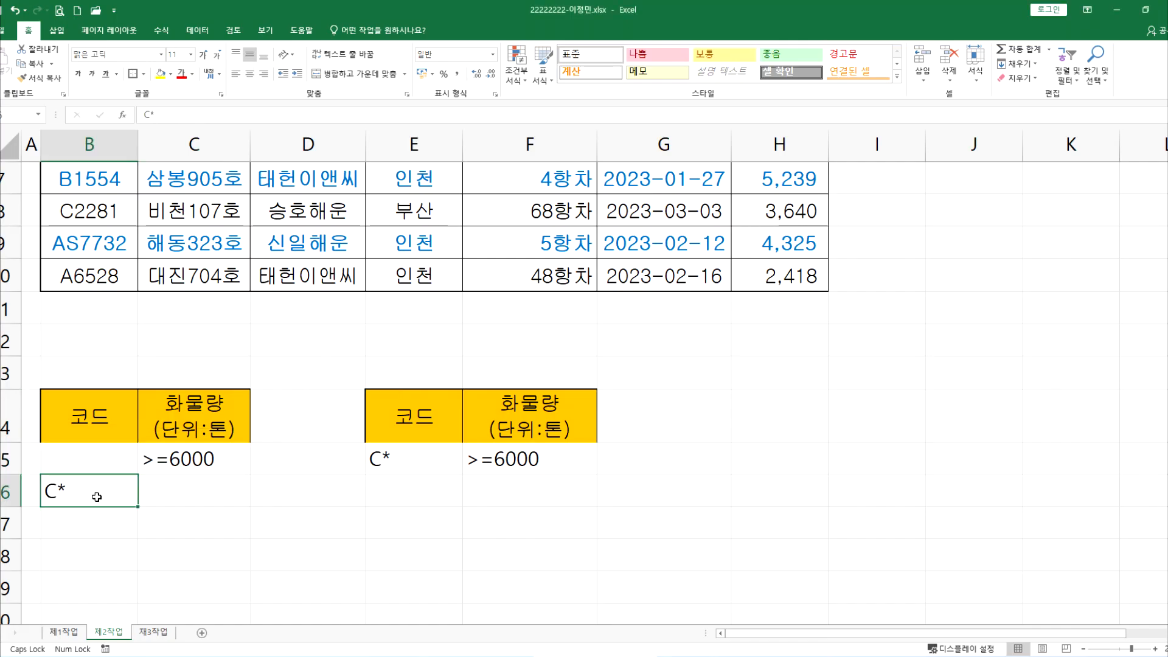
{"action": "left_click", "coordinate": [175, 459]}
{"action": "left_click_drag", "start_coordinate": [175, 459], "coordinate": [181, 498]}
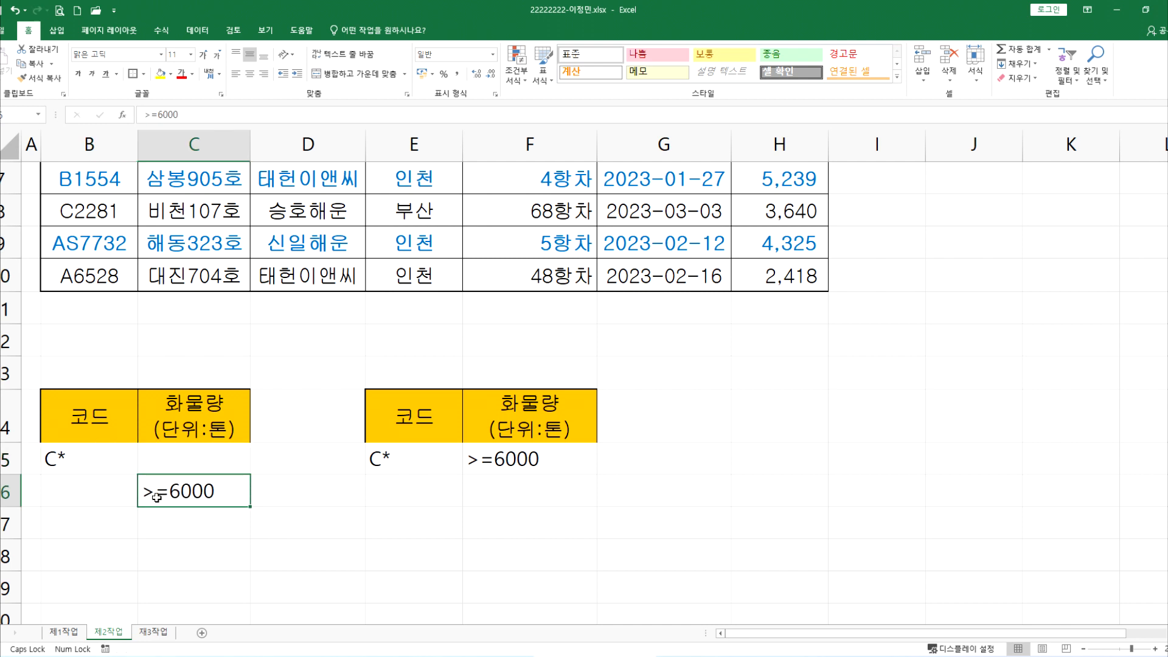
Step: Compare the staggered criteria B14:C16 with the same-row criteria E15:F15 and the '거나' wording in Notepad, and return to Excel
{"action": "left_click_drag", "start_coordinate": [80, 425], "coordinate": [163, 486]}
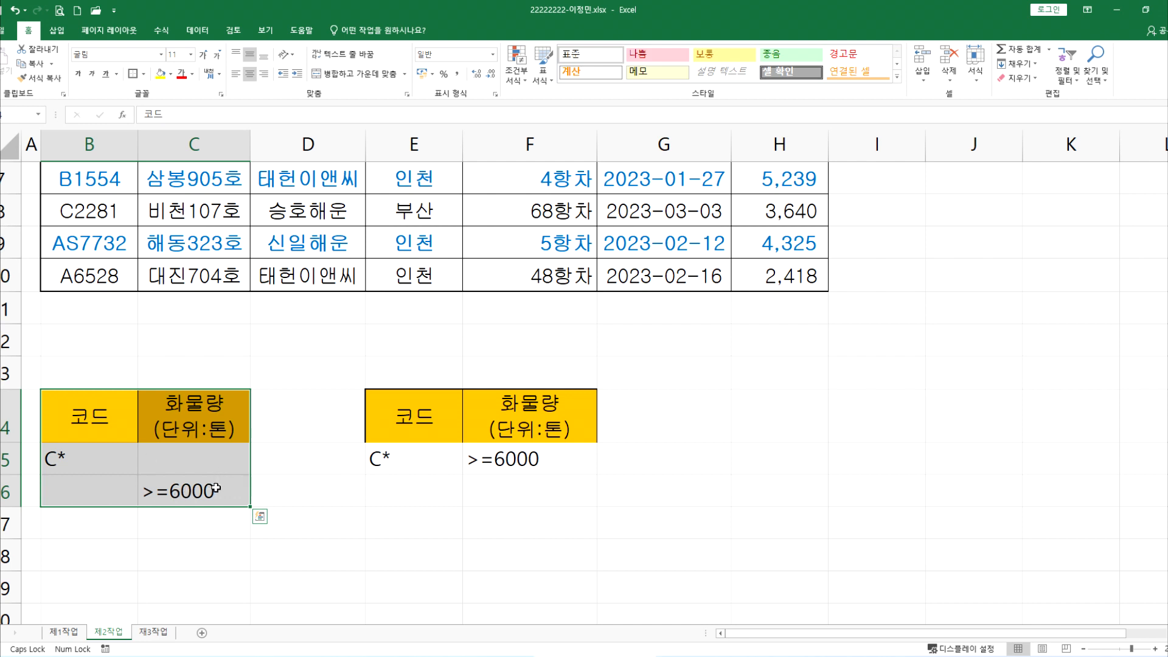
{"action": "left_click", "coordinate": [411, 458]}
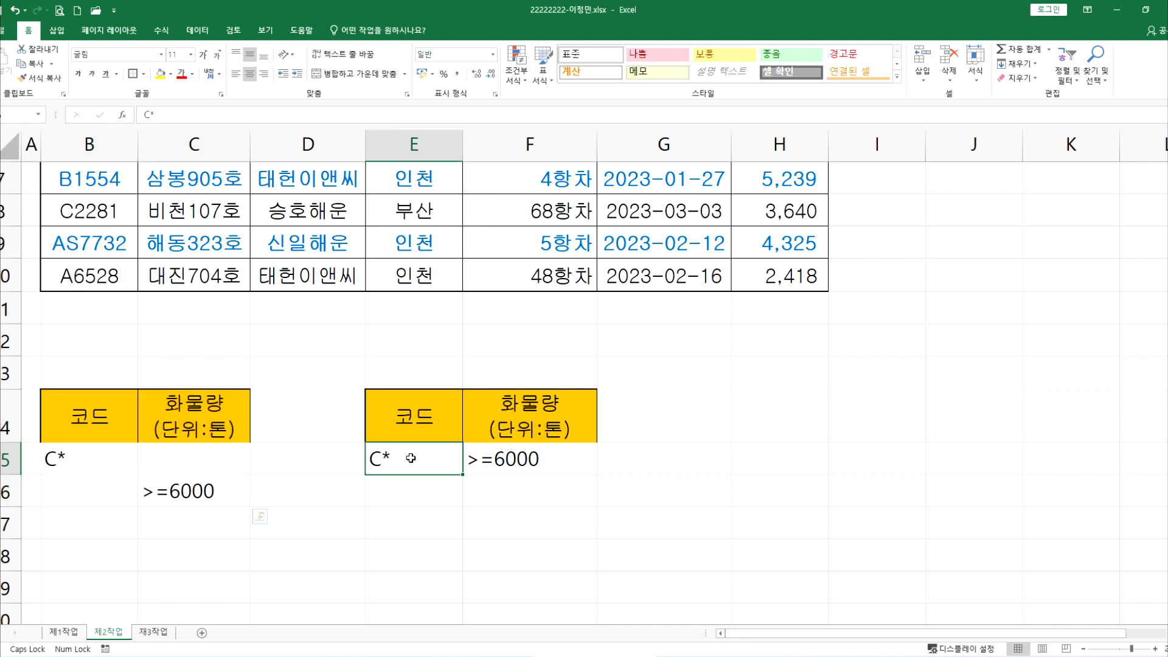
{"action": "left_click_drag", "start_coordinate": [411, 458], "coordinate": [507, 458]}
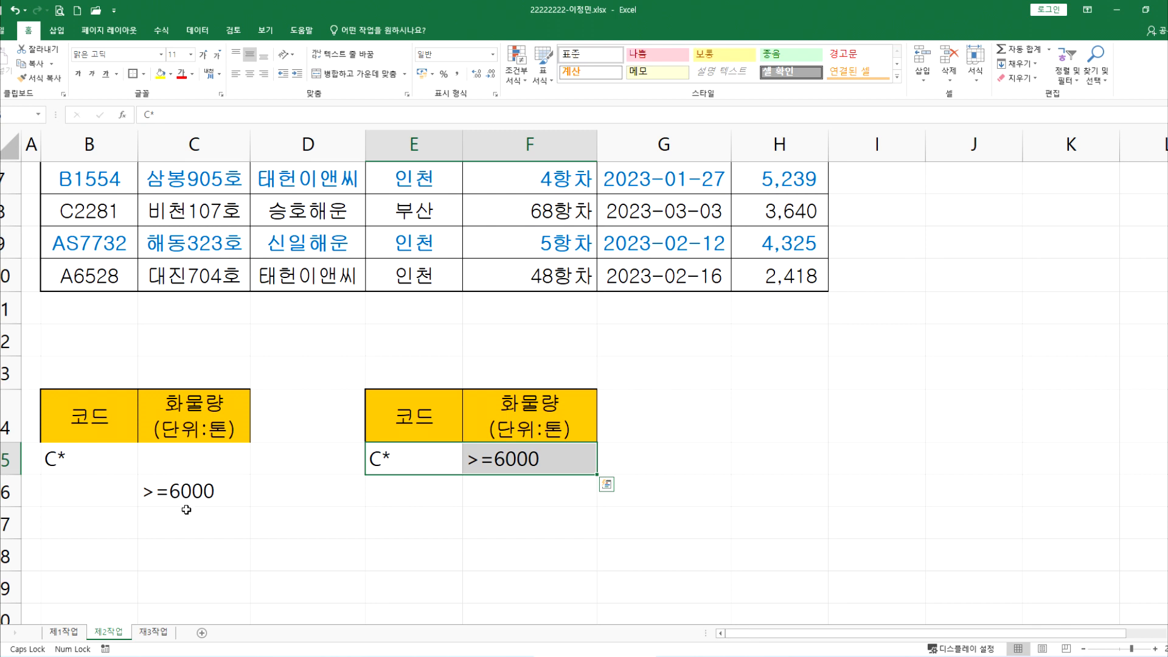
{"action": "key", "text": "alt+Tab"}
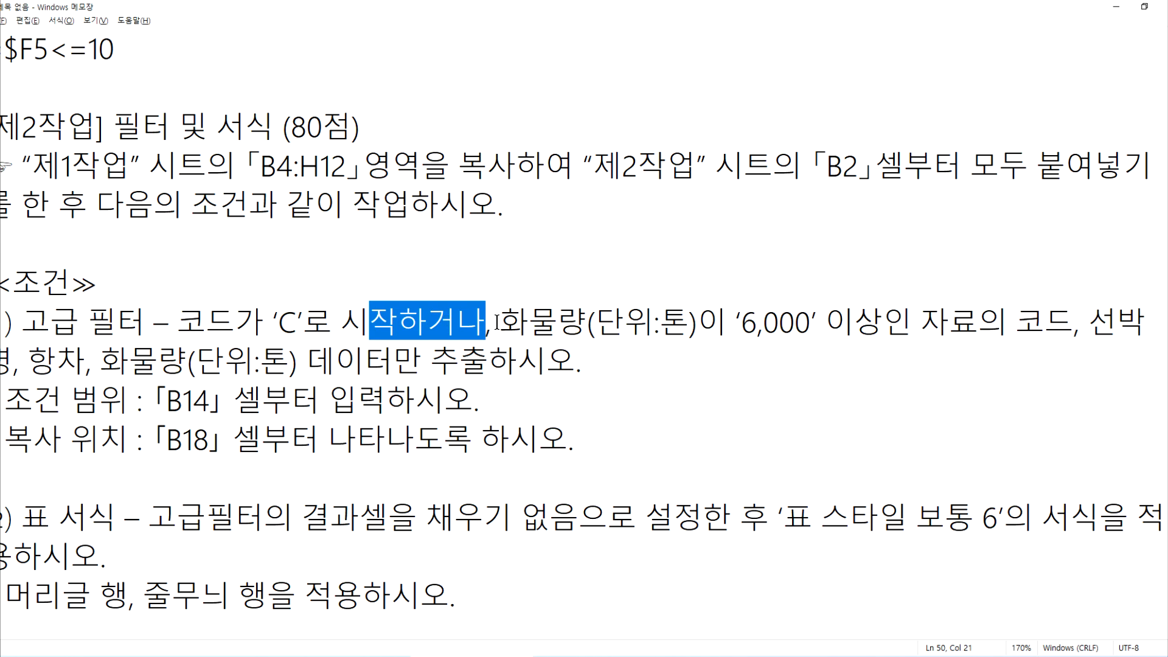
{"action": "left_click_drag", "start_coordinate": [487, 322], "coordinate": [451, 322]}
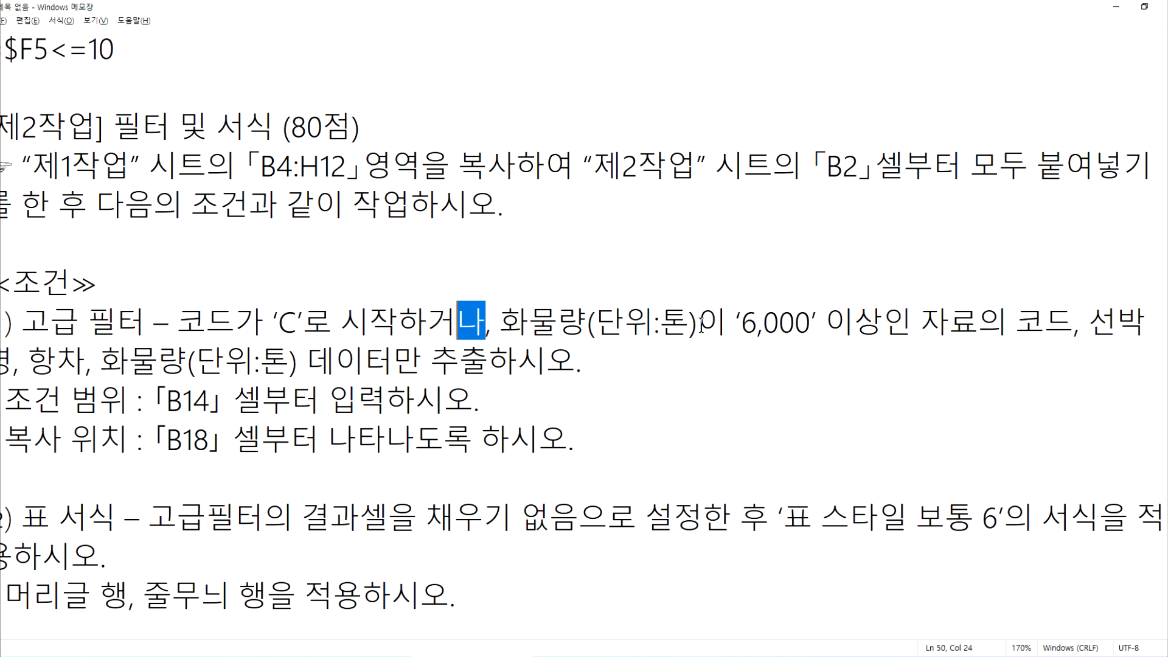
{"action": "scroll", "coordinate": [383, 294], "scroll_direction": "up", "scroll_amount": 2}
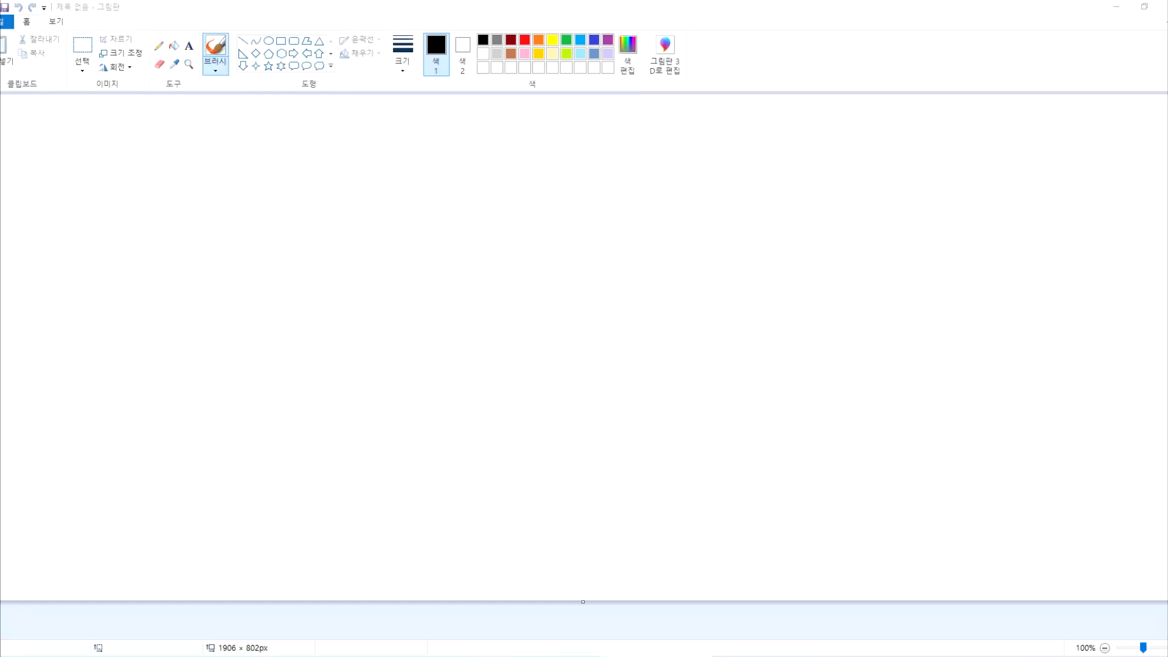
{"action": "left_click", "coordinate": [527, 655]}
{"action": "scroll", "coordinate": [352, 386], "scroll_direction": "up", "scroll_amount": 2}
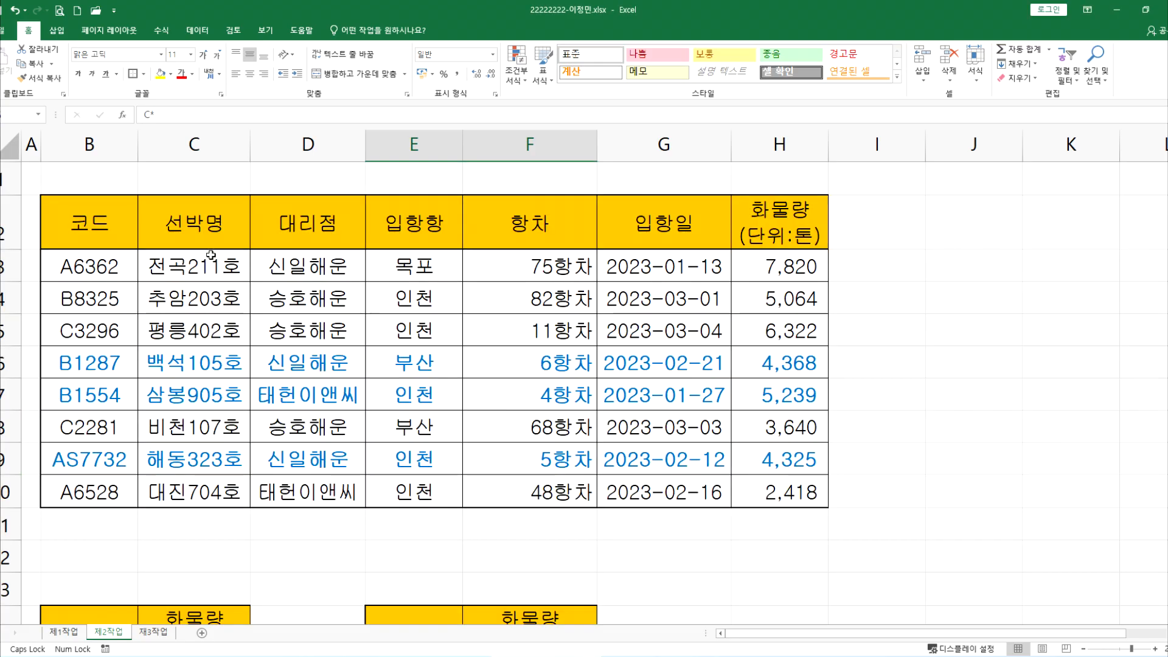
{"action": "left_click", "coordinate": [108, 235]}
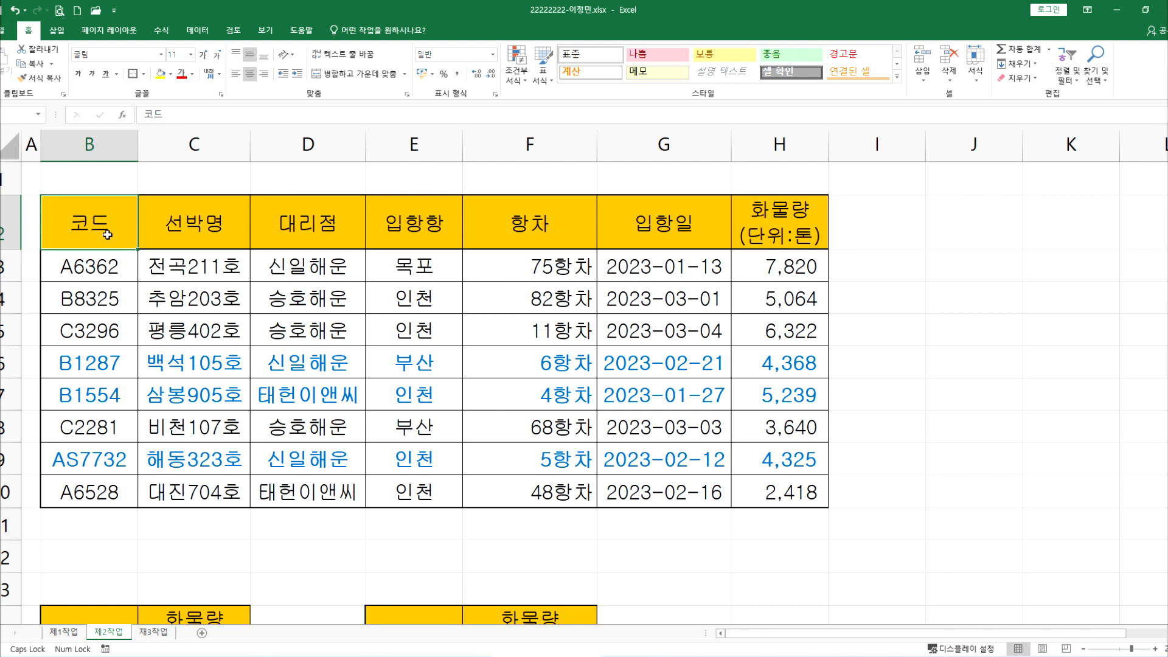
{"action": "left_click", "coordinate": [189, 227], "text": "ctrl"}
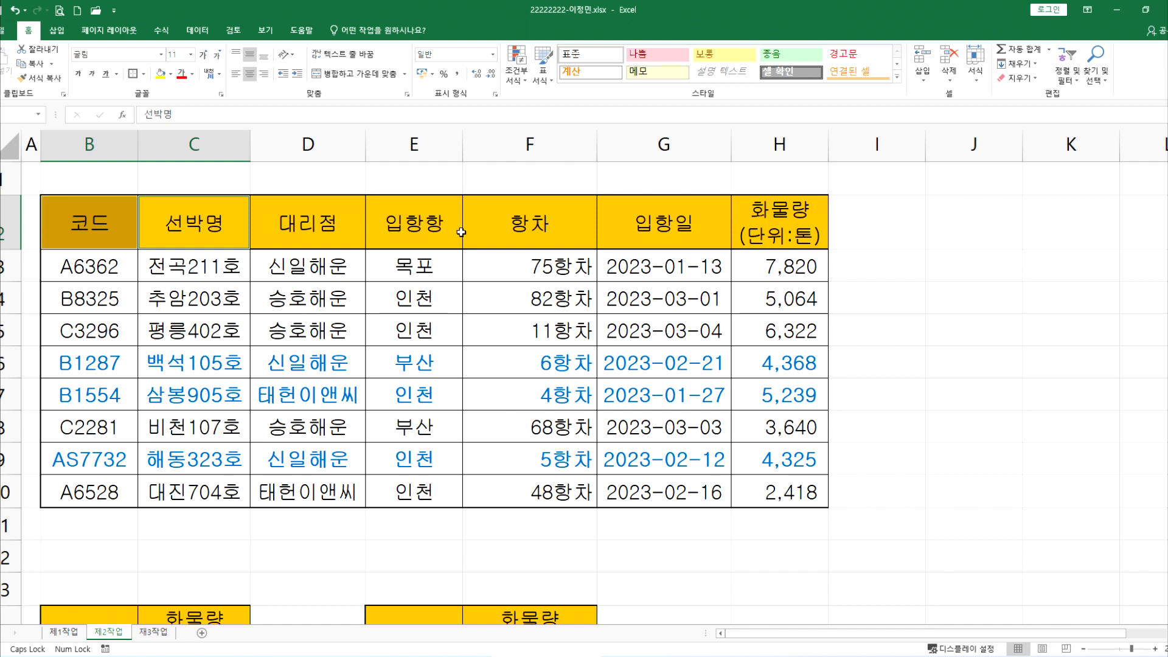
{"action": "left_click", "coordinate": [515, 232], "text": "ctrl"}
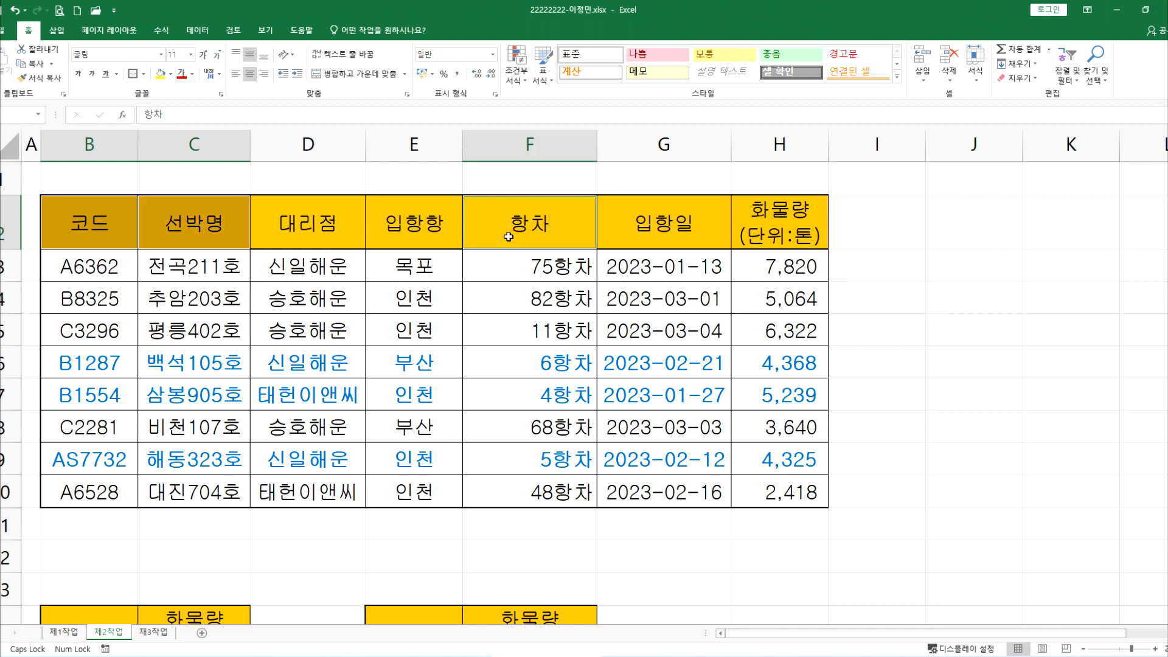
{"action": "left_click", "coordinate": [774, 223], "text": "ctrl"}
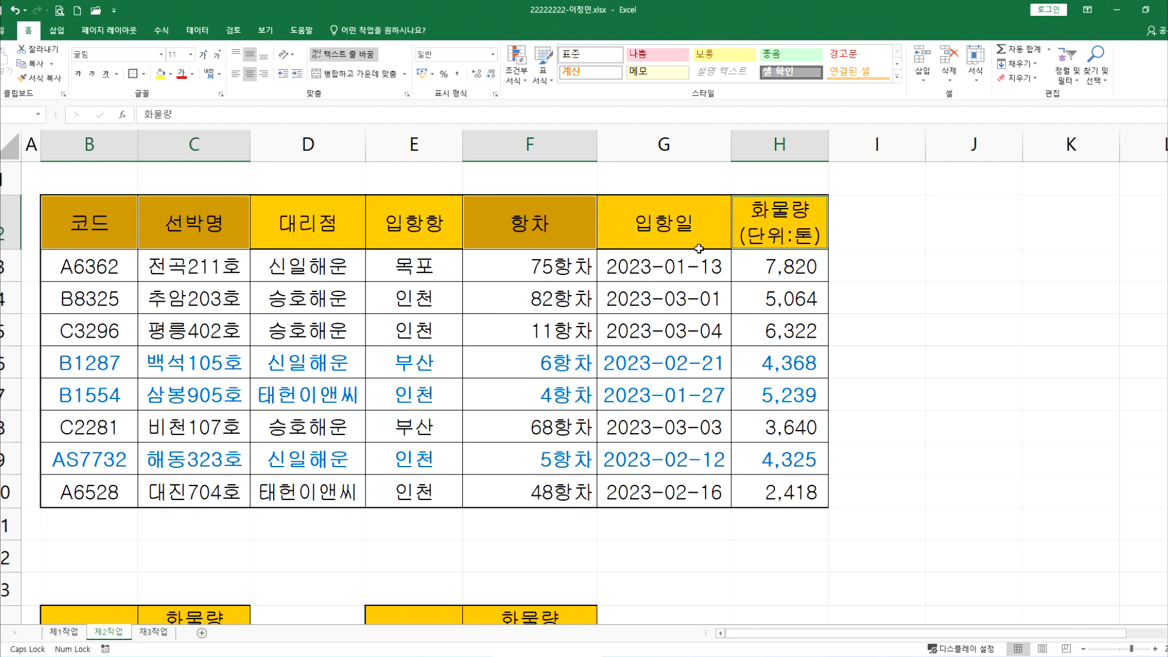
{"action": "scroll", "coordinate": [320, 431], "scroll_direction": "down", "scroll_amount": 4}
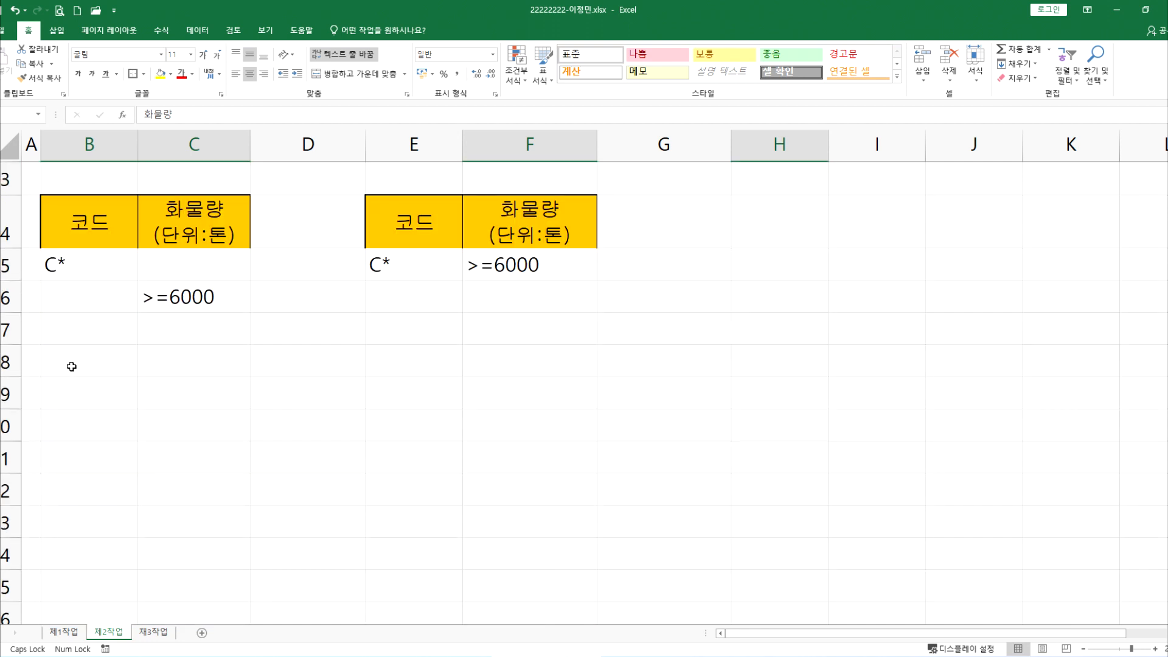
{"action": "left_click", "coordinate": [82, 364]}
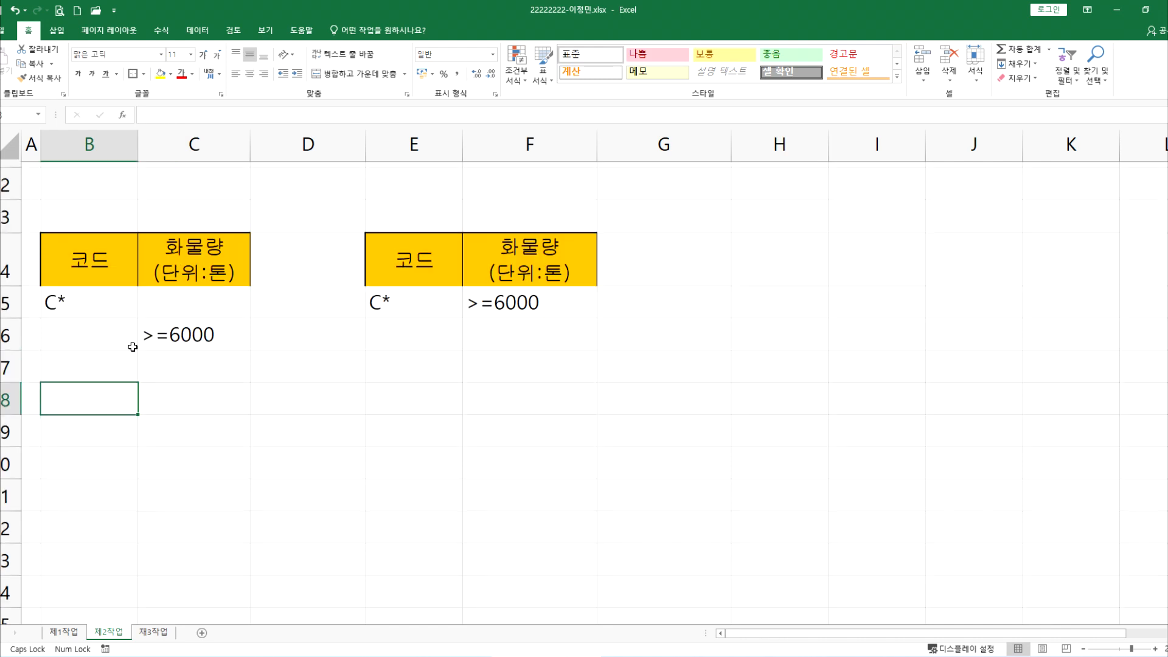
Step: Copy the 코드, 선박명, 항차 and 화물량(단위:톤) headers from row 2 and paste them at B18 as the filter output headers
{"action": "scroll", "coordinate": [131, 333], "scroll_direction": "up", "scroll_amount": 4}
{"action": "left_click", "coordinate": [111, 228]}
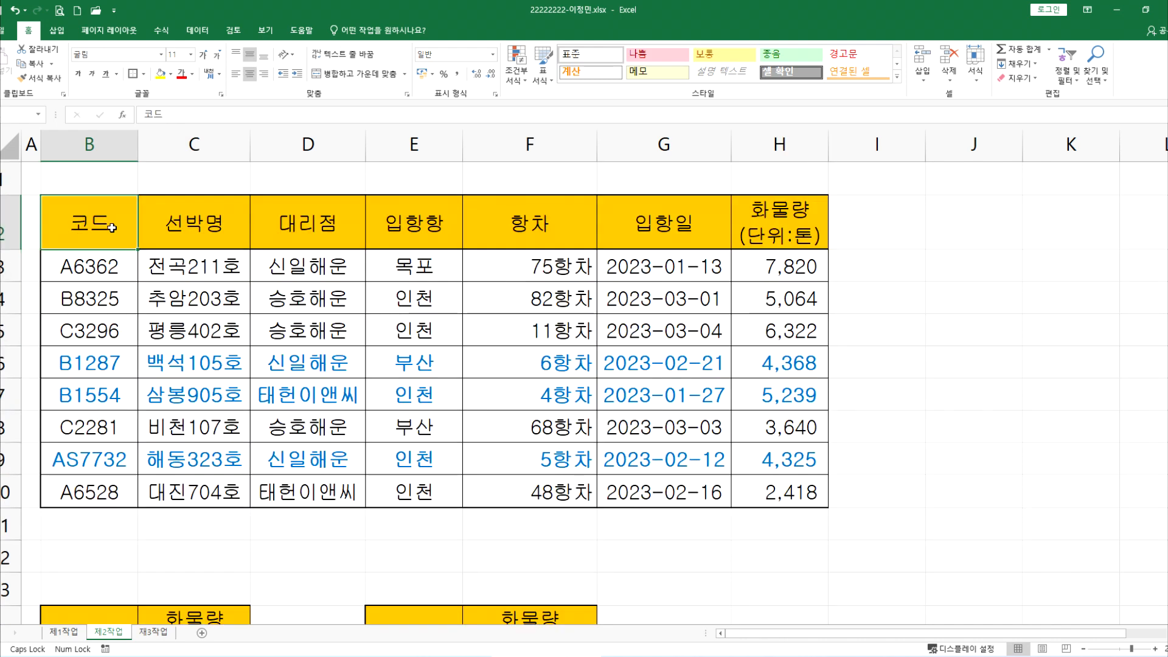
{"action": "left_click", "coordinate": [218, 223], "text": "ctrl"}
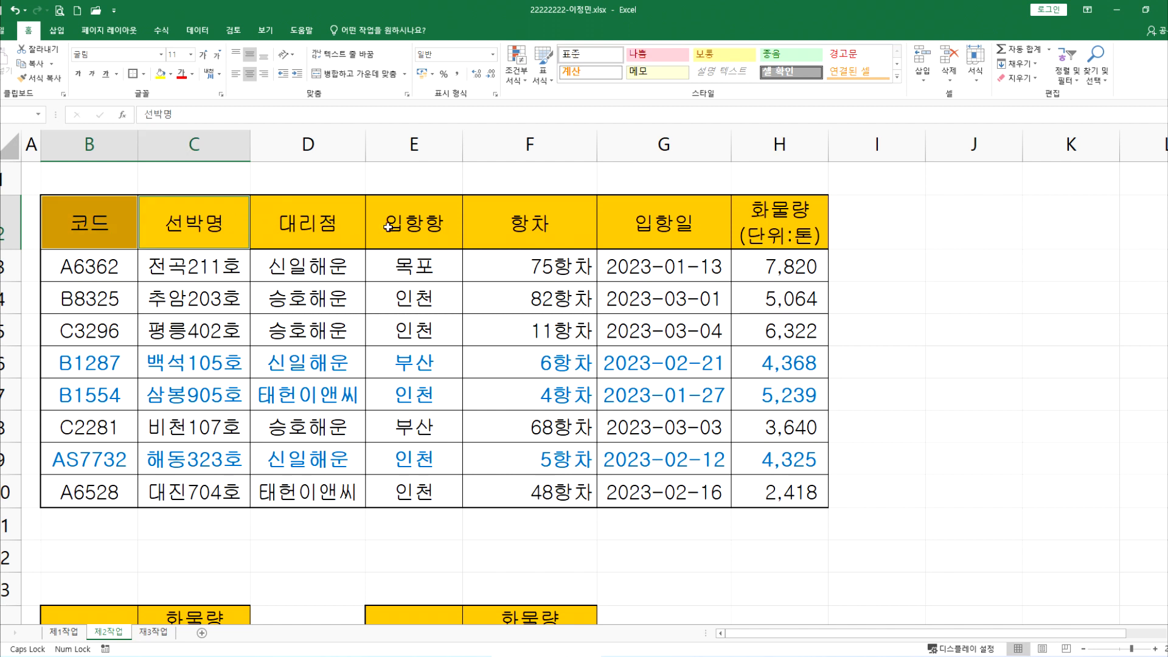
{"action": "left_click", "coordinate": [551, 225], "text": "ctrl"}
{"action": "left_click", "coordinate": [783, 225], "text": "ctrl"}
{"action": "key", "text": "ctrl+c"}
{"action": "scroll", "coordinate": [217, 380], "scroll_direction": "down", "scroll_amount": 3}
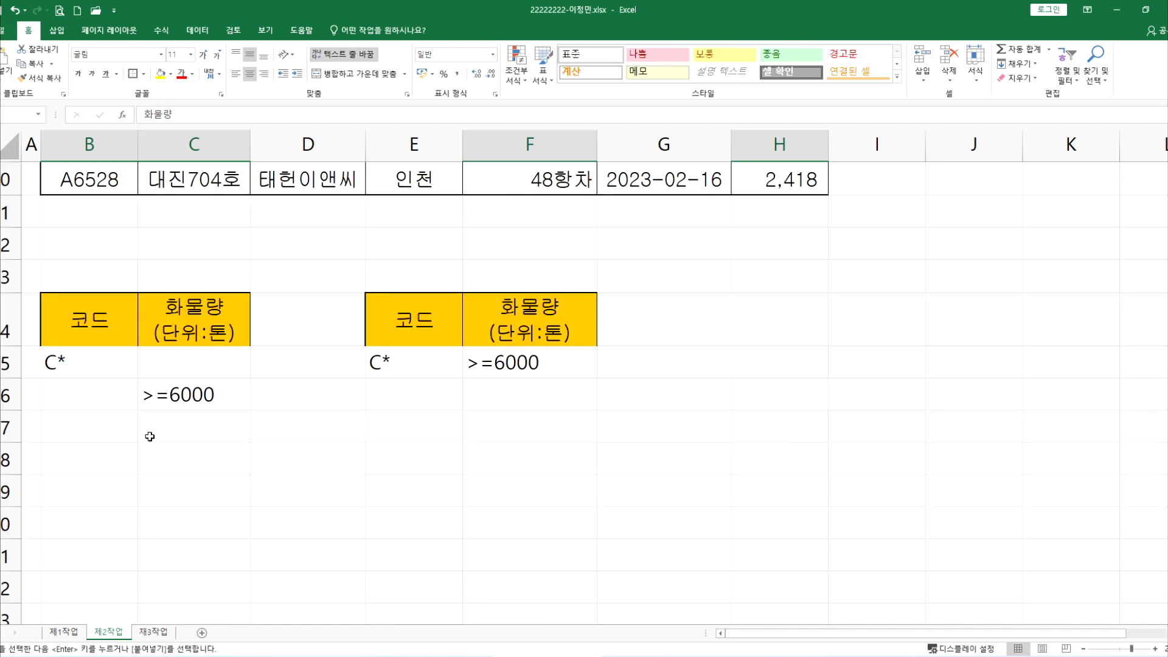
{"action": "left_click", "coordinate": [71, 467]}
{"action": "key", "text": "ctrl+v"}
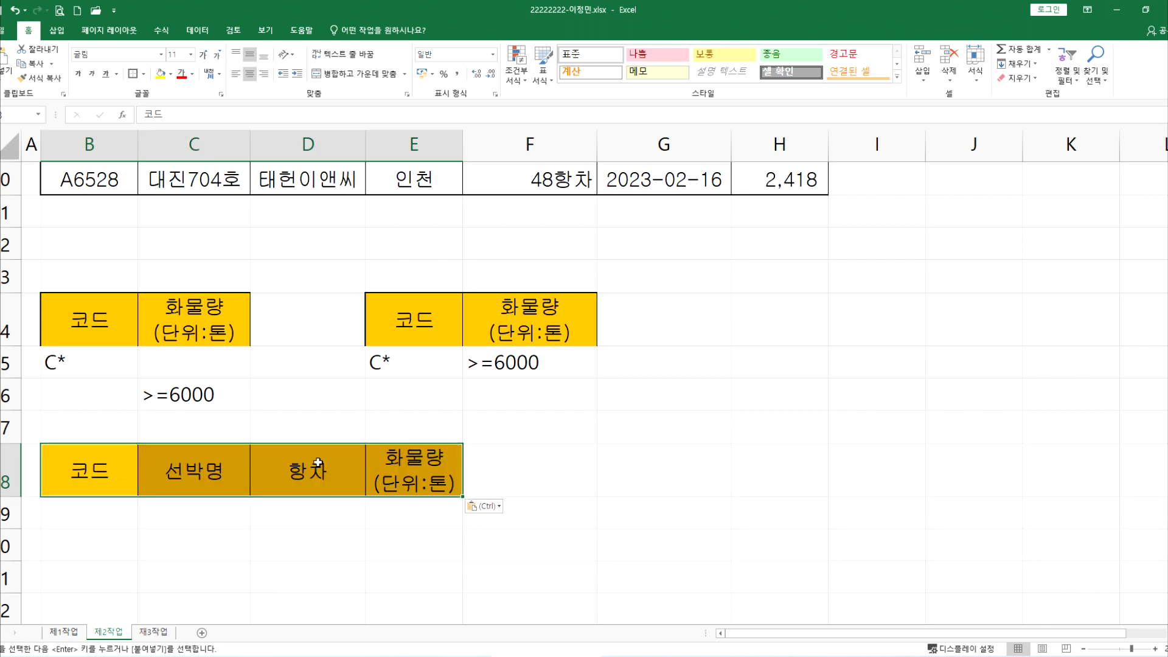
Step: Check the output headers at B18 against the source table and the fields listed in Notepad's filter instruction, and return to Excel
{"action": "scroll", "coordinate": [318, 471], "scroll_direction": "up", "scroll_amount": 3}
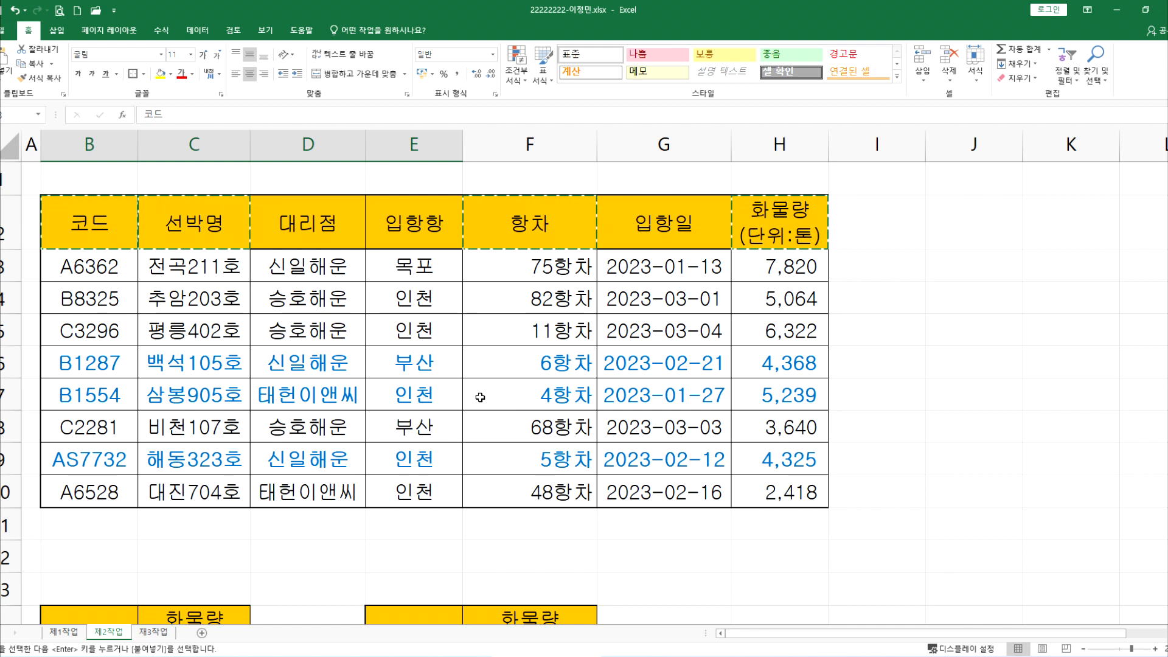
{"action": "scroll", "coordinate": [429, 427], "scroll_direction": "down", "scroll_amount": 3}
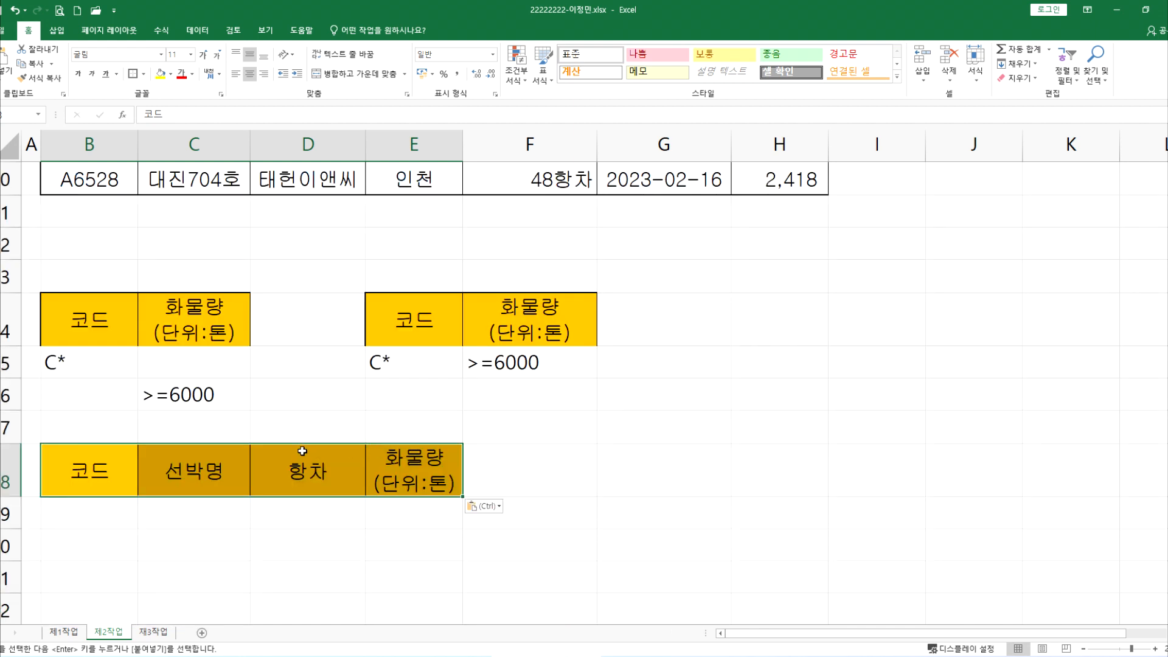
{"action": "left_click", "coordinate": [110, 469]}
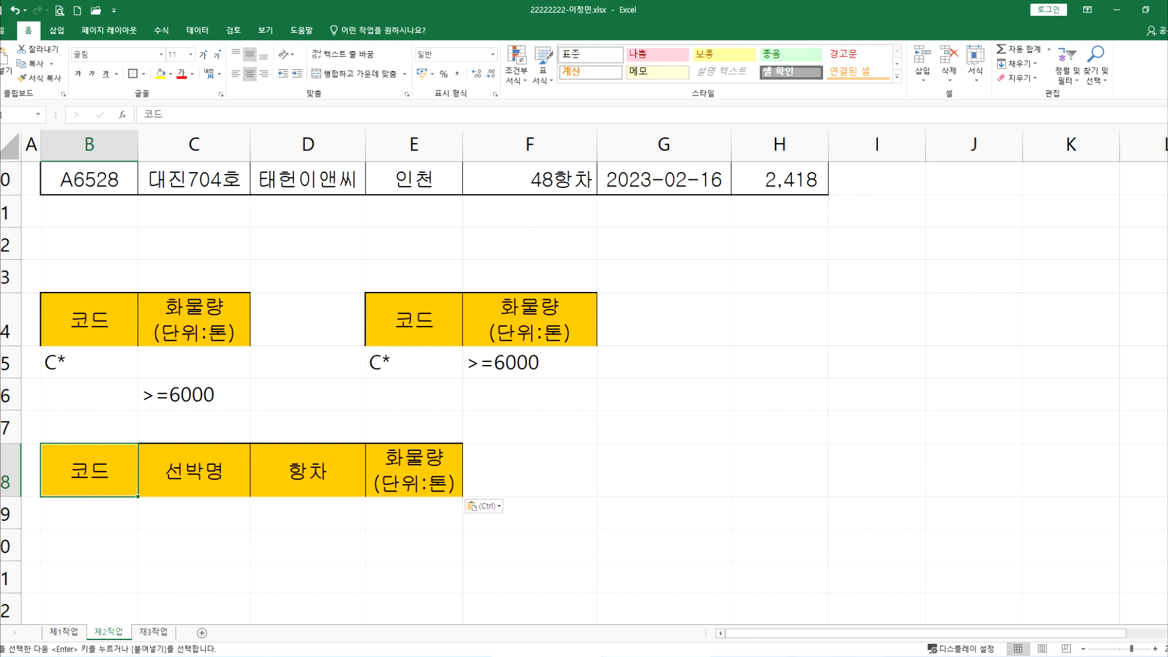
{"action": "key", "text": "alt+Tab"}
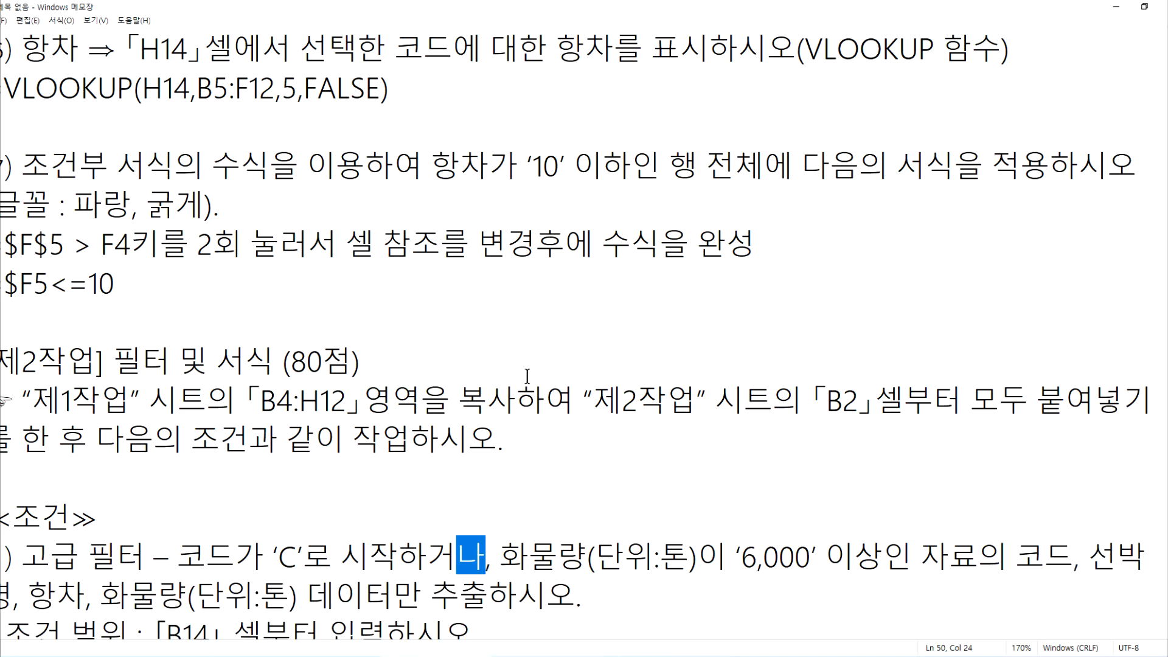
{"action": "scroll", "coordinate": [552, 435], "scroll_direction": "down", "scroll_amount": 3}
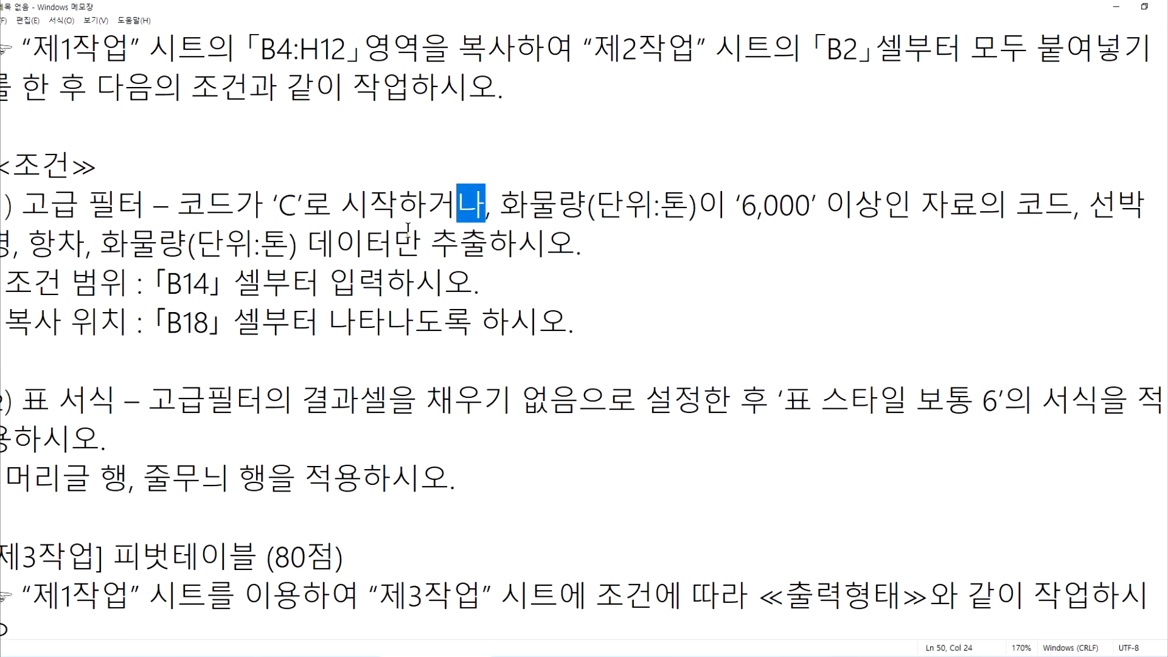
{"action": "left_click_drag", "start_coordinate": [1022, 208], "coordinate": [1141, 205]}
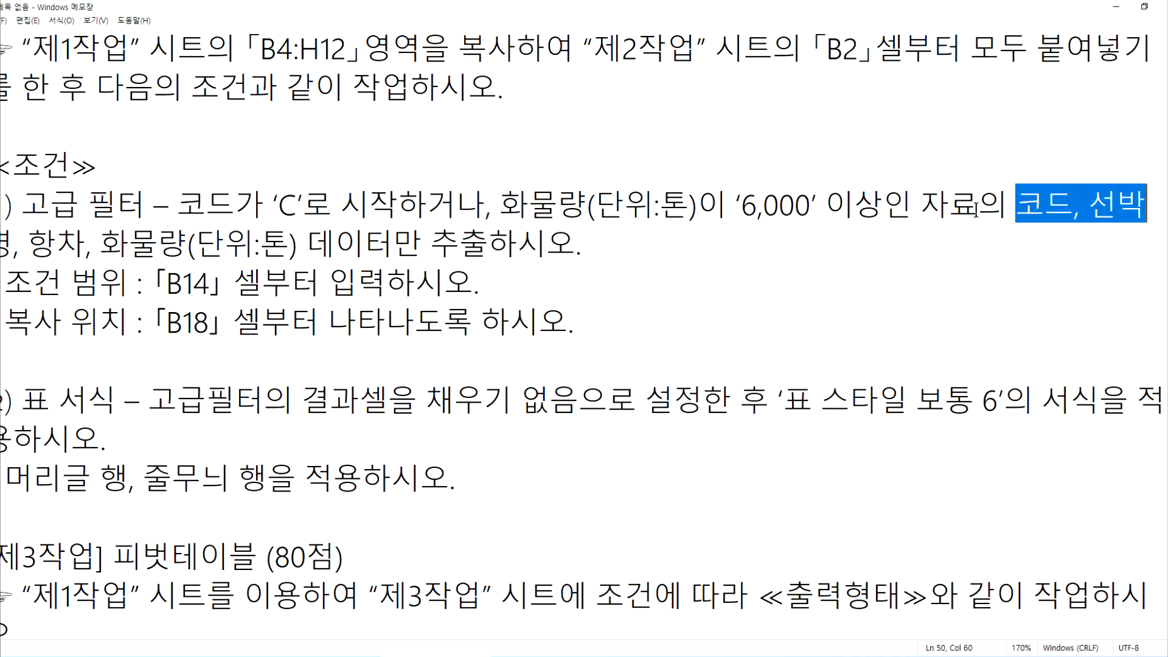
{"action": "key", "text": "alt+Tab"}
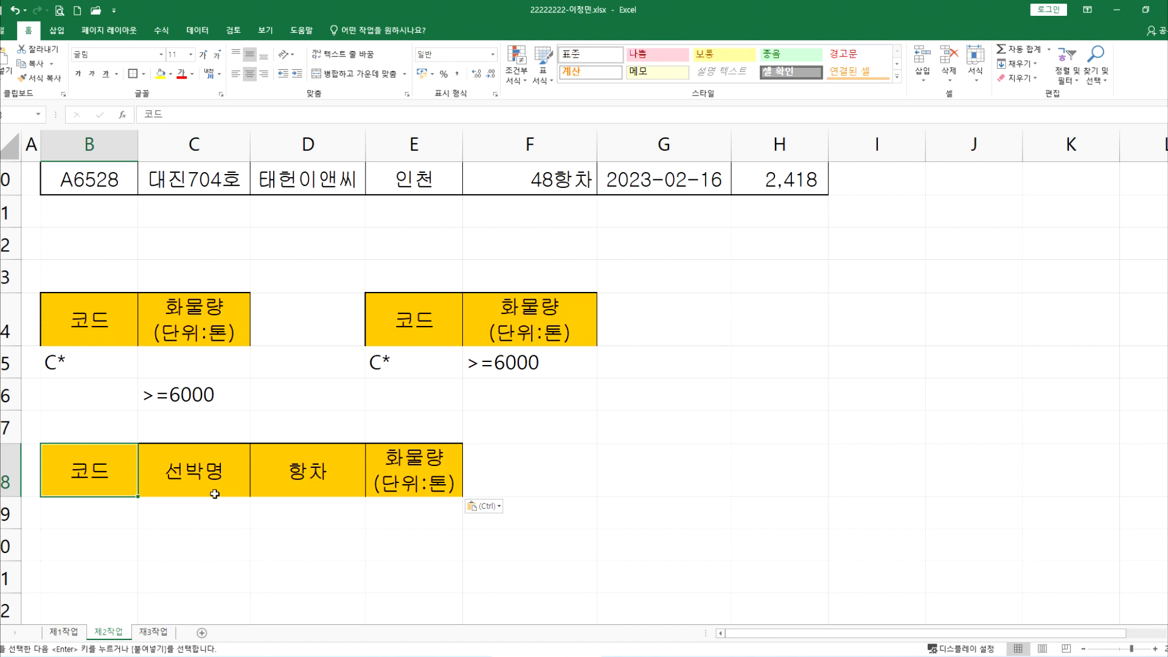
{"action": "scroll", "coordinate": [125, 469], "scroll_direction": "up", "scroll_amount": 6}
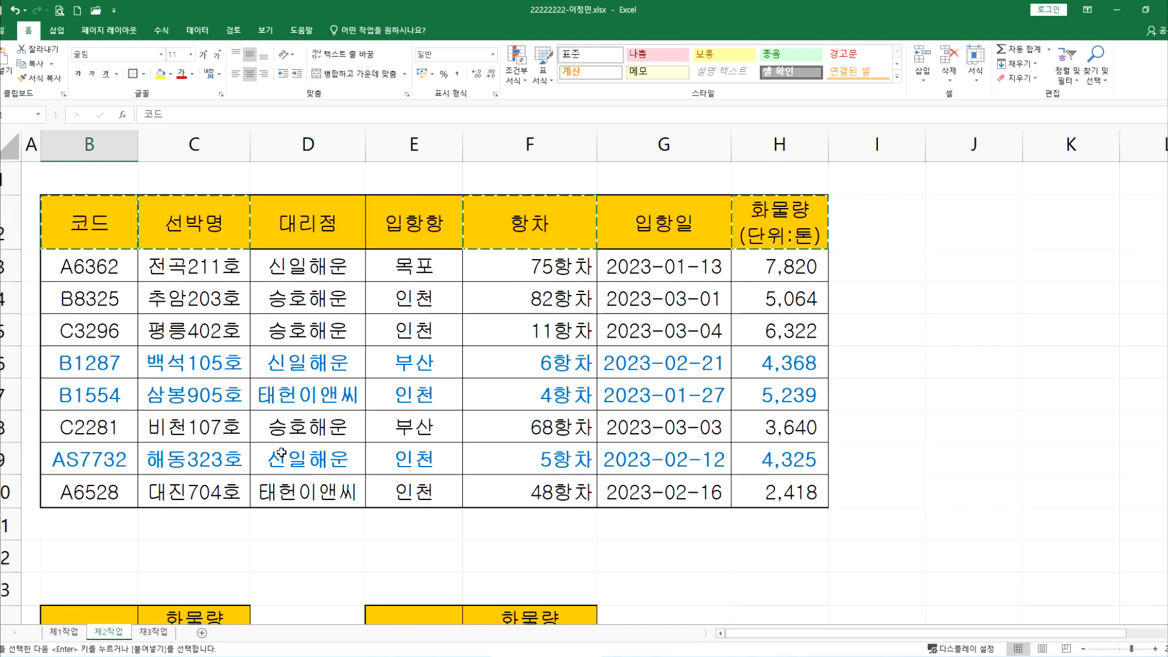
{"action": "scroll", "coordinate": [277, 470], "scroll_direction": "down", "scroll_amount": 3}
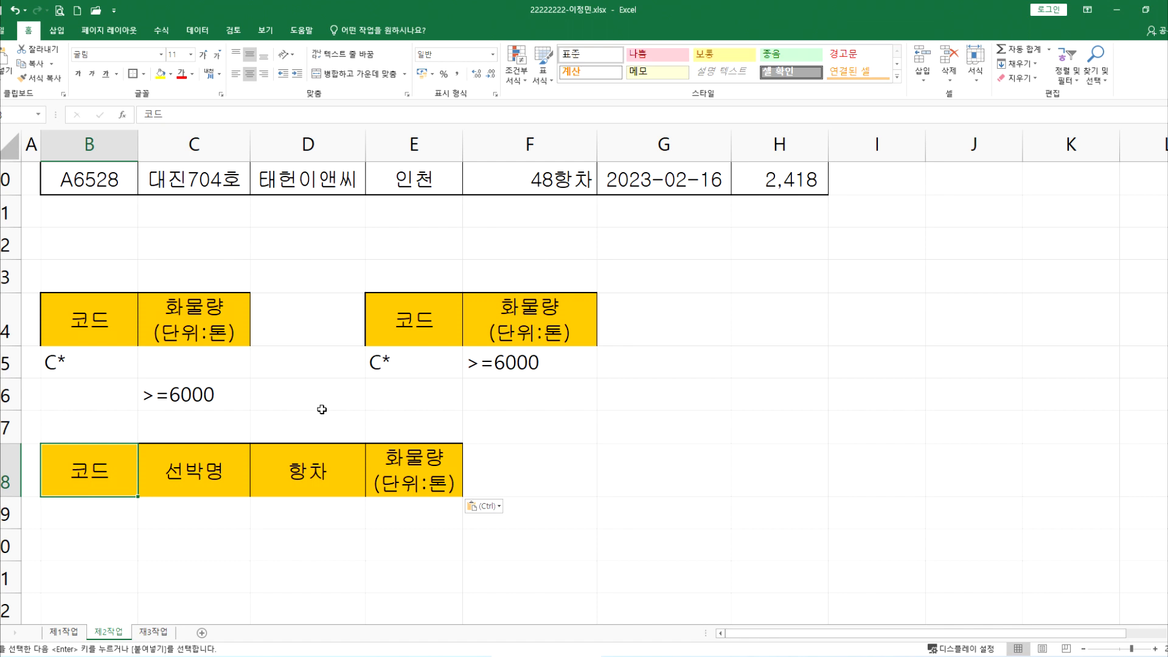
Step: Start an Advanced Filter on the source table B2:H10 with the result set to copy to another location
{"action": "scroll", "coordinate": [322, 409], "scroll_direction": "up", "scroll_amount": 3}
{"action": "scroll", "coordinate": [193, 266], "scroll_direction": "down", "scroll_amount": 4}
{"action": "scroll", "coordinate": [193, 266], "scroll_direction": "up", "scroll_amount": 4}
{"action": "left_click_drag", "start_coordinate": [89, 222], "coordinate": [781, 486]}
{"action": "left_click", "coordinate": [504, 365]}
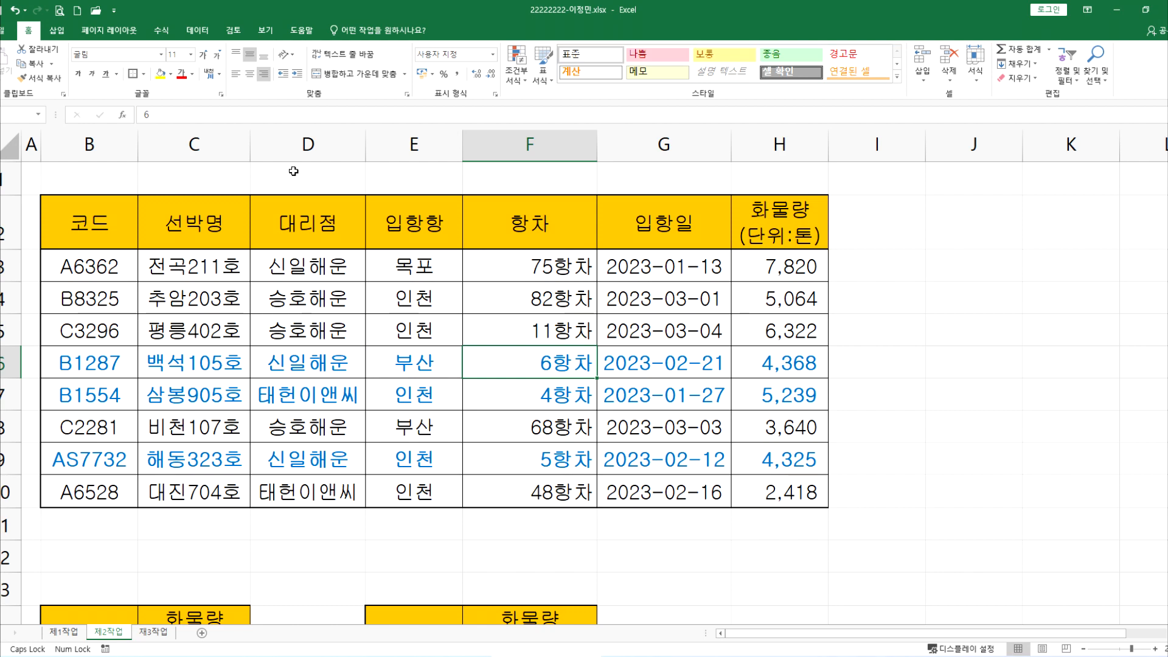
{"action": "left_click", "coordinate": [199, 30]}
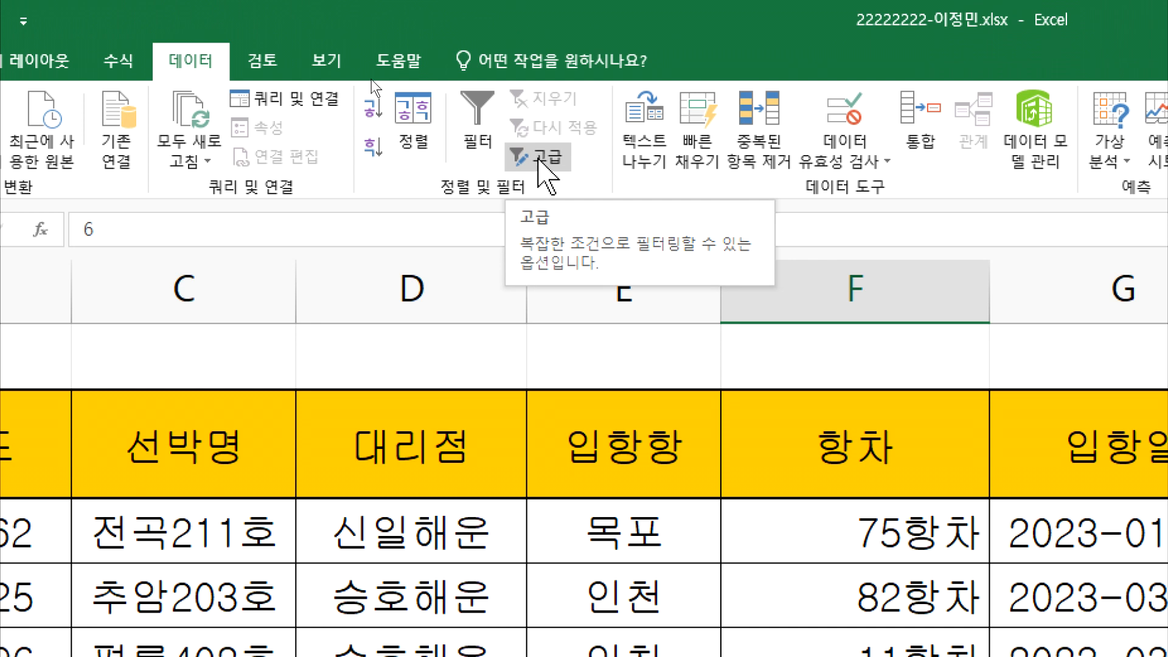
{"action": "left_click", "coordinate": [538, 158]}
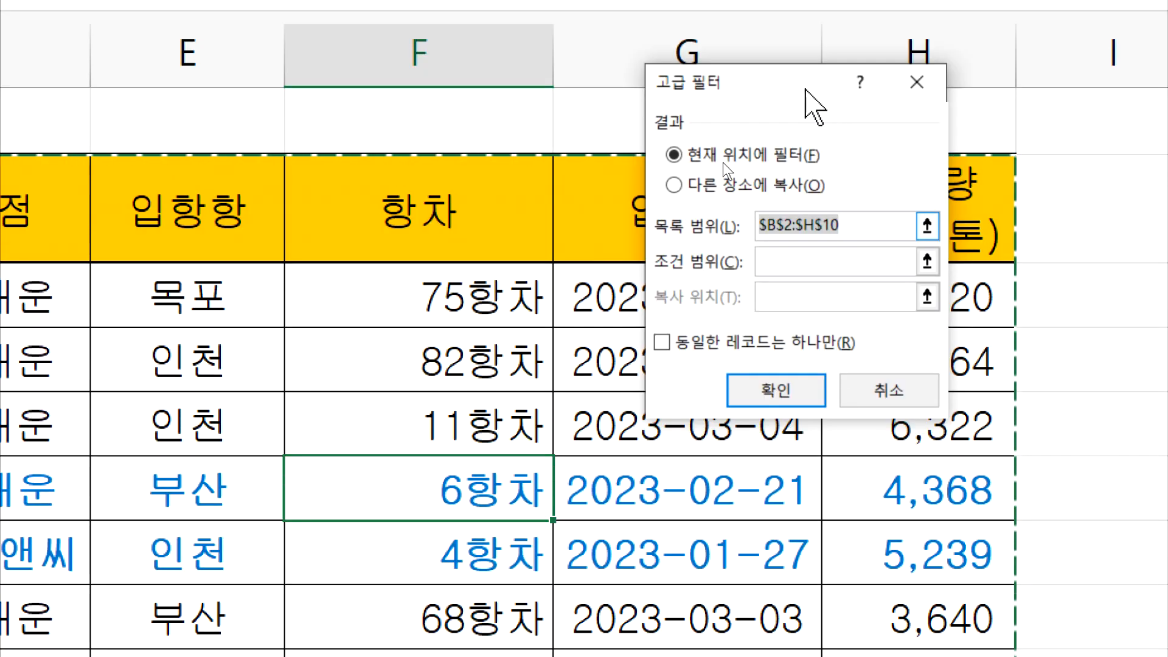
{"action": "left_click_drag", "start_coordinate": [813, 104], "coordinate": [681, 267]}
{"action": "key", "text": "alt+o"}
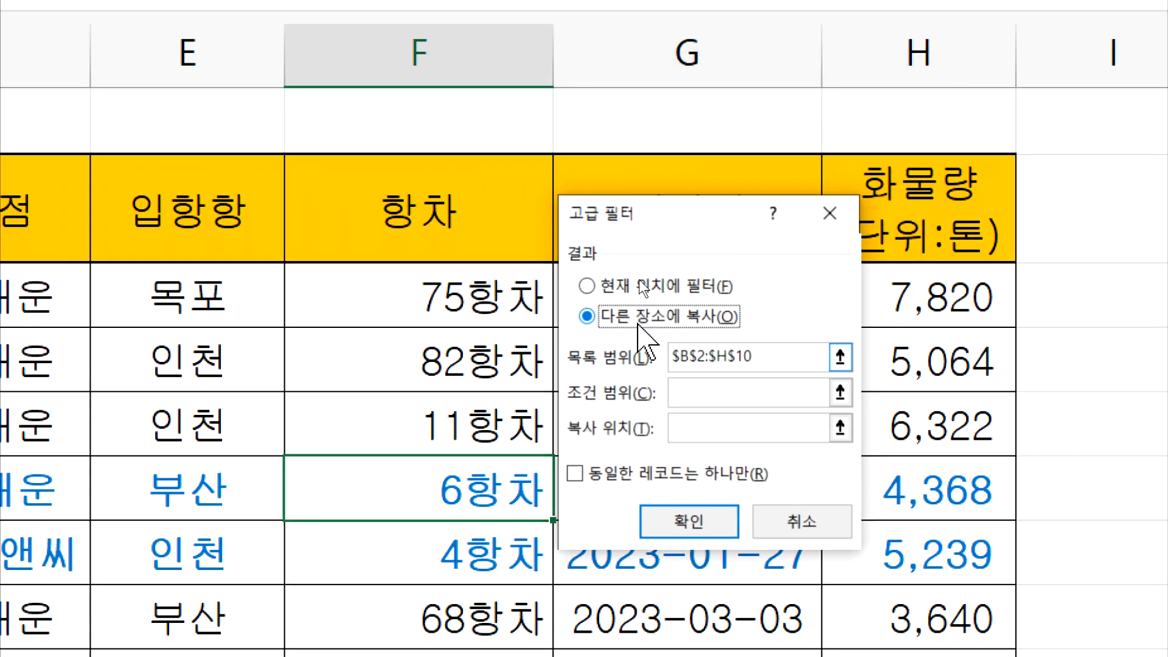
Step: Set the filter's copy destination to the header cells B18:E18
{"action": "left_click", "coordinate": [682, 426]}
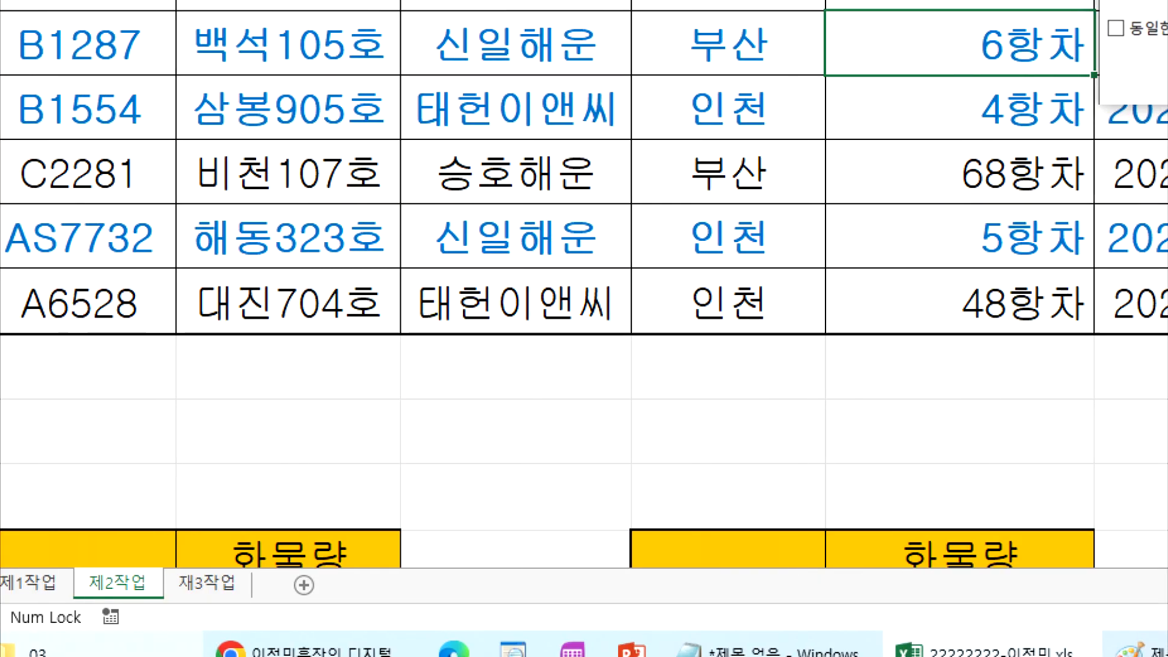
{"action": "scroll", "coordinate": [167, 535], "scroll_direction": "down", "scroll_amount": 2}
{"action": "left_click", "coordinate": [176, 444]}
{"action": "left_click_drag", "start_coordinate": [245, 442], "coordinate": [750, 438]}
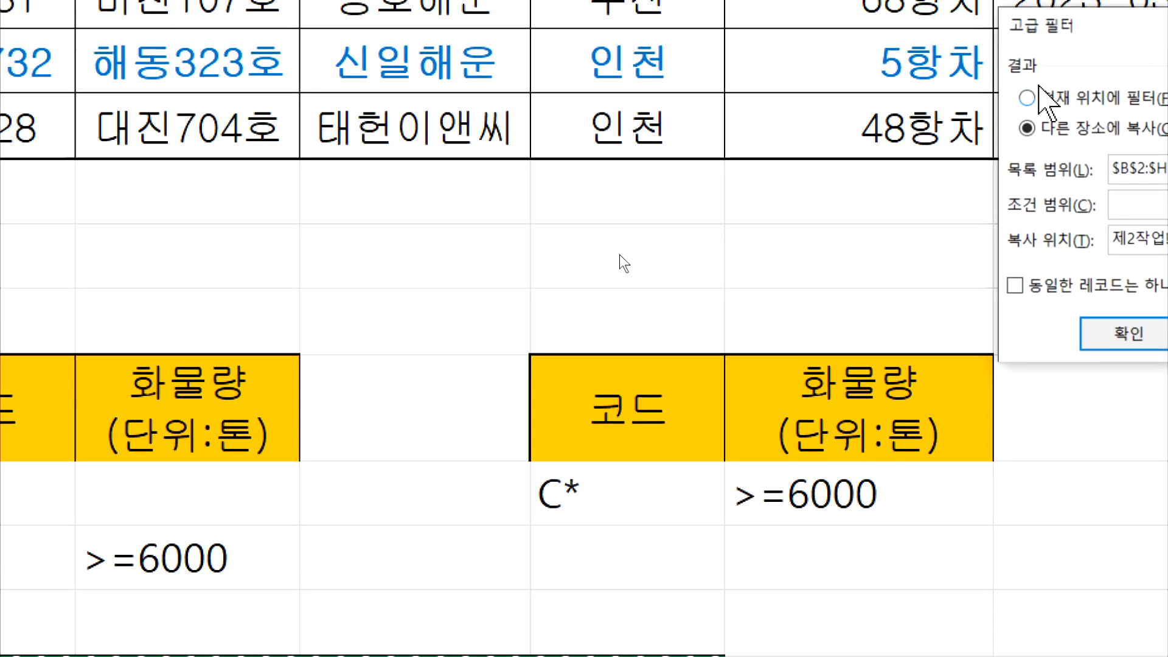
Step: Set the criteria range to B14:C16 and run the Advanced Filter
{"action": "left_click", "coordinate": [1033, 215]}
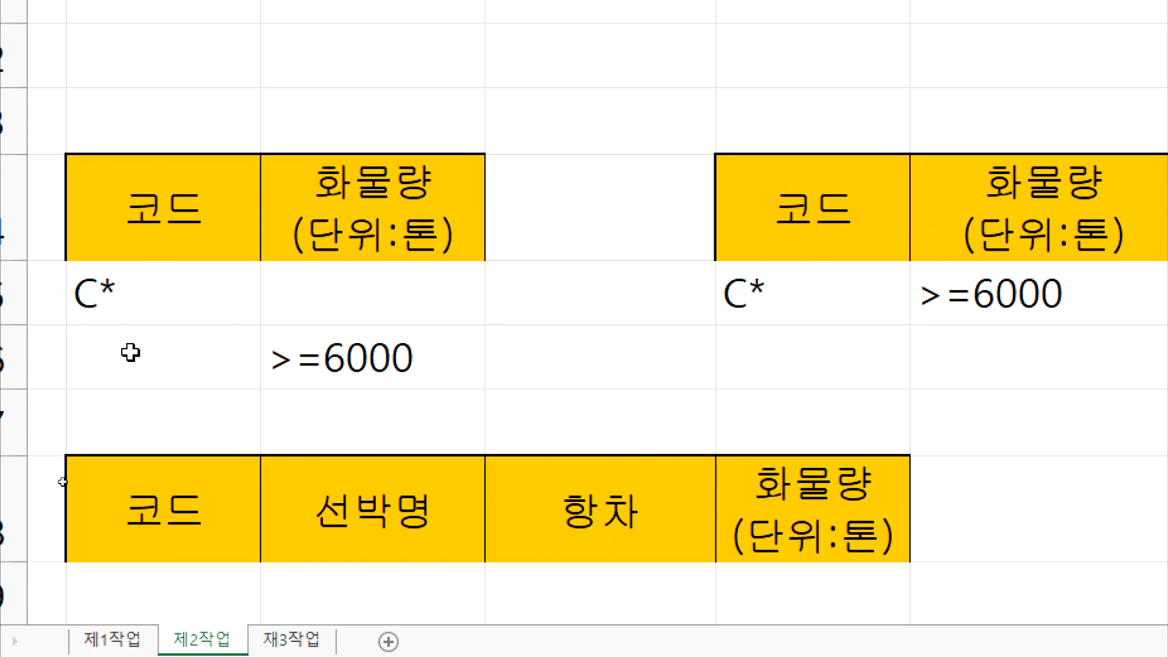
{"action": "left_click_drag", "start_coordinate": [115, 219], "coordinate": [422, 340]}
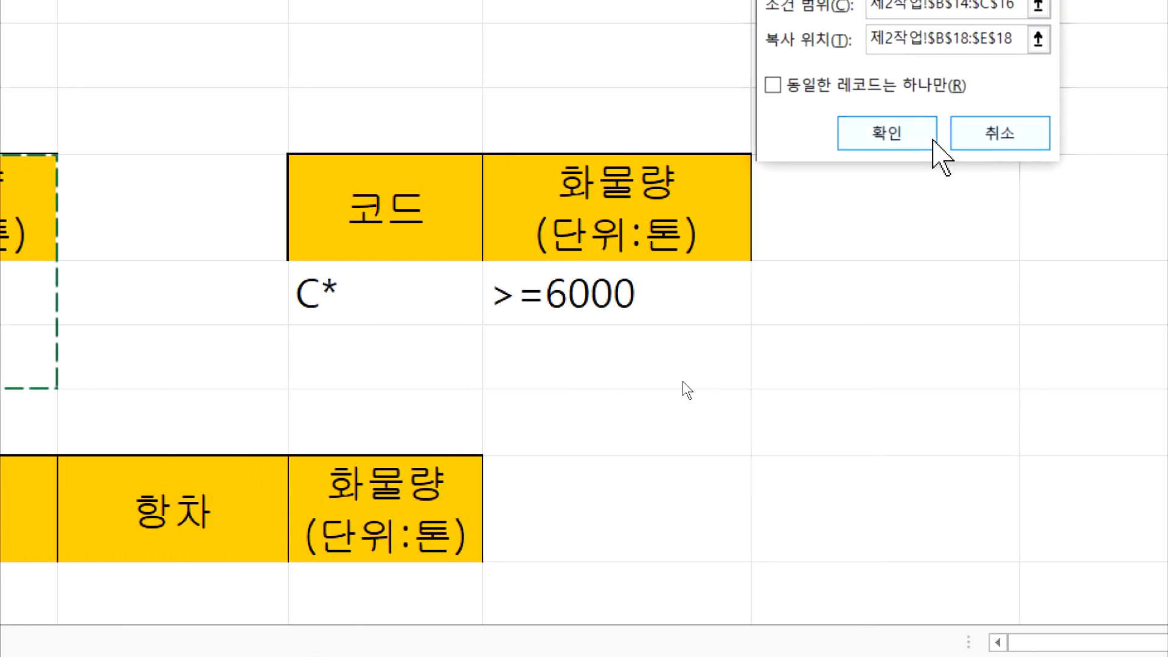
{"action": "left_click", "coordinate": [905, 131]}
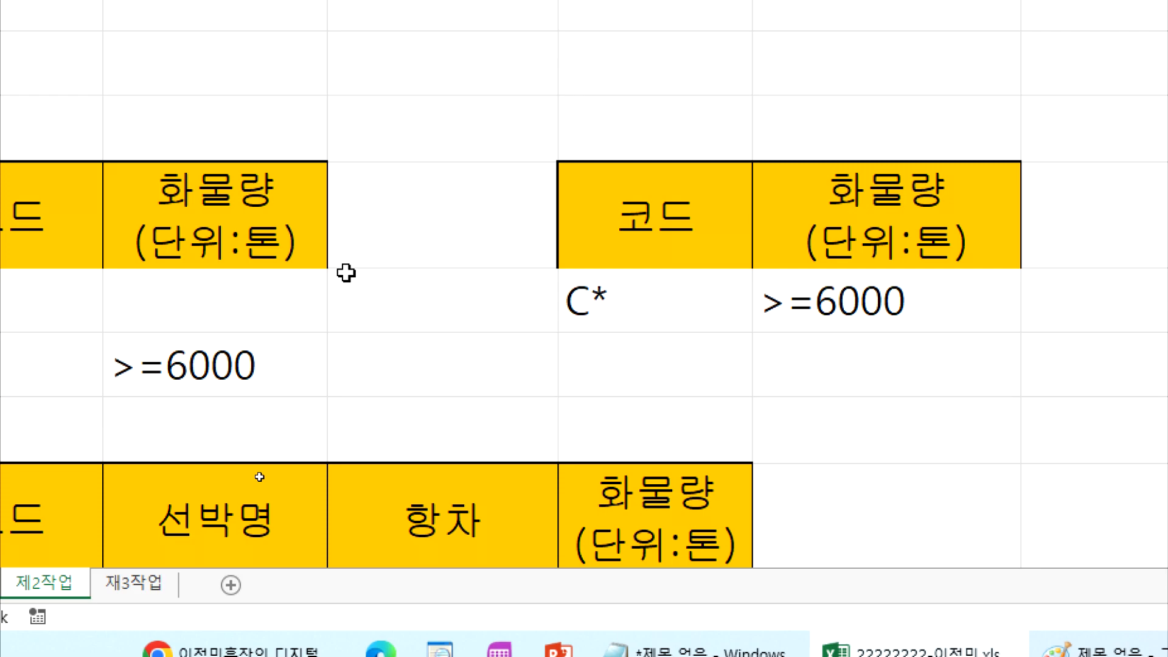
Step: Check the extracted records under B18 against the source table, highlighting rows 5 and 8 whose codes start with C
{"action": "scroll", "coordinate": [283, 466], "scroll_direction": "down", "scroll_amount": 5}
{"action": "scroll", "coordinate": [276, 468], "scroll_direction": "up", "scroll_amount": 3}
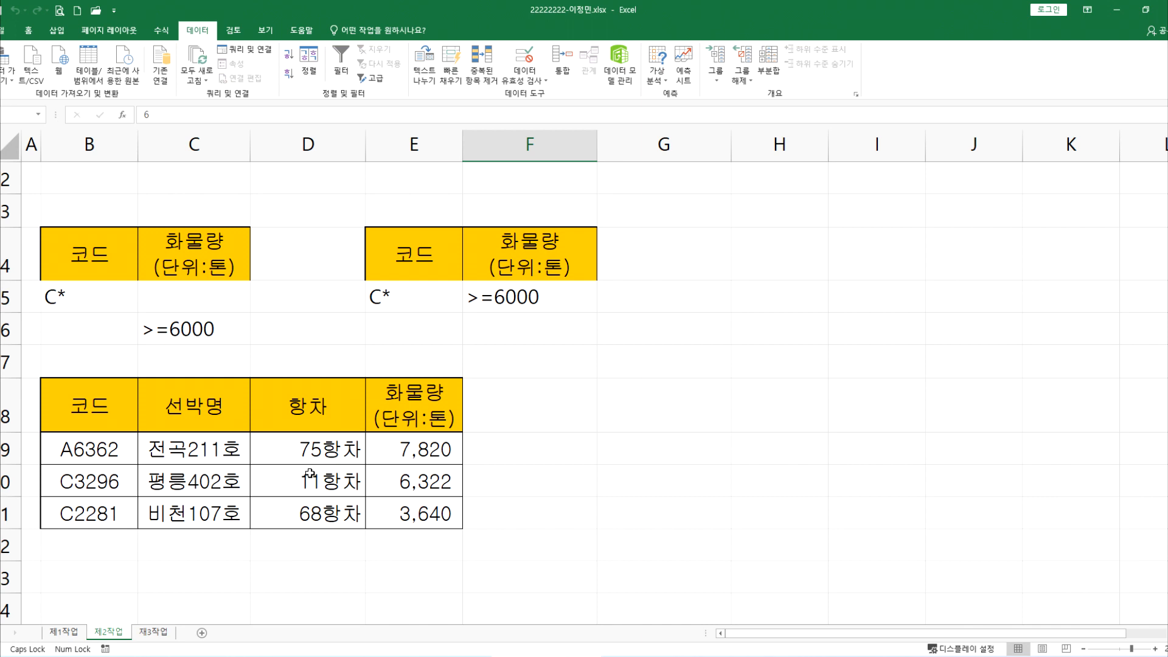
{"action": "scroll", "coordinate": [199, 426], "scroll_direction": "up", "scroll_amount": 2}
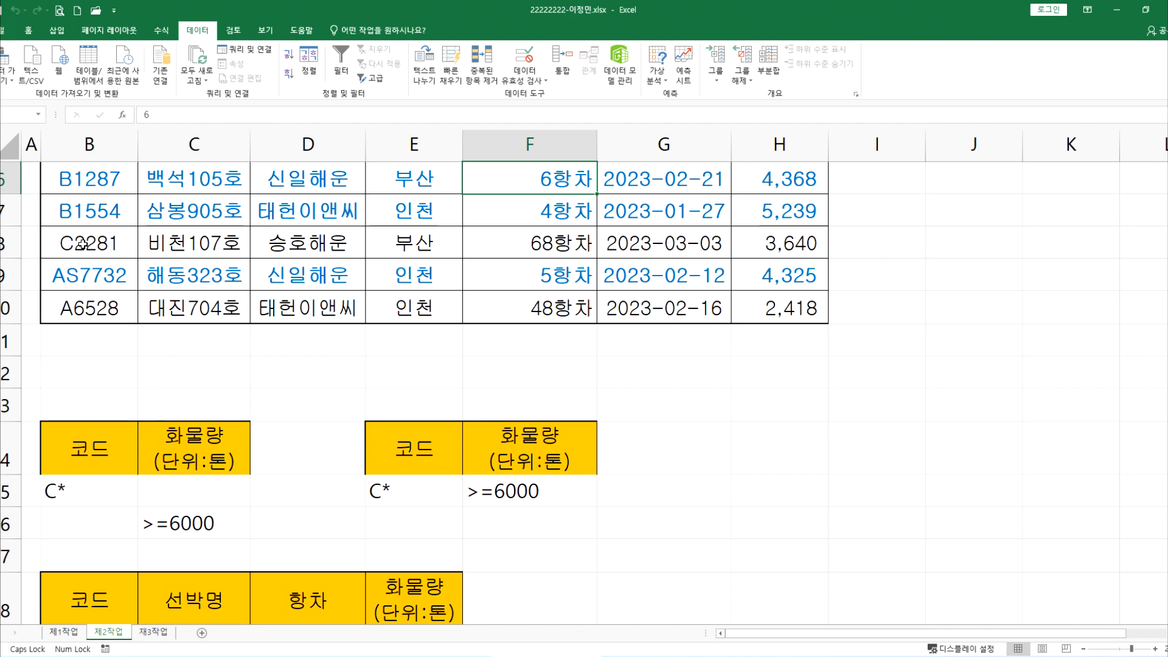
{"action": "scroll", "coordinate": [113, 346], "scroll_direction": "down", "scroll_amount": 1}
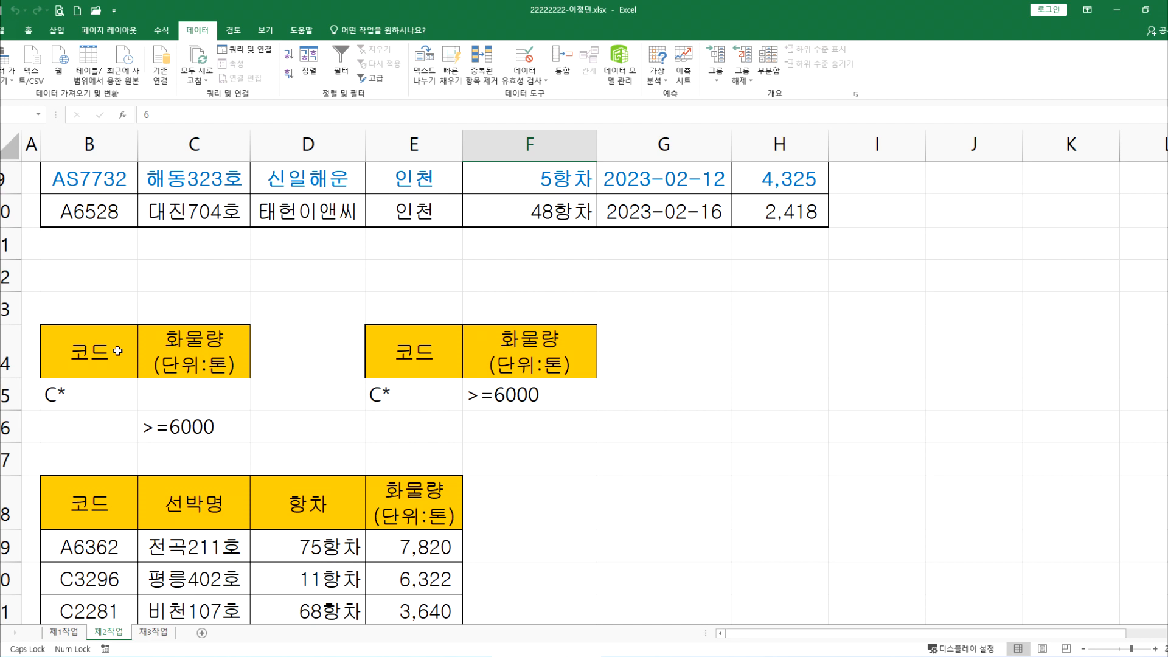
{"action": "scroll", "coordinate": [118, 351], "scroll_direction": "up", "scroll_amount": 3}
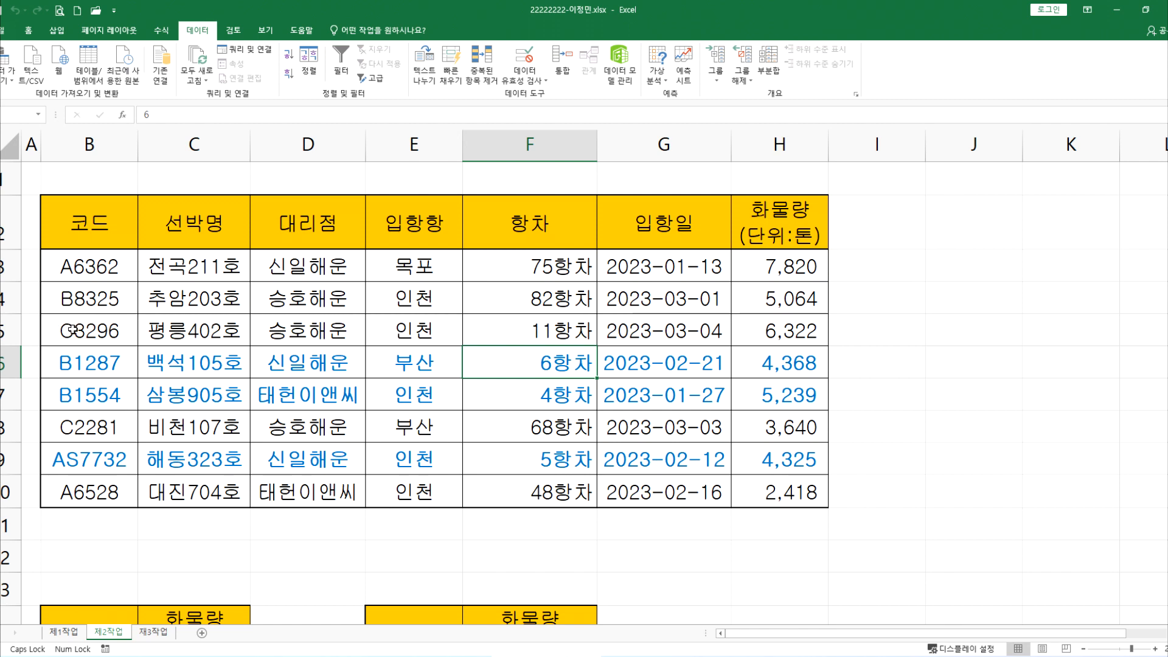
{"action": "left_click", "coordinate": [11, 330]}
{"action": "left_click", "coordinate": [15, 425], "text": "ctrl"}
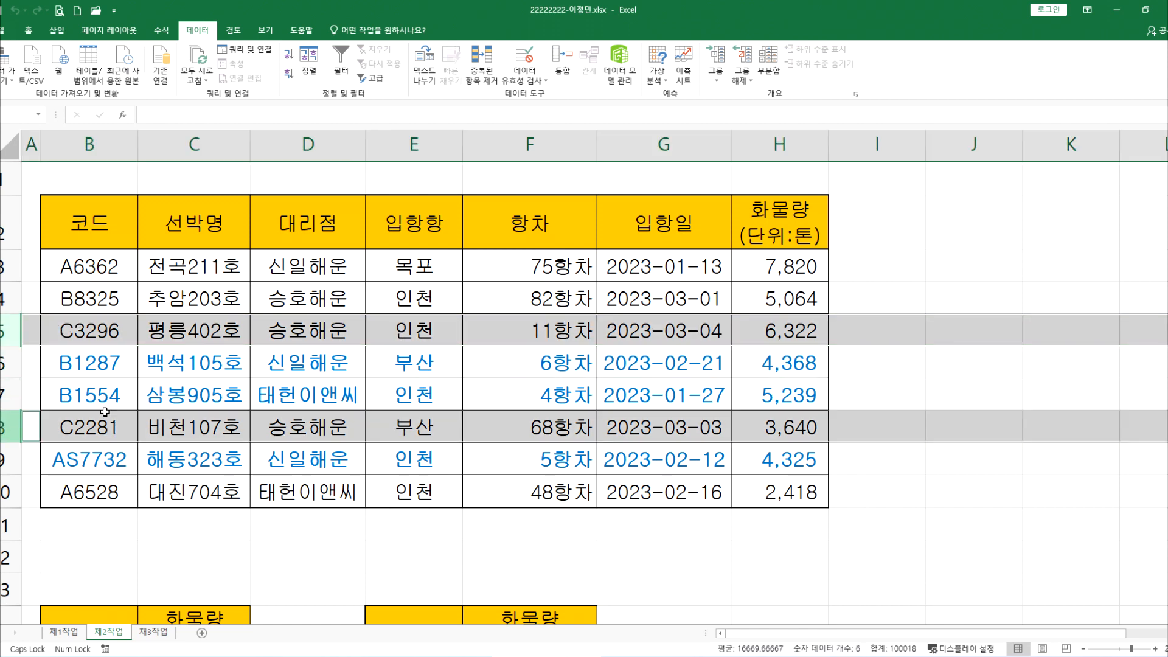
{"action": "scroll", "coordinate": [275, 502], "scroll_direction": "down", "scroll_amount": 3}
{"action": "scroll", "coordinate": [211, 402], "scroll_direction": "up", "scroll_amount": 3}
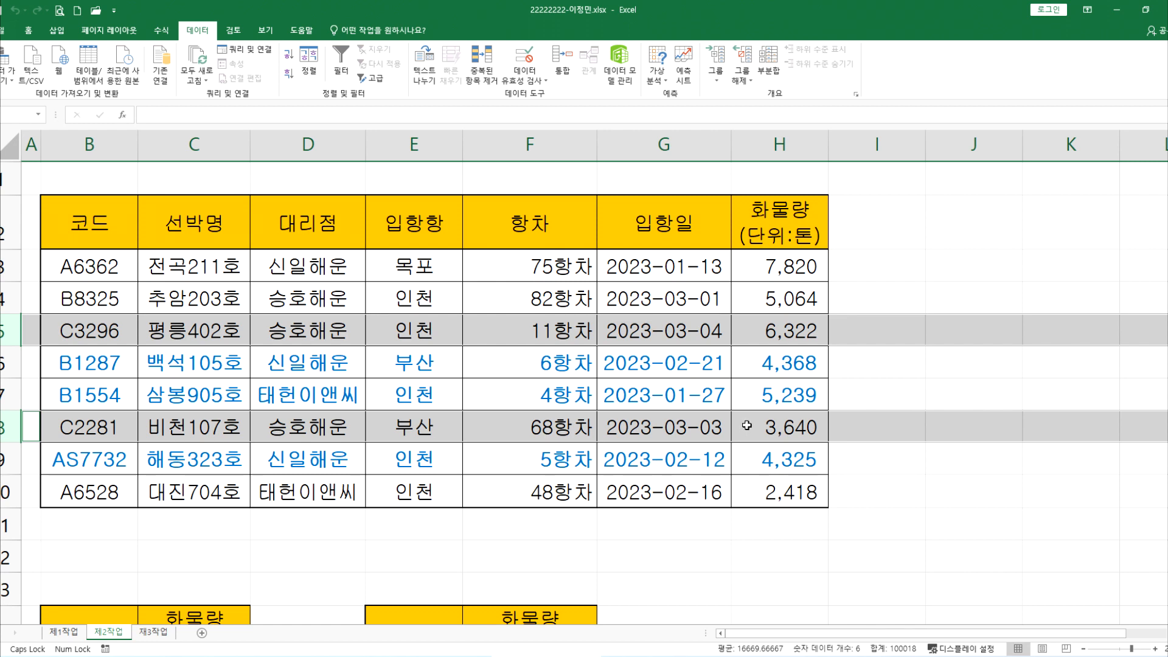
Step: Compare the same-row criteria in E15:F15 with the staggered criteria in B14:C16
{"action": "scroll", "coordinate": [332, 431], "scroll_direction": "down", "scroll_amount": 3}
{"action": "left_click_drag", "start_coordinate": [393, 365], "coordinate": [529, 364]}
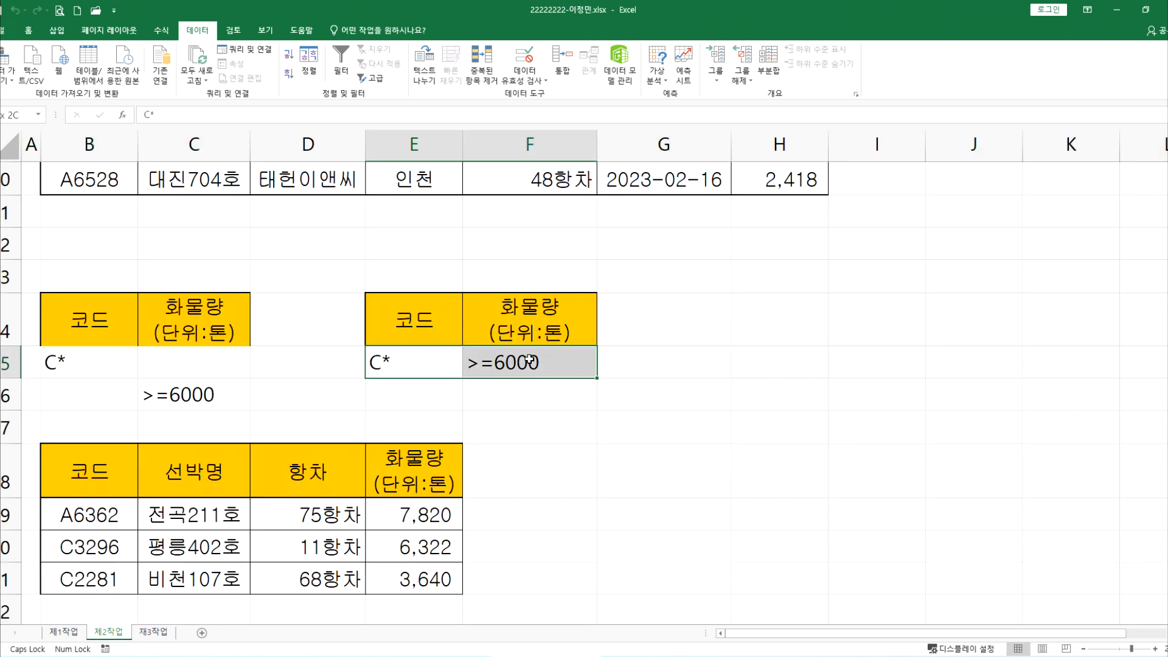
{"action": "left_click_drag", "start_coordinate": [97, 338], "coordinate": [205, 400]}
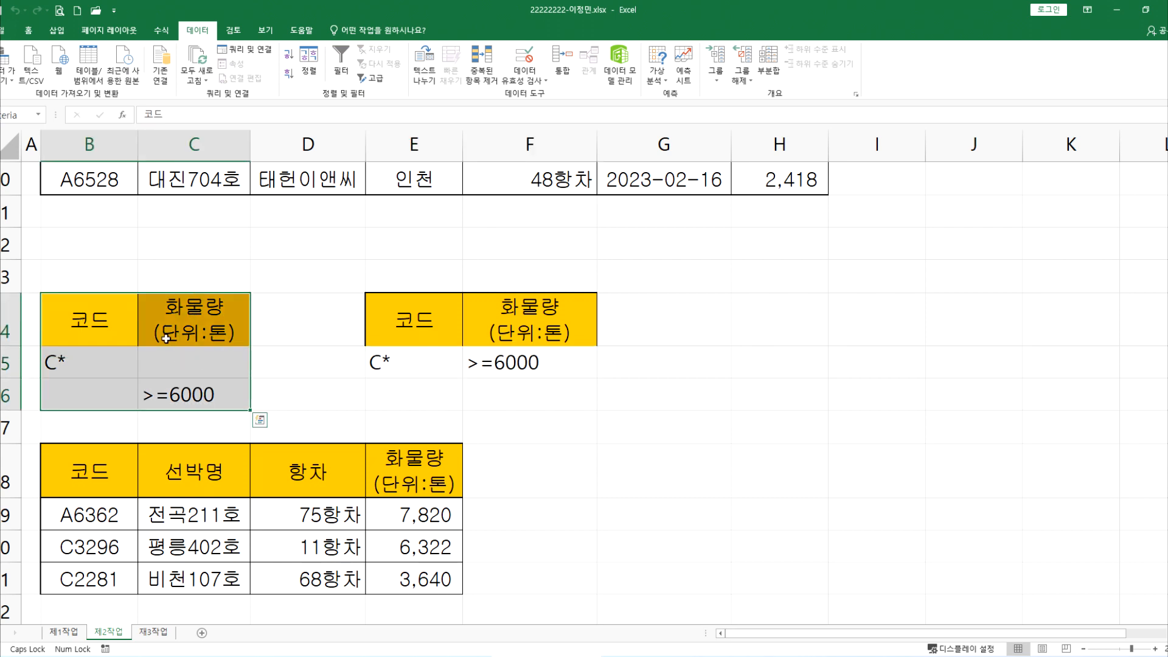
Step: Highlight source rows 3, 5 and 8 to trace the either-or condition and compare them with the extracted records
{"action": "scroll", "coordinate": [64, 251], "scroll_direction": "up", "scroll_amount": 3}
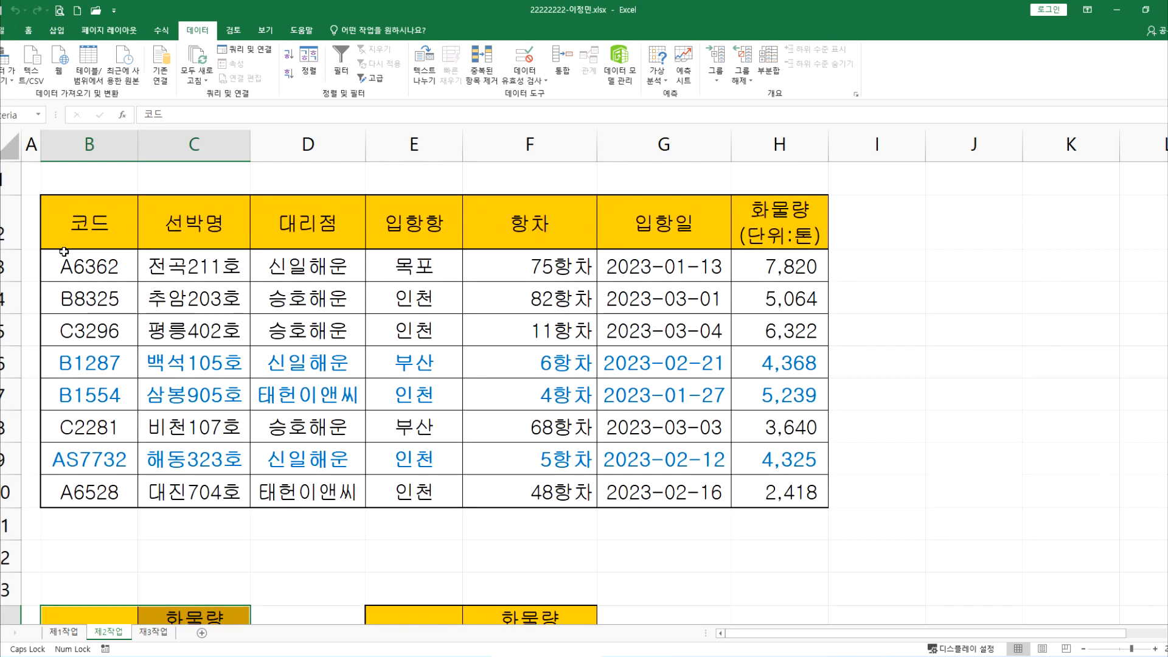
{"action": "left_click", "coordinate": [9, 330]}
{"action": "left_click", "coordinate": [9, 427], "text": "ctrl"}
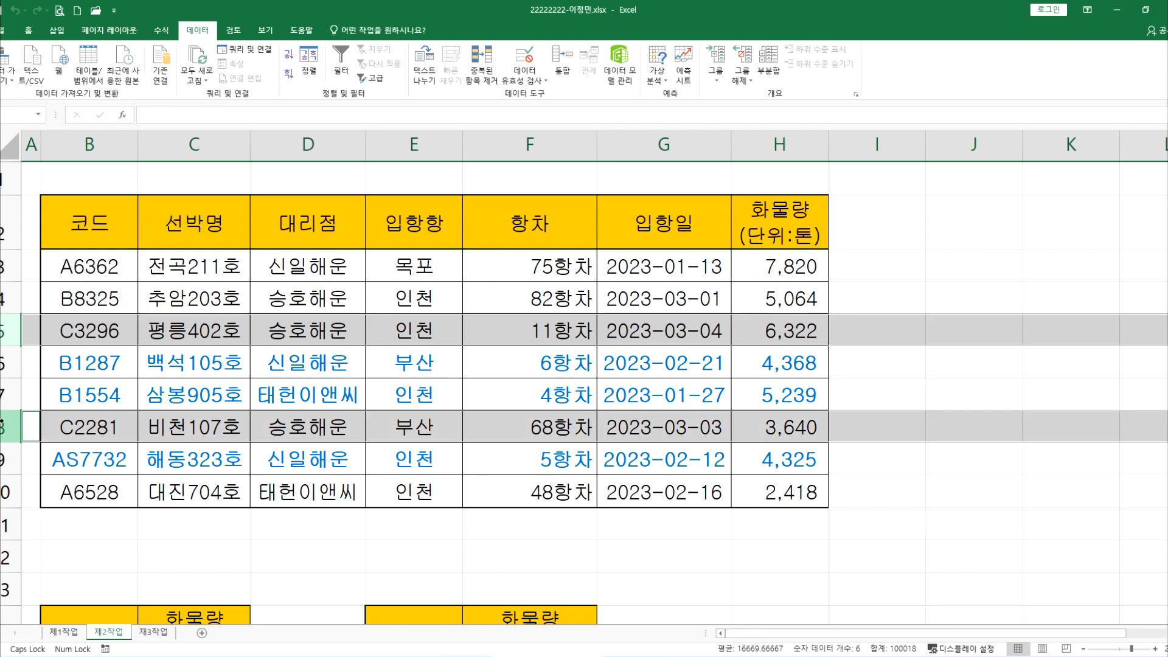
{"action": "scroll", "coordinate": [117, 422], "scroll_direction": "down", "scroll_amount": 3}
{"action": "scroll", "coordinate": [234, 391], "scroll_direction": "up", "scroll_amount": 2}
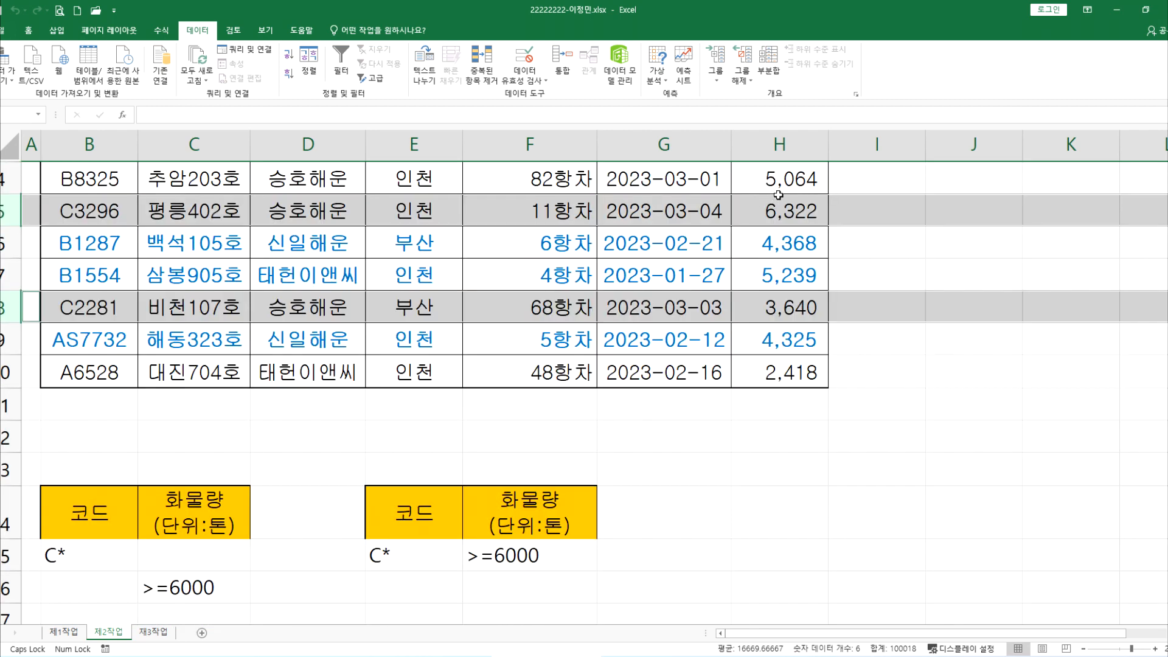
{"action": "scroll", "coordinate": [774, 195], "scroll_direction": "up", "scroll_amount": 1}
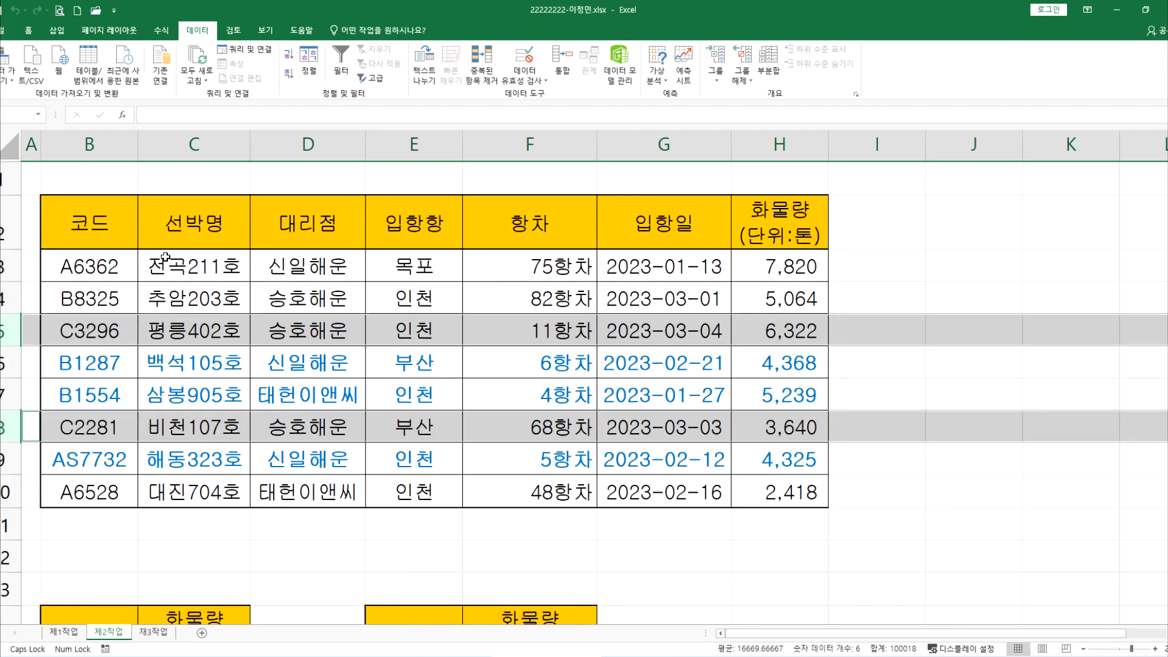
{"action": "left_click", "coordinate": [8, 265], "text": "ctrl"}
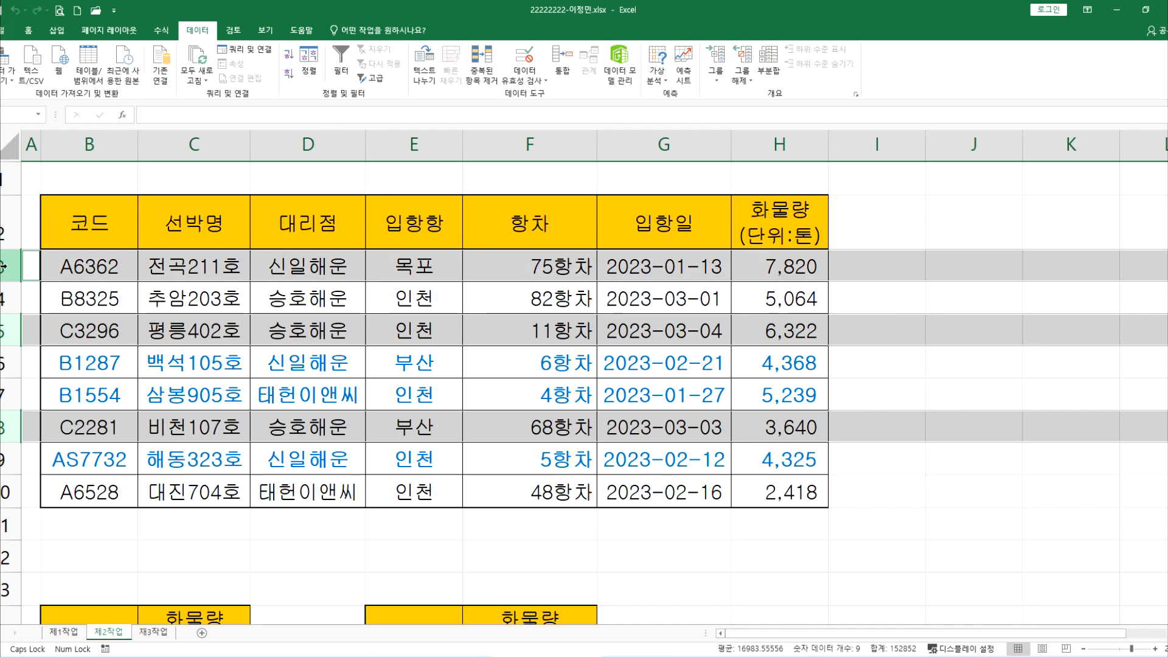
{"action": "scroll", "coordinate": [146, 365], "scroll_direction": "down", "scroll_amount": 5}
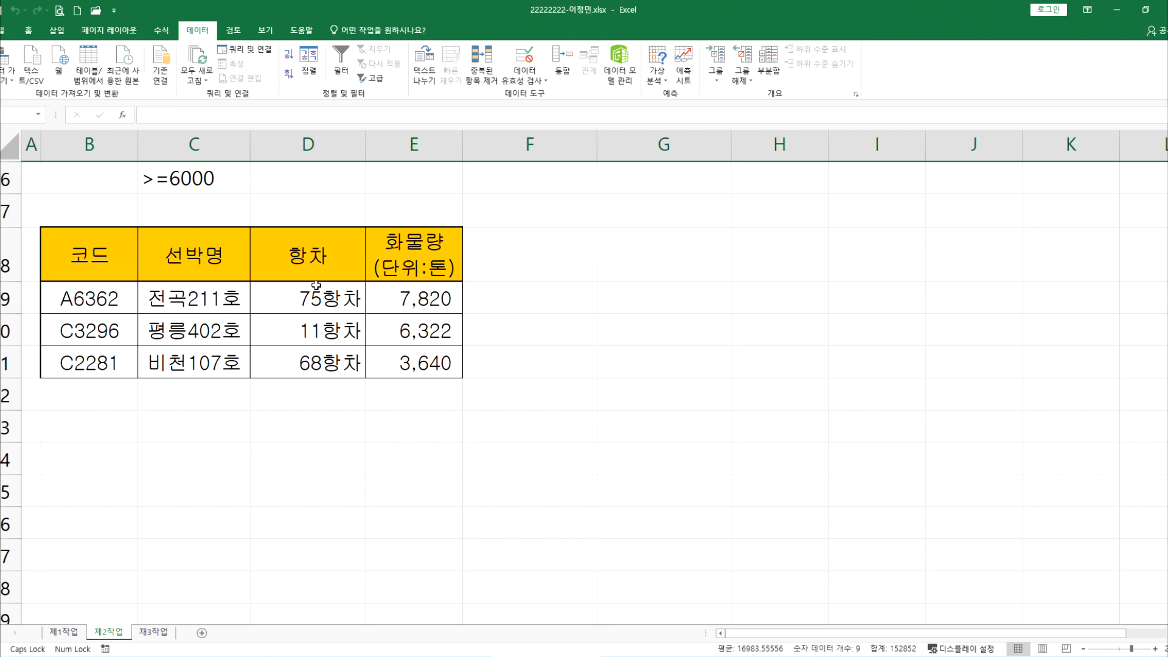
Step: Switch to Notepad and read the 표 서식 condition for formatting the advanced filter results
{"action": "key", "text": "alt+Tab"}
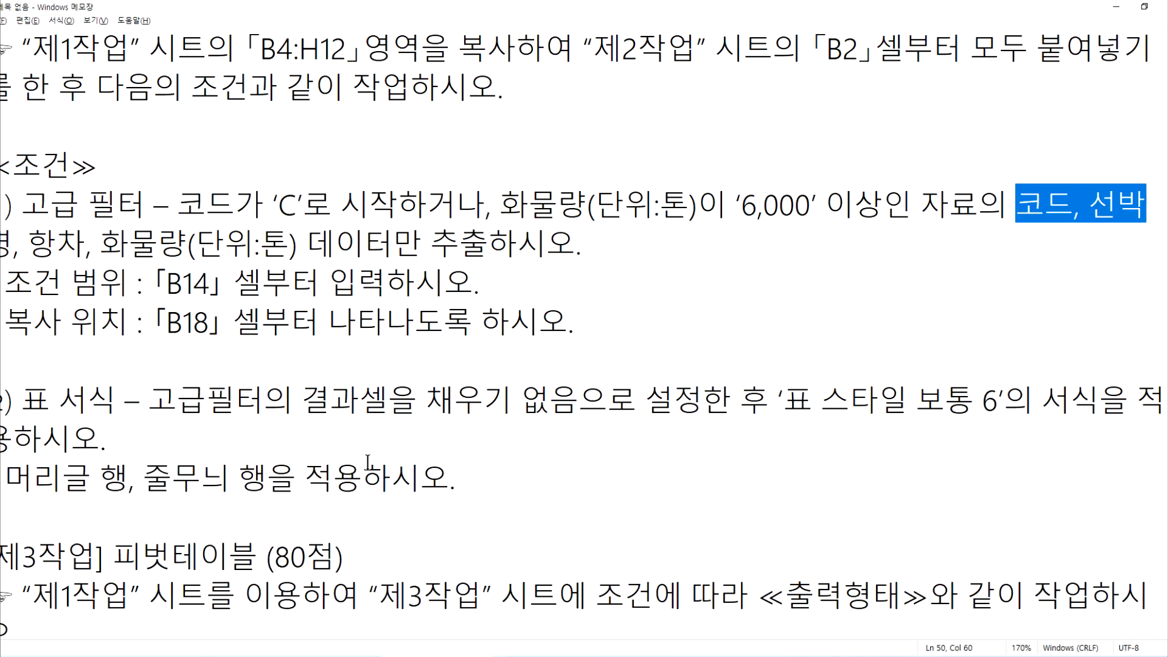
{"action": "scroll", "coordinate": [368, 462], "scroll_direction": "down", "scroll_amount": 1}
{"action": "key", "text": "alt+Tab"}
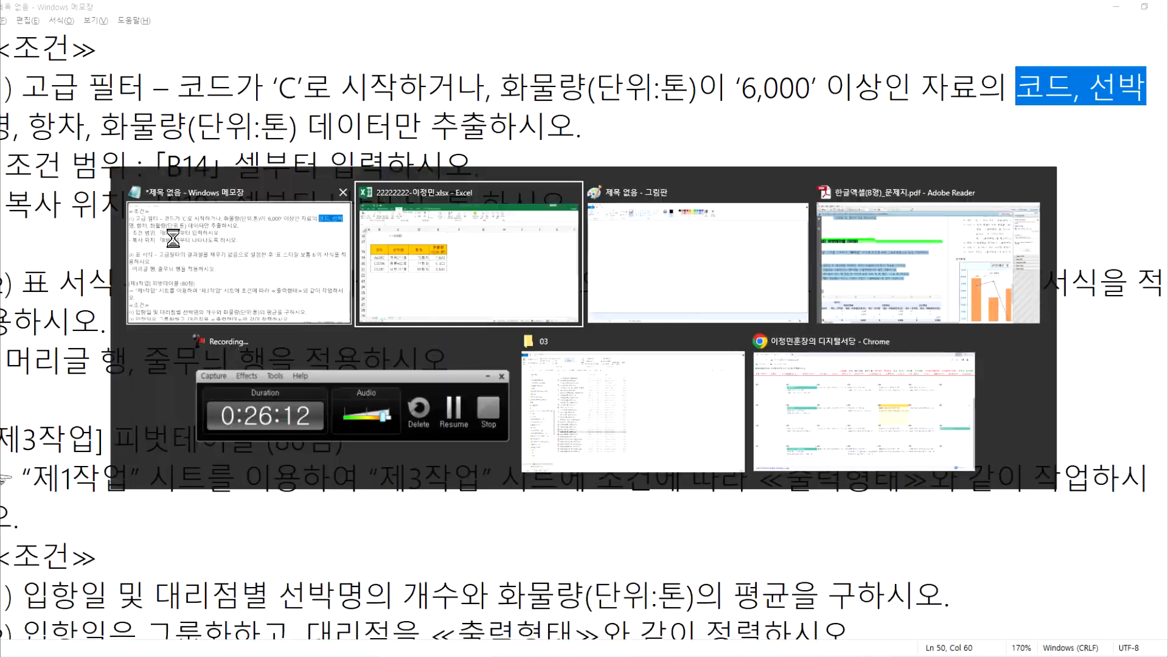
{"action": "key", "text": "alt+Tab"}
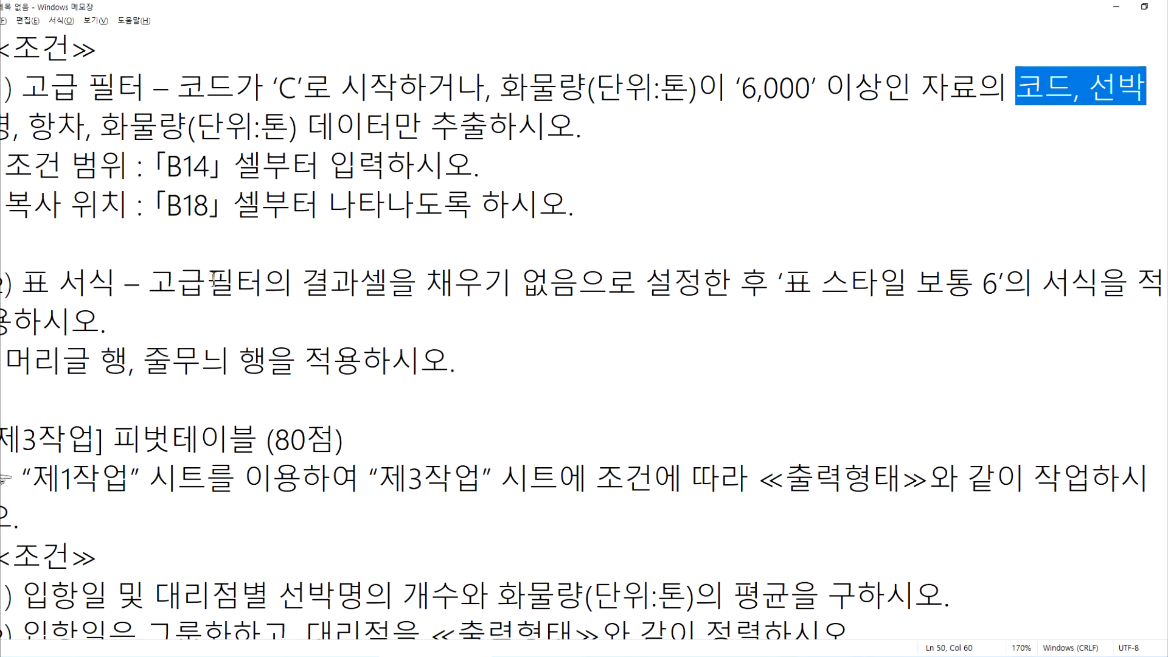
Step: Back in Excel, set the advanced filter results in B18:E21 to no fill and recheck the required table style in Notepad
{"action": "key", "text": "alt+Tab"}
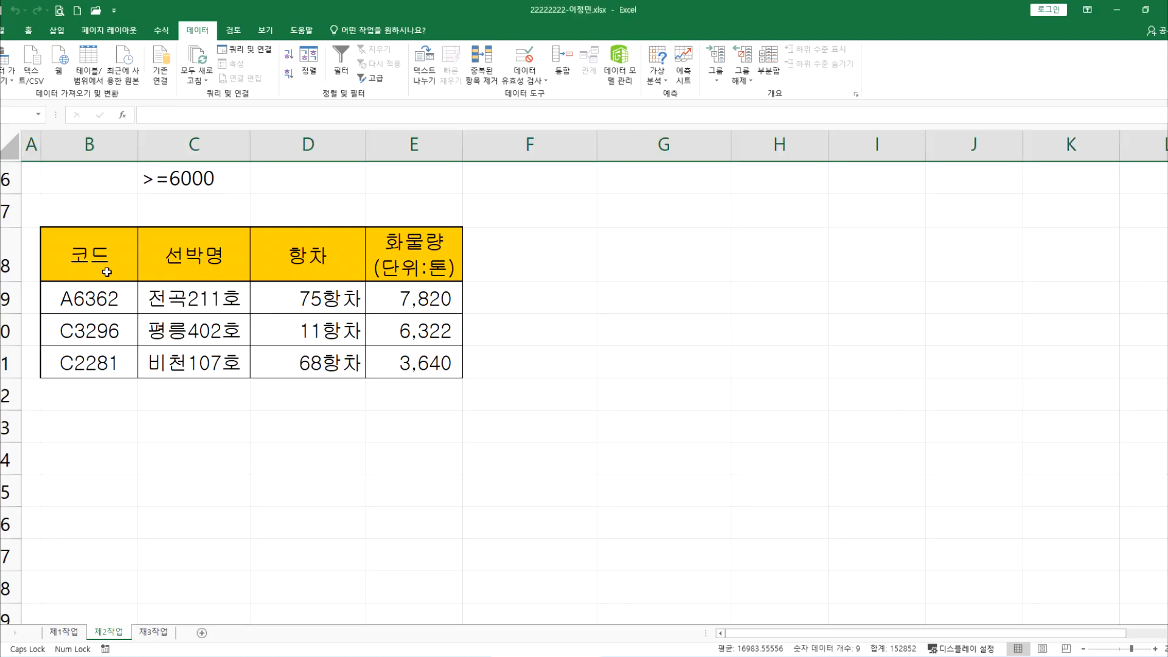
{"action": "key", "text": "alt+Tab"}
{"action": "key", "text": "alt+Tab"}
{"action": "left_click_drag", "start_coordinate": [76, 258], "coordinate": [414, 363]}
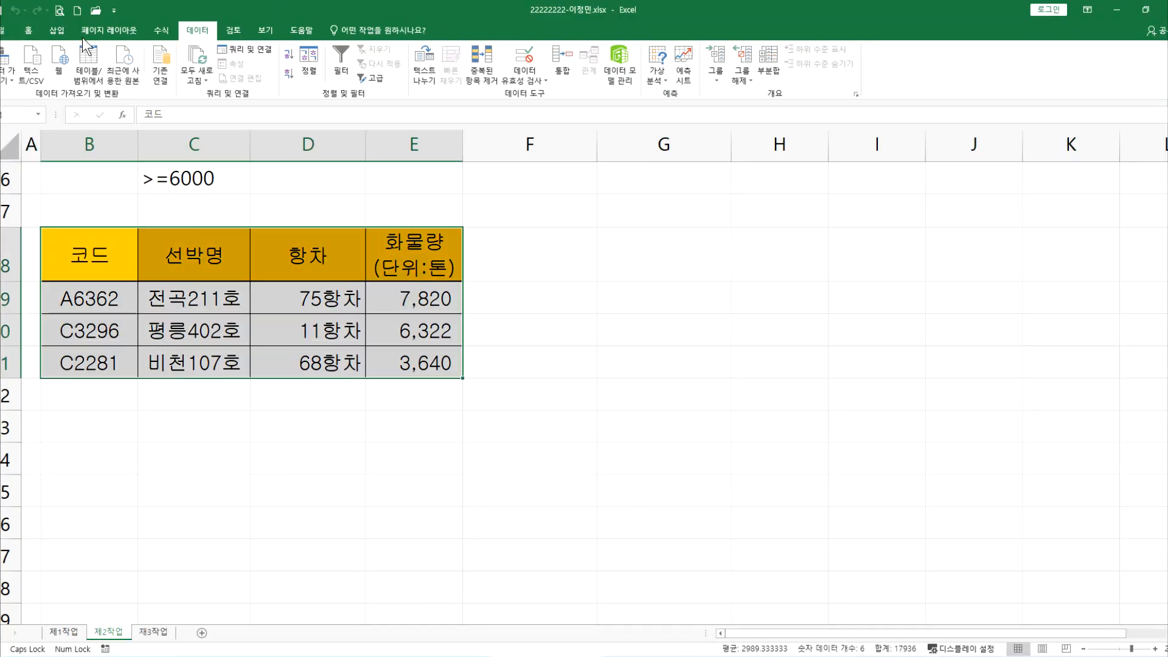
{"action": "left_click", "coordinate": [28, 30]}
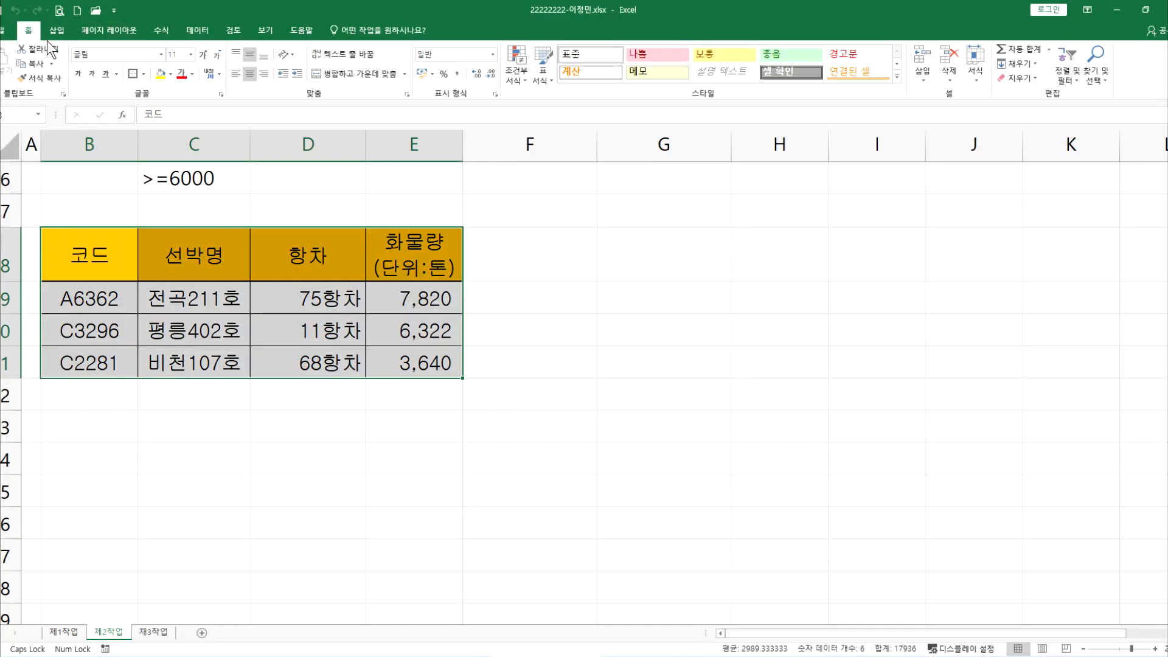
{"action": "left_click", "coordinate": [171, 78]}
{"action": "left_click", "coordinate": [188, 185]}
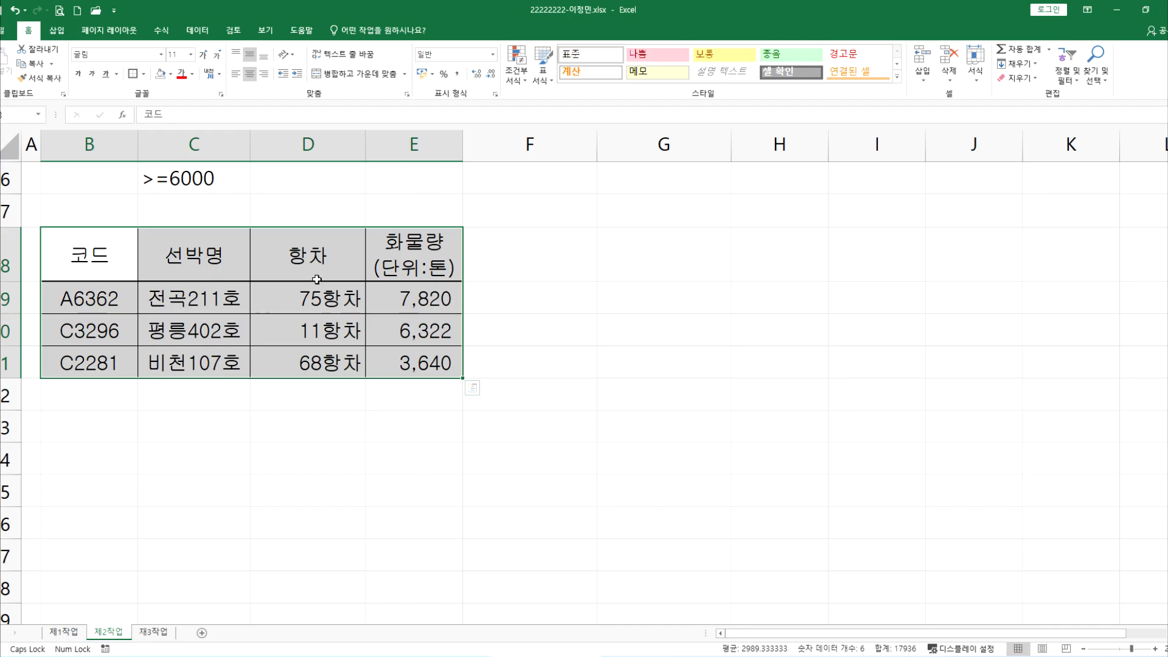
{"action": "key", "text": "alt+Tab"}
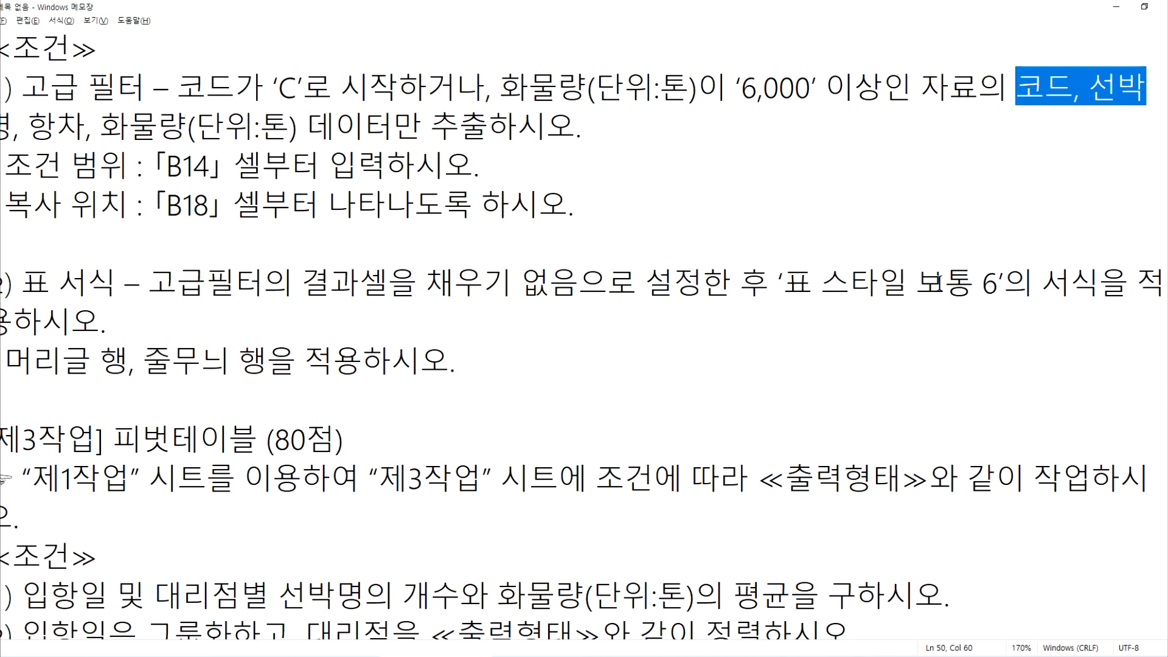
{"action": "key", "text": "alt+Tab"}
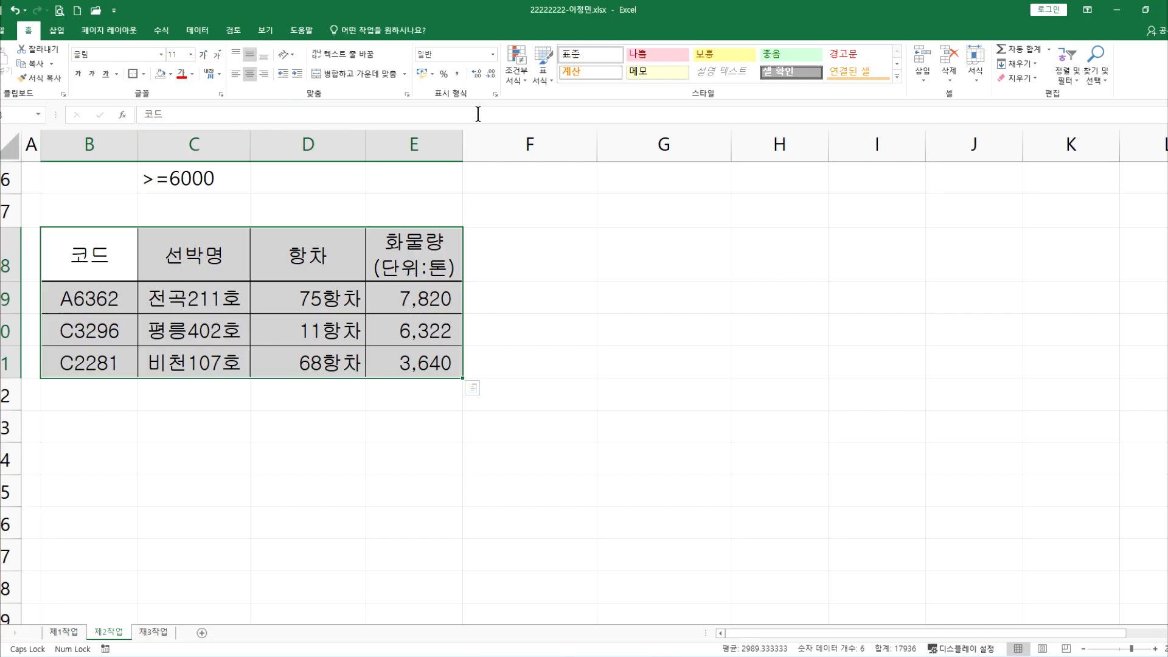
Step: Apply the blue 표 스타일 보통 6 table style to the filtered results starting at B18, checking the style options against the task notes
{"action": "left_click", "coordinate": [545, 78]}
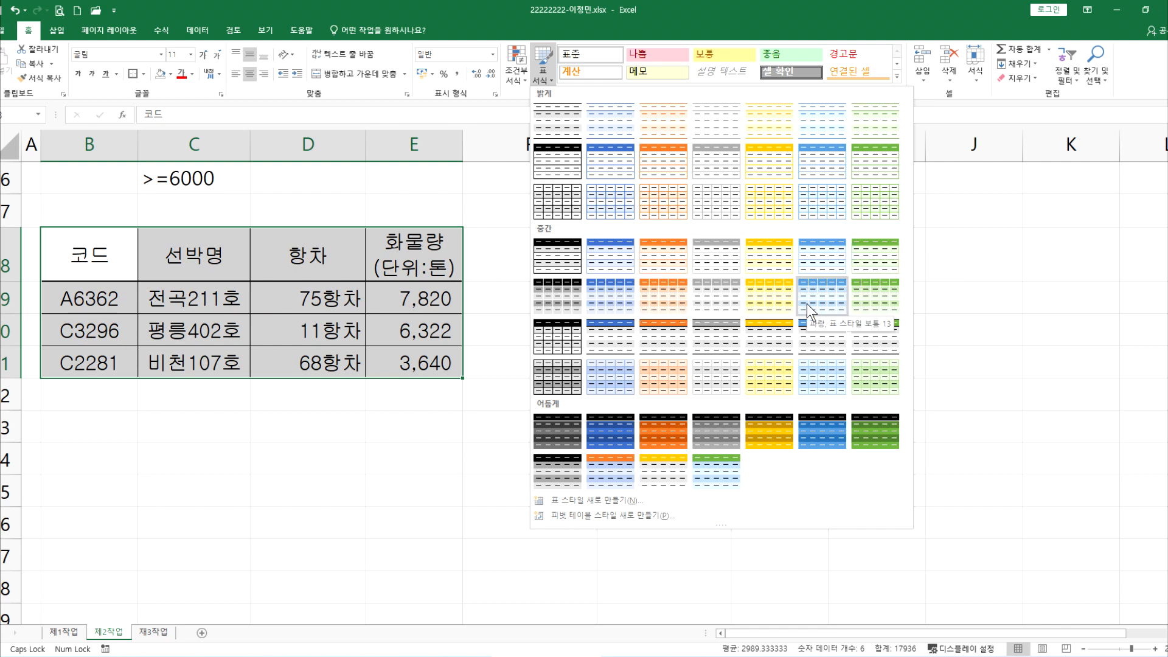
{"action": "left_click", "coordinate": [810, 254]}
{"action": "left_click", "coordinate": [664, 340]}
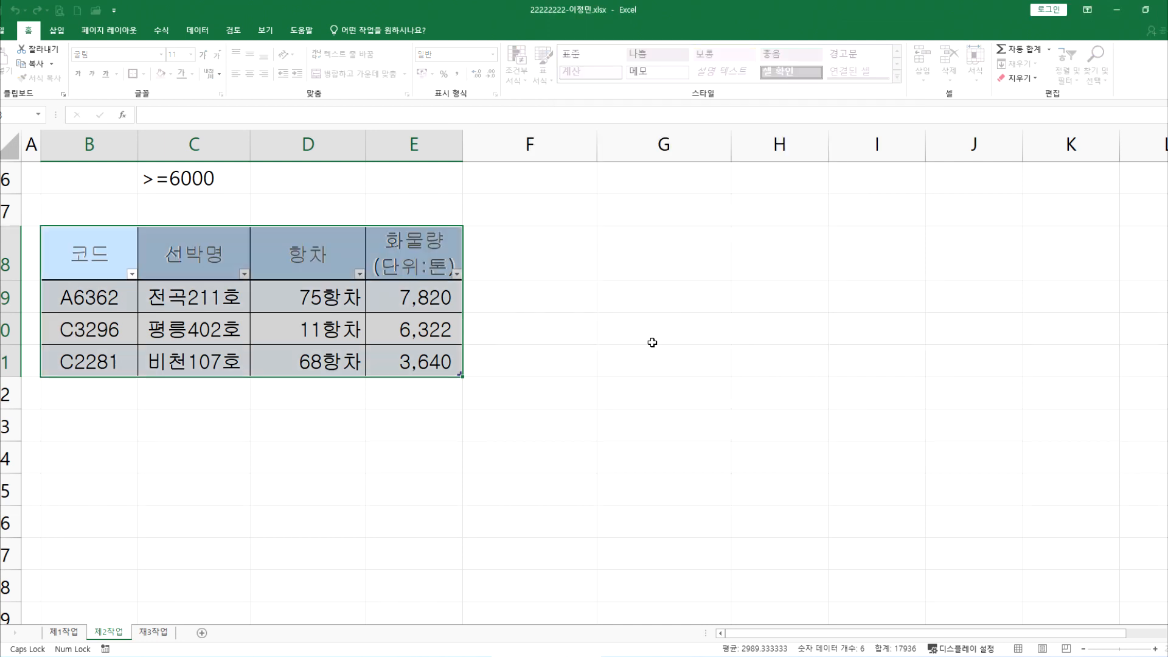
{"action": "left_click", "coordinate": [216, 315]}
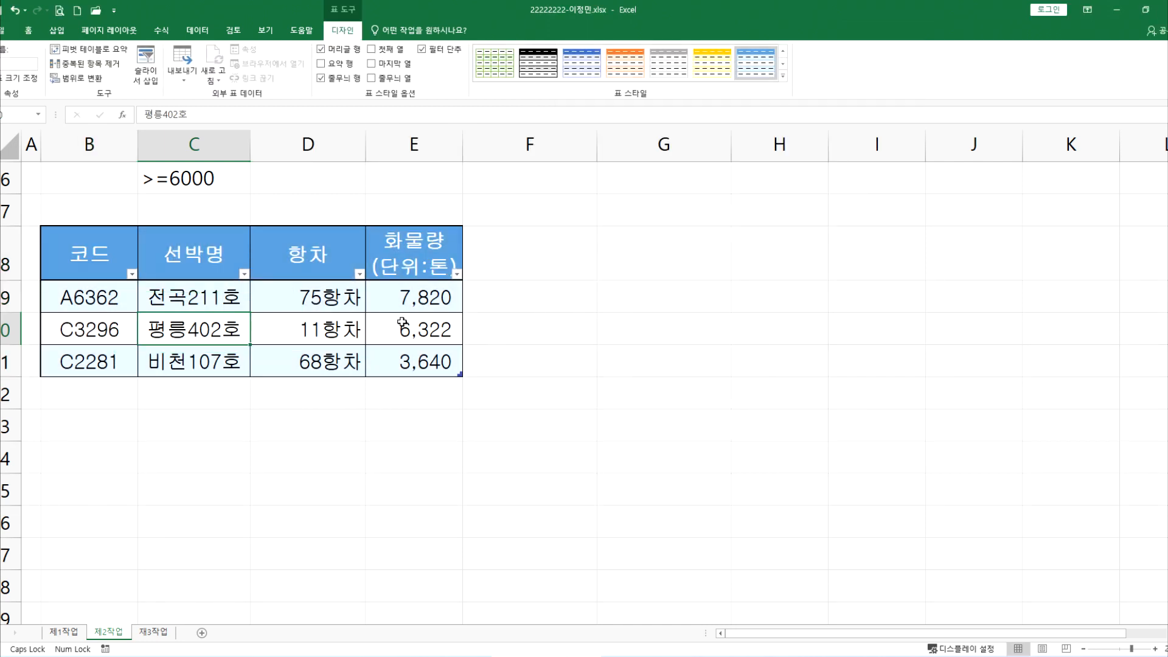
{"action": "key", "text": "alt+Tab"}
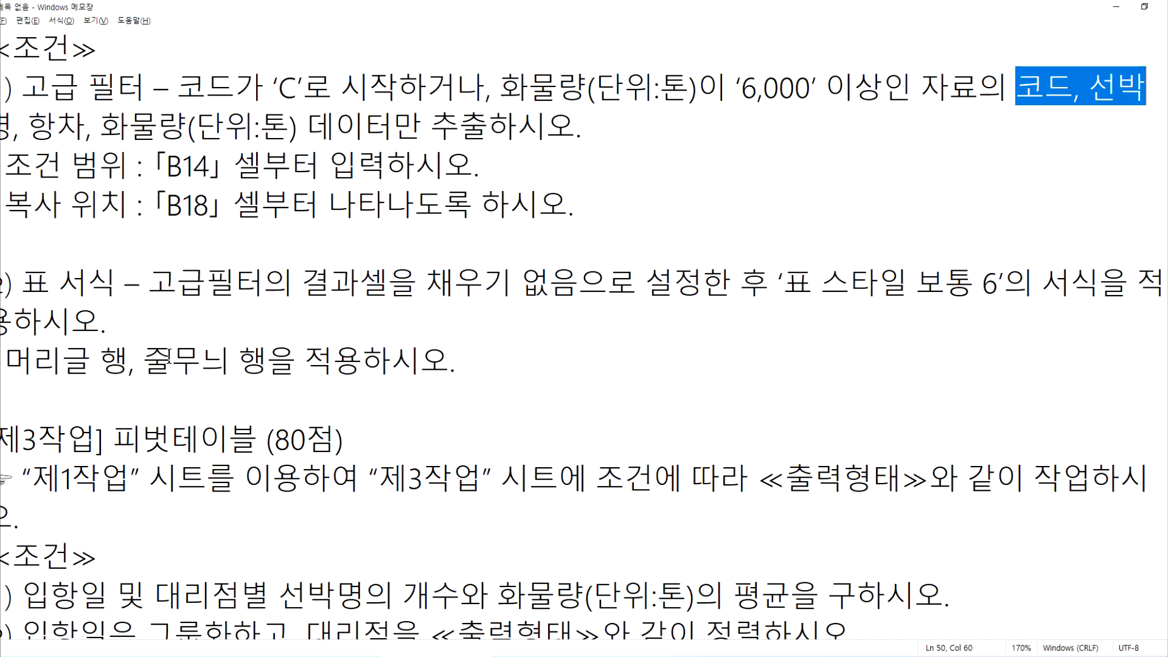
{"action": "key", "text": "alt+Tab"}
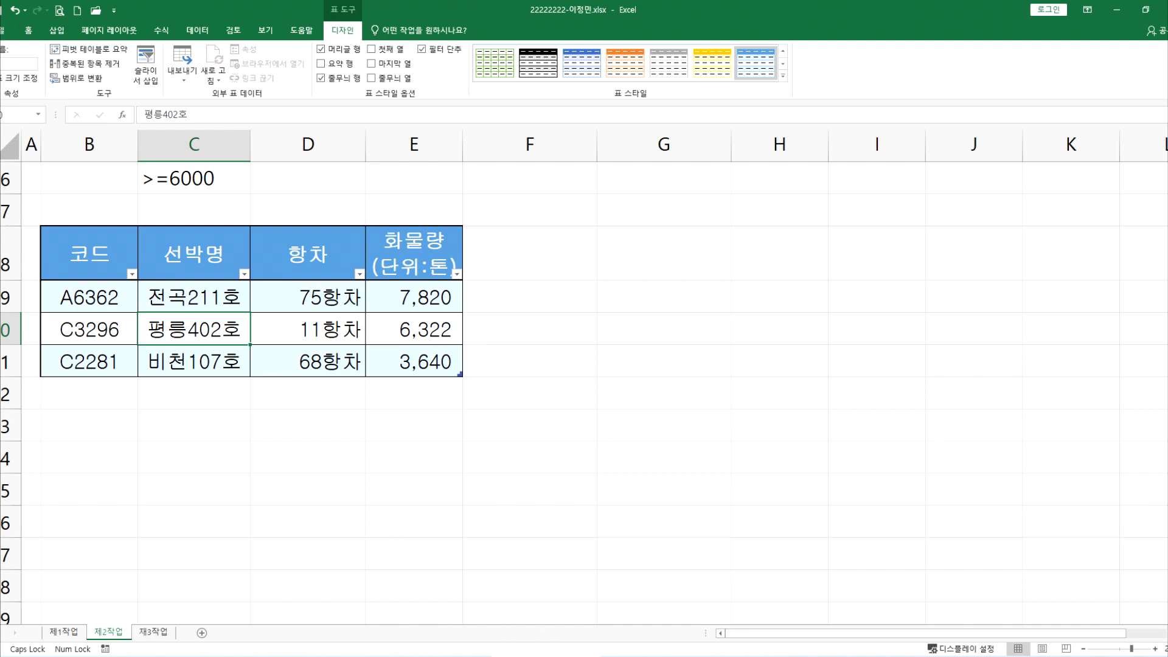
Step: Examine the 제3작업 pivot table conditions in the notes and the sample output in the exam PDF
{"action": "left_click", "coordinate": [435, 656]}
{"action": "scroll", "coordinate": [216, 500], "scroll_direction": "down", "scroll_amount": 2}
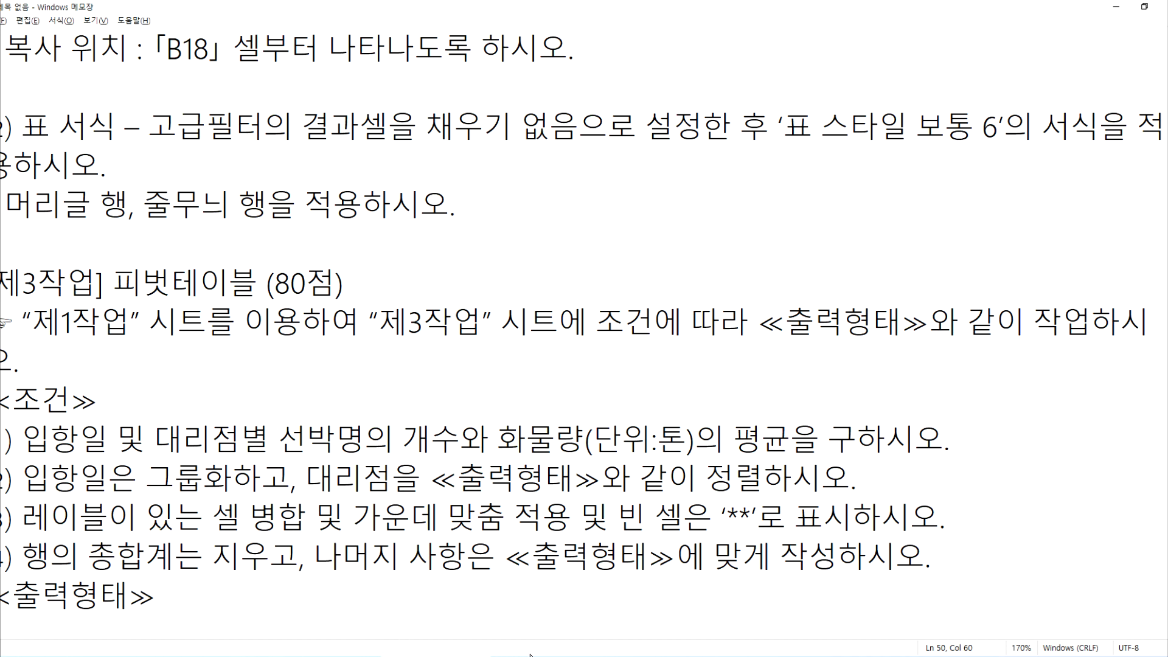
{"action": "left_click", "coordinate": [954, 656]}
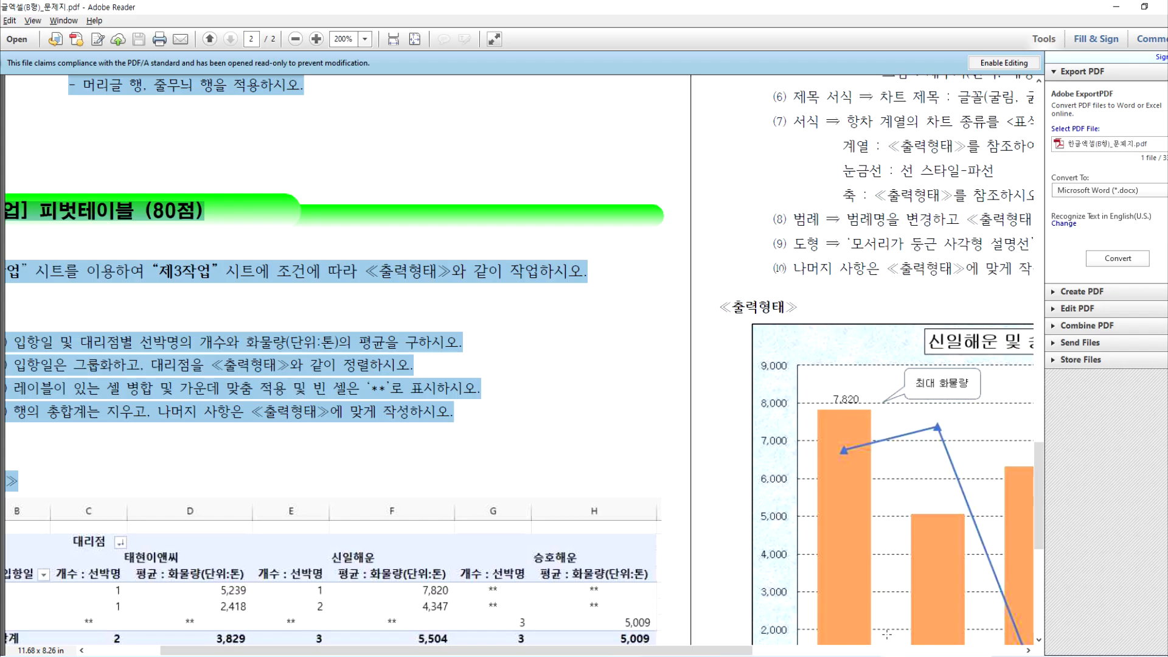
{"action": "scroll", "coordinate": [254, 387], "scroll_direction": "down", "scroll_amount": 1}
{"action": "scroll", "coordinate": [255, 386], "scroll_direction": "down", "scroll_amount": 2}
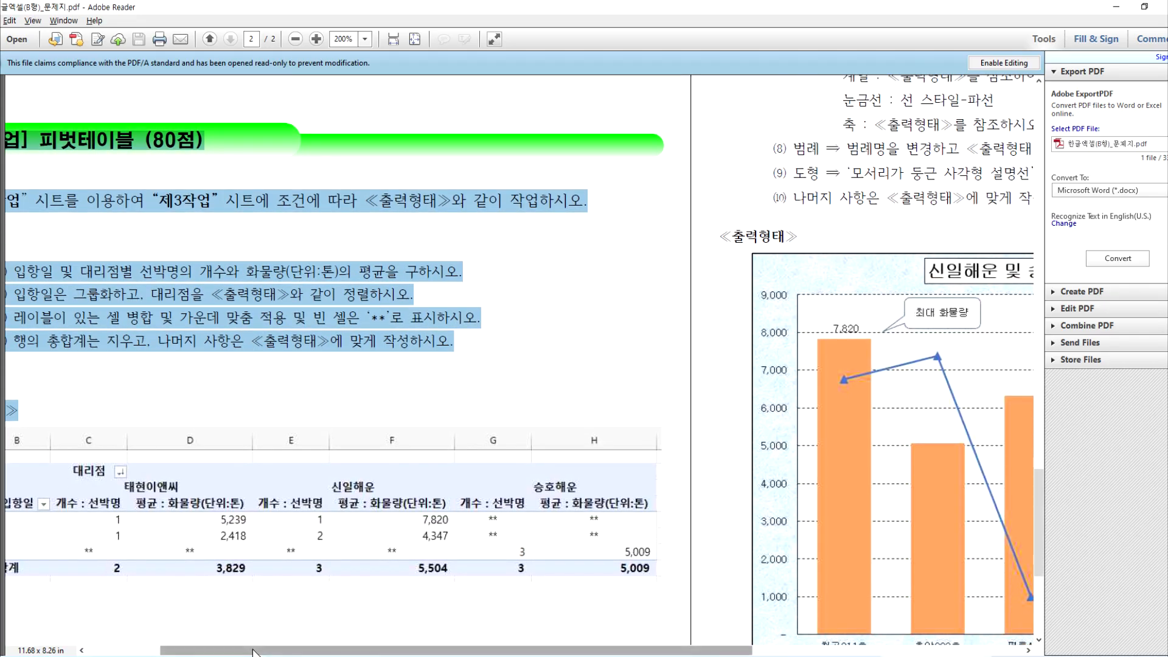
{"action": "left_click_drag", "start_coordinate": [262, 649], "coordinate": [129, 652]}
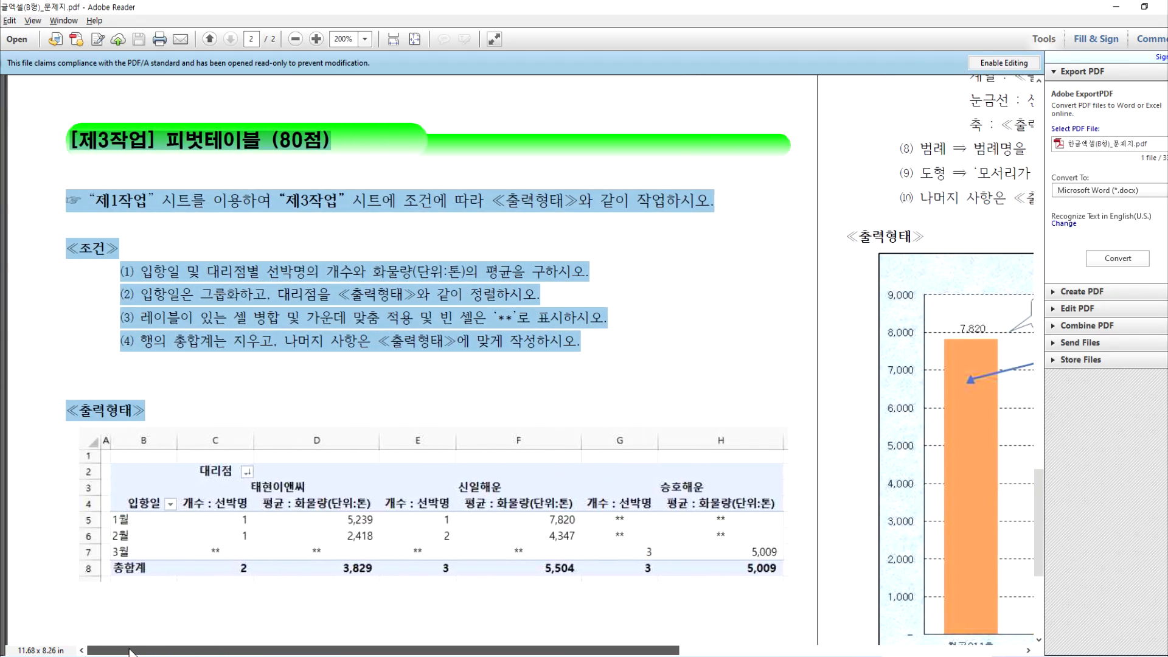
{"action": "left_click", "coordinate": [146, 471]}
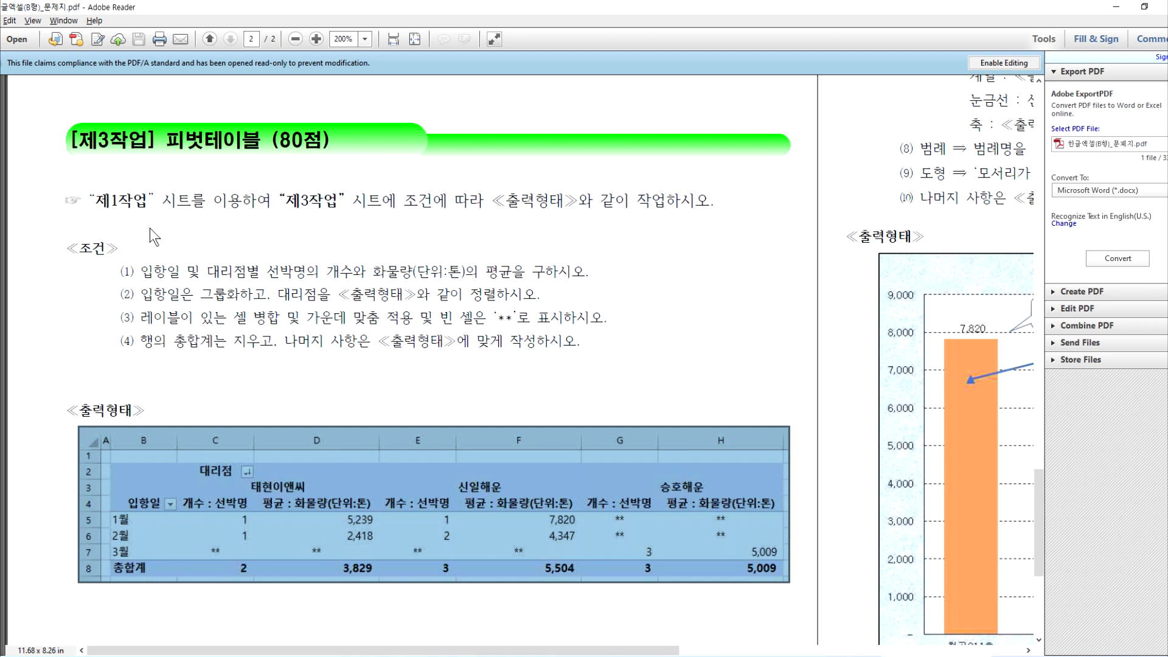
{"action": "key", "text": "alt+Tab"}
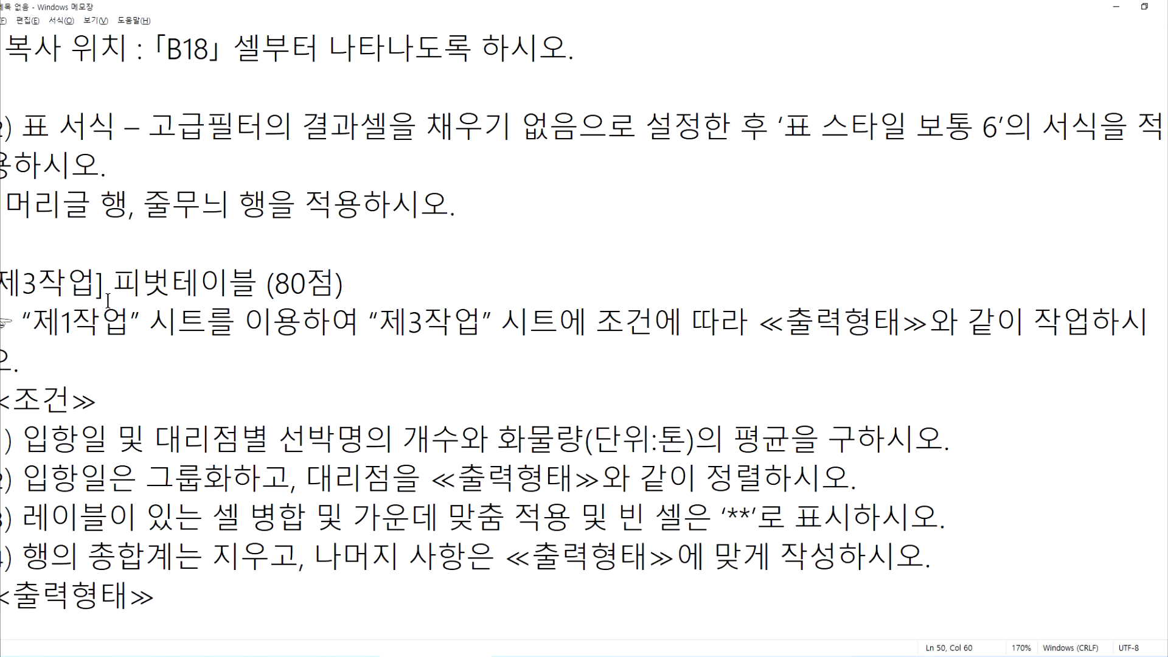
{"action": "key", "text": "alt+Tab"}
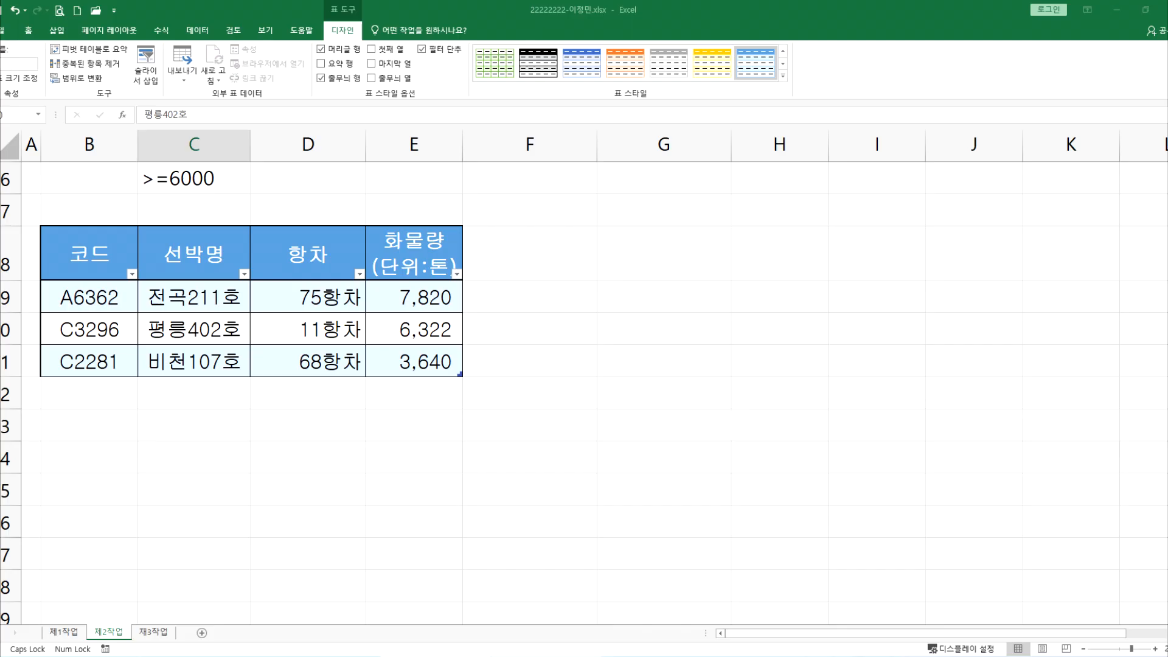
Step: Create a pivot table from range B4:H12 of the 제1작업 sheet, placed at cell B2 of the existing 재3작업 sheet
{"action": "left_click", "coordinate": [67, 632]}
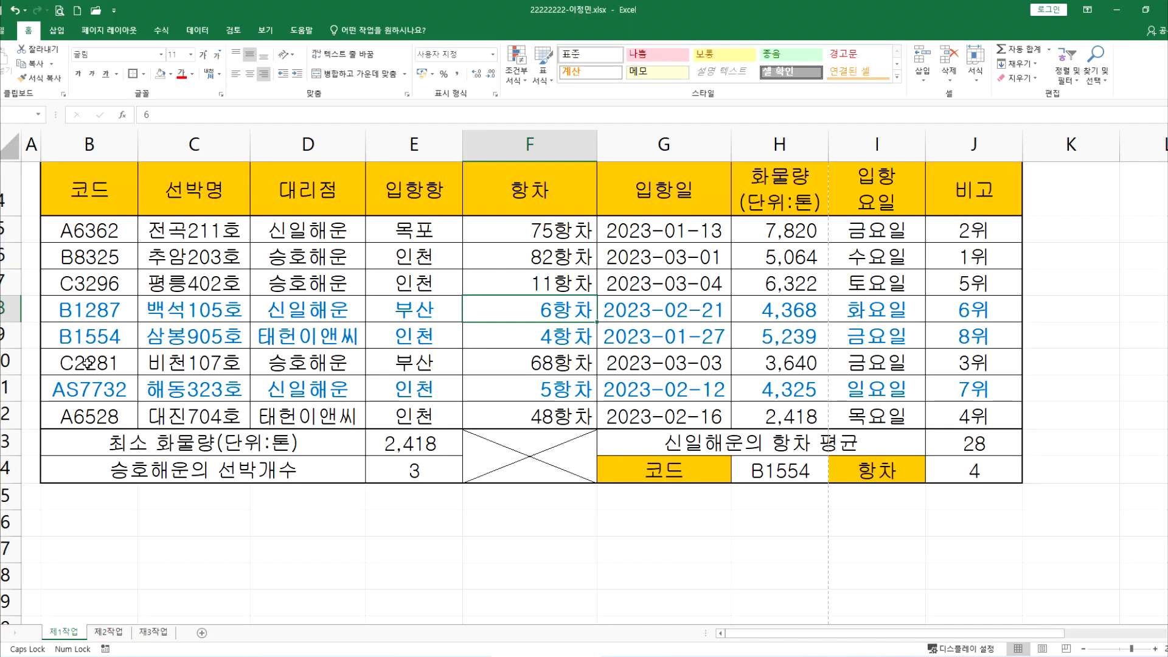
{"action": "left_click", "coordinate": [86, 195]}
{"action": "left_click_drag", "start_coordinate": [86, 195], "coordinate": [759, 422]}
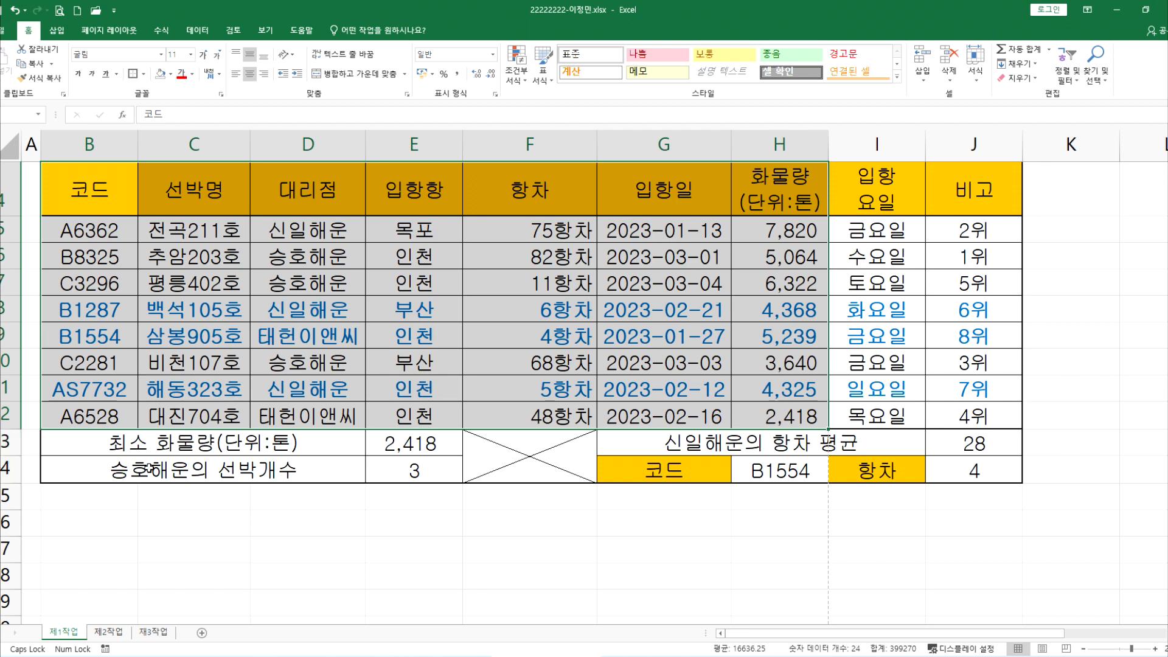
{"action": "left_click_drag", "start_coordinate": [102, 193], "coordinate": [785, 418]}
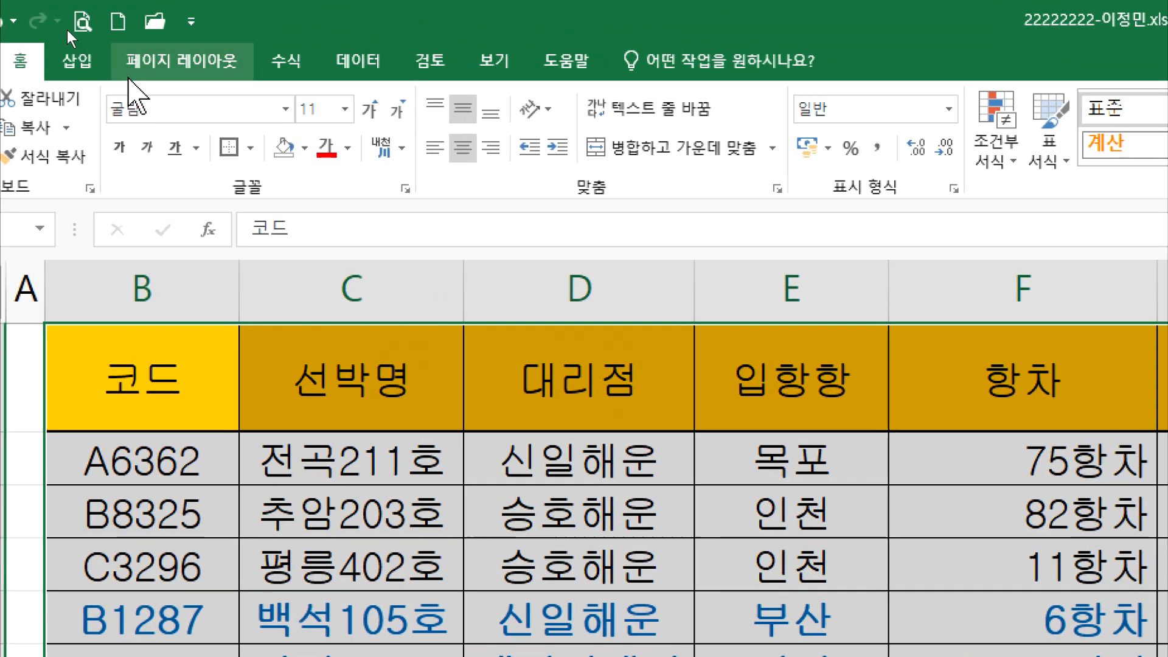
{"action": "left_click", "coordinate": [134, 61]}
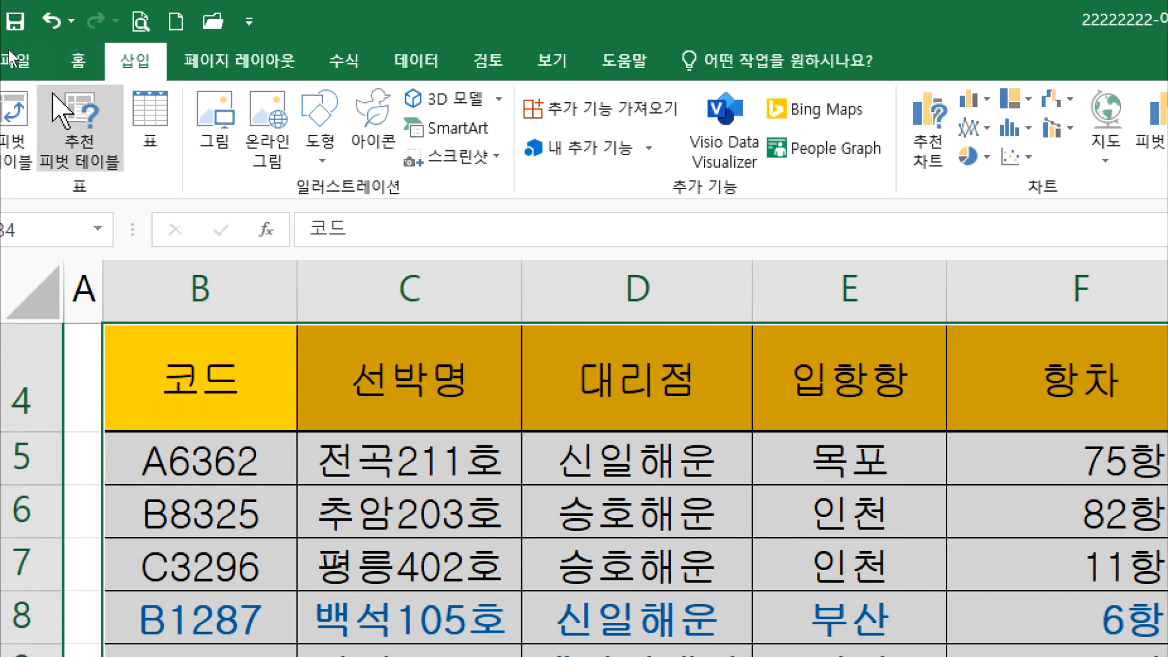
{"action": "left_click", "coordinate": [3, 121]}
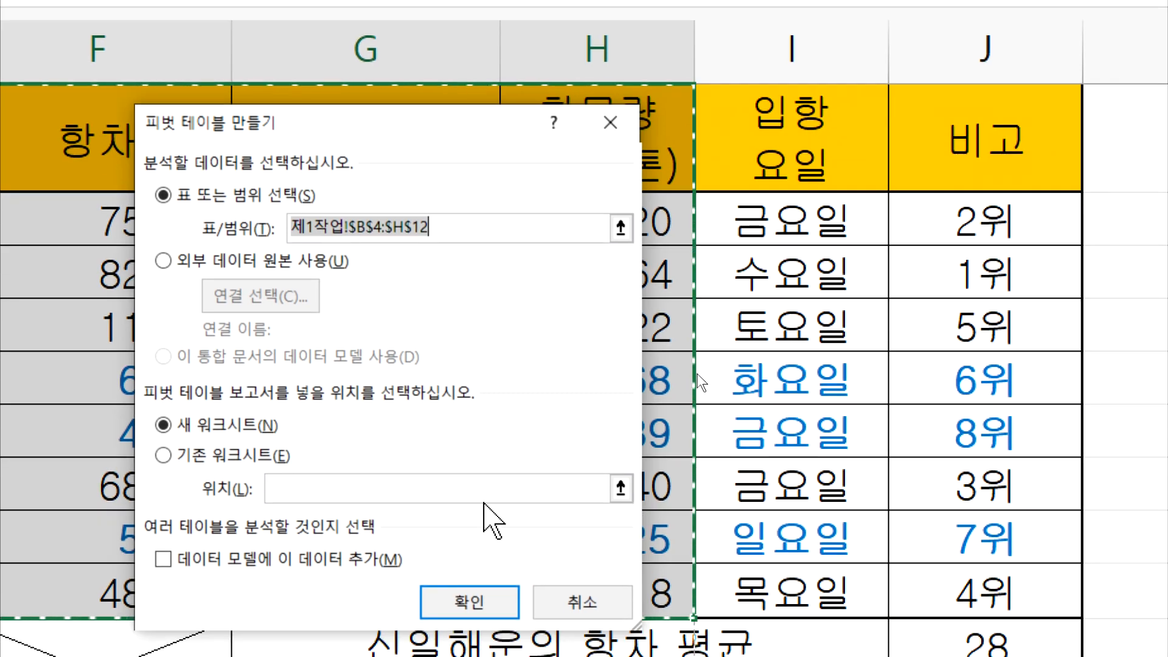
{"action": "left_click", "coordinate": [163, 455]}
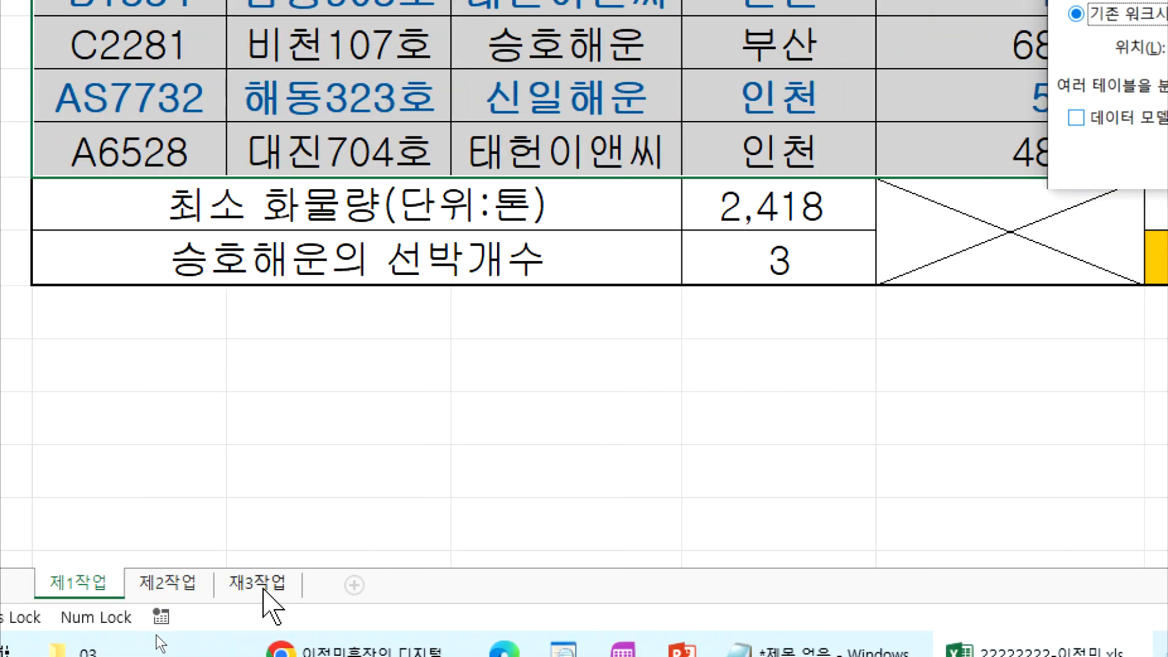
{"action": "left_click", "coordinate": [262, 585]}
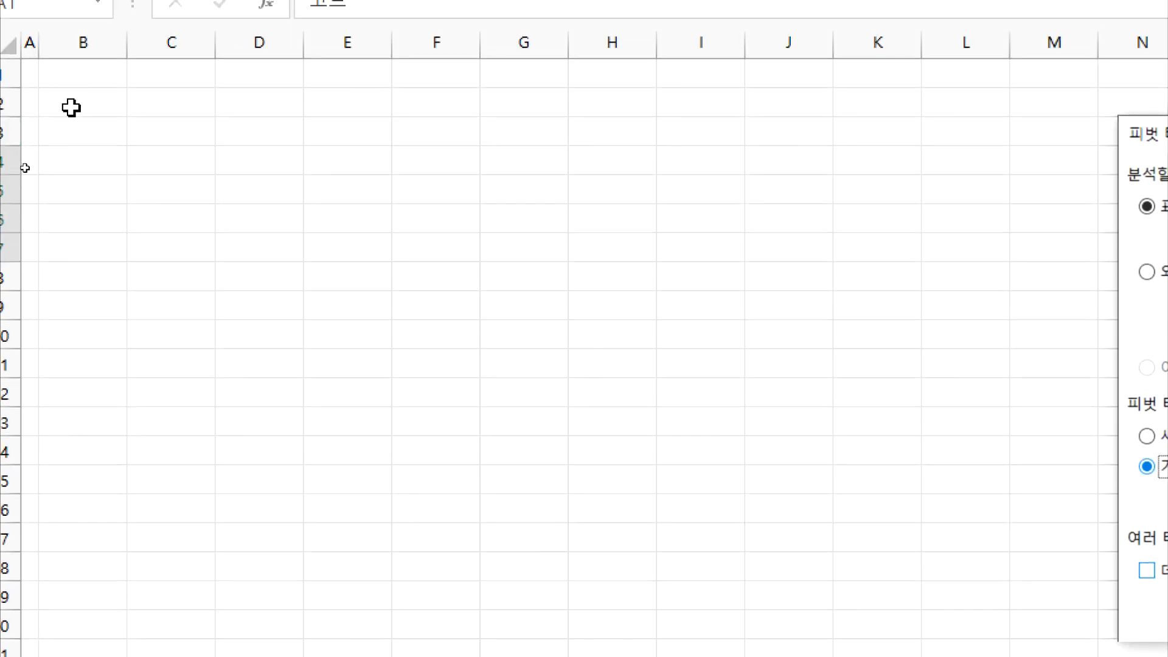
{"action": "left_click", "coordinate": [72, 108]}
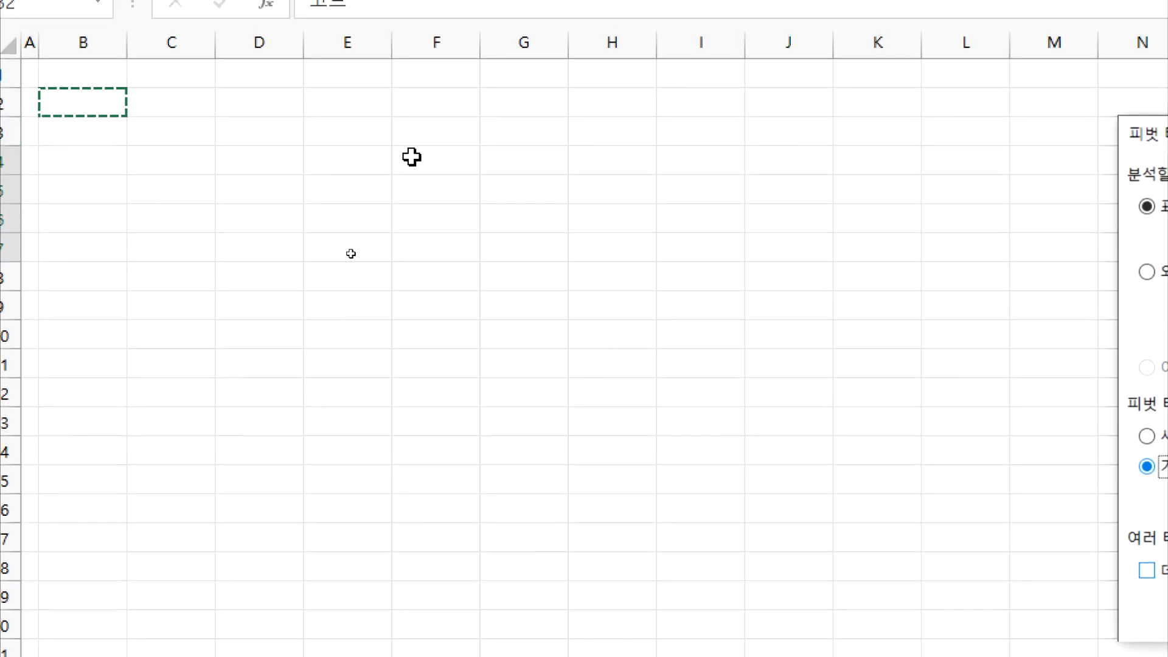
{"action": "left_click", "coordinate": [864, 397]}
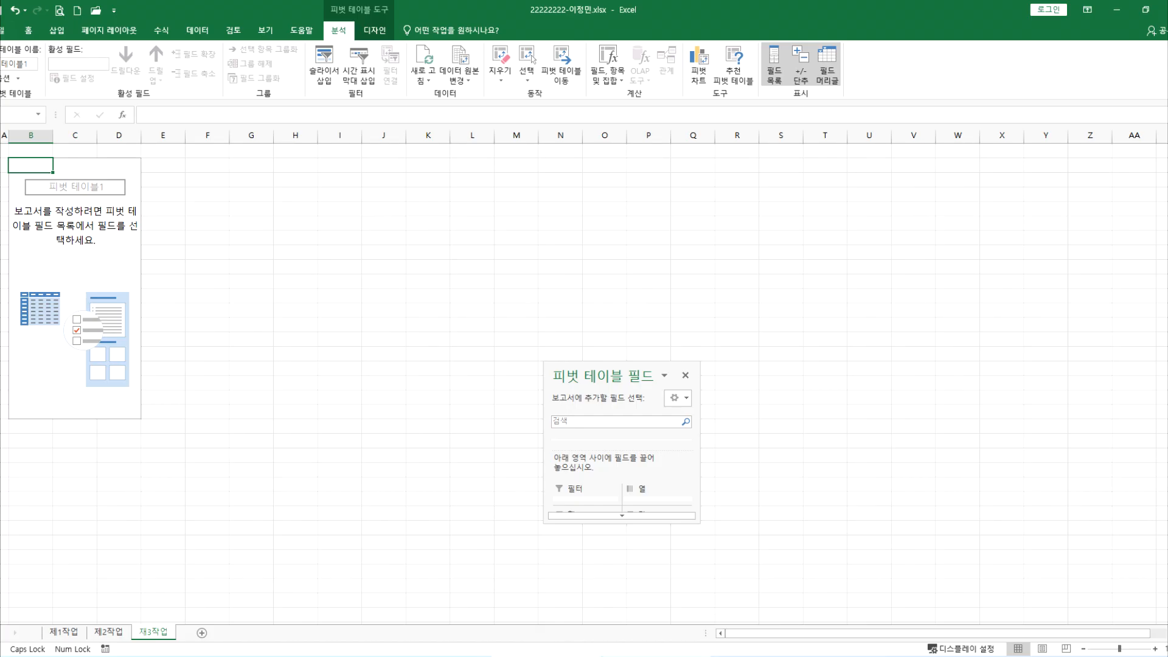
Step: Correct the pivot table sheet's name to 제3작업
{"action": "double_click", "coordinate": [147, 632]}
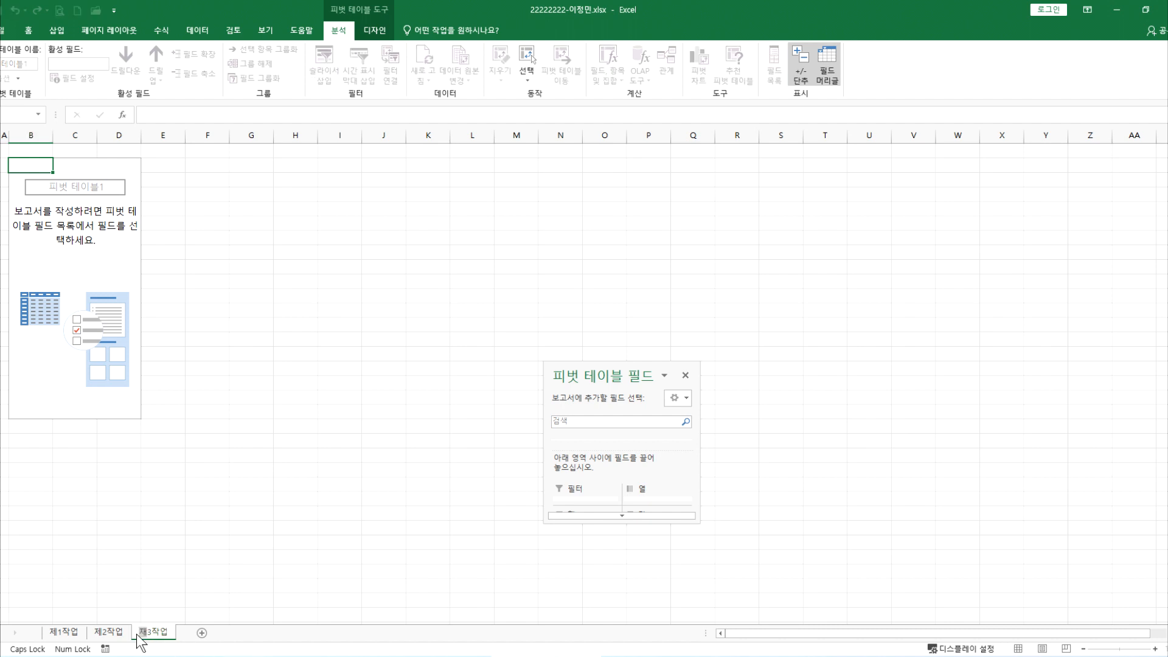
{"action": "type", "text": "W"}
{"action": "key", "text": "BackSpace"}
{"action": "type", "text": "제"}
{"action": "key", "text": "Return"}
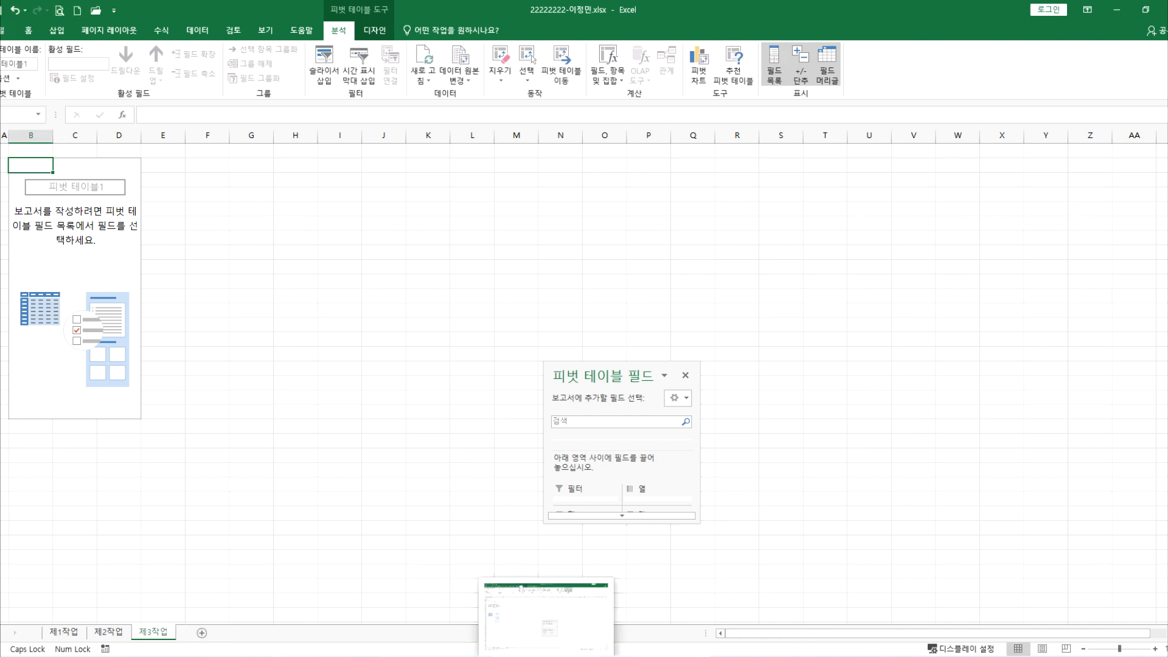
Step: Check the sample pivot layout in the exam PDF, then move and enlarge the pivot table field list in Excel
{"action": "left_click", "coordinate": [845, 656]}
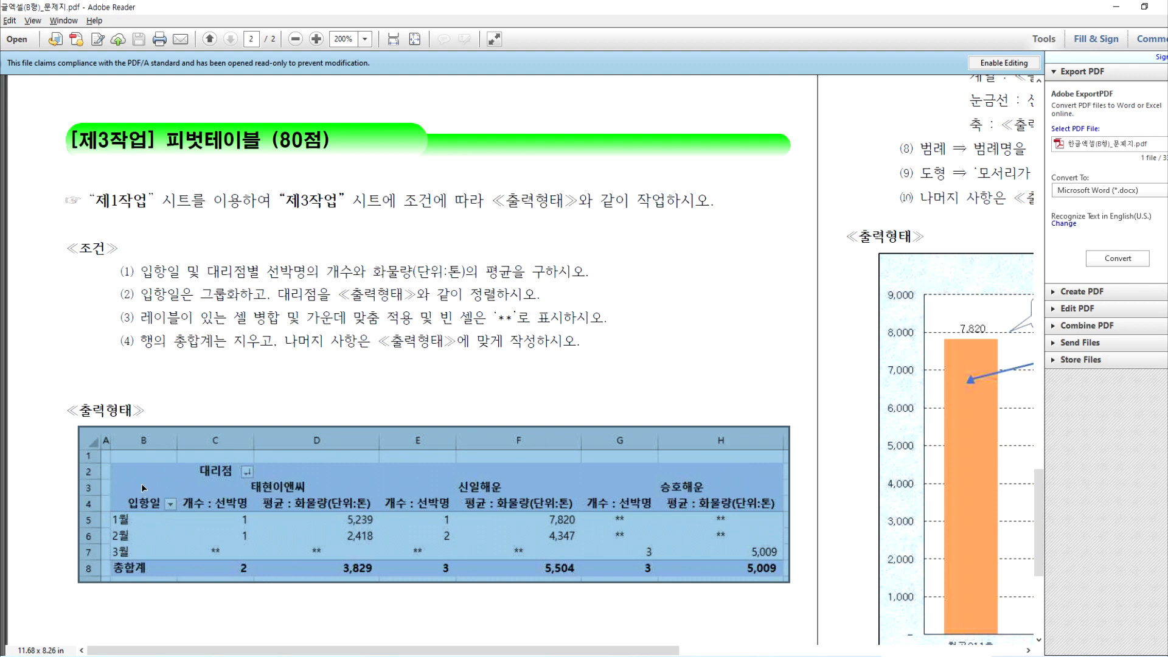
{"action": "left_click", "coordinate": [123, 469]}
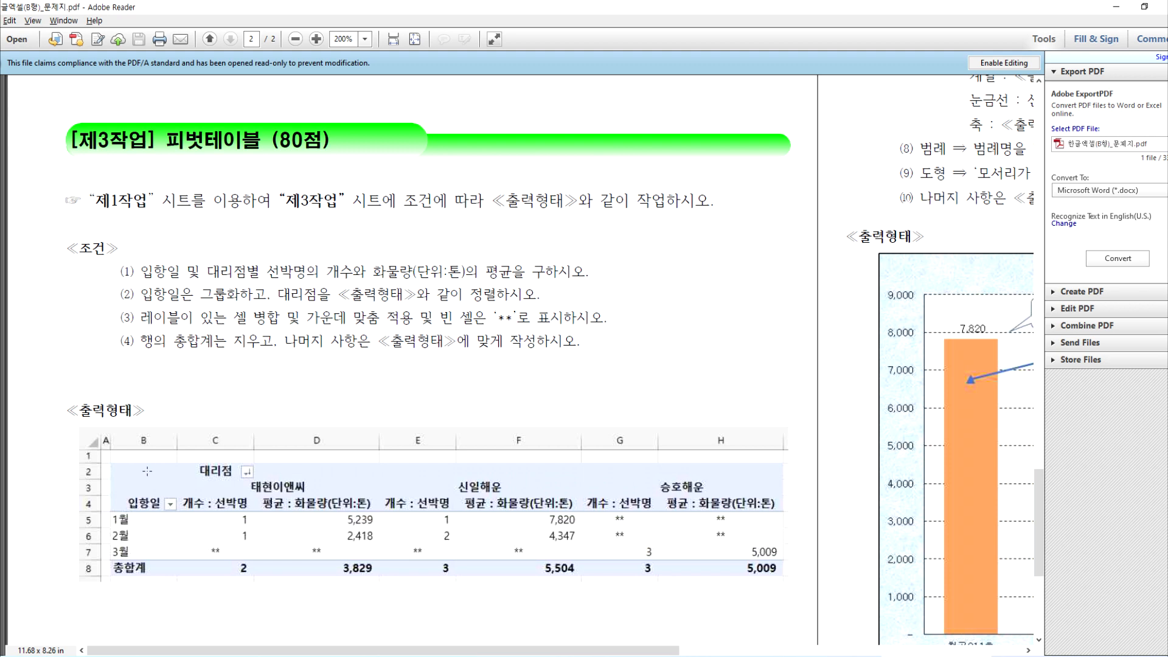
{"action": "key", "text": "alt+Tab"}
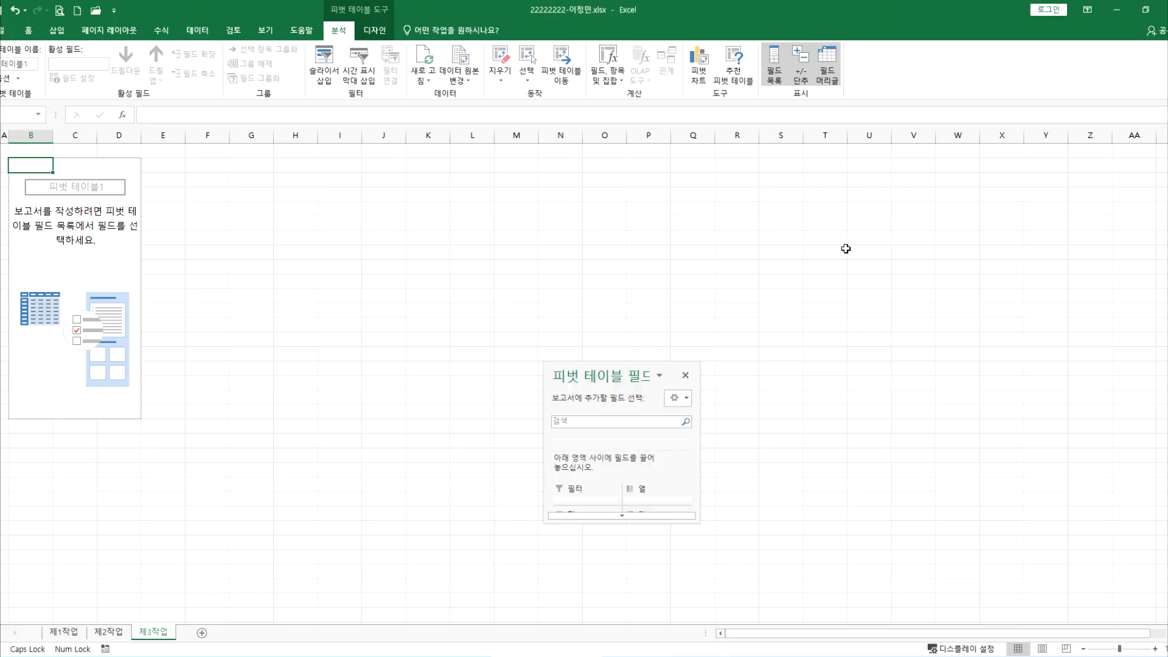
{"action": "left_click_drag", "start_coordinate": [591, 362], "coordinate": [347, 116]}
{"action": "left_click_drag", "start_coordinate": [482, 219], "coordinate": [695, 220]}
Step: Following the PDF sample, place 대리점 in the pivot table's columns and 입항일 in its rows
{"action": "key", "text": "alt+Tab"}
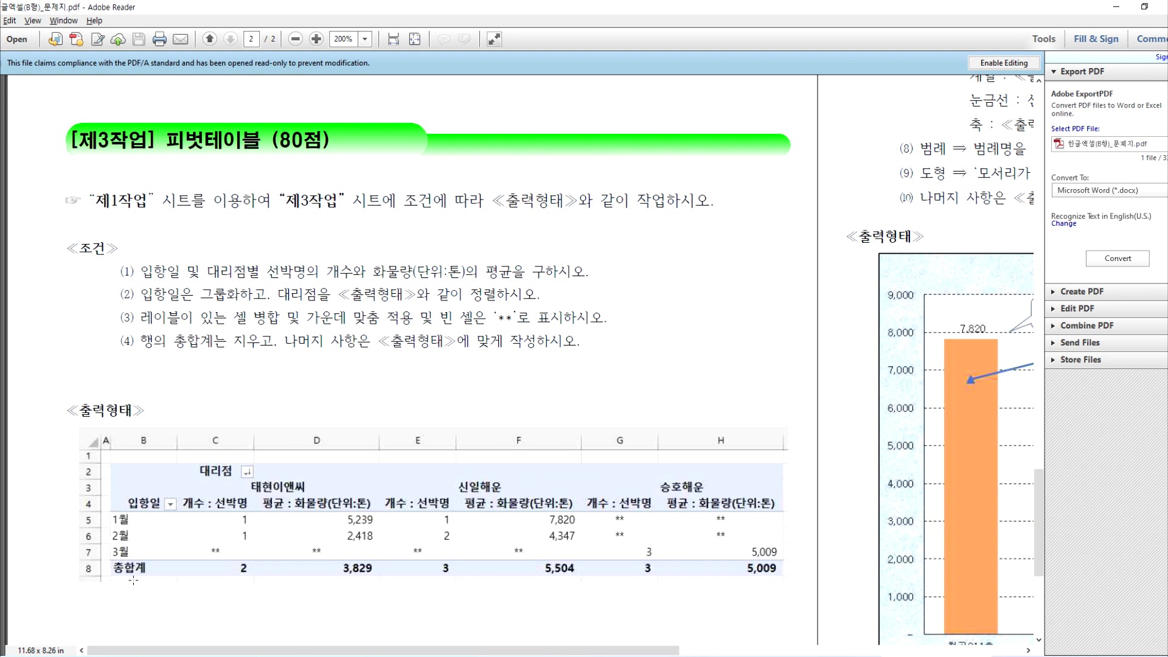
{"action": "key", "text": "alt+Tab"}
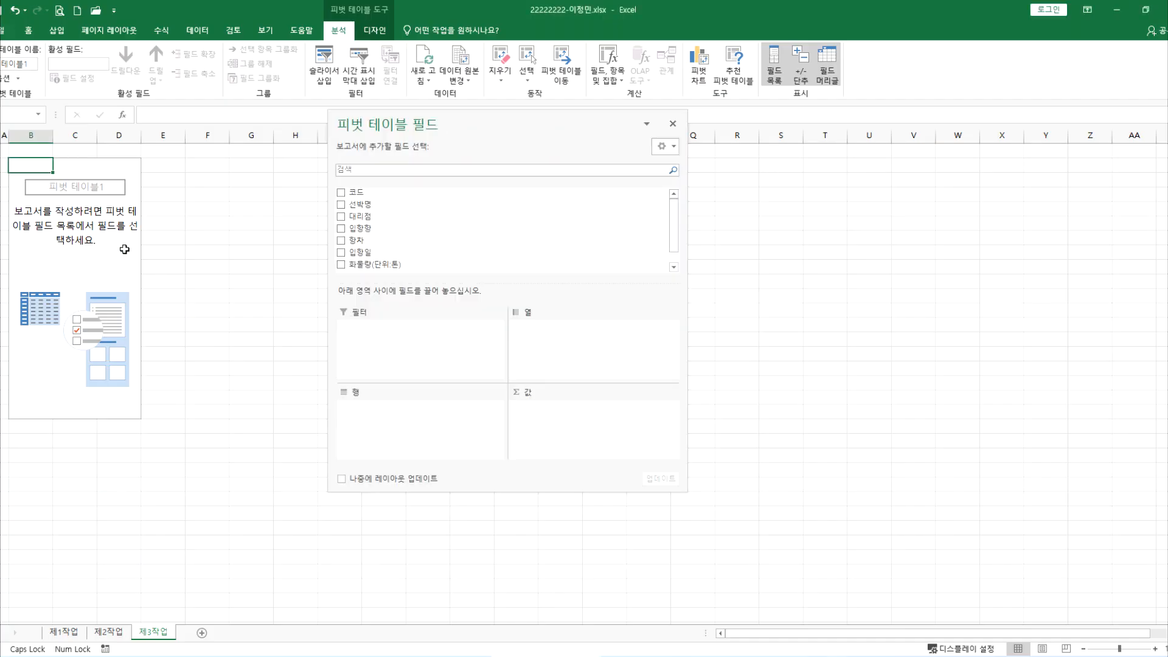
{"action": "left_click_drag", "start_coordinate": [369, 220], "coordinate": [574, 342]}
{"action": "left_click_drag", "start_coordinate": [360, 252], "coordinate": [393, 426]}
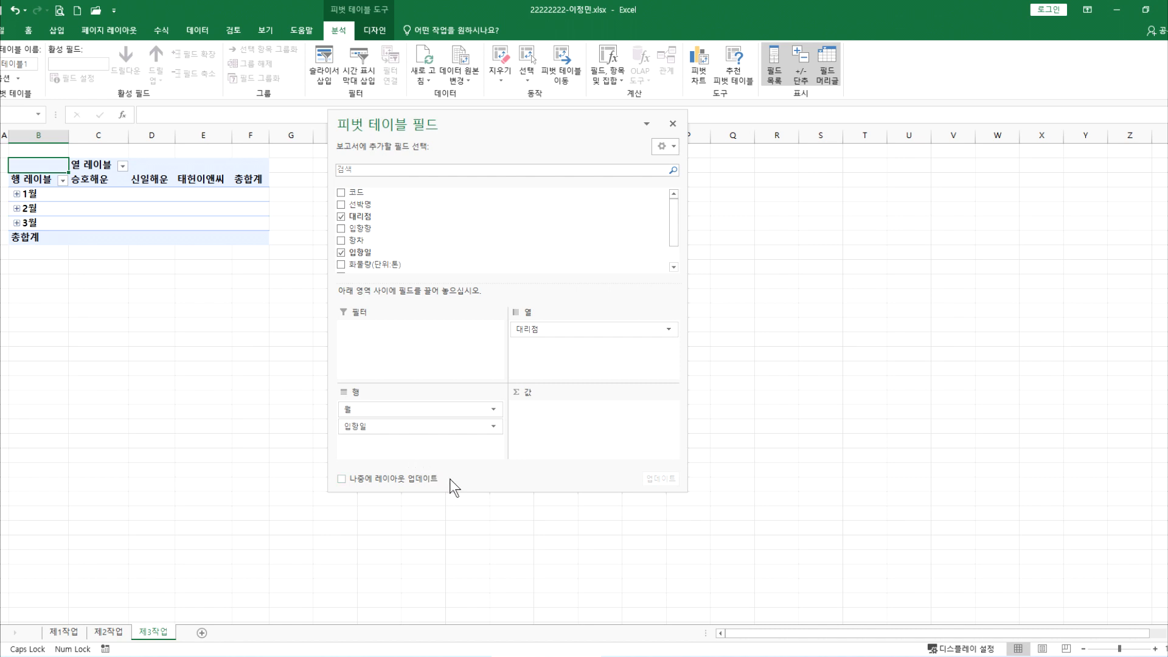
Step: Following the PDF sample, add 선박명 and 화물량(단위:톤) to the pivot table's values
{"action": "key", "text": "alt+Tab"}
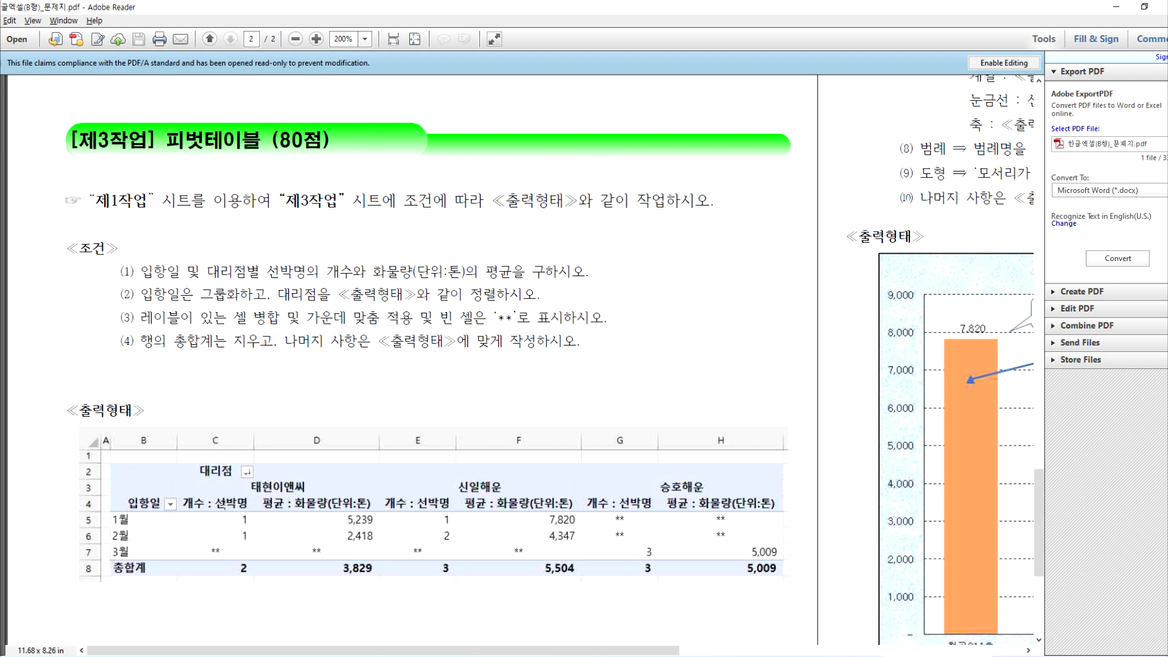
{"action": "key", "text": "alt+Tab"}
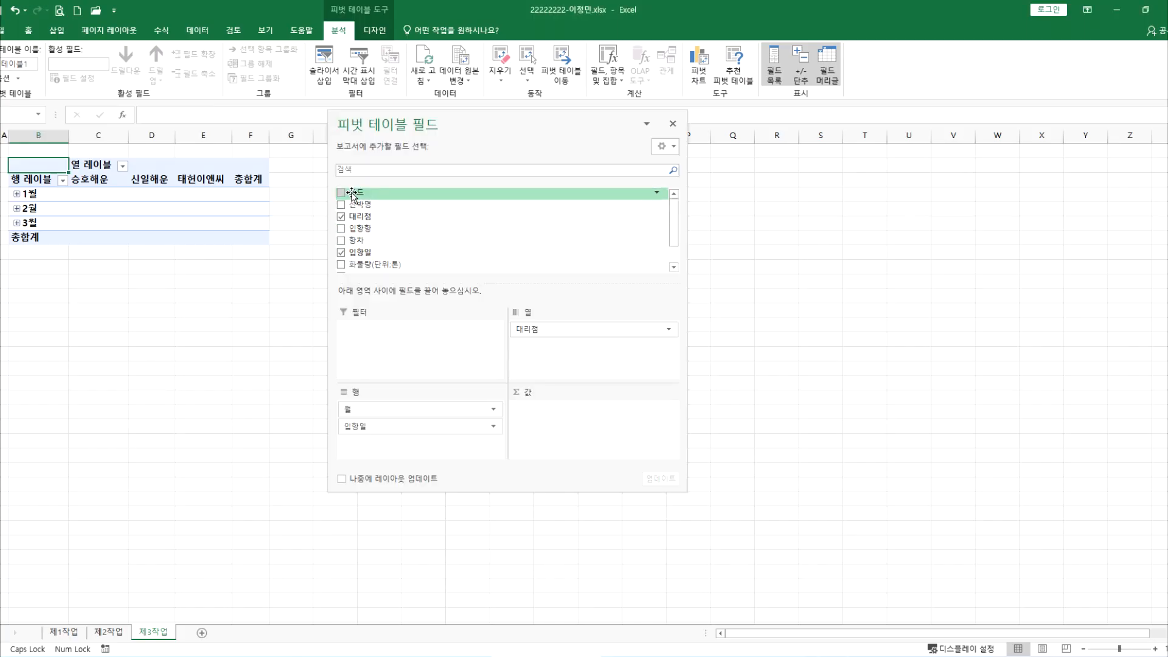
{"action": "left_click_drag", "start_coordinate": [360, 205], "coordinate": [550, 417]}
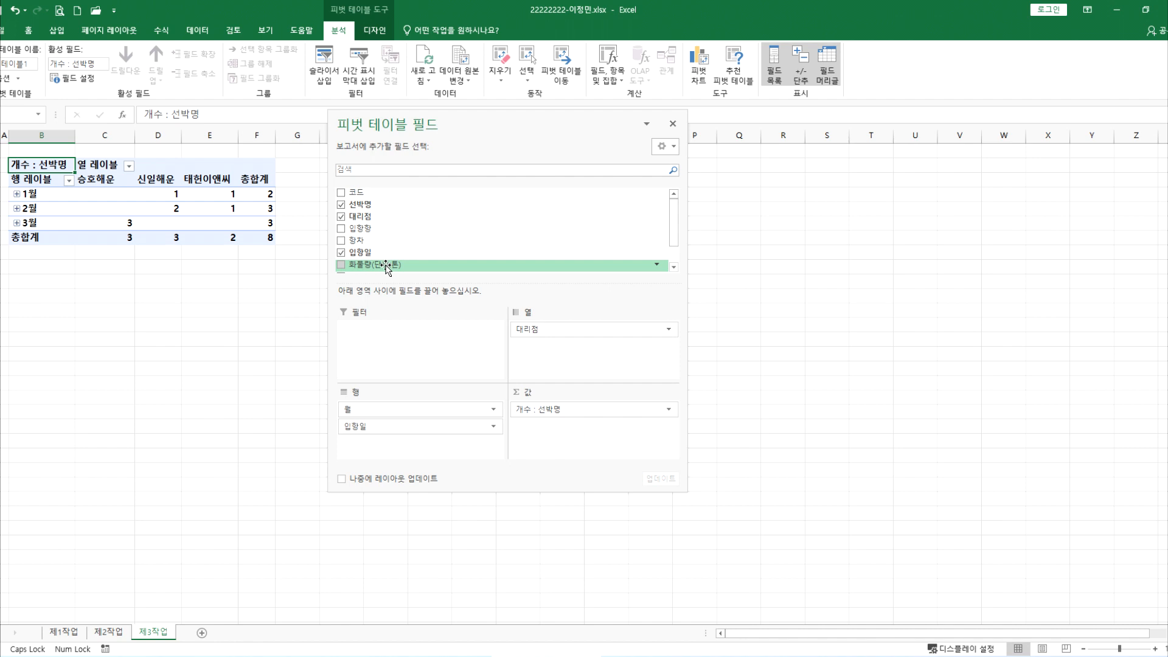
{"action": "left_click_drag", "start_coordinate": [387, 268], "coordinate": [548, 439]}
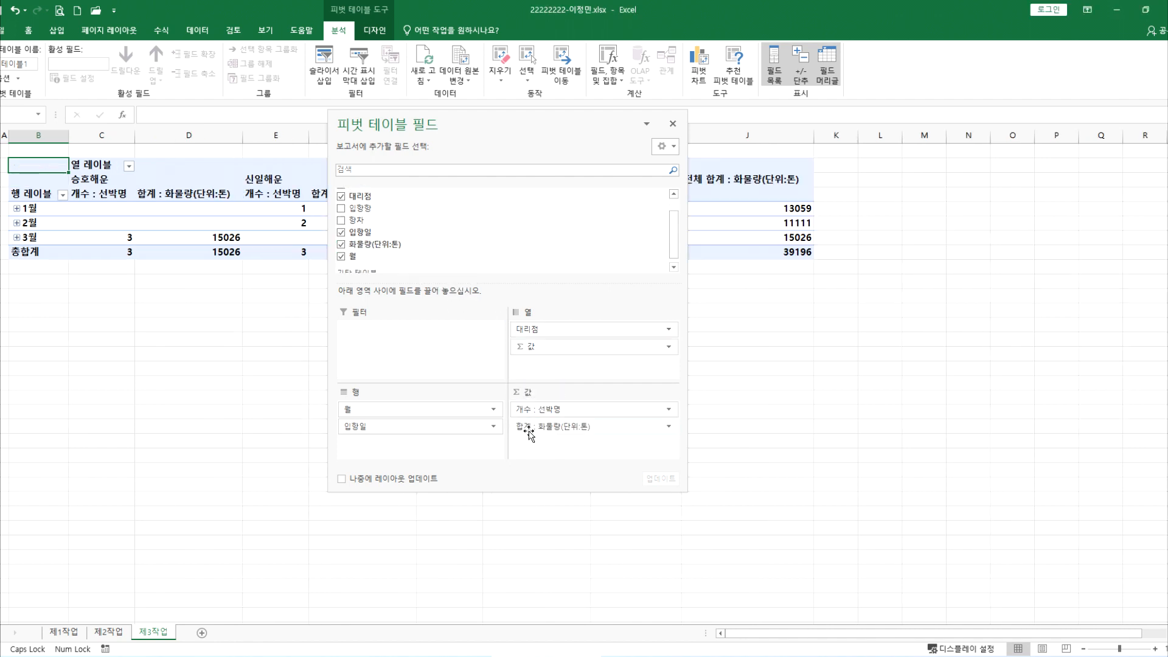
Step: Move the pivot table field list off the table and change the 화물량(단위:톤) value field's summary calculation to 평균
{"action": "left_click_drag", "start_coordinate": [456, 115], "coordinate": [704, 58]}
{"action": "left_click_drag", "start_coordinate": [790, 368], "coordinate": [795, 359]}
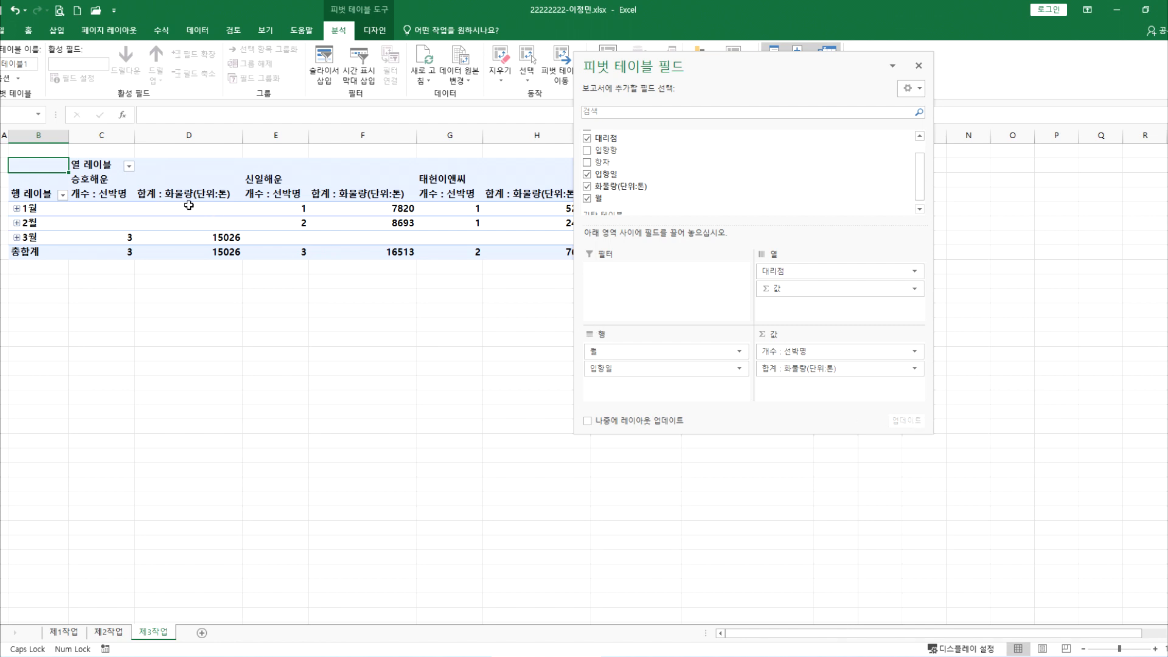
{"action": "left_click", "coordinate": [178, 191]}
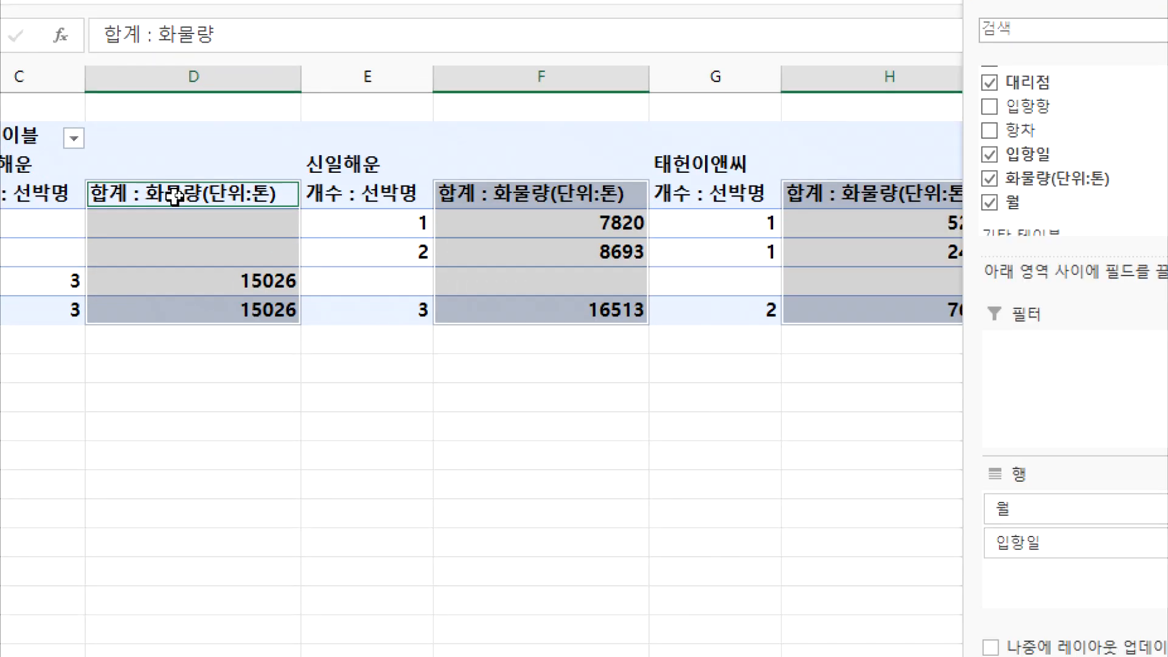
{"action": "left_click", "coordinate": [167, 197]}
{"action": "double_click", "coordinate": [150, 201]}
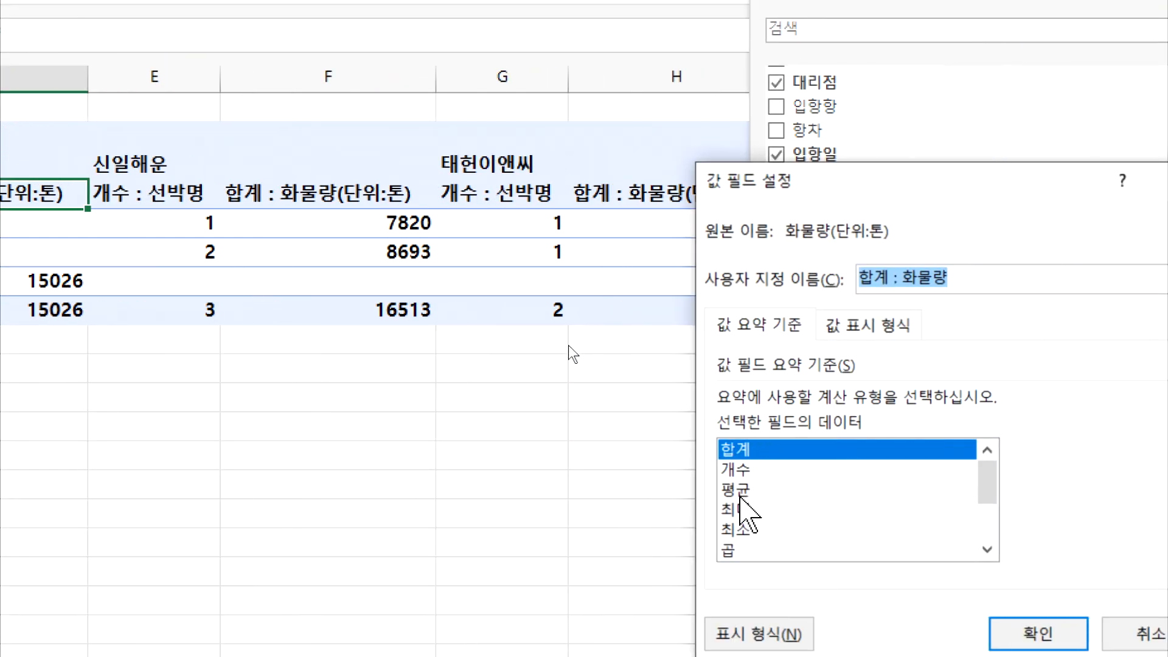
{"action": "left_click", "coordinate": [736, 489]}
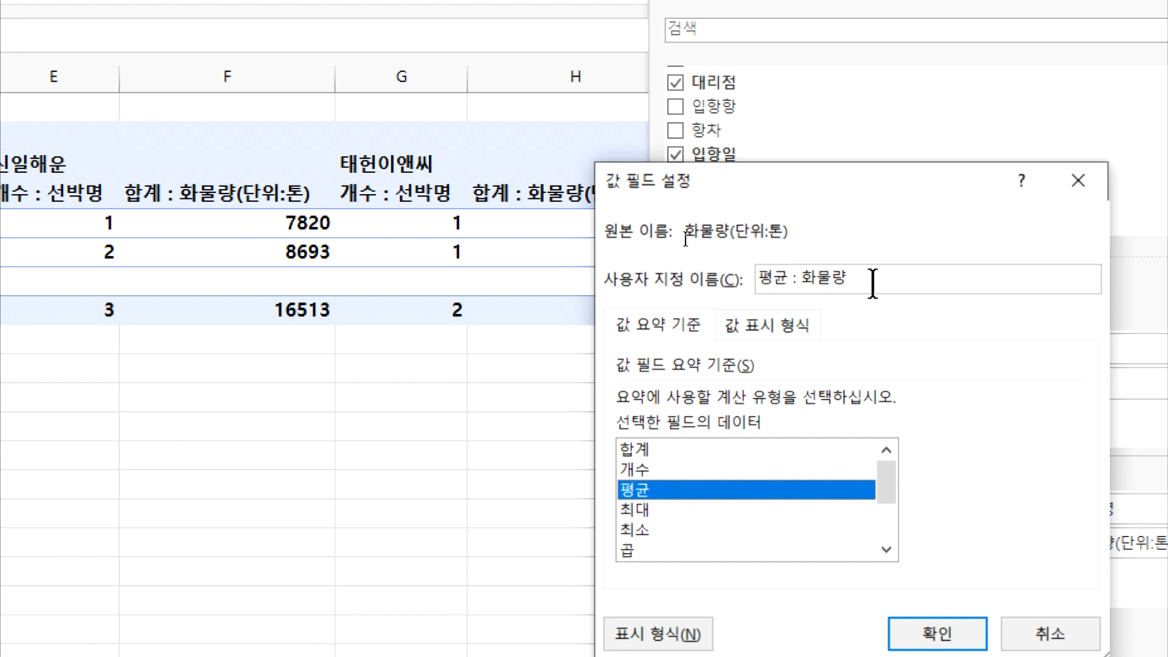
Step: Complete the value field's custom name as 평균 : 화물량(단위:톤) and apply the field settings
{"action": "type", "text": "(다ㅈ"}
{"action": "key", "text": "BackSpace"}
{"action": "type", "text": "ㄴ으;"}
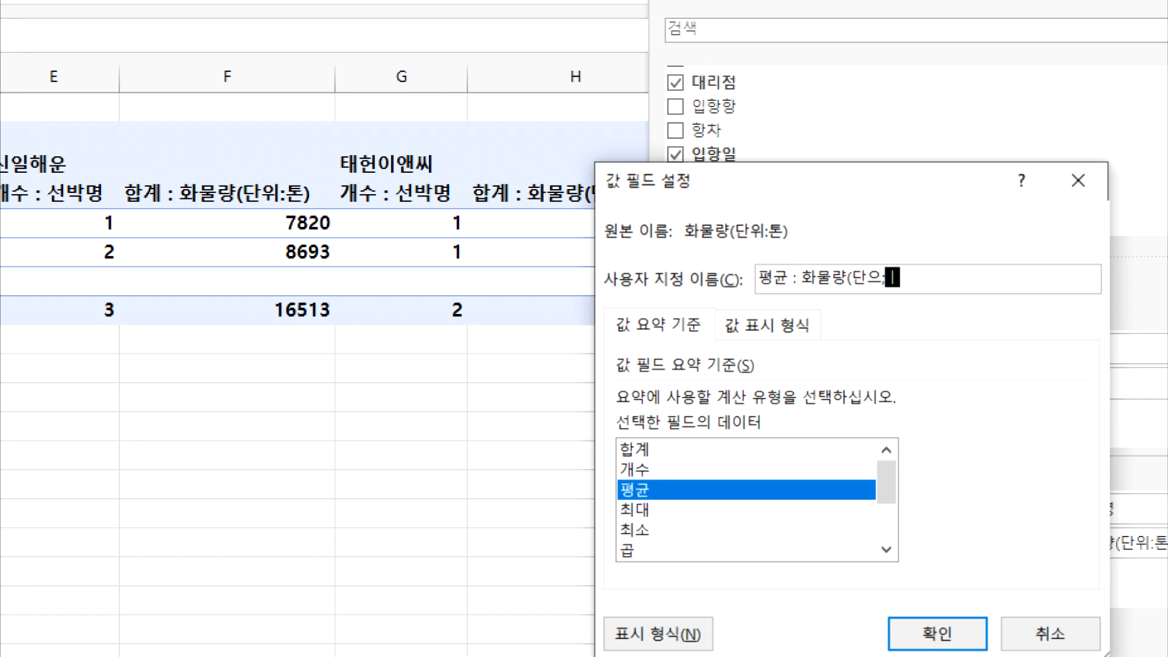
{"action": "key", "text": "BackSpace"}
{"action": "type", "text": "으"}
{"action": "key", "text": "BackSpace"}
{"action": "key", "text": "BackSpace"}
{"action": "key", "text": "BackSpace"}
{"action": "key", "text": "BackSpace"}
{"action": "type", "text": "위:"}
{"action": "type", "text": "ㅌ"}
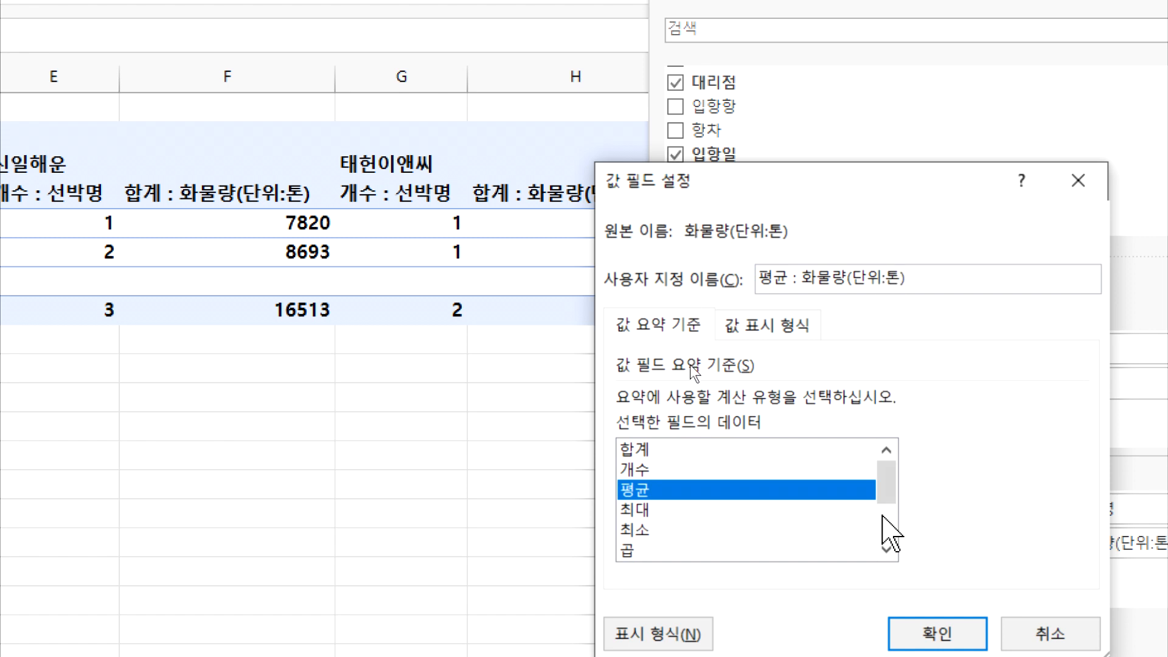
{"action": "left_click", "coordinate": [924, 635]}
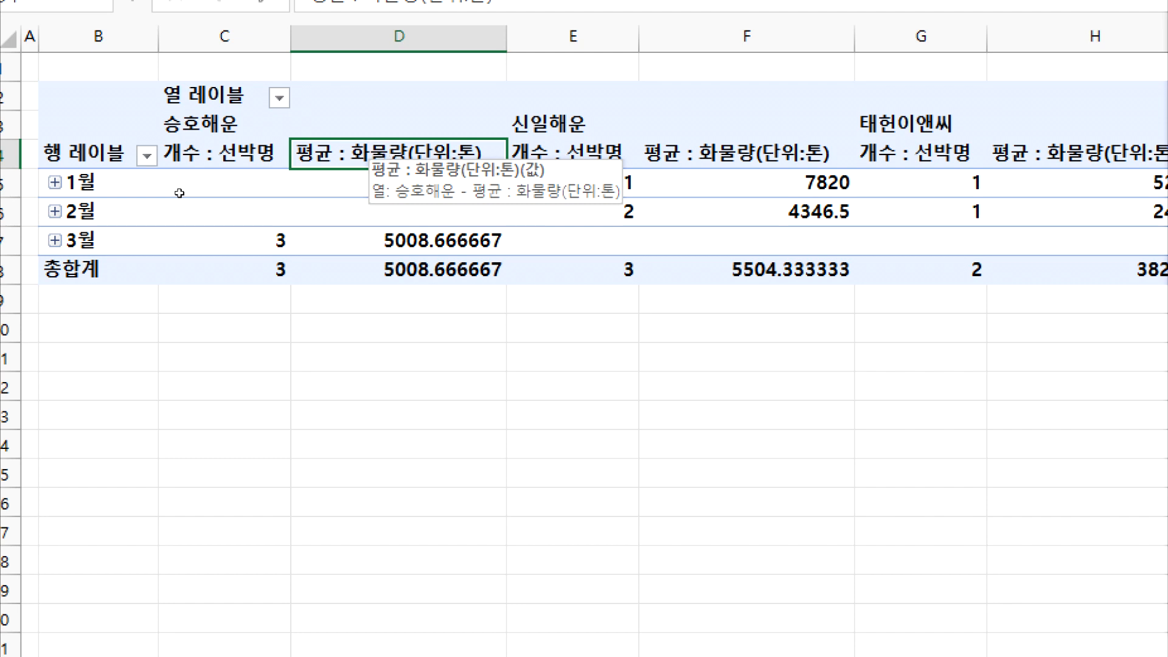
Step: Rename the pivot table's column label in C2 to 대리점 and its row label in B4 to 입항일
{"action": "left_click", "coordinate": [189, 106]}
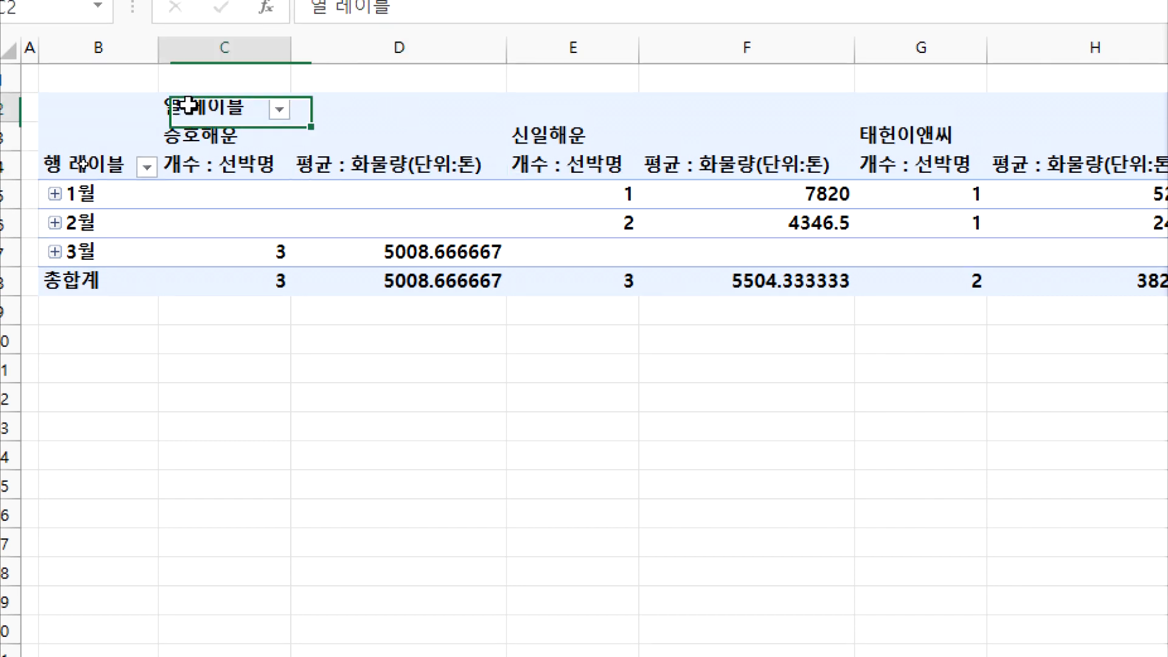
{"action": "type", "text": "대리점"}
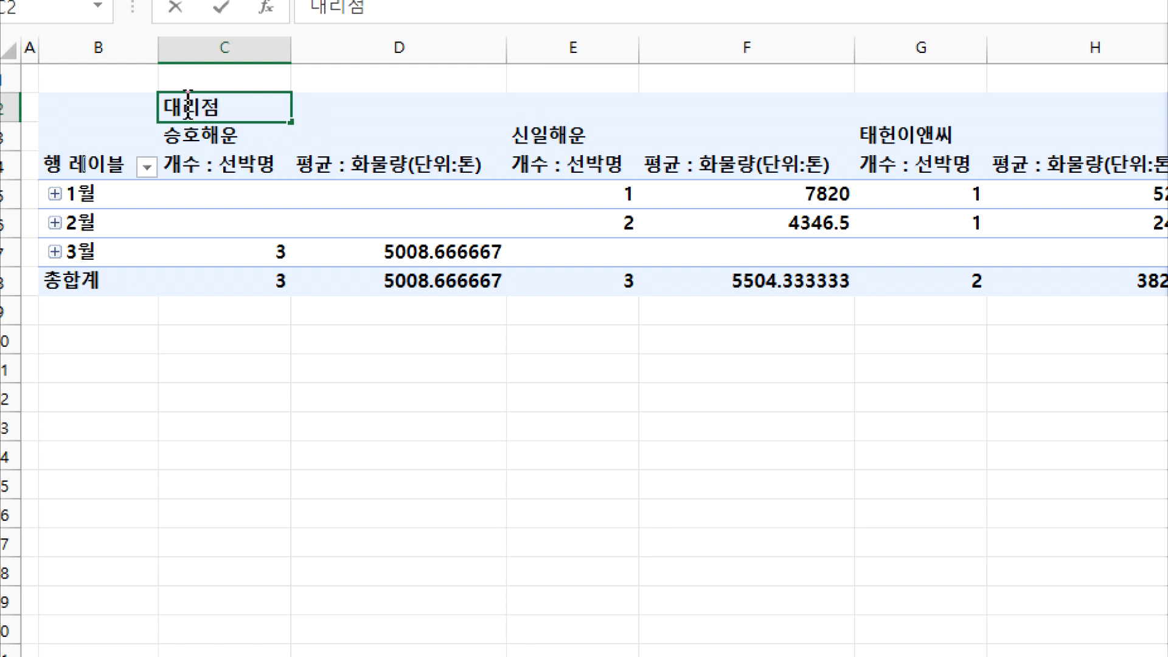
{"action": "key", "text": "Return"}
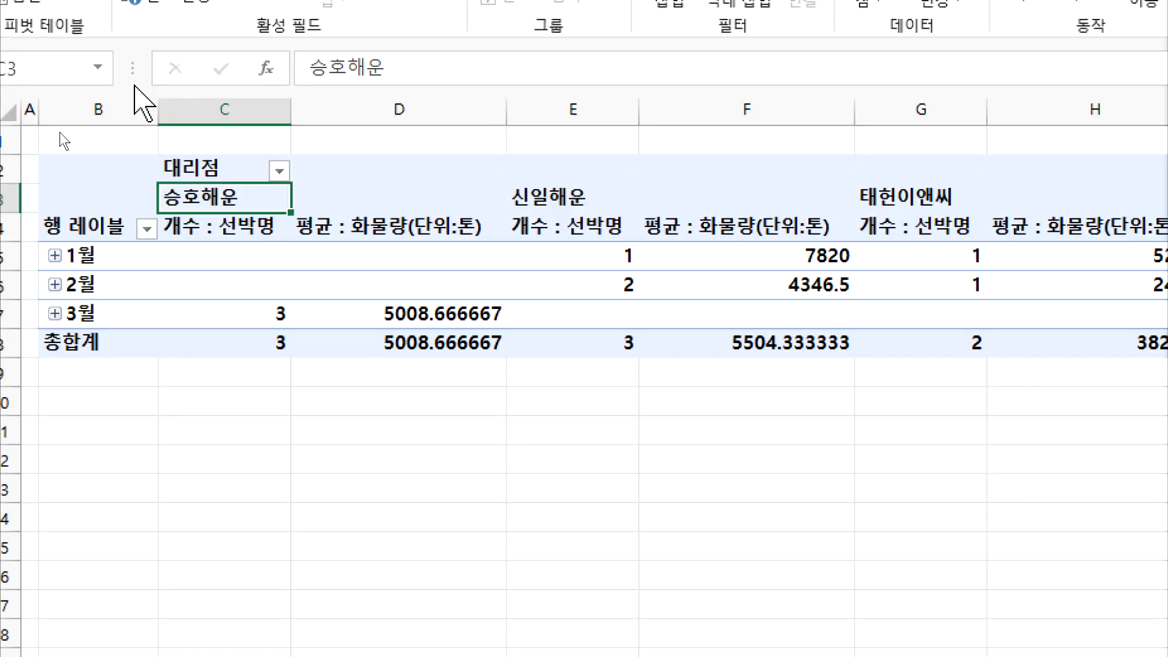
{"action": "left_click", "coordinate": [73, 230]}
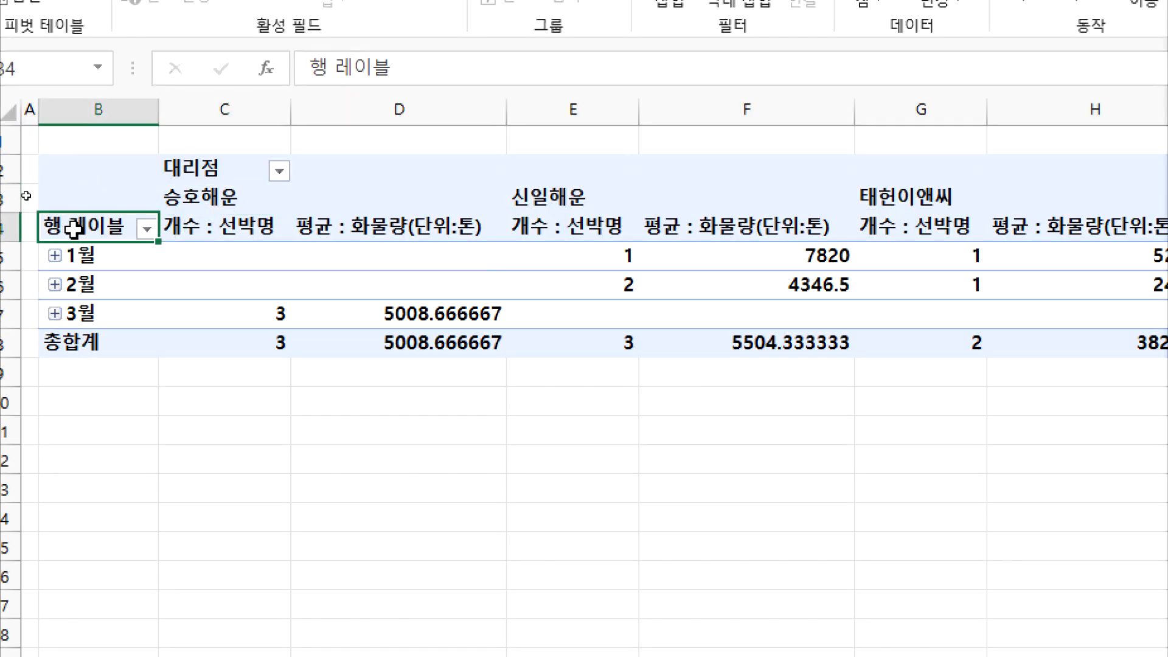
{"action": "type", "text": "입"}
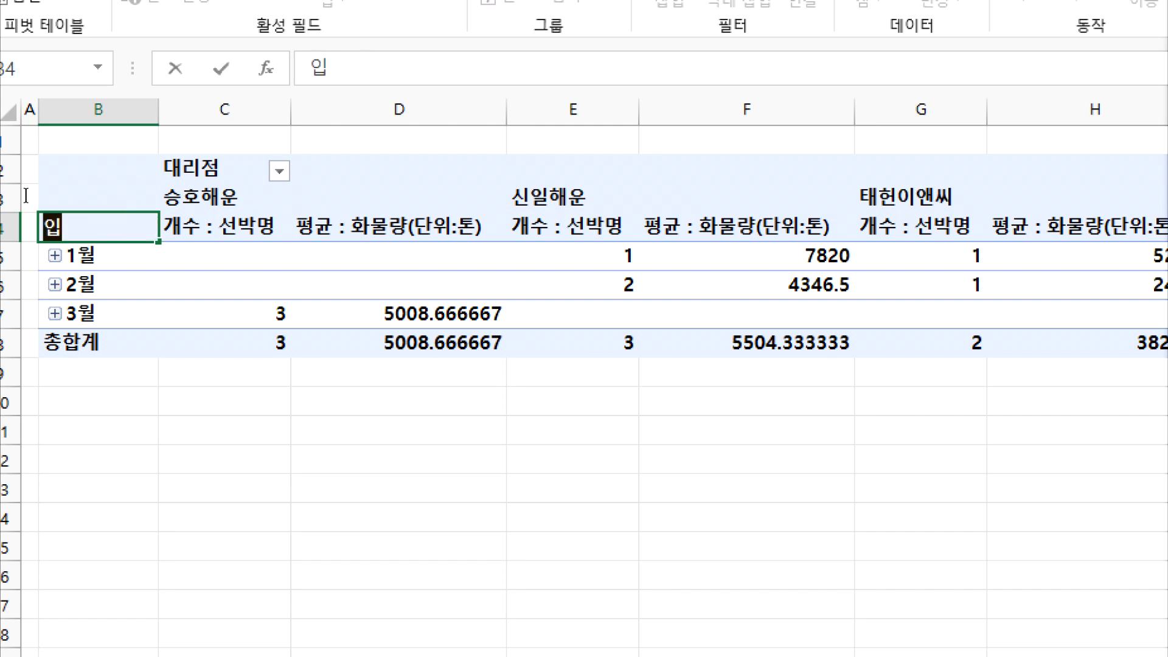
{"action": "type", "text": "항일"}
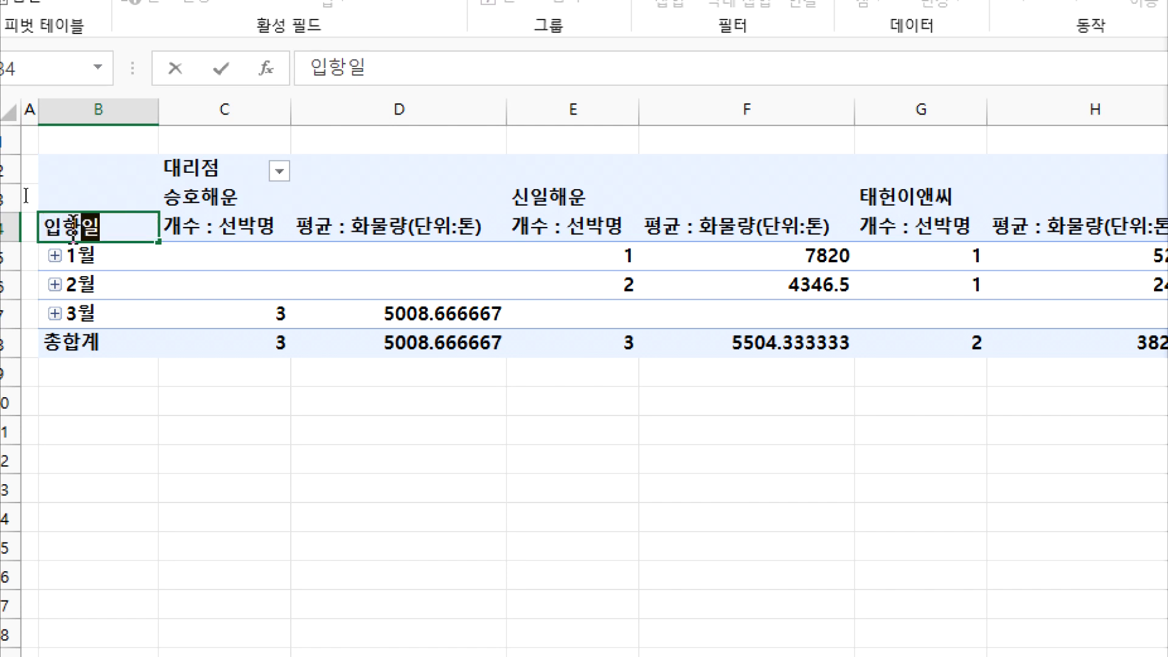
{"action": "key", "text": "Return"}
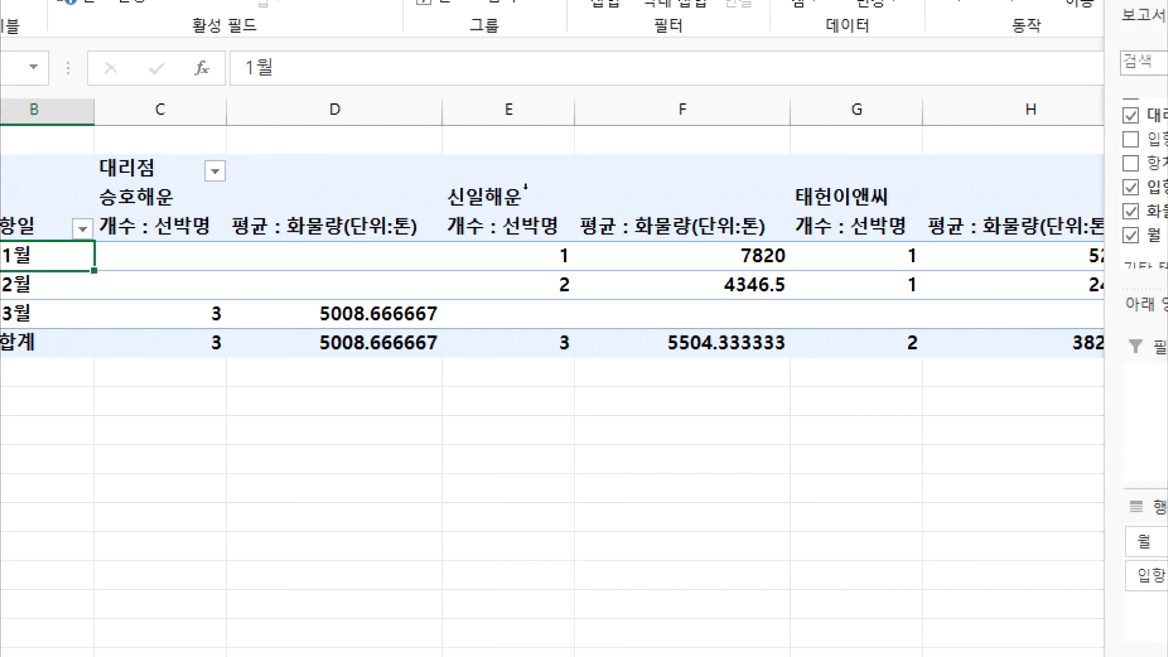
Step: Reorder the 대리점 columns by moving 태헌이앤씨 in front of 승호해운
{"action": "left_click", "coordinate": [839, 195]}
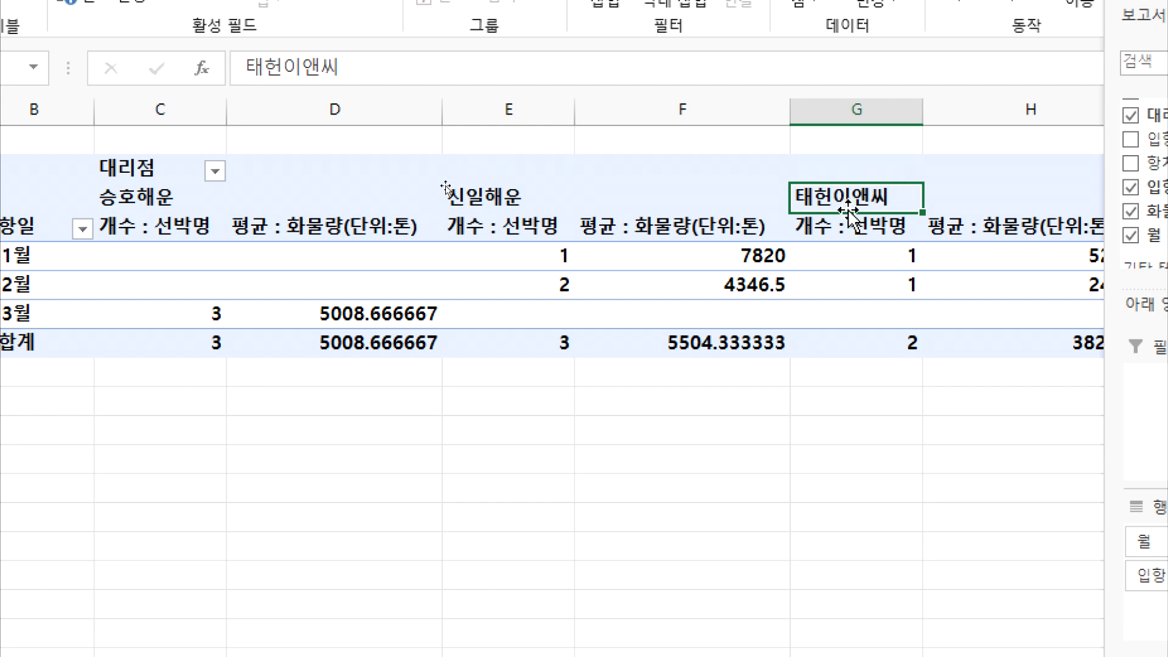
{"action": "left_click_drag", "start_coordinate": [848, 213], "coordinate": [131, 214]}
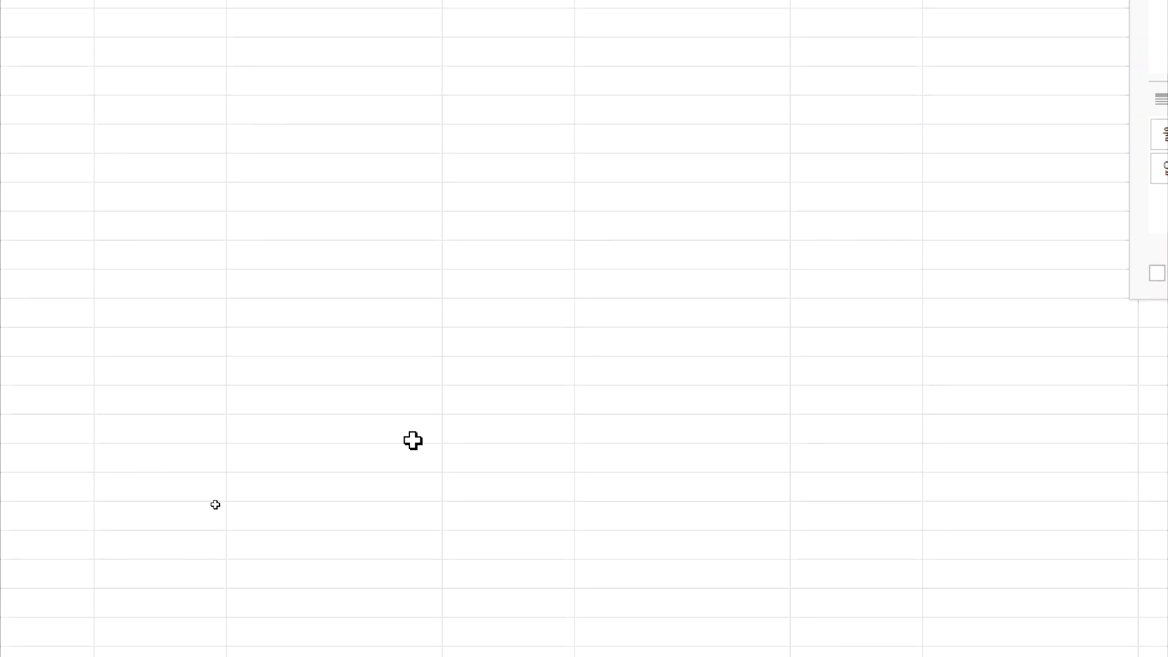
Step: Switch to Notepad to check the 제3작업 conditions on label merging, empty cells and row grand totals, and return to Excel
{"action": "left_click", "coordinate": [426, 656]}
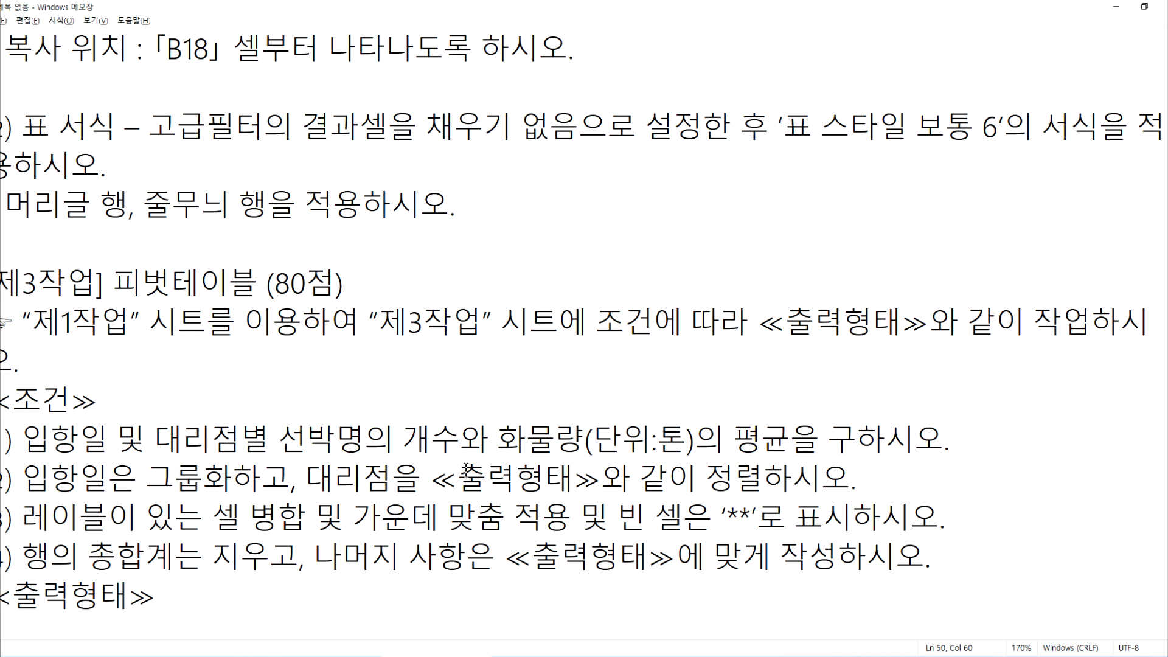
{"action": "left_click_drag", "start_coordinate": [725, 517], "coordinate": [754, 518]}
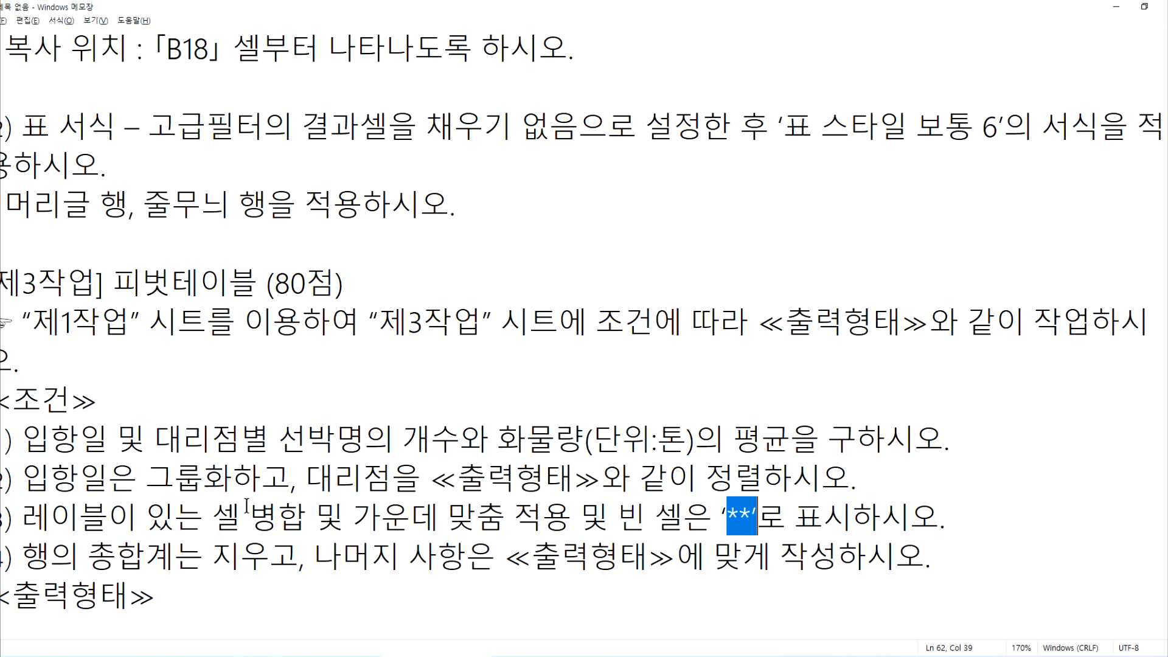
{"action": "left_click_drag", "start_coordinate": [212, 516], "coordinate": [561, 520]}
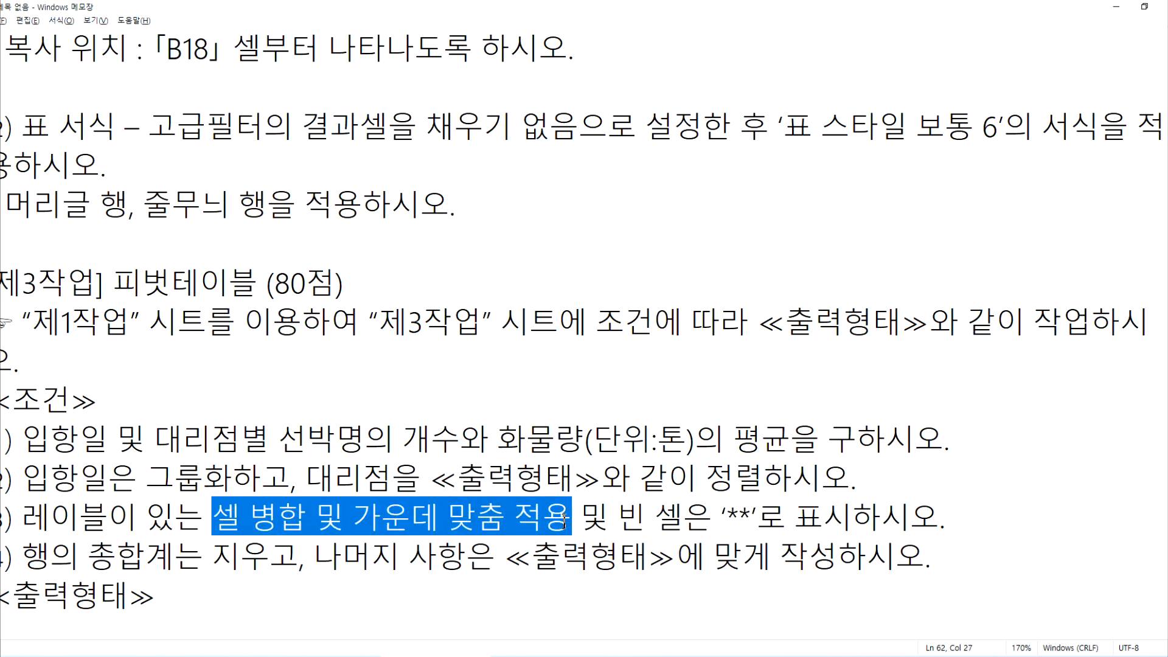
{"action": "left_click_drag", "start_coordinate": [25, 555], "coordinate": [291, 556]}
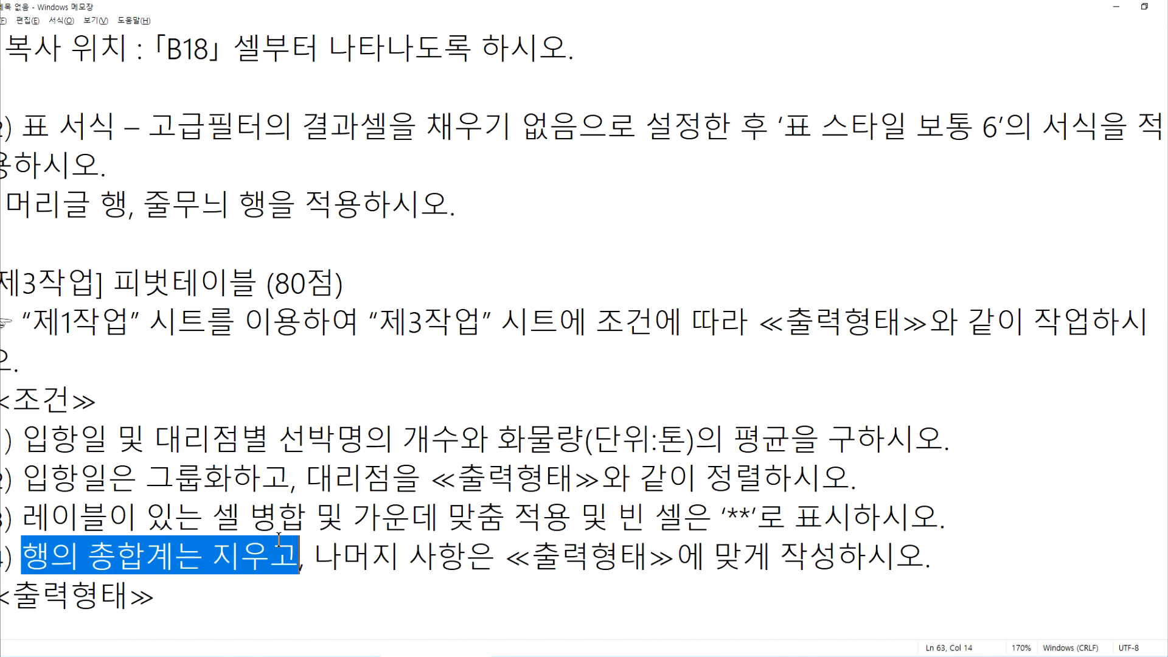
{"action": "key", "text": "alt+Tab"}
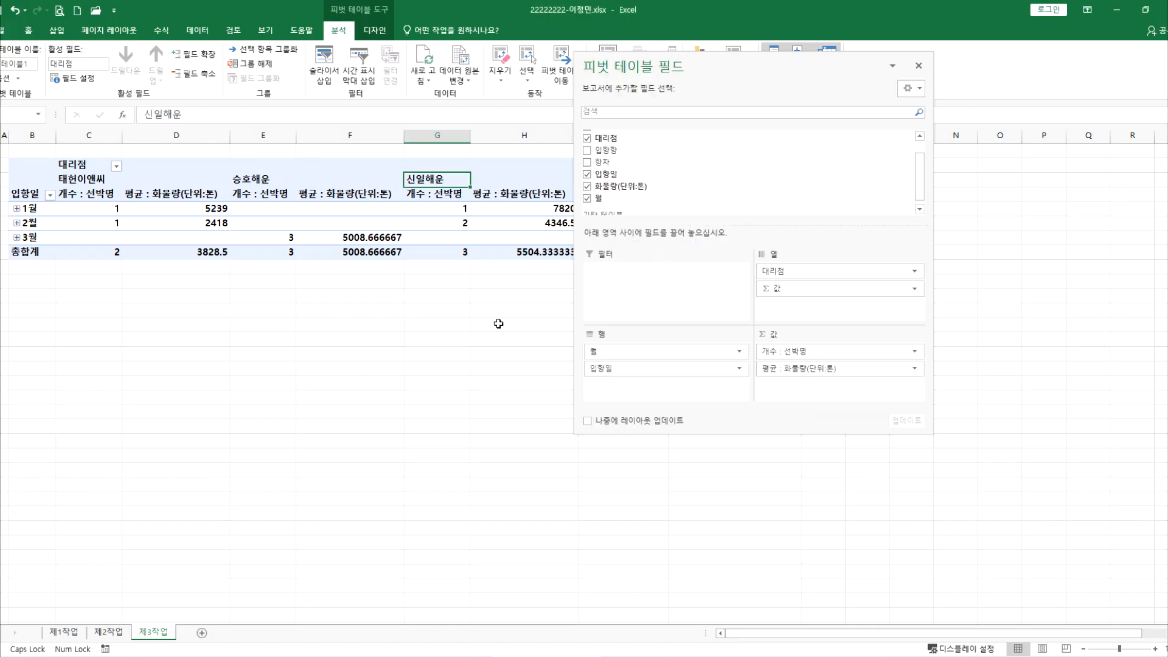
Step: In the pivot table options, merge and center cells with labels and set empty cells to show **
{"action": "double_click", "coordinate": [790, 61]}
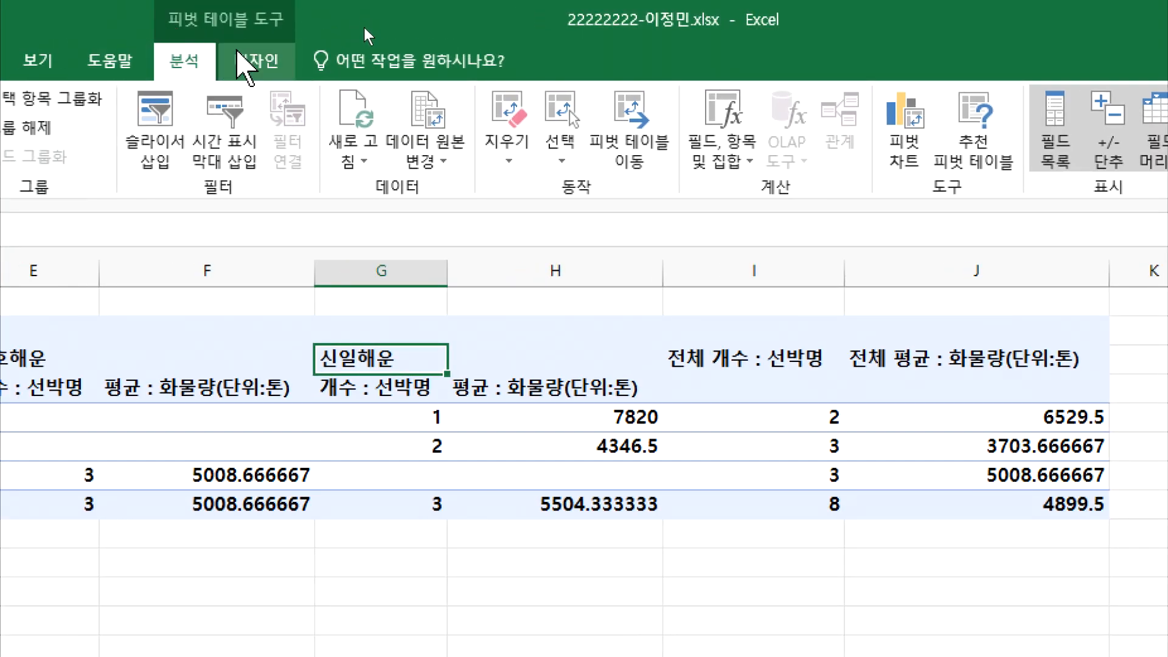
{"action": "left_click", "coordinate": [249, 63]}
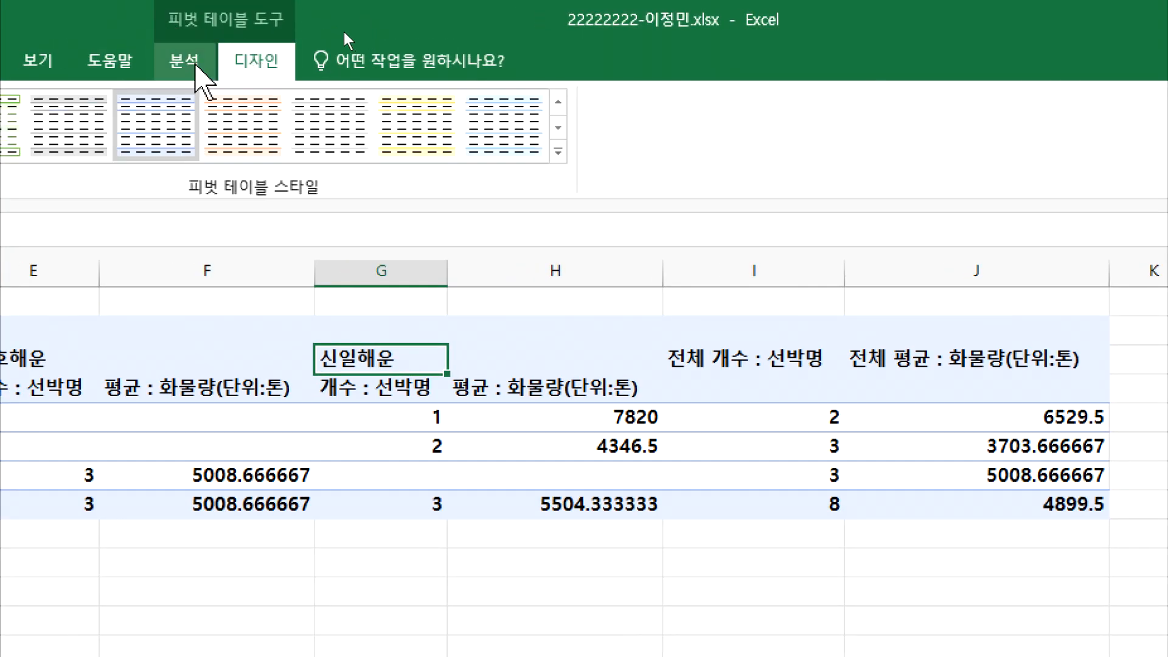
{"action": "left_click", "coordinate": [176, 66]}
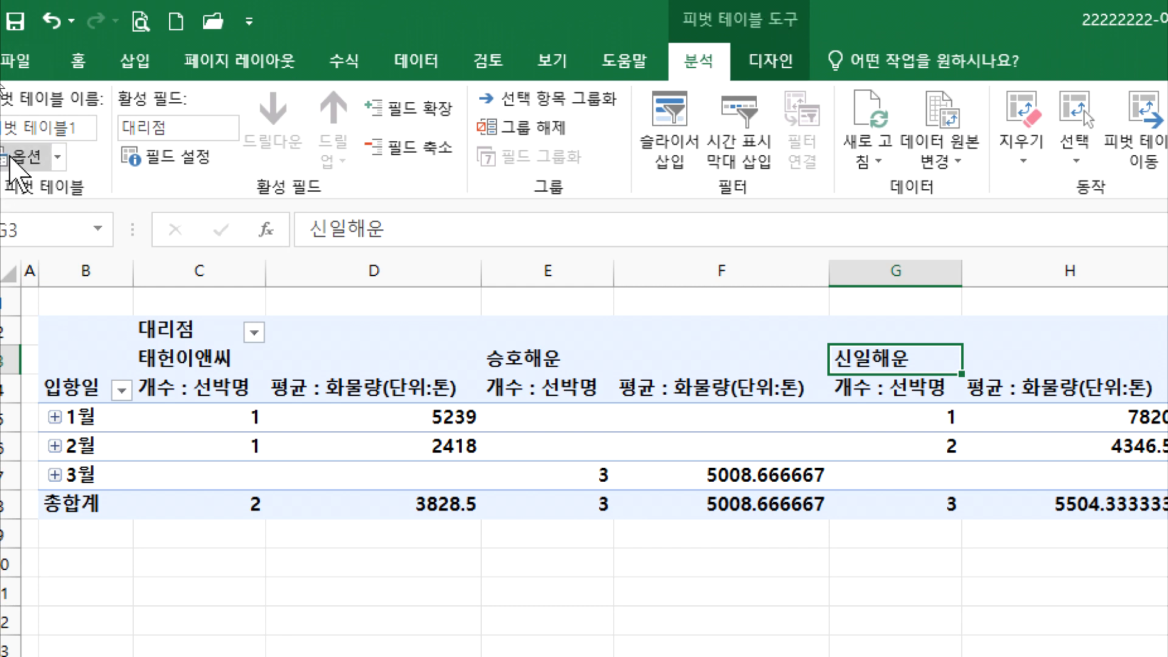
{"action": "left_click", "coordinate": [11, 159]}
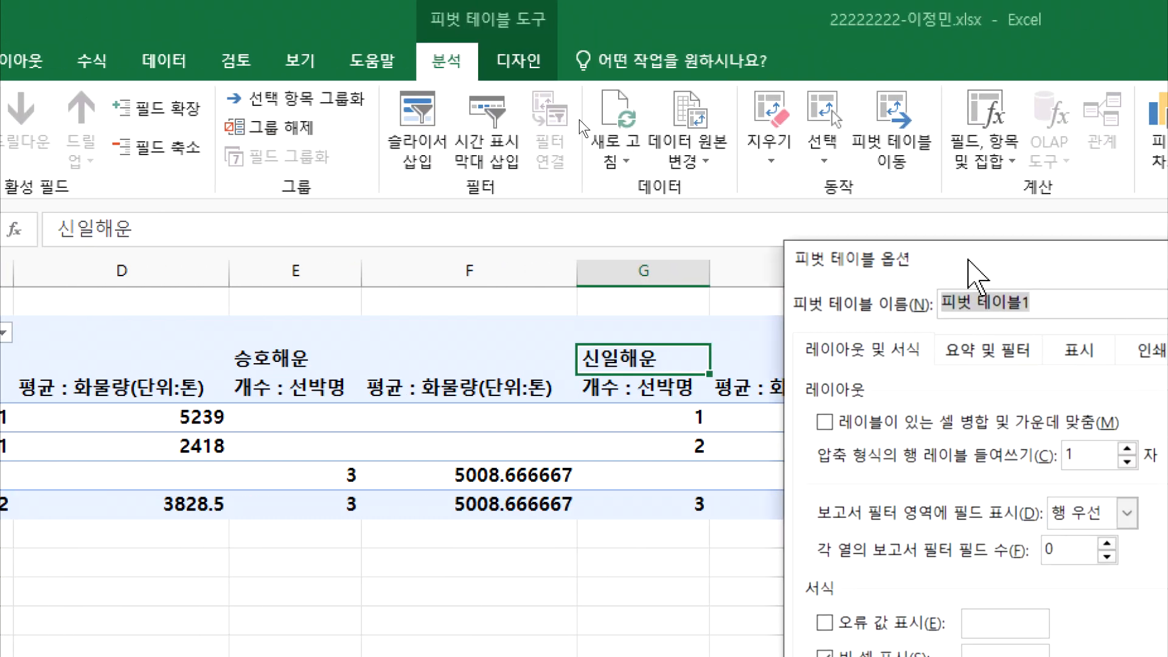
{"action": "left_click_drag", "start_coordinate": [1010, 286], "coordinate": [740, 155]}
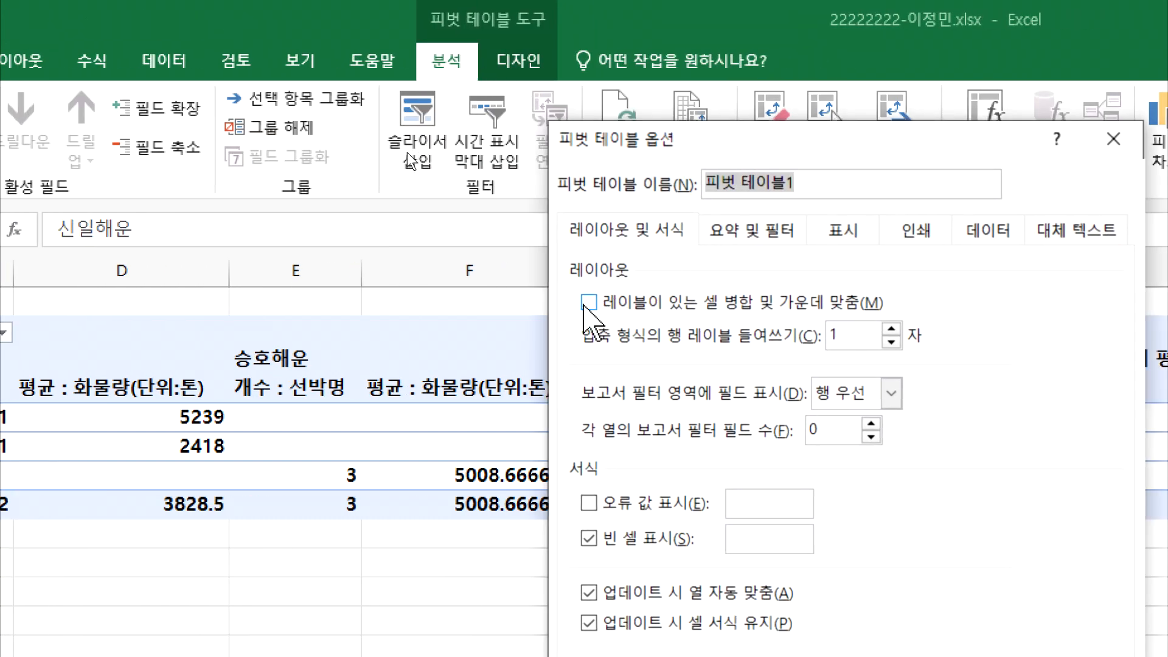
{"action": "left_click", "coordinate": [588, 302]}
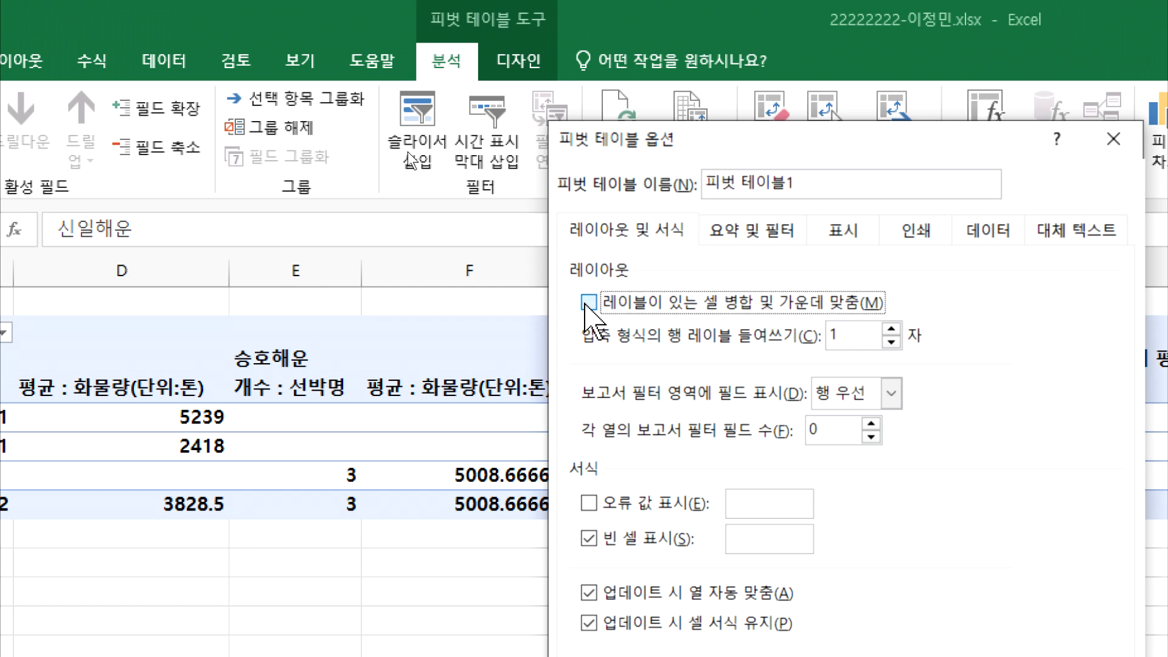
{"action": "left_click", "coordinate": [763, 544]}
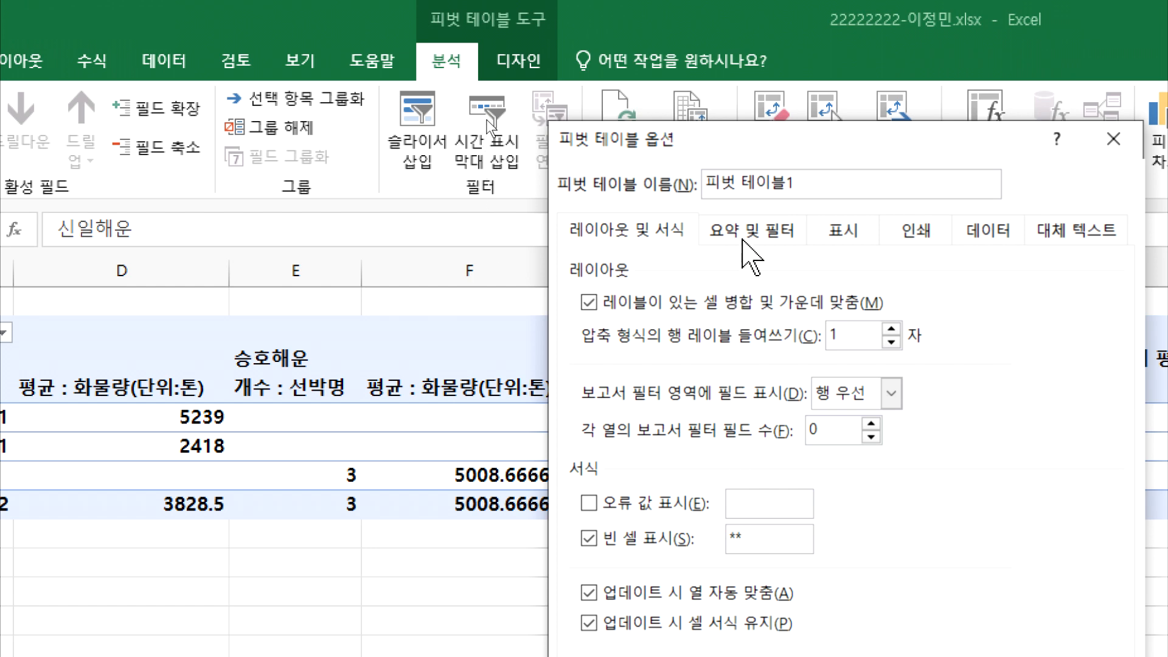
Step: Turn off the row grand totals and apply the pivot table options
{"action": "left_click", "coordinate": [742, 240]}
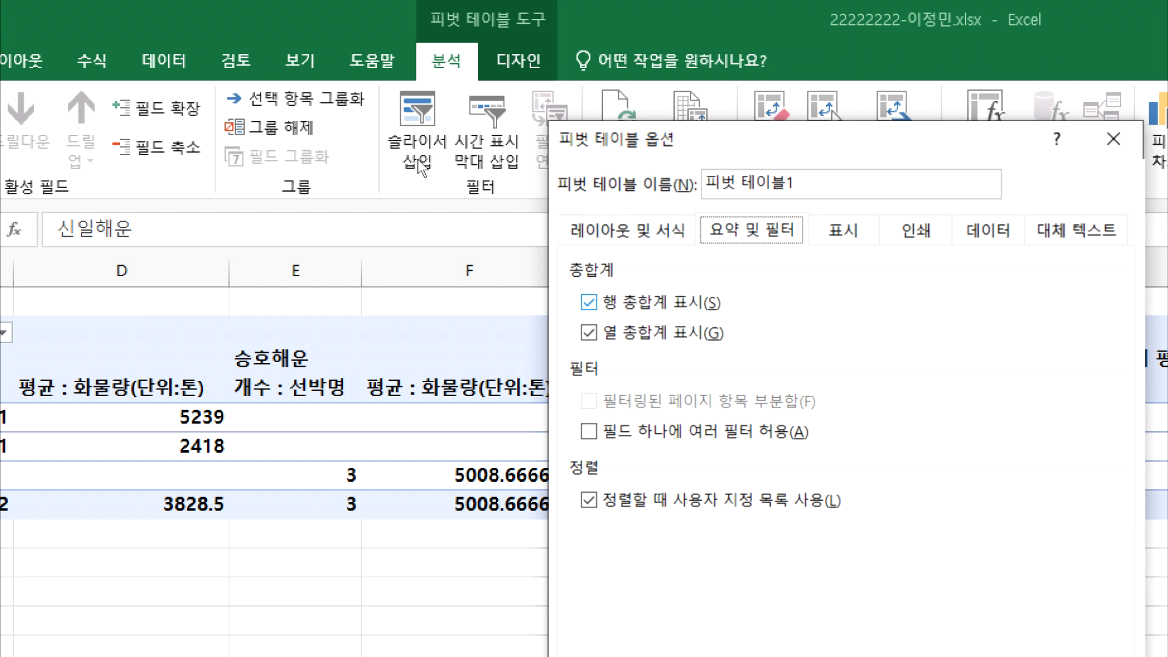
{"action": "left_click", "coordinate": [598, 309]}
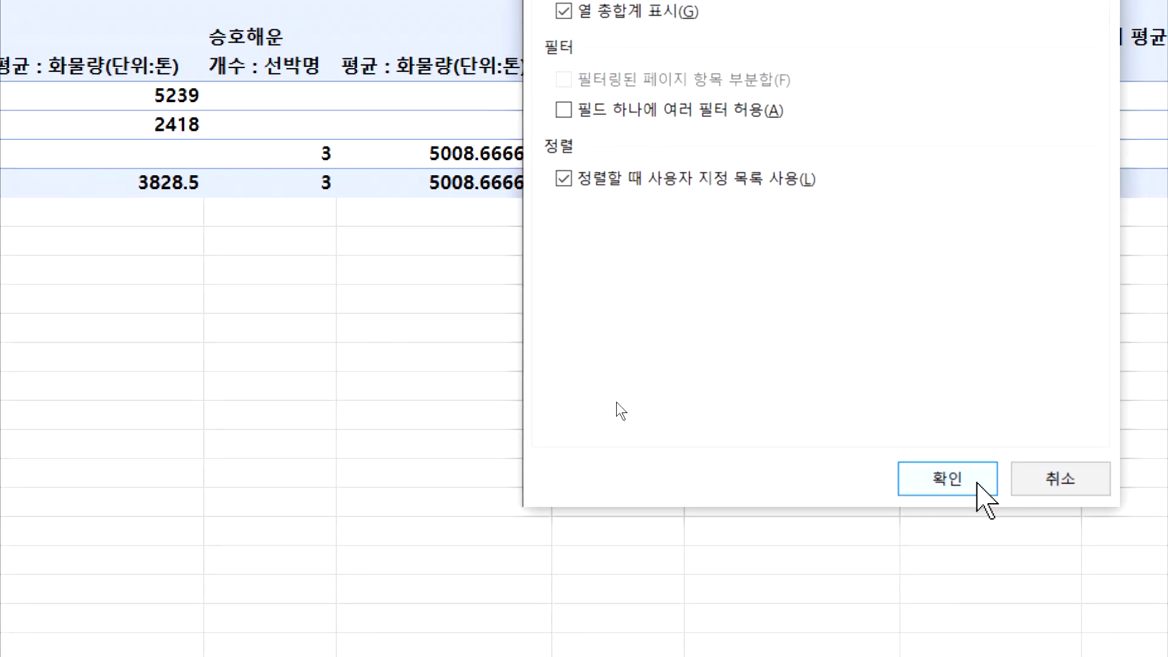
{"action": "left_click", "coordinate": [977, 485]}
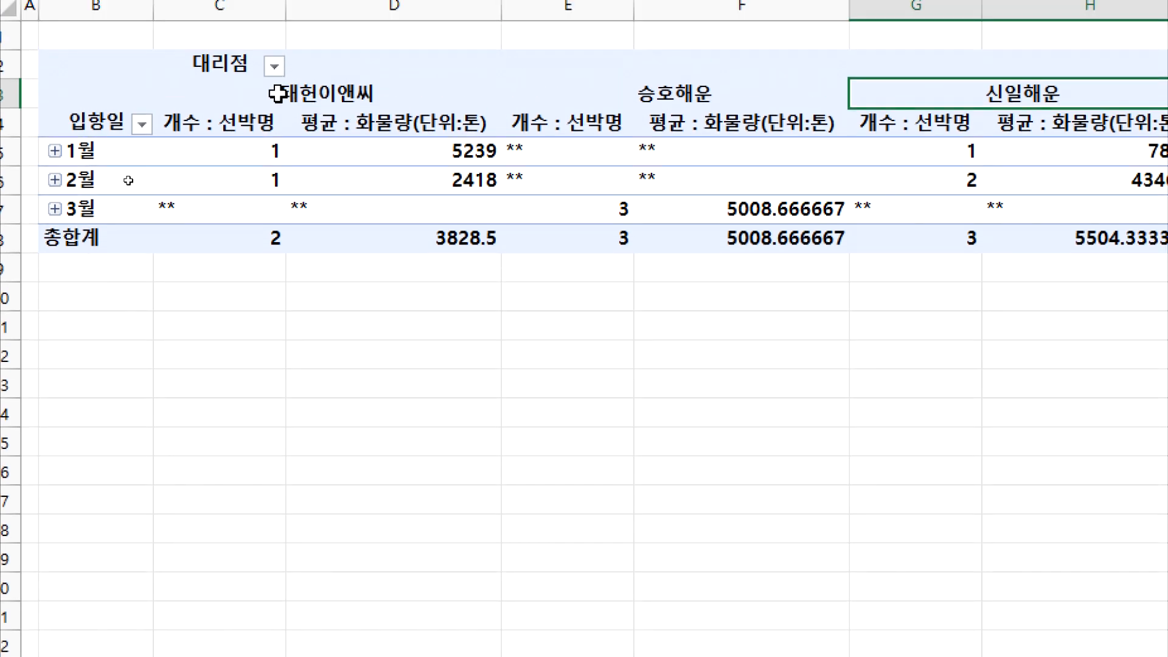
Step: Center-align the pivot table's value cells C5:H8, including the grand total row
{"action": "left_click", "coordinate": [277, 80]}
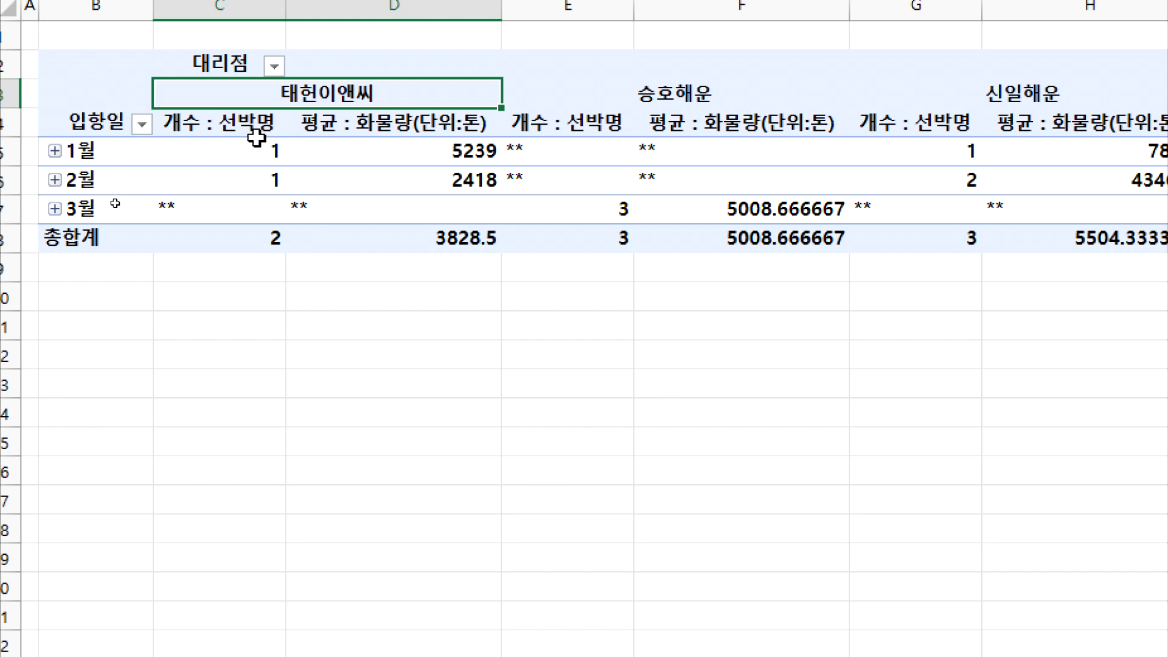
{"action": "left_click_drag", "start_coordinate": [203, 149], "coordinate": [1032, 243]}
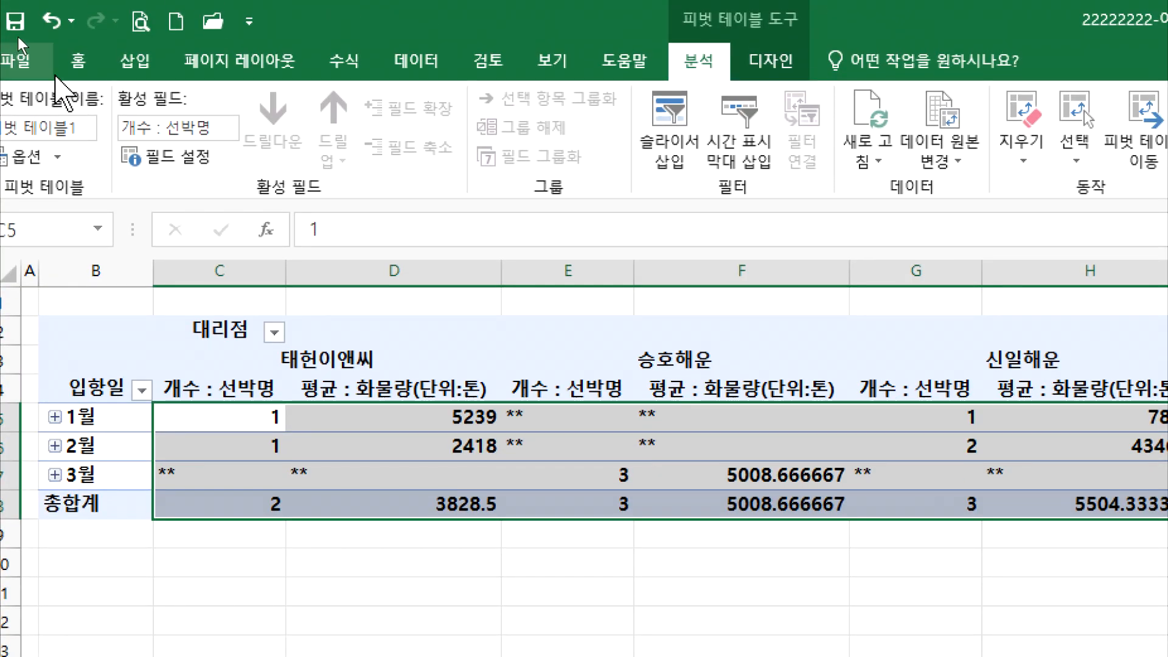
{"action": "left_click", "coordinate": [78, 59]}
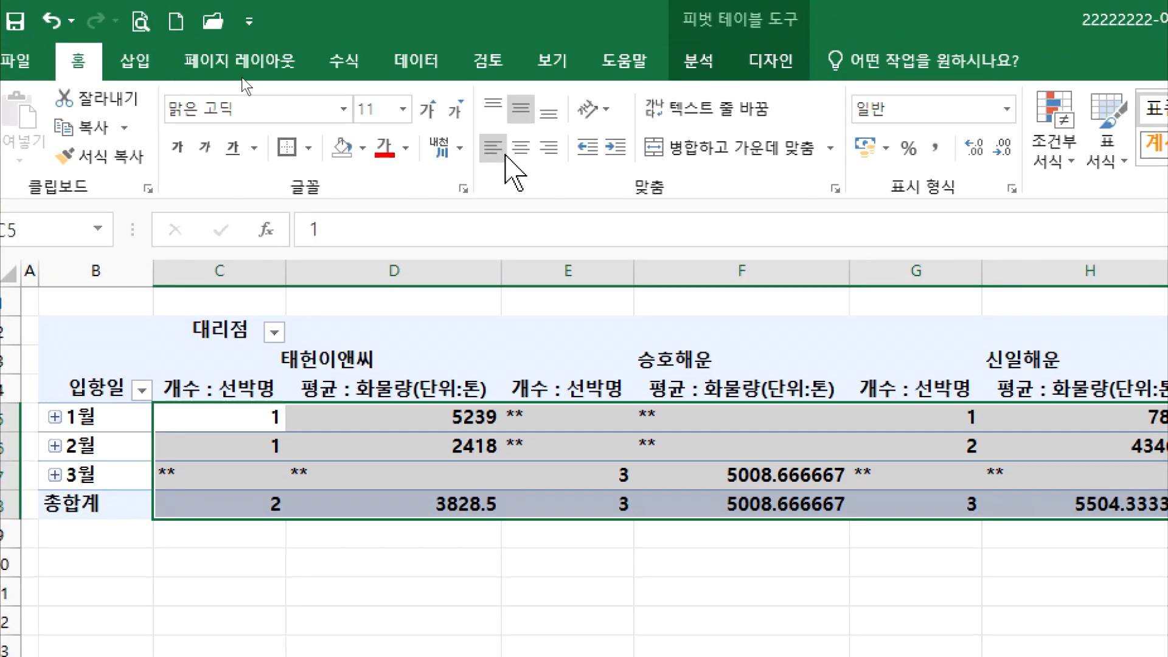
{"action": "left_click", "coordinate": [520, 147]}
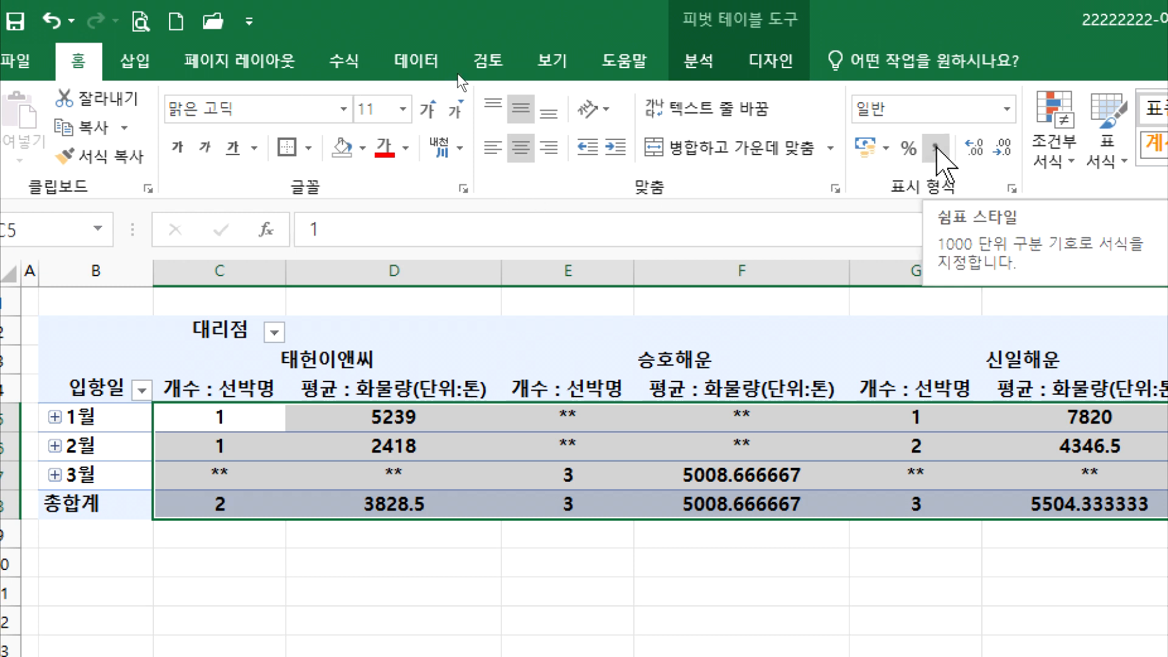
Step: Apply the comma style to the pivot values in C5:H8, and group the 입항일 row labels by 월 only, without 일
{"action": "left_click", "coordinate": [935, 148]}
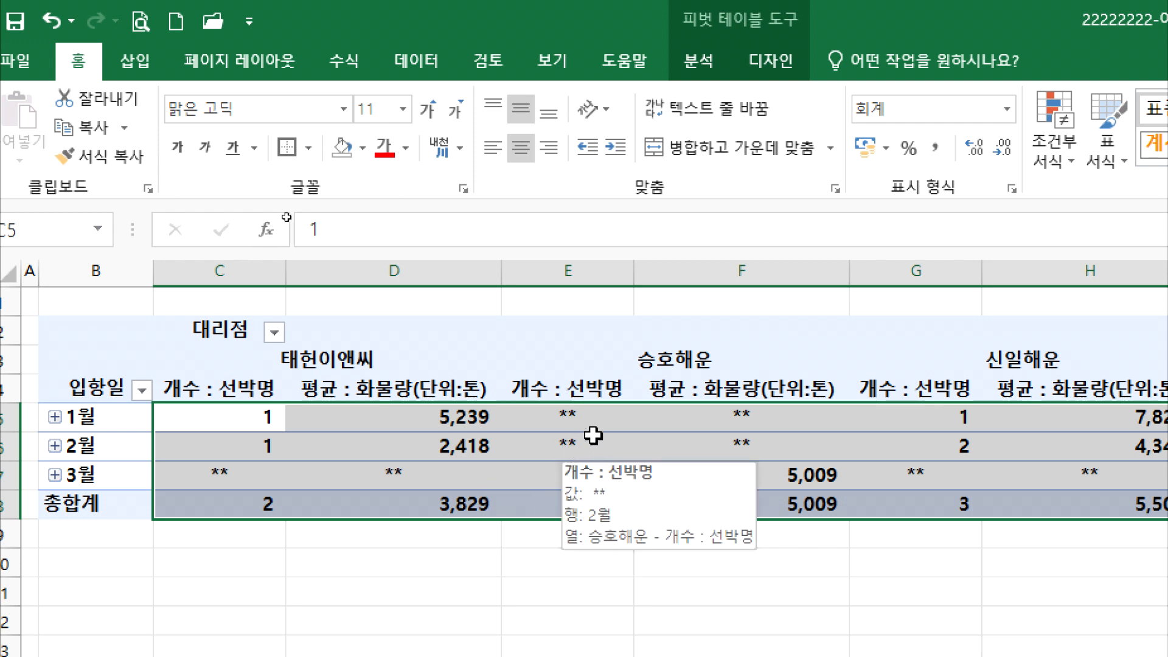
{"action": "left_click", "coordinate": [108, 417]}
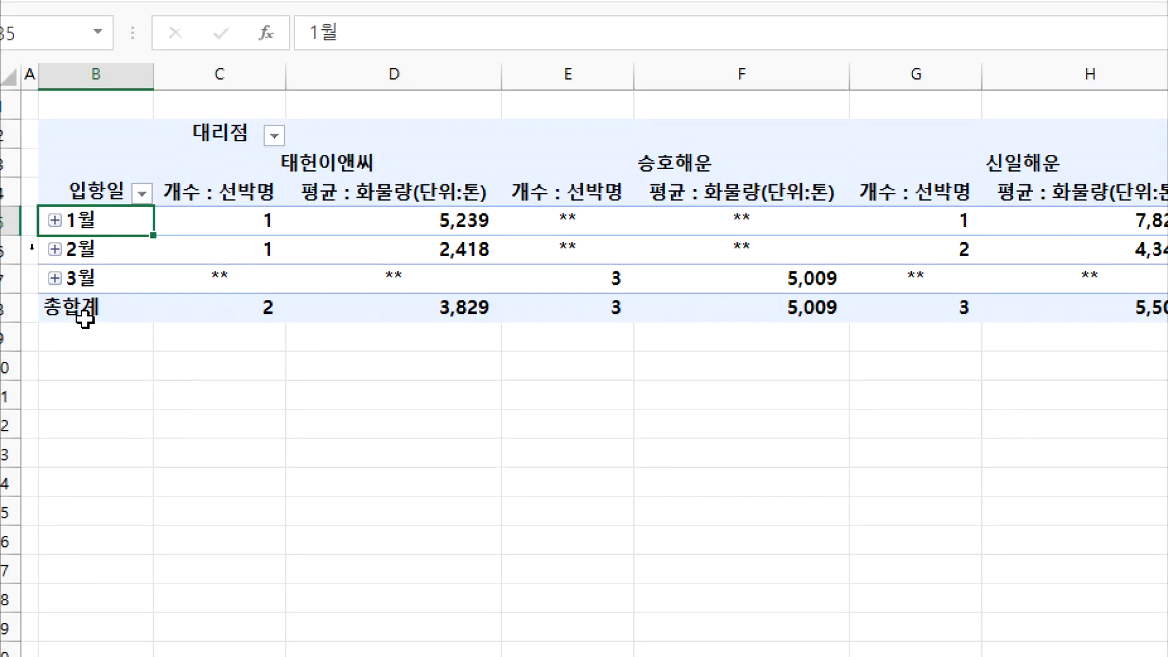
{"action": "right_click", "coordinate": [99, 372]}
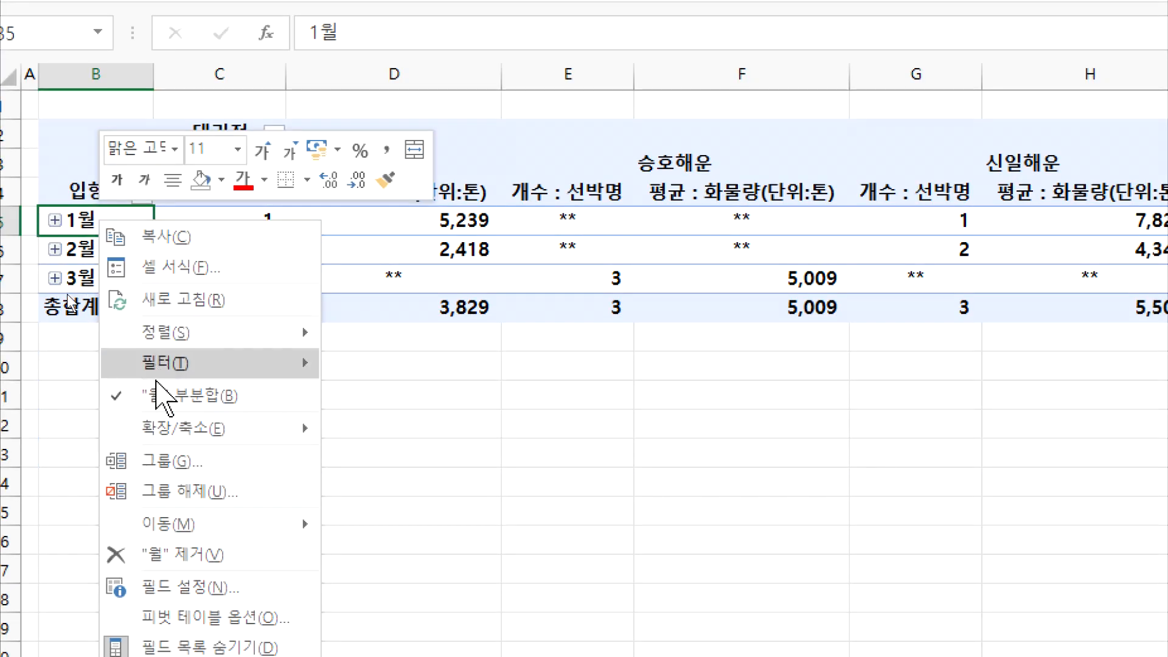
{"action": "left_click", "coordinate": [130, 462]}
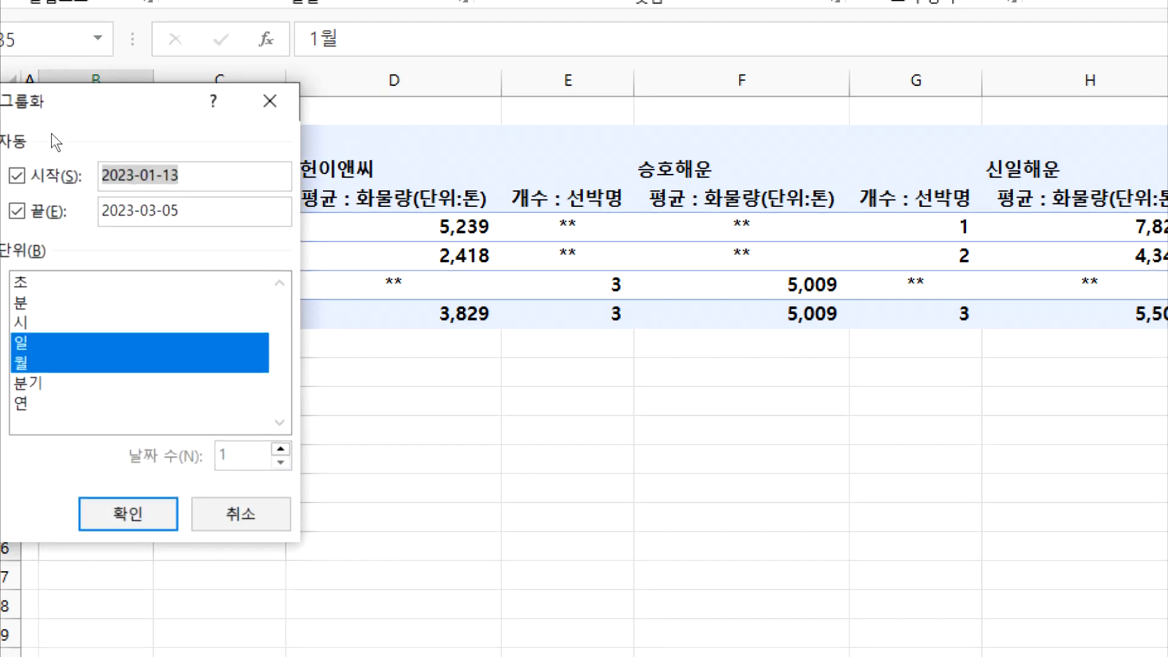
{"action": "left_click_drag", "start_coordinate": [112, 82], "coordinate": [568, 87]}
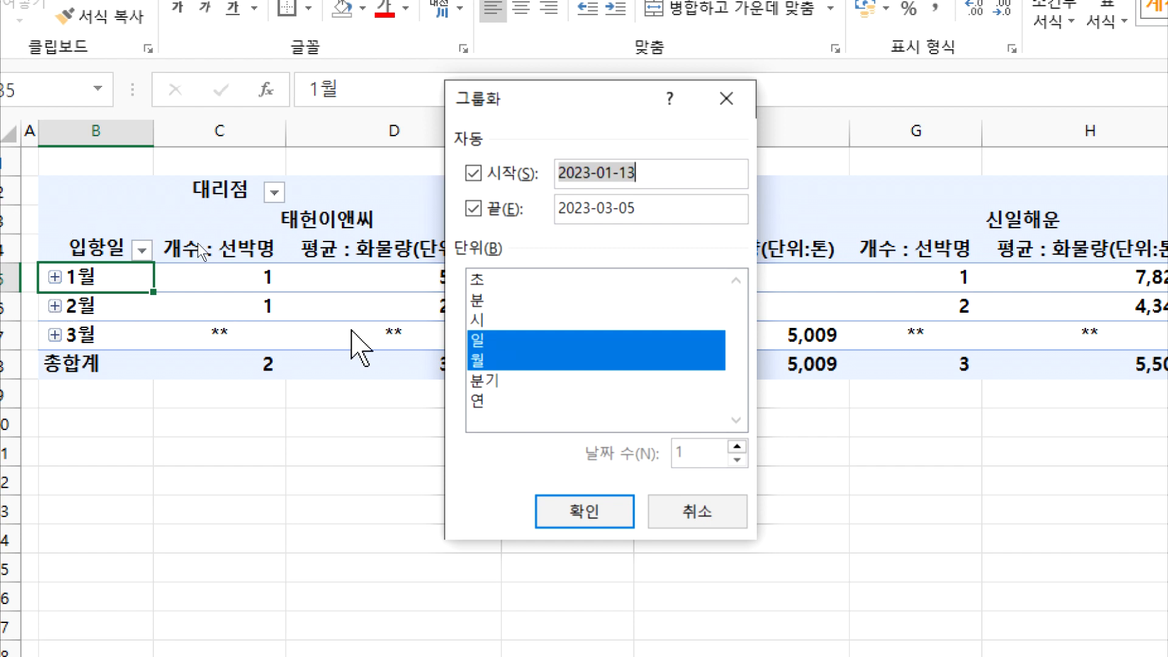
{"action": "left_click", "coordinate": [492, 341]}
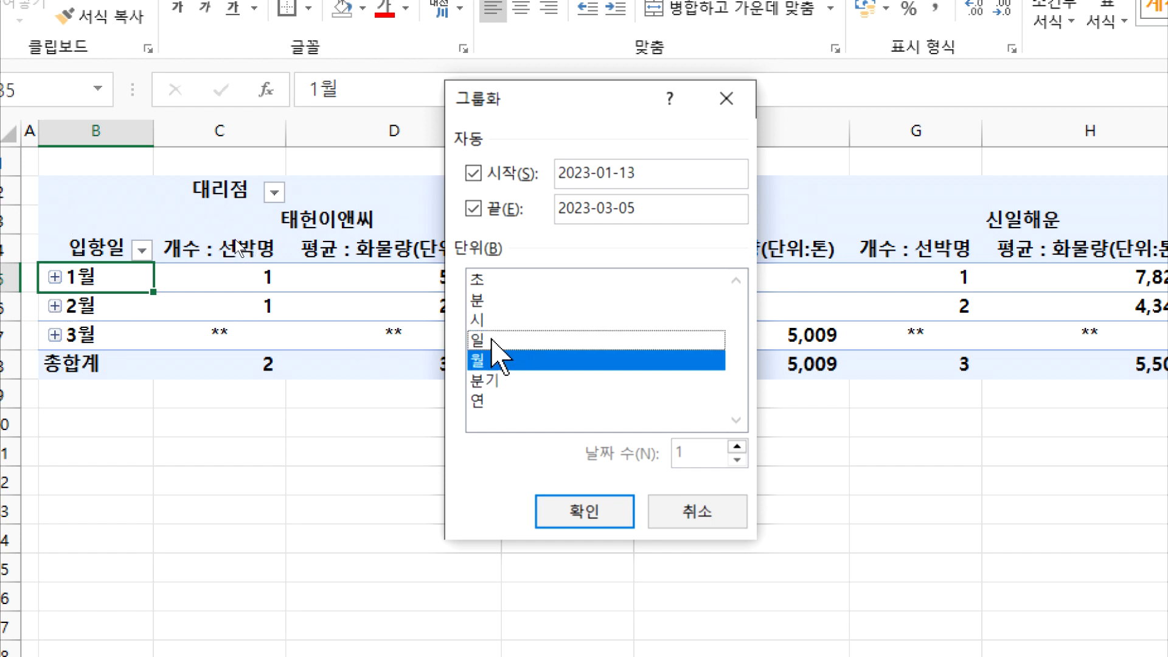
{"action": "left_click", "coordinate": [502, 363]}
{"action": "left_click", "coordinate": [502, 363]}
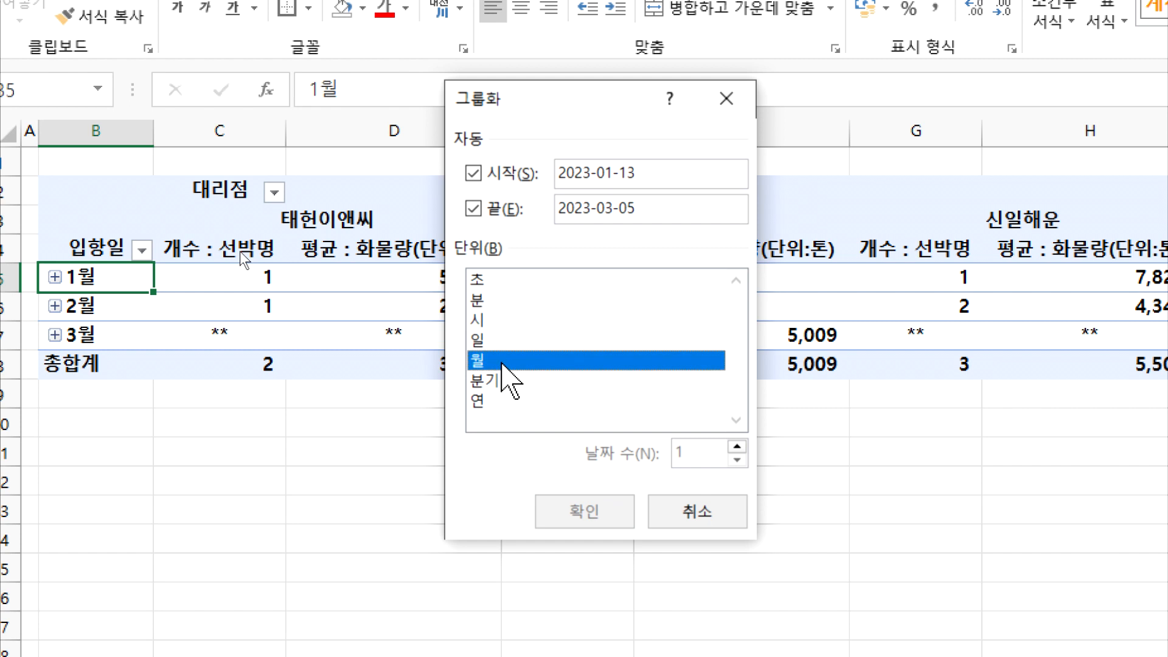
{"action": "left_click", "coordinate": [564, 501]}
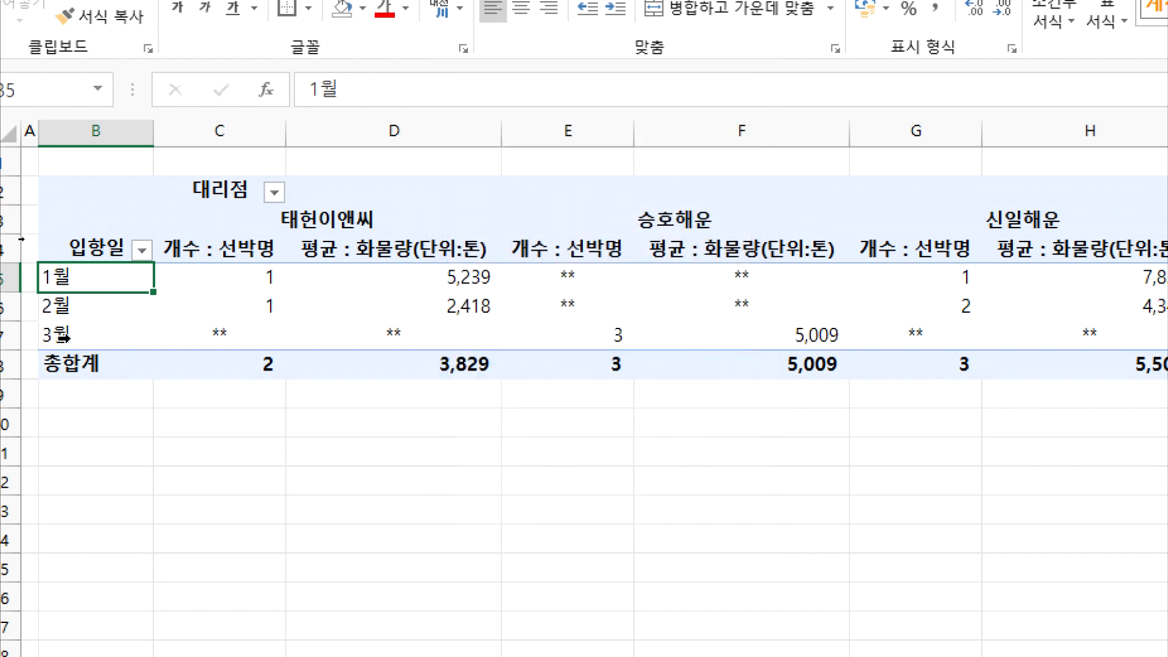
Step: Regroup the 입항일 row labels by both 일 and 월
{"action": "right_click", "coordinate": [95, 284]}
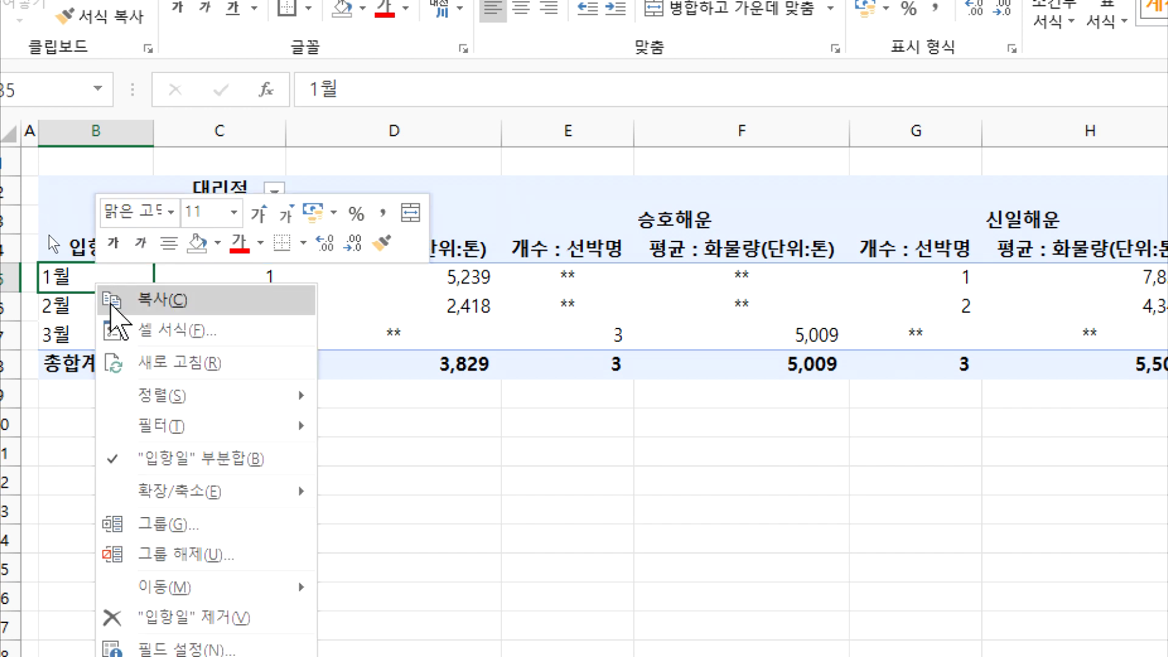
{"action": "left_click", "coordinate": [155, 546]}
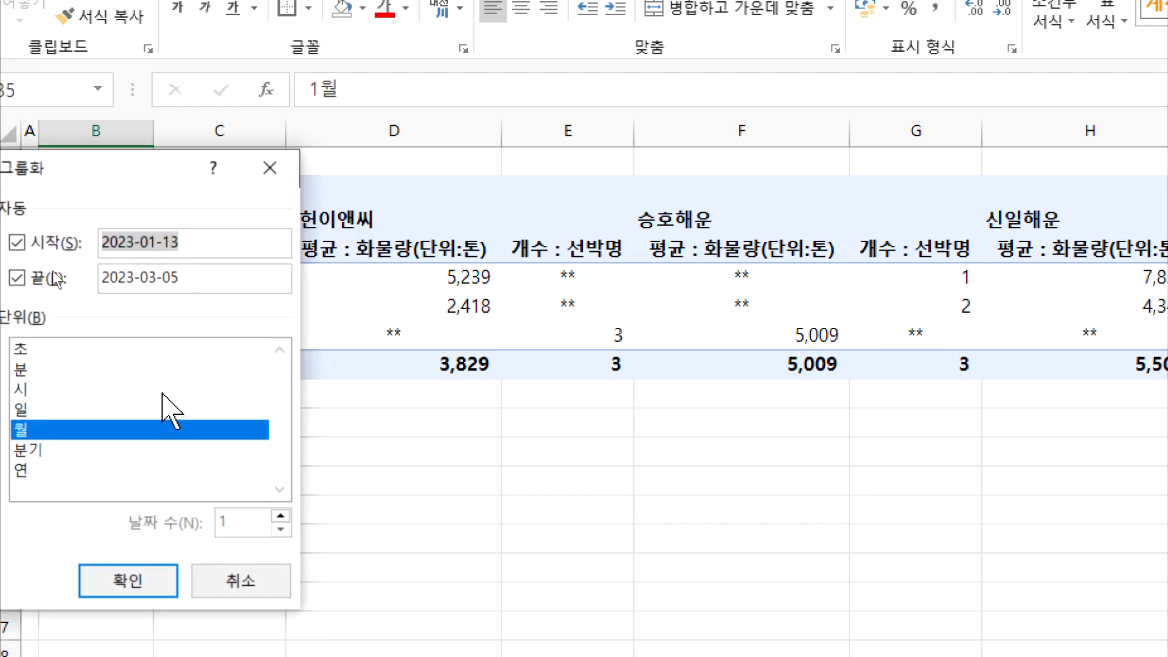
{"action": "left_click", "coordinate": [91, 411]}
{"action": "left_click", "coordinate": [128, 581]}
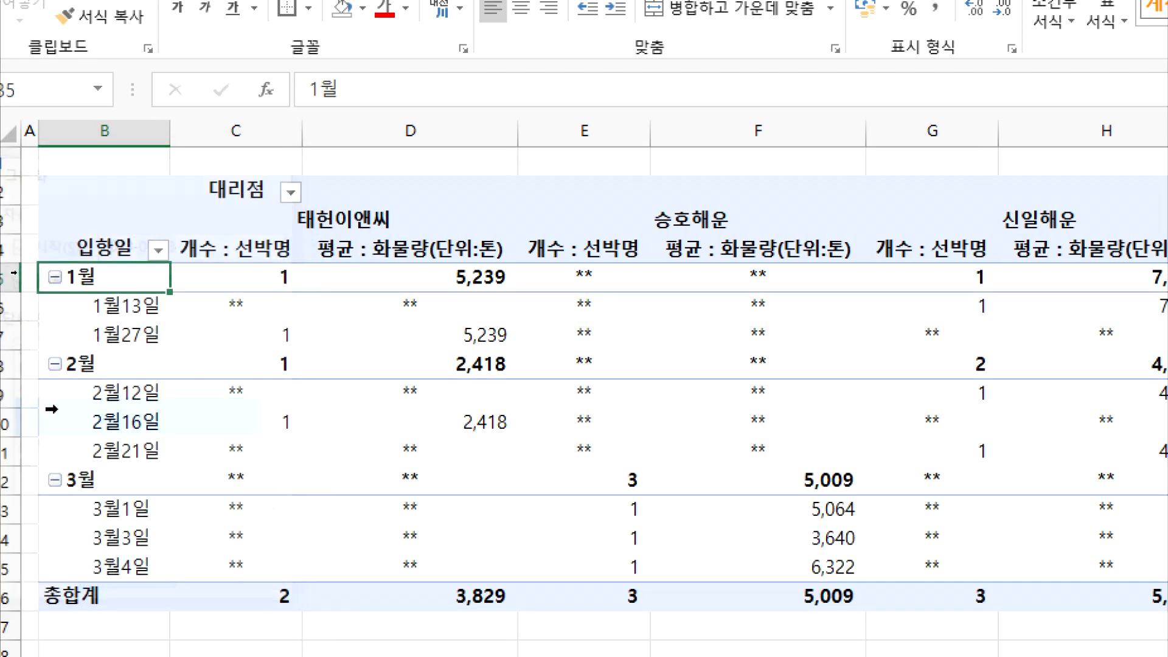
Step: Collapse the daily details under 1월, 2월 and 3월, expanding and collapsing 3월 once more
{"action": "left_click", "coordinate": [55, 278]}
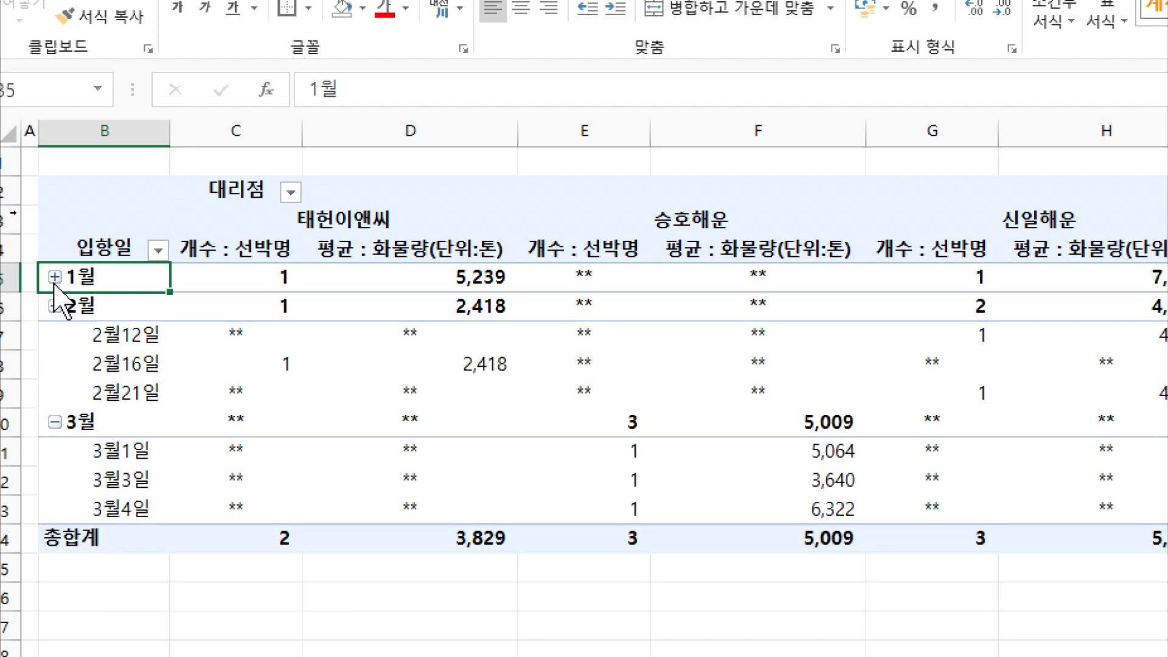
{"action": "left_click", "coordinate": [54, 306]}
{"action": "left_click", "coordinate": [54, 335]}
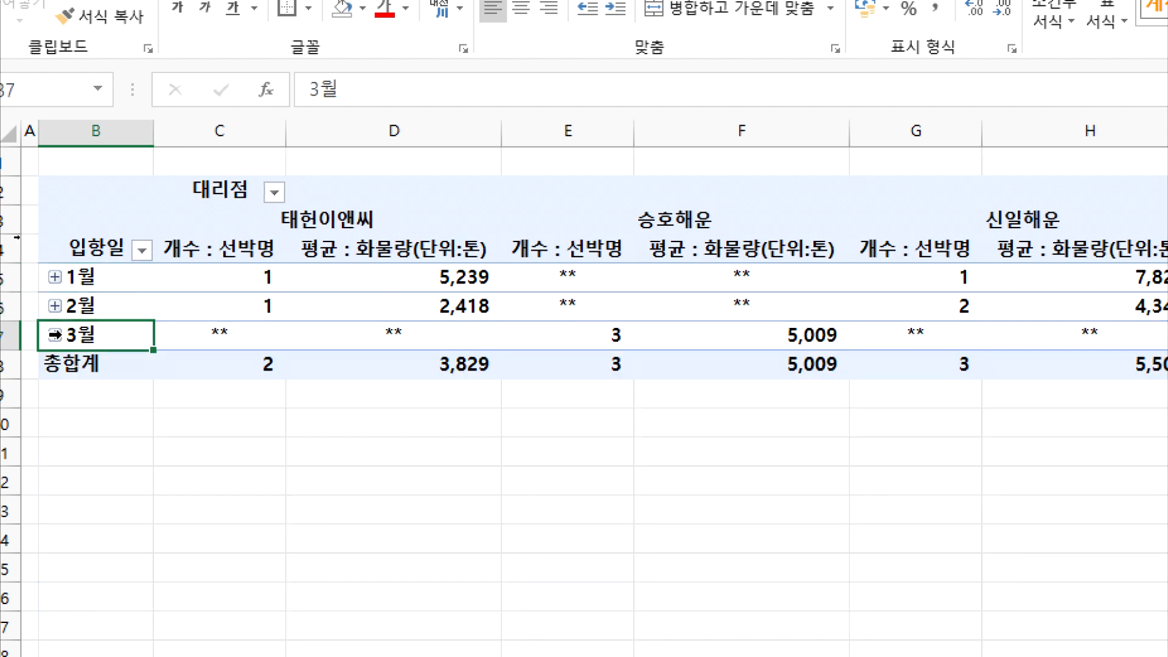
{"action": "left_click", "coordinate": [55, 335]}
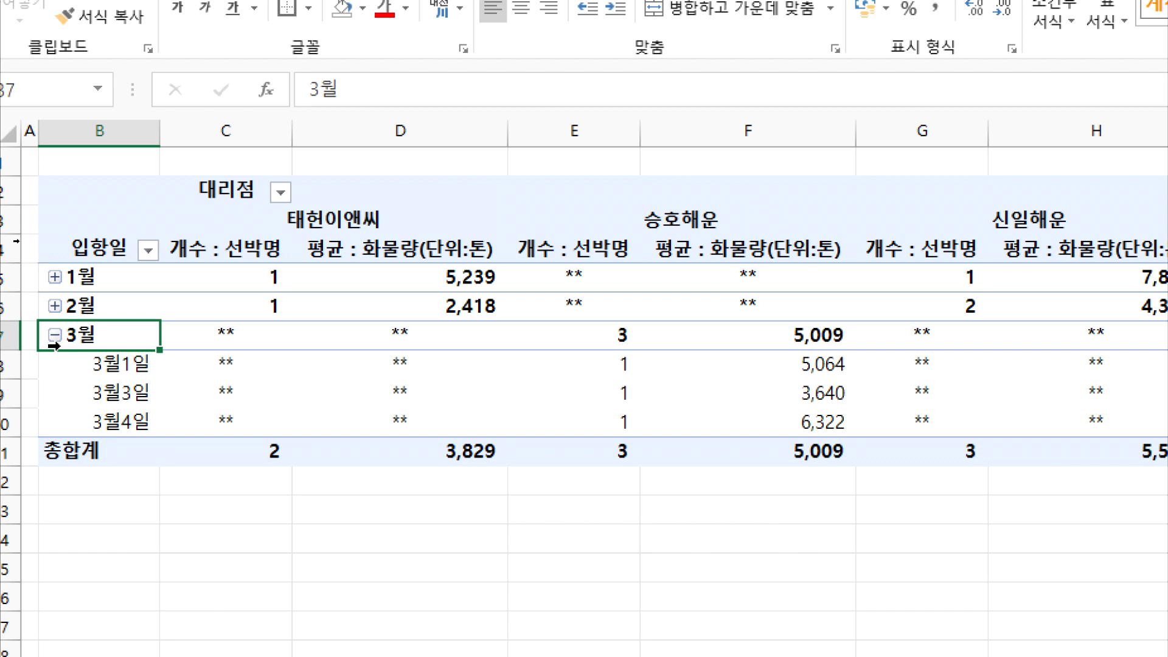
{"action": "left_click", "coordinate": [54, 334]}
Step: Remove 일 from the 입항일 grouping again, leaving 월 as the only unit
{"action": "right_click", "coordinate": [83, 335]}
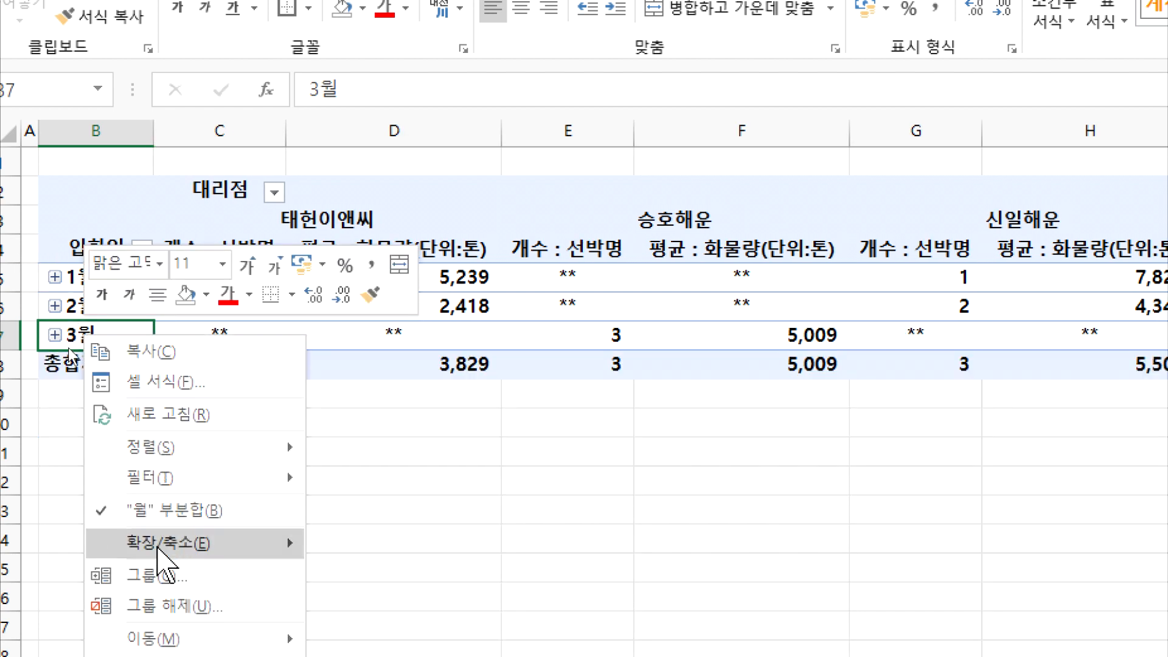
{"action": "left_click", "coordinate": [159, 574]}
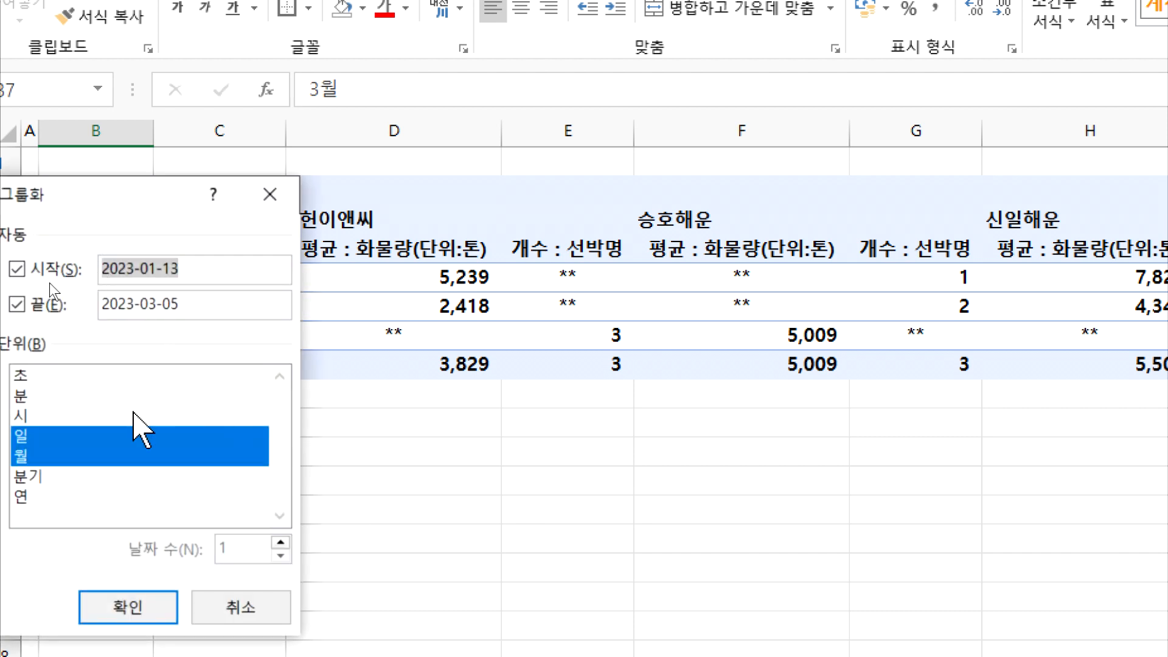
{"action": "left_click", "coordinate": [83, 437]}
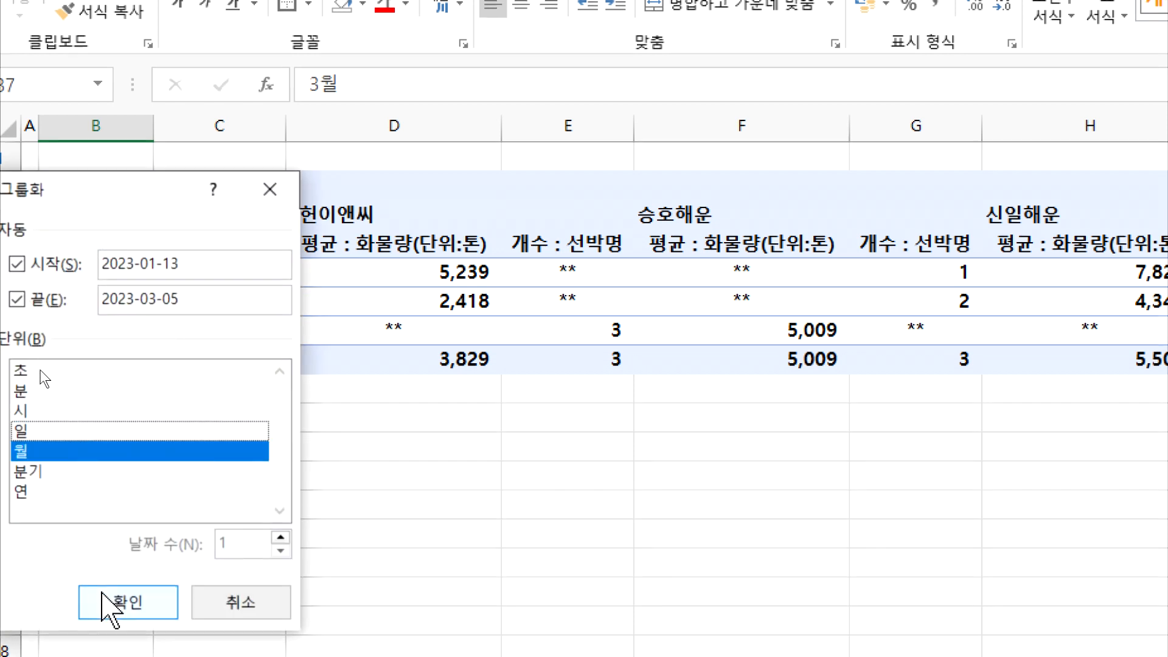
{"action": "left_click", "coordinate": [104, 598]}
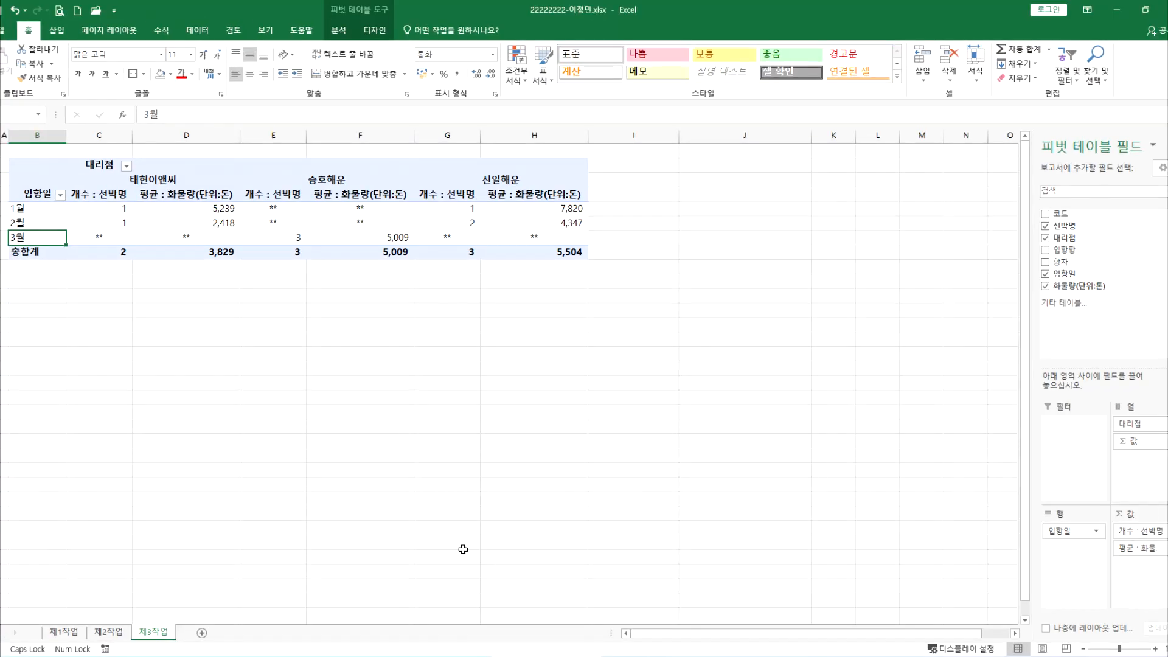
Step: Center-align the pivot values in C5:H8 and compare the table with the 제3작업 sample output in the PDF
{"action": "key", "text": "alt+Tab"}
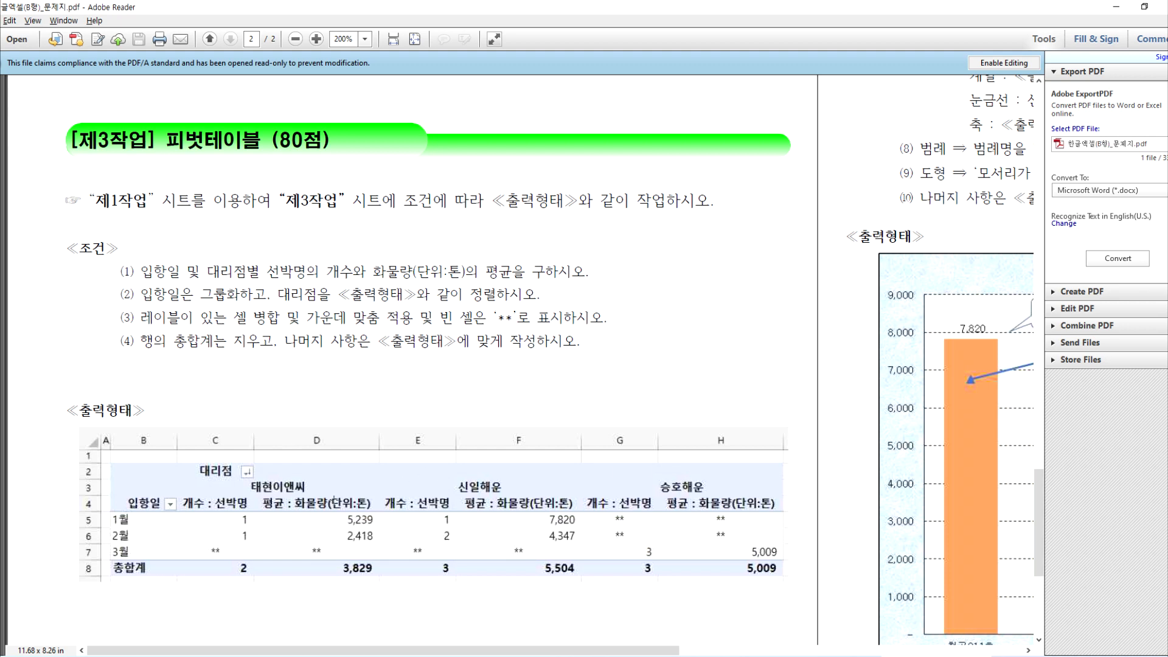
{"action": "key", "text": "alt+Tab"}
{"action": "left_click_drag", "start_coordinate": [115, 208], "coordinate": [527, 249]}
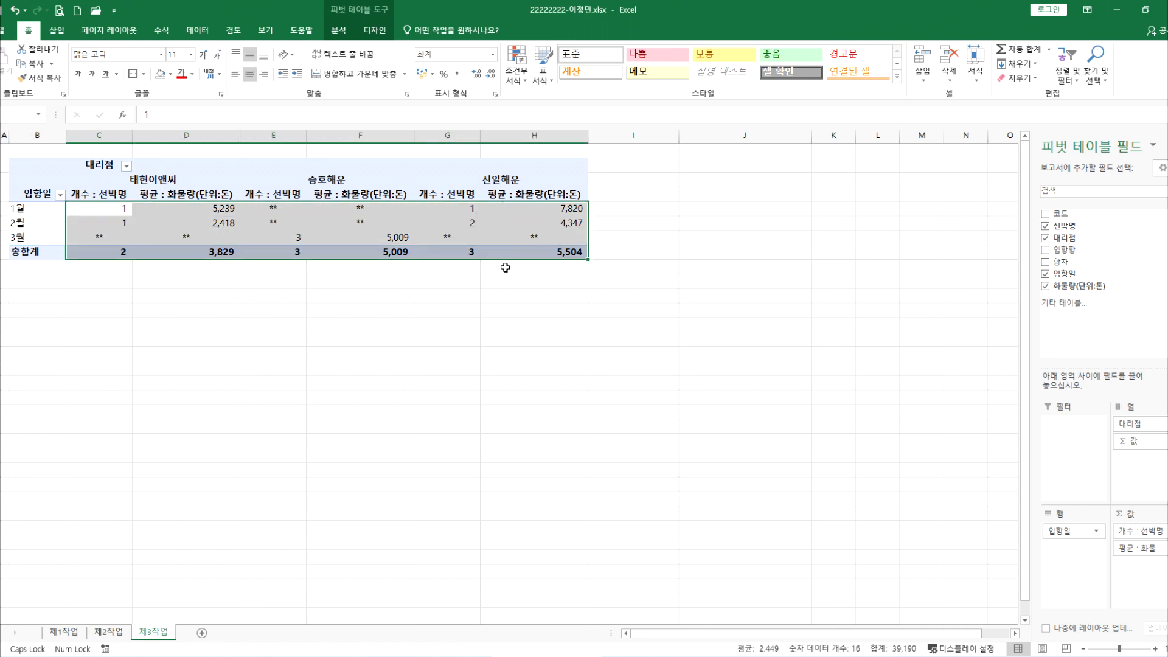
{"action": "left_click", "coordinate": [250, 75]}
{"action": "key", "text": "alt+Tab"}
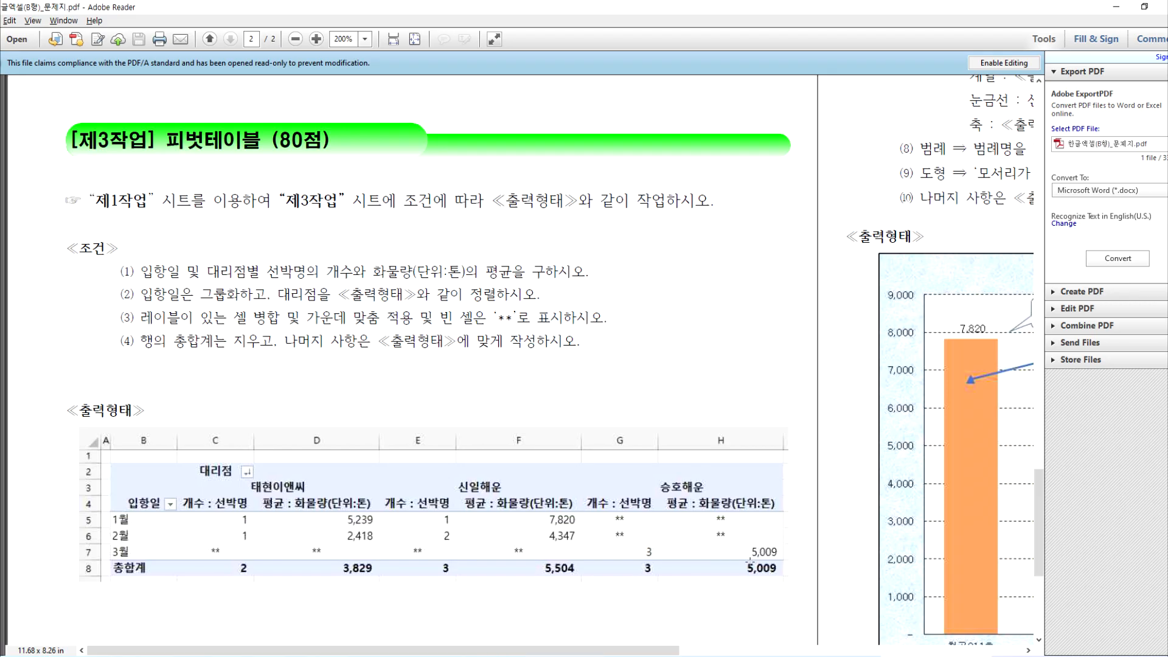
{"action": "key", "text": "alt+Tab"}
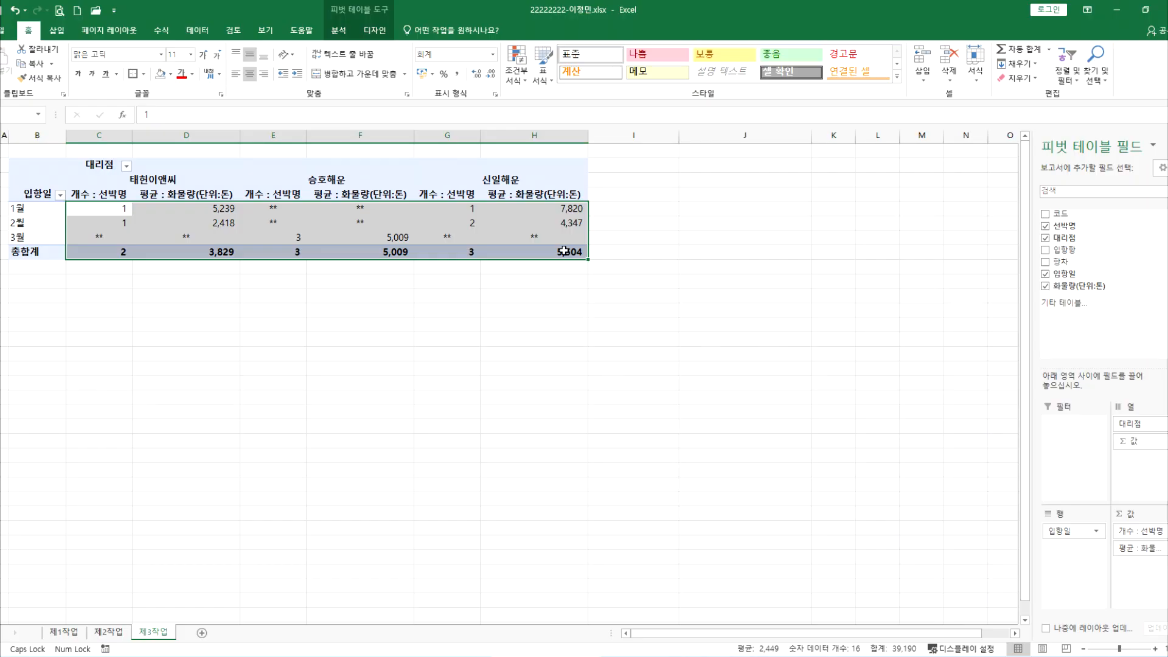
Step: Move the 승호해운 columns after 신일해운 in the pivot table and compare the 대리점 order with the PDF sample
{"action": "key", "text": "alt+Tab"}
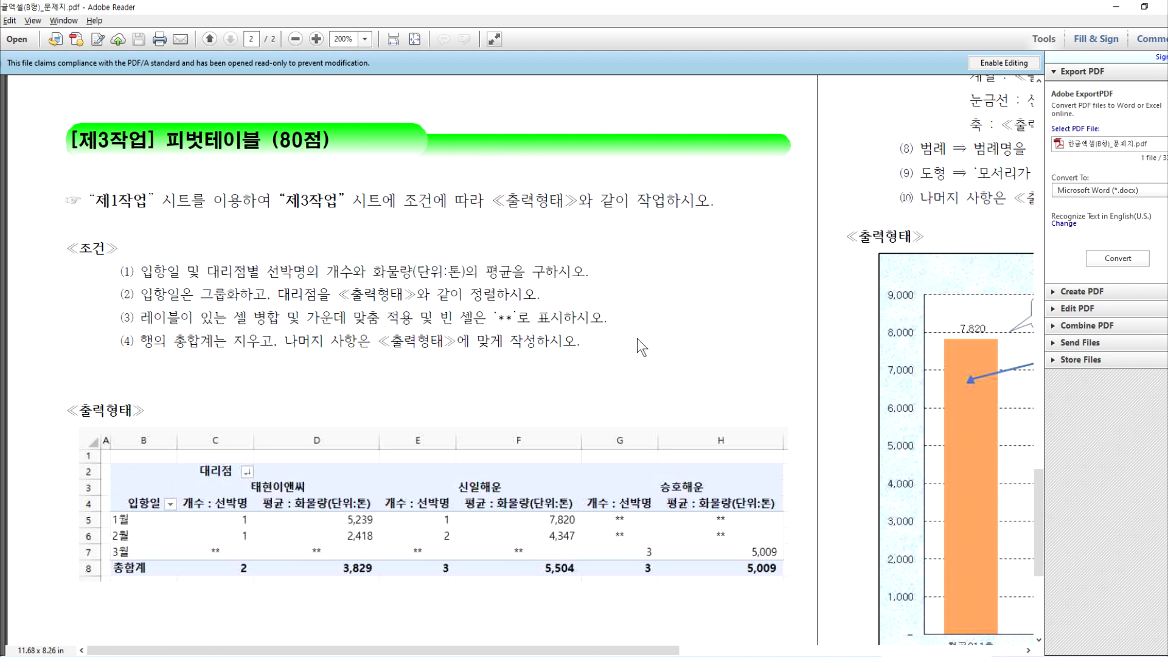
{"action": "key", "text": "alt+Tab"}
{"action": "left_click", "coordinate": [332, 181]}
{"action": "left_click_drag", "start_coordinate": [332, 183], "coordinate": [565, 196]}
{"action": "left_click", "coordinate": [559, 254]}
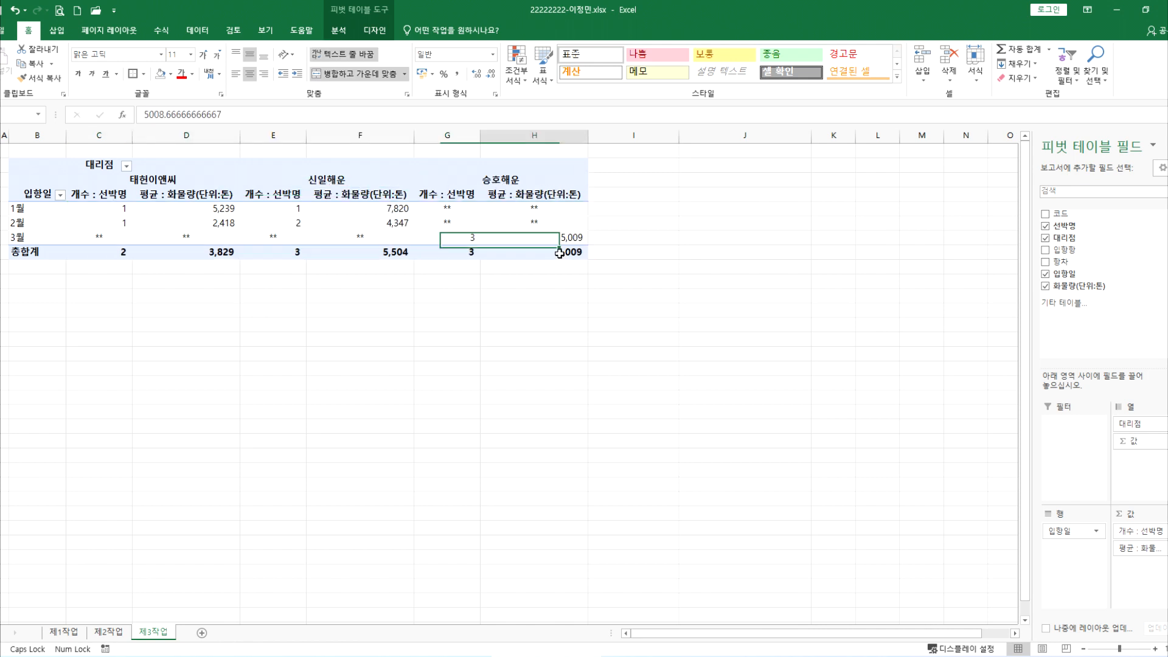
{"action": "left_click_drag", "start_coordinate": [146, 180], "coordinate": [533, 178]}
{"action": "key", "text": "alt+Tab"}
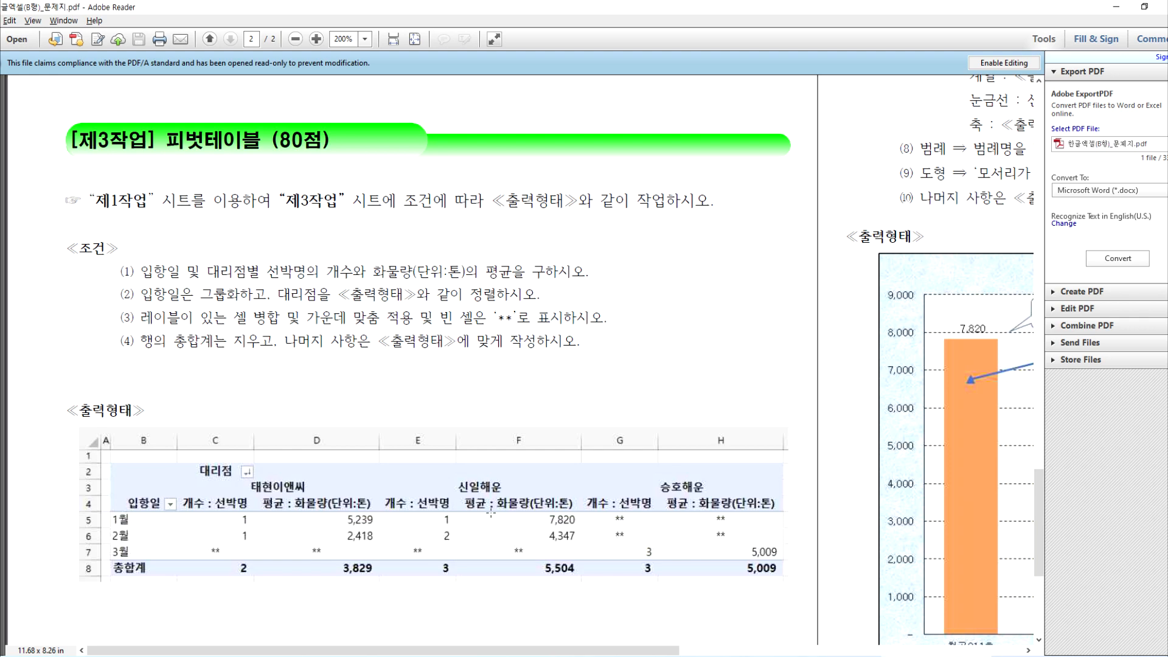
{"action": "key", "text": "alt+Tab"}
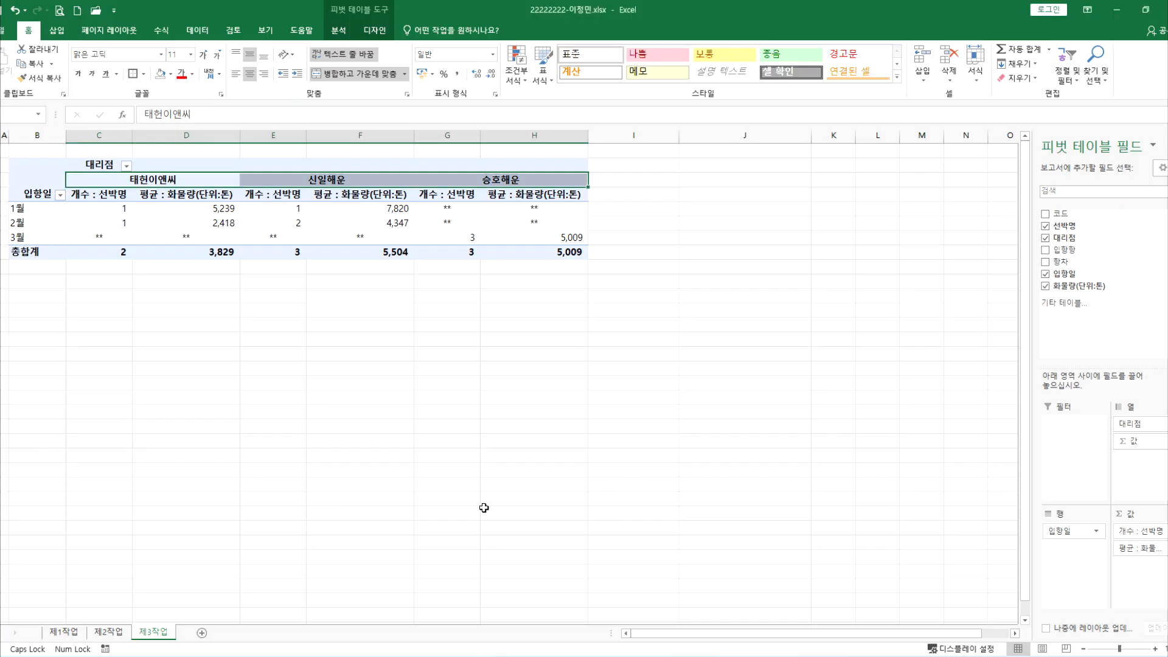
Step: Move the 태헌이앤씨 columns behind 승호해운 in the pivot table and move them back to the first position
{"action": "left_click", "coordinate": [186, 180]}
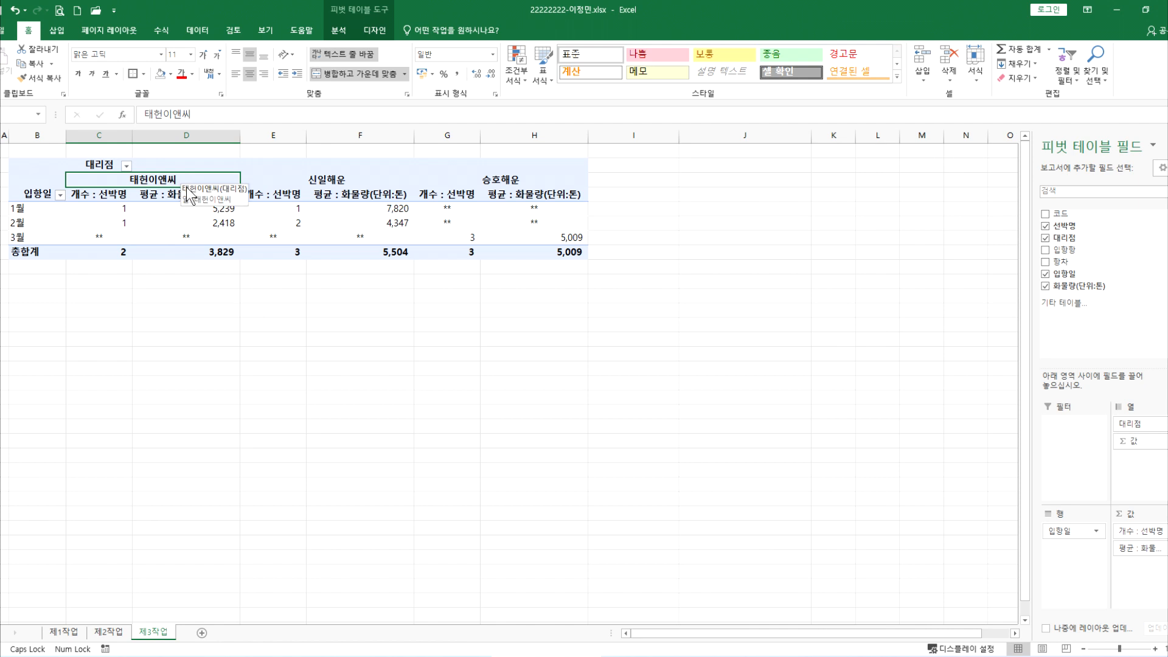
{"action": "left_click_drag", "start_coordinate": [172, 188], "coordinate": [548, 177]}
{"action": "left_click", "coordinate": [494, 174]}
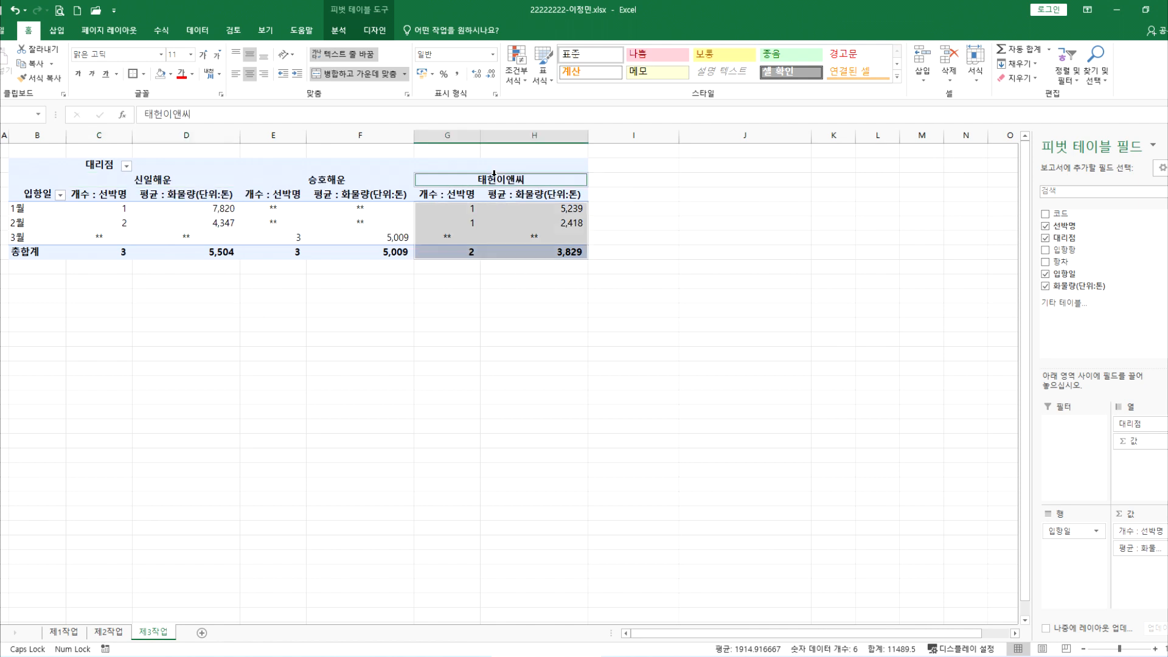
{"action": "left_click_drag", "start_coordinate": [494, 180], "coordinate": [76, 201]}
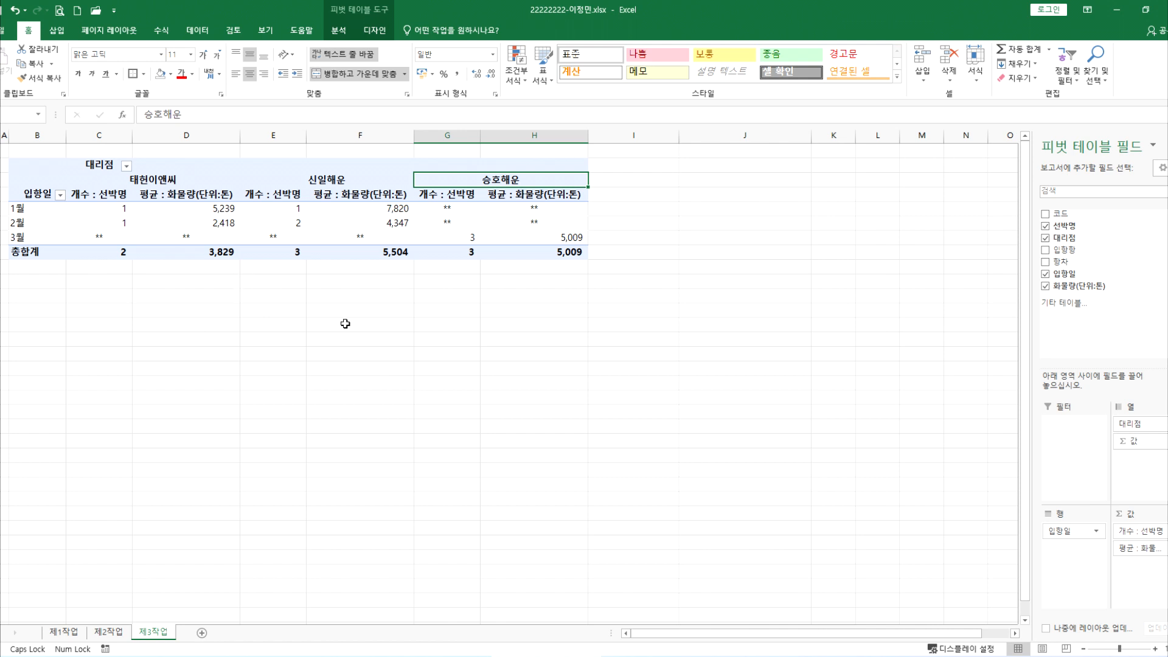
Step: Switch to the PDF in Adobe Reader, select the 제4작업 graph instructions from the heading through ≪출력형태≫, and switch to Notepad
{"action": "key", "text": "alt+Tab"}
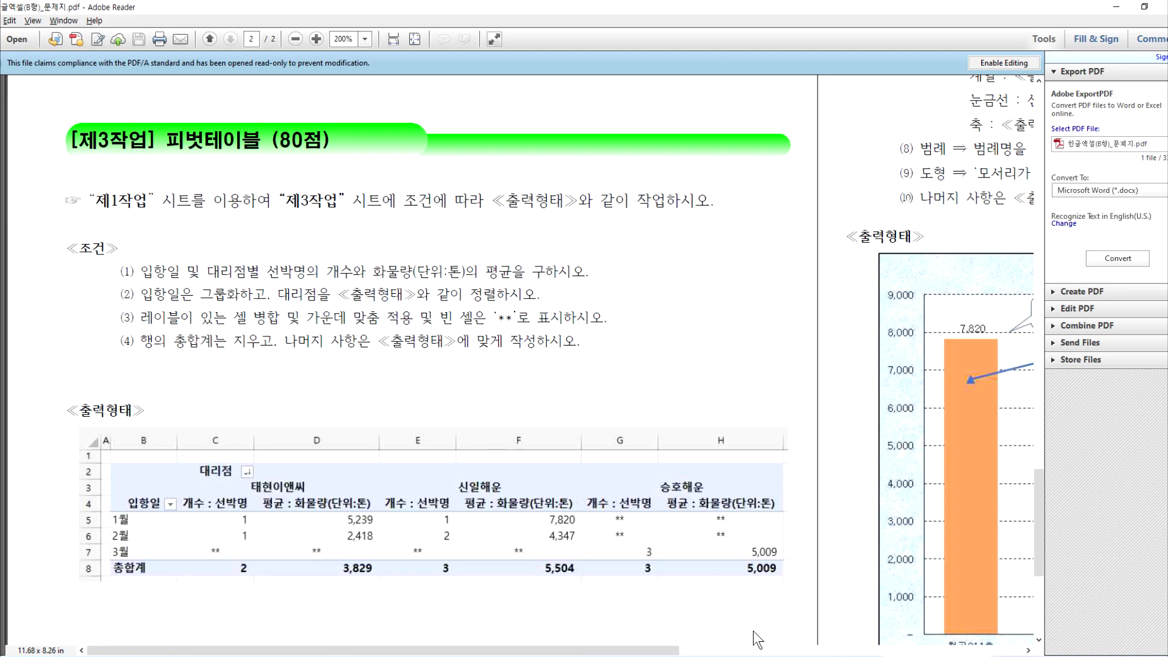
{"action": "left_click_drag", "start_coordinate": [675, 650], "coordinate": [1027, 652]}
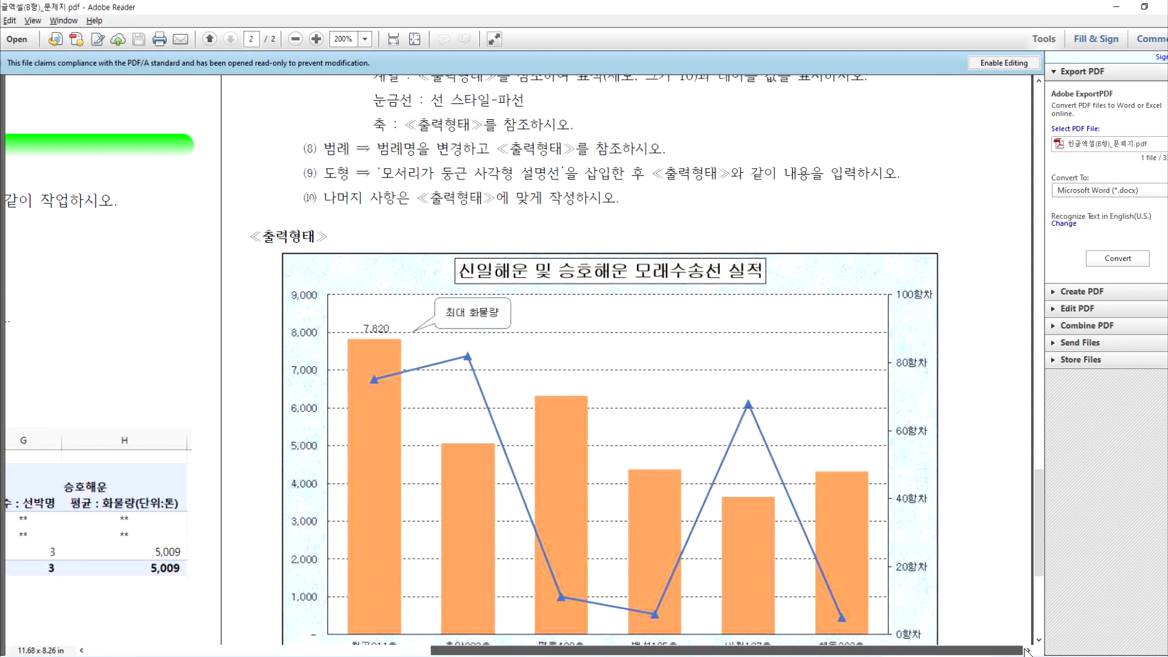
{"action": "scroll", "coordinate": [676, 365], "scroll_direction": "up", "scroll_amount": 10}
{"action": "scroll", "coordinate": [674, 360], "scroll_direction": "up", "scroll_amount": 4}
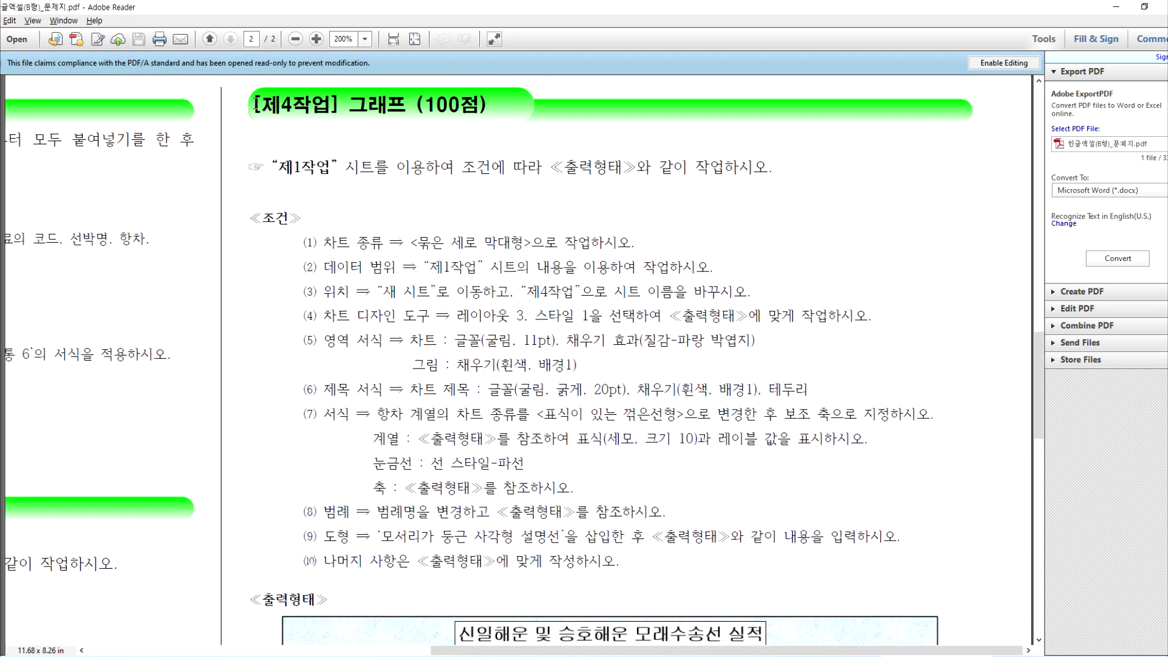
{"action": "mouse_move", "coordinate": [375, 145]}
{"action": "left_mouse_down"}
{"action": "mouse_move", "coordinate": [402, 224]}
{"action": "mouse_move", "coordinate": [411, 561]}
{"action": "mouse_move", "coordinate": [329, 599]}
{"action": "left_mouse_up"}
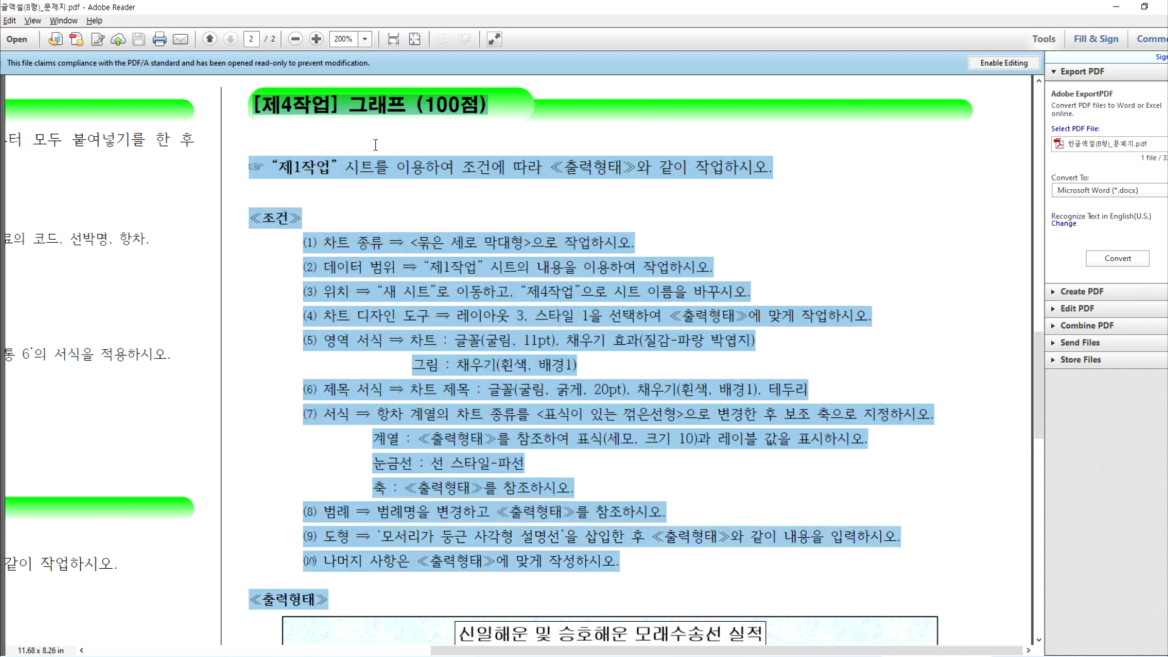
{"action": "key", "text": "alt+Tab"}
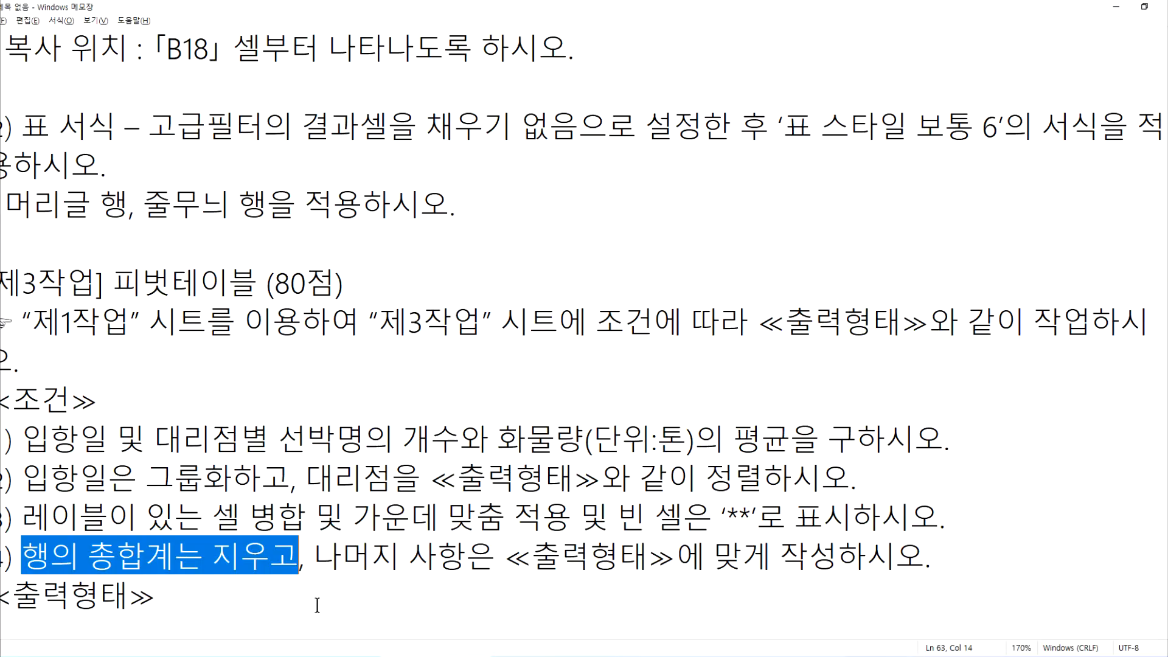
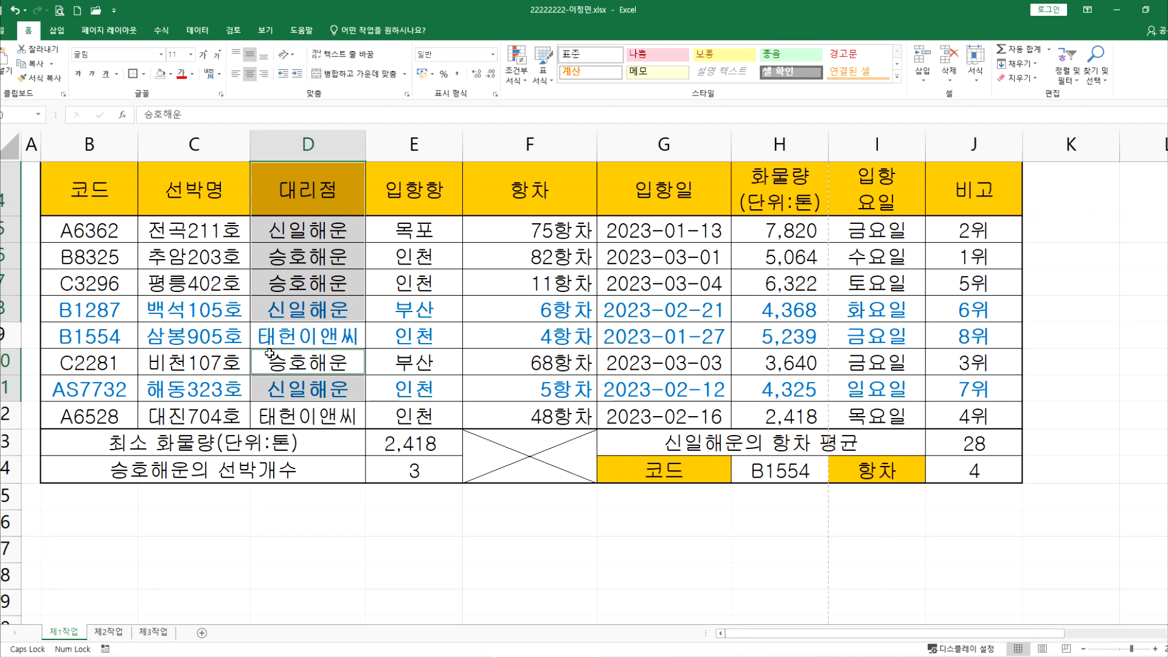
Step: Check the sample chart in the PDF, then add the 항차 and 화물량(단위:톤) headers and 신일해운 and 승호해운 rows to the selection on 제1작업
{"action": "key", "text": "alt+Tab"}
{"action": "scroll", "coordinate": [412, 365], "scroll_direction": "down", "scroll_amount": 5}
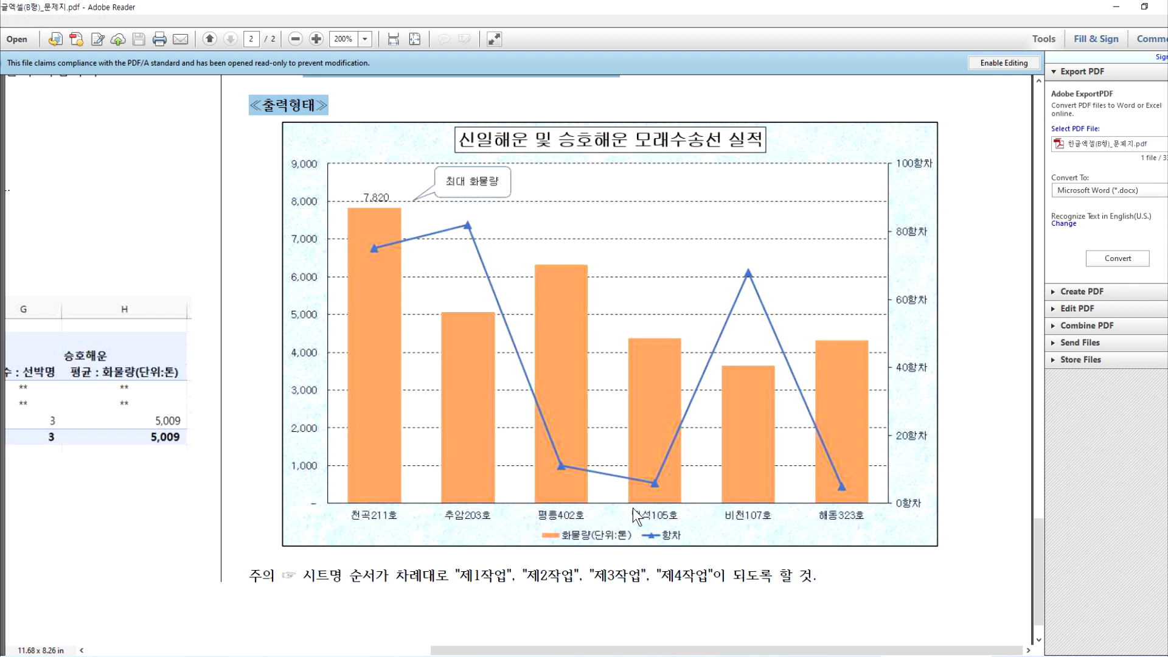
{"action": "key", "text": "alt+Tab"}
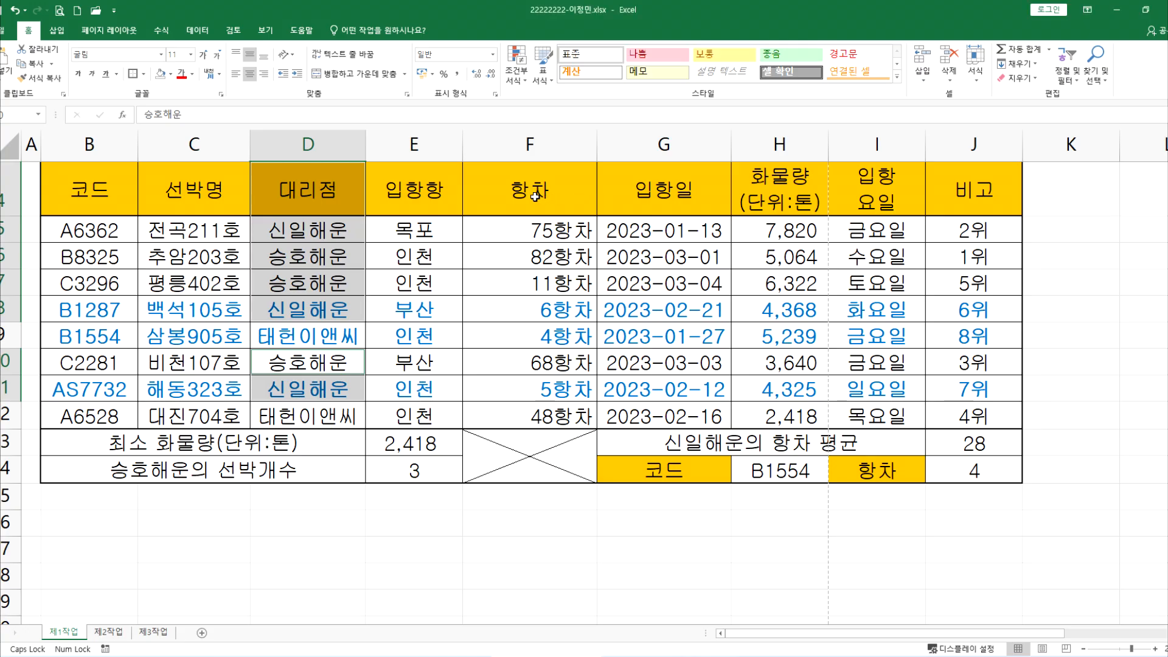
{"action": "left_click_drag", "start_coordinate": [535, 196], "coordinate": [538, 306]}
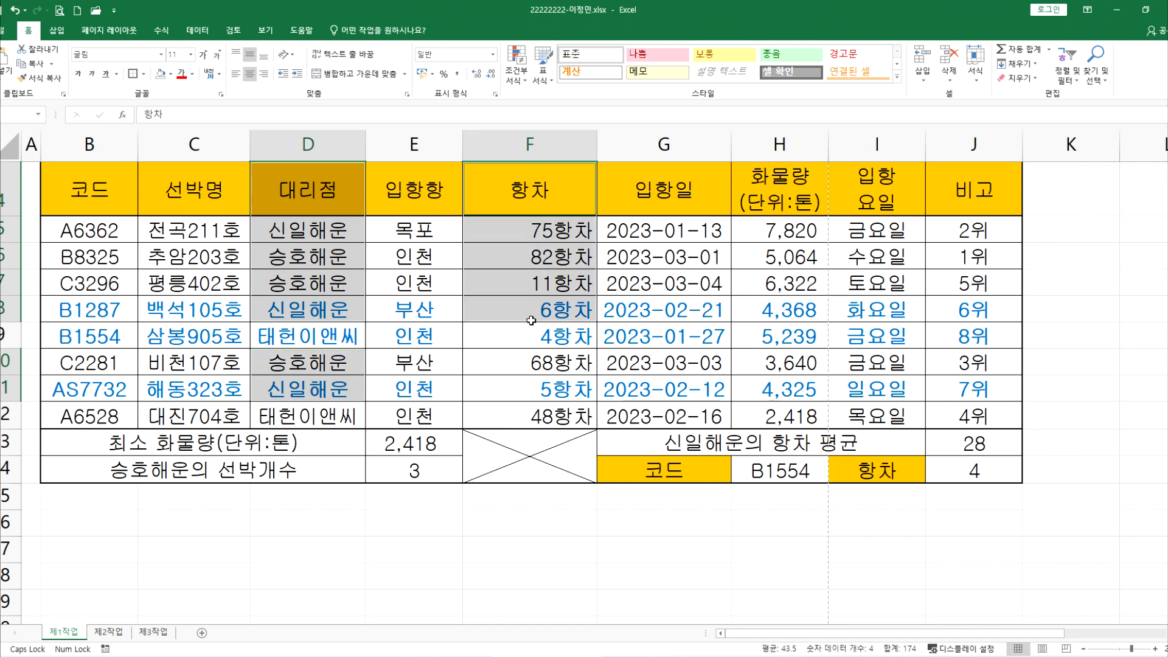
{"action": "left_click_drag", "start_coordinate": [517, 362], "coordinate": [517, 388]}
{"action": "left_click_drag", "start_coordinate": [779, 197], "coordinate": [774, 311]}
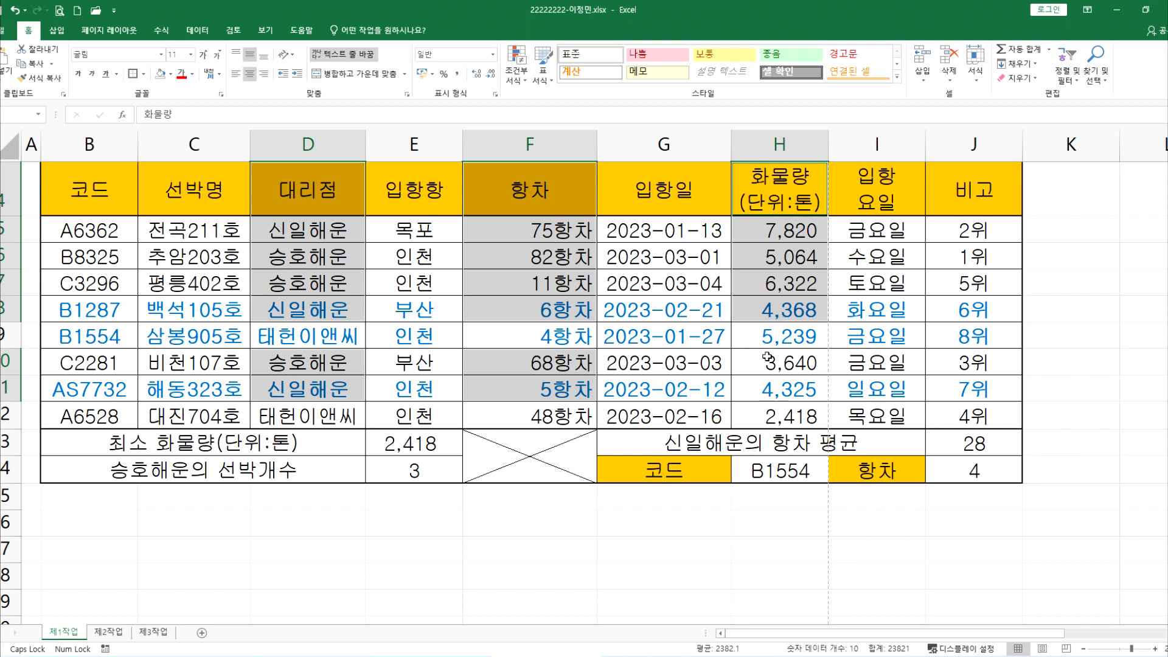
{"action": "left_click_drag", "start_coordinate": [766, 365], "coordinate": [766, 391]}
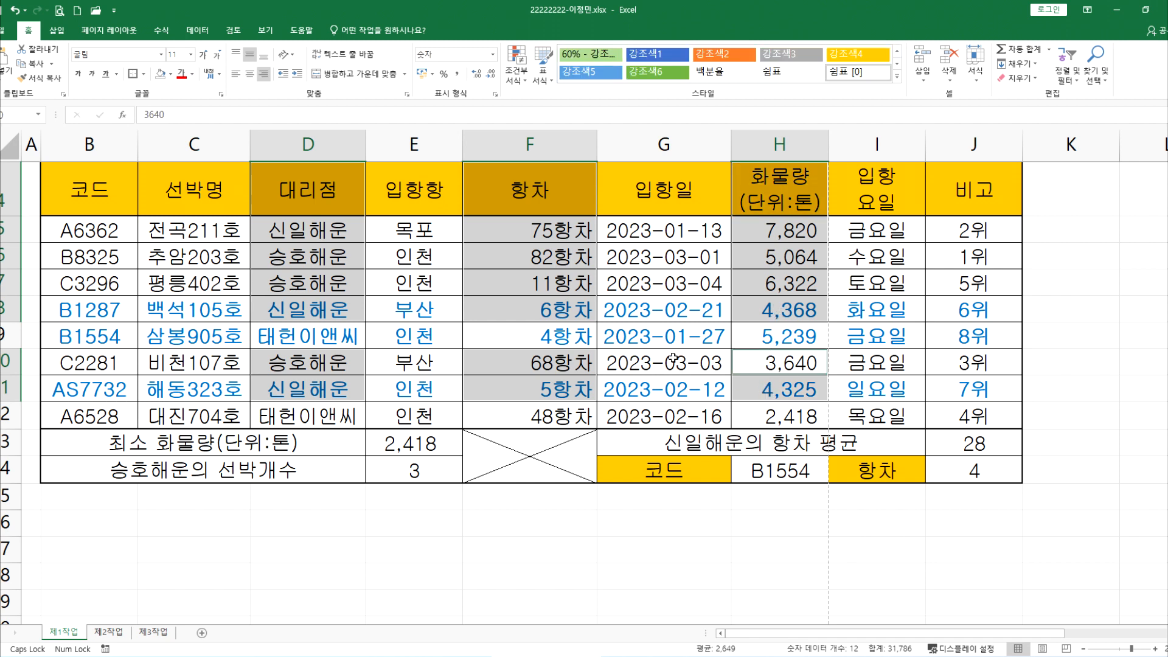
Step: Check the PDF chart again and select the full 대리점, 항차 and 화물량(단위:톤) columns from row 4 to row 12 on 제1작업
{"action": "key", "text": "alt+Tab"}
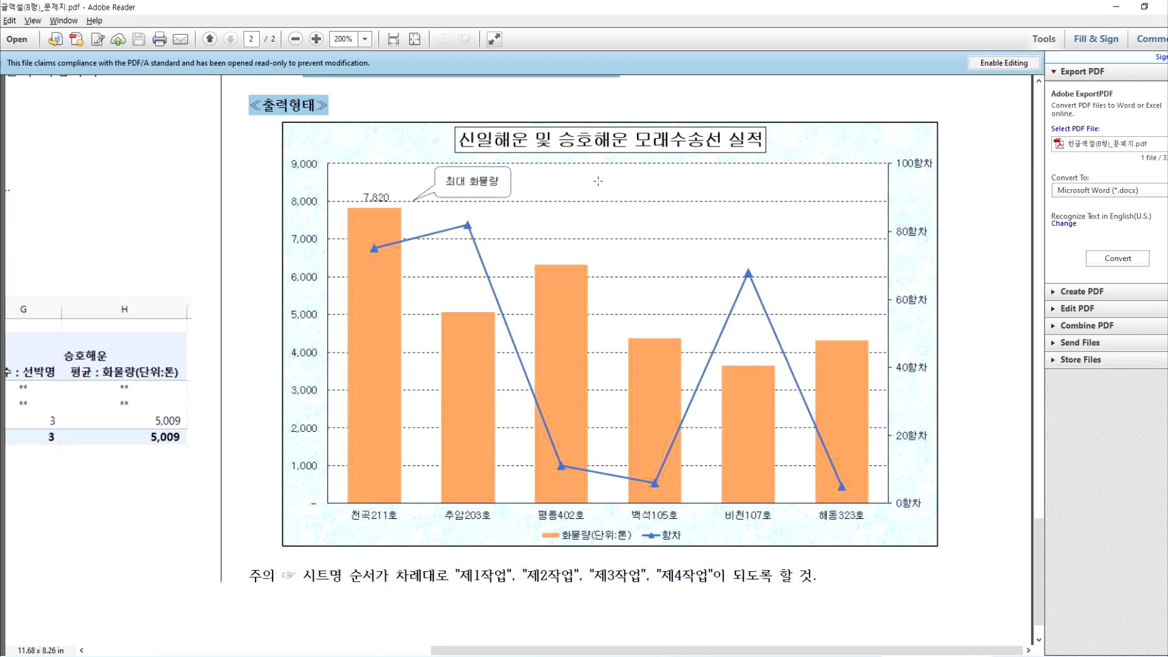
{"action": "key", "text": "alt+Tab"}
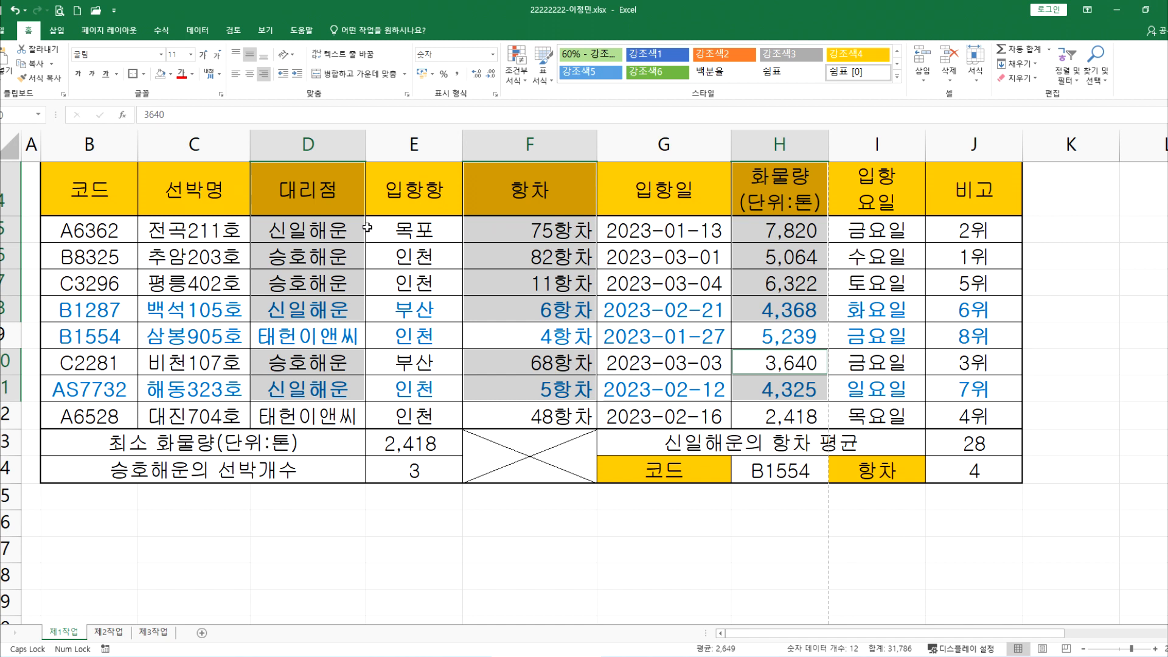
{"action": "left_click_drag", "start_coordinate": [291, 191], "coordinate": [297, 416]}
{"action": "left_click", "coordinate": [559, 191], "text": "ctrl"}
{"action": "left_click_drag", "start_coordinate": [559, 192], "coordinate": [553, 406]}
{"action": "left_click_drag", "start_coordinate": [776, 182], "coordinate": [790, 416]}
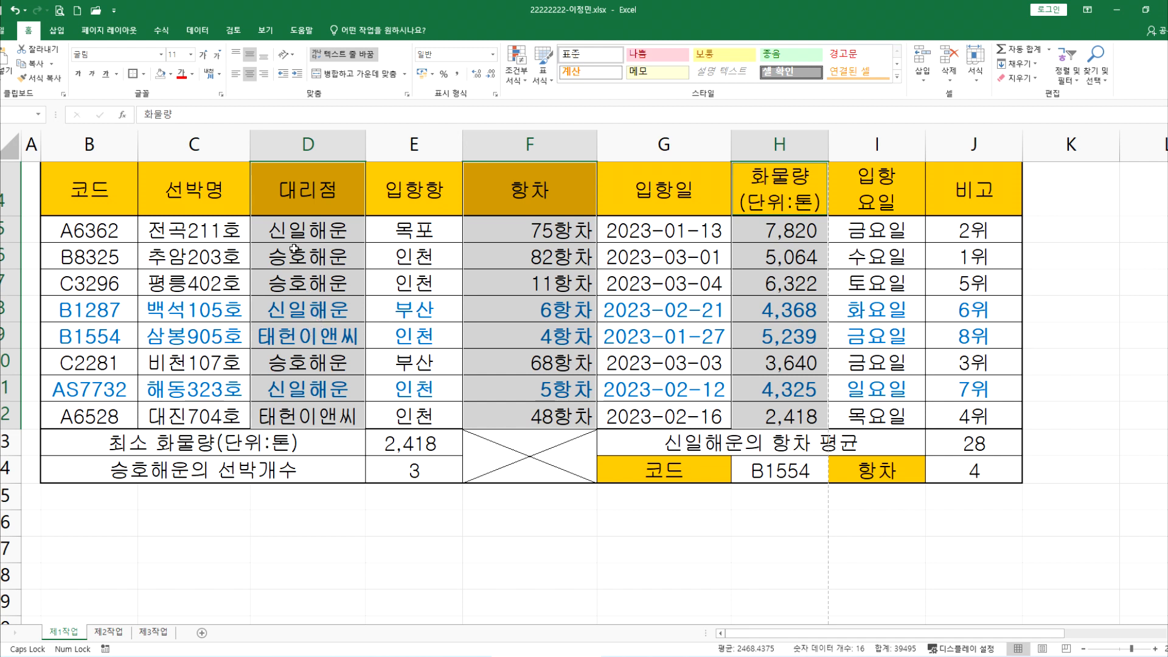
Step: Select only the headers and the 신일해운 and 승호해운 rows in 대리점, 항차 and 화물량(단위:톤), leaving out rows 9 and 12
{"action": "left_click_drag", "start_coordinate": [292, 203], "coordinate": [310, 308]}
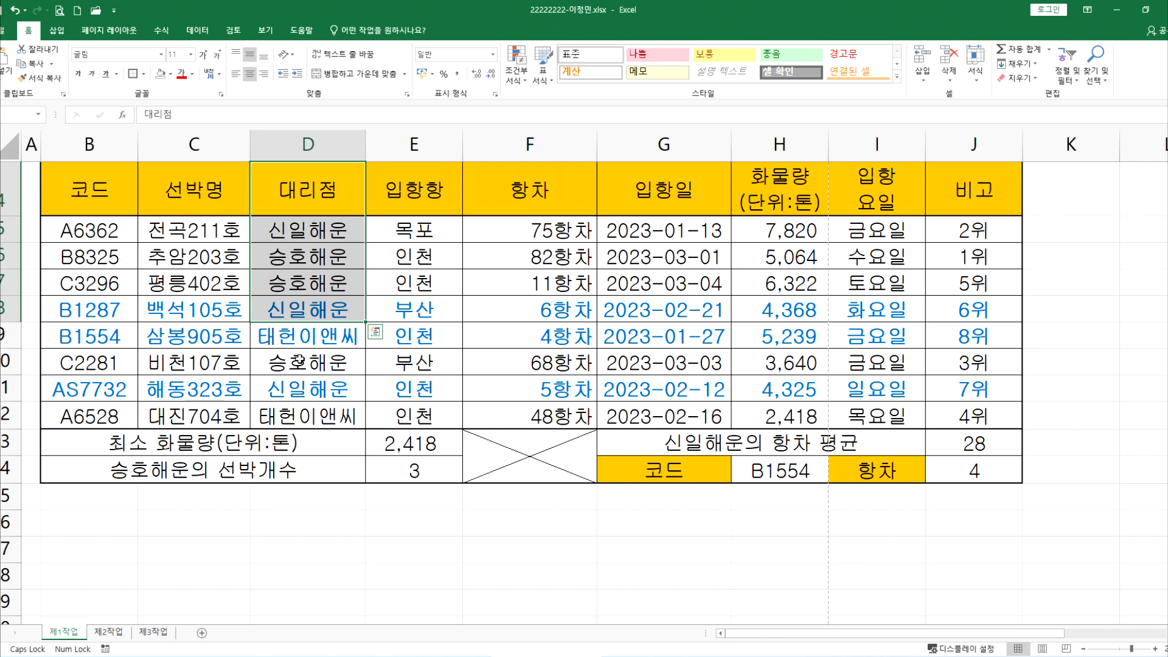
{"action": "left_click_drag", "start_coordinate": [298, 361], "coordinate": [301, 390], "text": "ctrl"}
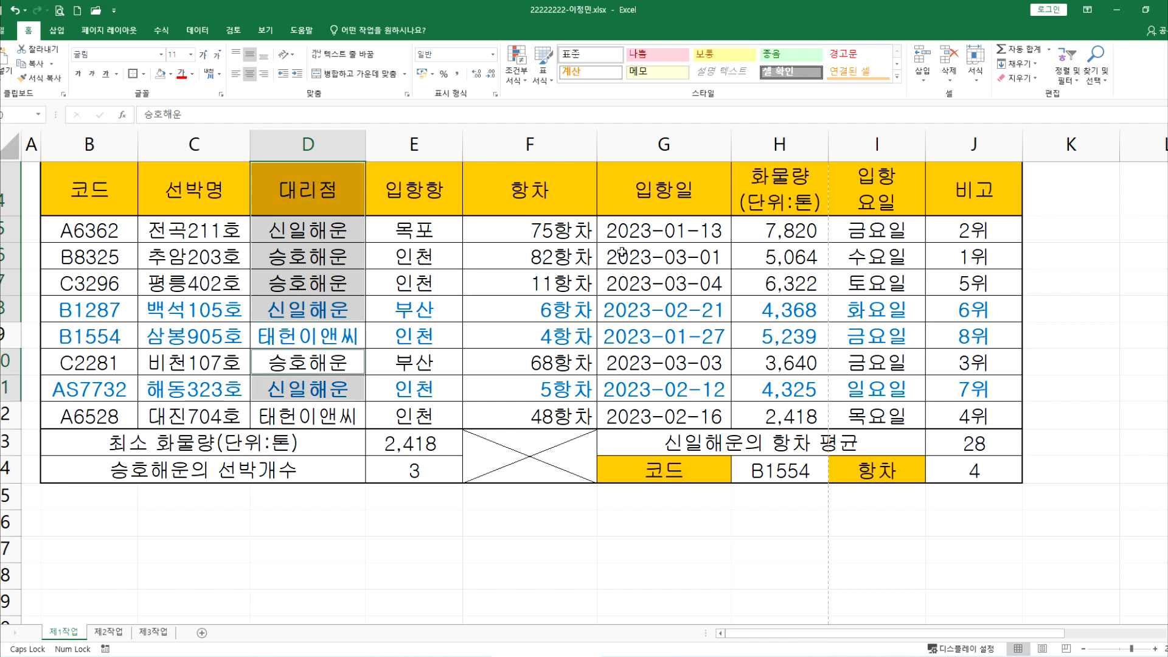
{"action": "left_click_drag", "start_coordinate": [572, 201], "coordinate": [555, 302], "text": "ctrl"}
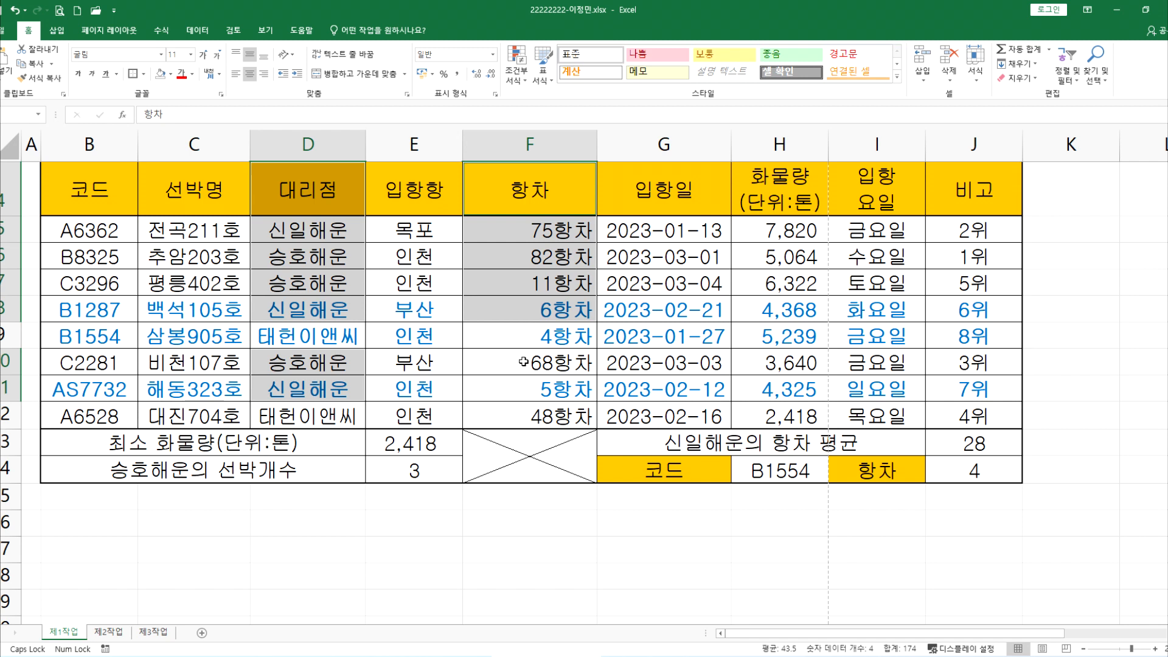
{"action": "left_click_drag", "start_coordinate": [523, 362], "coordinate": [538, 388], "text": "ctrl"}
{"action": "left_click_drag", "start_coordinate": [771, 200], "coordinate": [757, 383], "text": "ctrl"}
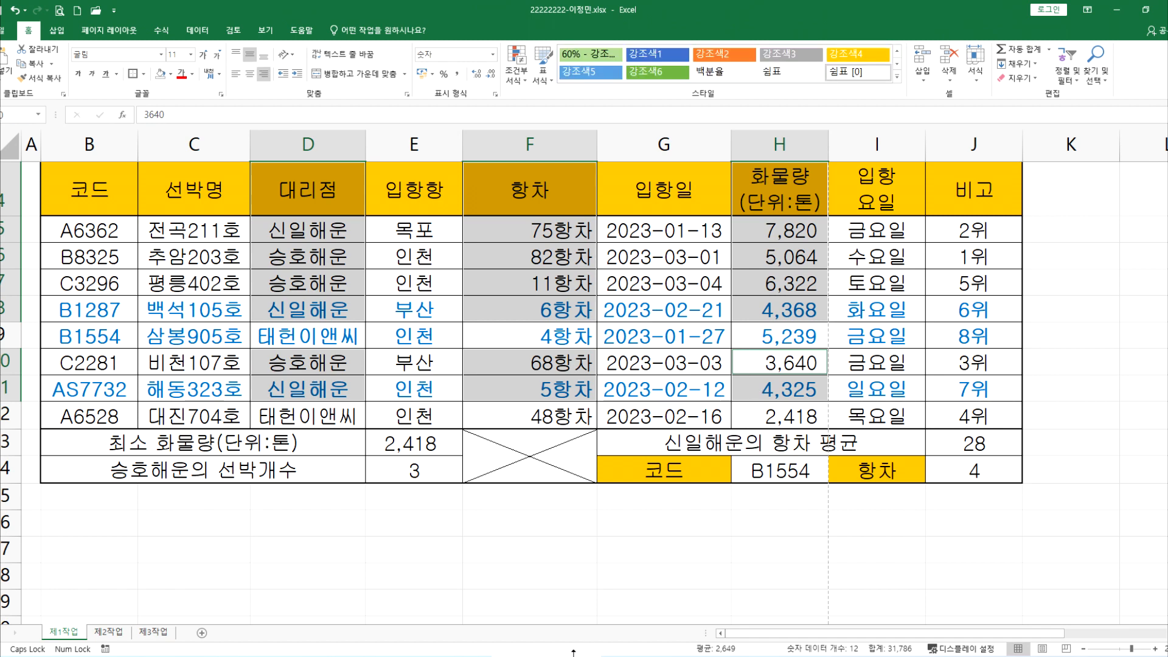
Step: Review the 제4작업 chart conditions in the PDF and Notepad, then return to the selected data in Excel
{"action": "left_click", "coordinate": [713, 656]}
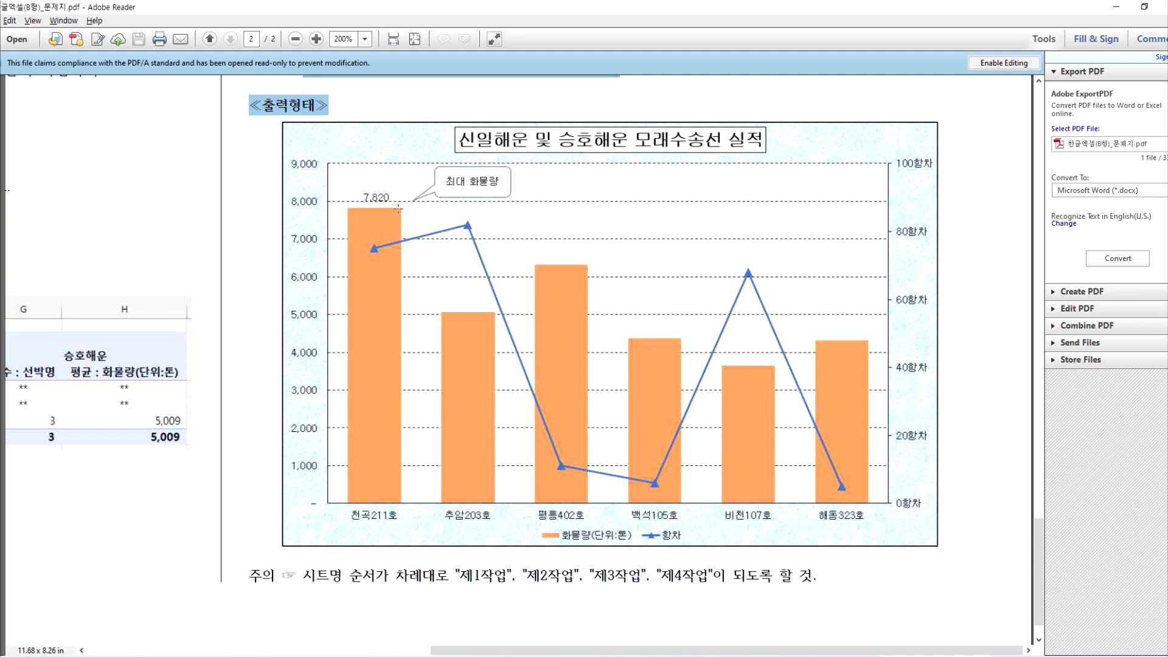
{"action": "scroll", "coordinate": [398, 209], "scroll_direction": "up", "scroll_amount": 4}
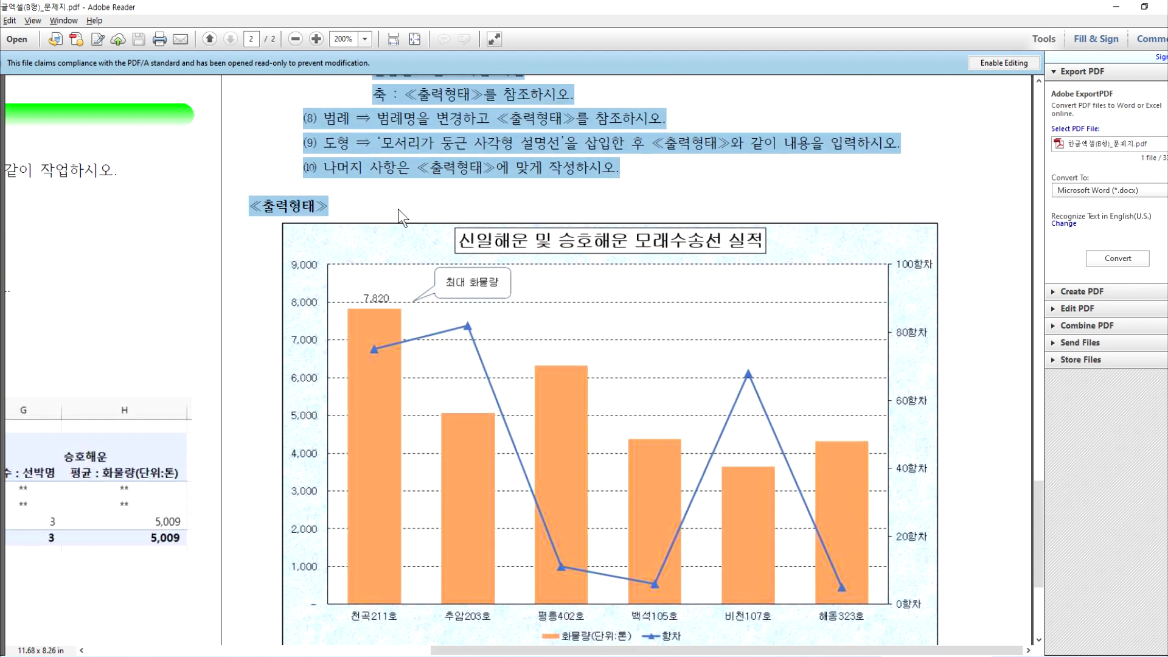
{"action": "scroll", "coordinate": [402, 213], "scroll_direction": "up", "scroll_amount": 3}
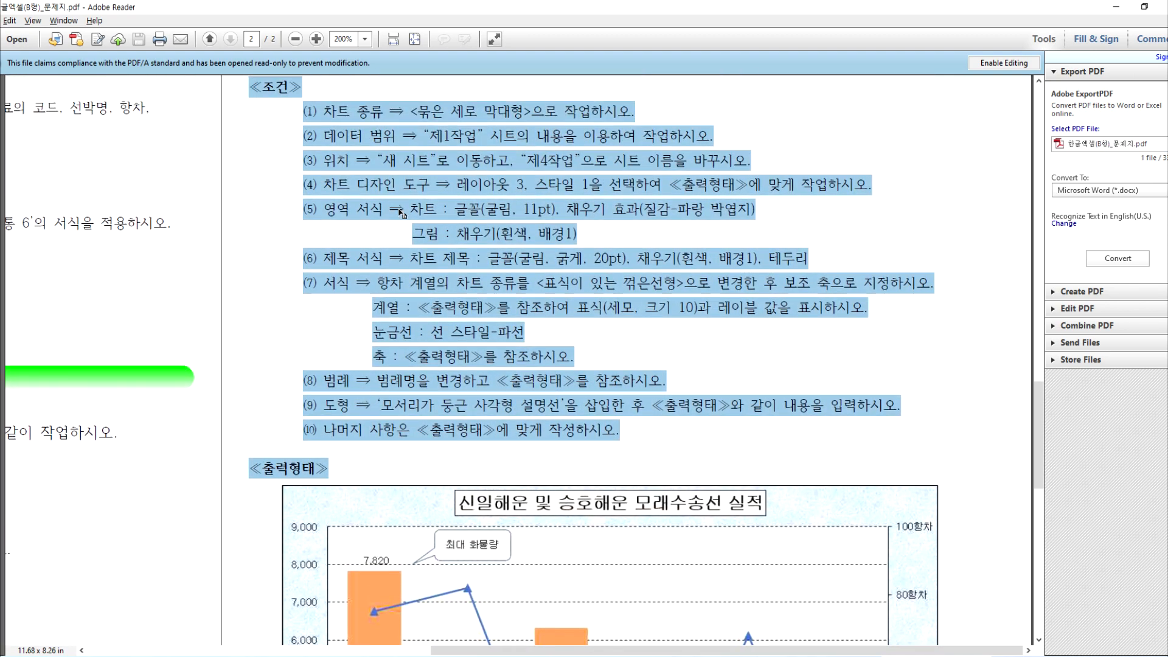
{"action": "key", "text": "alt+Tab"}
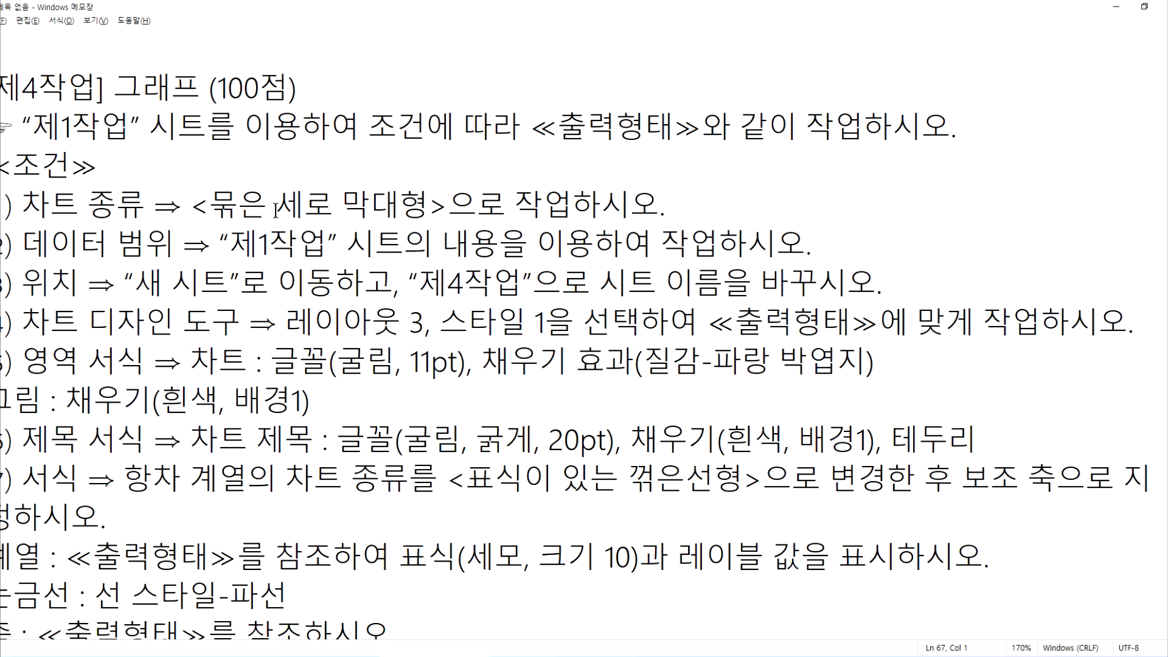
{"action": "key", "text": "alt+Tab"}
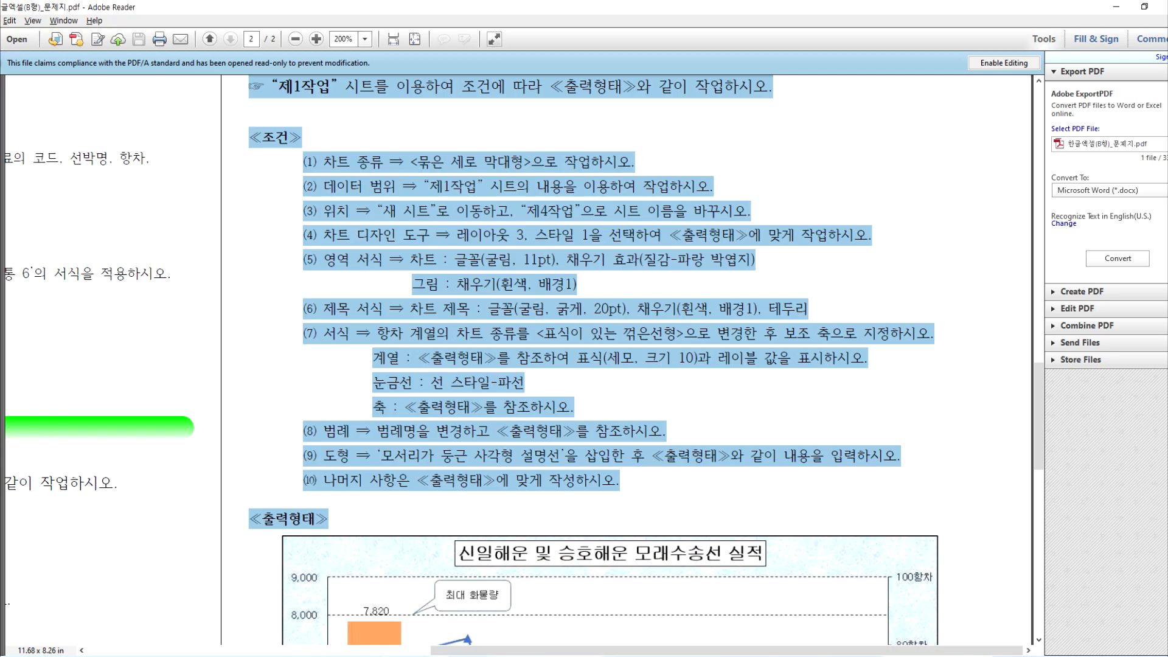
{"action": "key", "text": "alt+Tab"}
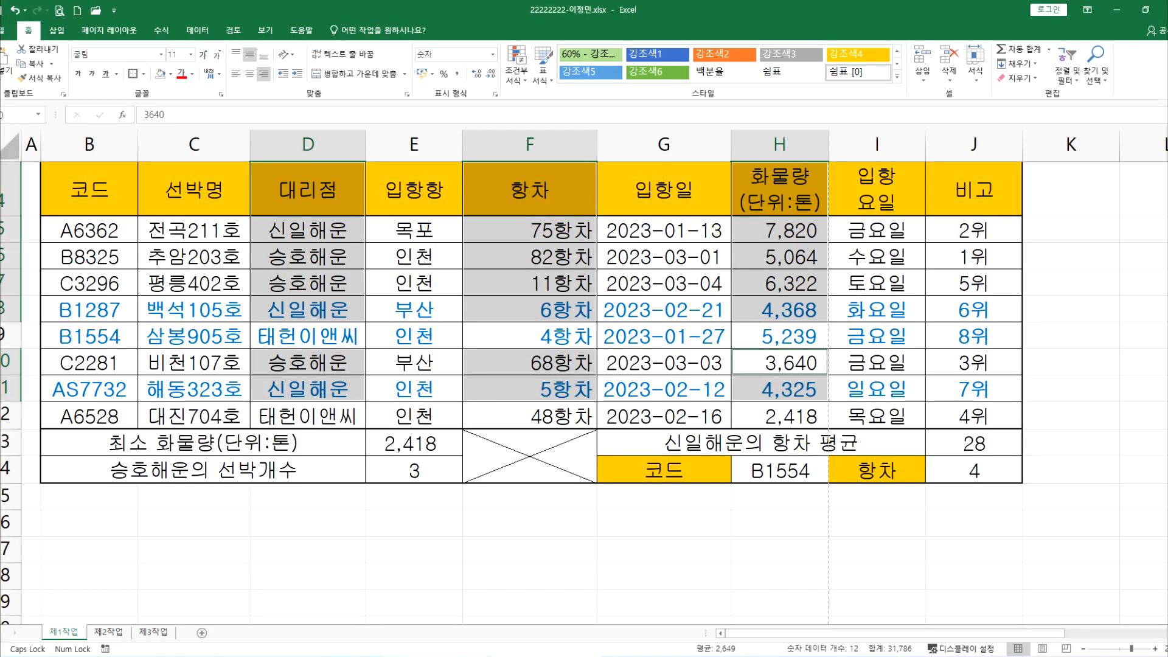
{"action": "key", "text": "alt+Tab"}
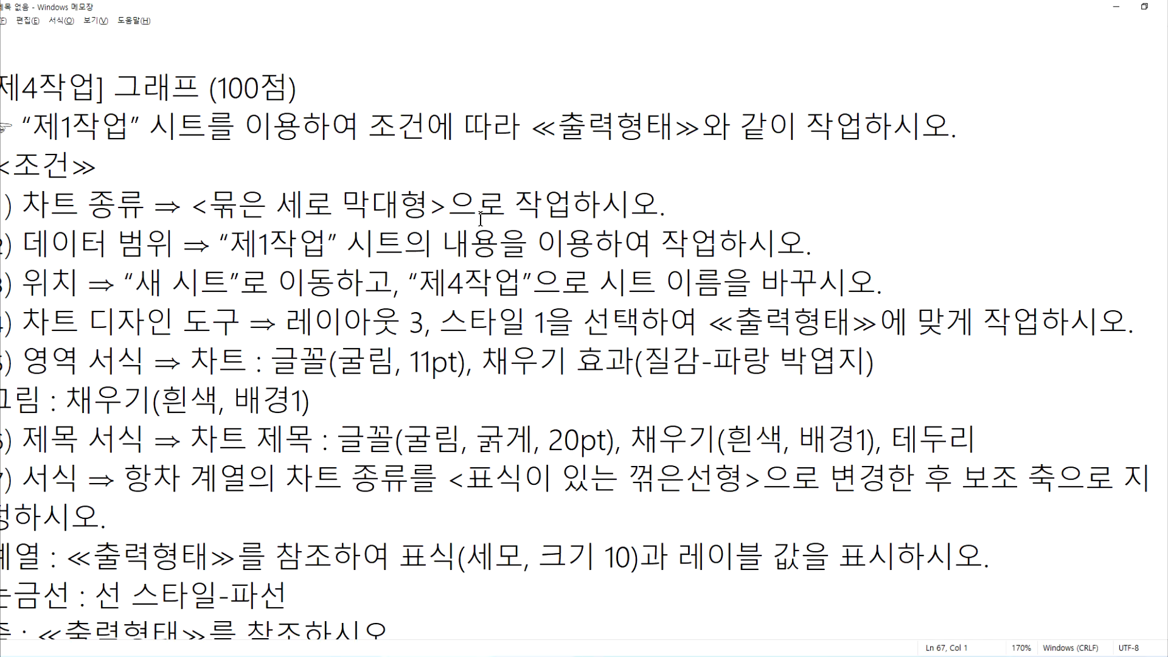
{"action": "key", "text": "alt+Tab"}
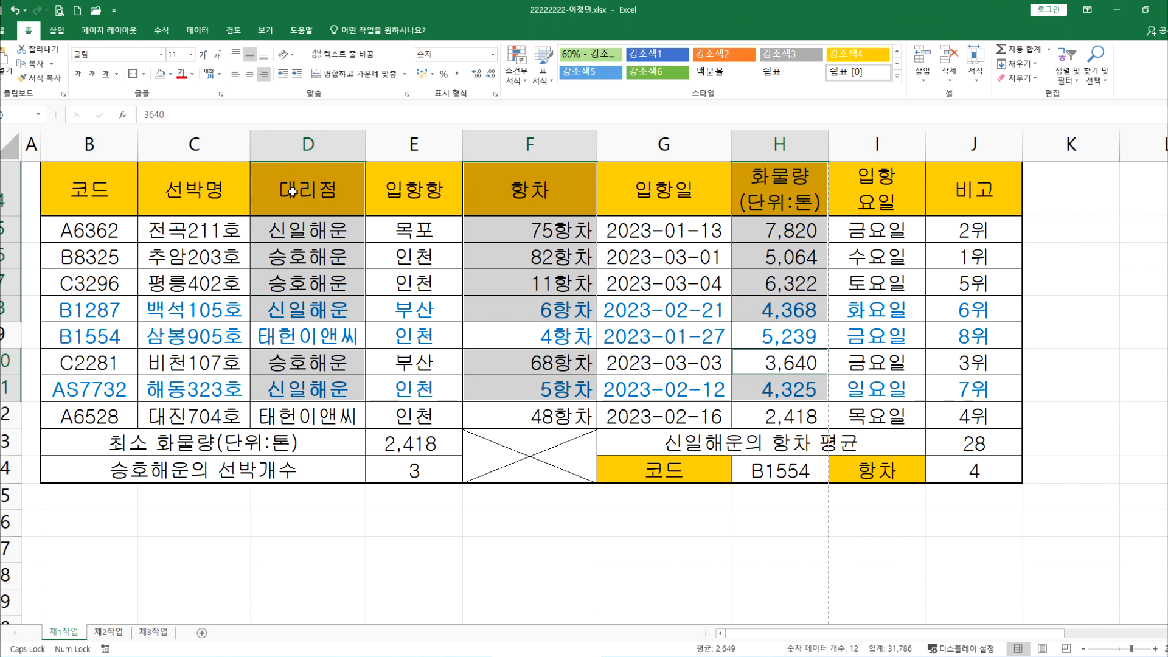
Step: Insert a 2-D clustered column chart (묶은 세로 막대형) from the selected data
{"action": "left_click", "coordinate": [53, 29]}
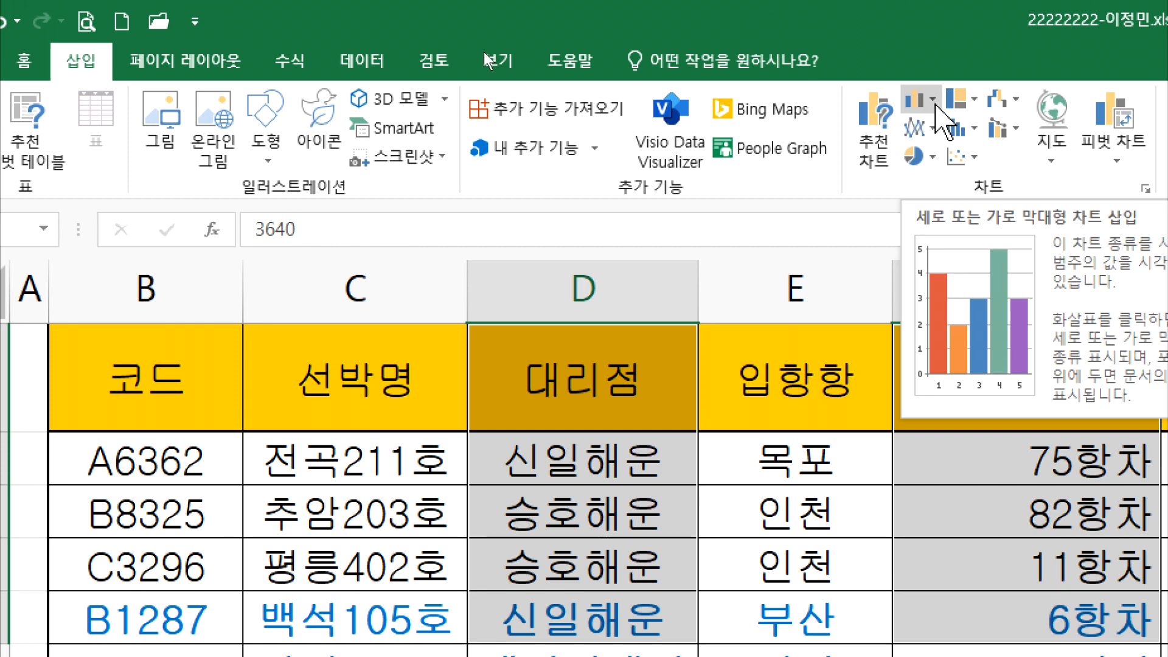
{"action": "left_click", "coordinate": [937, 108]}
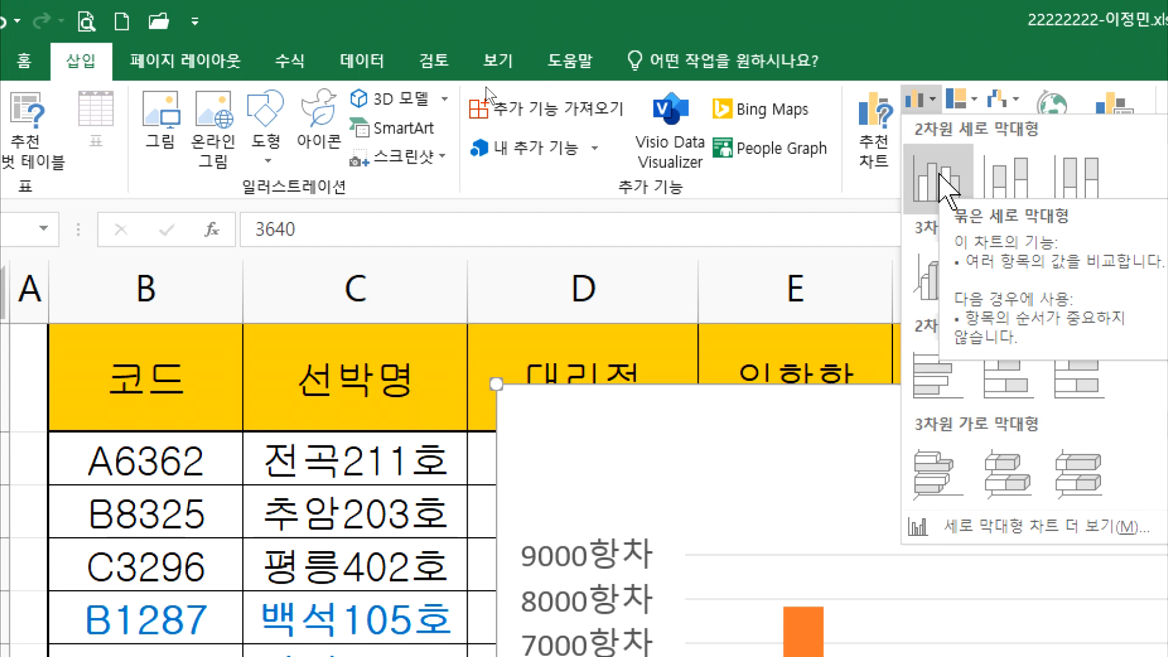
{"action": "left_click", "coordinate": [940, 177]}
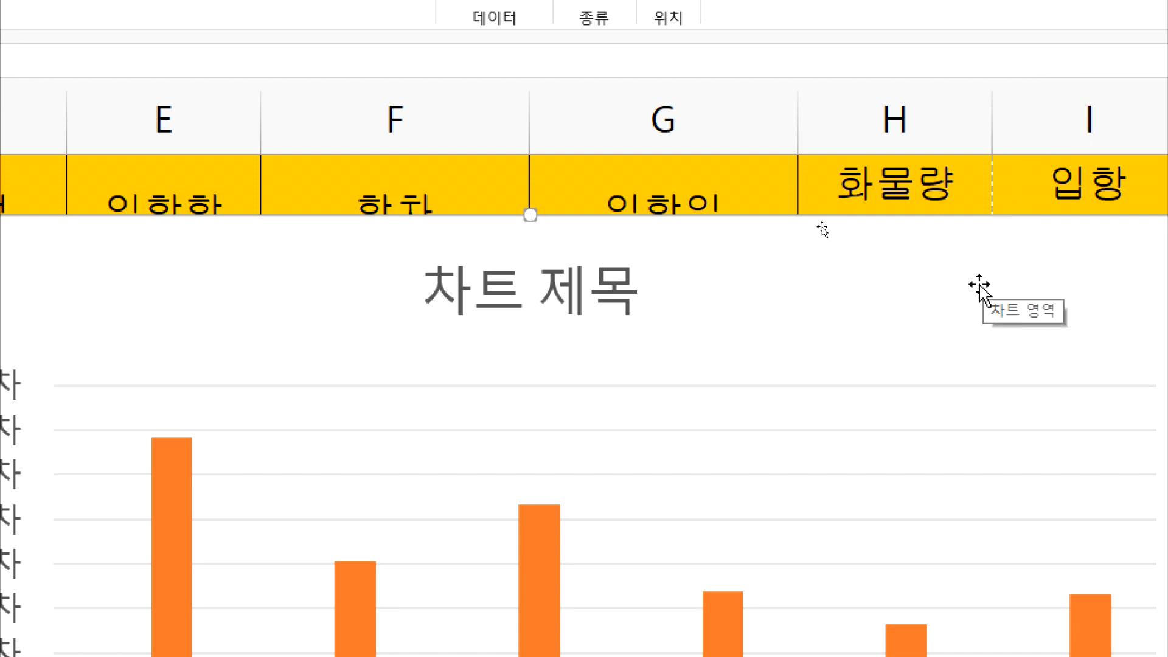
Step: Move the column chart to a new sheet named 제4작업
{"action": "left_click", "coordinate": [834, 125]}
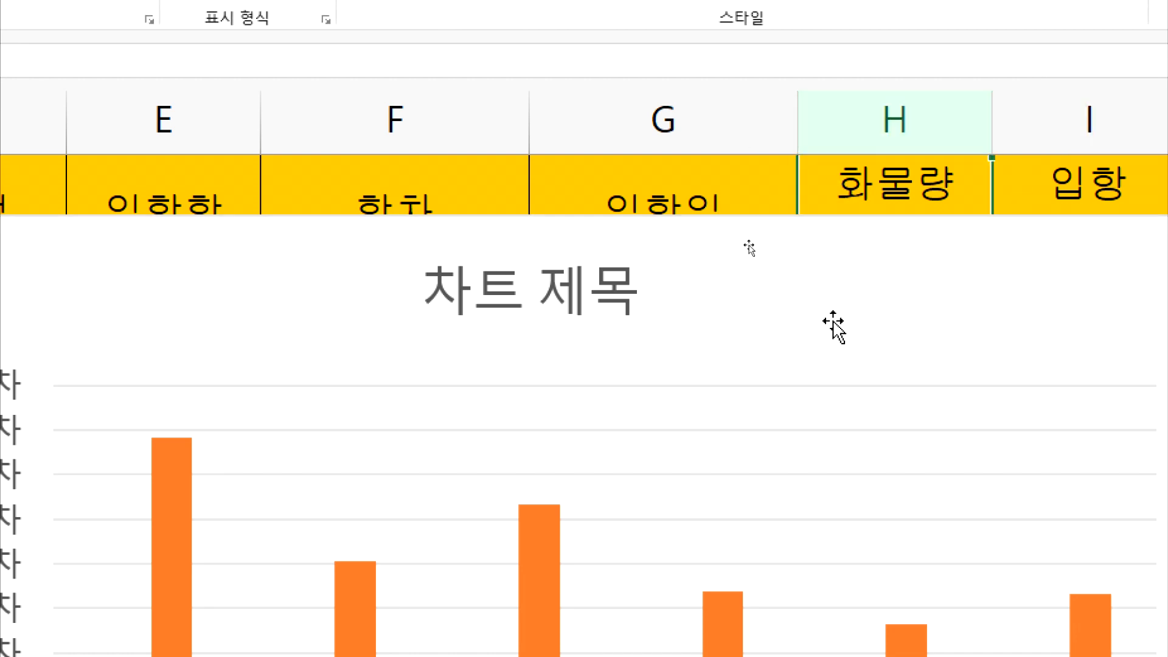
{"action": "left_click", "coordinate": [834, 326]}
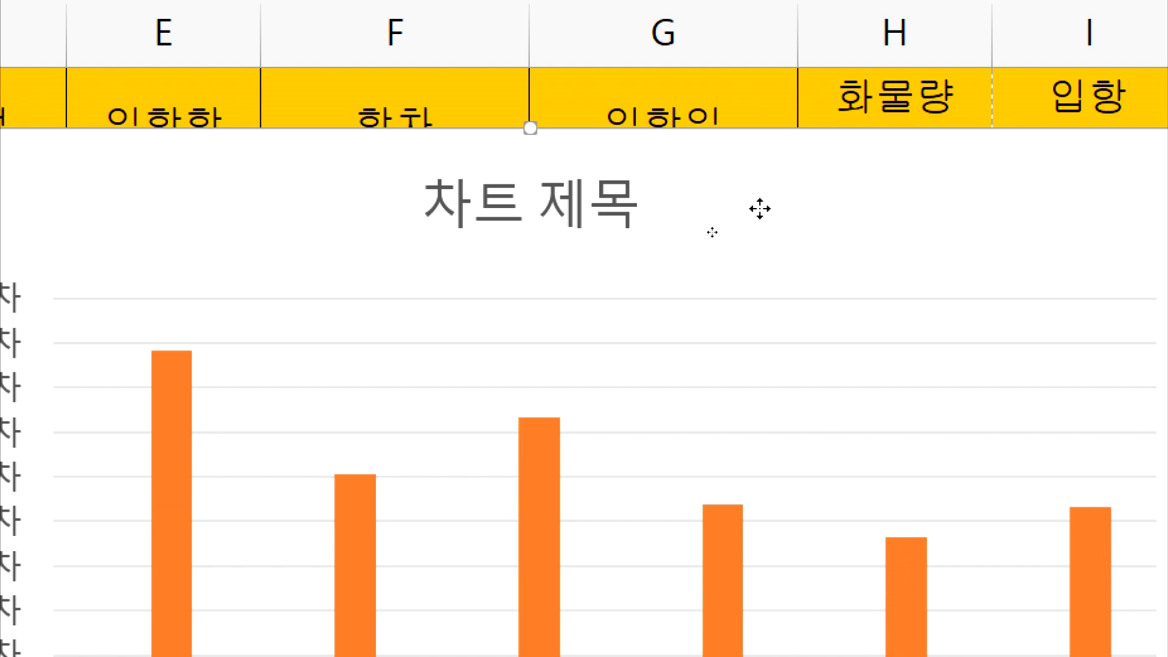
{"action": "right_click", "coordinate": [760, 210]}
{"action": "right_click", "coordinate": [793, 202]}
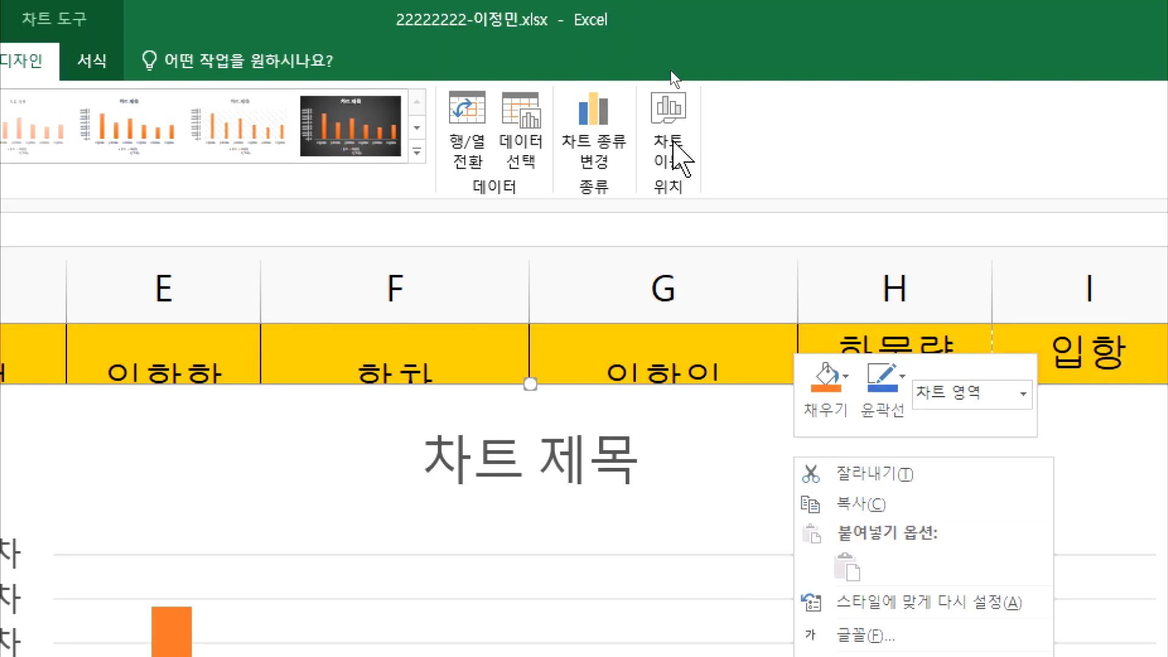
{"action": "left_click", "coordinate": [670, 148]}
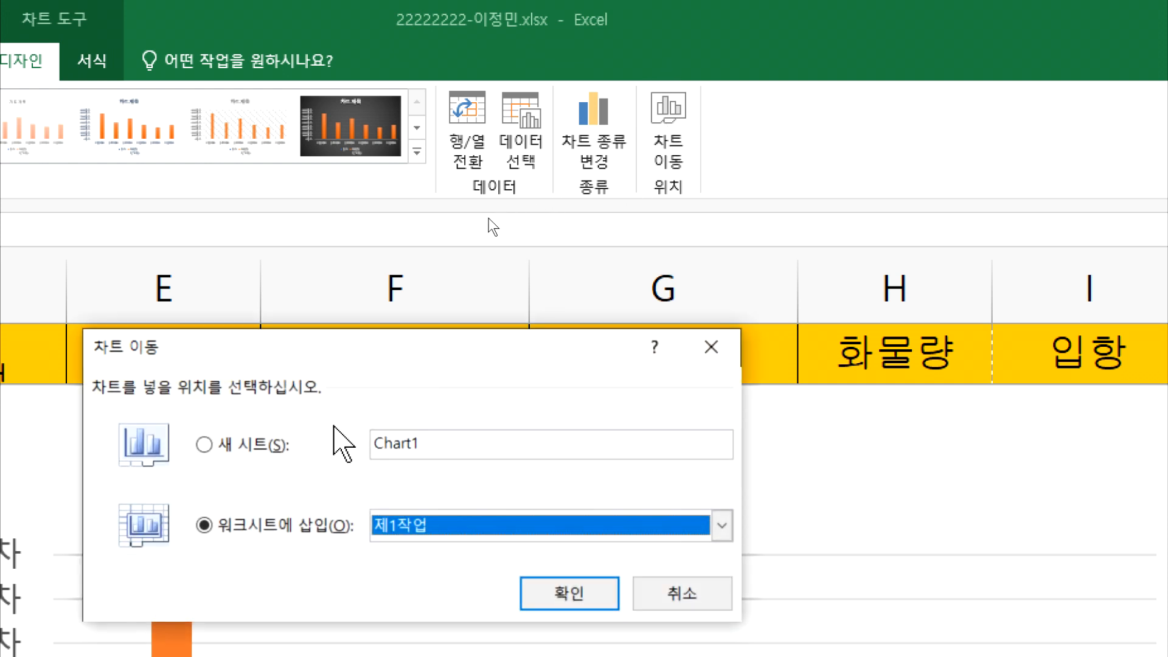
{"action": "left_click", "coordinate": [269, 453]}
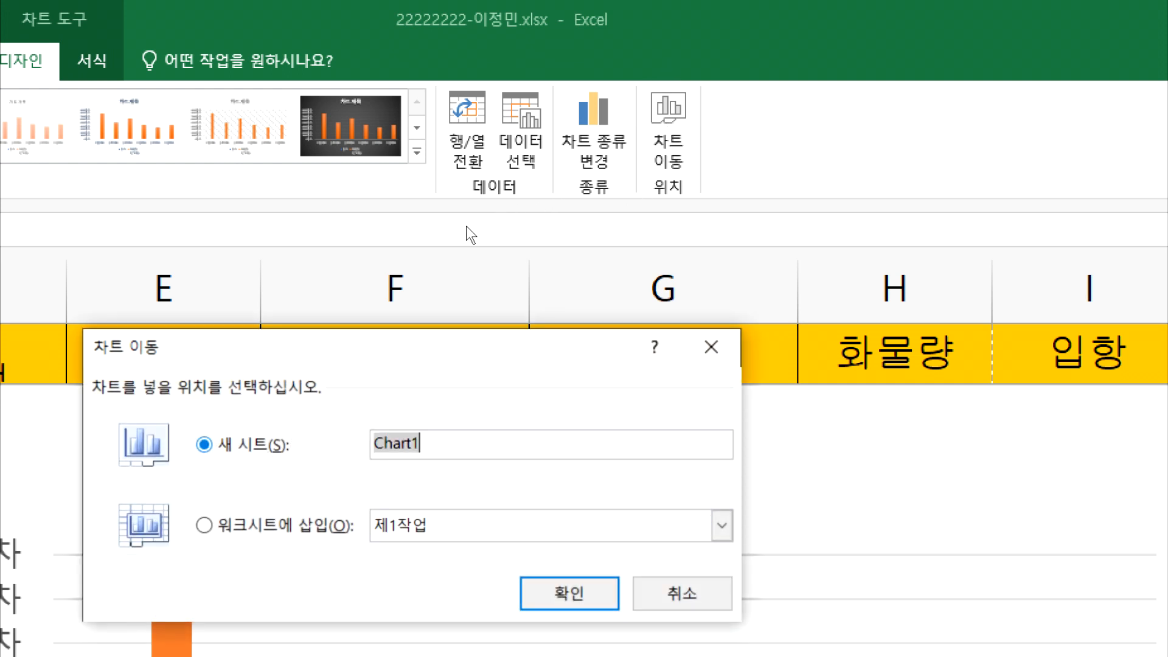
{"action": "type", "text": "제4작업ㅁ"}
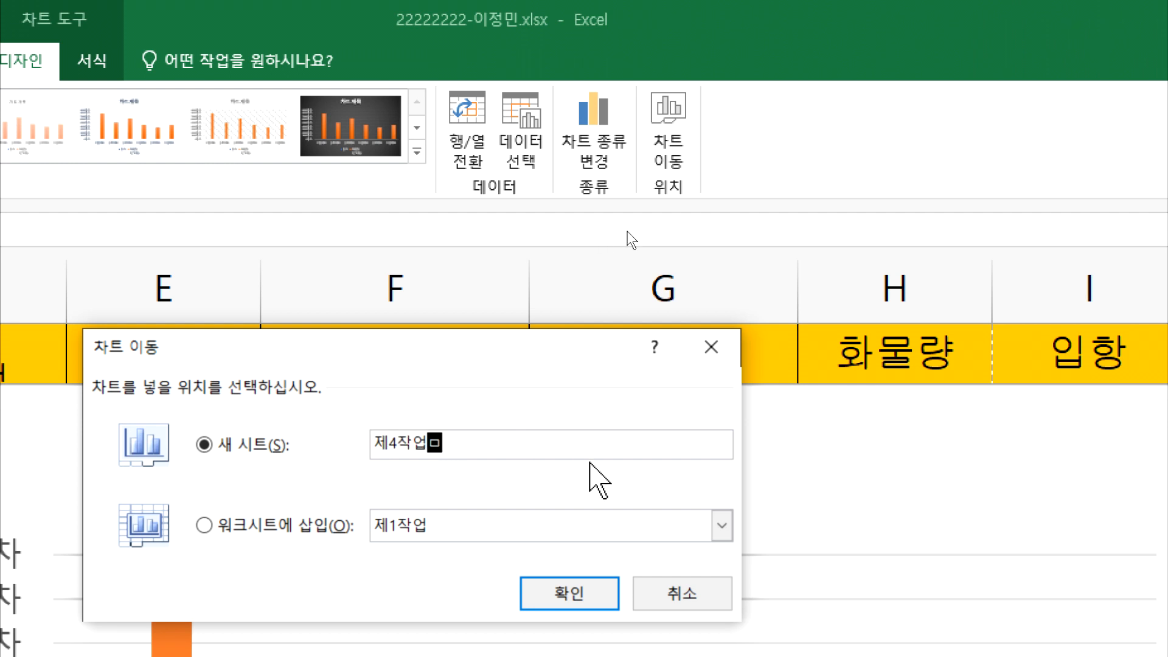
{"action": "key", "text": "BackSpace"}
{"action": "left_click", "coordinate": [578, 595]}
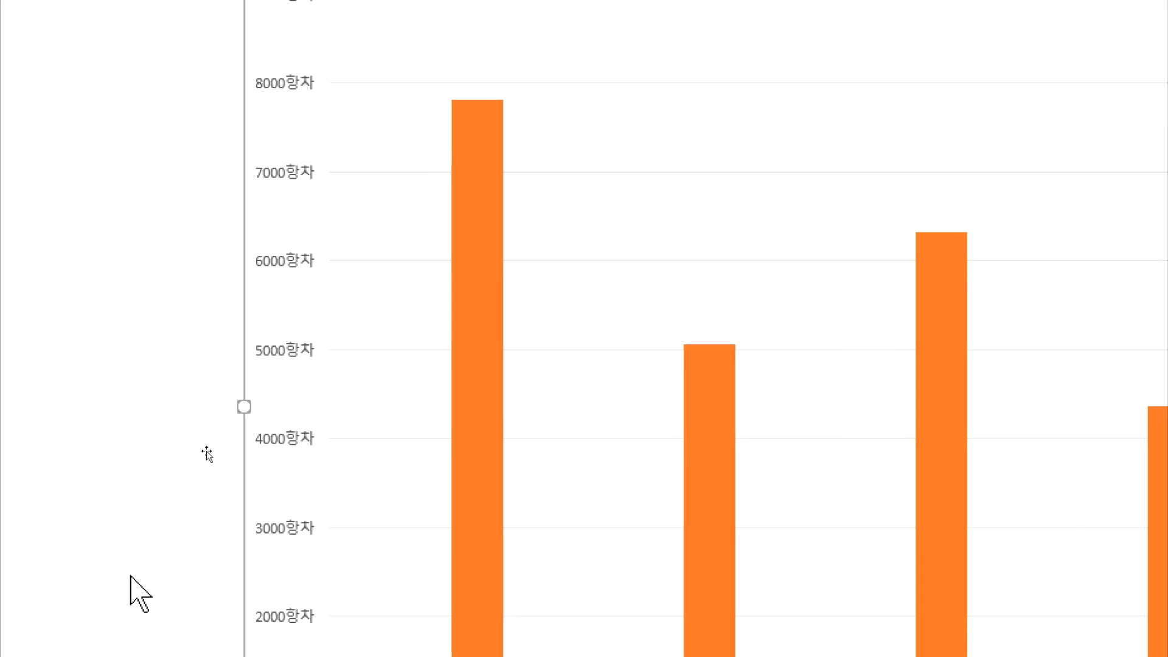
Step: Check the 제1작업 and 제4작업 sheets, then switch to the PDF and examine the sample chart and the sheet order note
{"action": "left_click", "coordinate": [268, 593]}
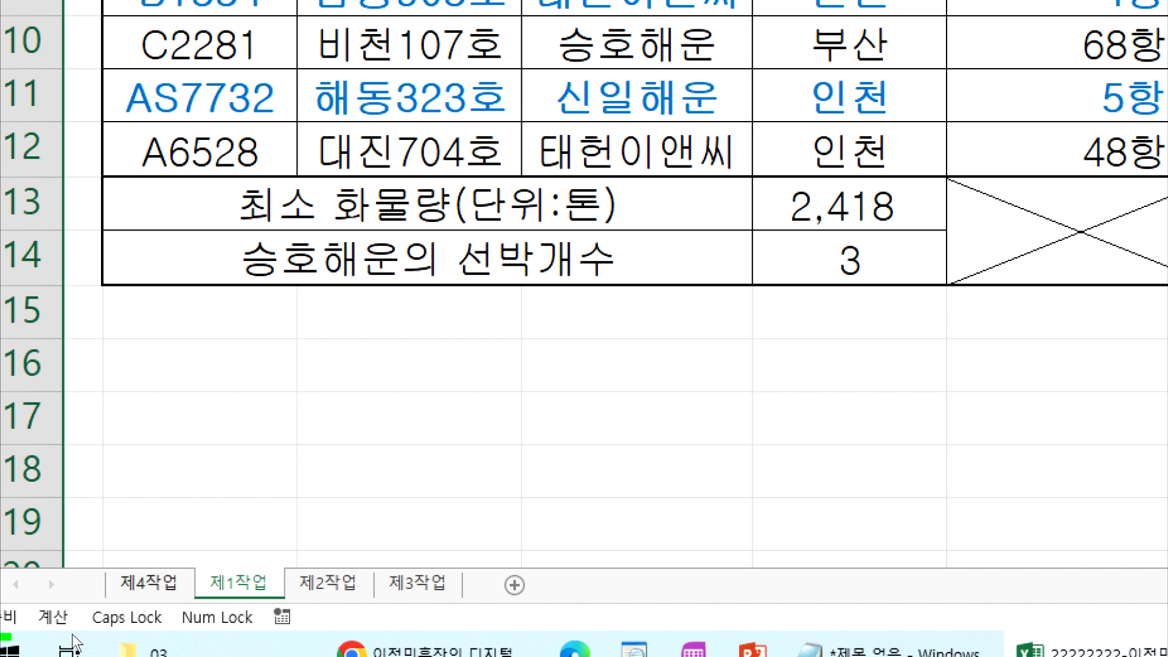
{"action": "left_click", "coordinate": [174, 585]}
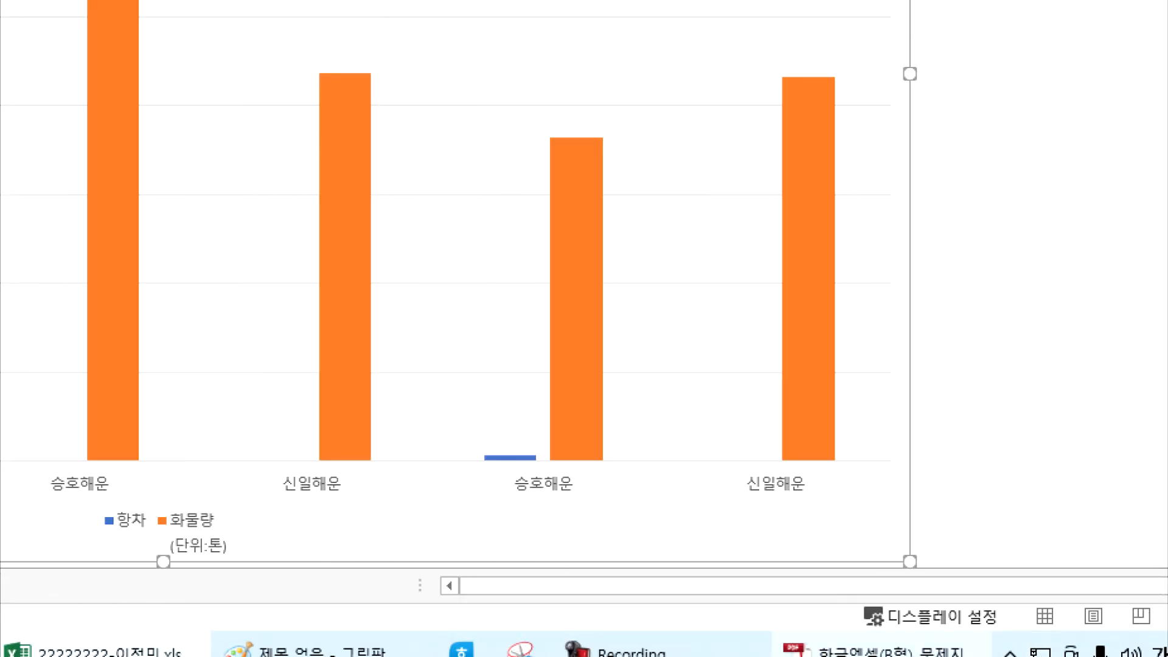
{"action": "left_click", "coordinate": [784, 648]}
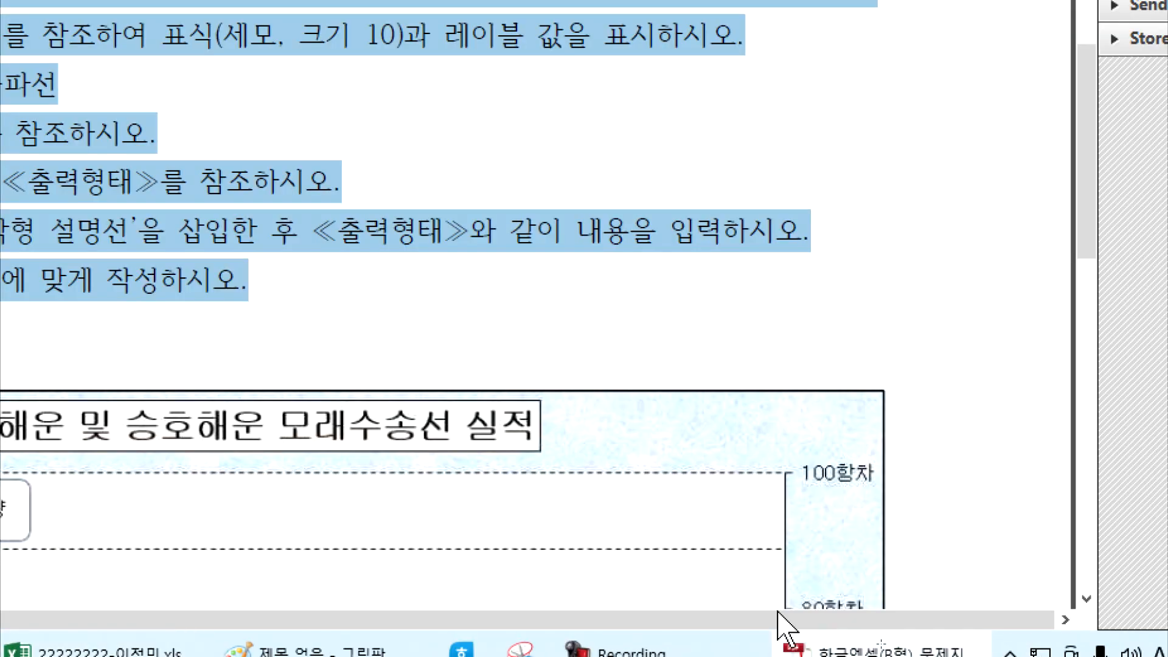
{"action": "scroll", "coordinate": [125, 309], "scroll_direction": "down", "scroll_amount": 3}
{"action": "scroll", "coordinate": [132, 329], "scroll_direction": "down", "scroll_amount": 2}
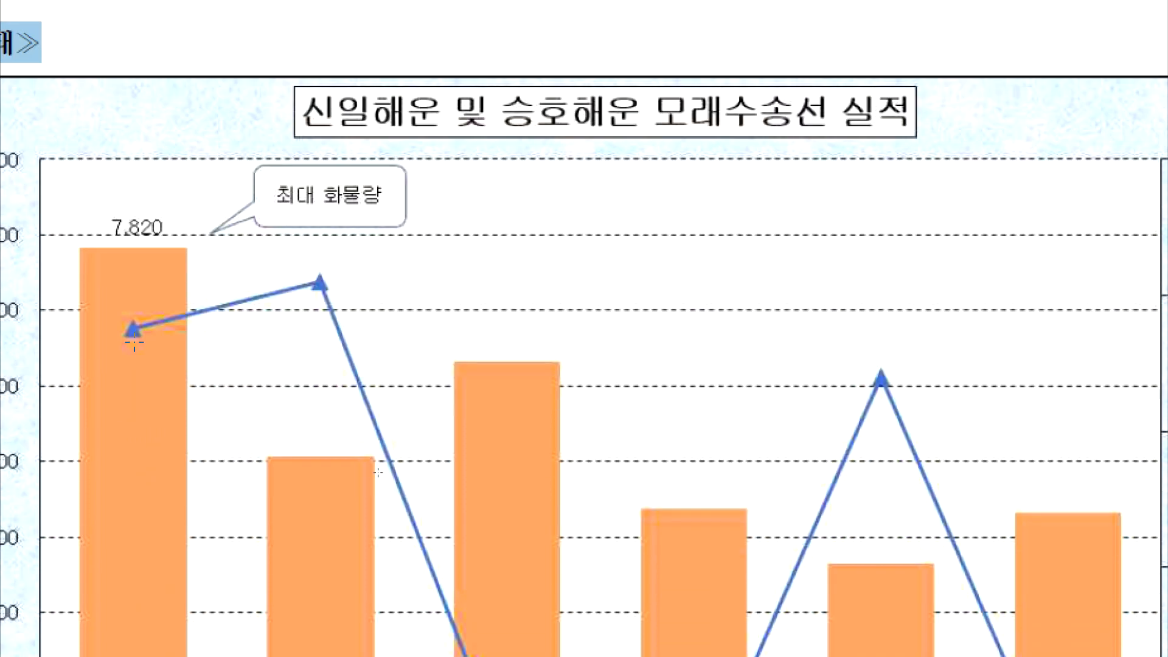
{"action": "scroll", "coordinate": [232, 195], "scroll_direction": "down", "scroll_amount": 5}
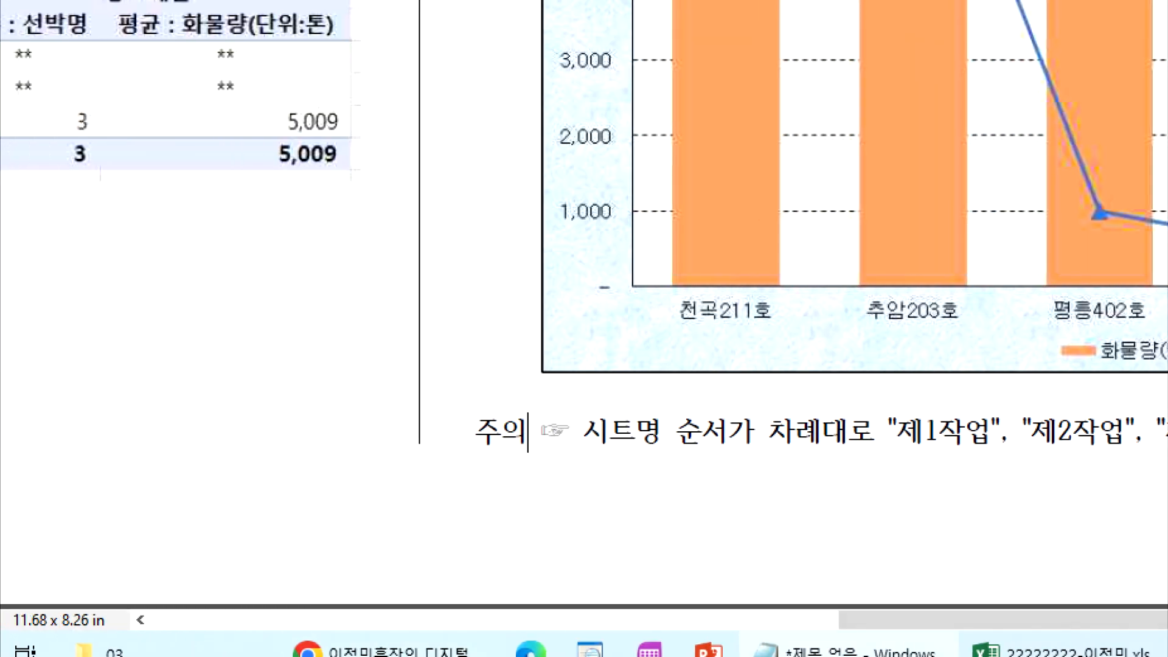
Step: Switch to the Excel workbook and verify the order of the sheet tabs from 제1작업 to 제4작업
{"action": "left_click", "coordinate": [1061, 653]}
{"action": "mouse_move", "coordinate": [131, 584]}
{"action": "left_mouse_down"}
{"action": "mouse_move", "coordinate": [214, 597]}
{"action": "mouse_move", "coordinate": [478, 598]}
{"action": "left_mouse_up"}
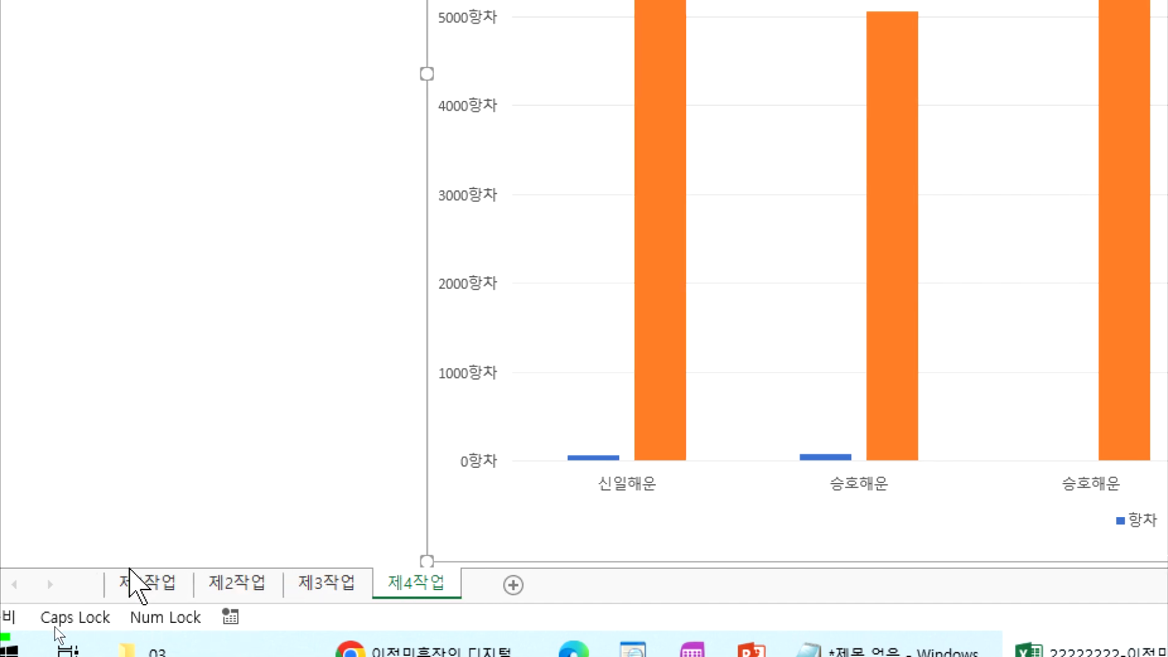
{"action": "left_click", "coordinate": [137, 584]}
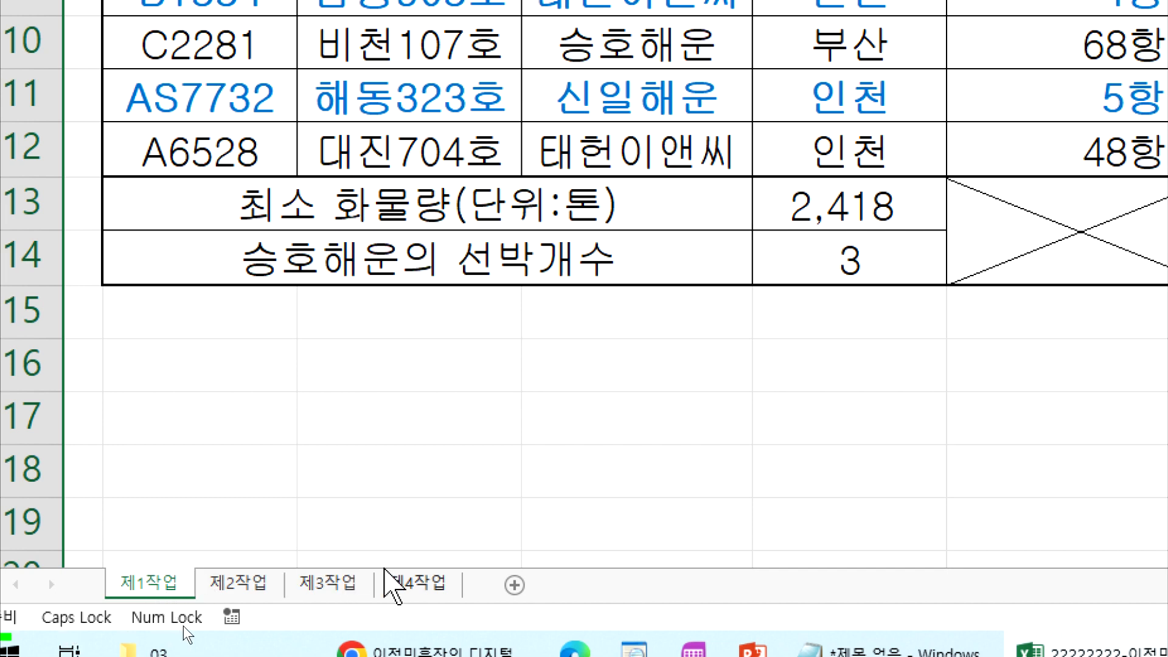
{"action": "left_click", "coordinate": [403, 583]}
{"action": "mouse_move", "coordinate": [34, 631]}
{"action": "left_mouse_down"}
{"action": "mouse_move", "coordinate": [96, 593]}
{"action": "mouse_move", "coordinate": [470, 581]}
{"action": "mouse_move", "coordinate": [434, 597]}
{"action": "left_mouse_up"}
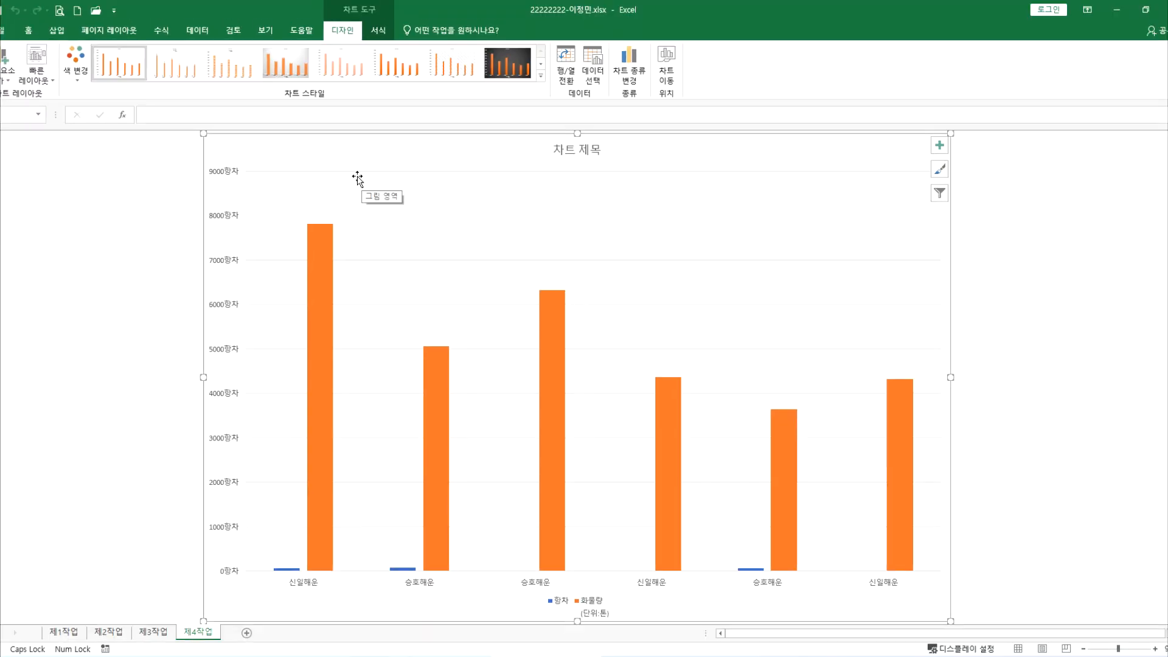
Step: Review the 제4작업 chart layout, style and area formatting conditions in Notepad, then return to the Excel chart
{"action": "left_click", "coordinate": [412, 655]}
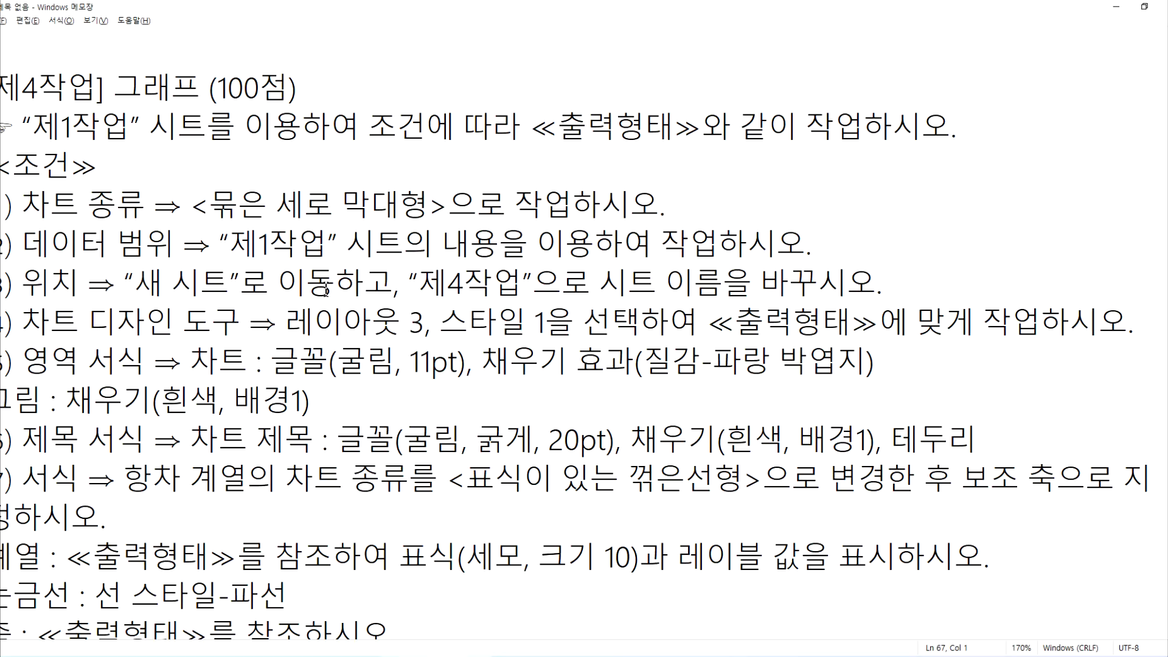
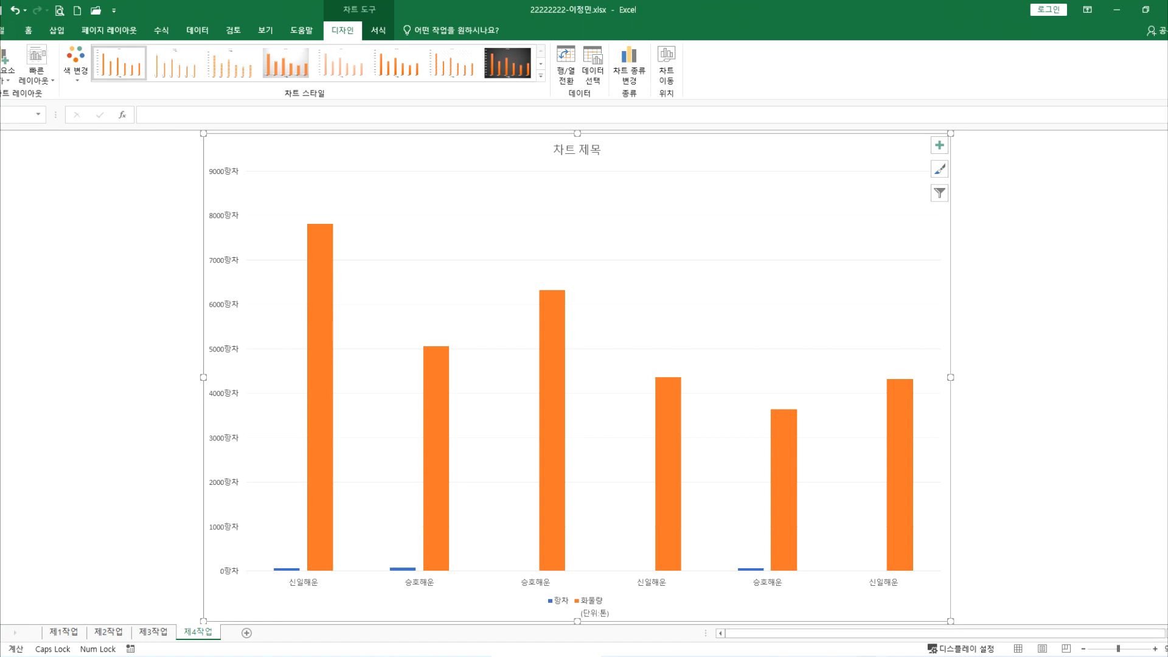
{"action": "left_click", "coordinate": [455, 656]}
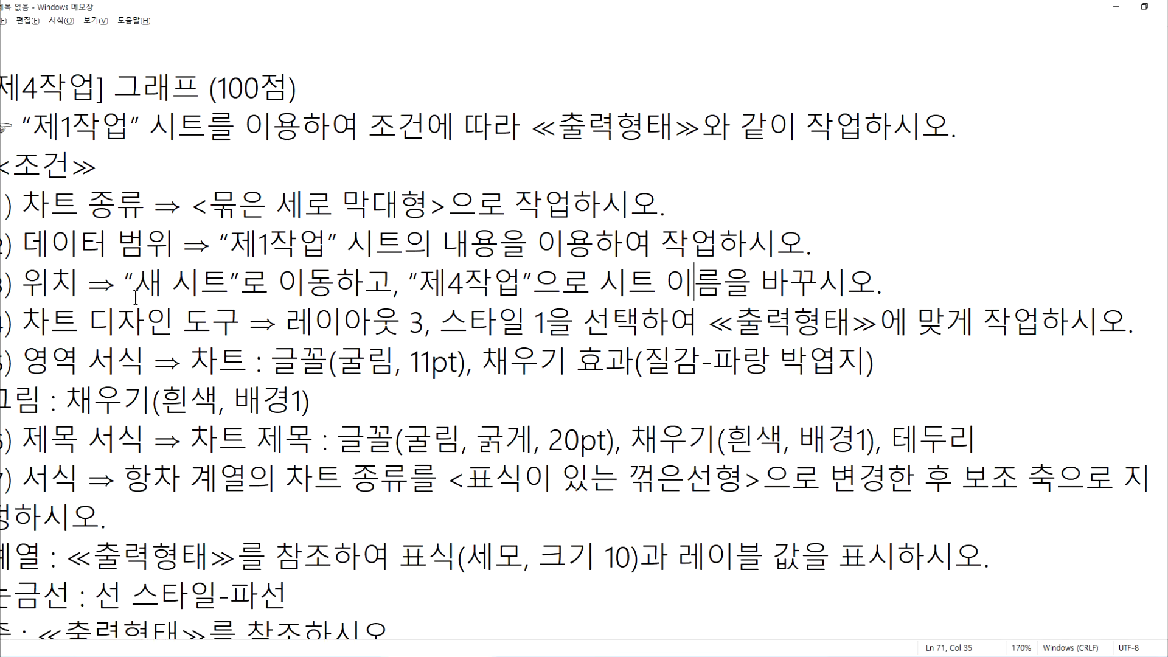
{"action": "left_click_drag", "start_coordinate": [23, 360], "coordinate": [491, 359]}
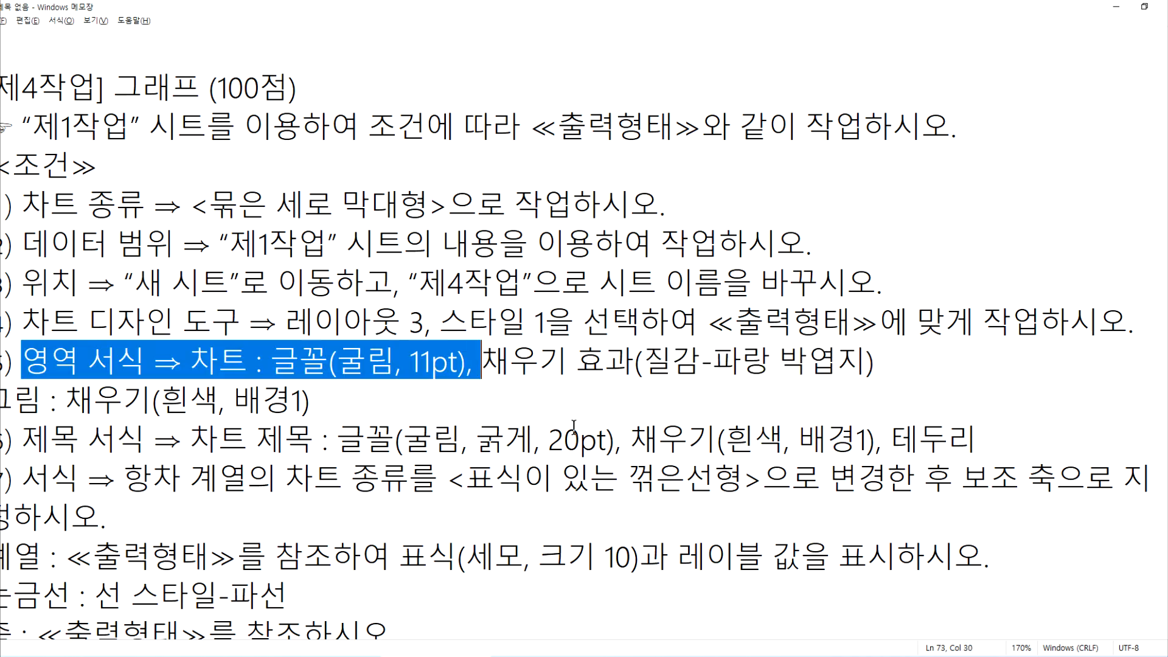
{"action": "key", "text": "alt+Tab"}
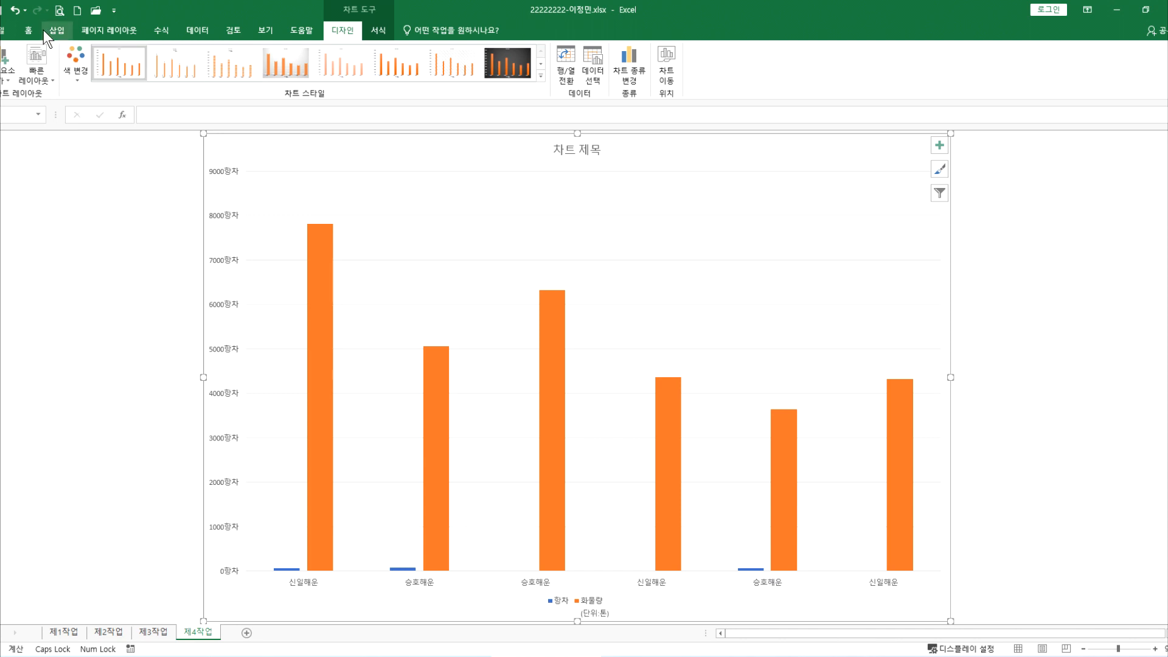
Step: Set the whole chart's font to 굴림 at 11 pt
{"action": "left_click", "coordinate": [27, 29]}
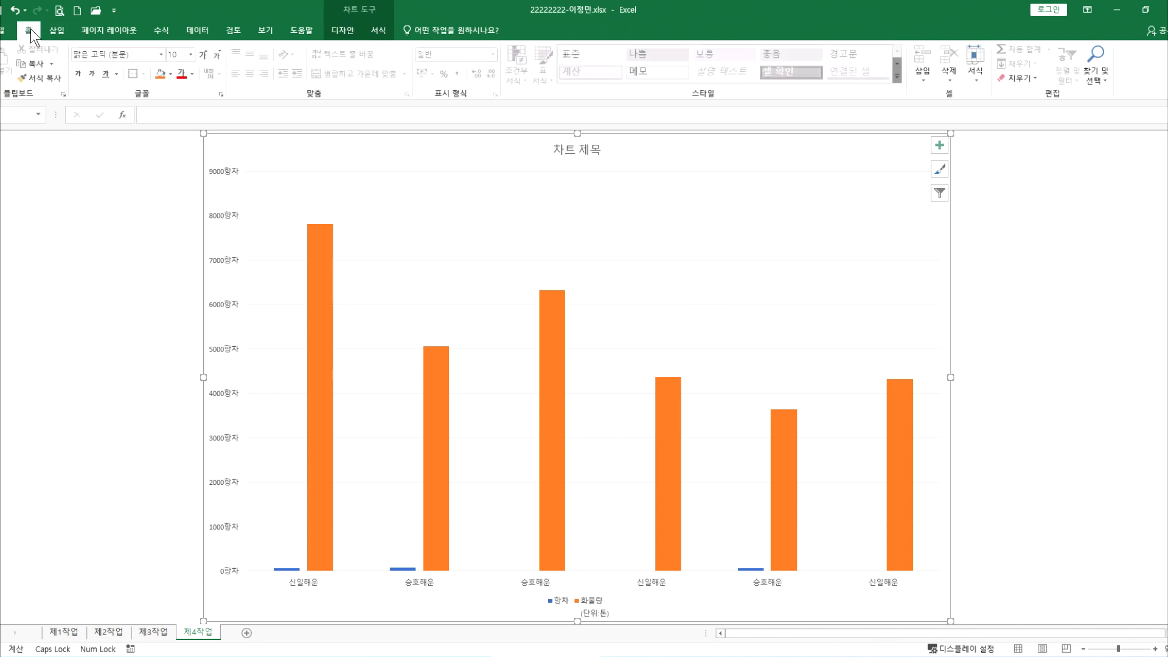
{"action": "left_click", "coordinate": [131, 56]}
{"action": "type", "text": "ㄱ"}
{"action": "type", "text": "굴림"}
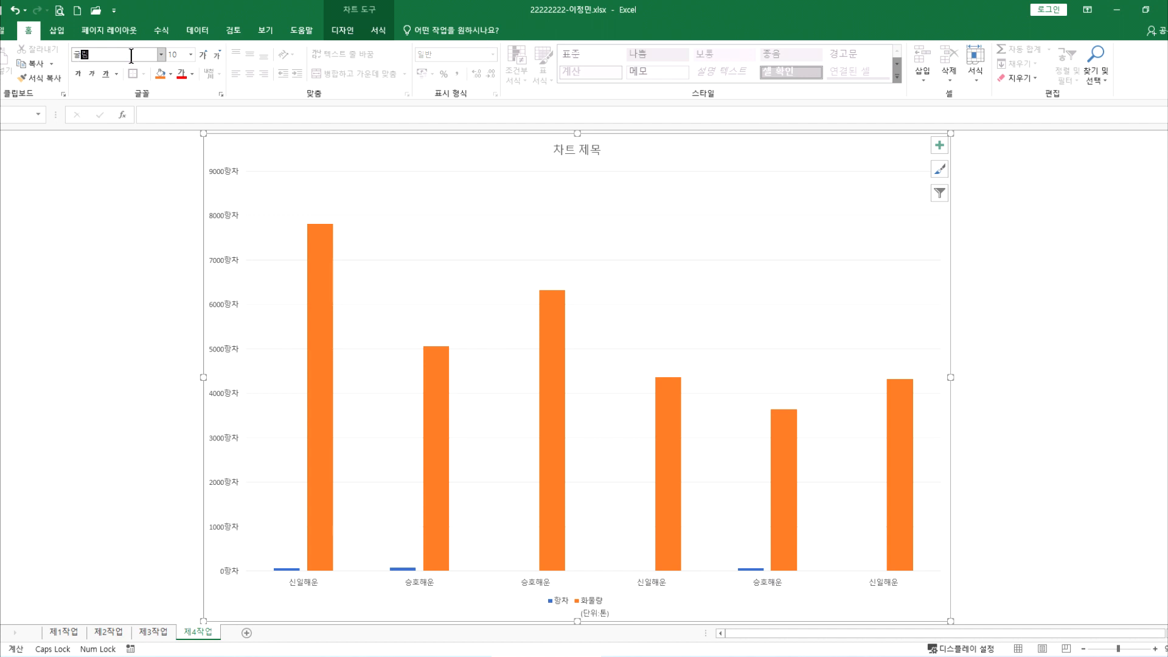
{"action": "key", "text": "Return"}
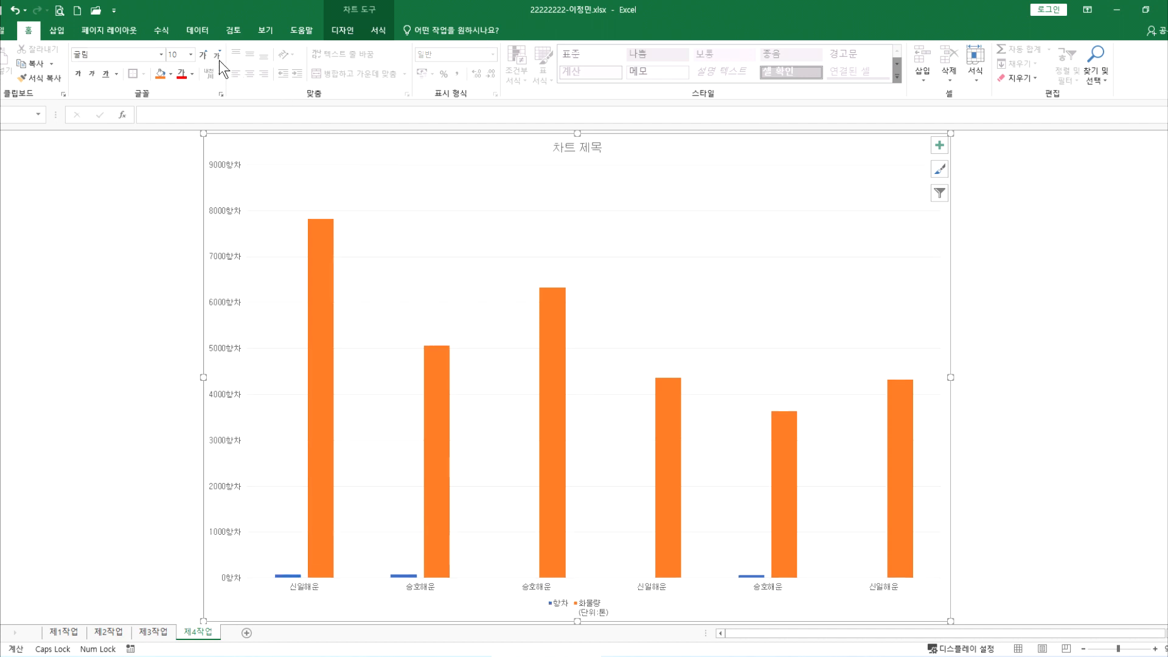
{"action": "left_click", "coordinate": [203, 54]}
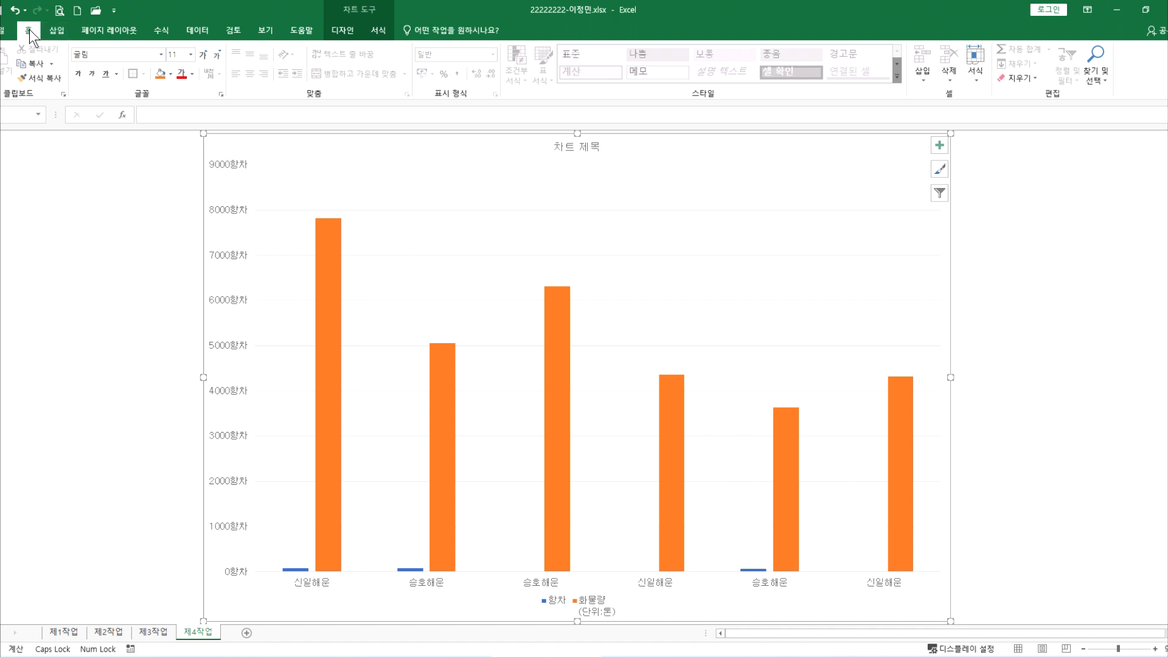
Step: Fill the chart area with the 파랑 박엽지 texture
{"action": "left_click", "coordinate": [170, 74]}
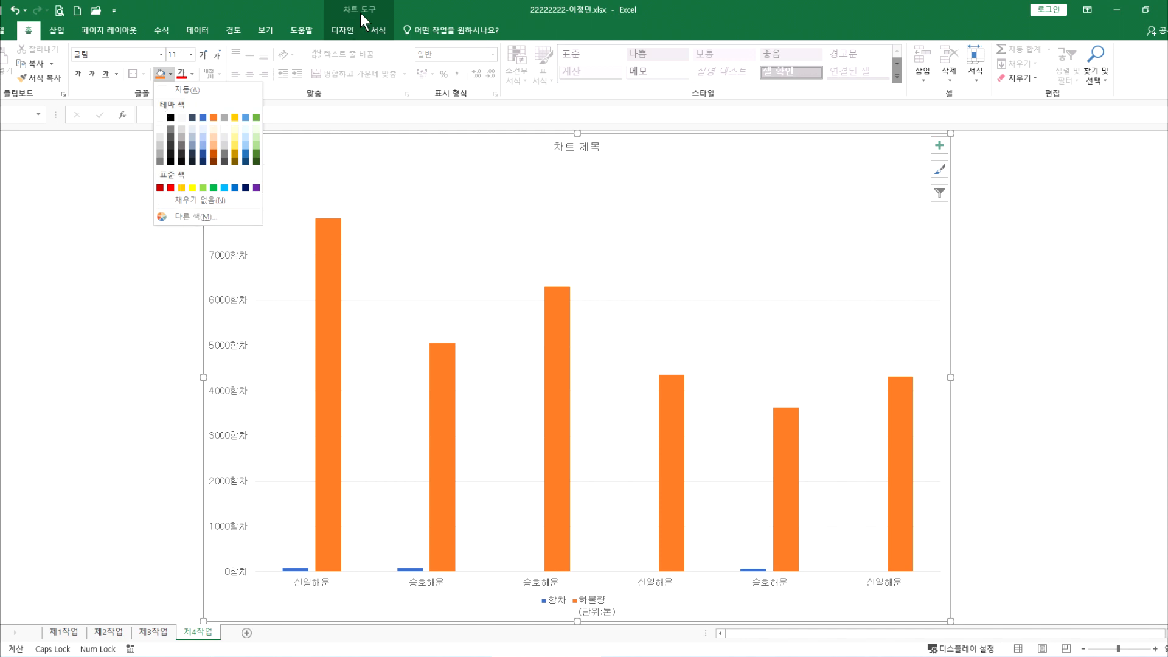
{"action": "left_click", "coordinate": [339, 29]}
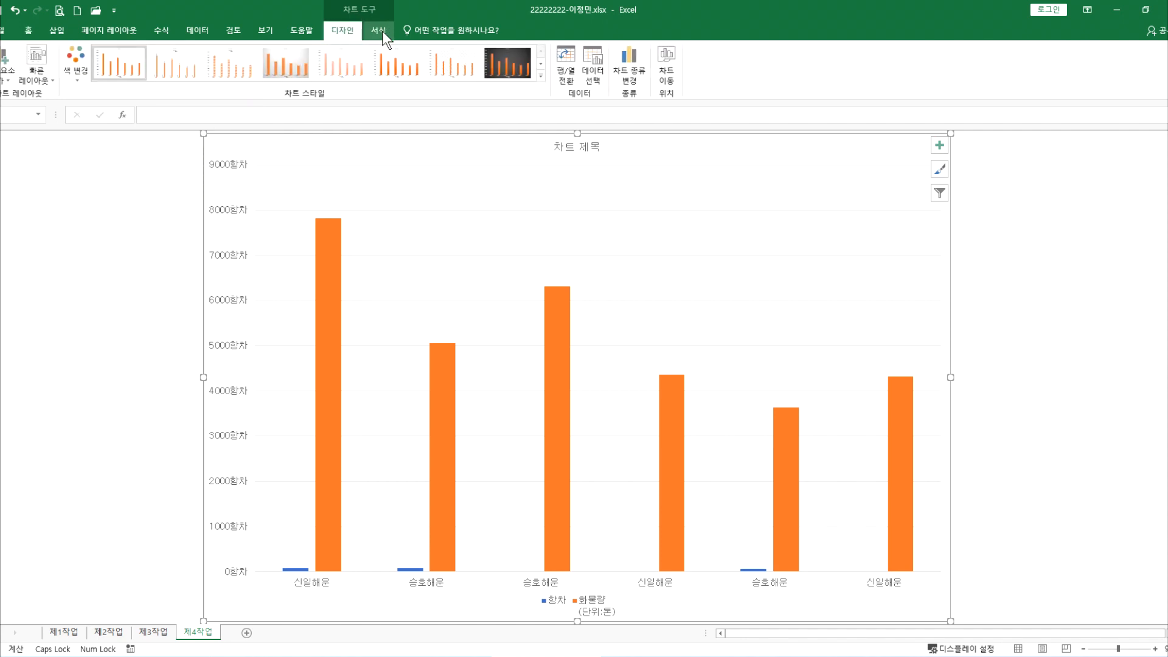
{"action": "left_click", "coordinate": [374, 34]}
{"action": "left_click", "coordinate": [344, 35]}
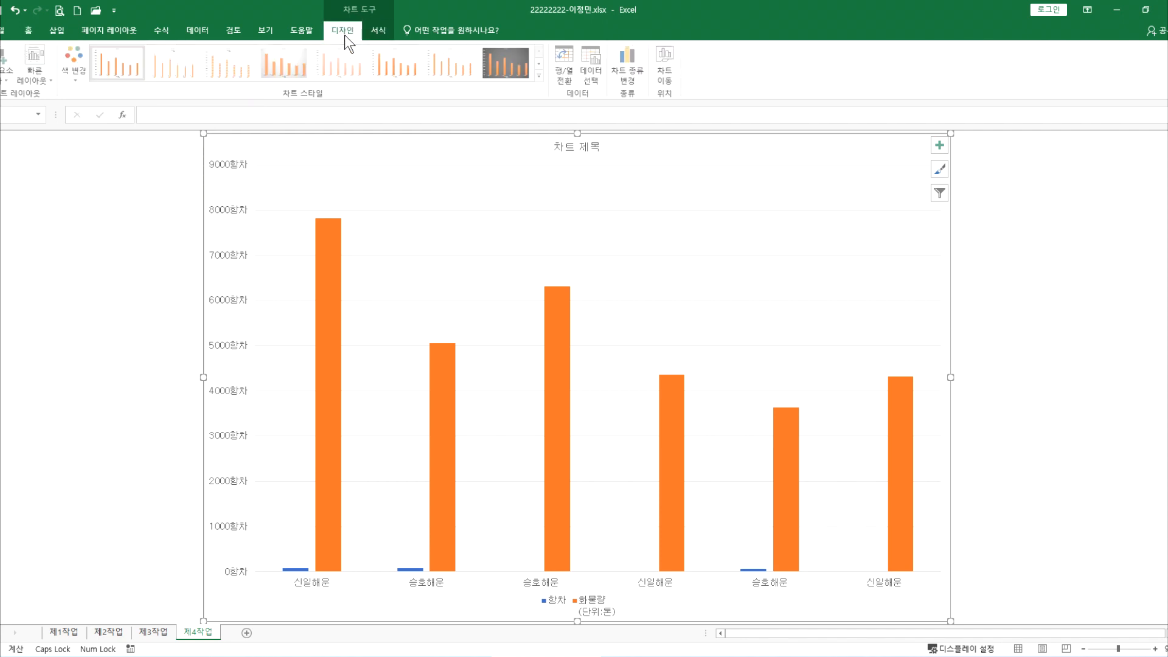
{"action": "left_click", "coordinate": [377, 34]}
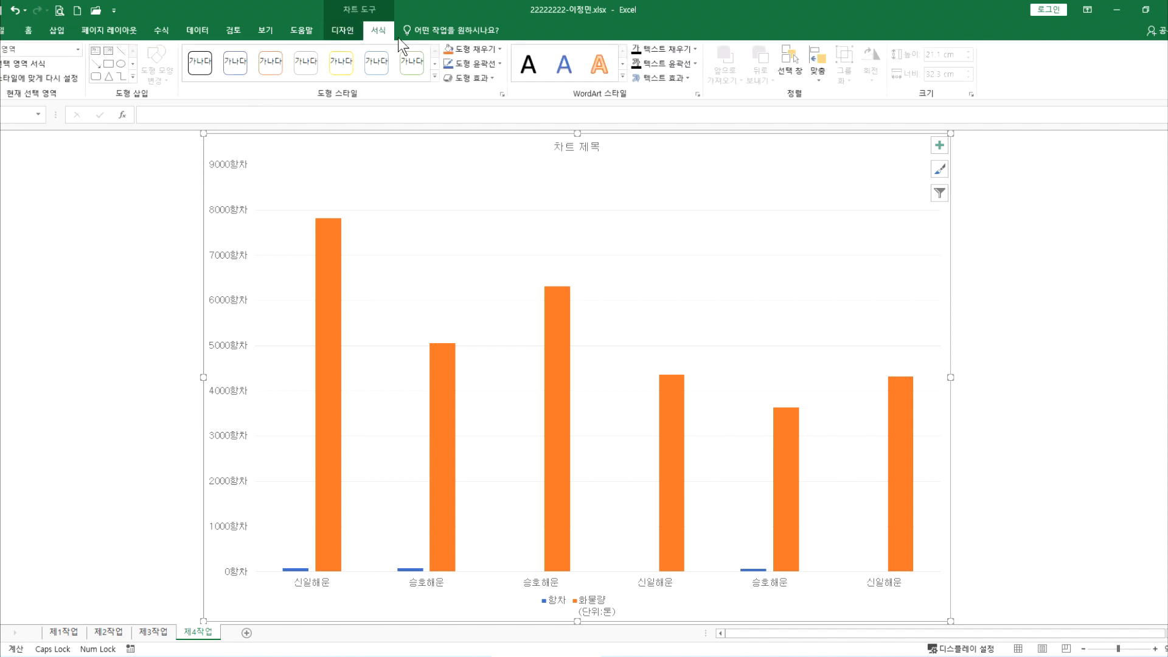
{"action": "left_click", "coordinate": [499, 49]}
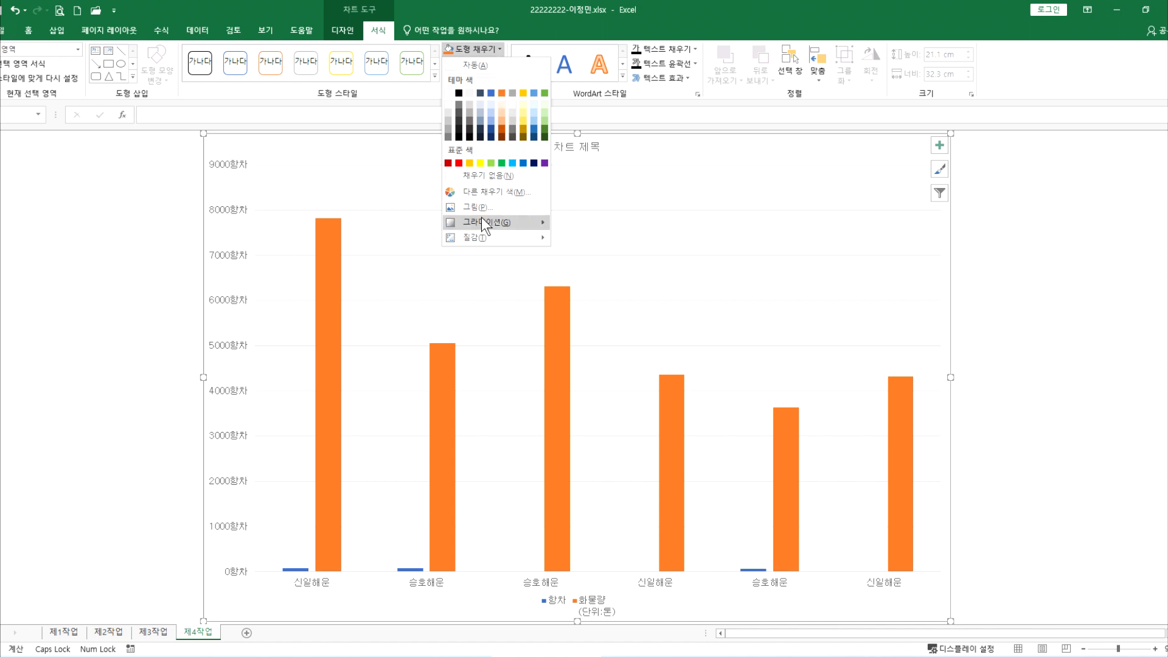
{"action": "mouse_move", "coordinate": [484, 235]}
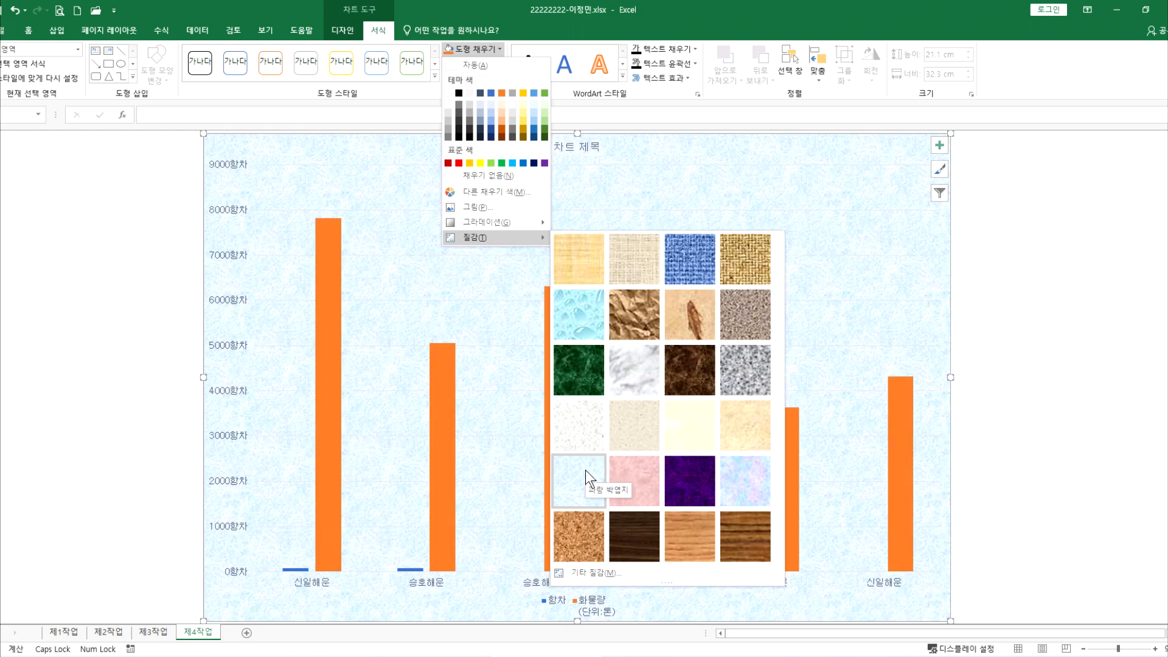
{"action": "left_click", "coordinate": [585, 470]}
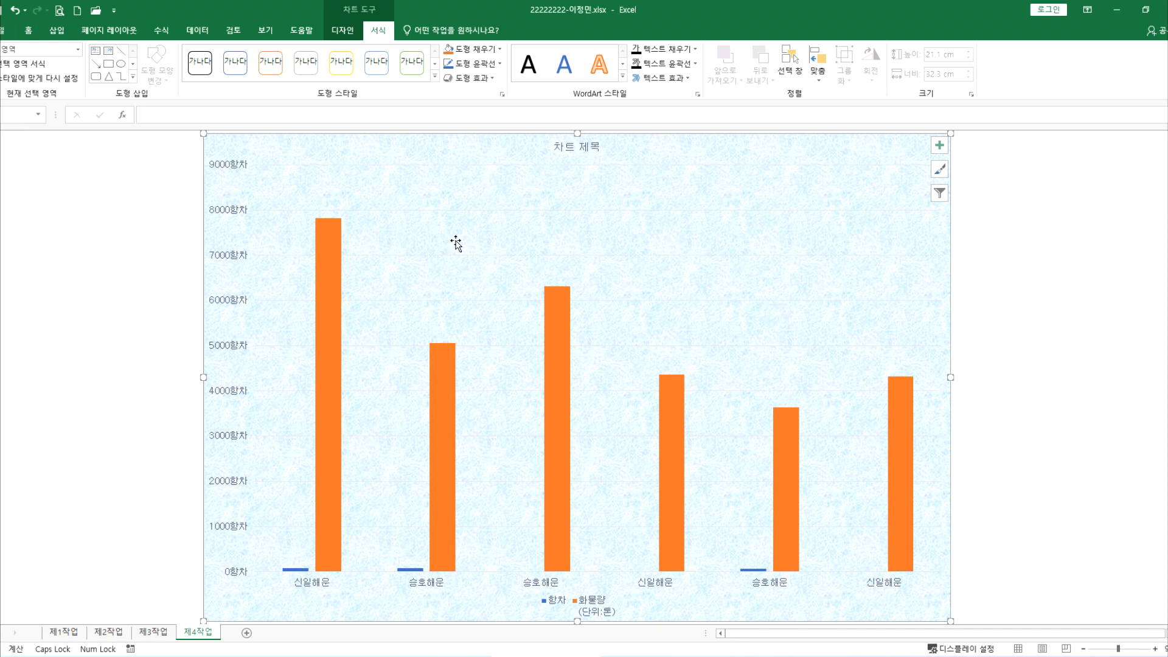
Step: Fill the chart's plot area (그림 영역) with white (흰색, 배경1)
{"action": "left_click", "coordinate": [599, 246]}
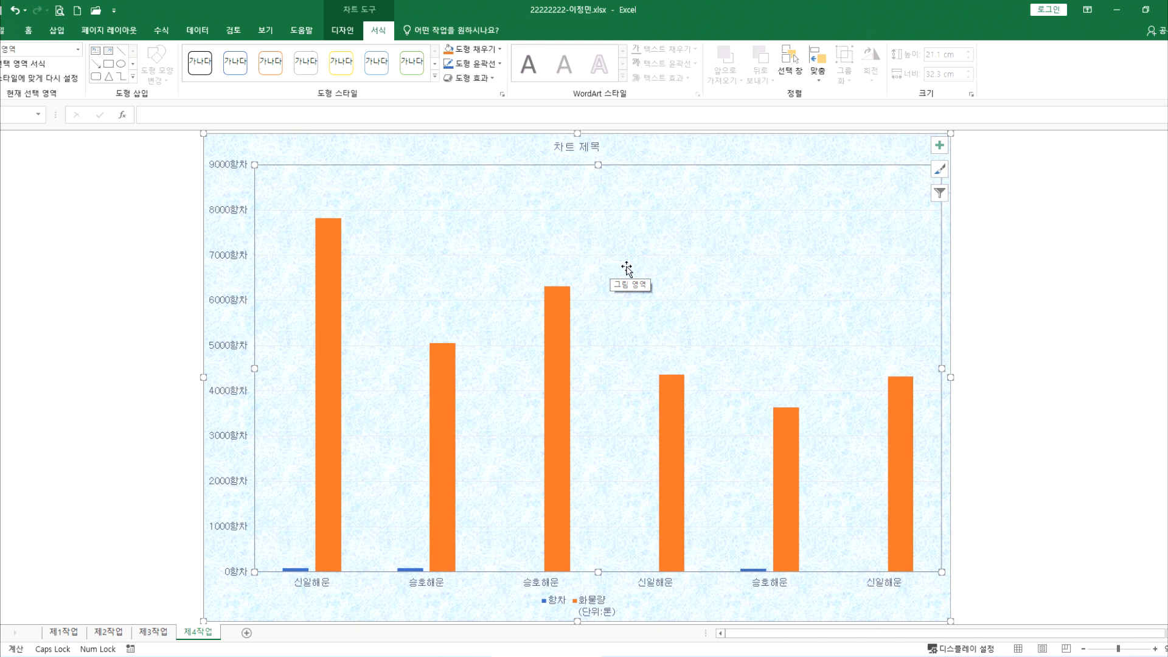
{"action": "left_click", "coordinate": [500, 50]}
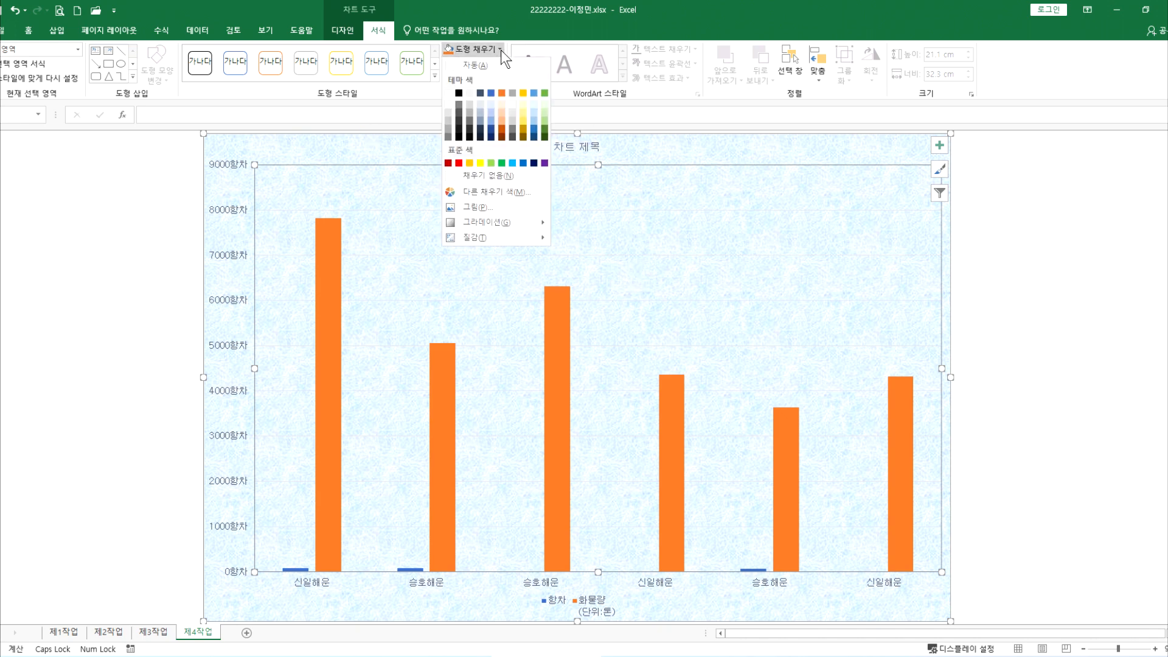
{"action": "left_click", "coordinate": [449, 93]}
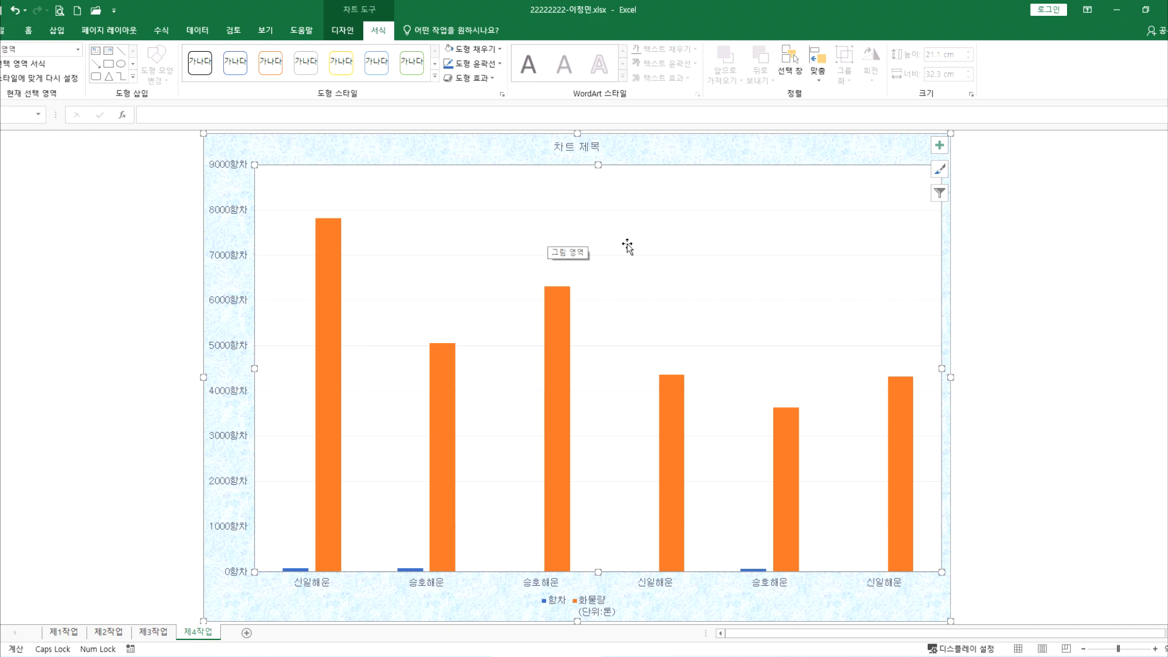
Step: Set the chart title's font size to 20 pt and make it bold
{"action": "left_click", "coordinate": [578, 149]}
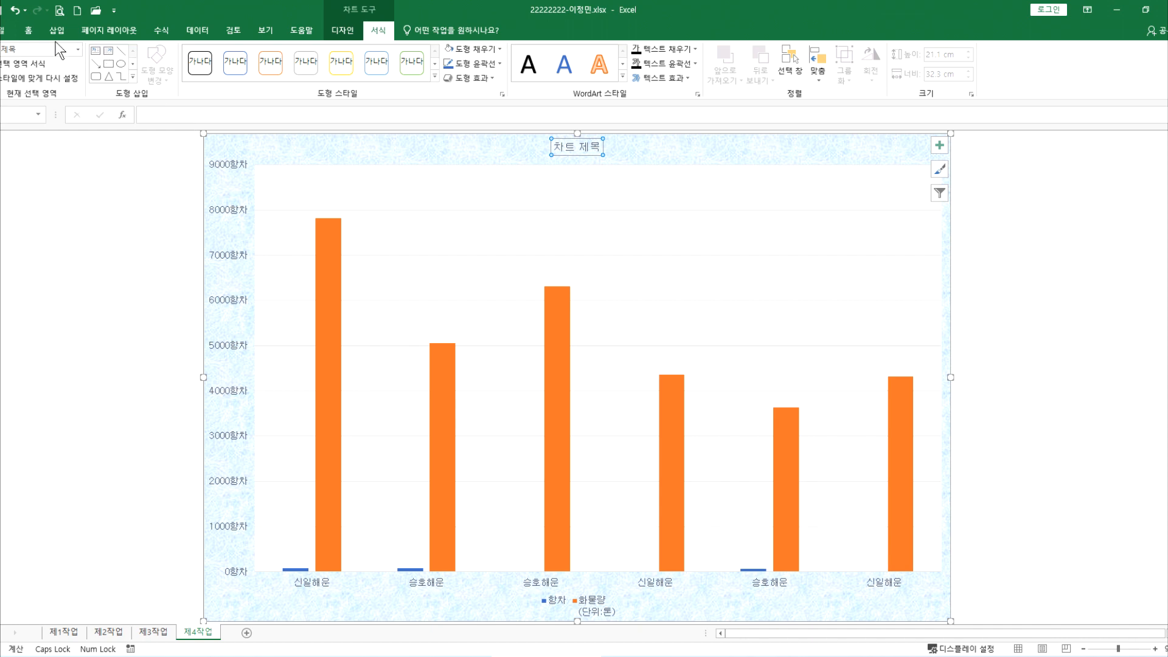
{"action": "left_click", "coordinate": [31, 35]}
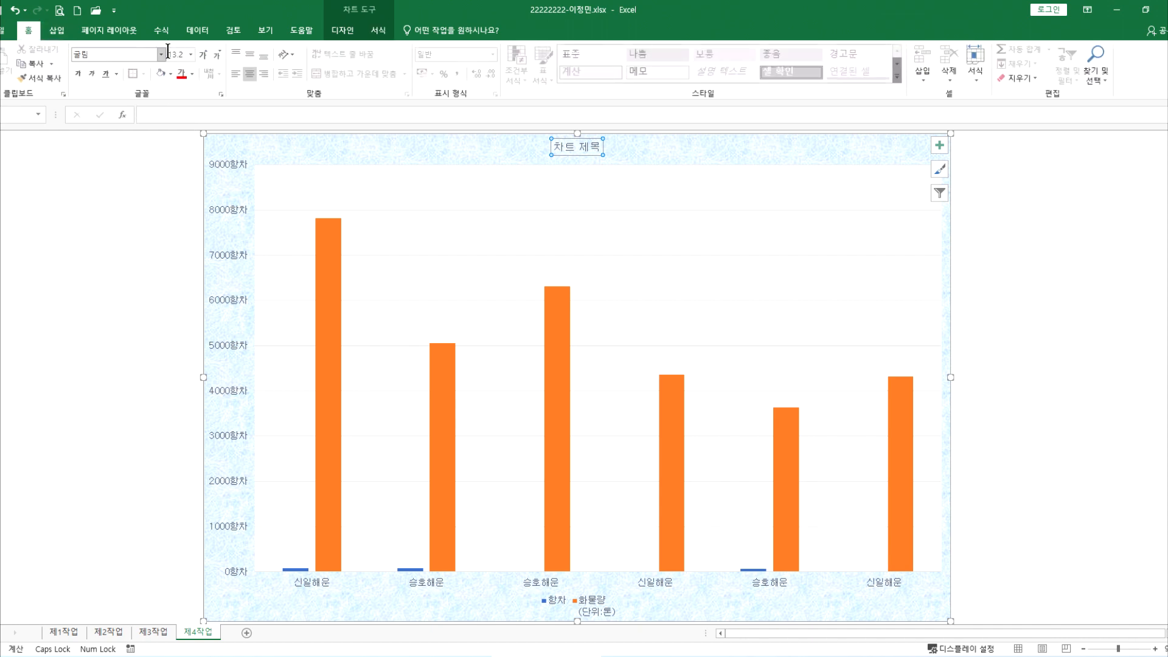
{"action": "left_click", "coordinate": [202, 54]}
{"action": "left_click", "coordinate": [203, 54]}
{"action": "left_click", "coordinate": [202, 54]}
{"action": "left_click", "coordinate": [203, 54]}
{"action": "left_click", "coordinate": [203, 54]}
{"action": "left_click", "coordinate": [203, 54]}
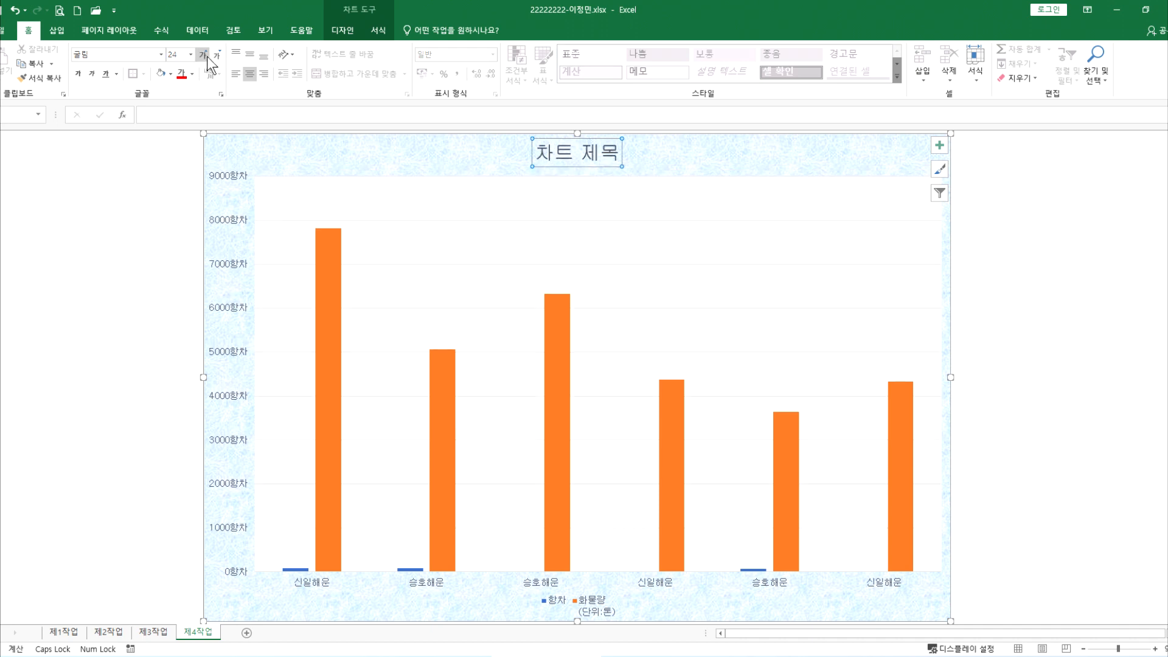
{"action": "left_click", "coordinate": [215, 56]}
{"action": "left_click", "coordinate": [214, 55]}
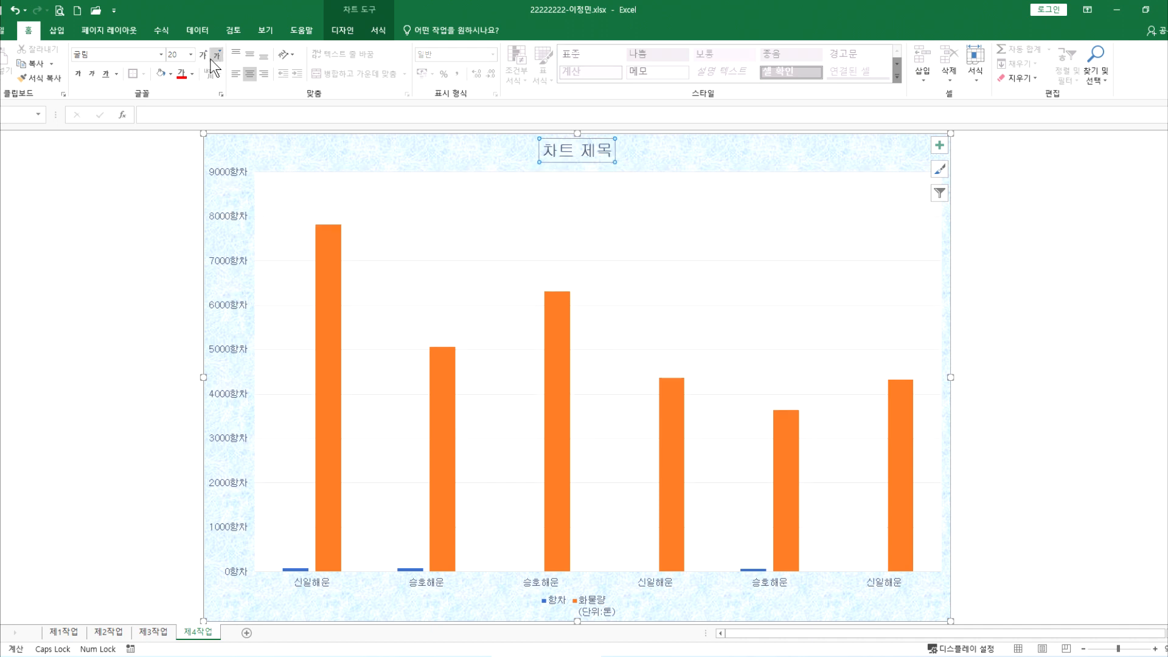
{"action": "left_click", "coordinate": [73, 75]}
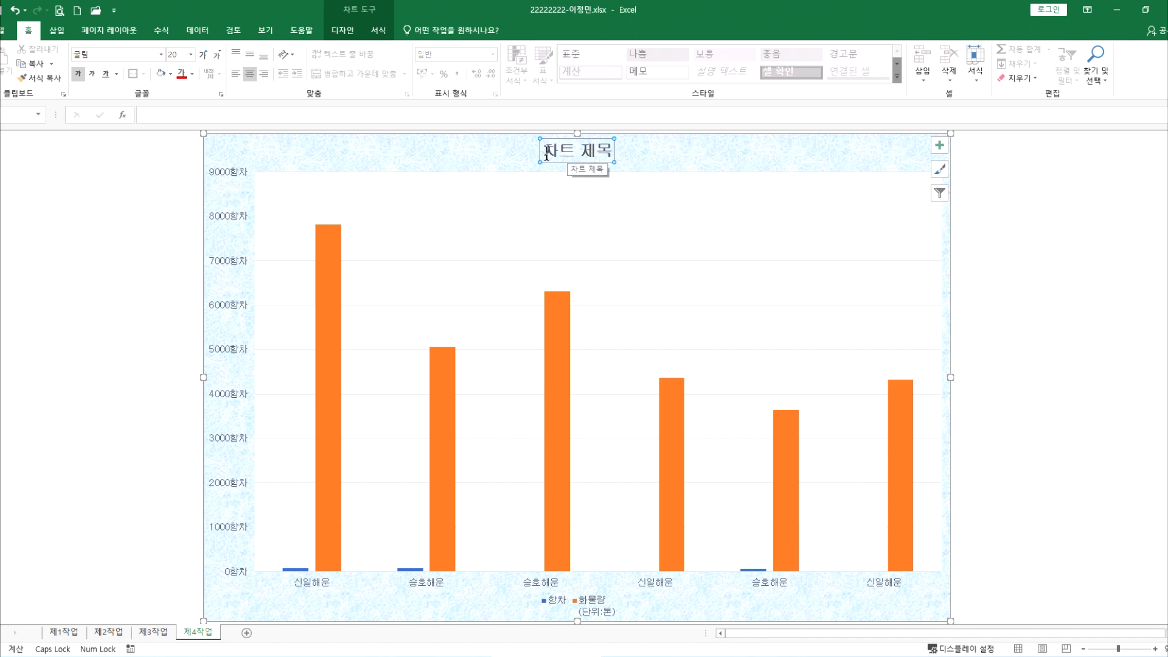
Step: Give the chart title a white (흰색, 배경1) fill and a black outline
{"action": "left_click", "coordinate": [352, 31]}
{"action": "left_click", "coordinate": [378, 31]}
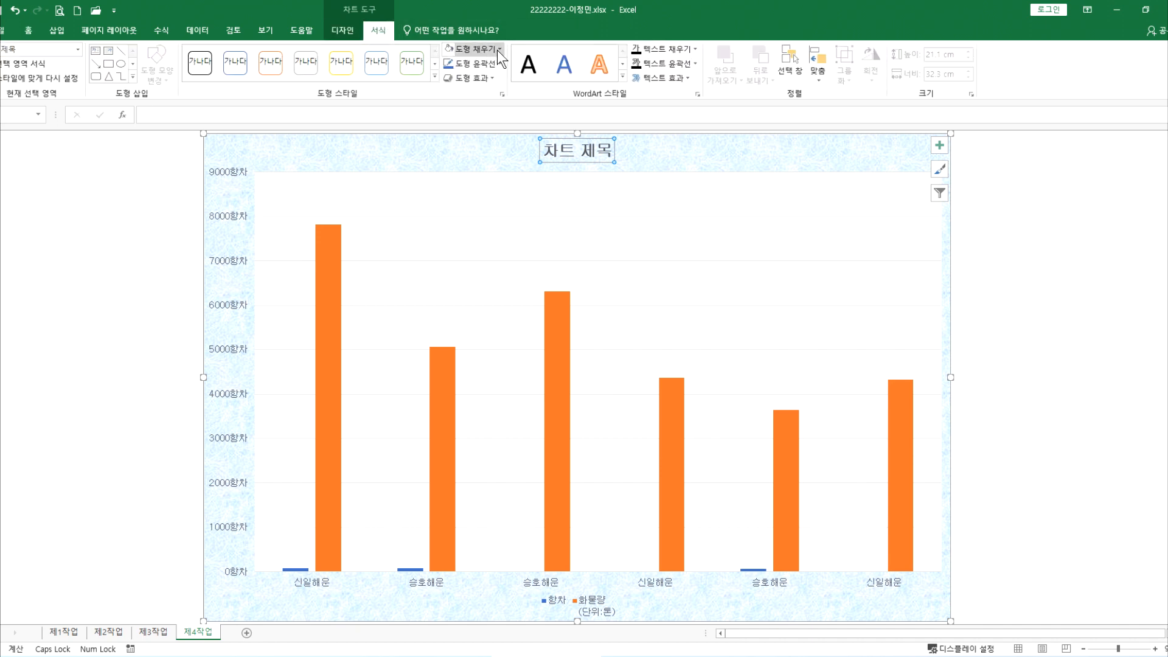
{"action": "left_click", "coordinate": [499, 49]}
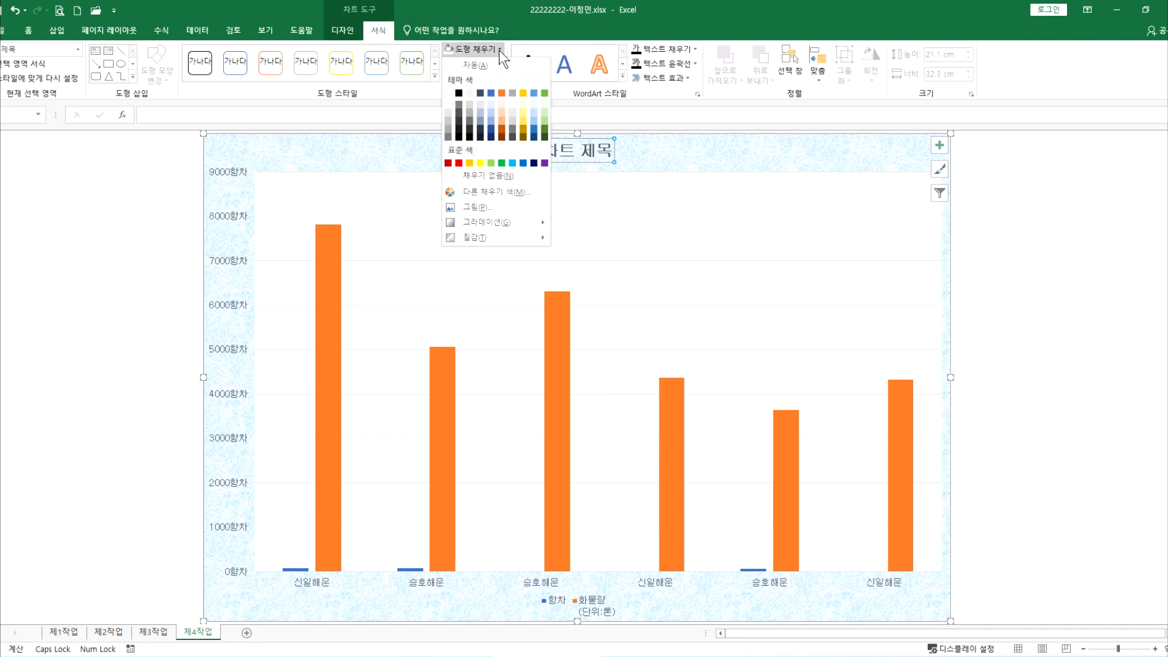
{"action": "left_click", "coordinate": [448, 93]}
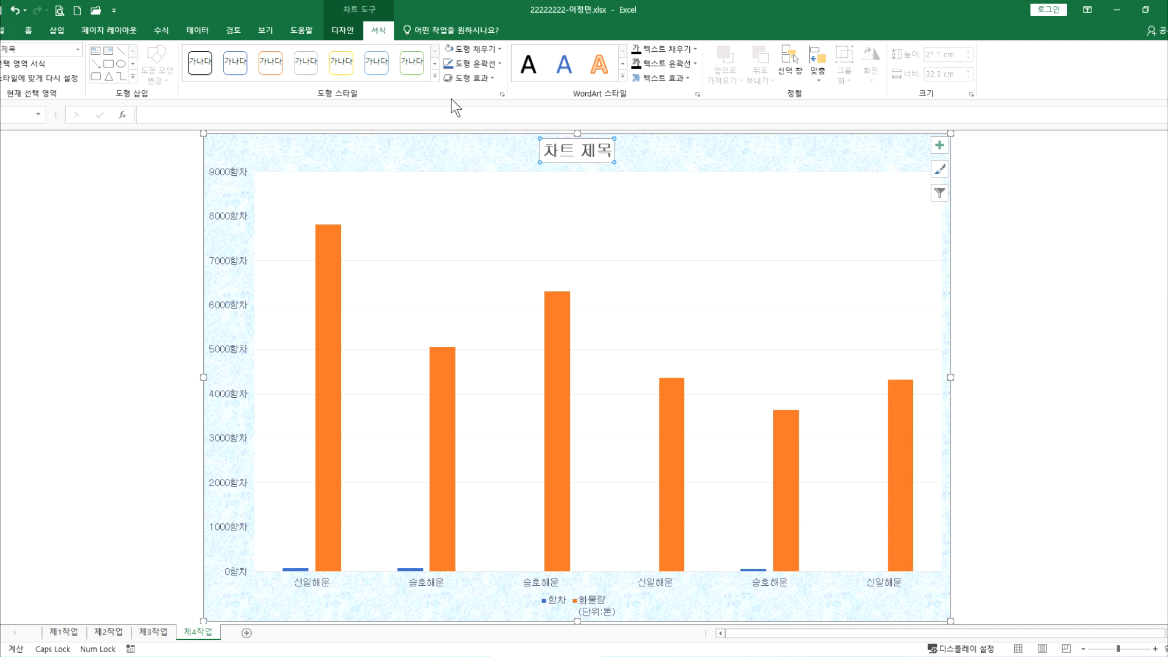
{"action": "left_click", "coordinate": [498, 64]}
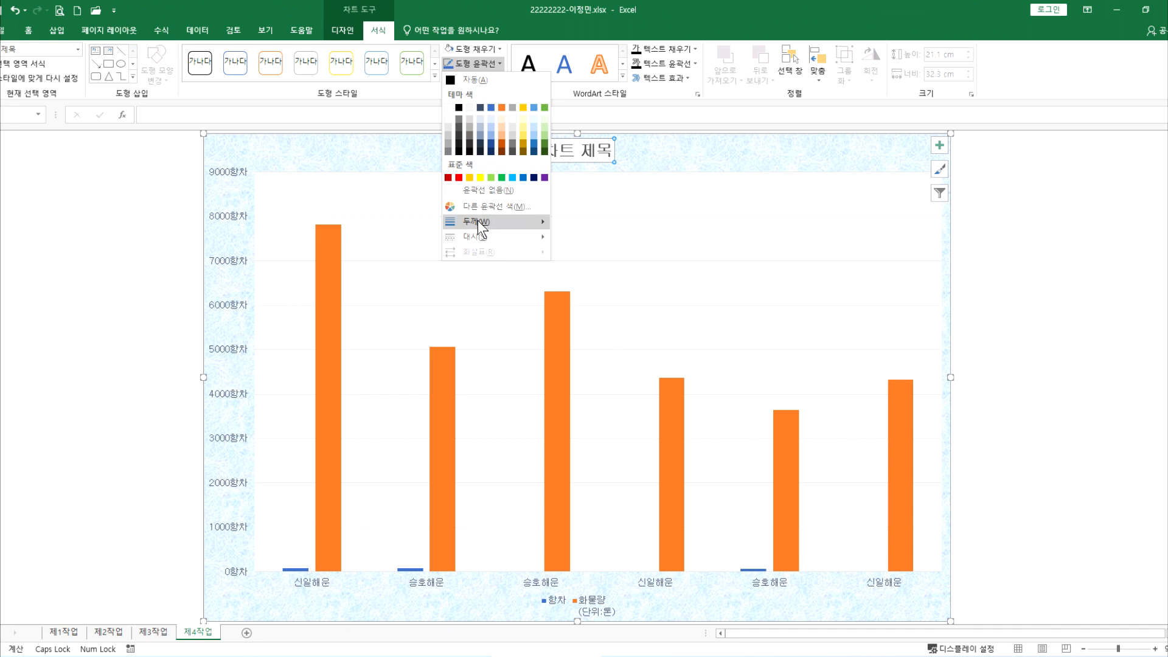
{"action": "left_click", "coordinate": [458, 106]}
{"action": "left_click", "coordinate": [646, 159]}
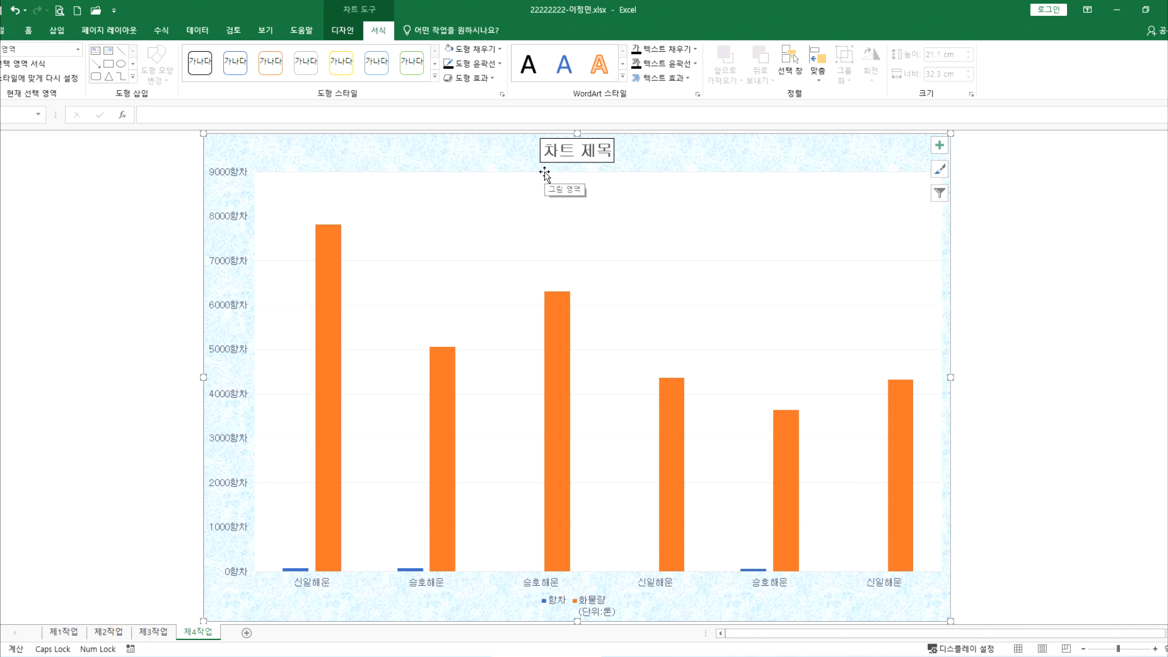
Step: Replace the chart title text with "신일해운 및 승호해운 모래수송선 실적"
{"action": "left_click", "coordinate": [558, 154]}
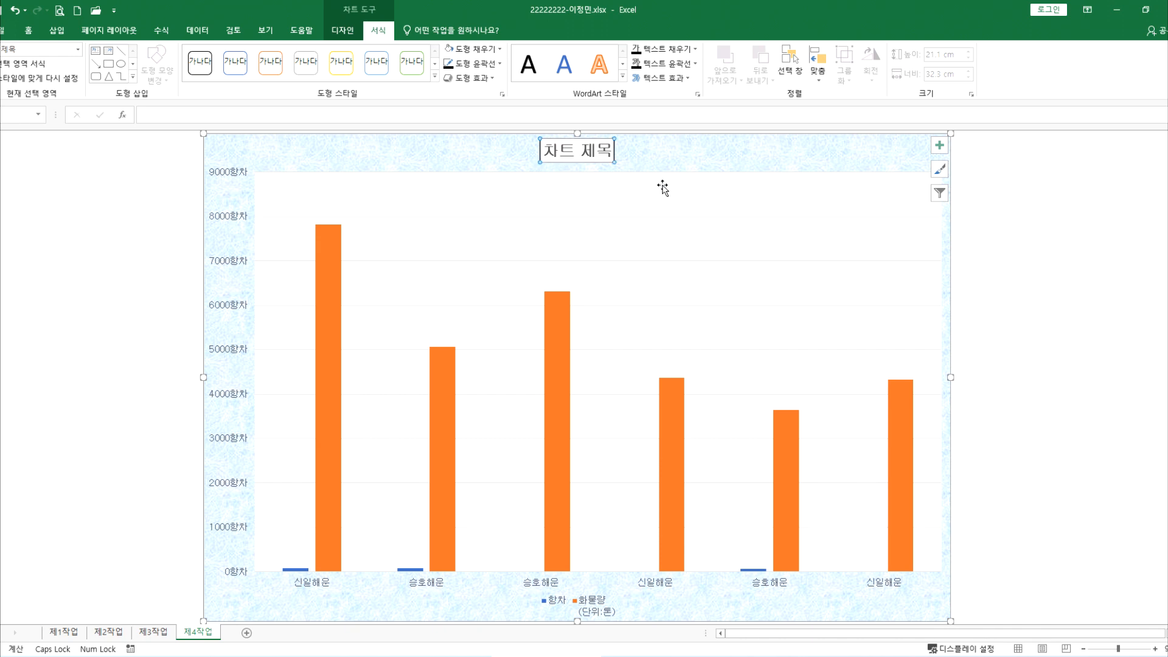
{"action": "type", "text": "신"}
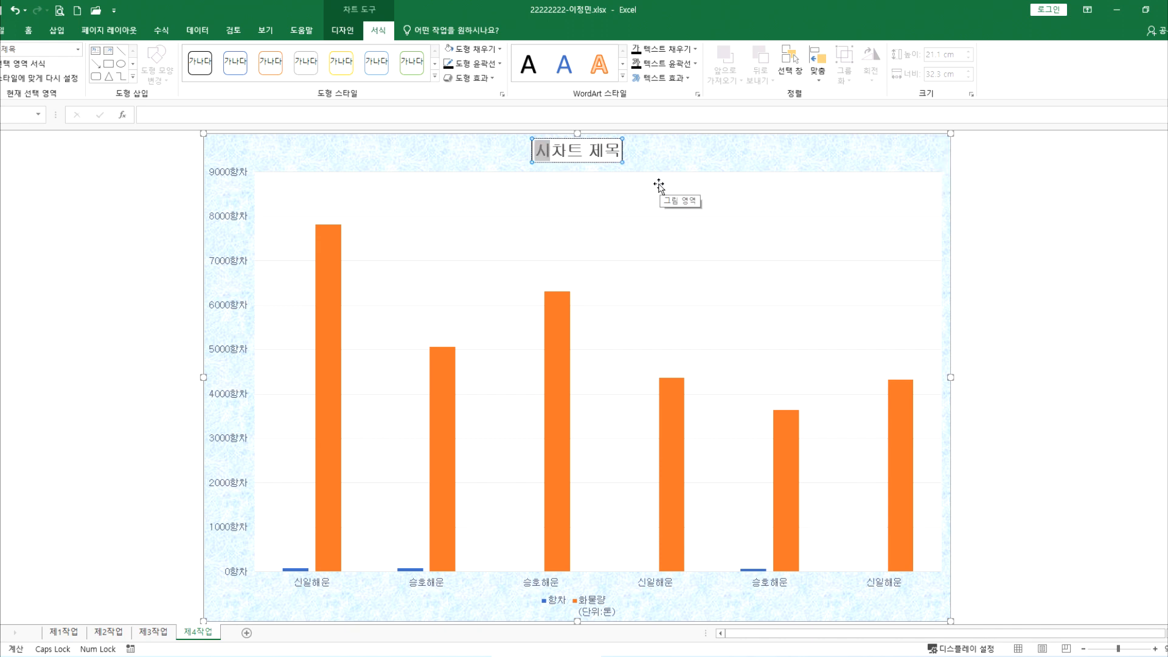
{"action": "type", "text": "일해운 미"}
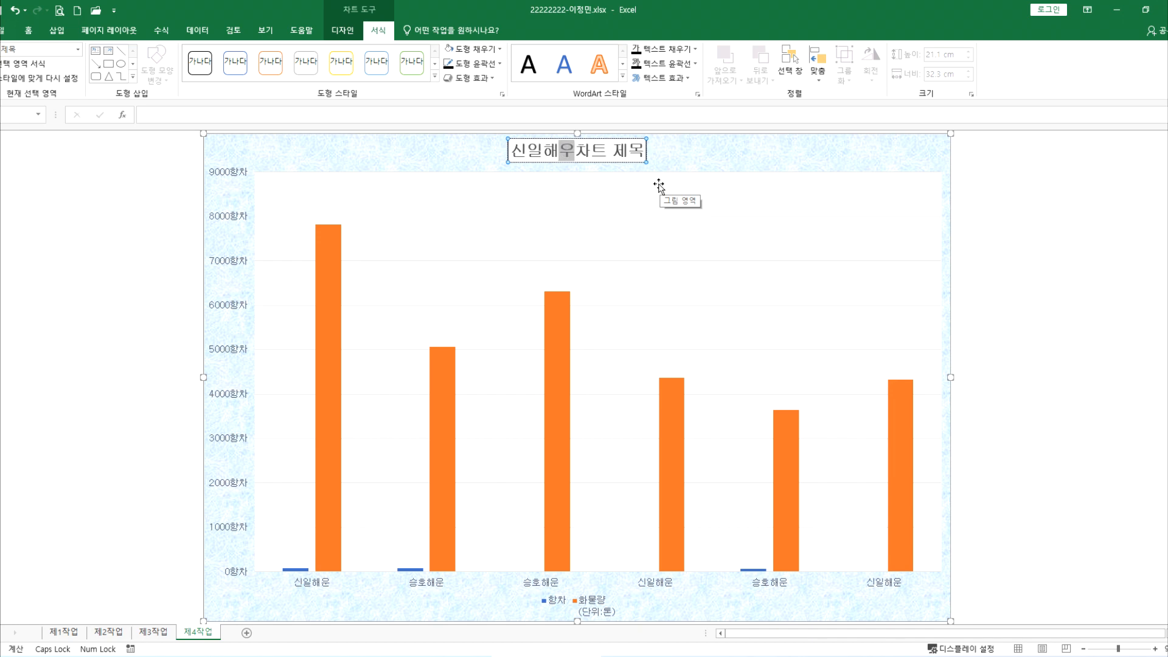
{"action": "type", "text": "및 승호해"}
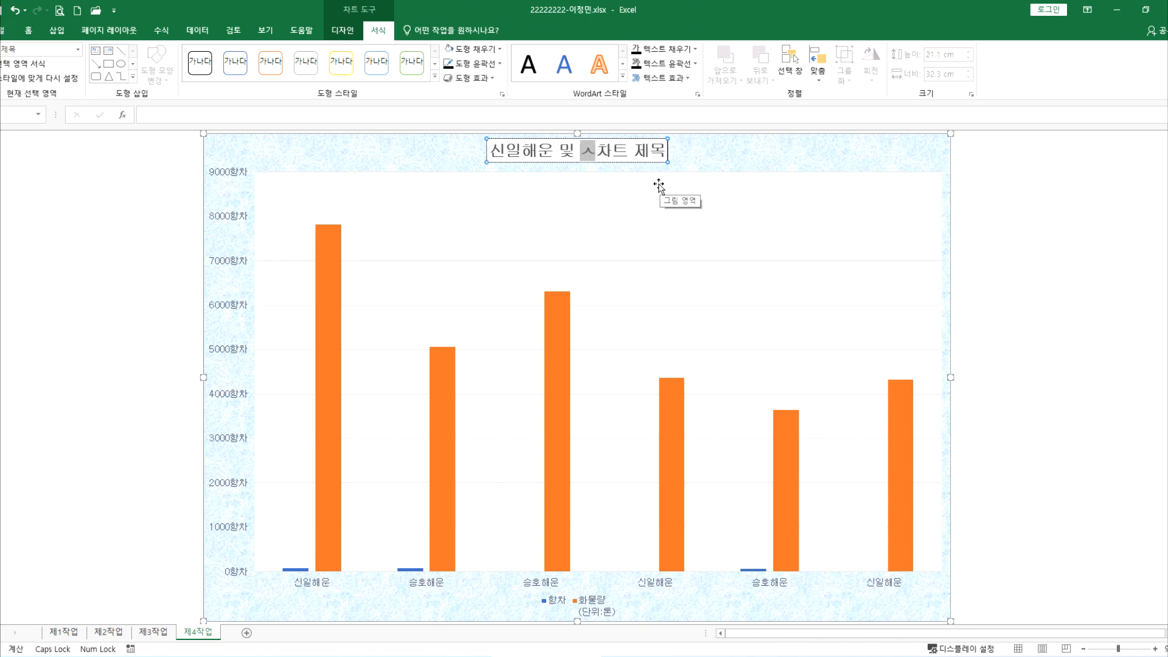
{"action": "type", "text": "운 "}
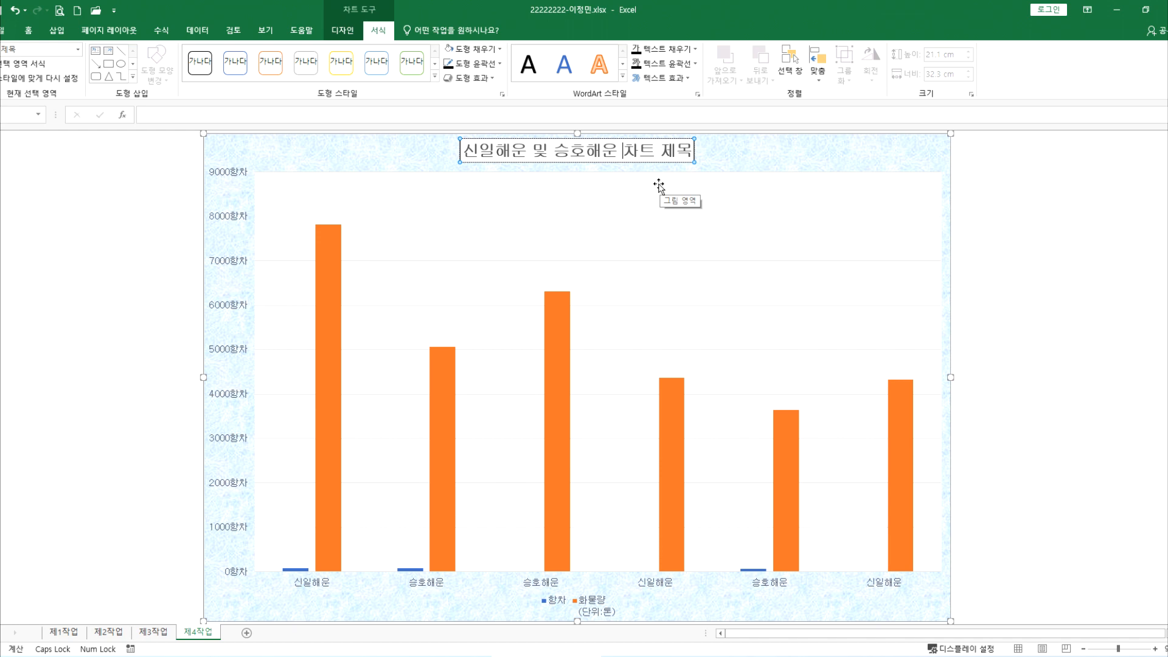
{"action": "type", "text": "모래수"}
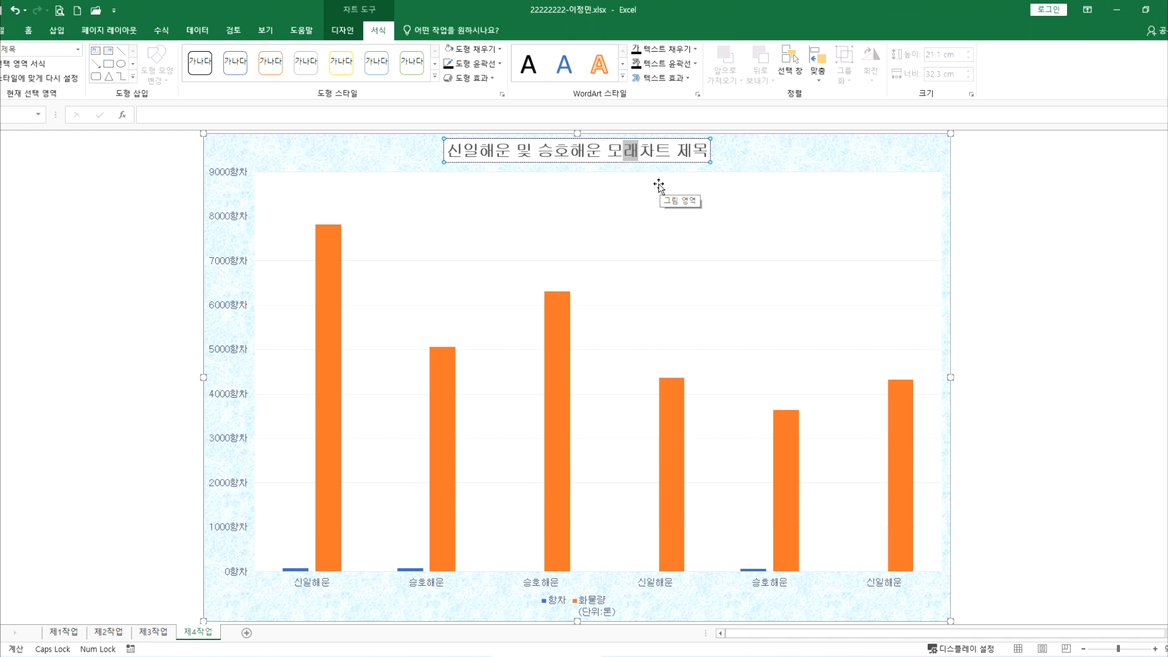
{"action": "type", "text": "송선 실적"}
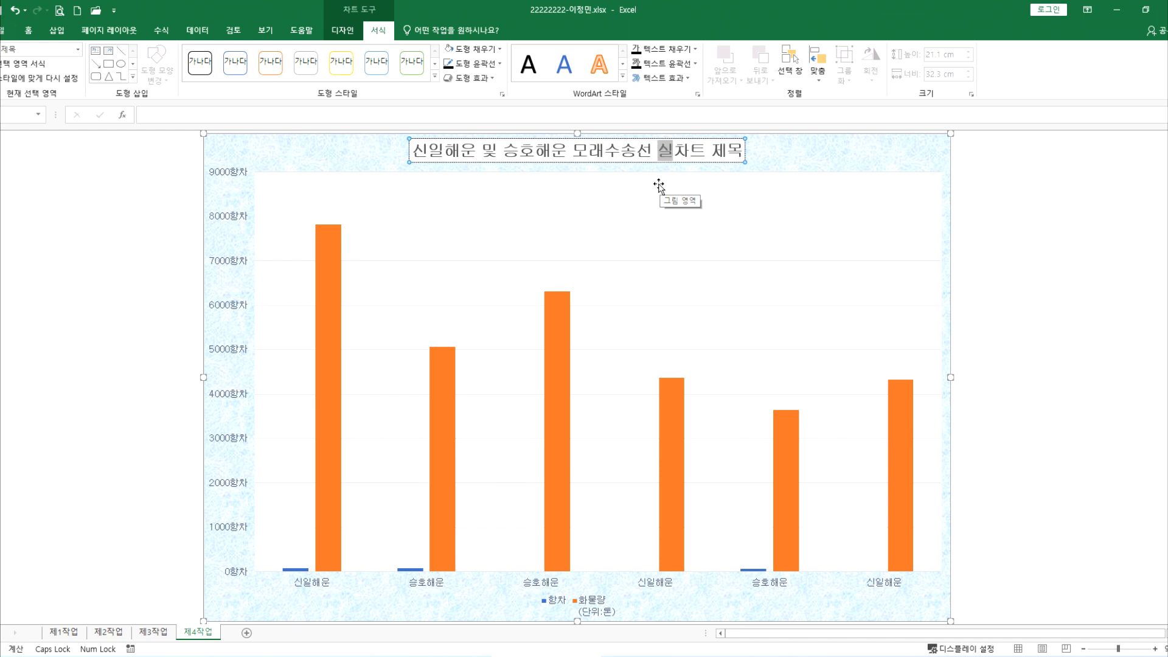
{"action": "key", "text": "Delete"}
{"action": "key", "text": "Delete"}
{"action": "key", "text": "Delete"}
{"action": "key", "text": "Delete"}
{"action": "key", "text": "Delete"}
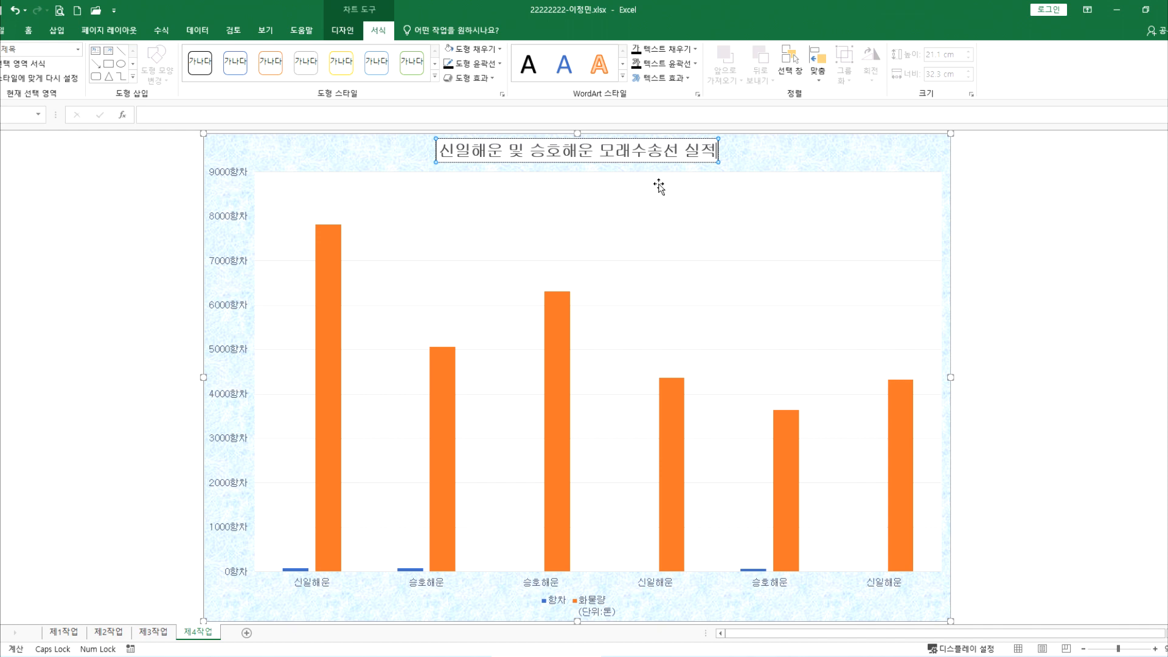
{"action": "scroll", "coordinate": [582, 381], "scroll_direction": "down", "scroll_amount": 2}
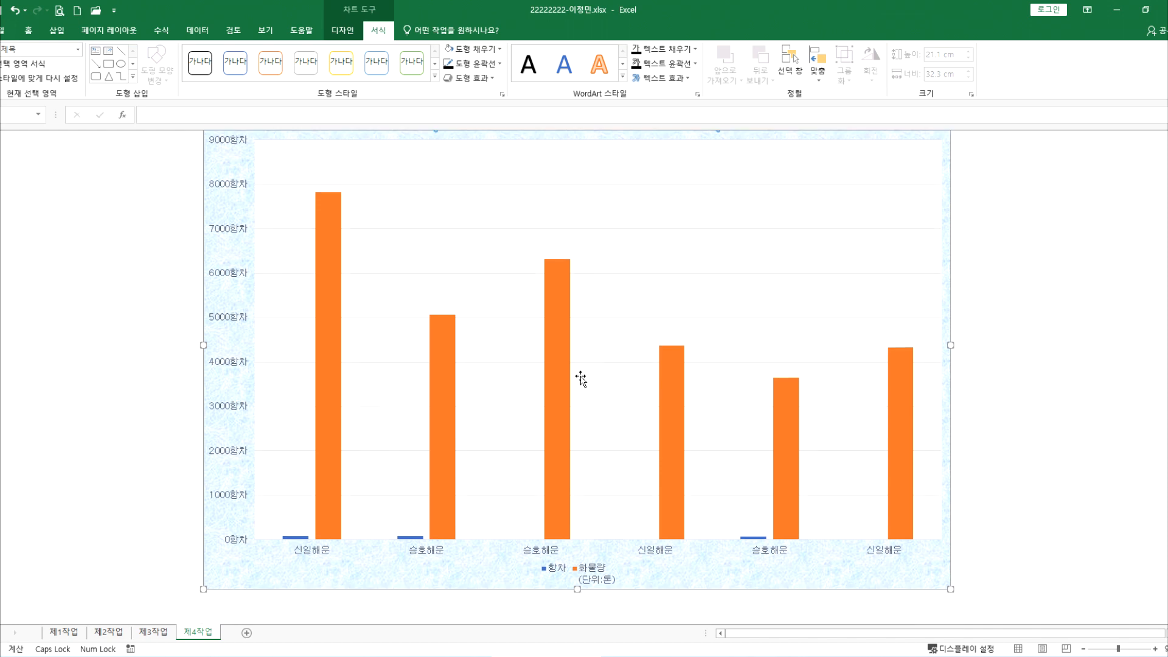
{"action": "scroll", "coordinate": [480, 420], "scroll_direction": "up", "scroll_amount": 3}
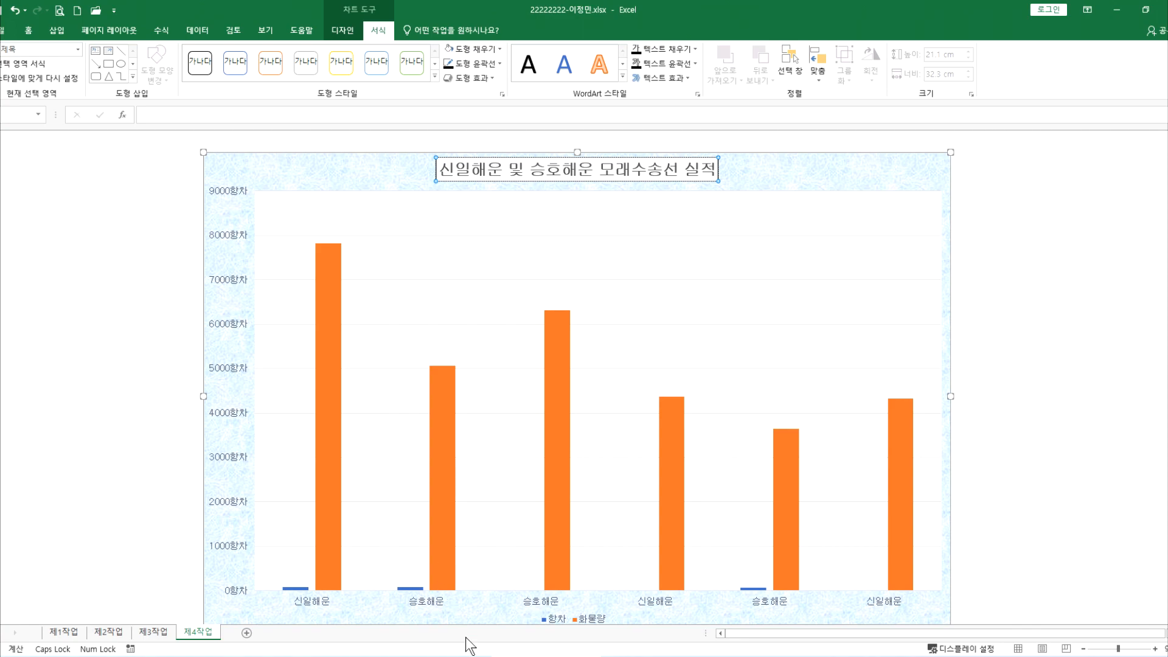
Step: Switch to Notepad to read condition 7 (서식) for the 항차 series, and return to the Excel chart
{"action": "left_click", "coordinate": [459, 656]}
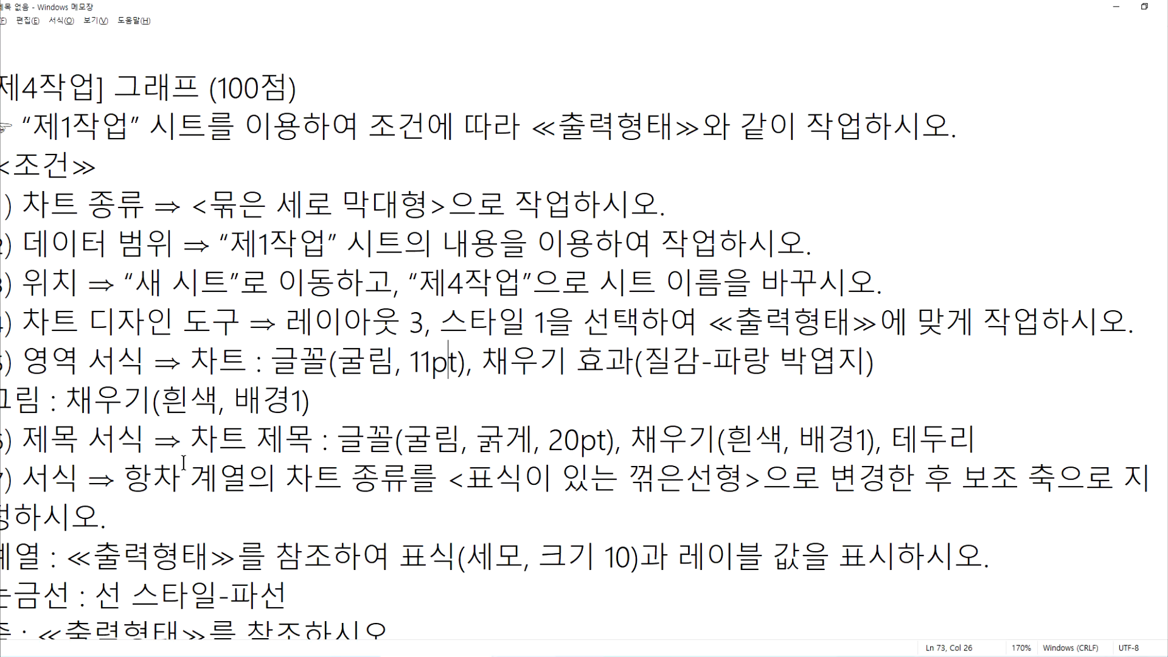
{"action": "left_click_drag", "start_coordinate": [1034, 440], "coordinate": [68, 246]}
{"action": "scroll", "coordinate": [61, 486], "scroll_direction": "down", "scroll_amount": 2}
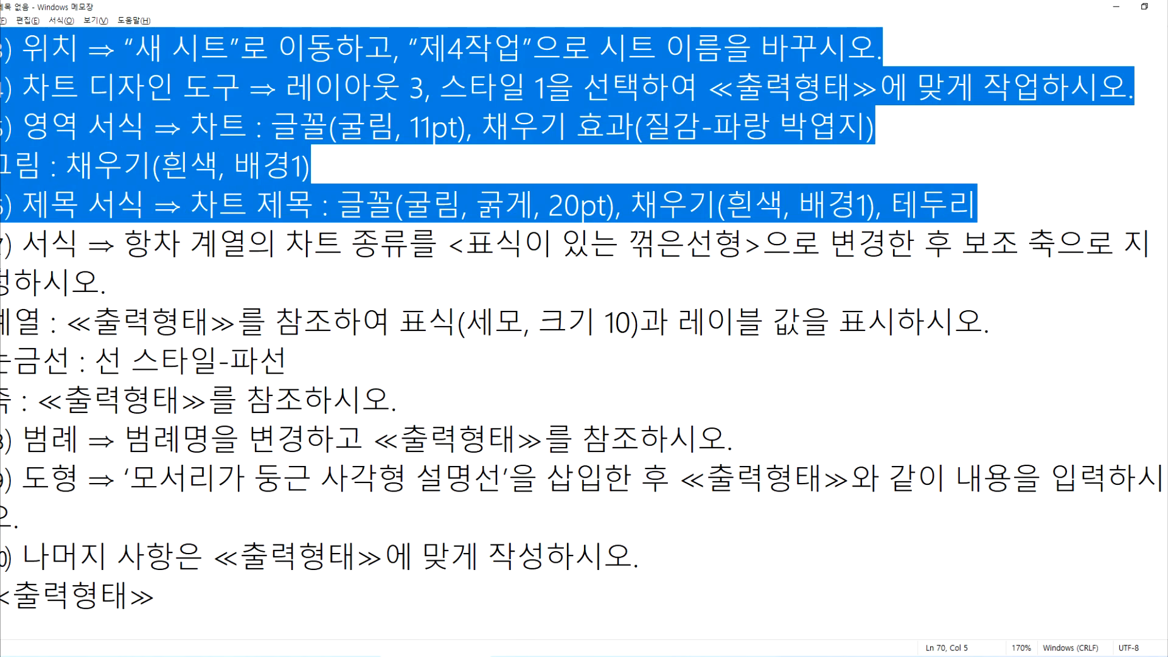
{"action": "left_click_drag", "start_coordinate": [2, 244], "coordinate": [137, 286]}
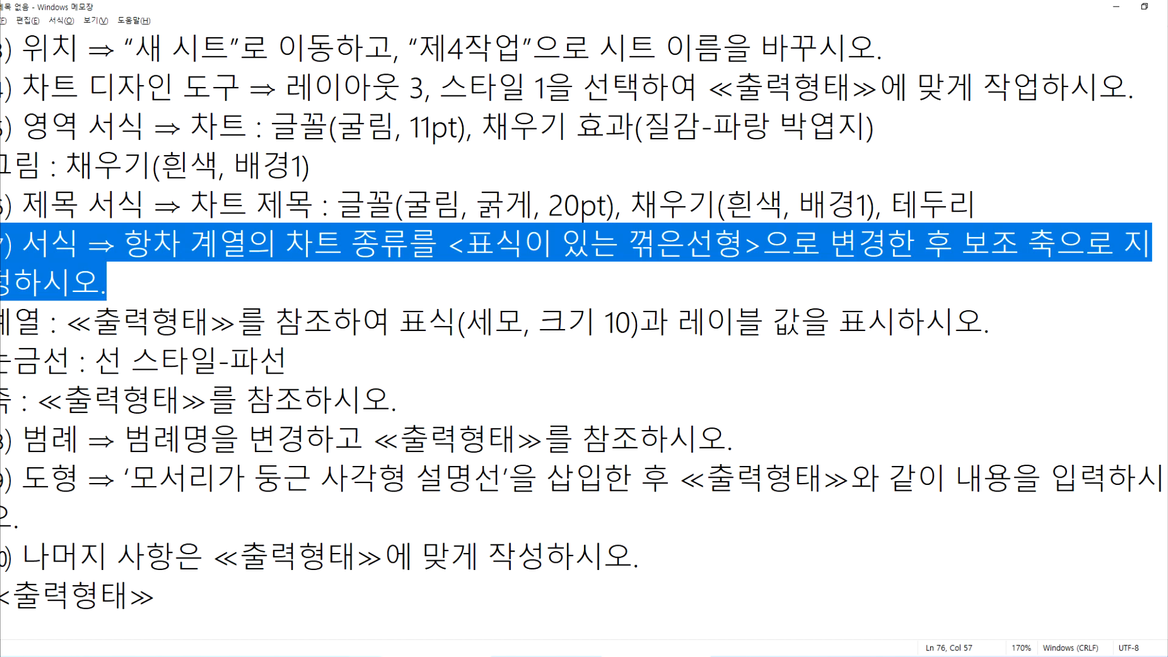
{"action": "key", "text": "alt+Tab"}
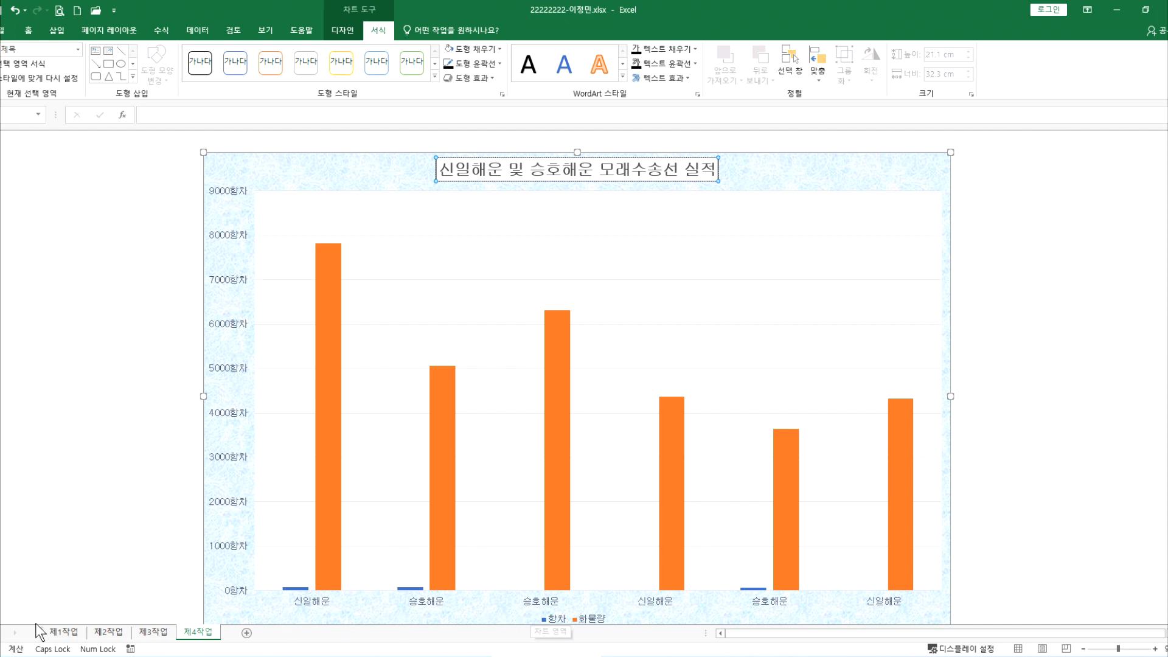
Step: Compare the 항차 and 화물량 values in the 제1작업 sheet, and inspect the 항차 columns in the 제4작업 chart
{"action": "left_click", "coordinate": [59, 633]}
{"action": "left_click_drag", "start_coordinate": [543, 196], "coordinate": [538, 392]}
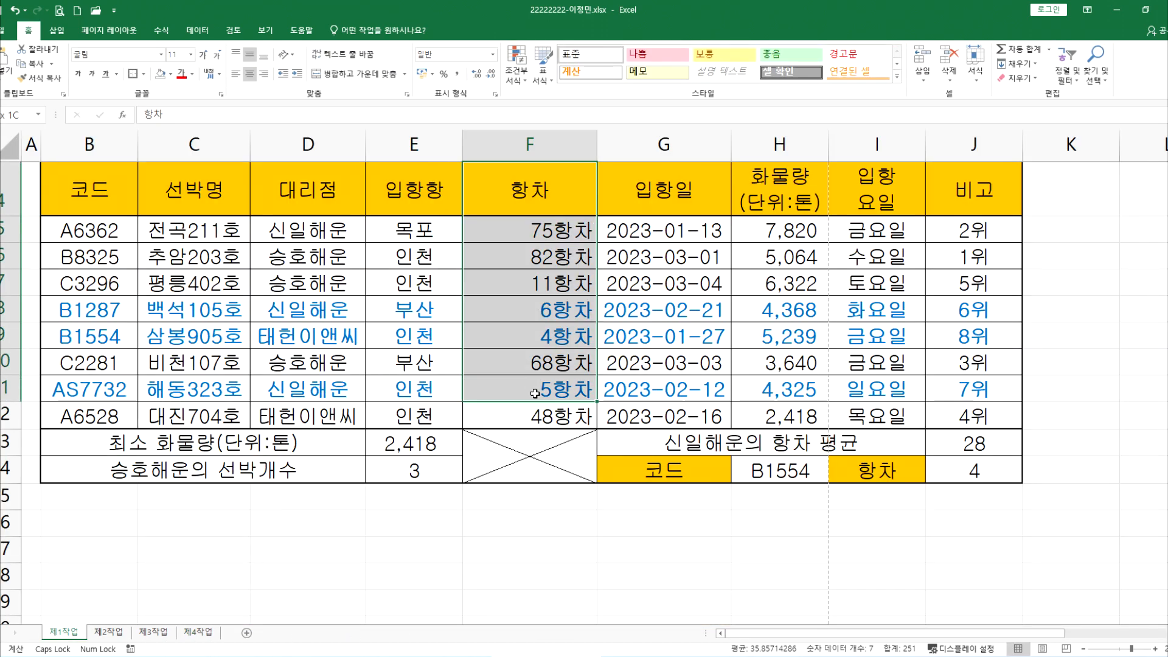
{"action": "left_click_drag", "start_coordinate": [801, 201], "coordinate": [782, 414]}
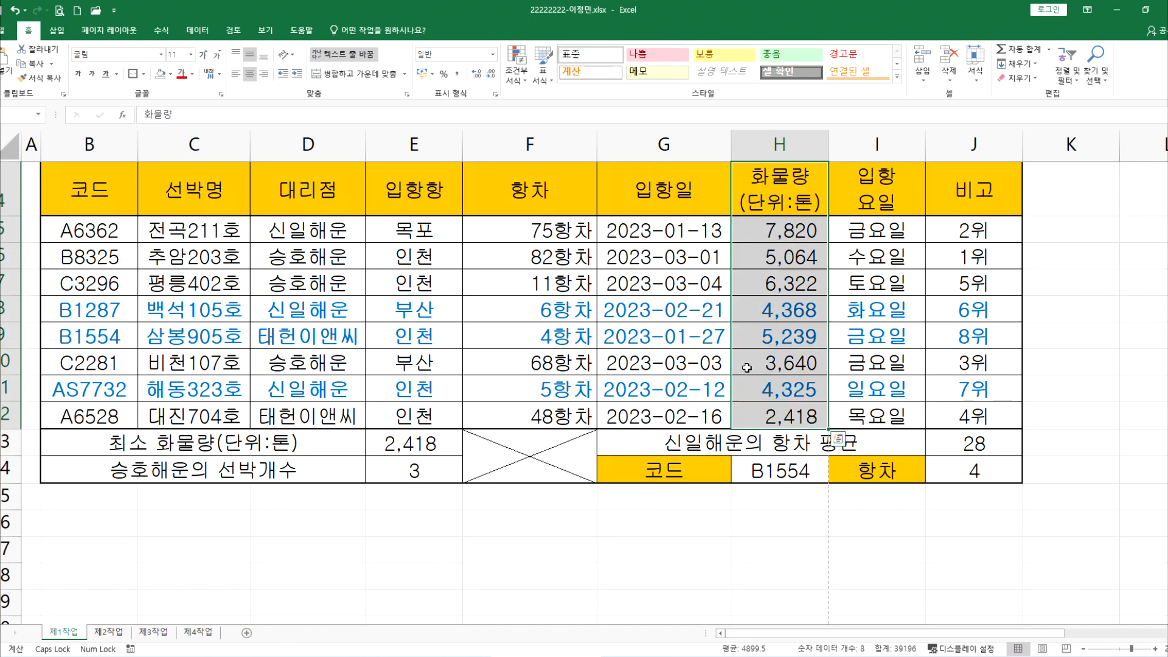
{"action": "left_click", "coordinate": [517, 224]}
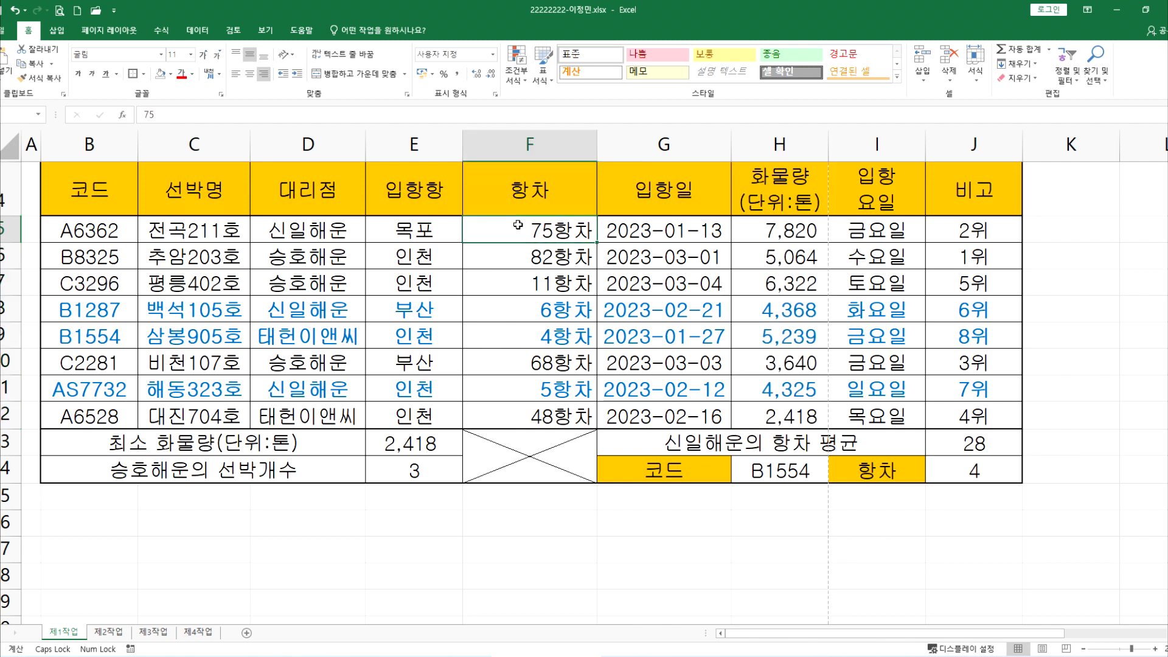
{"action": "left_click", "coordinate": [537, 255]}
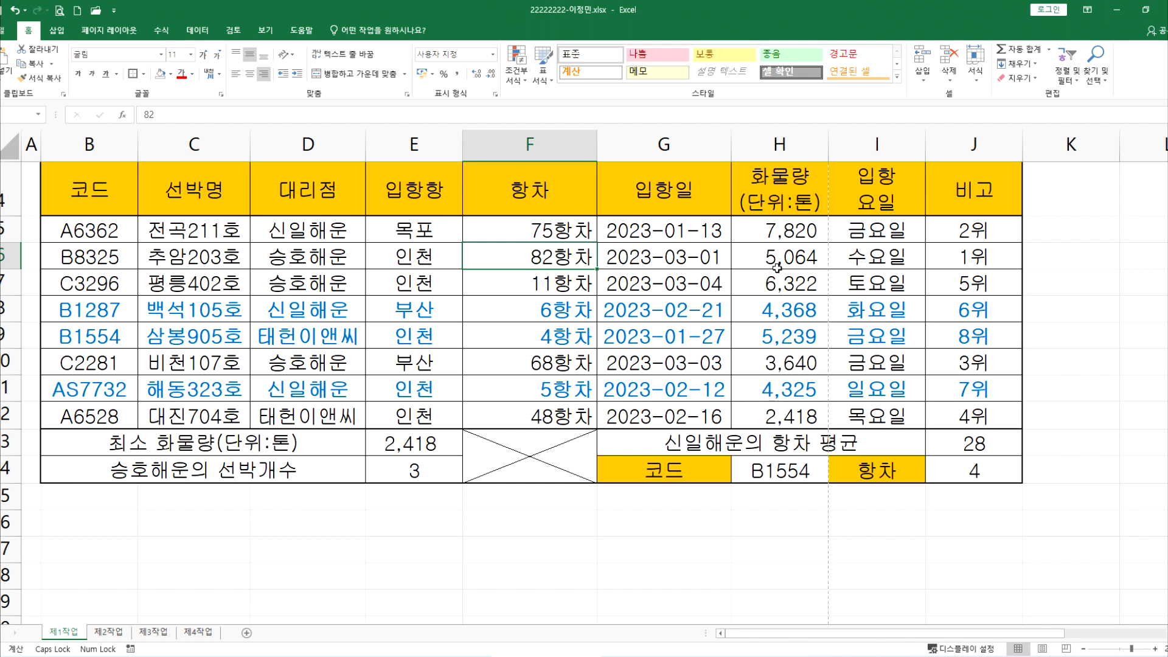
{"action": "left_click", "coordinate": [198, 632]}
{"action": "scroll", "coordinate": [302, 490], "scroll_direction": "down", "scroll_amount": 1}
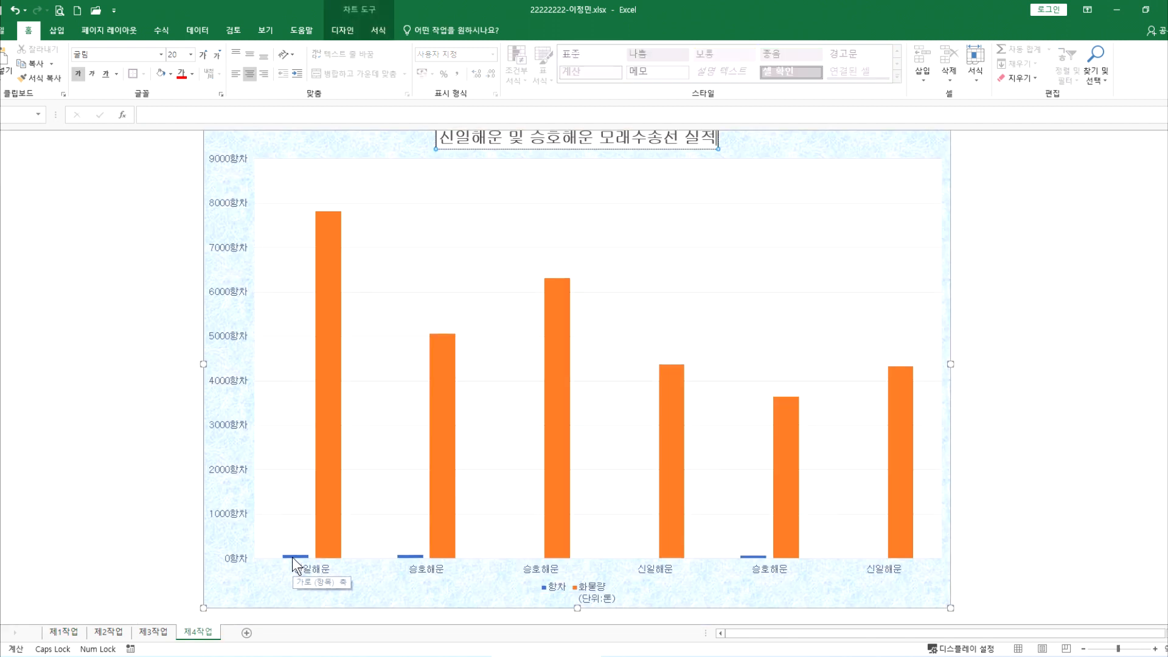
{"action": "mouse_move", "coordinate": [291, 556]}
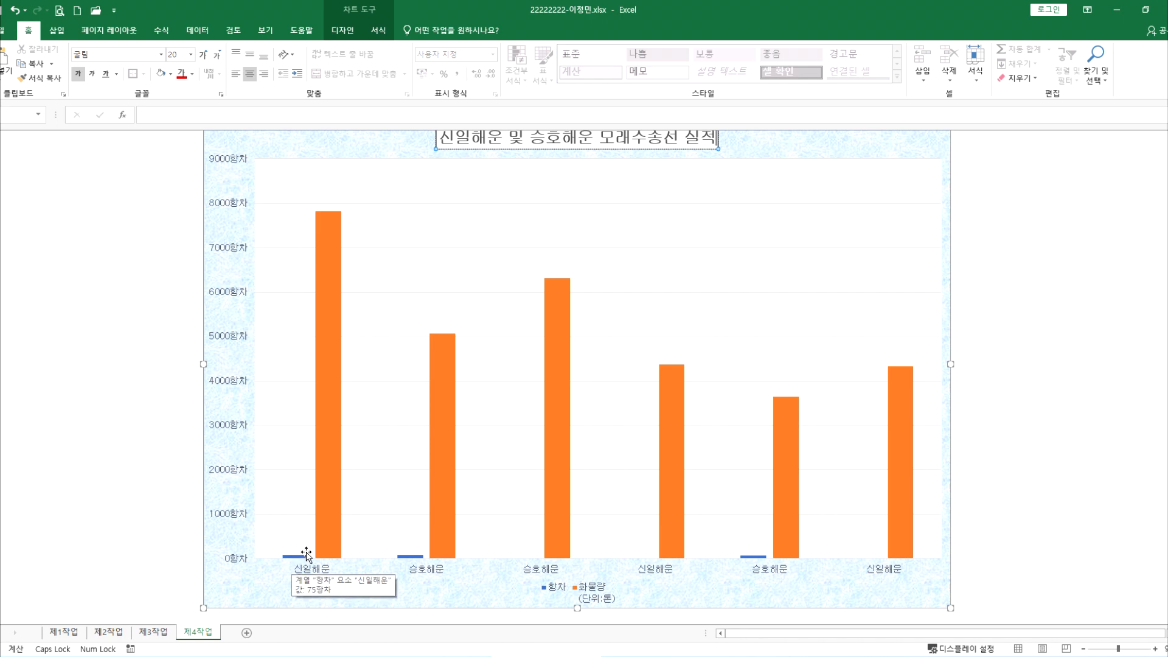
{"action": "mouse_move", "coordinate": [449, 389]}
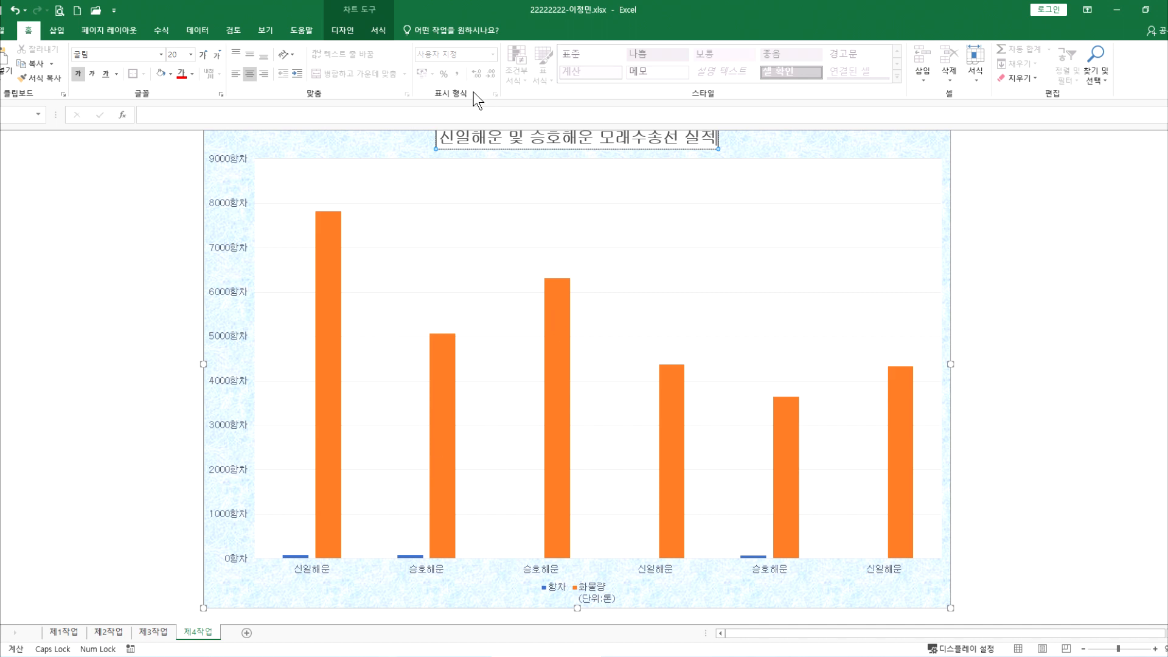
Step: Try a combo (콤보) chart with the 항차 series as 표식이 있는 꺾은선형 on the secondary axis, and undo it
{"action": "left_click", "coordinate": [336, 31]}
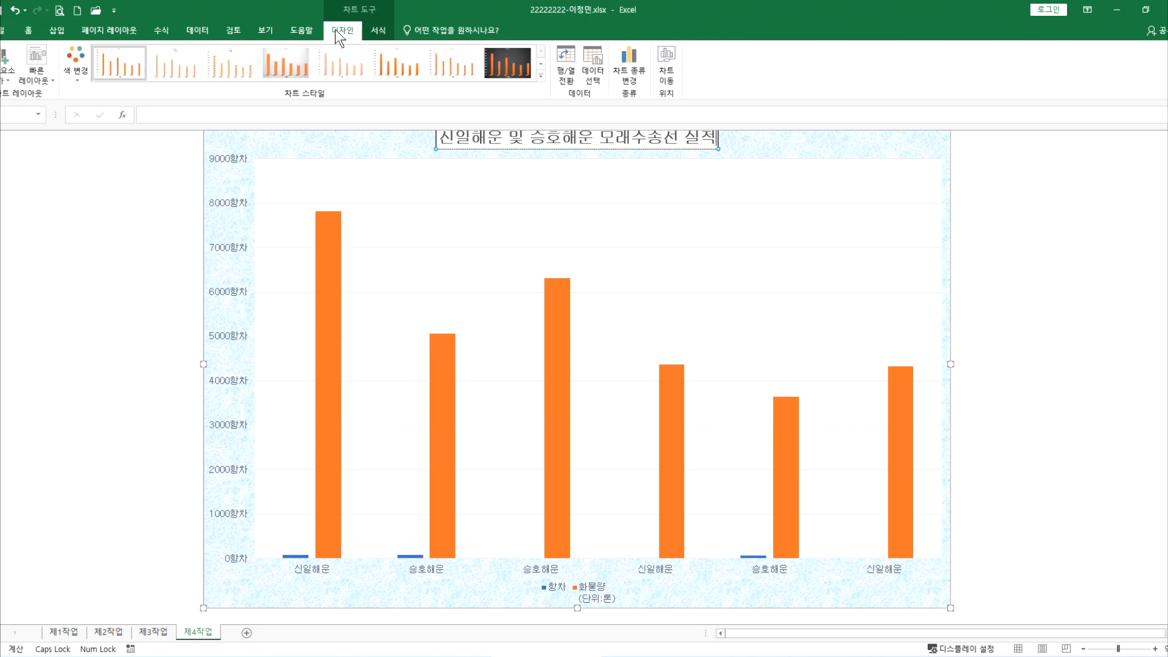
{"action": "left_click", "coordinate": [638, 71]}
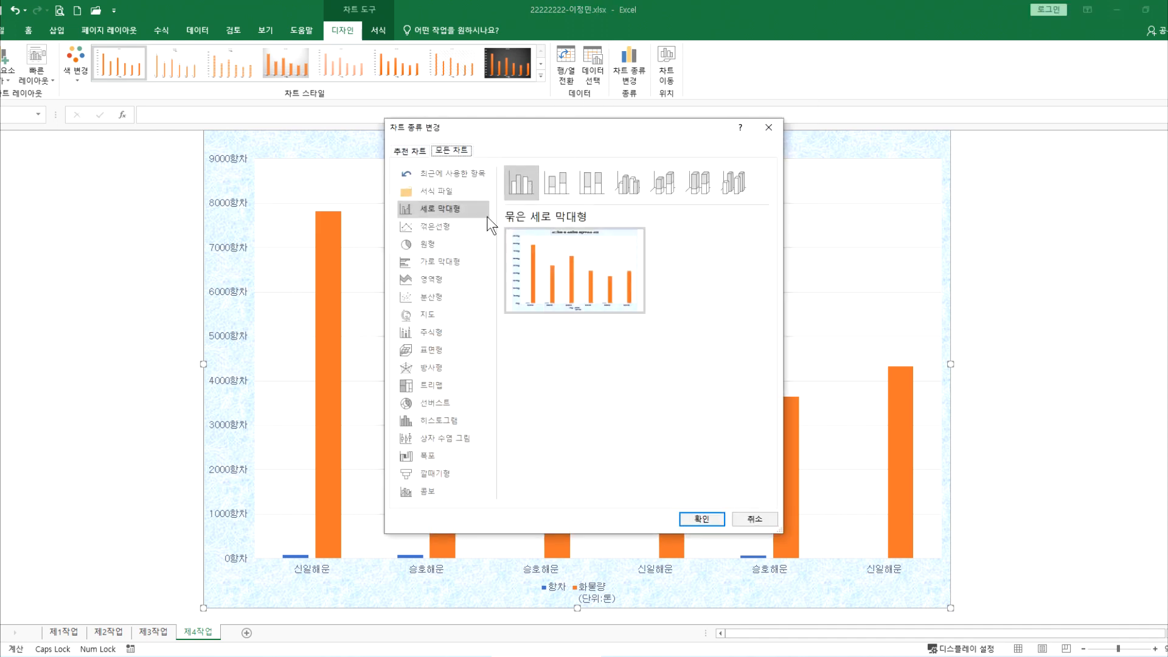
{"action": "left_click", "coordinate": [431, 228]}
{"action": "left_click", "coordinate": [442, 204]}
{"action": "left_click", "coordinate": [442, 492]}
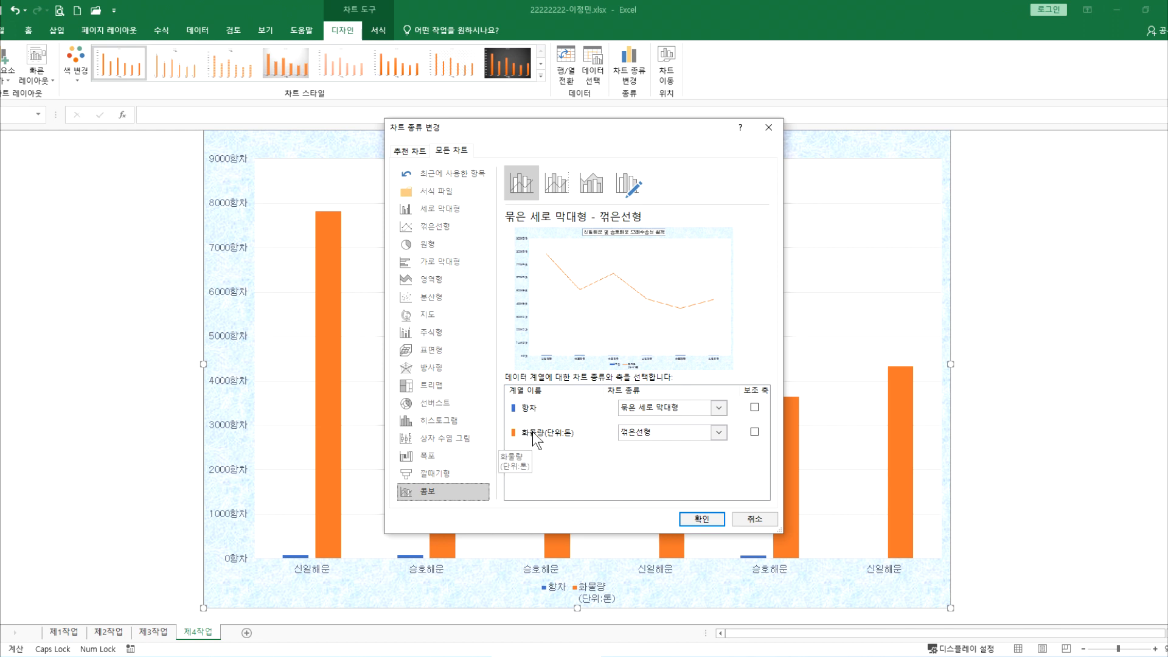
{"action": "left_click", "coordinate": [633, 410]}
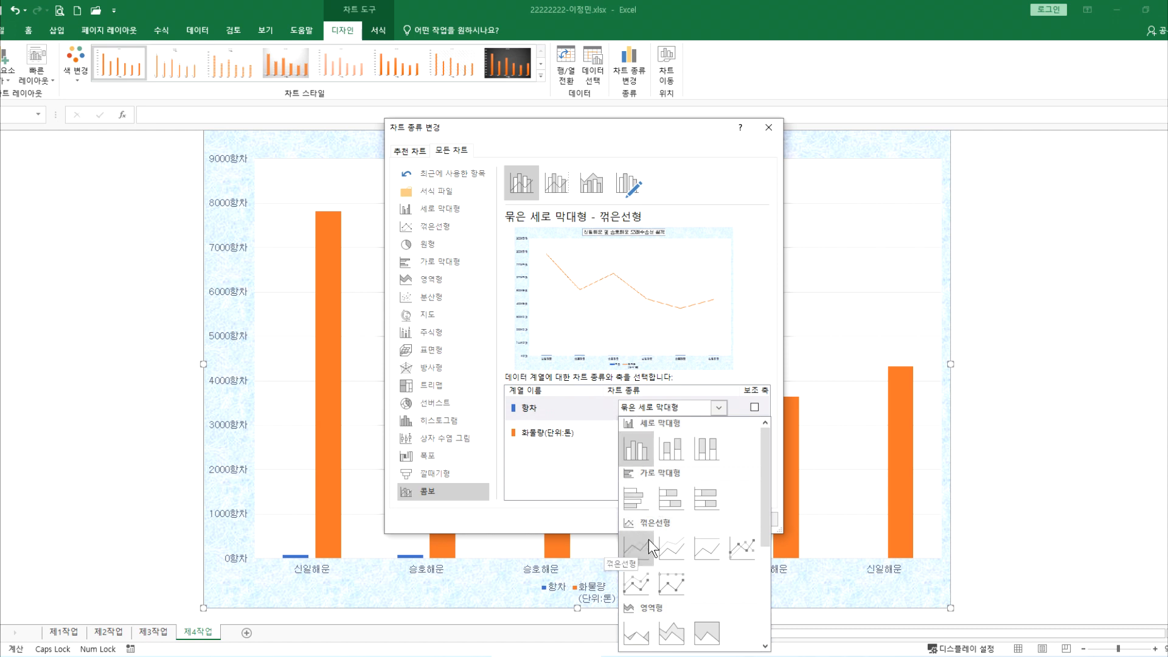
{"action": "left_click", "coordinate": [736, 550]}
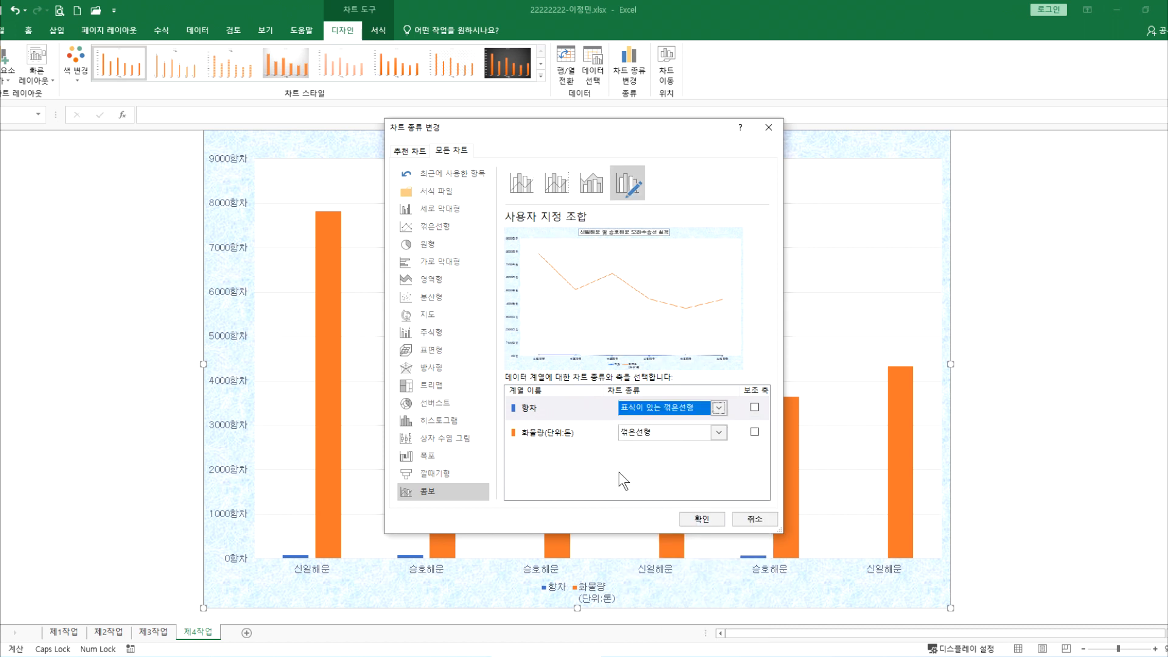
{"action": "left_click", "coordinate": [755, 408]}
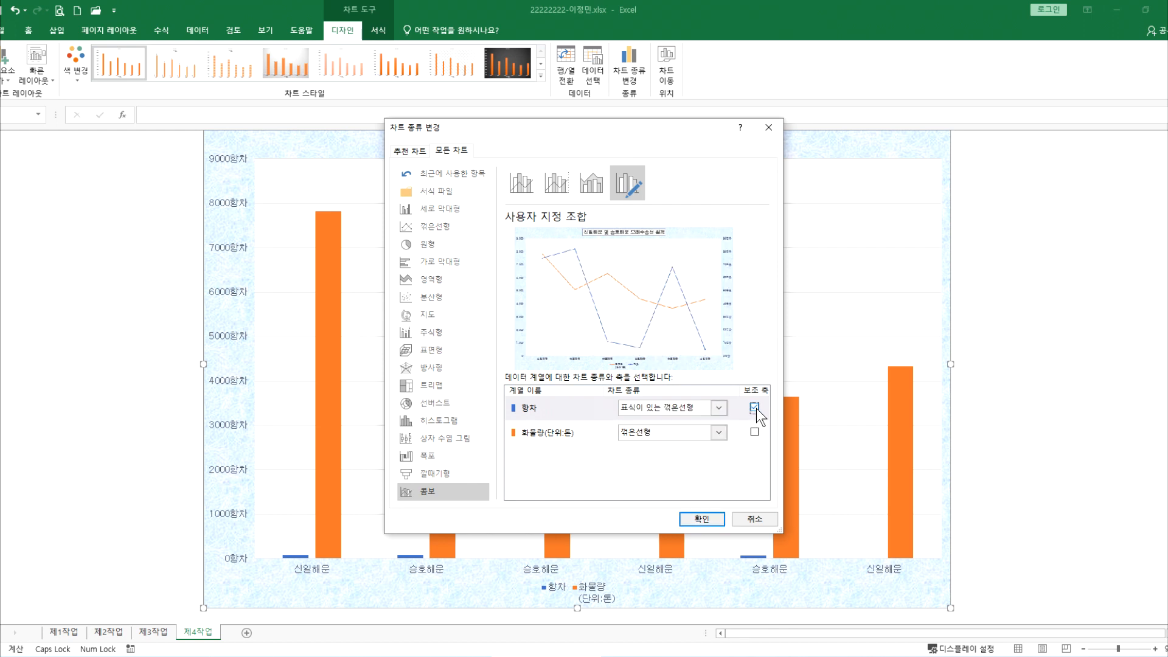
{"action": "left_click", "coordinate": [704, 519]}
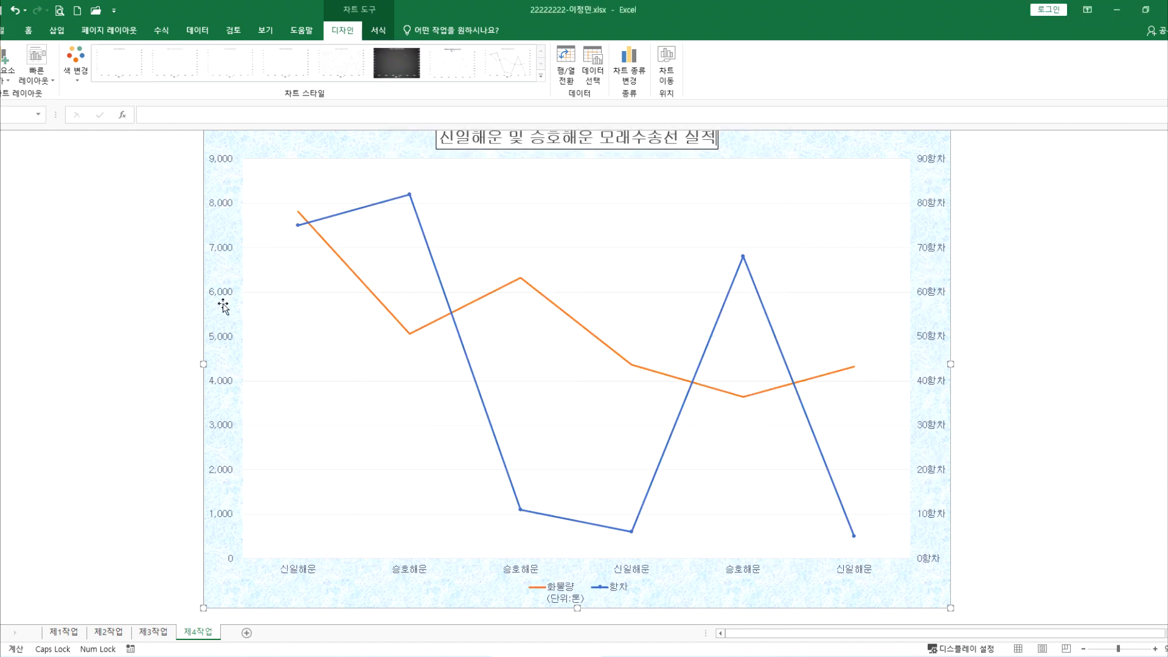
{"action": "key", "text": "ctrl+z"}
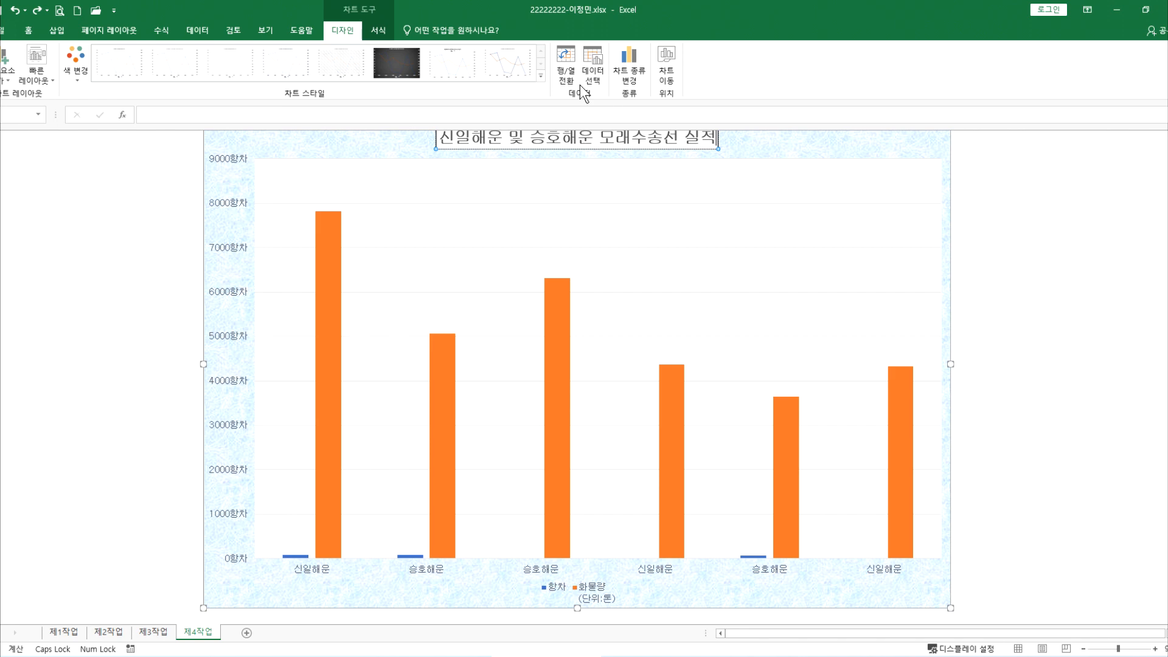
Step: Retry the combo chart type with 항차 as a marked line on the secondary axis, leaving 화물량 as 꺾은선형, and undo the change
{"action": "left_click", "coordinate": [629, 64]}
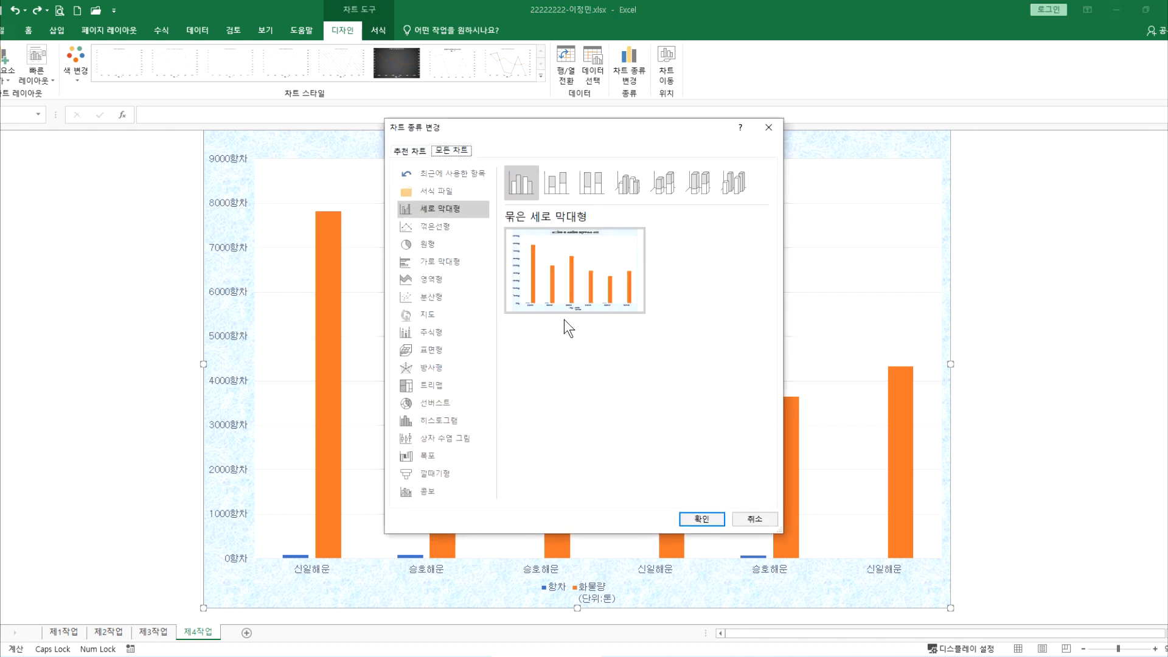
{"action": "left_click", "coordinate": [424, 490]}
{"action": "left_click", "coordinate": [633, 409]}
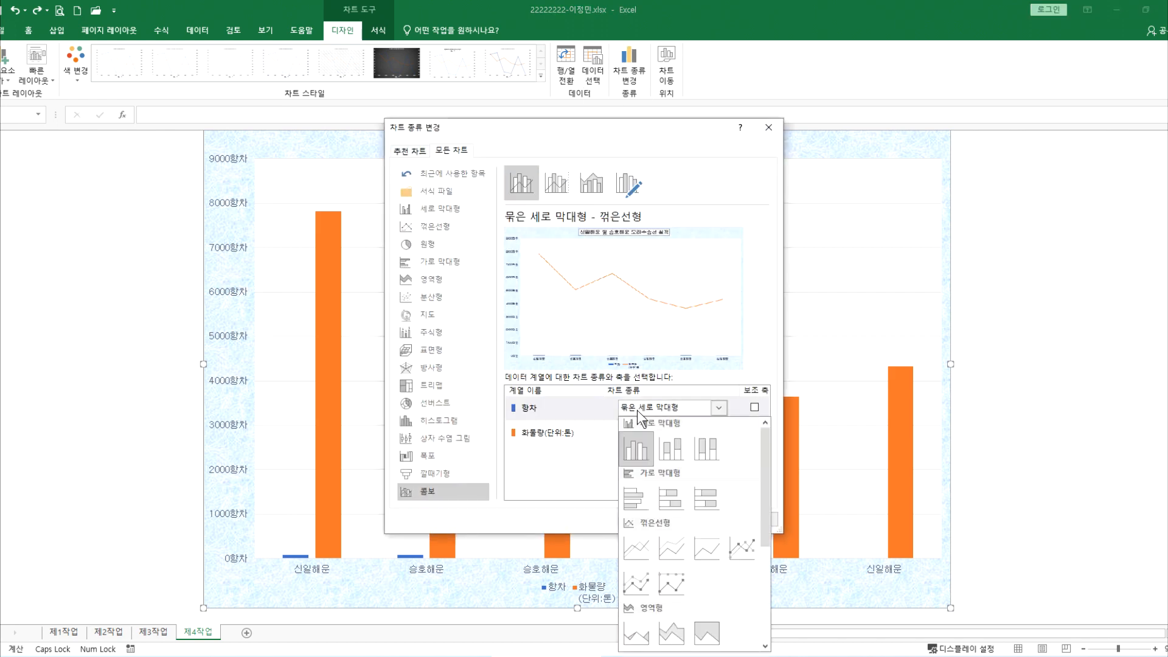
{"action": "left_click", "coordinate": [740, 548]}
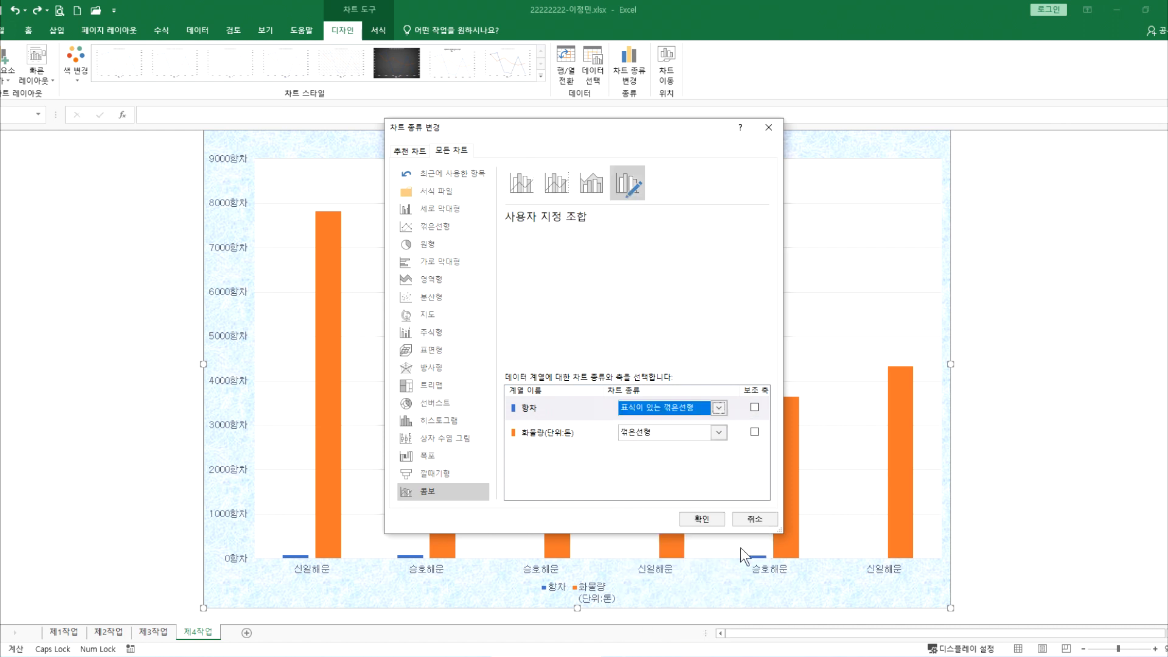
{"action": "left_click", "coordinate": [754, 407]}
{"action": "left_click", "coordinate": [710, 519]}
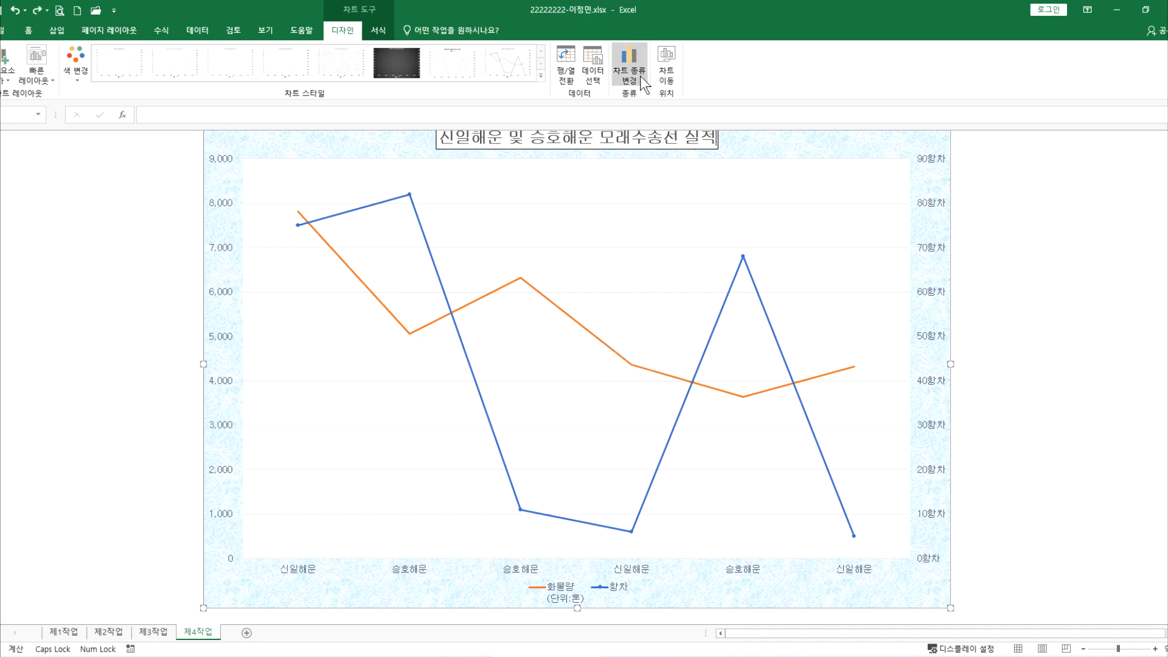
{"action": "key", "text": "ctrl+z"}
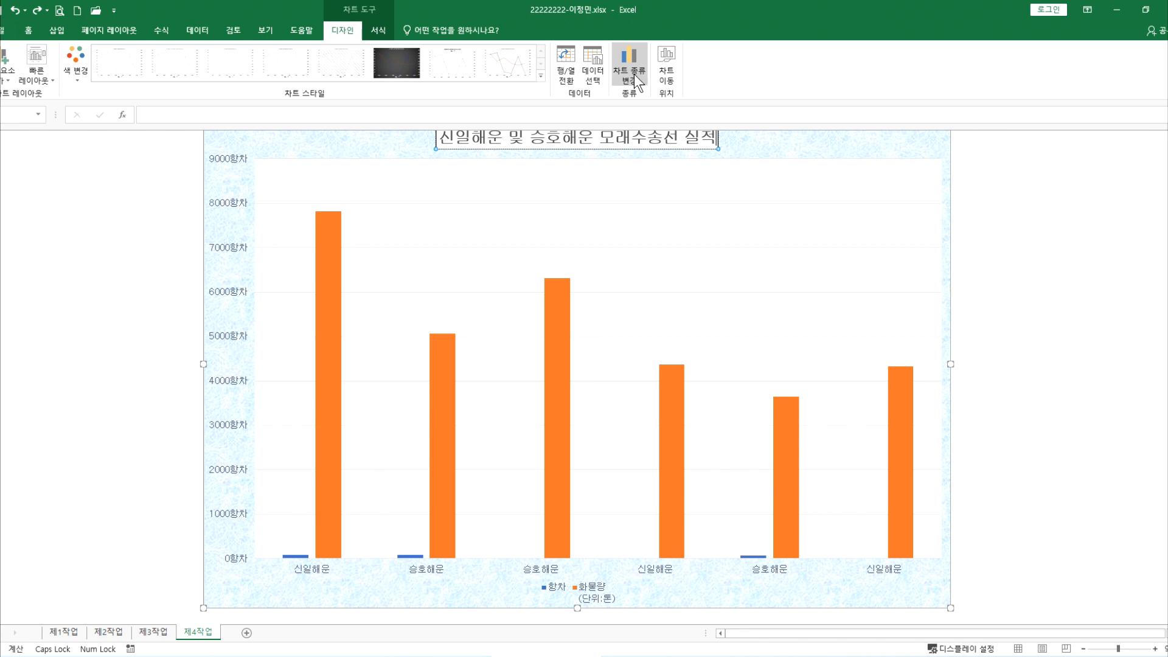
{"action": "left_click", "coordinate": [629, 61]}
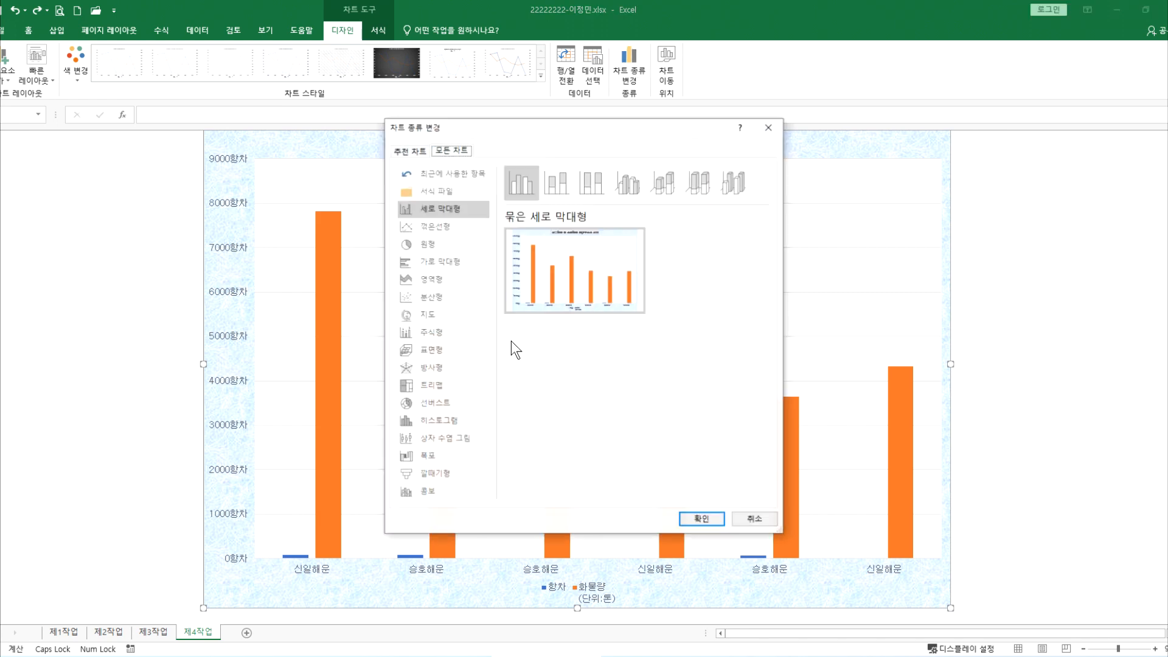
{"action": "left_click", "coordinate": [430, 491]}
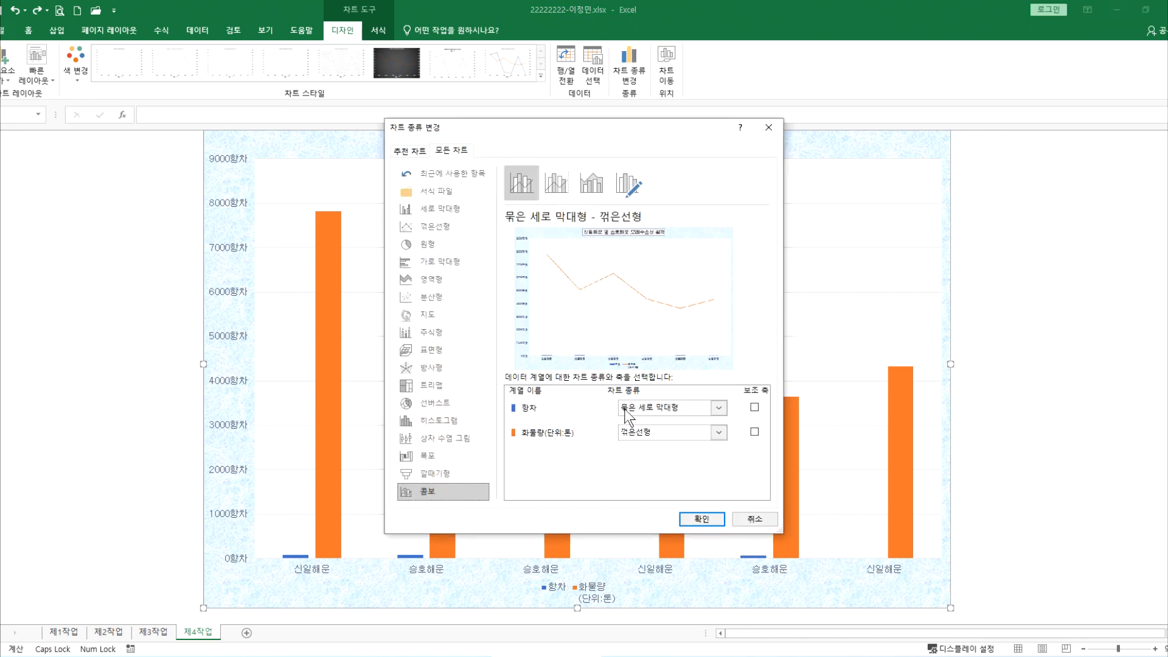
{"action": "left_click", "coordinate": [663, 408]}
{"action": "left_click", "coordinate": [739, 547]}
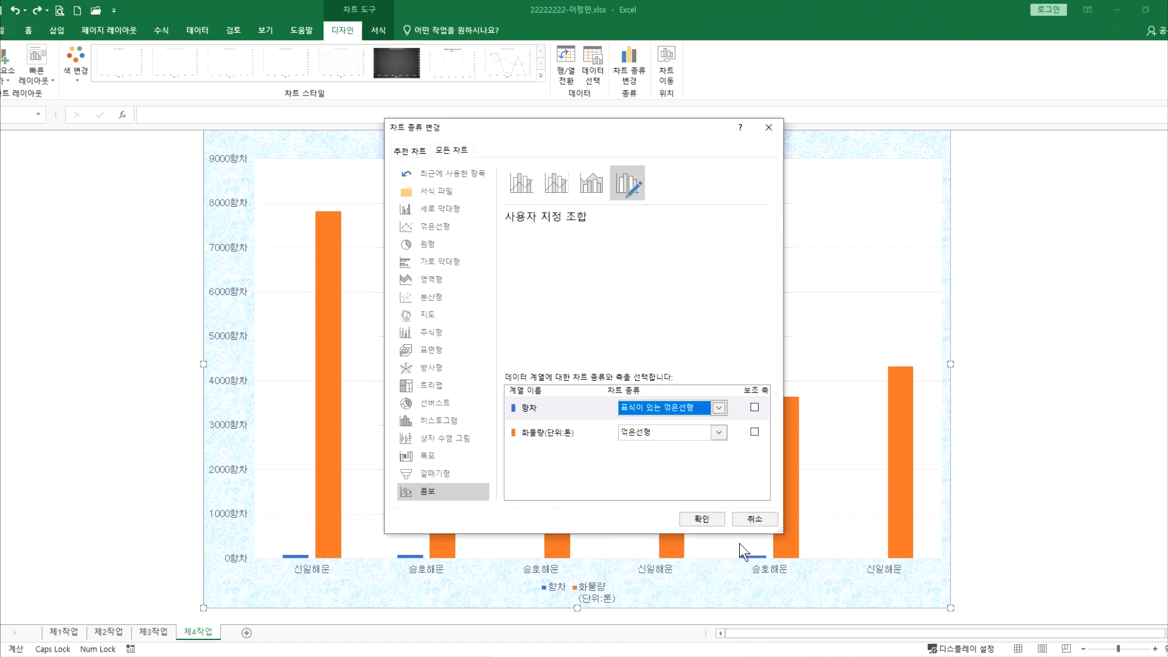
{"action": "left_click", "coordinate": [753, 407]}
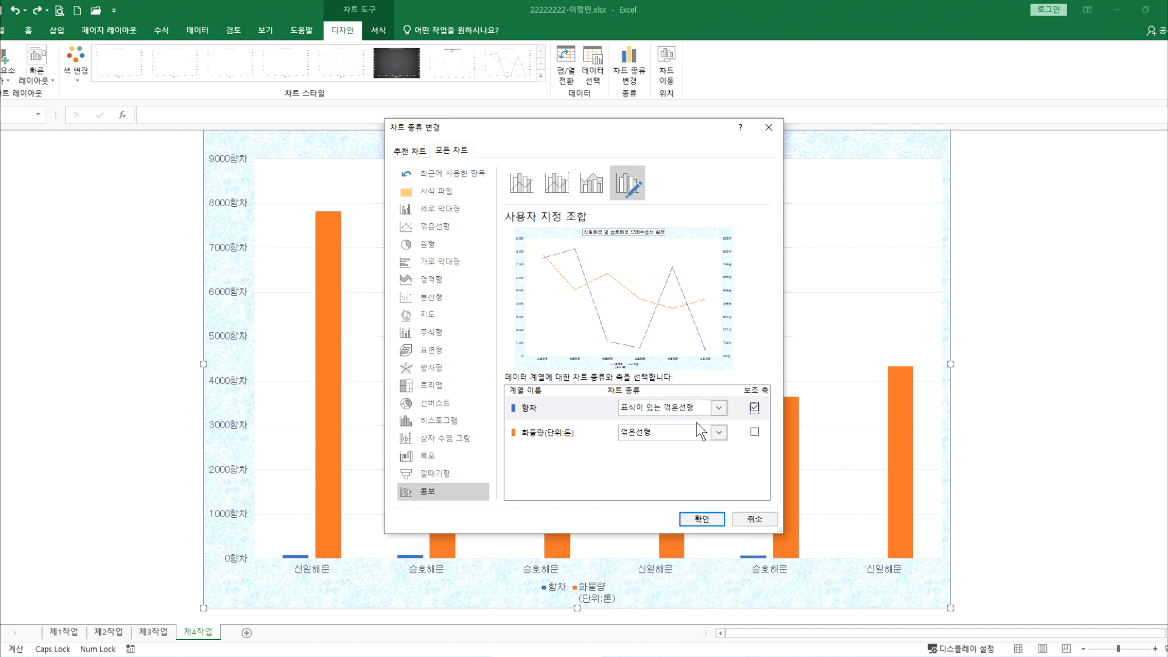
{"action": "left_click", "coordinate": [650, 436]}
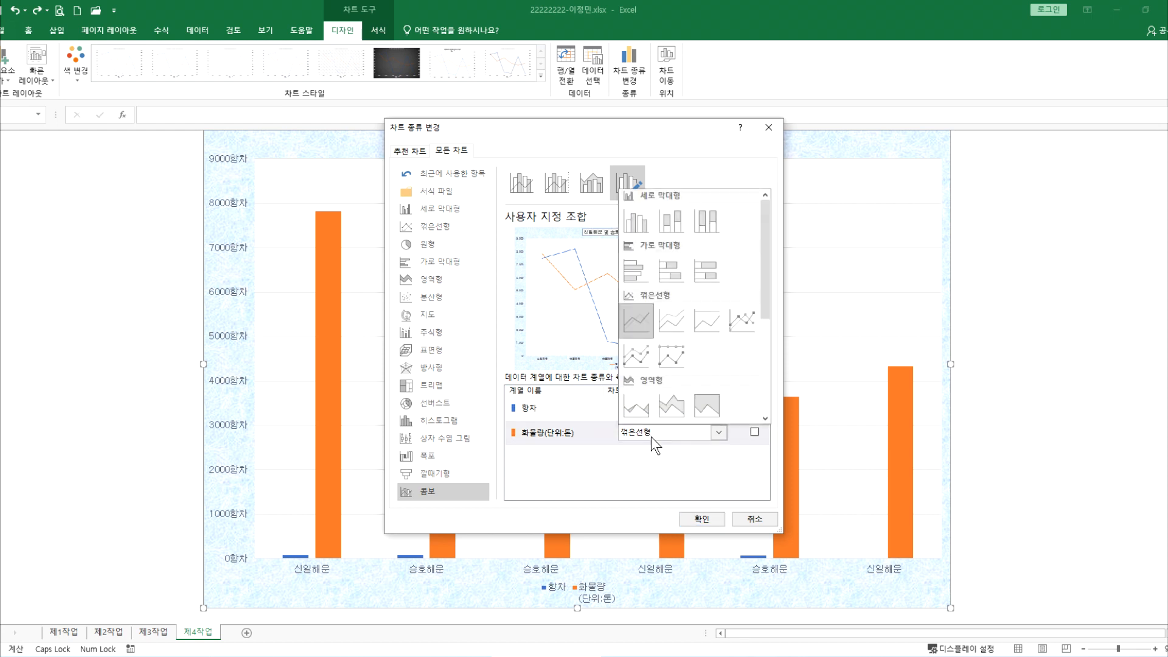
{"action": "left_click", "coordinate": [637, 236]}
{"action": "left_click", "coordinate": [742, 517]}
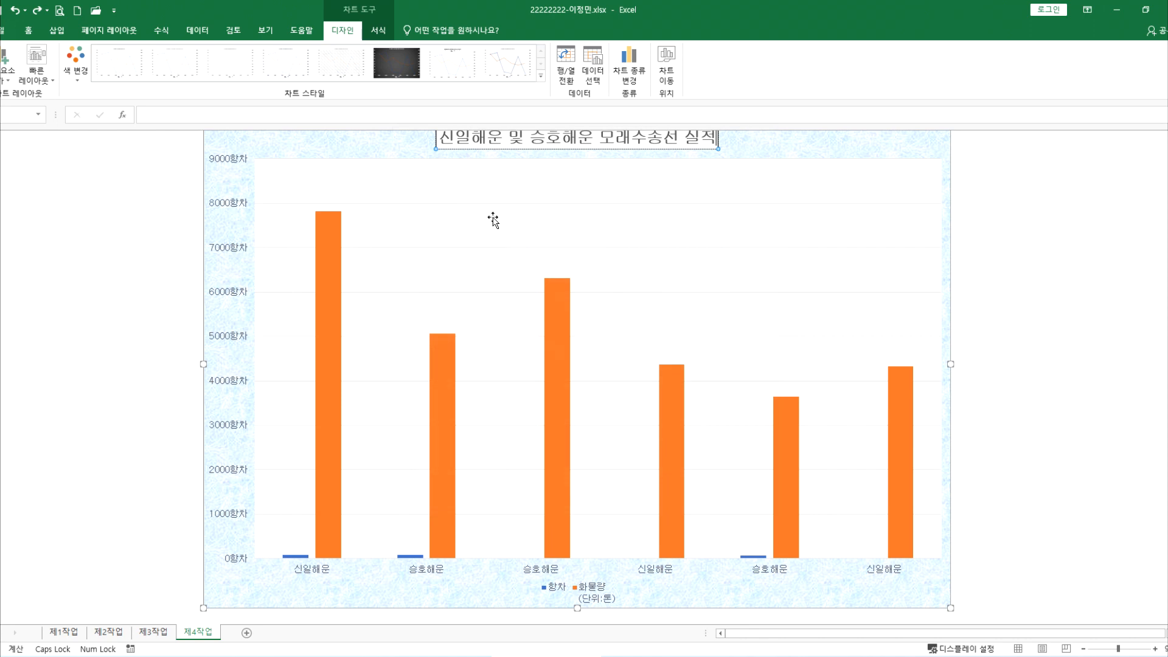
Step: Change the chart to a combo with 항차 as 표식이 있는 꺾은선형 on the secondary axis and 화물량 as 묶은 세로 막대형
{"action": "left_click", "coordinate": [641, 51]}
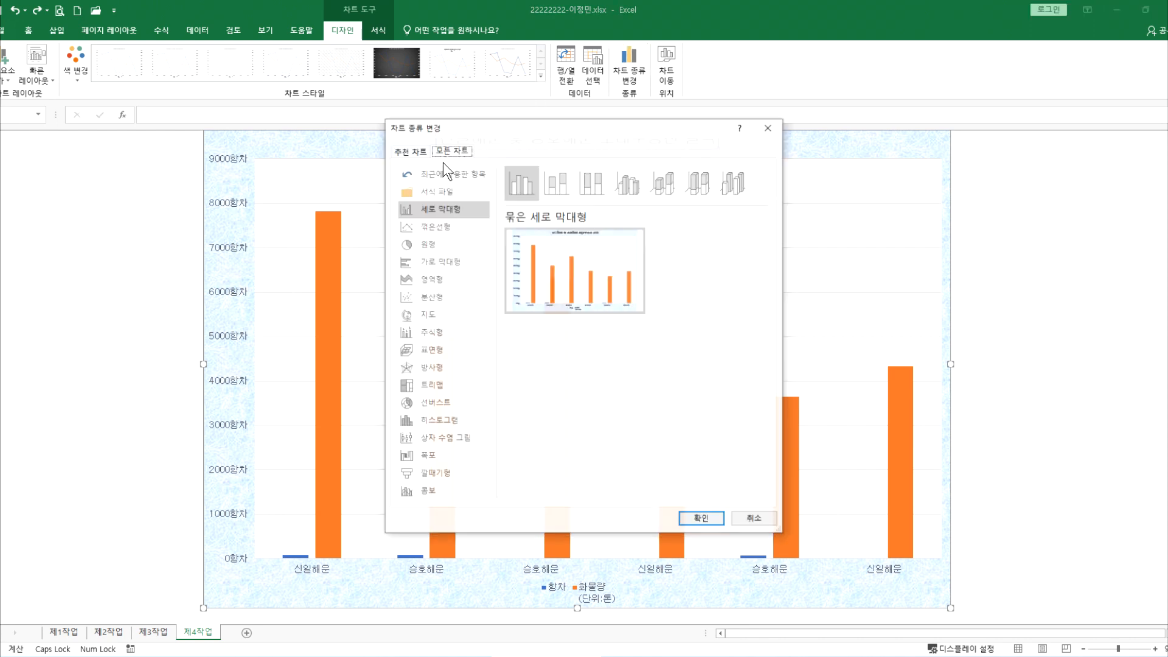
{"action": "left_click", "coordinate": [429, 229]}
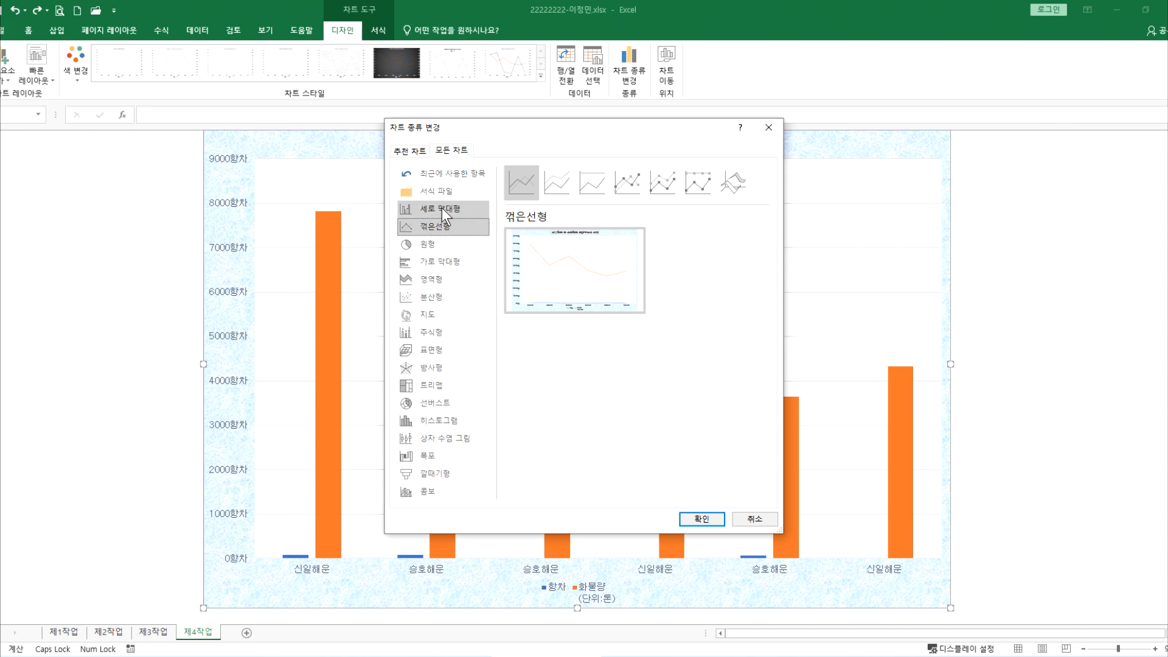
{"action": "left_click", "coordinate": [441, 210]}
{"action": "left_click", "coordinate": [440, 490]}
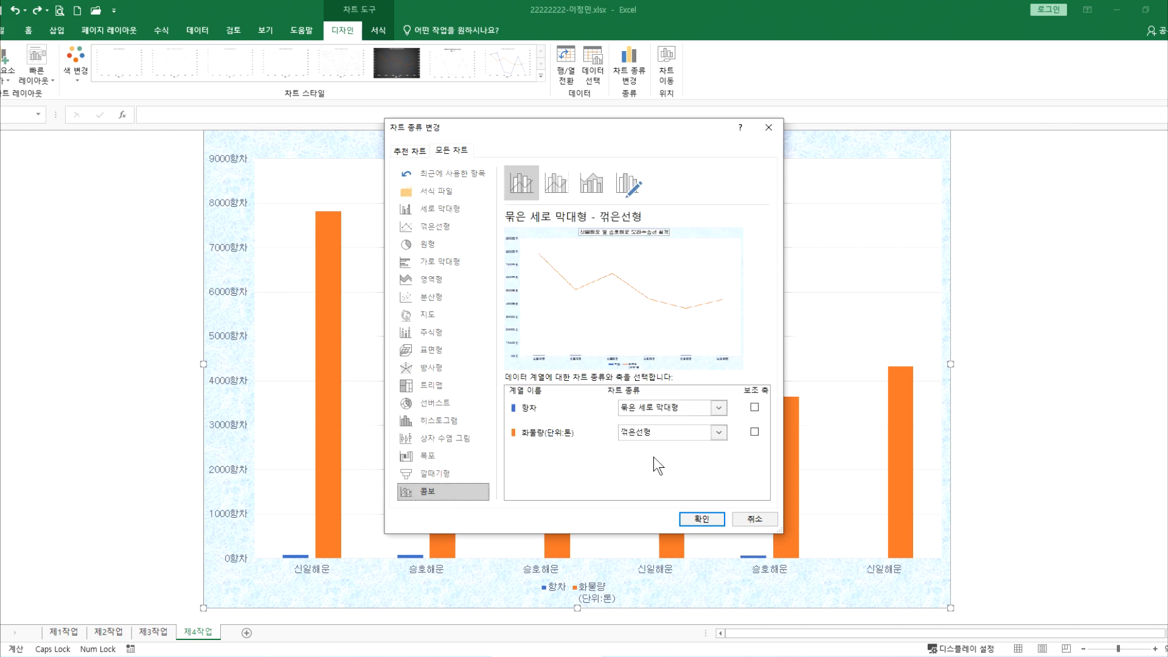
{"action": "left_click", "coordinate": [648, 406]}
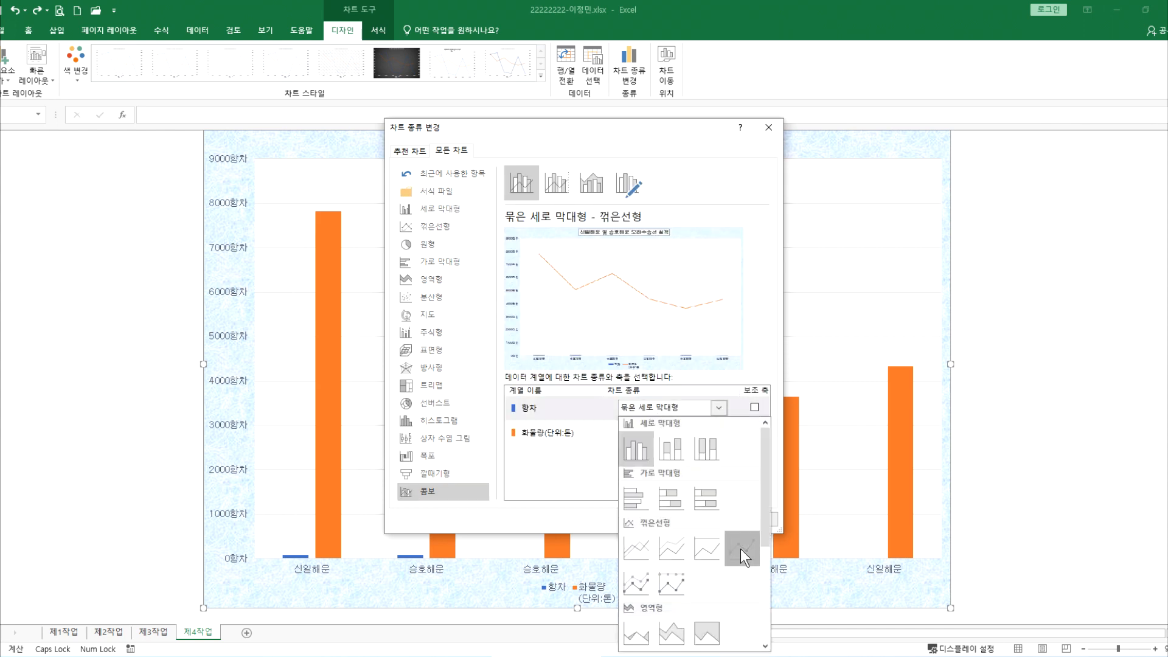
{"action": "left_click", "coordinate": [742, 478]}
{"action": "left_click", "coordinate": [640, 433]}
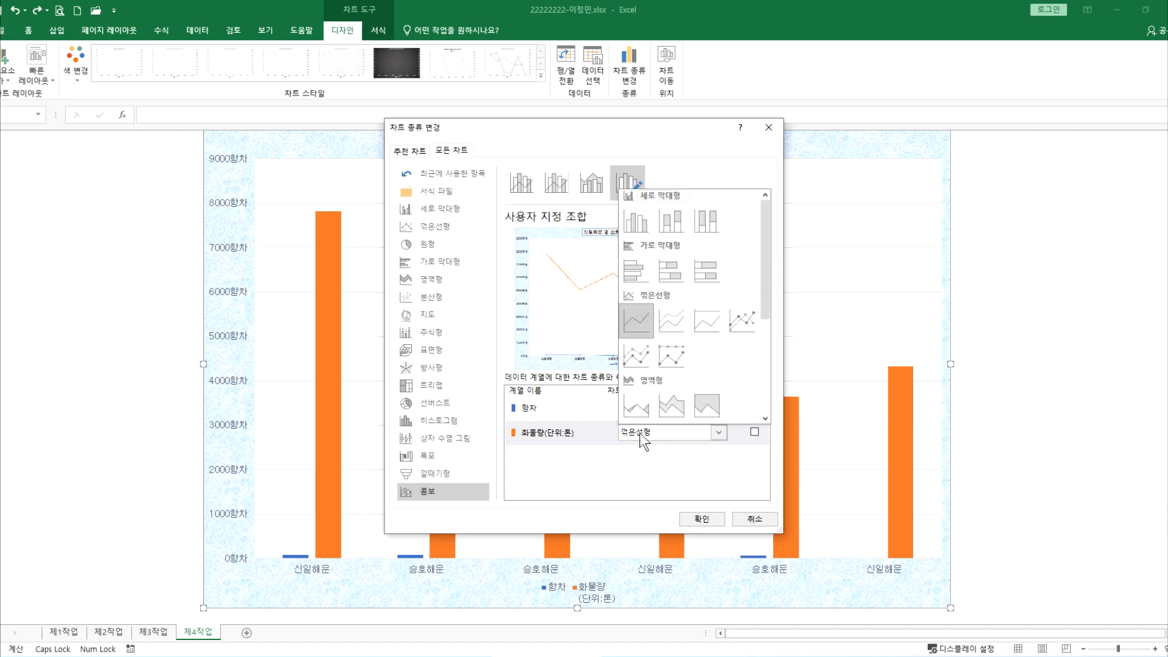
{"action": "left_click", "coordinate": [636, 232]}
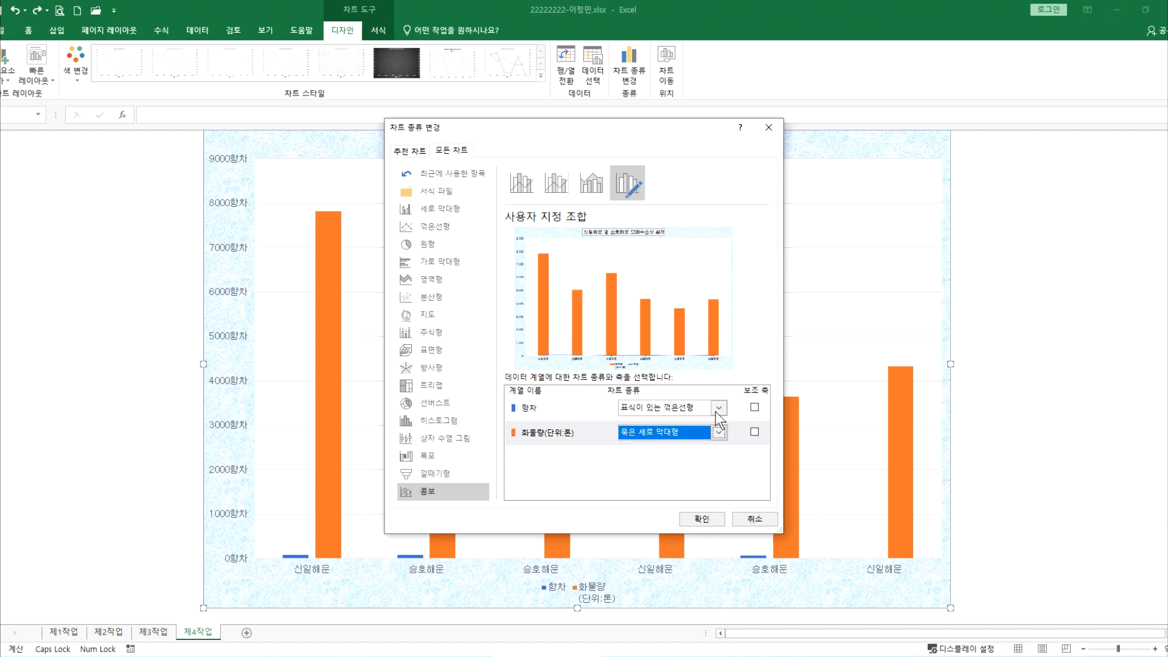
{"action": "left_click", "coordinate": [755, 407]}
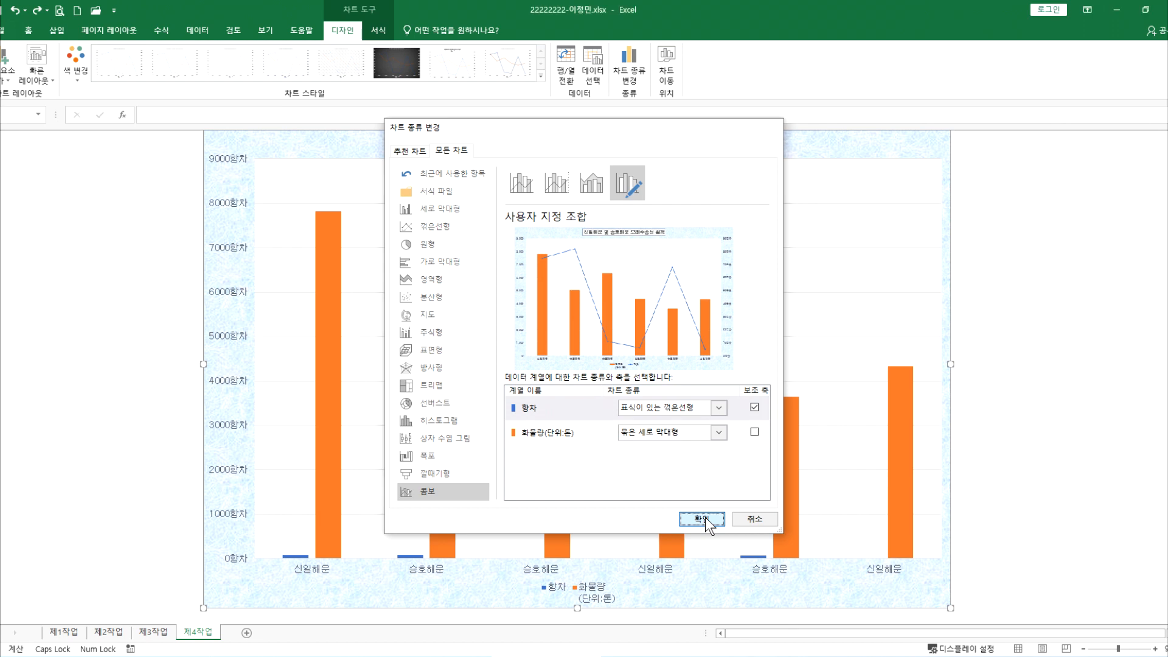
{"action": "left_click", "coordinate": [703, 518]}
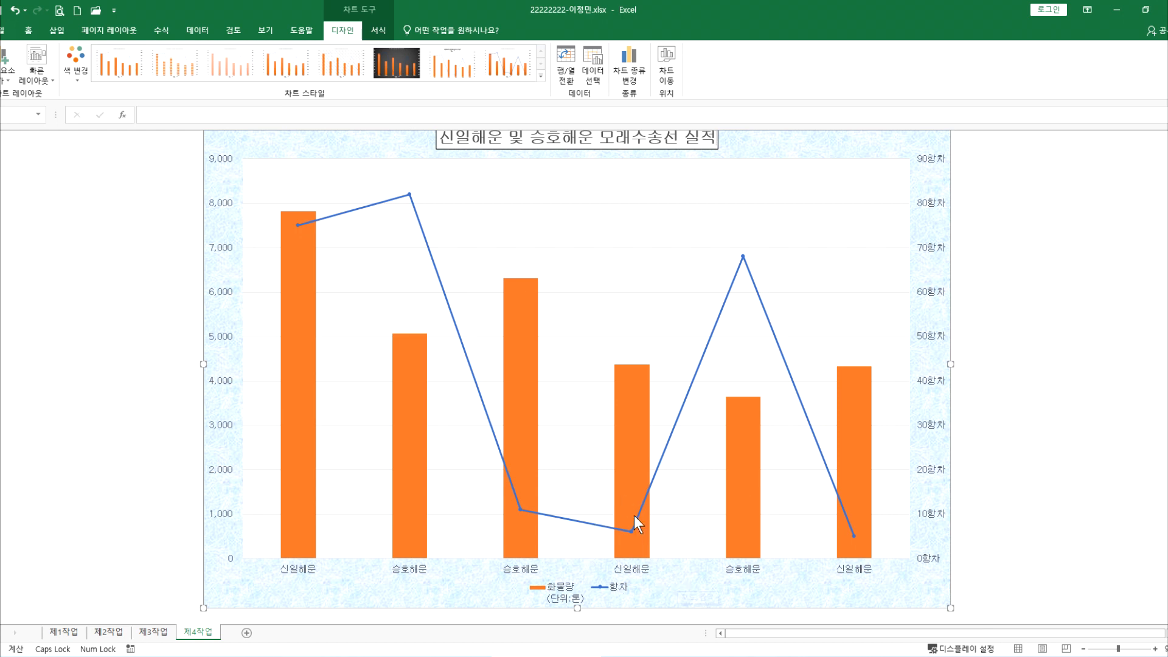
Step: Switch to Notepad and compare the remaining 서식 conditions for the series and gridlines with the Excel chart
{"action": "mouse_move", "coordinate": [732, 428]}
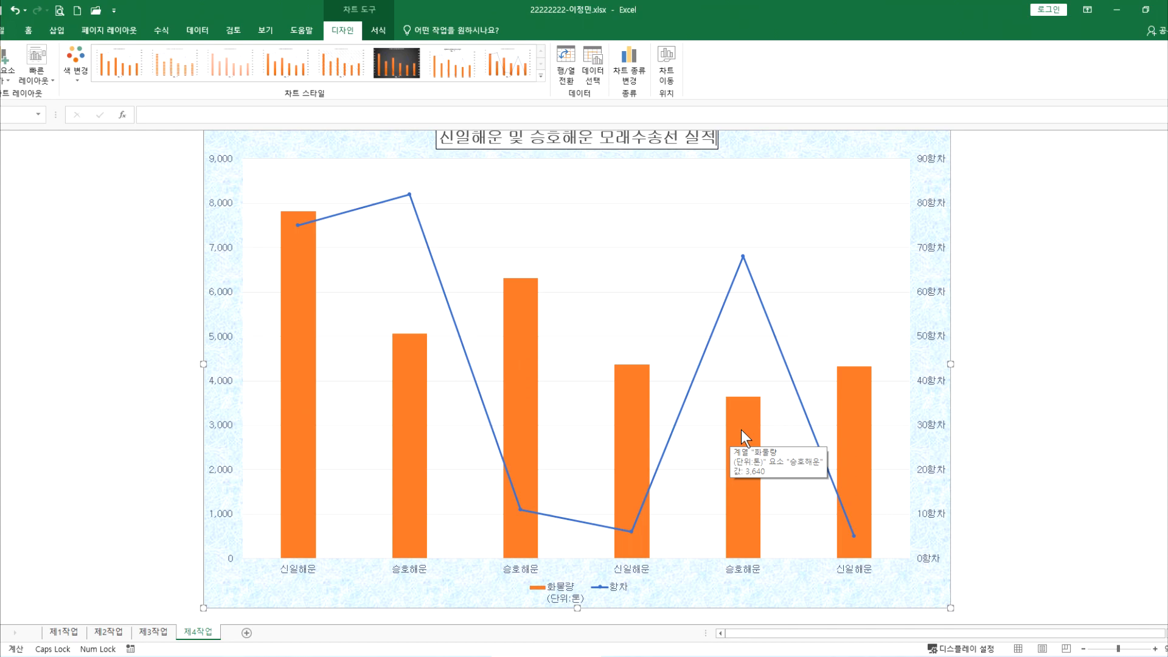
{"action": "key", "text": "alt+Tab"}
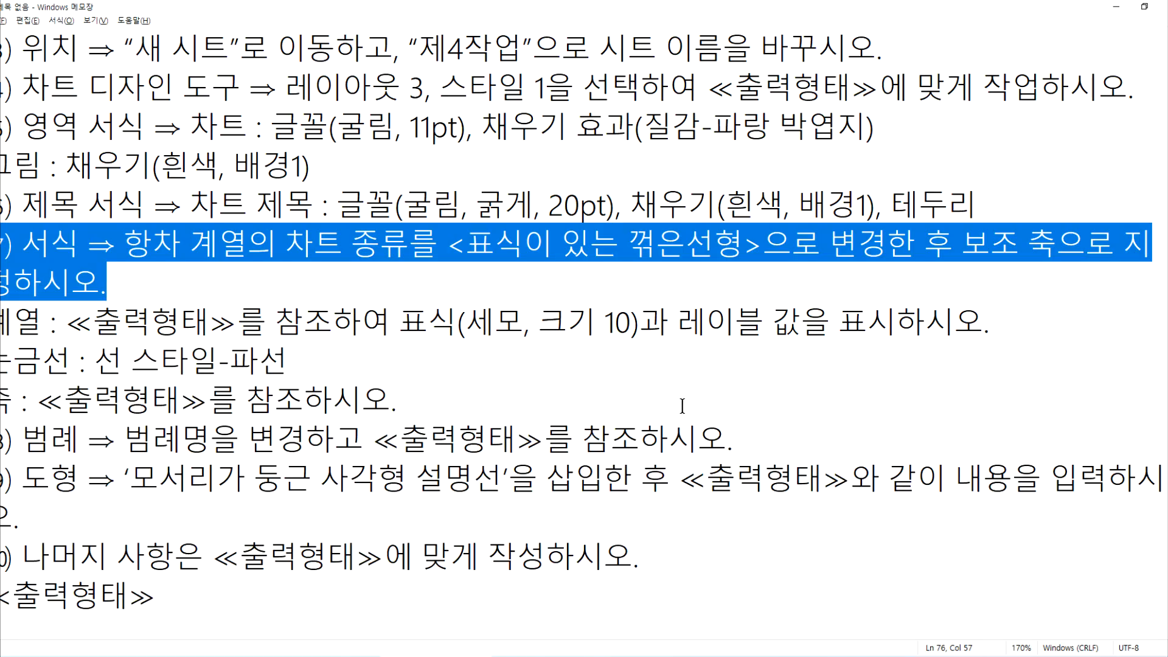
{"action": "key", "text": "alt+Tab"}
{"action": "key", "text": "alt+Tab"}
{"action": "key", "text": "alt+Tab"}
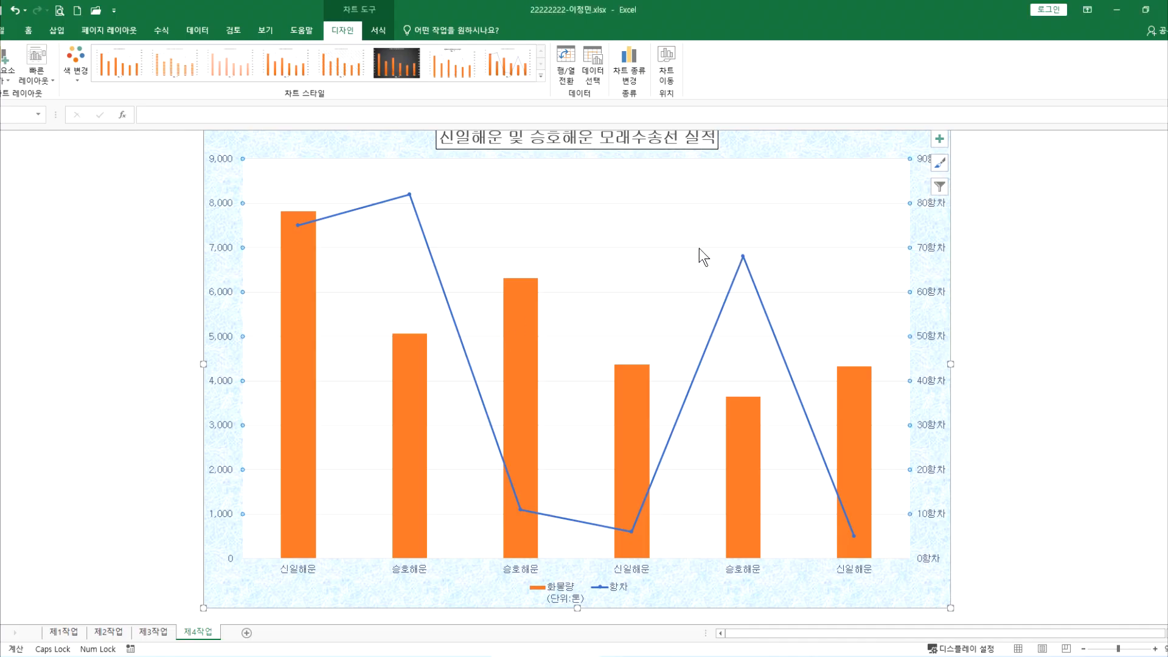
{"action": "key", "text": "alt+Tab"}
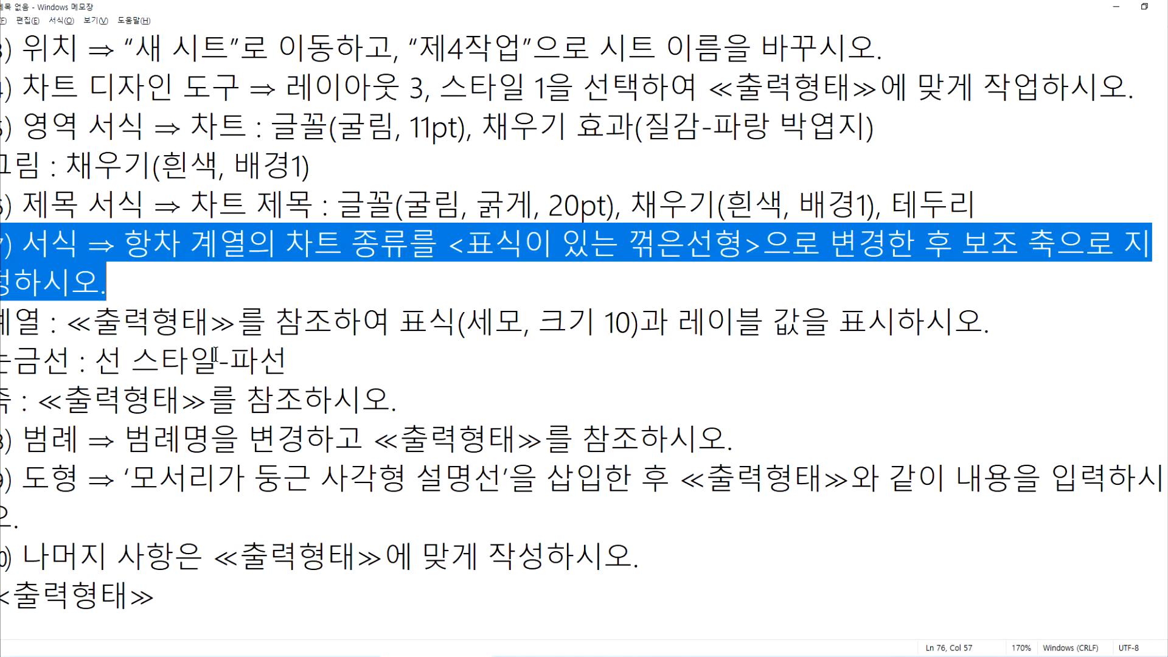
Step: Return to the Excel chart and set the dash type of the major gridlines to 파선
{"action": "key", "text": "alt+Tab"}
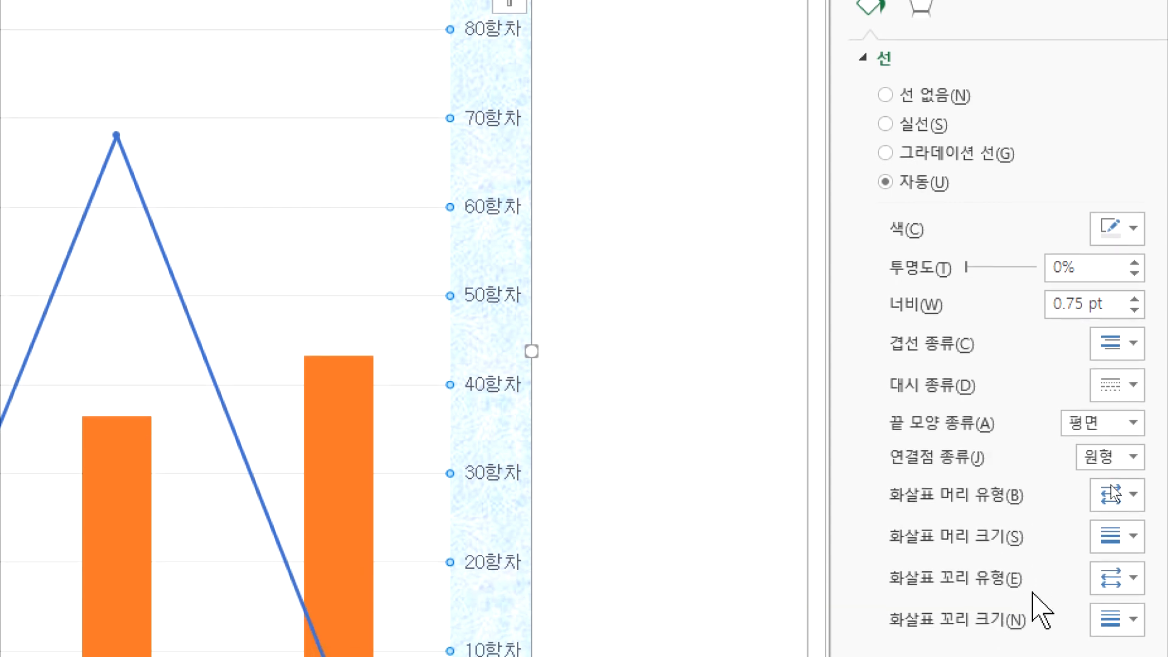
{"action": "left_click", "coordinate": [1124, 390]}
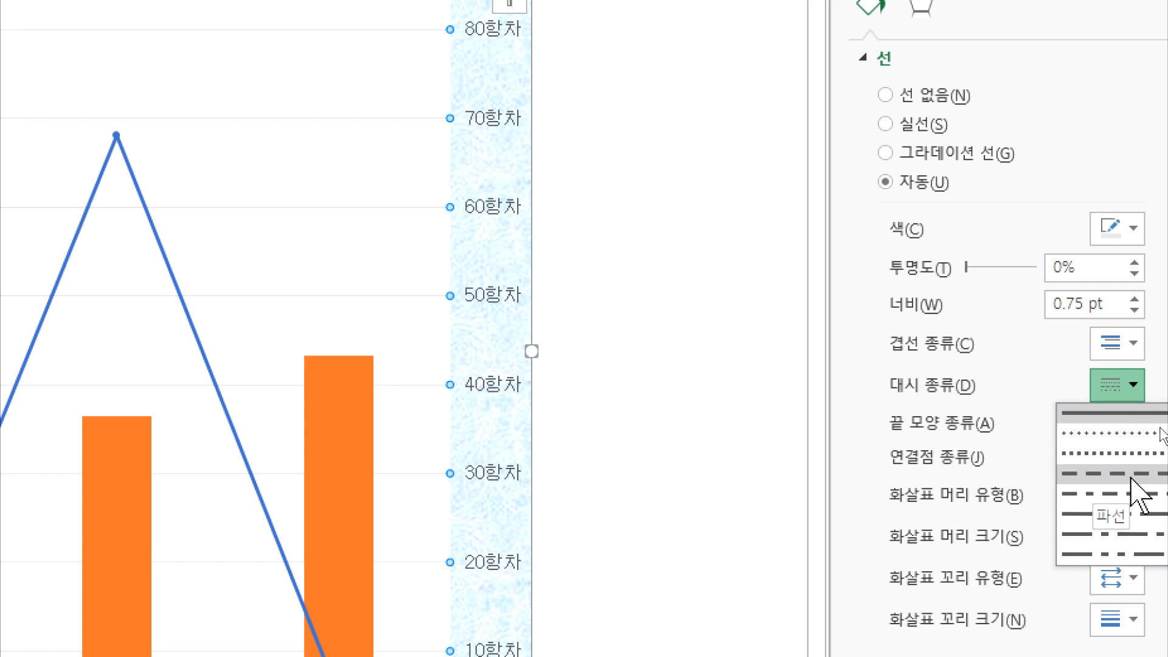
{"action": "left_click", "coordinate": [1130, 474]}
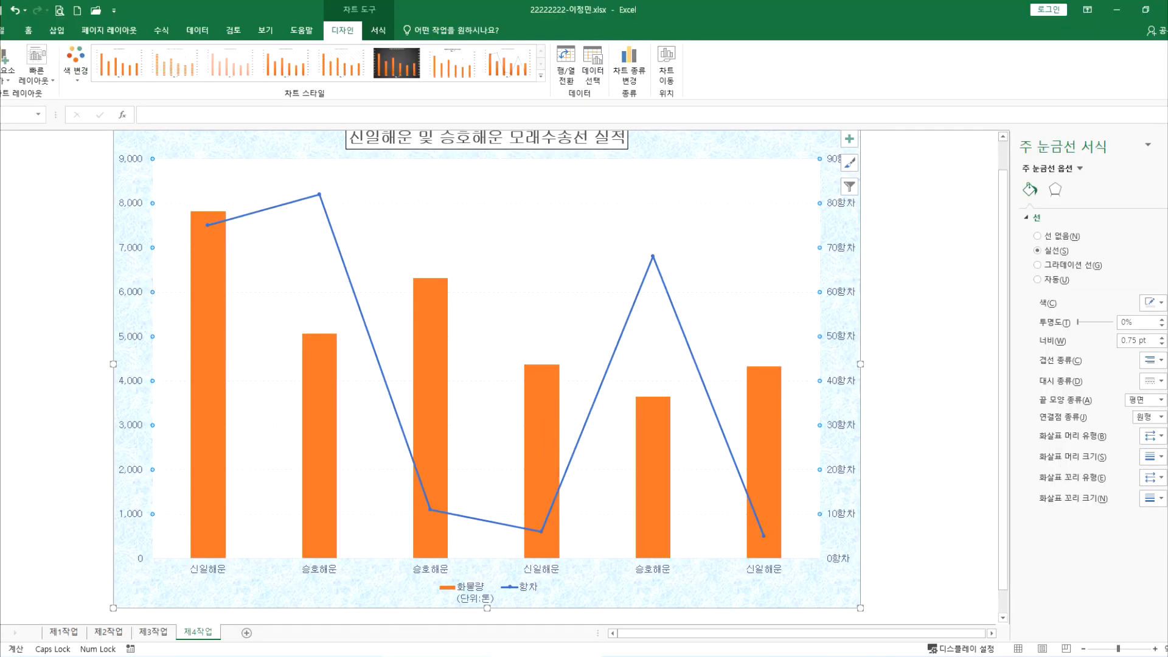
Step: Check the series marker condition in Notepad, and select the 항차 line series in the Excel chart
{"action": "left_click", "coordinate": [441, 656]}
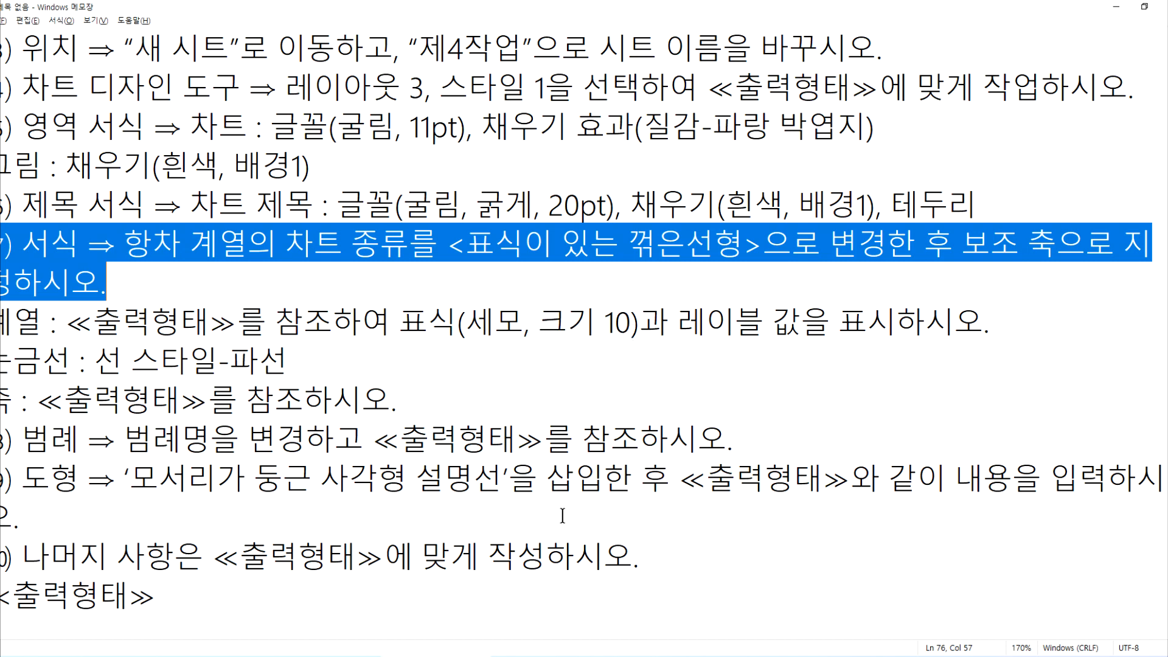
{"action": "left_click", "coordinate": [527, 656]}
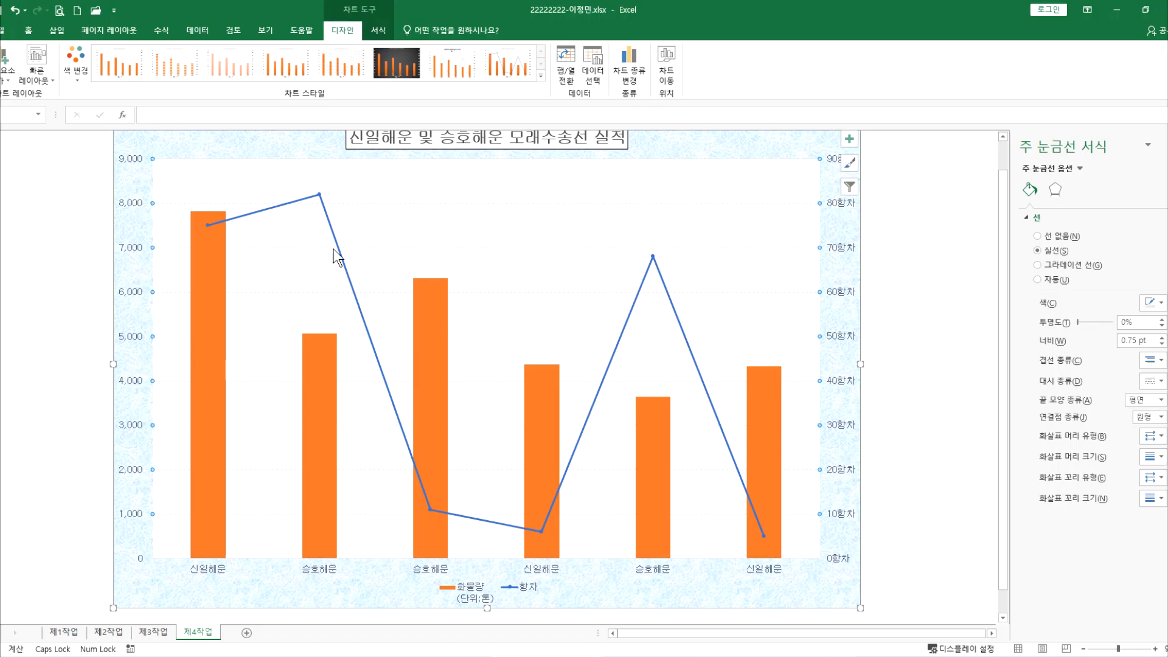
{"action": "left_click", "coordinate": [333, 231]}
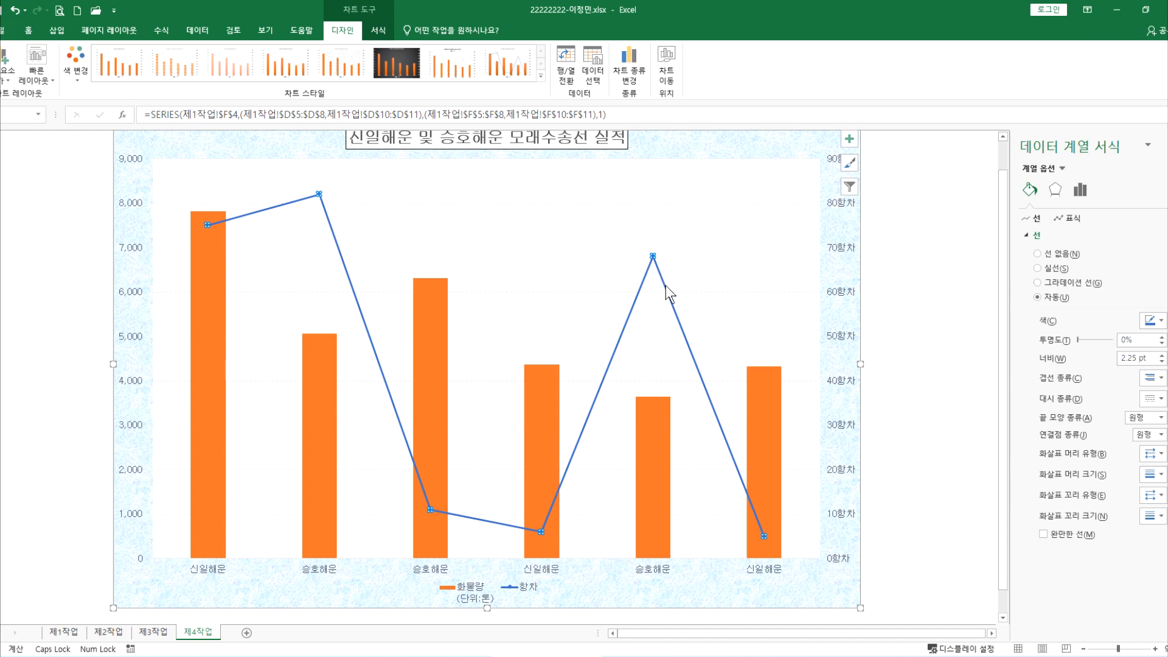
{"action": "mouse_move", "coordinate": [646, 278]}
{"action": "left_mouse_down"}
{"action": "mouse_move", "coordinate": [669, 237]}
{"action": "mouse_move", "coordinate": [658, 281]}
{"action": "left_mouse_up"}
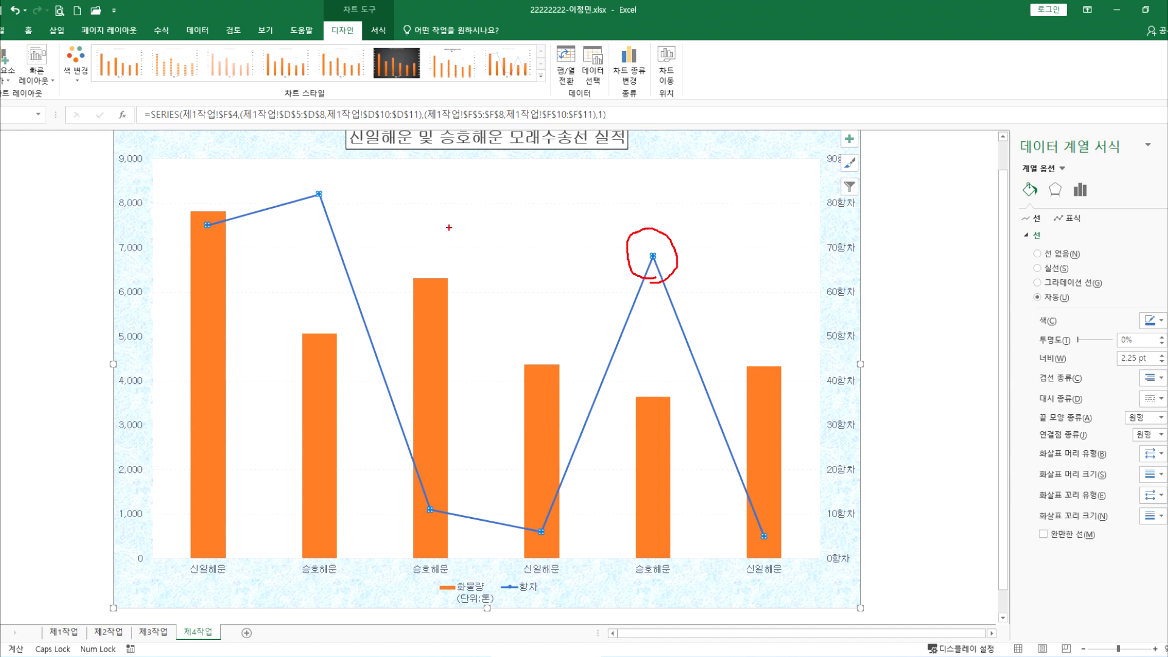
{"action": "mouse_move", "coordinate": [332, 213]}
{"action": "left_mouse_down"}
{"action": "mouse_move", "coordinate": [300, 180]}
{"action": "mouse_move", "coordinate": [339, 215]}
{"action": "left_mouse_up"}
{"action": "key", "text": "Escape"}
Step: Change the marker of only the fifth 항차 point (승호해운) to the built-in (기본 제공) triangle shape
{"action": "mouse_move", "coordinate": [654, 258]}
{"action": "left_click", "coordinate": [654, 256]}
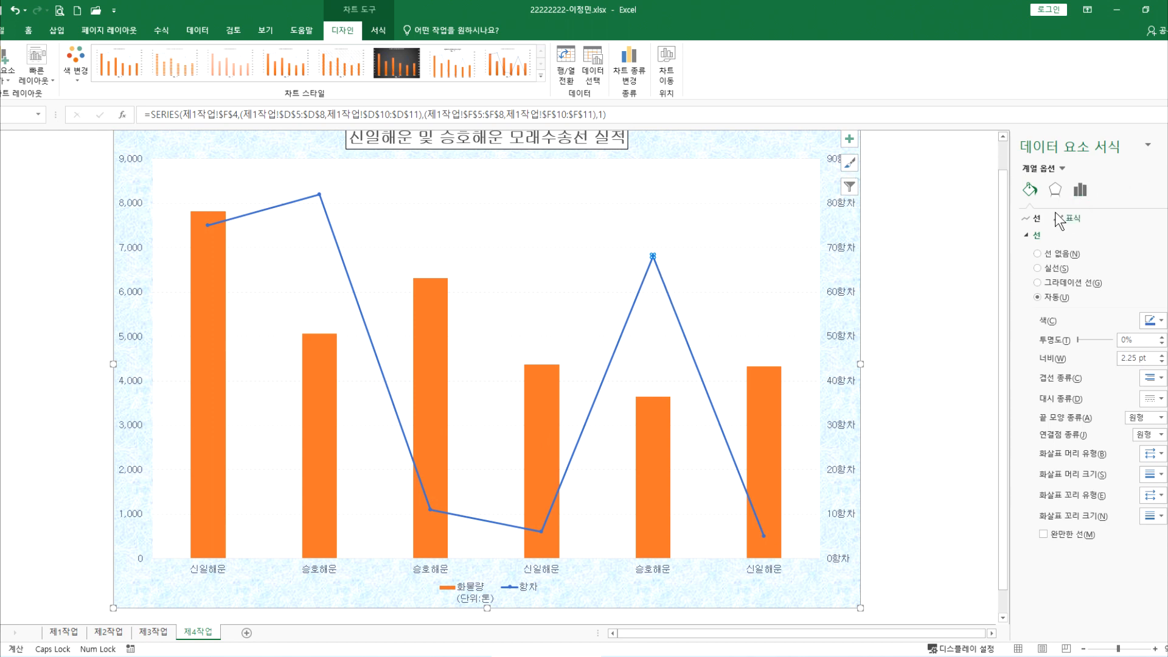
{"action": "key", "text": "F3"}
{"action": "key", "text": "Return"}
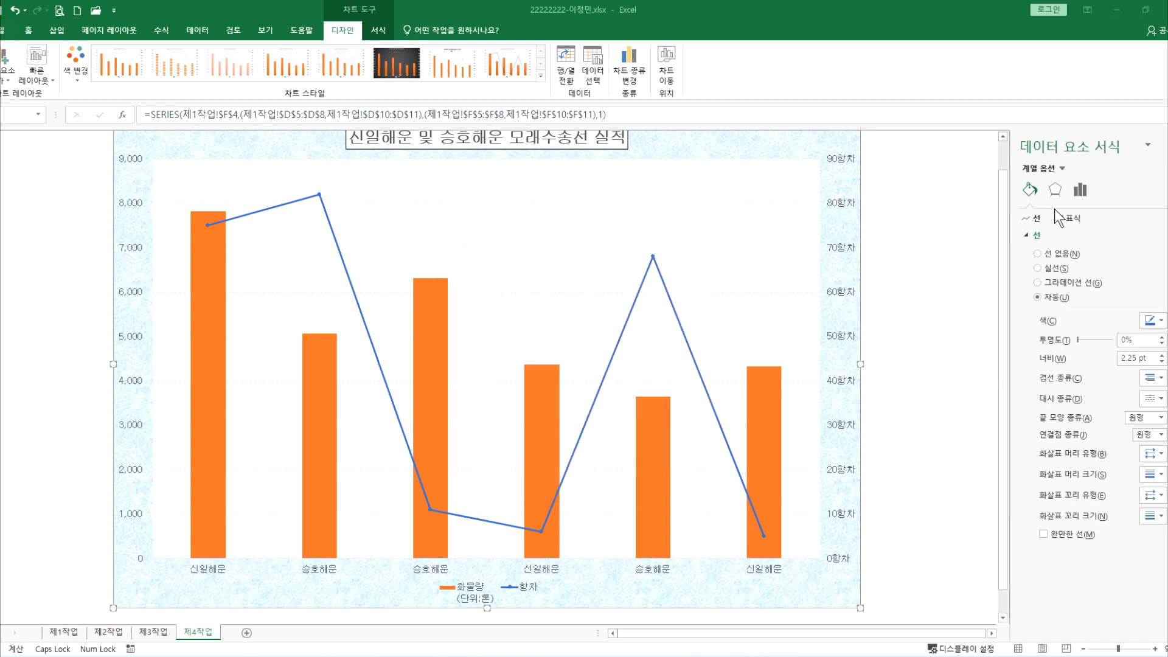
{"action": "key", "text": "F3"}
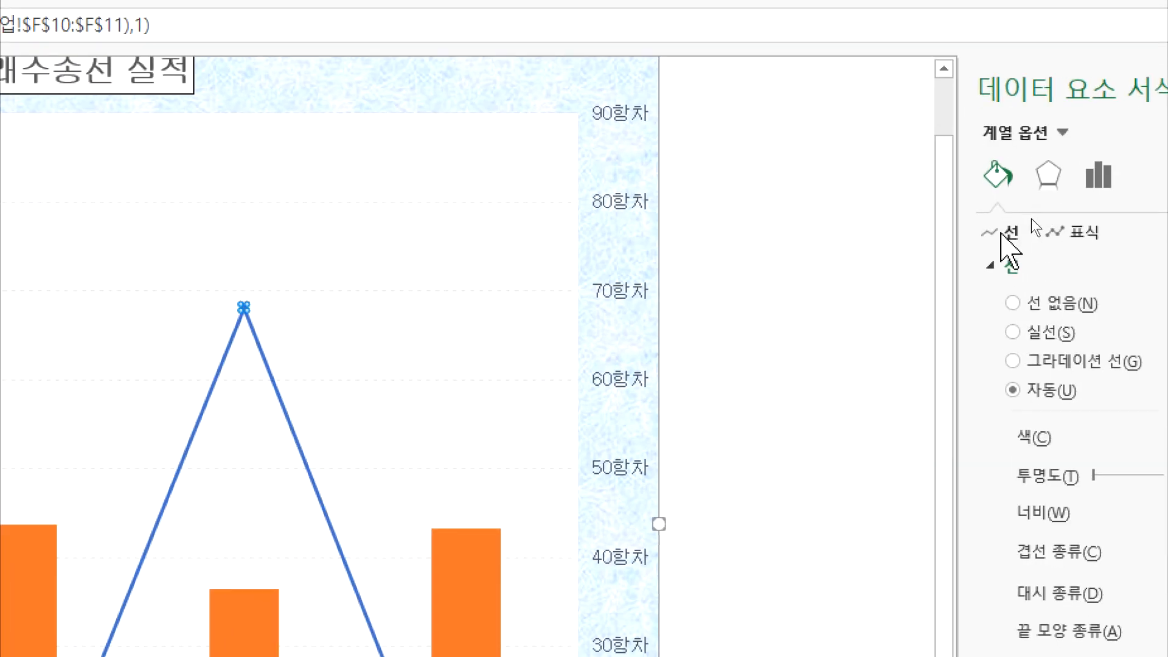
{"action": "left_click", "coordinate": [1070, 228]}
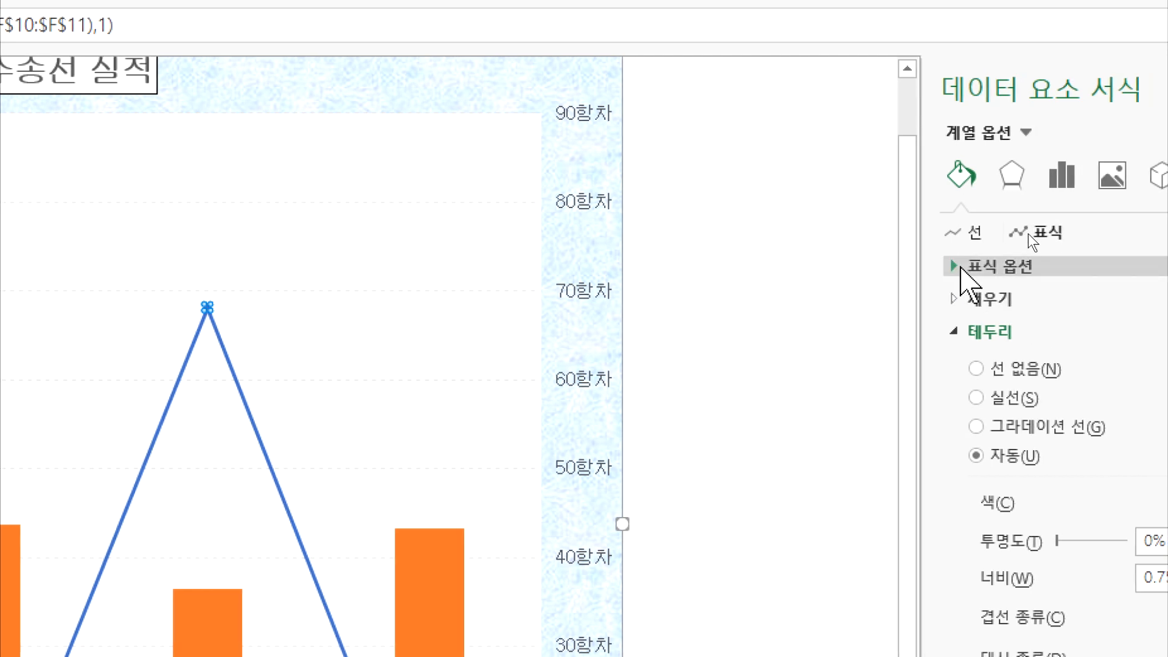
{"action": "left_click", "coordinate": [973, 268]}
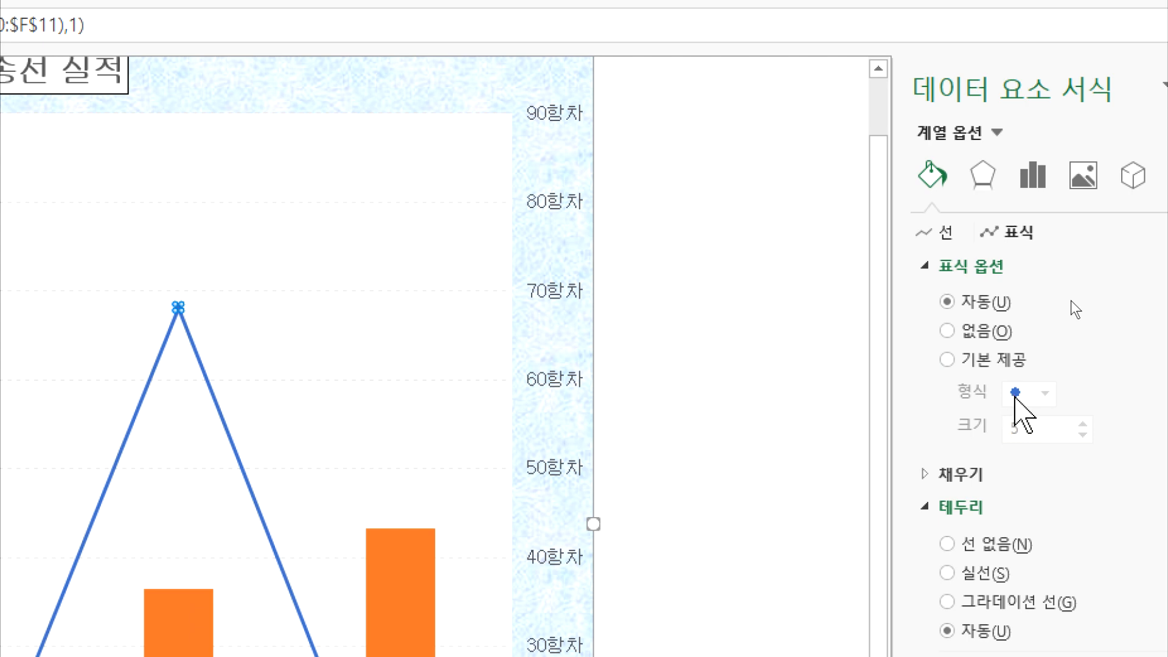
{"action": "left_click", "coordinate": [982, 365]}
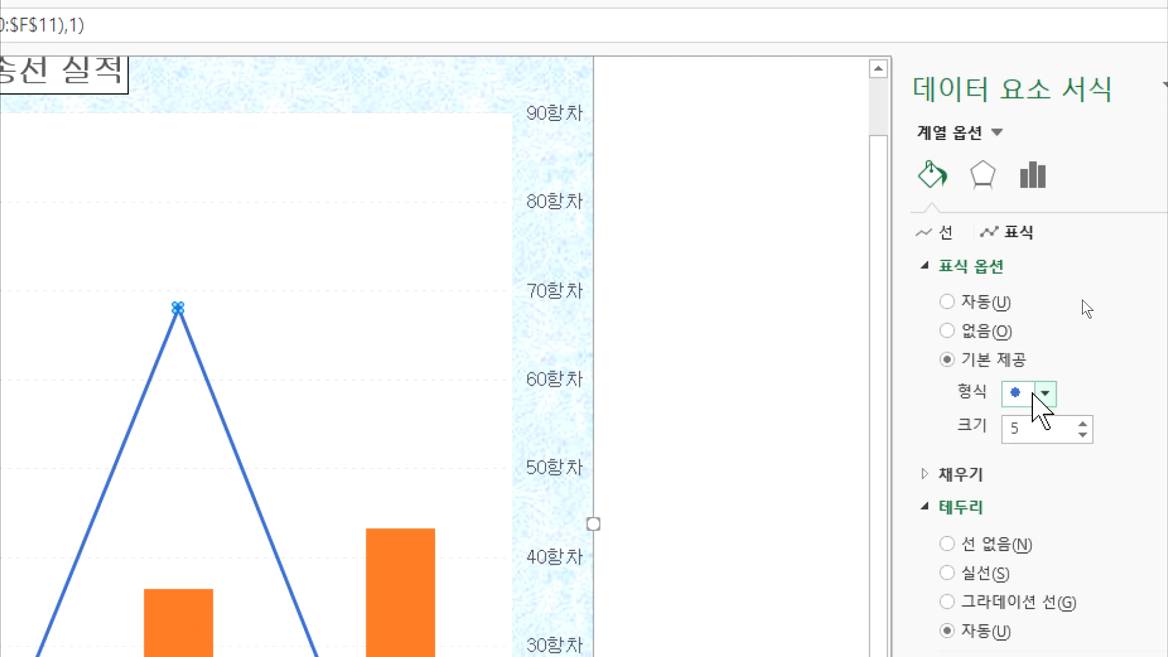
{"action": "left_click", "coordinate": [1044, 393]}
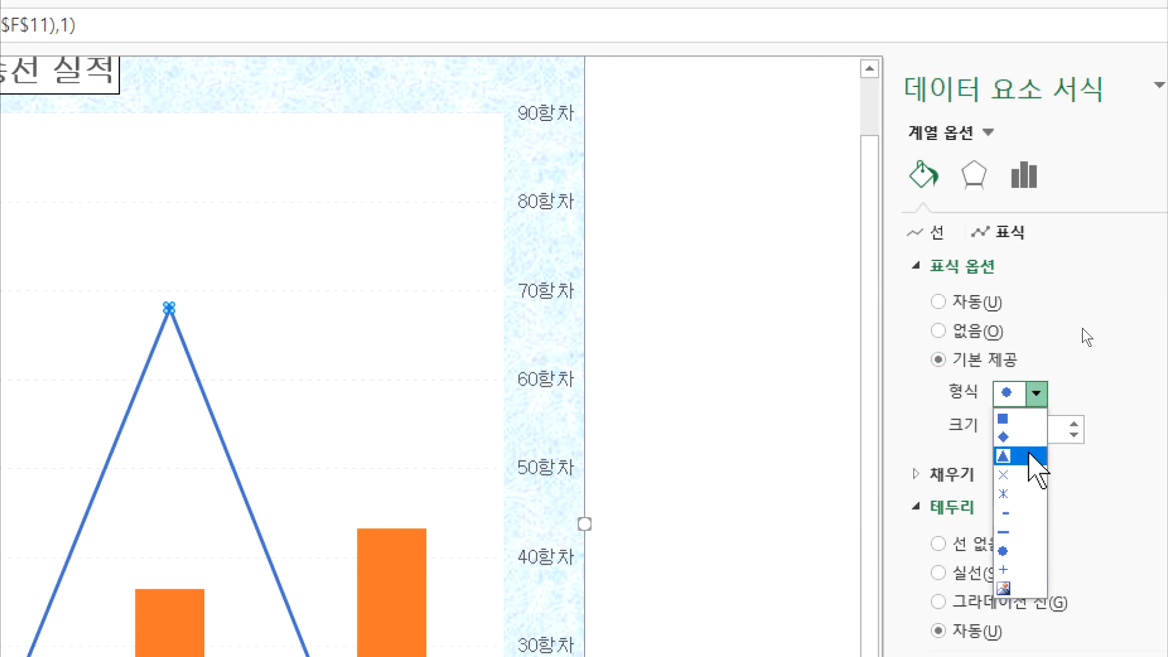
{"action": "left_click", "coordinate": [1037, 456]}
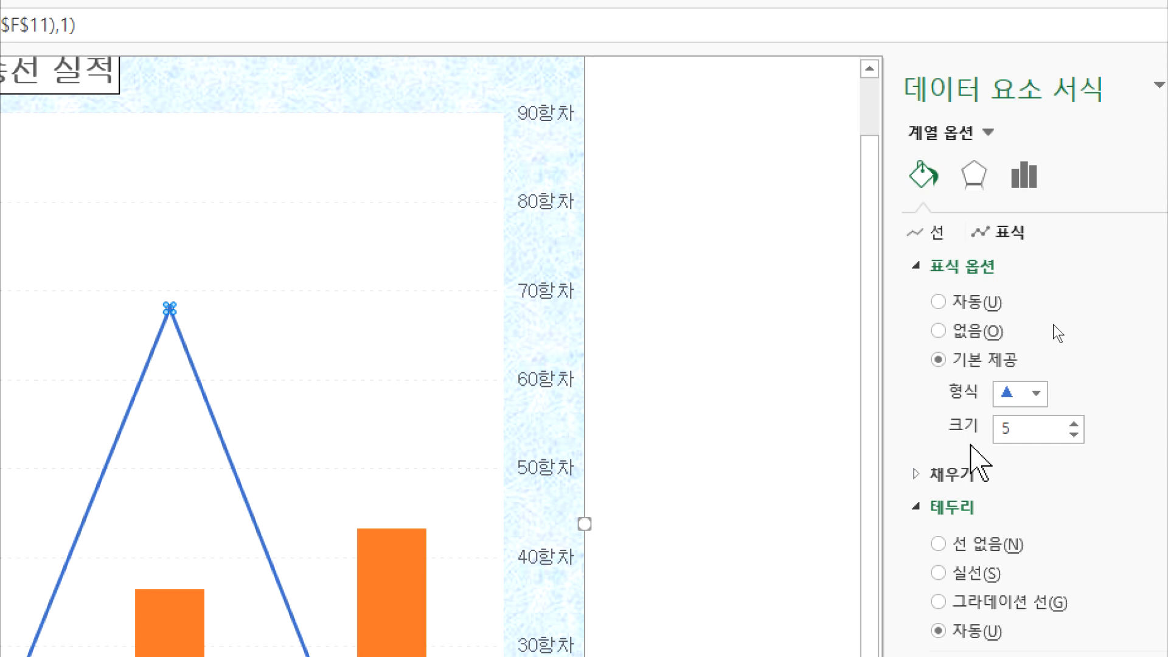
Step: Set the triangle marker's size to 10 and close the data point formatting options
{"action": "left_click", "coordinate": [1030, 423]}
{"action": "left_click", "coordinate": [1029, 424]}
{"action": "left_click", "coordinate": [1030, 424]}
{"action": "left_click", "coordinate": [1030, 424]}
{"action": "left_click", "coordinate": [1030, 424]}
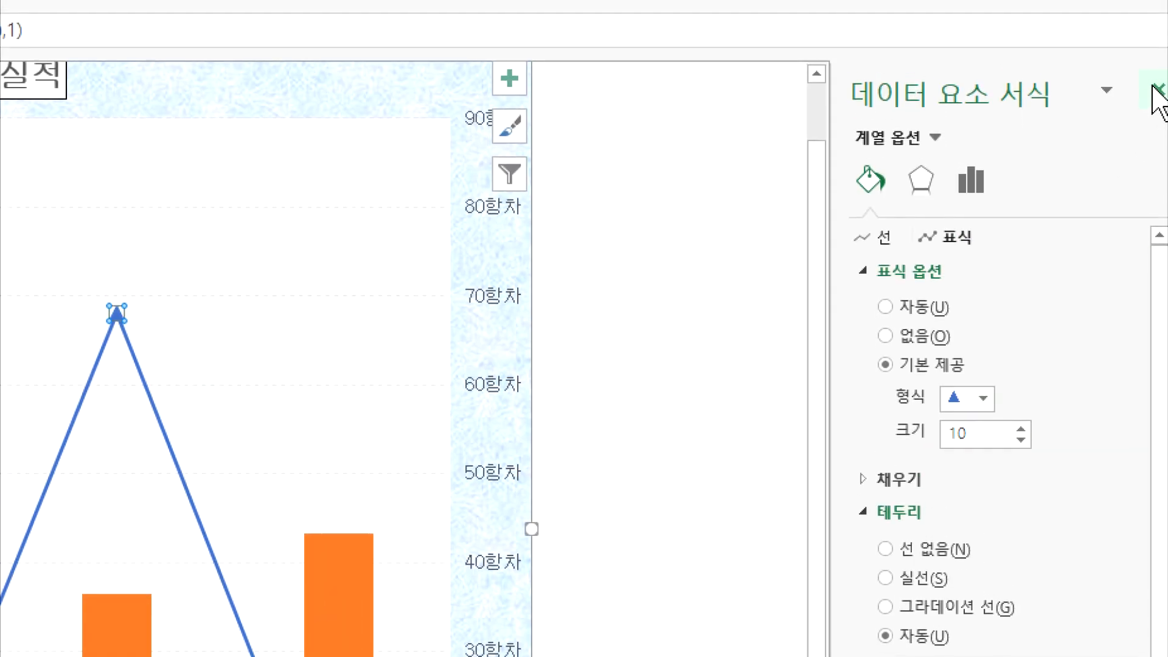
{"action": "left_click", "coordinate": [1156, 91]}
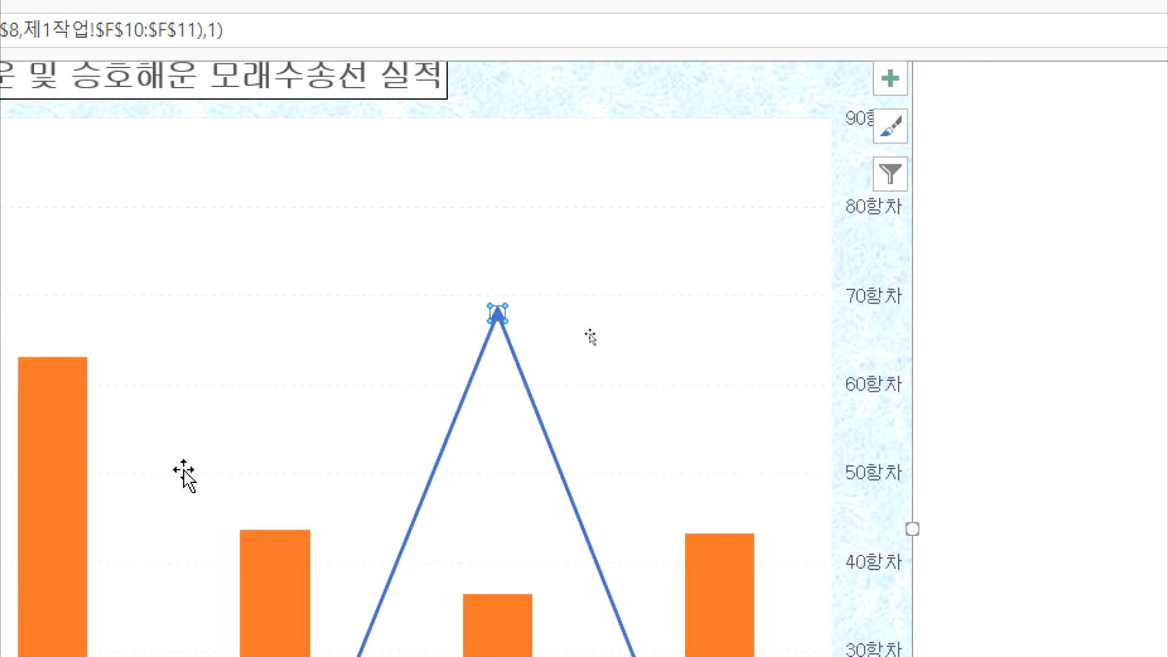
Step: Check the sample chart in Adobe Reader, and add a 바깥쪽 끝에 data label to only the first 화물량 column (신일해운) in Excel
{"action": "left_click", "coordinate": [342, 372]}
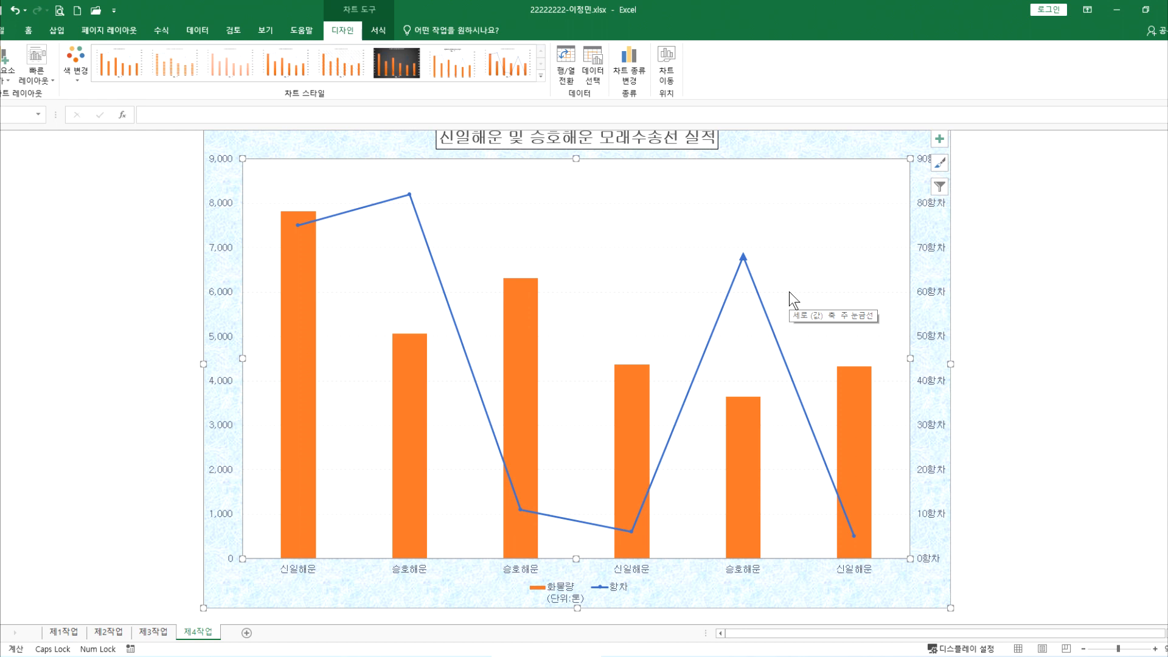
{"action": "key", "text": "alt+Tab"}
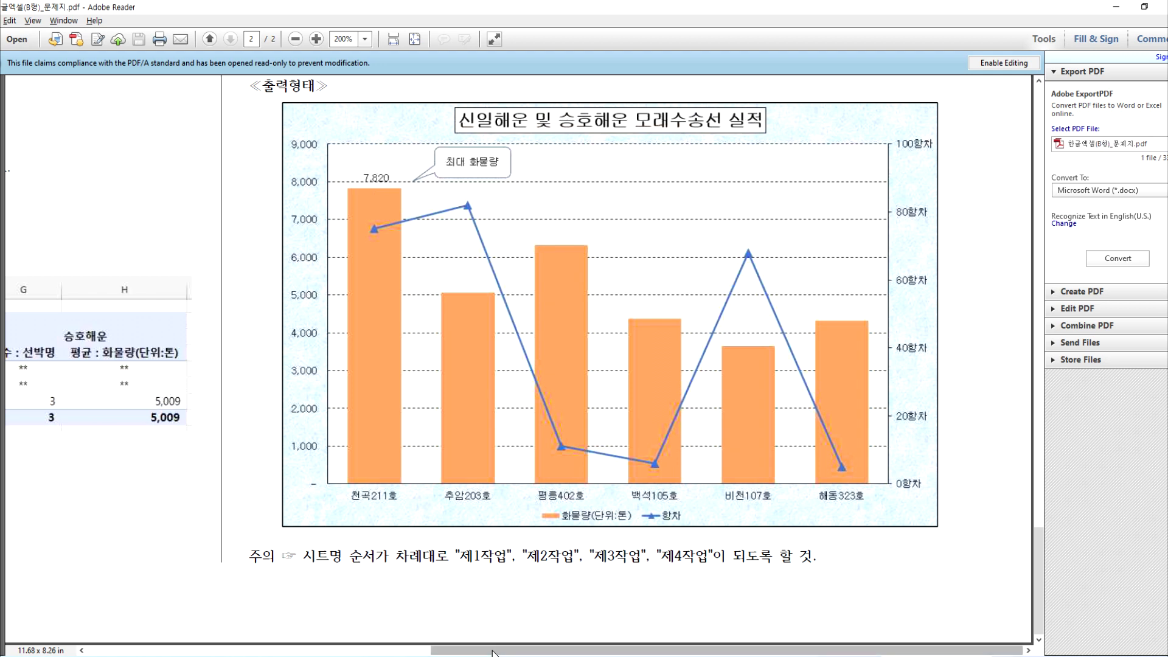
{"action": "key", "text": "alt+Tab"}
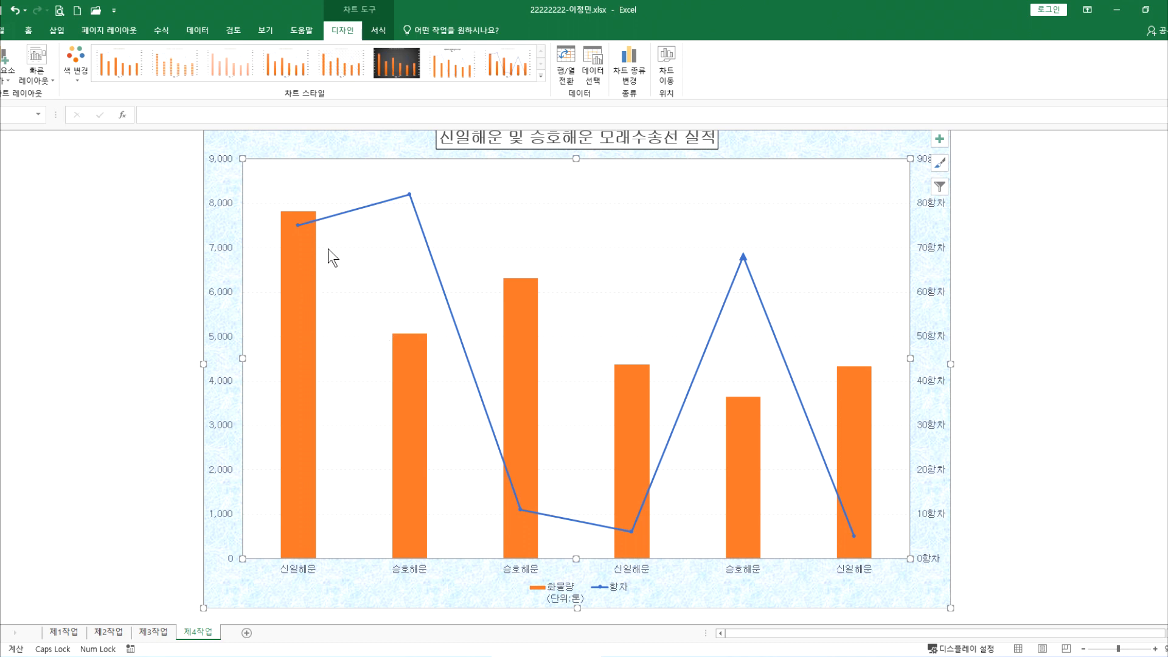
{"action": "left_click", "coordinate": [297, 277]}
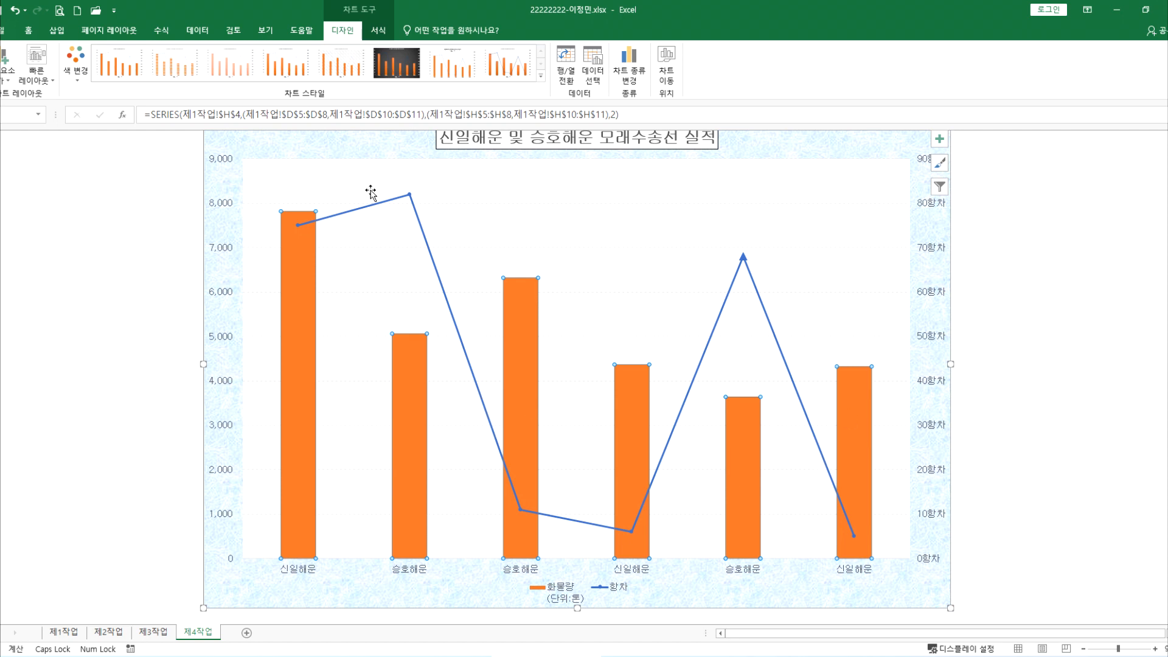
{"action": "left_click", "coordinate": [301, 276]}
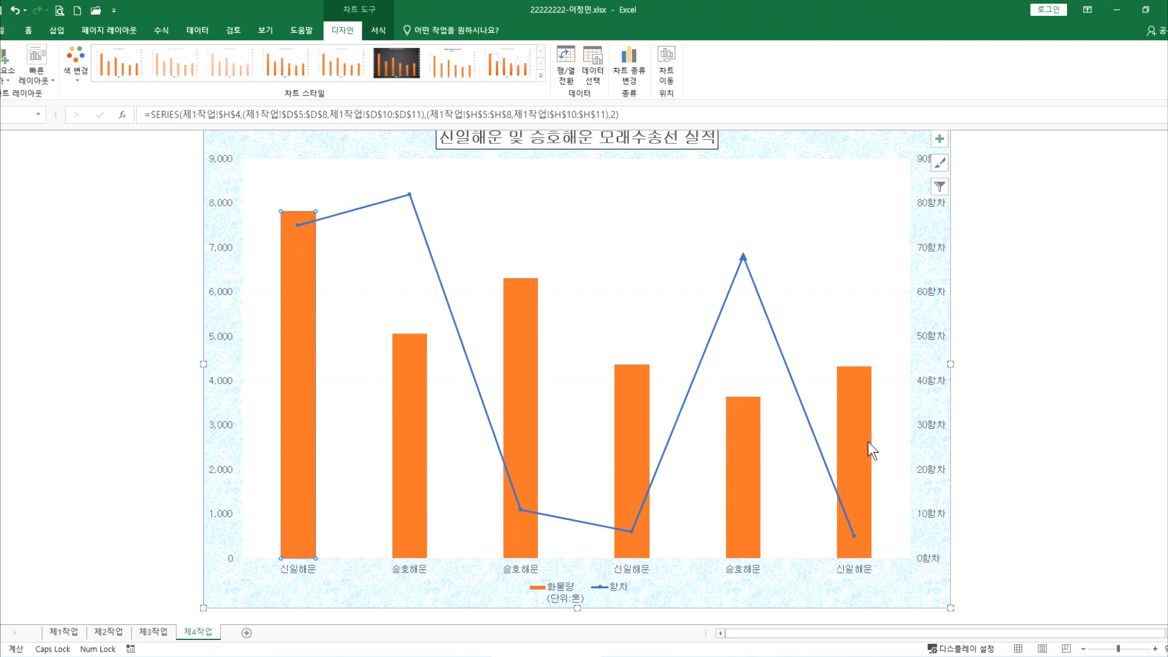
{"action": "mouse_move", "coordinate": [299, 267]}
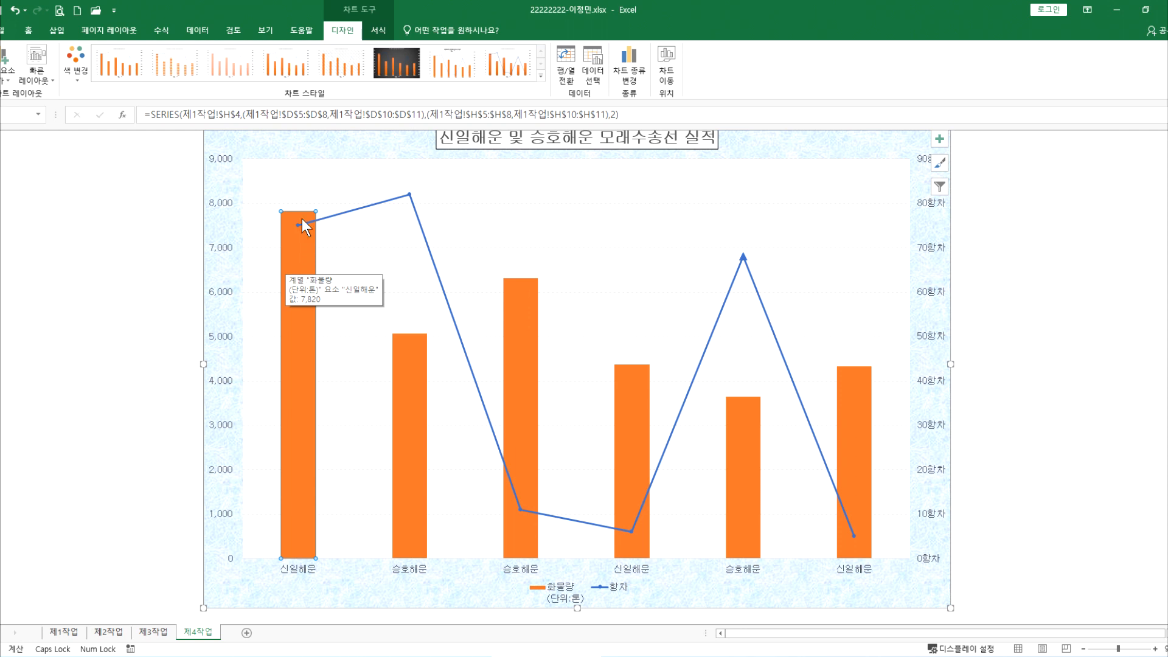
{"action": "left_click", "coordinate": [48, 61]}
{"action": "left_click", "coordinate": [9, 62]}
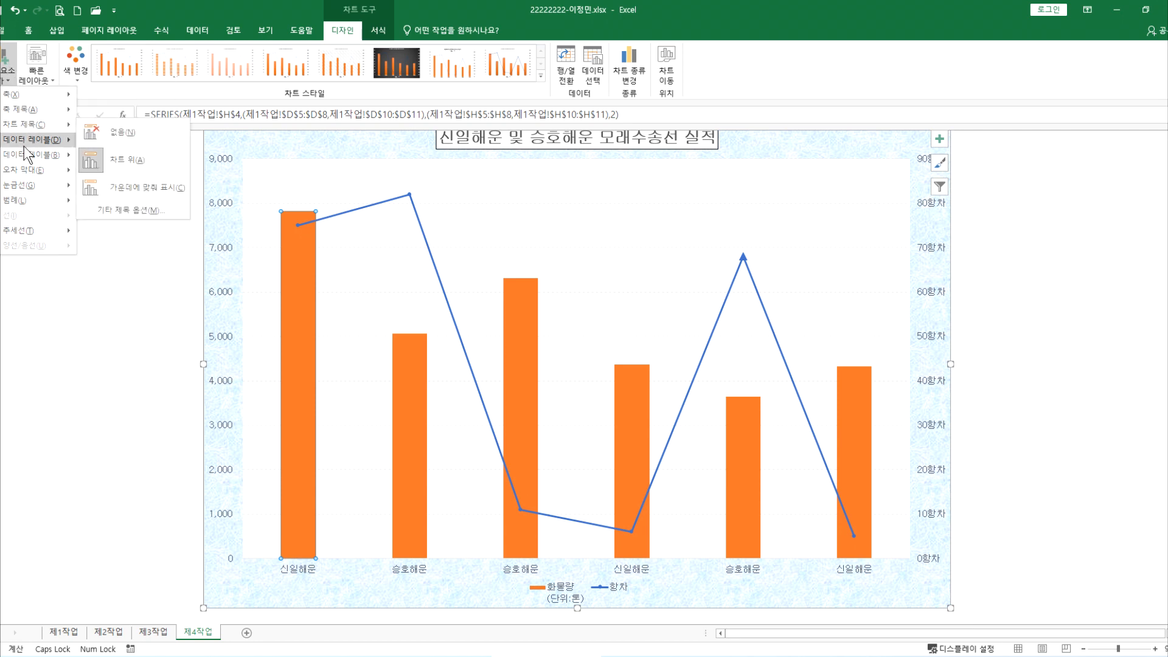
{"action": "mouse_move", "coordinate": [22, 143]}
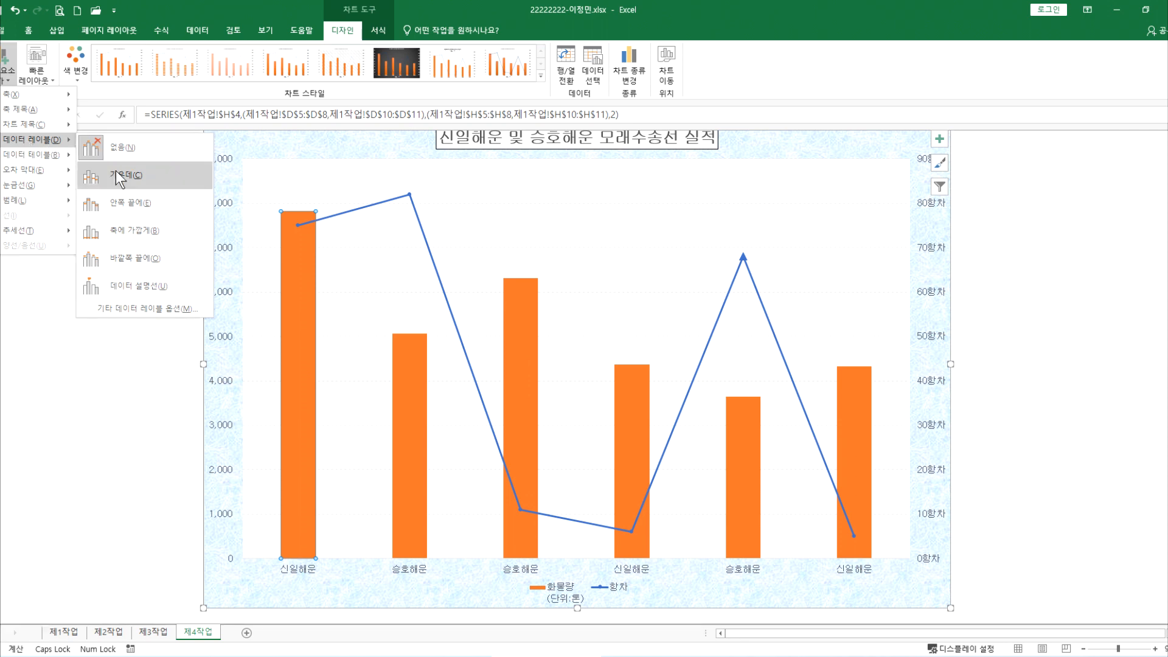
{"action": "left_click", "coordinate": [137, 259]}
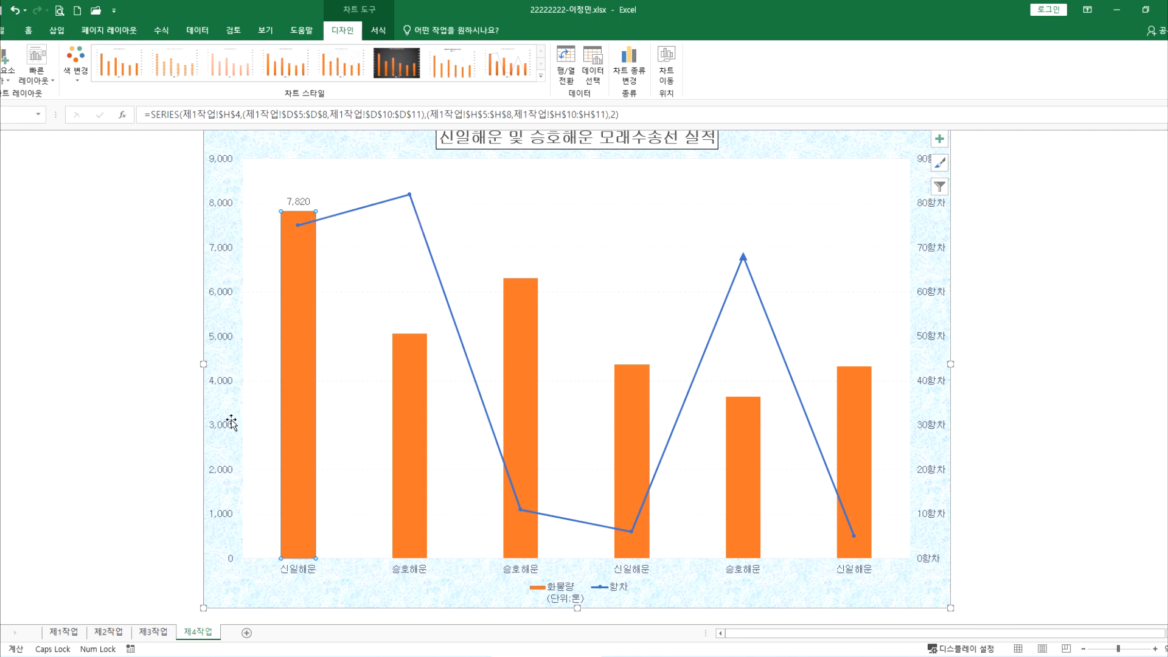
Step: Read the legend condition in Notepad, and compare the H4 header on sheet 제1작업 and the chart's legend with the sample chart in the PDF
{"action": "left_click", "coordinate": [437, 656]}
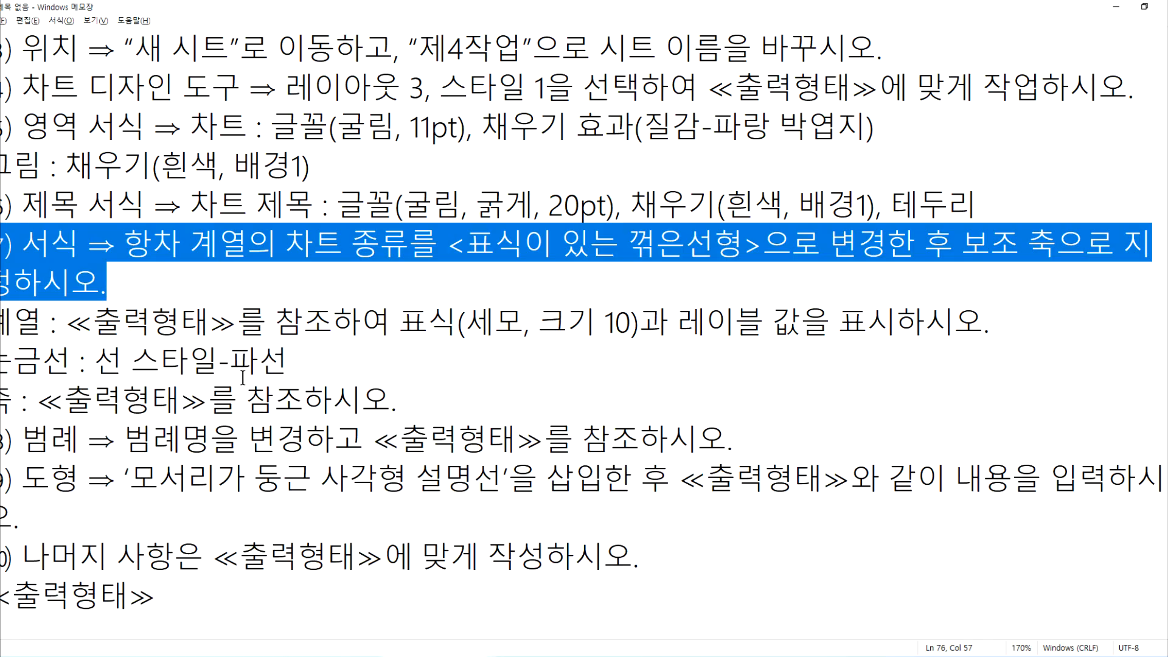
{"action": "left_click", "coordinate": [404, 388]}
{"action": "left_click_drag", "start_coordinate": [289, 359], "coordinate": [13, 204]}
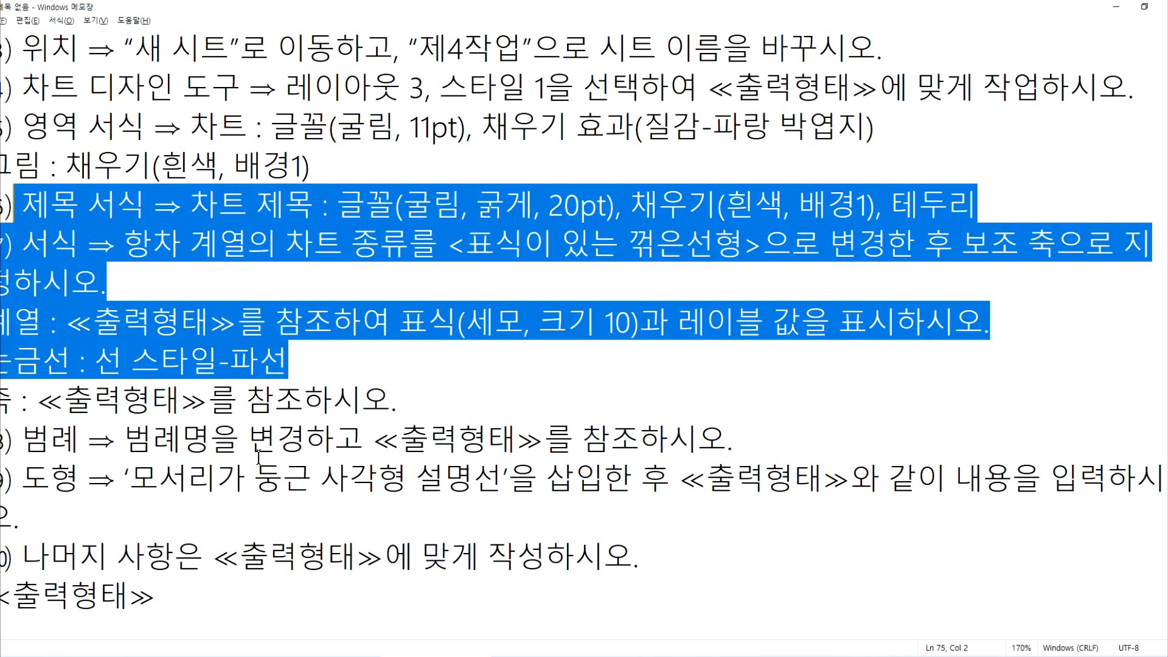
{"action": "left_click_drag", "start_coordinate": [124, 438], "coordinate": [306, 442]}
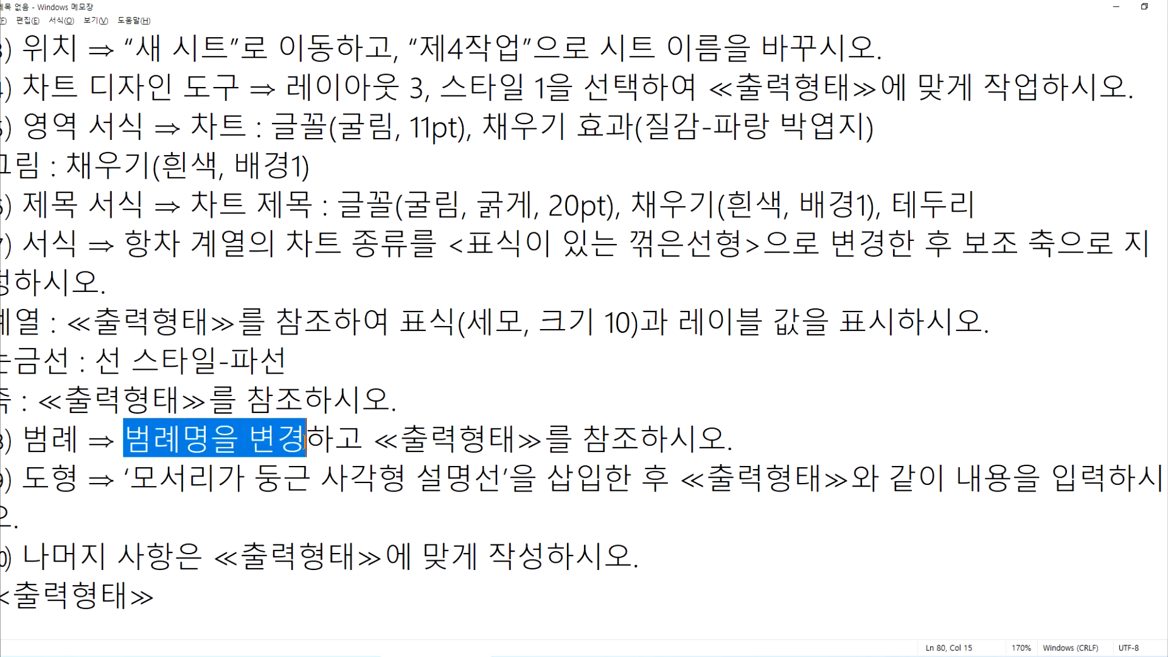
{"action": "key", "text": "alt+Tab"}
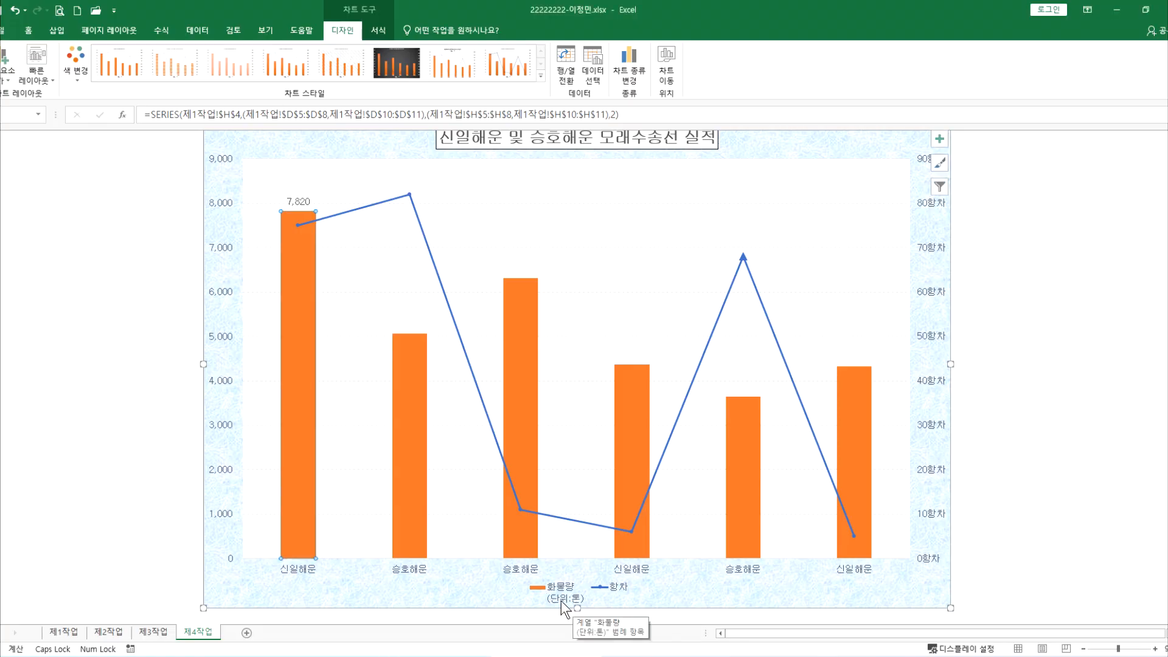
{"action": "left_click", "coordinate": [62, 633]}
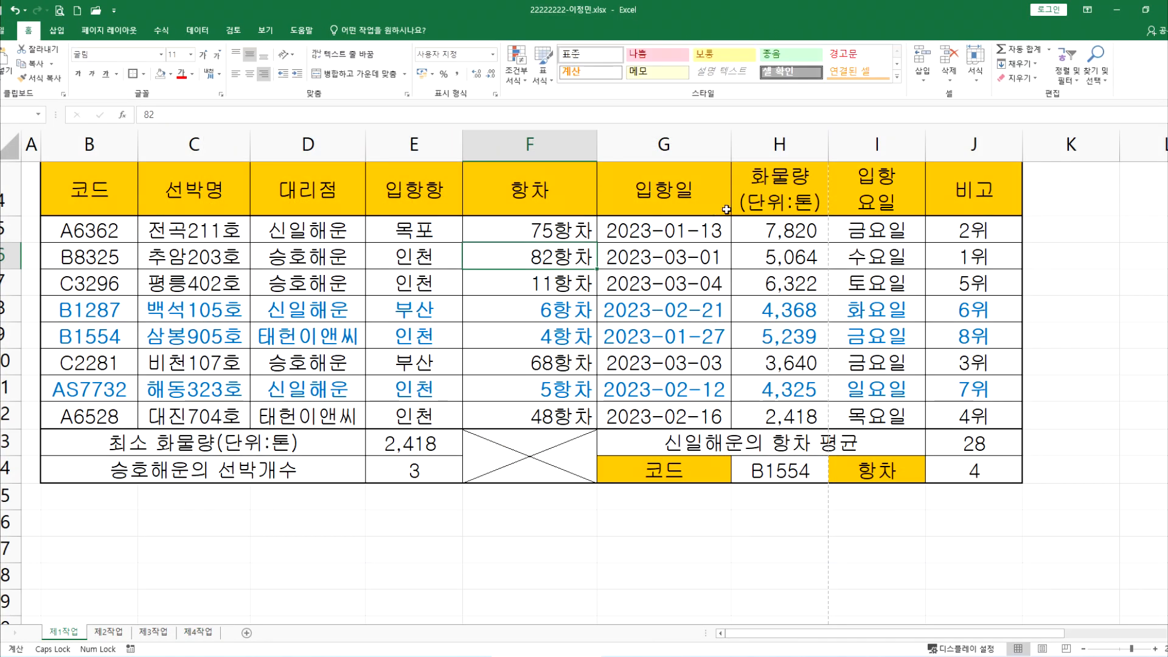
{"action": "left_click", "coordinate": [782, 202]}
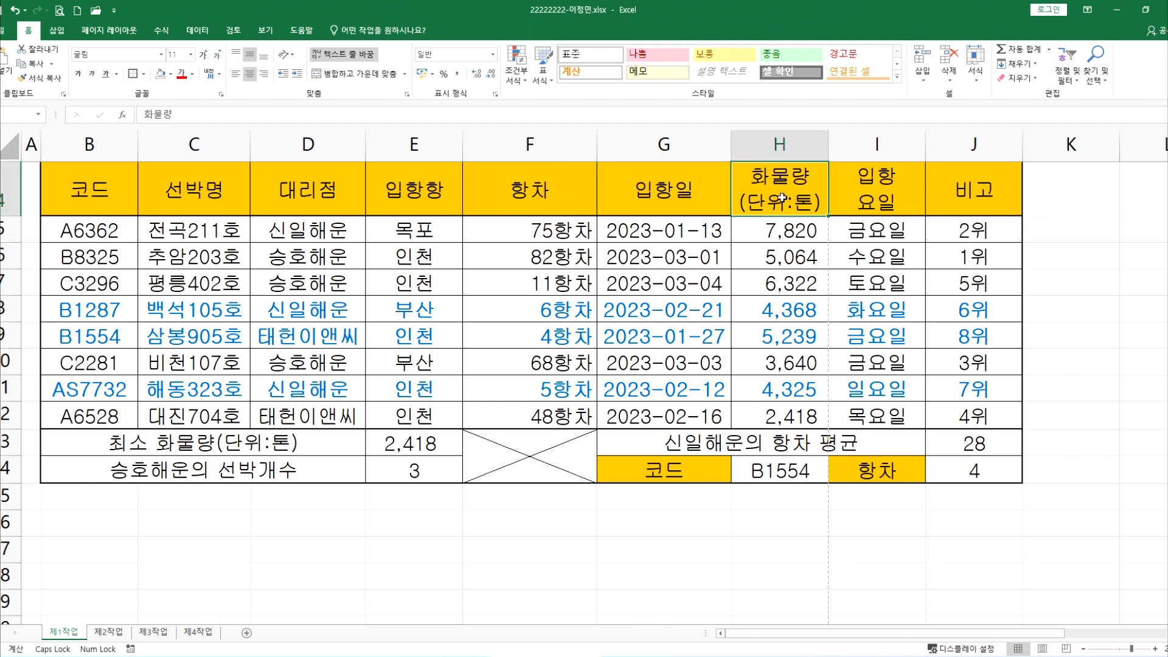
{"action": "left_click", "coordinate": [200, 632]}
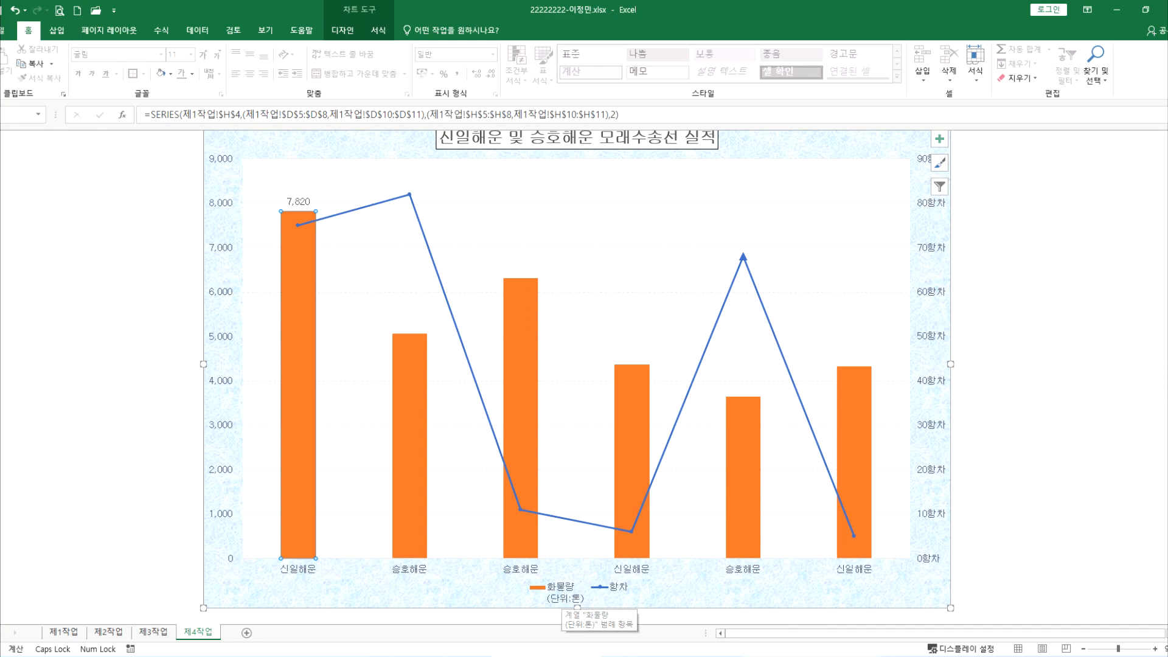
{"action": "key", "text": "alt+Tab"}
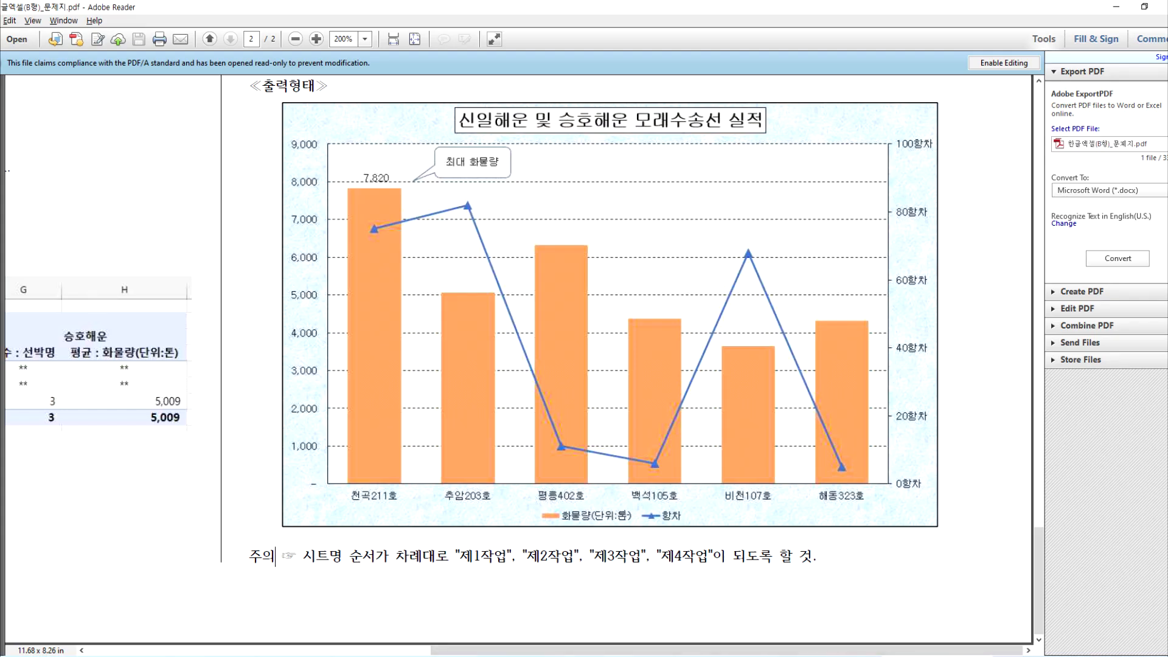
{"action": "key", "text": "alt+Tab"}
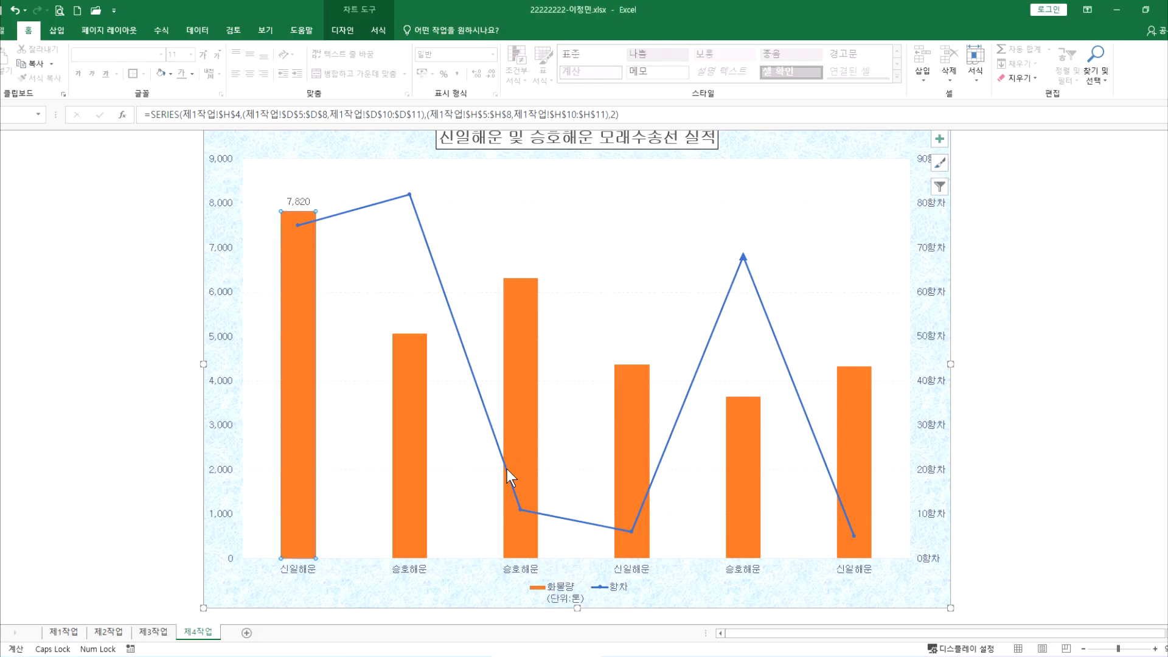
Step: Edit the chart's data source so the 화물량 series name is the one-line text 화물량(단위:톤), and accept the change
{"action": "left_click", "coordinate": [861, 152]}
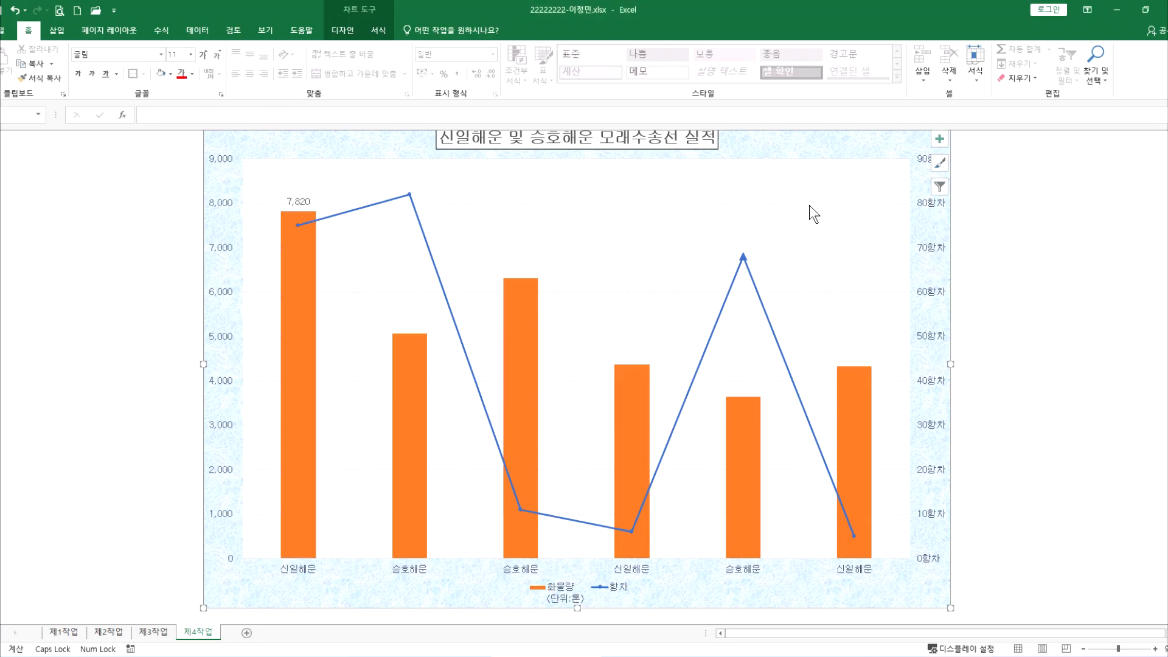
{"action": "left_click", "coordinate": [345, 27]}
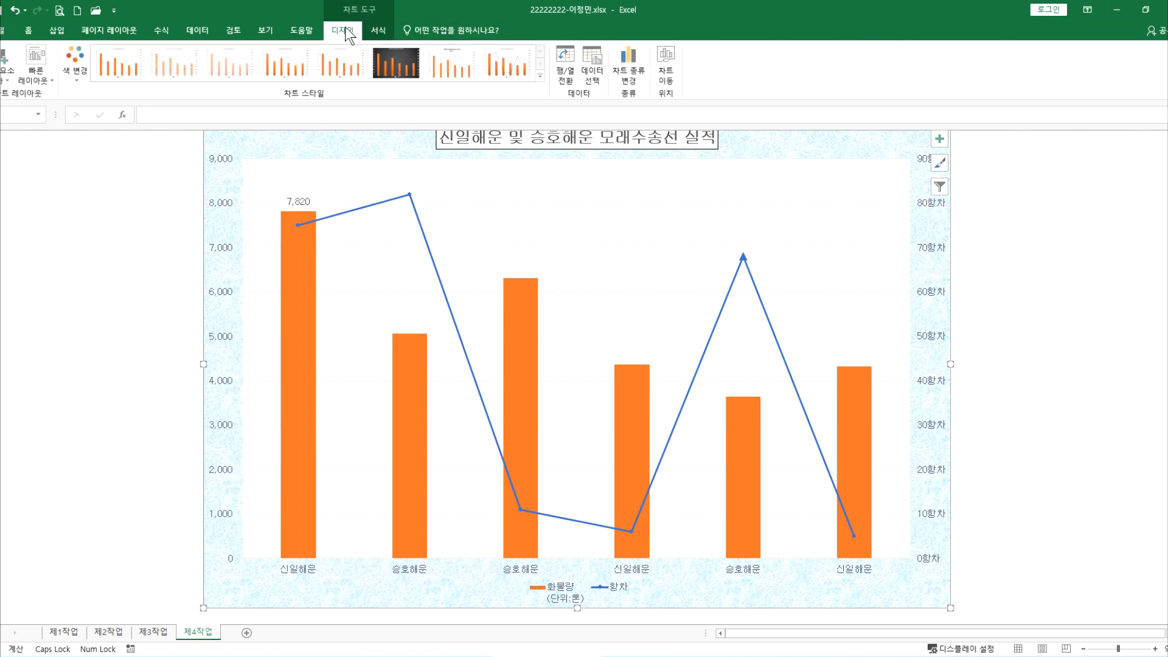
{"action": "left_click", "coordinate": [589, 68]}
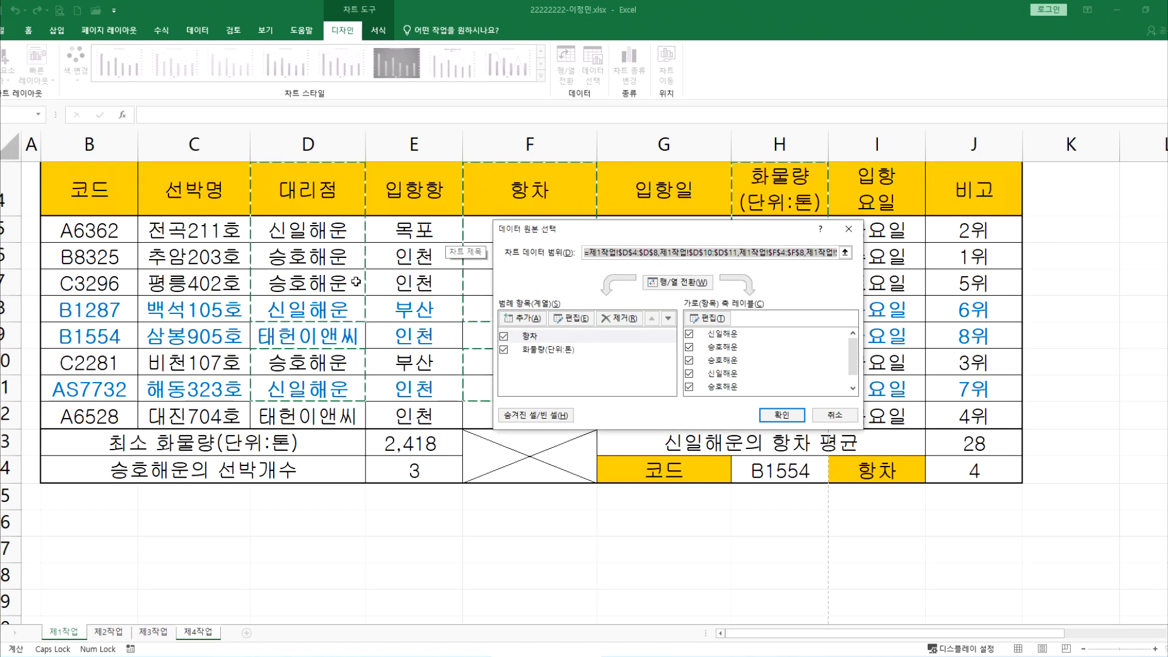
{"action": "left_click", "coordinate": [543, 349]}
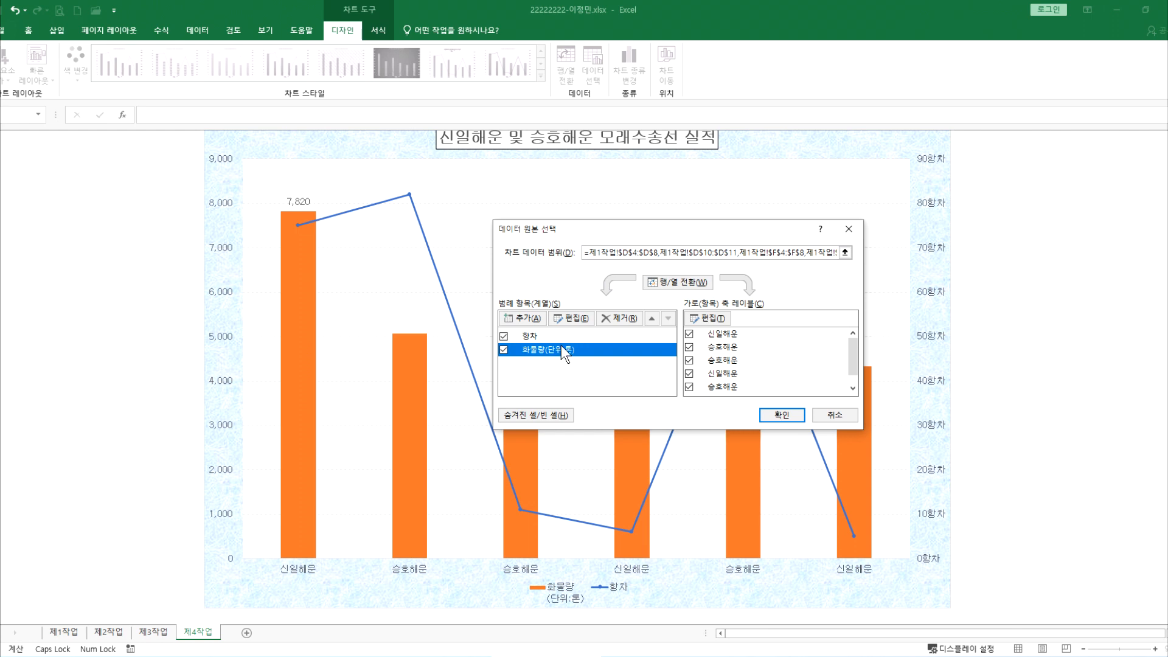
{"action": "left_click", "coordinate": [571, 317]}
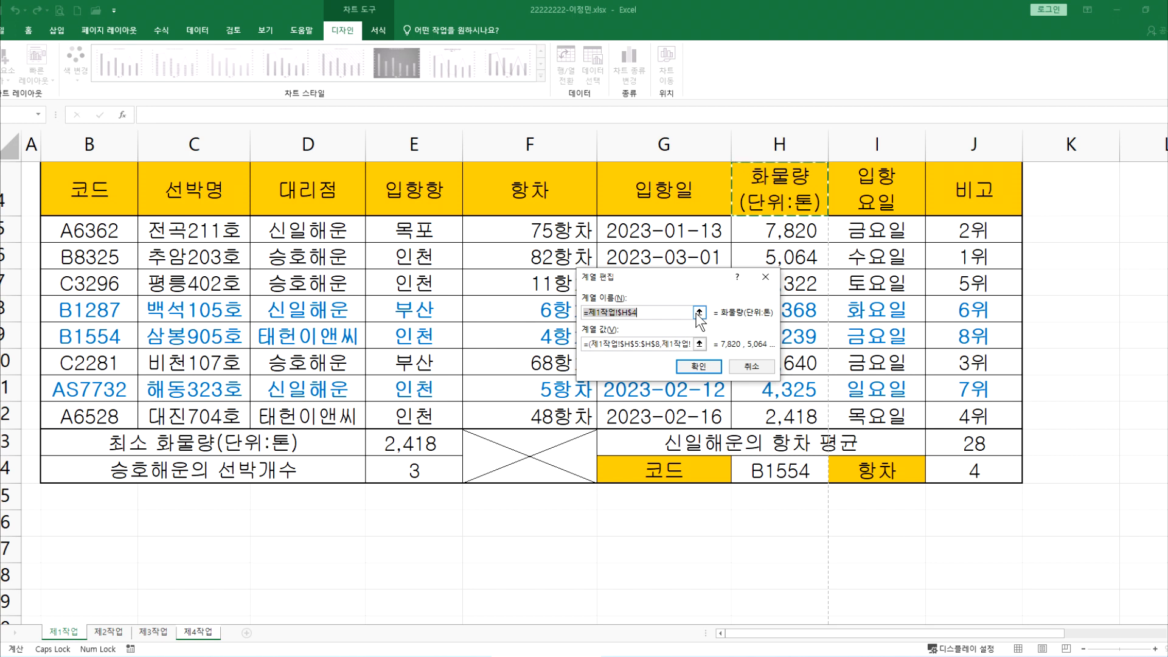
{"action": "type", "text": "화물량("}
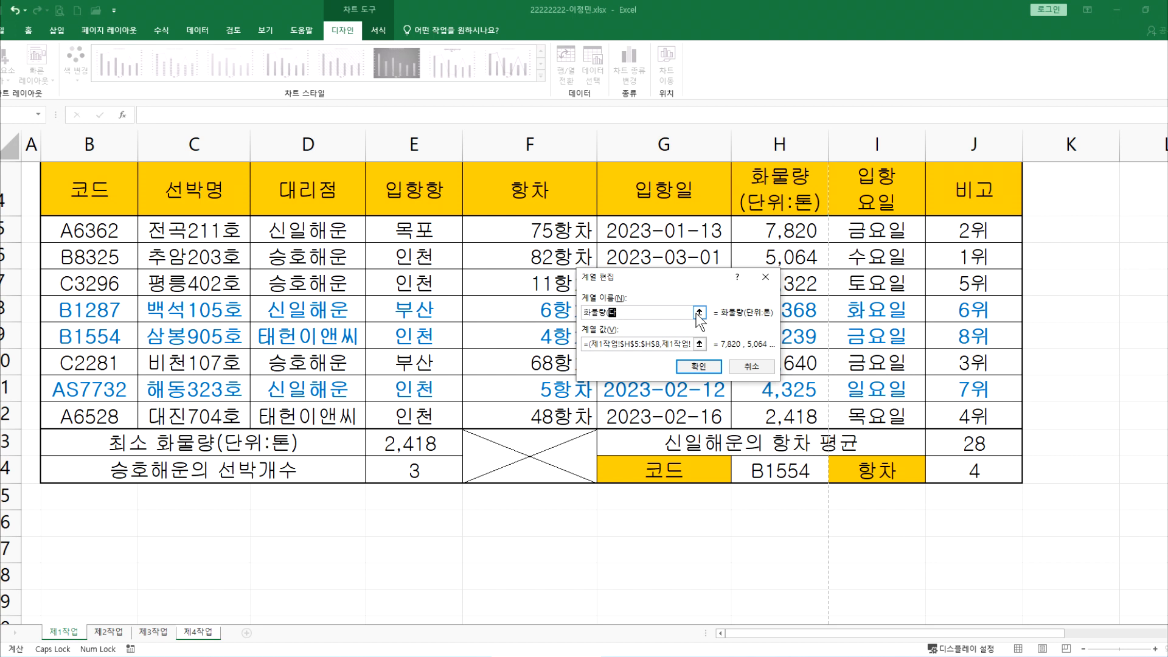
{"action": "type", "text": "단위:=토"}
{"action": "key", "text": "BackSpace"}
{"action": "key", "text": "BackSpace"}
{"action": "type", "text": "ㅌ톤)"}
{"action": "key", "text": "Return"}
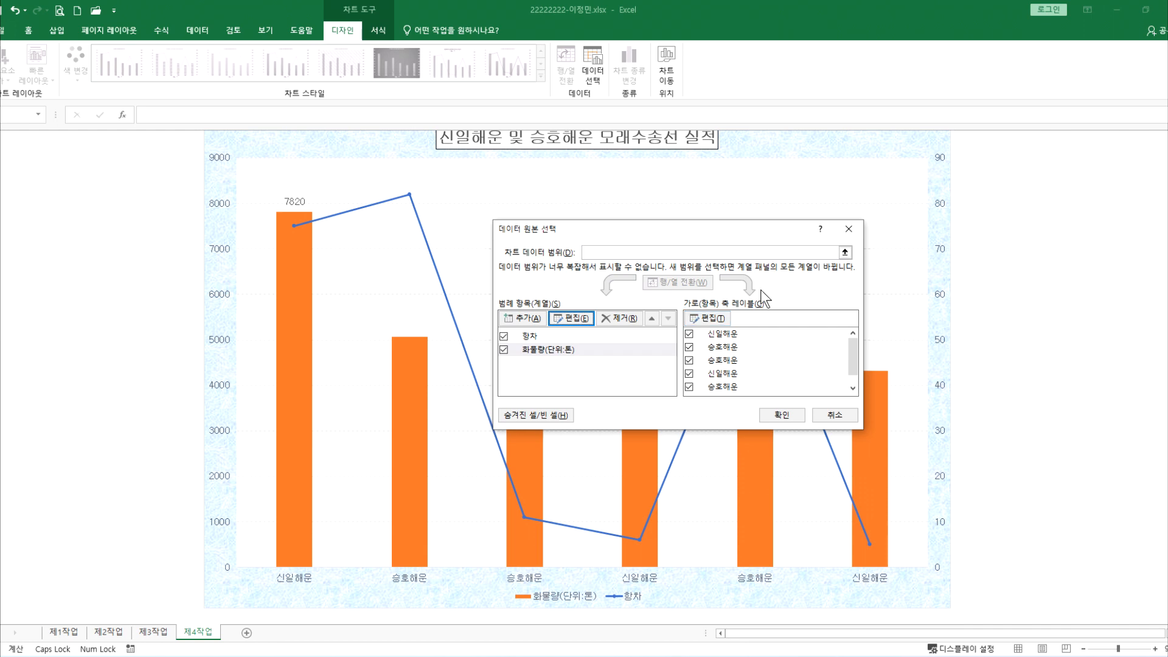
{"action": "left_click", "coordinate": [779, 413]}
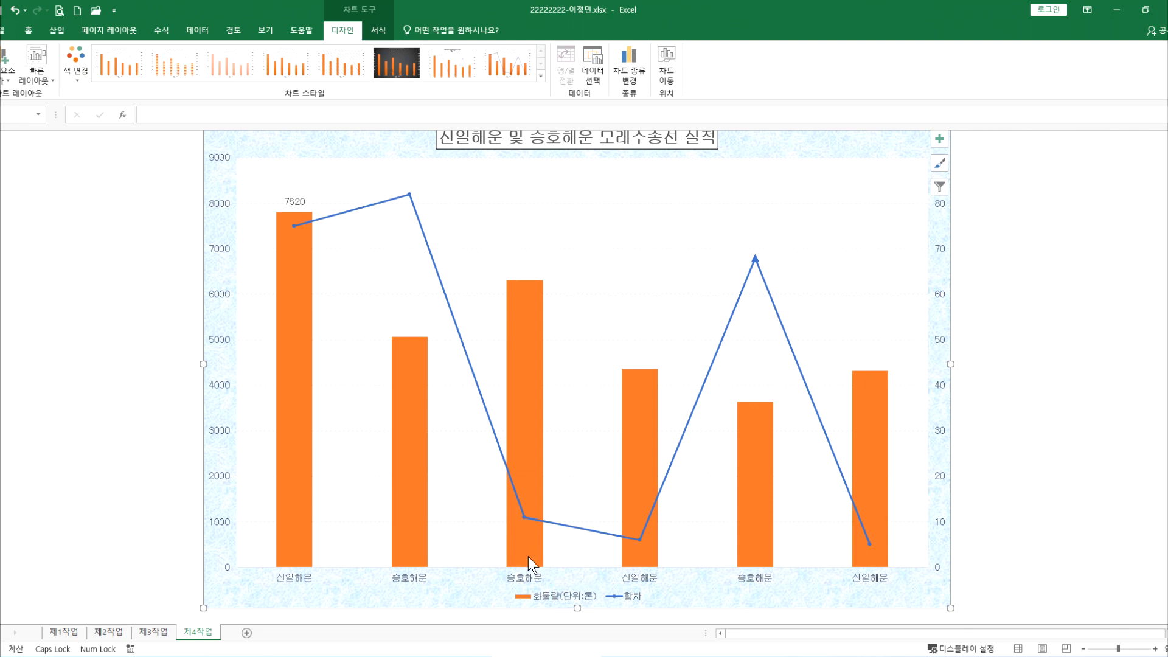
Step: Compare the legend with the sample in the PDF, and review the 화물량(단위:톤) series name in the chart's data source without changing it
{"action": "key", "text": "alt+Tab"}
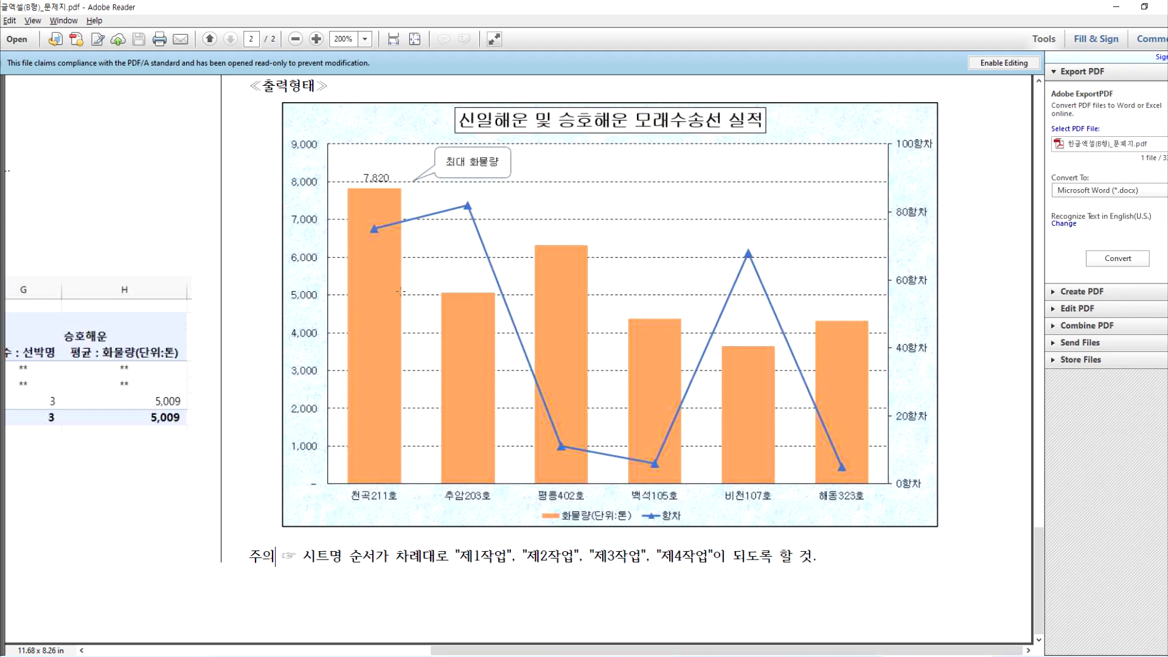
{"action": "key", "text": "alt+Tab"}
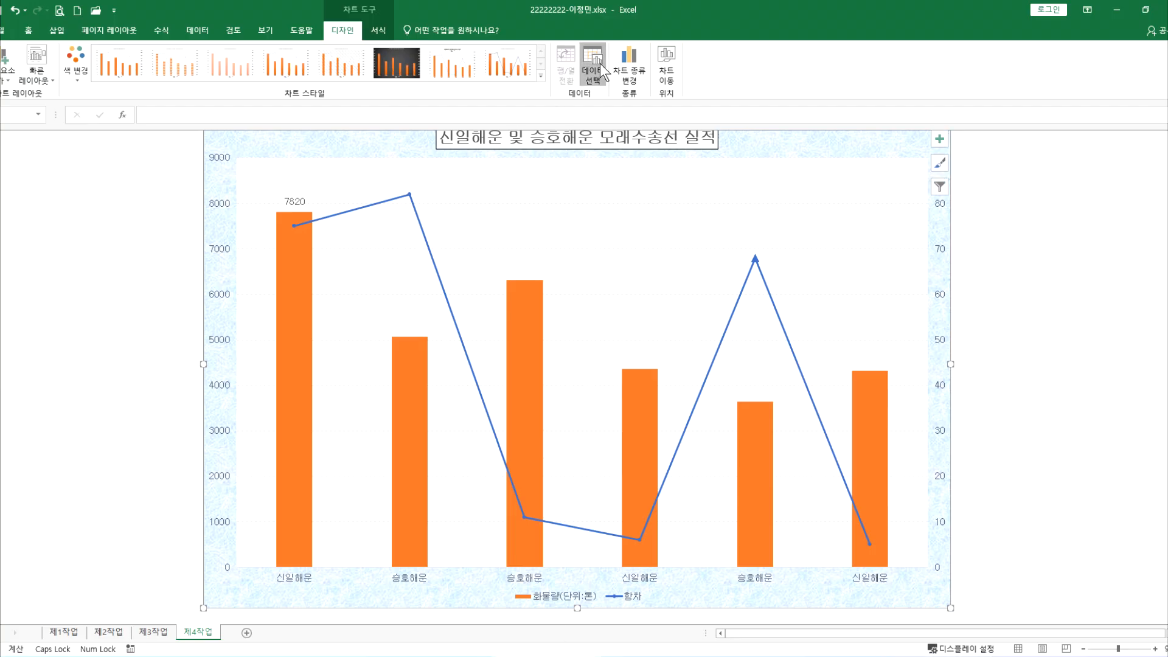
{"action": "left_click", "coordinate": [599, 63]}
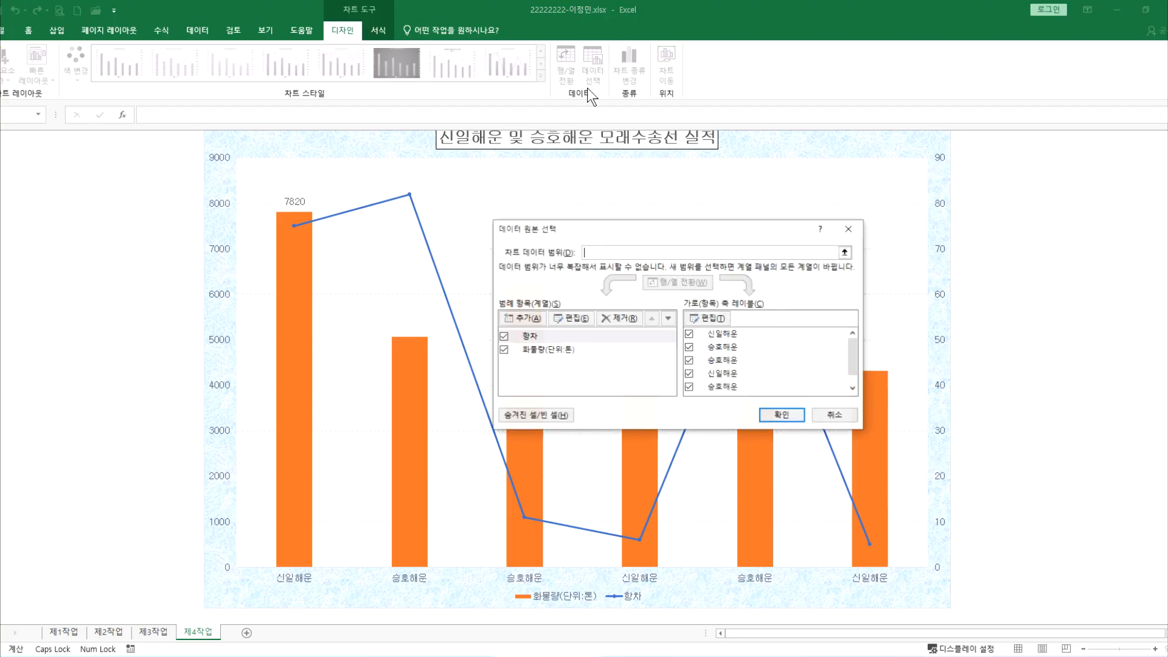
{"action": "left_click", "coordinate": [547, 350]}
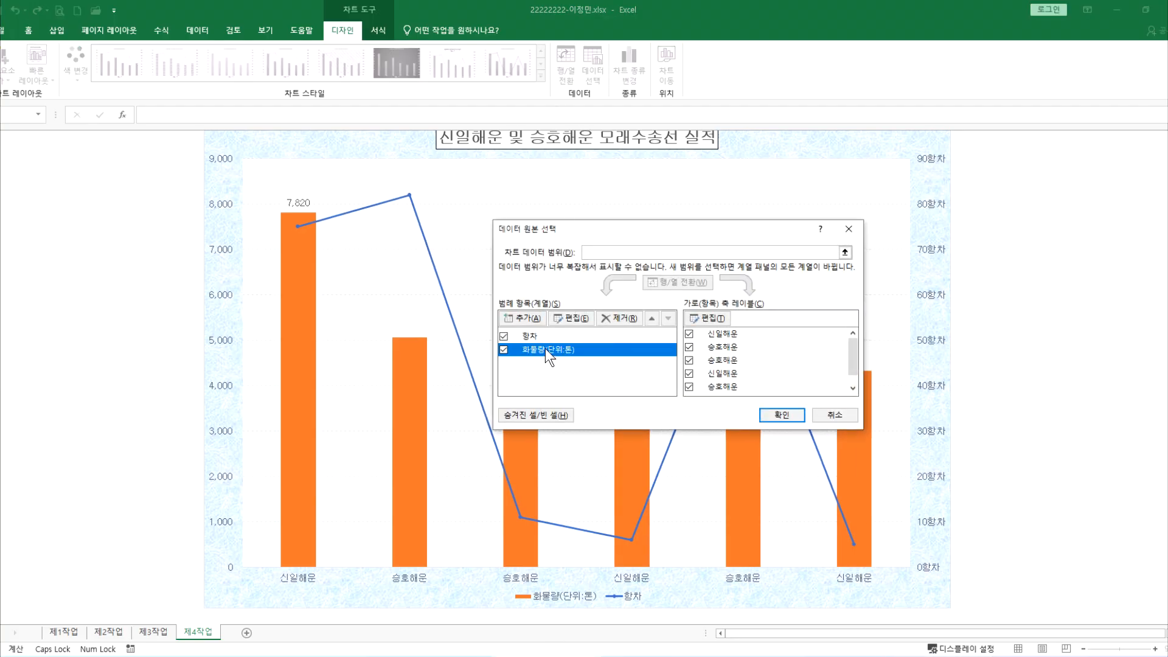
{"action": "left_click", "coordinate": [579, 317]}
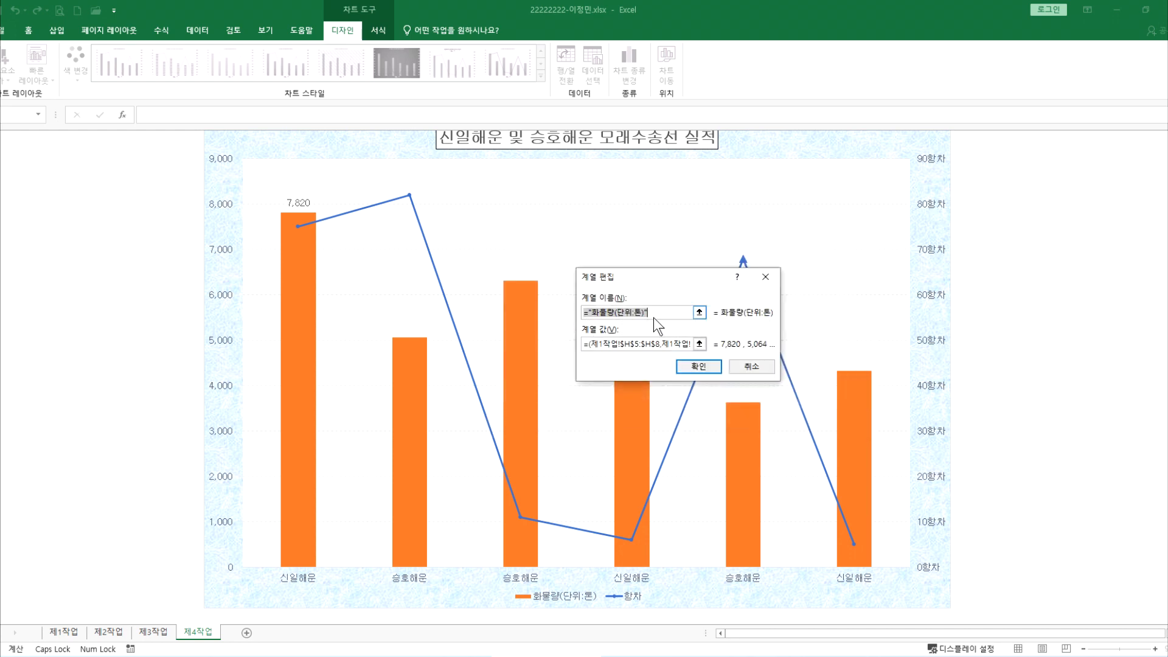
{"action": "left_click", "coordinate": [657, 313]}
{"action": "left_click", "coordinate": [742, 364]}
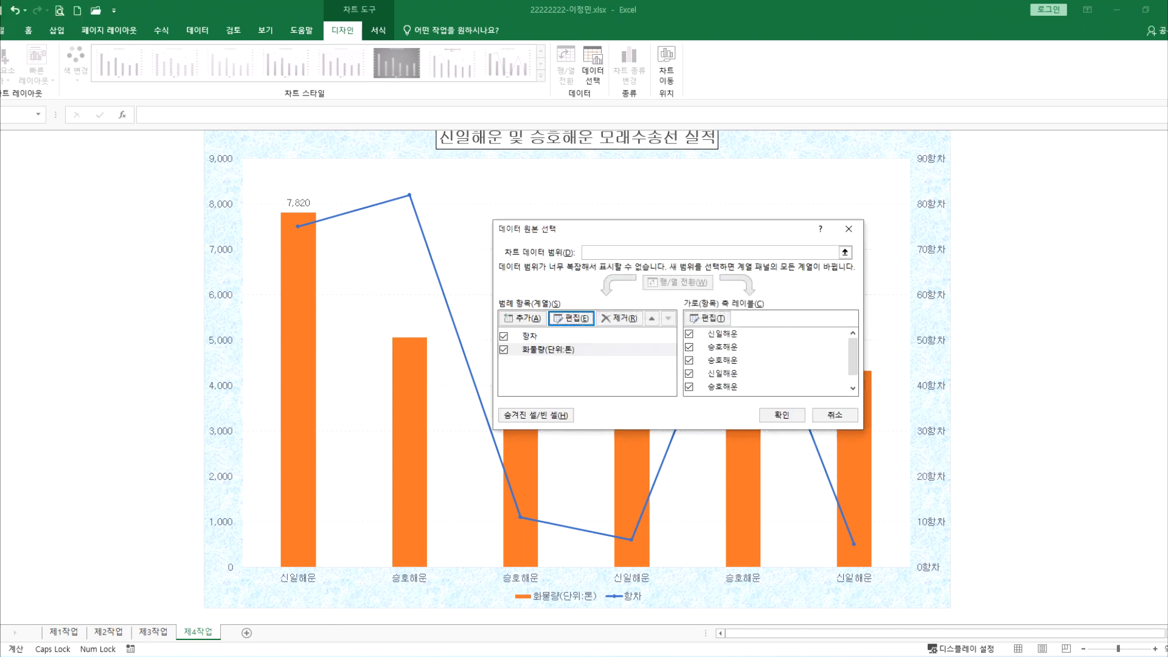
{"action": "left_click", "coordinate": [834, 416]}
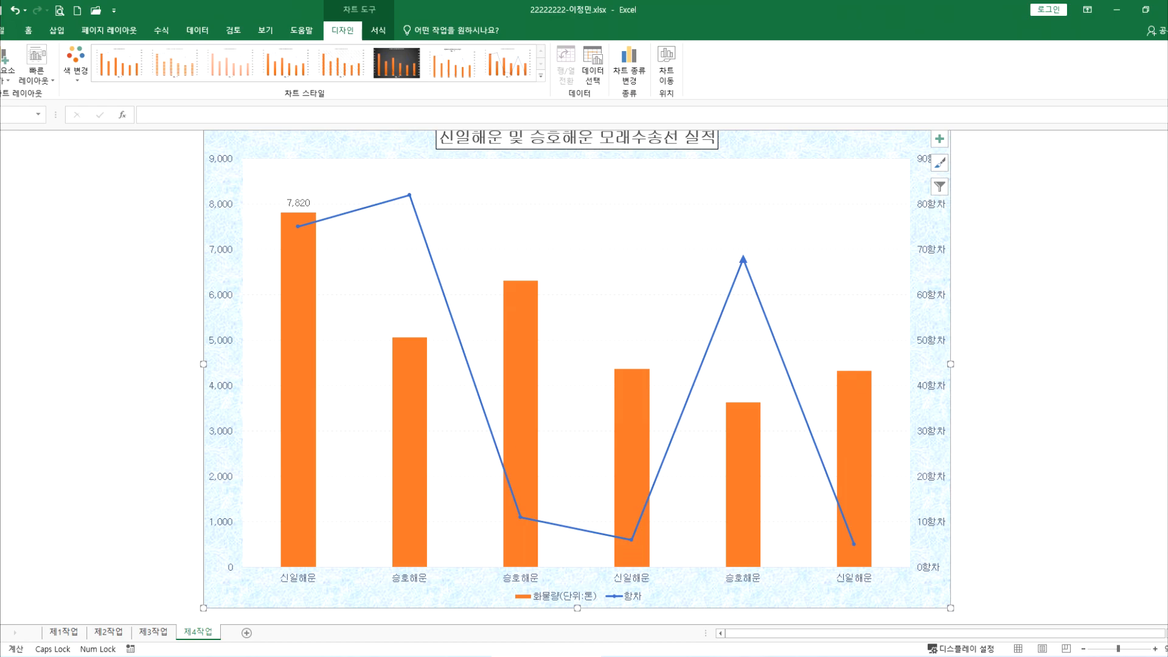
Step: Bring up the sample PDF, and examine the 대리점 and 화물량 columns on the 제1작업 sheet in Excel
{"action": "left_click", "coordinate": [258, 656]}
{"action": "left_click", "coordinate": [258, 656]}
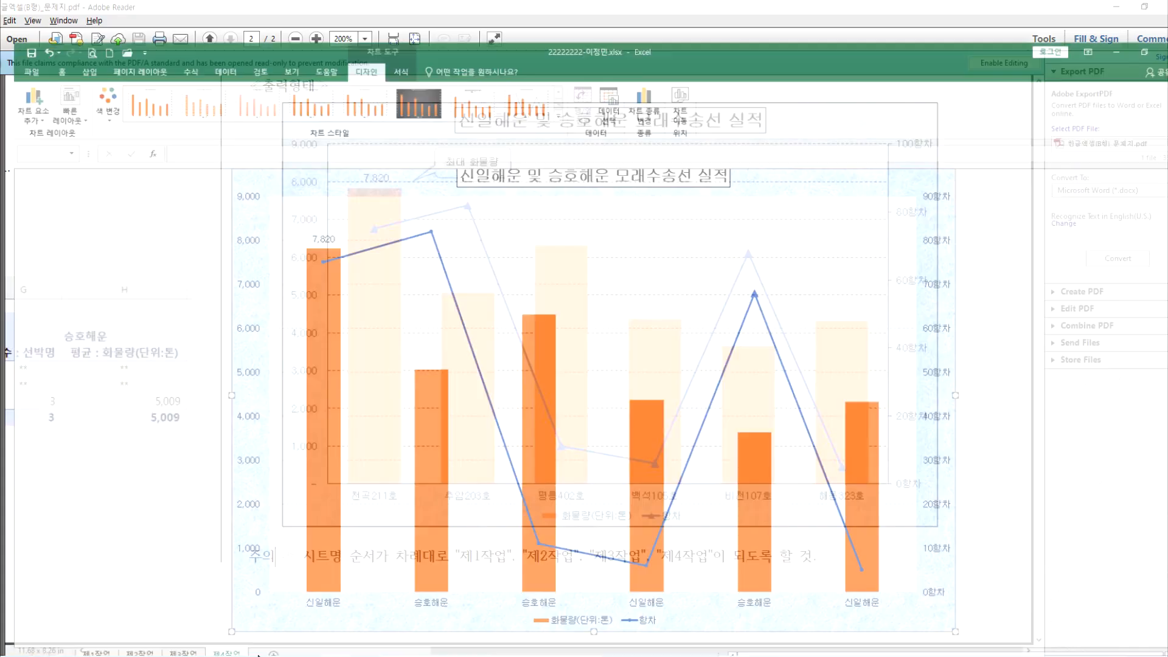
{"action": "left_click", "coordinate": [64, 632]}
{"action": "left_click_drag", "start_coordinate": [292, 192], "coordinate": [307, 259]}
{"action": "left_click_drag", "start_coordinate": [792, 191], "coordinate": [802, 337]}
{"action": "left_click", "coordinate": [759, 185]}
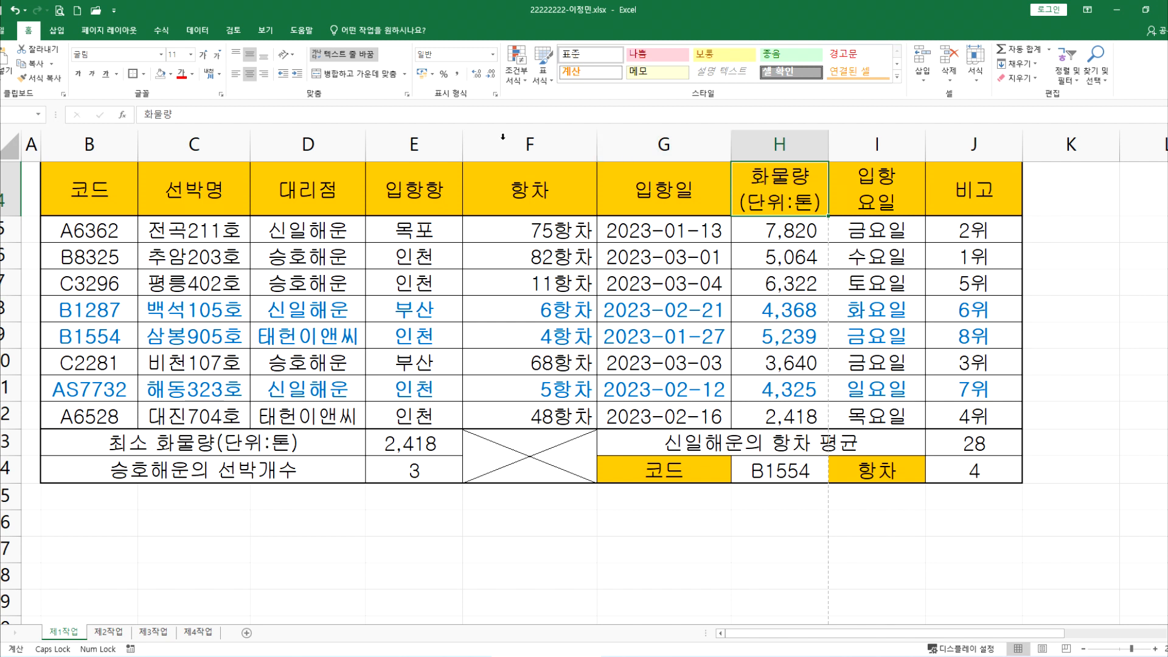
Step: Examine the header row on sheet 제1작업, including the 화물량(단위:톤) cell, and compare it with the sample chart in the PDF
{"action": "left_click_drag", "start_coordinate": [71, 183], "coordinate": [593, 187]}
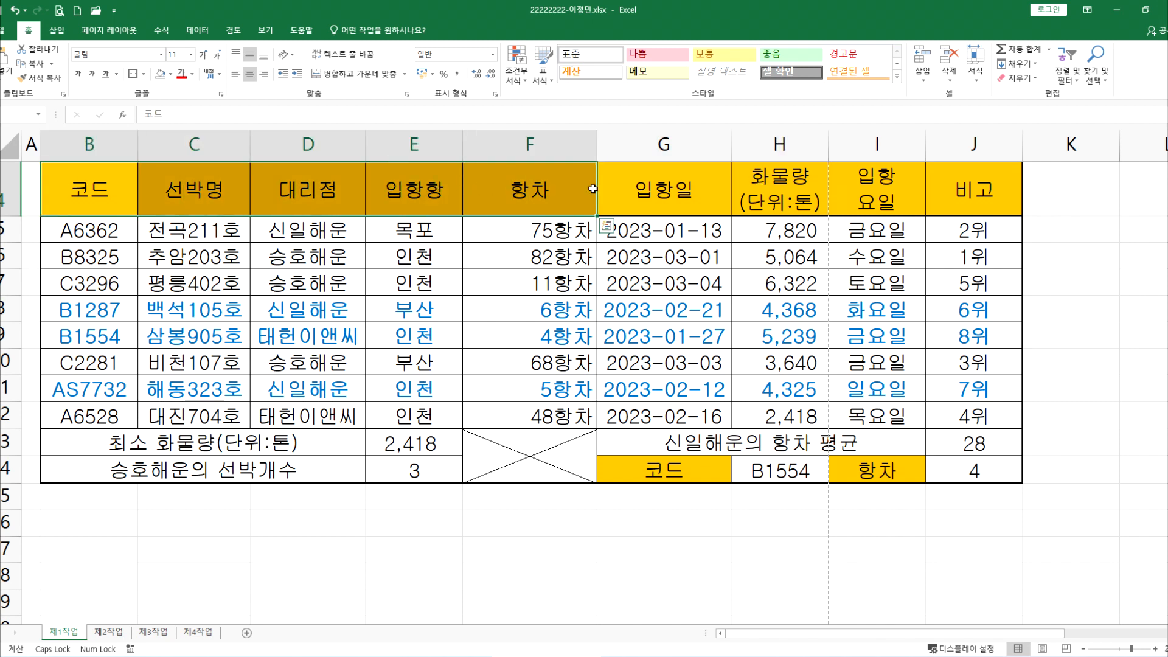
{"action": "left_click_drag", "start_coordinate": [760, 188], "coordinate": [873, 190]}
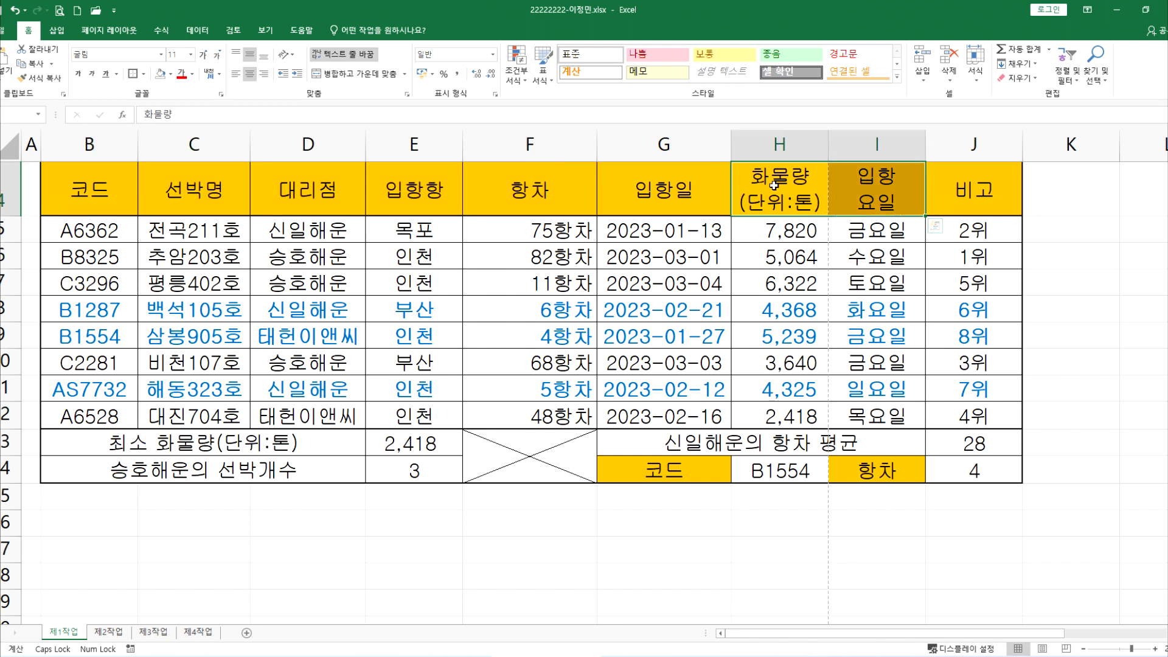
{"action": "left_click", "coordinate": [816, 188]}
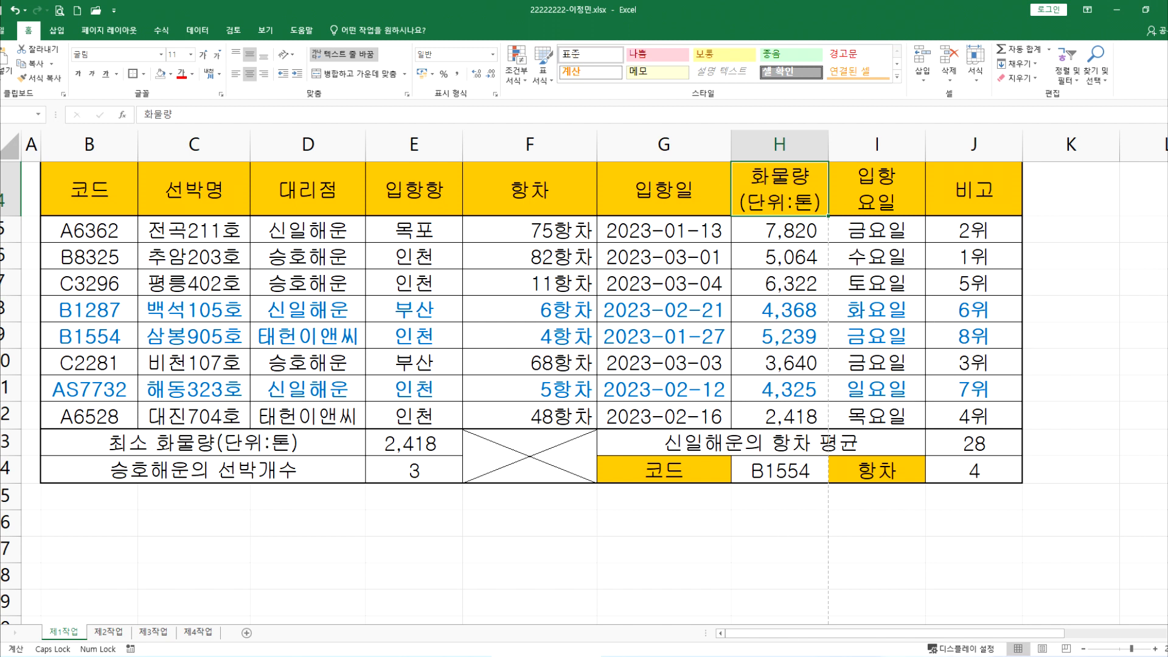
{"action": "key", "text": "alt+Tab"}
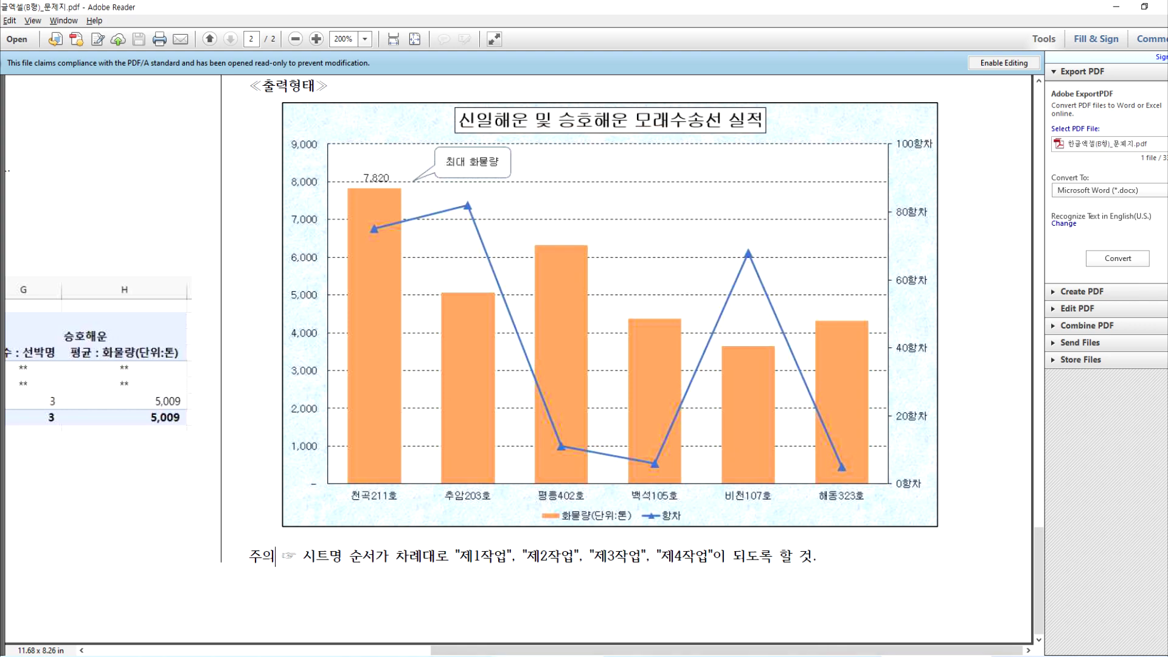
{"action": "key", "text": "alt+Tab"}
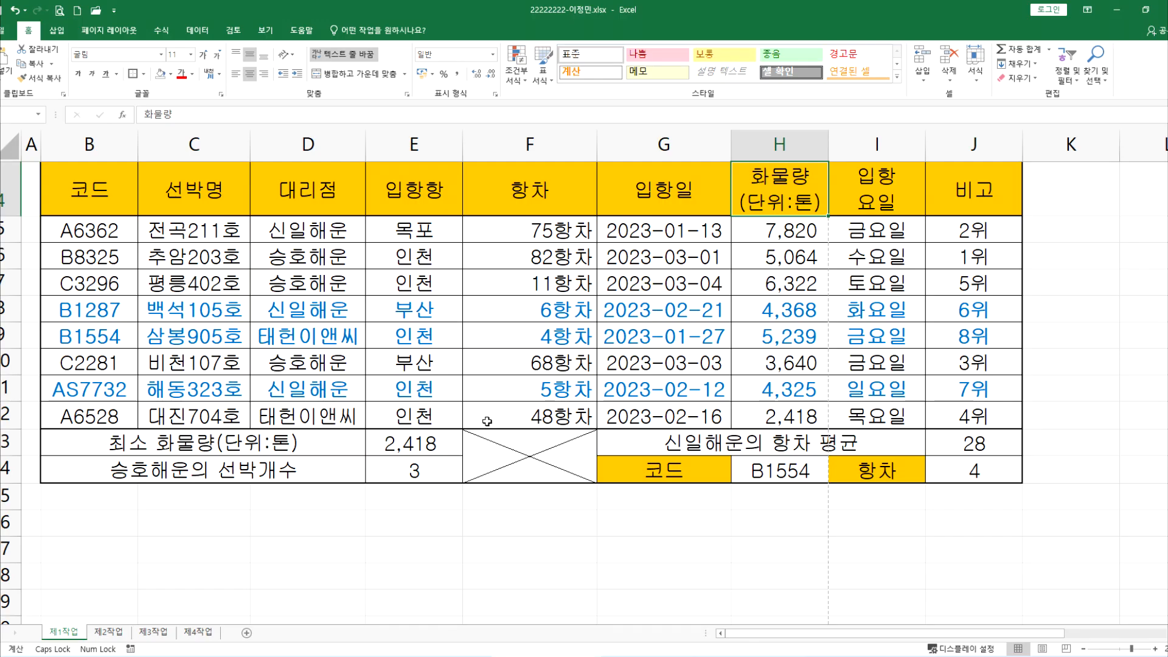
Step: Draw a rounded-rectangle speech-bubble callout on the 제4작업 chart, just above the 항차 line between the first two bars
{"action": "left_click", "coordinate": [203, 628]}
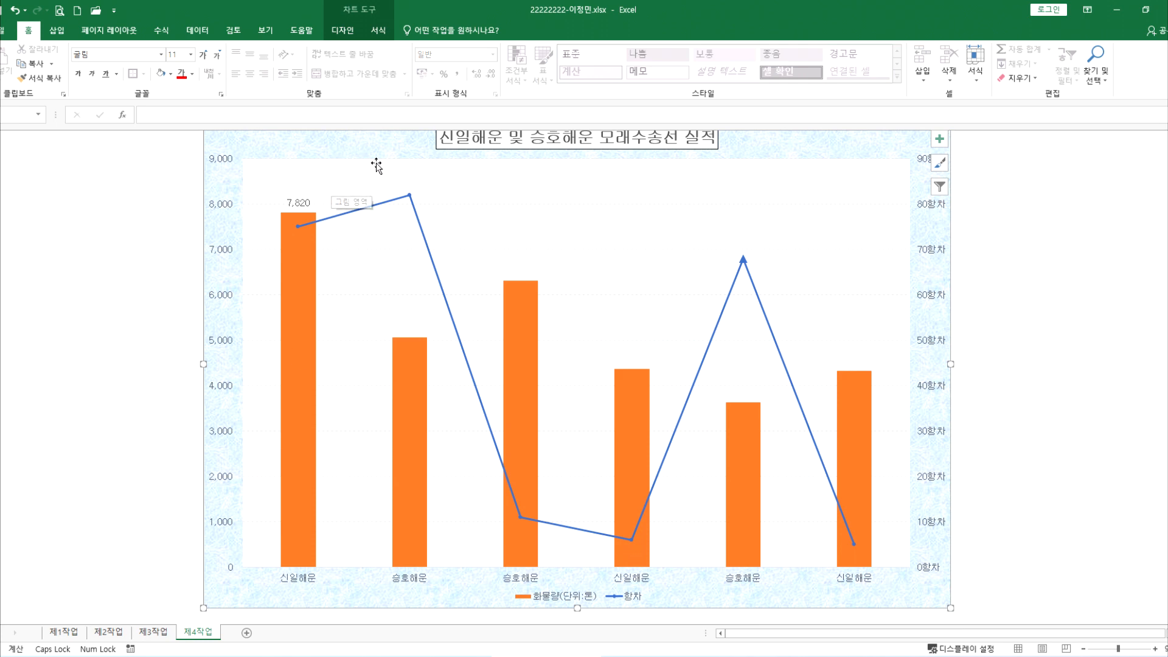
{"action": "mouse_move", "coordinate": [349, 207]}
{"action": "left_mouse_down"}
{"action": "mouse_move", "coordinate": [444, 165]}
{"action": "mouse_move", "coordinate": [335, 198]}
{"action": "left_mouse_up"}
{"action": "key", "text": "Escape"}
{"action": "left_click", "coordinate": [58, 31]}
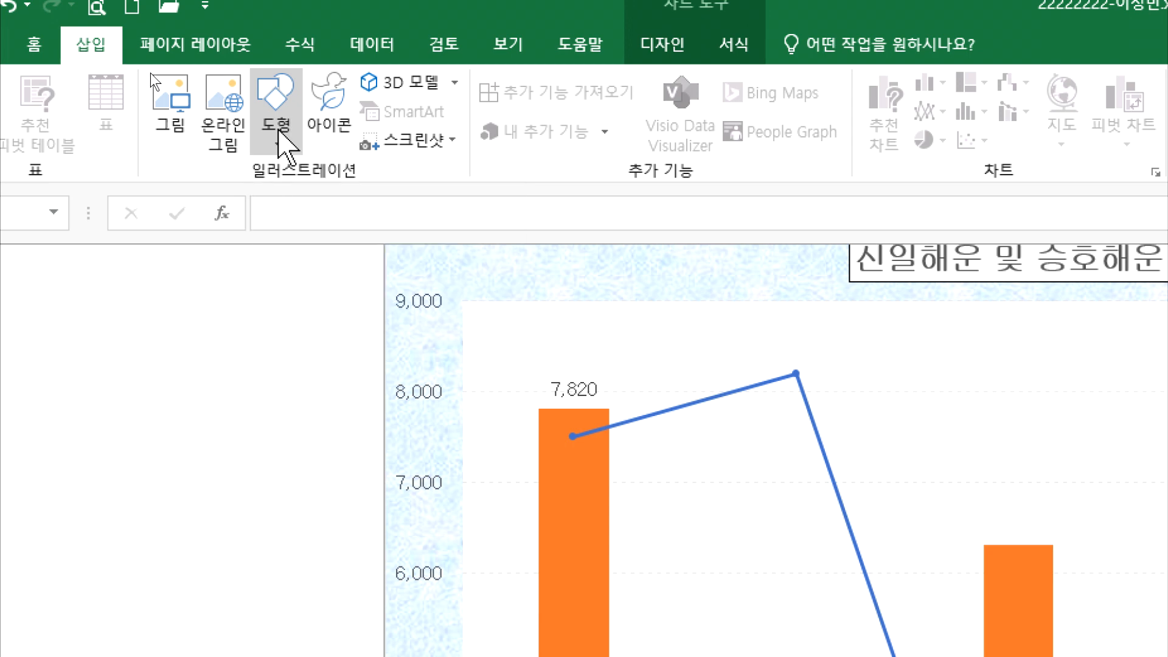
{"action": "left_click", "coordinate": [281, 139]}
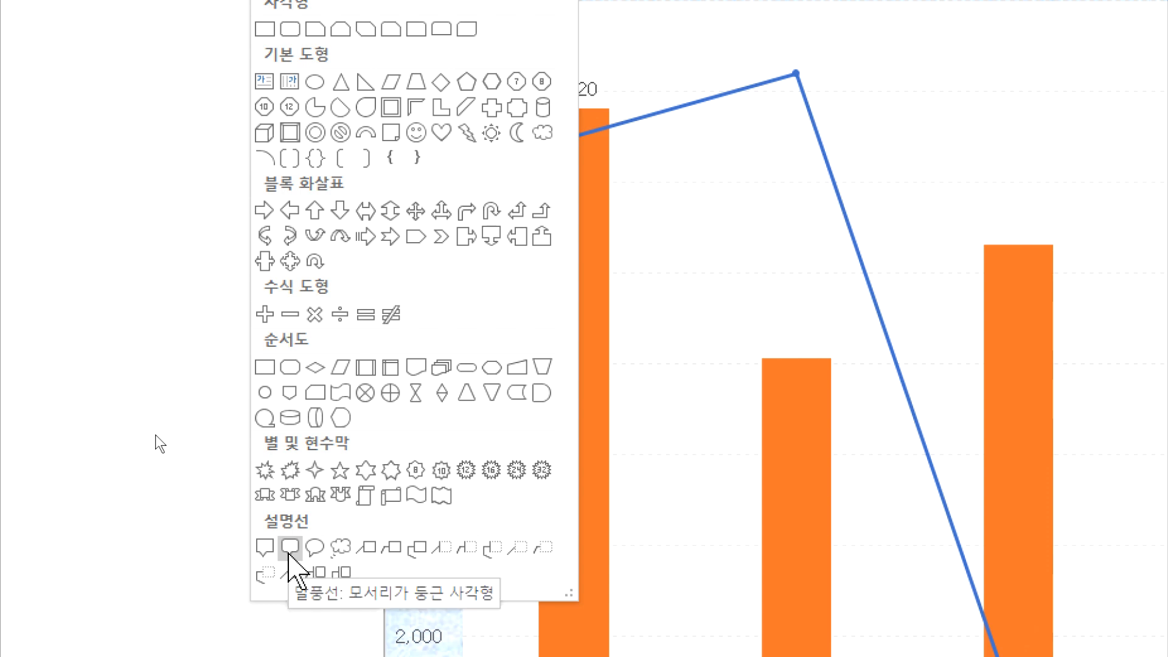
{"action": "left_click", "coordinate": [289, 549]}
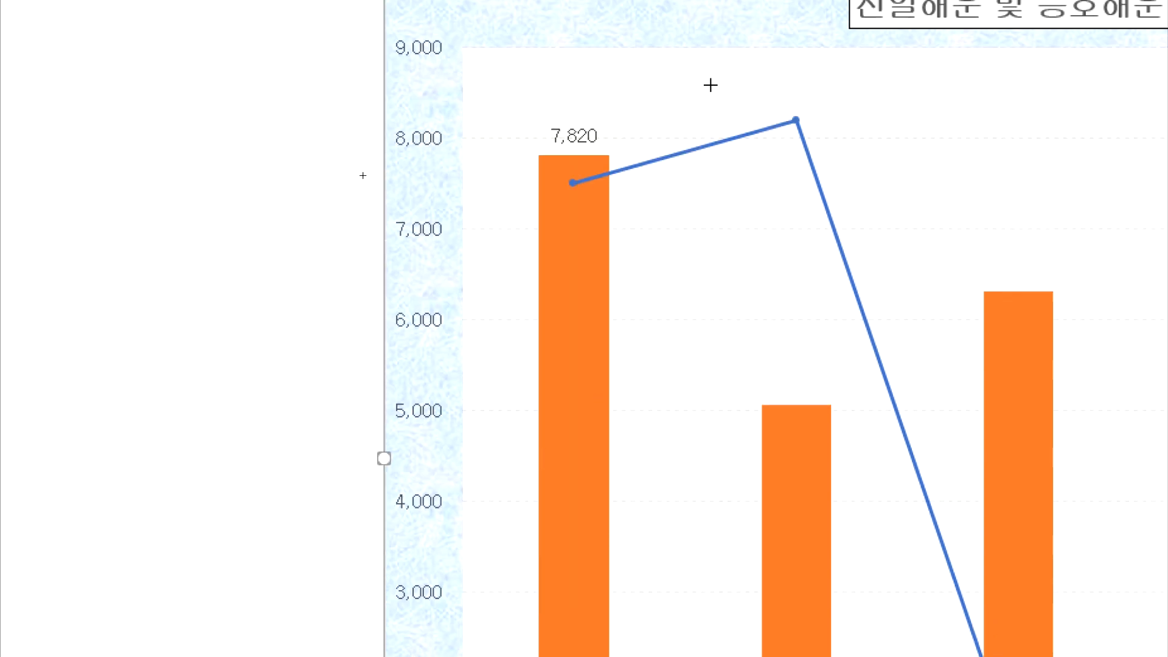
{"action": "left_click_drag", "start_coordinate": [642, 67], "coordinate": [805, 145]}
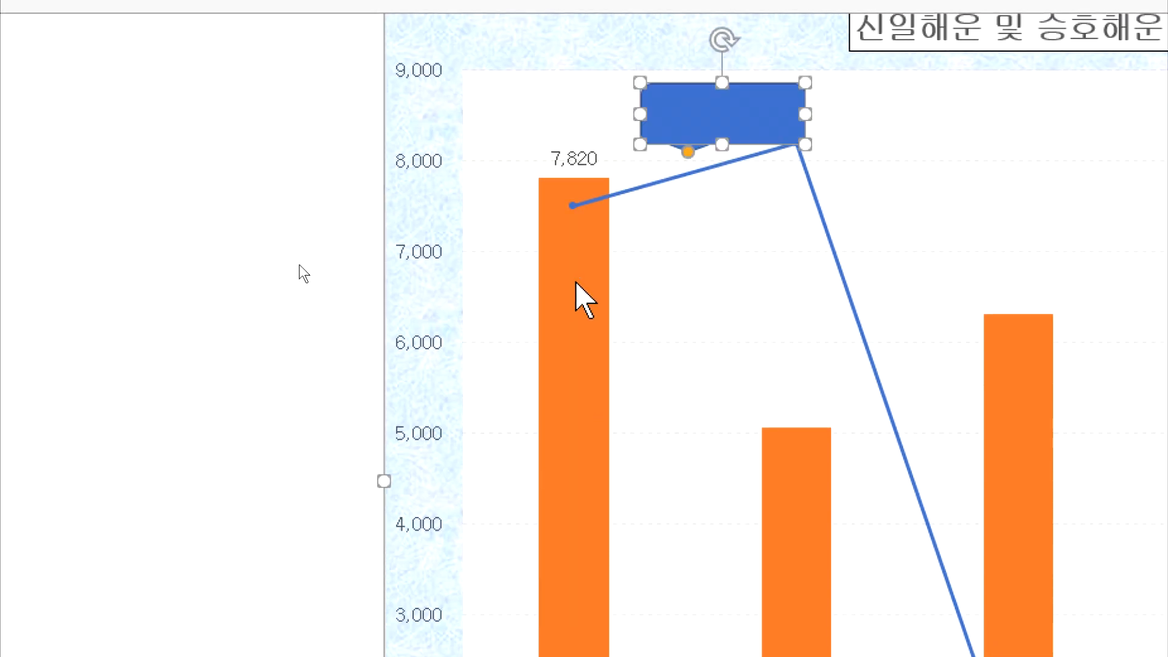
{"action": "mouse_move", "coordinate": [805, 145]}
{"action": "left_mouse_down"}
{"action": "mouse_move", "coordinate": [847, 177]}
{"action": "mouse_move", "coordinate": [792, 139]}
{"action": "left_mouse_up"}
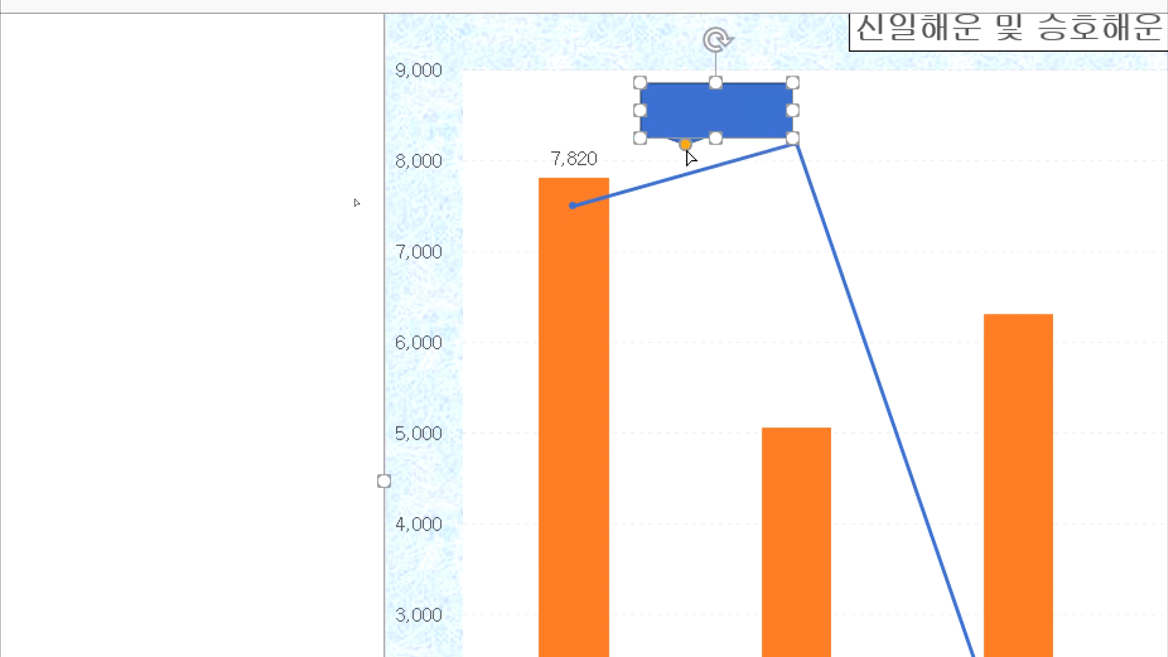
Step: Point the callout's tail at the first bar's data label, and enter the text 최대 화물량 in the callout
{"action": "left_click_drag", "start_coordinate": [686, 145], "coordinate": [606, 148]}
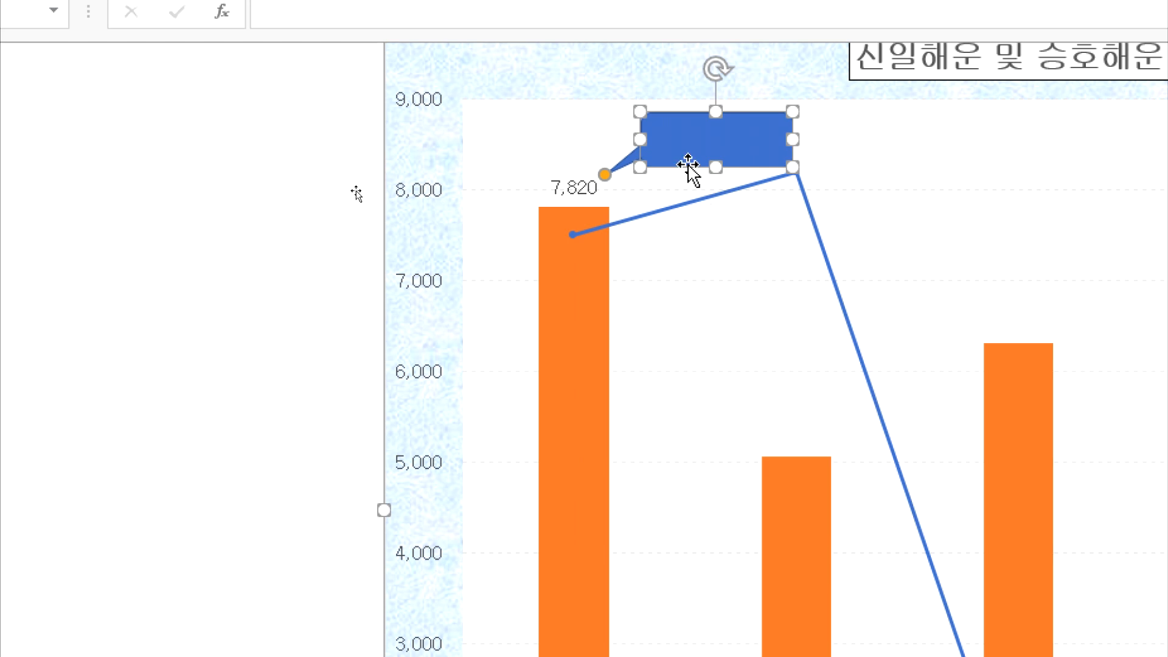
{"action": "type", "text": "칠"}
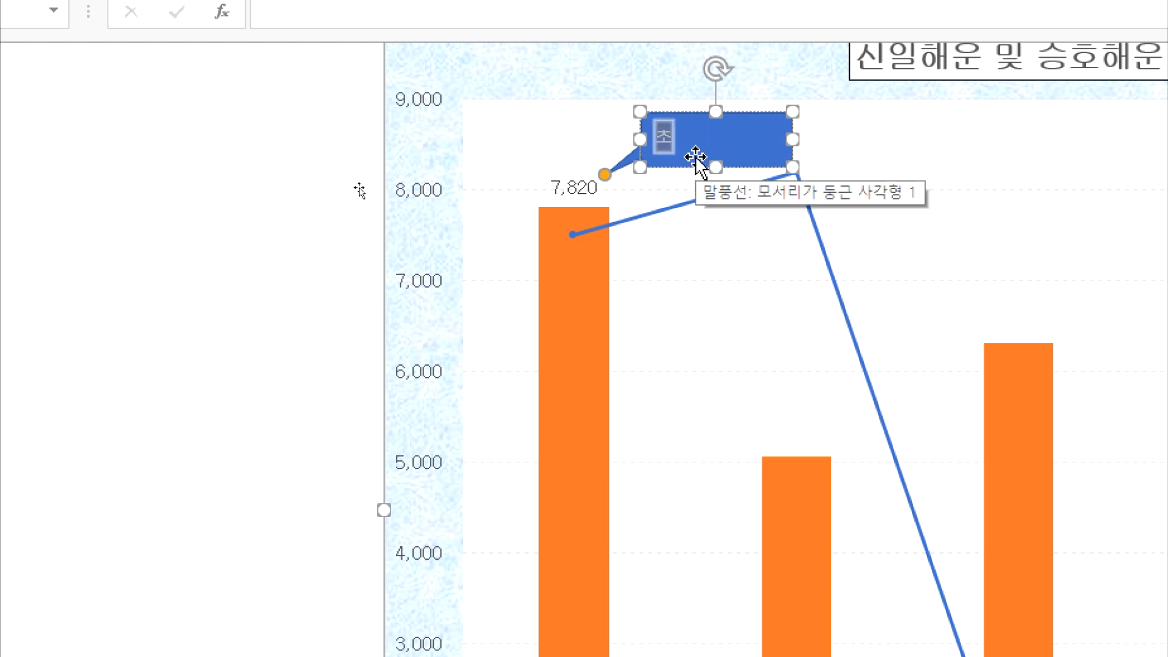
{"action": "type", "text": "대화물량"}
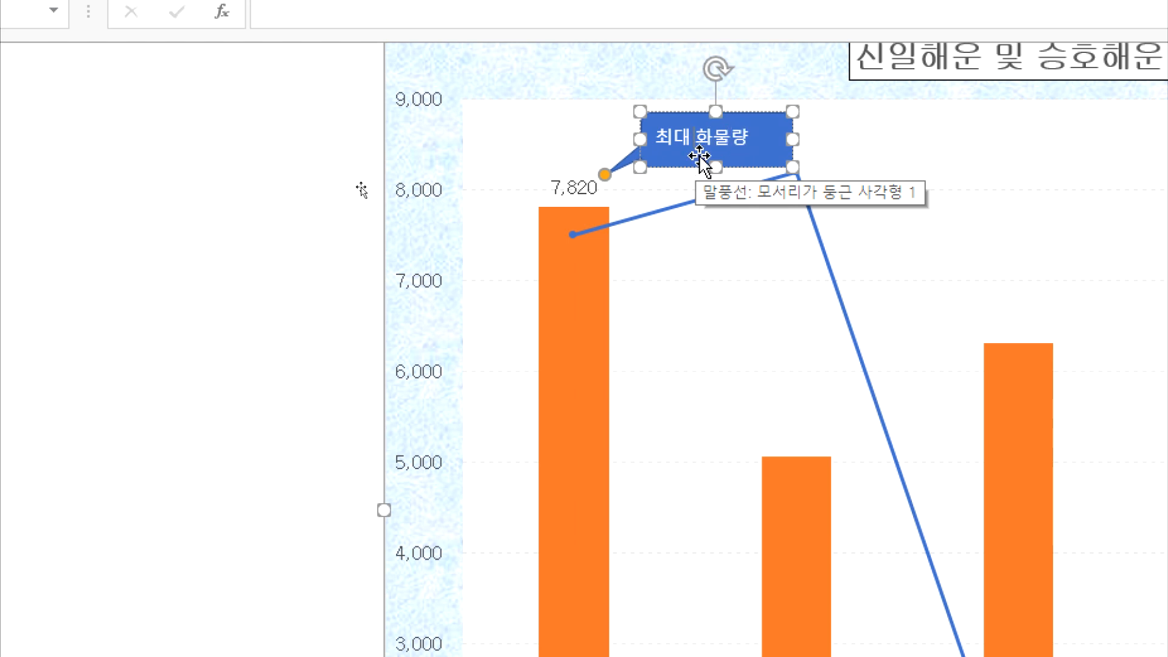
{"action": "left_click", "coordinate": [873, 155]}
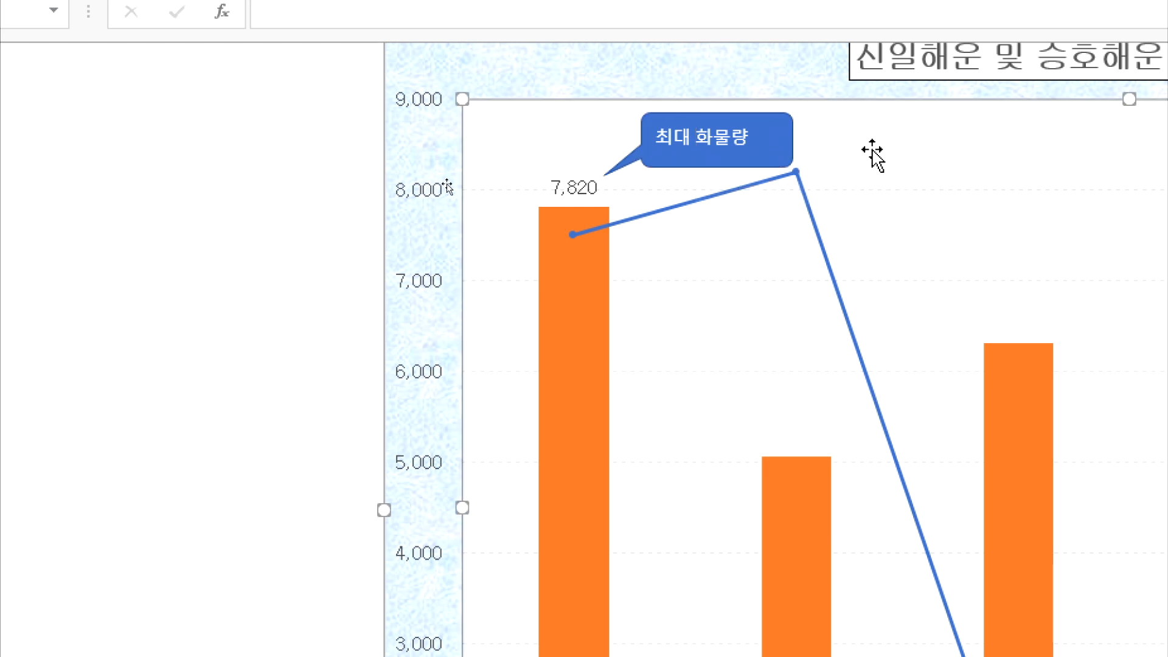
Step: Set the callout's font color to 자동 (black) and fill the callout with white
{"action": "left_click", "coordinate": [773, 149]}
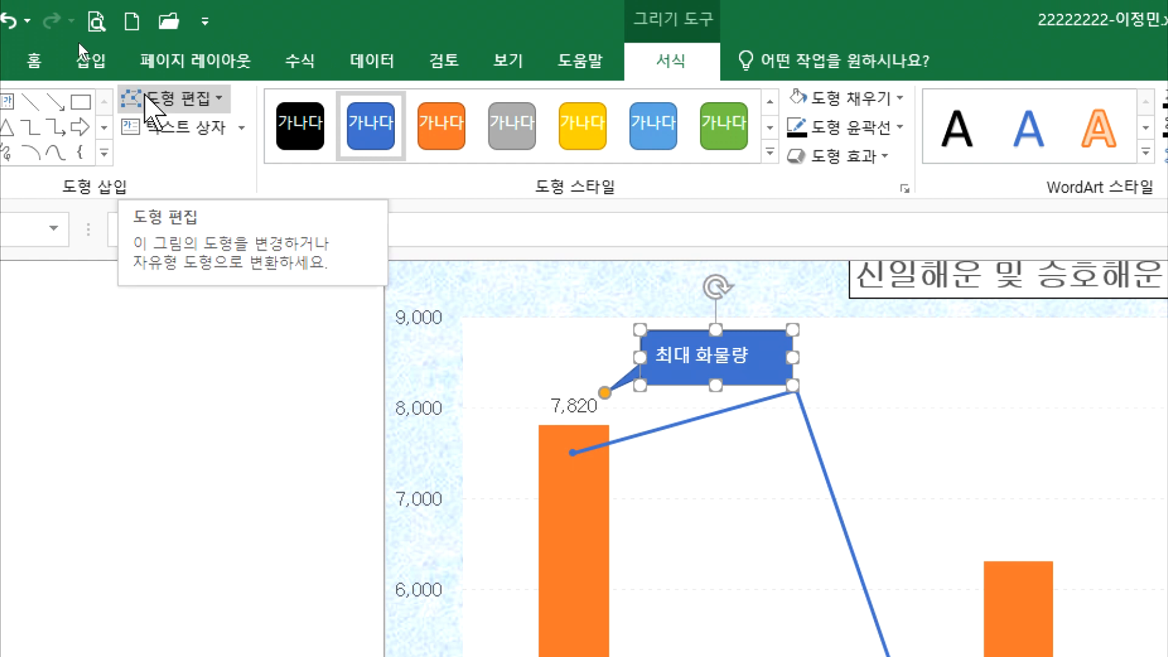
{"action": "left_click", "coordinate": [35, 61]}
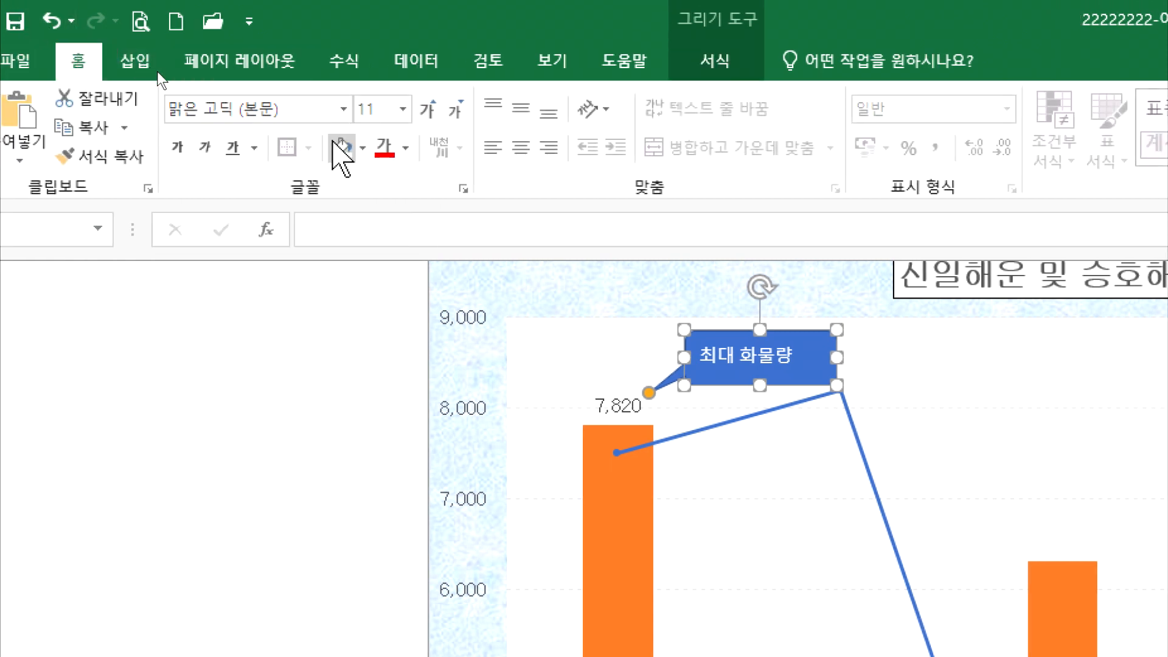
{"action": "left_click", "coordinate": [405, 147]}
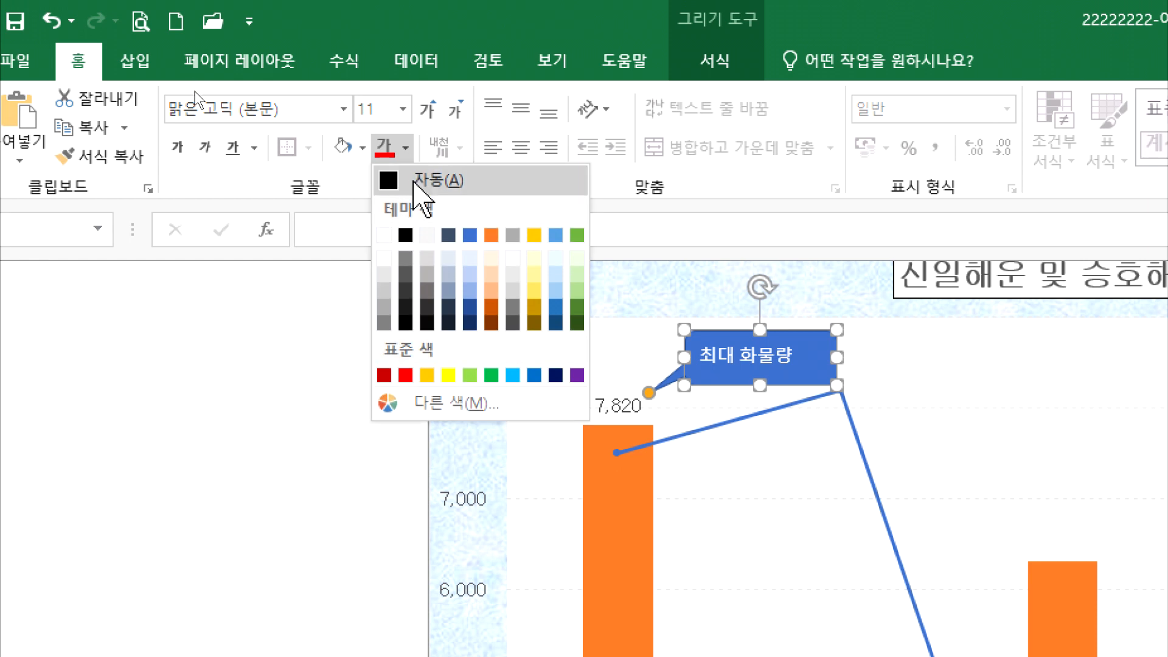
{"action": "left_click", "coordinate": [414, 180]}
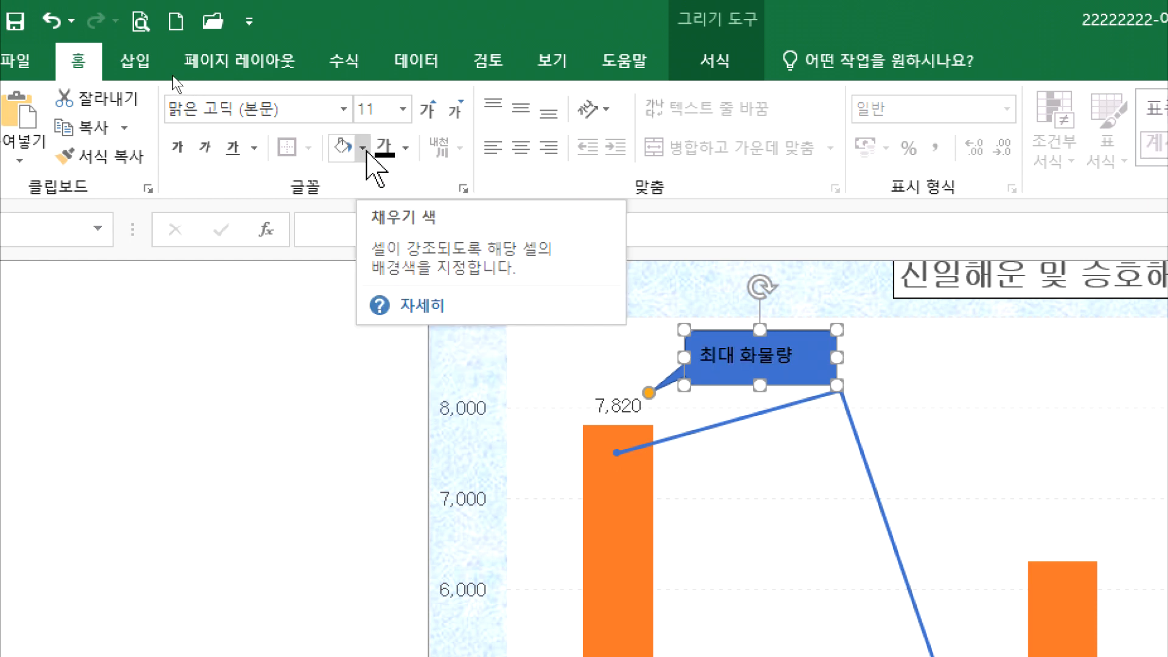
{"action": "left_click", "coordinate": [343, 147]}
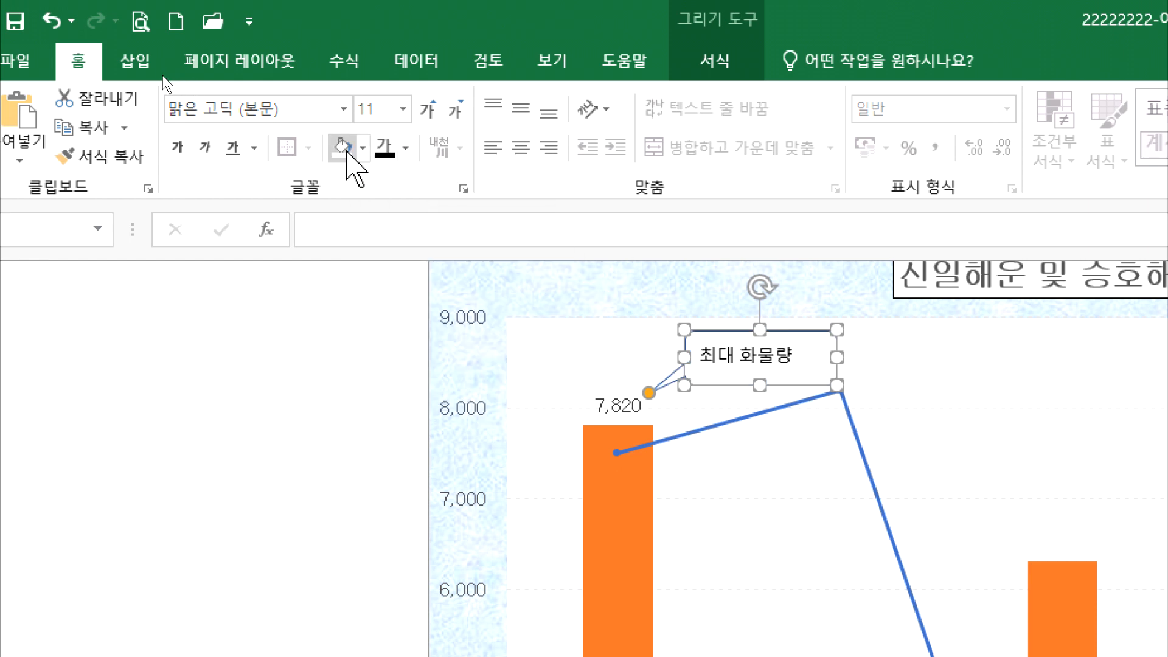
Step: Center the callout's text vertically and horizontally
{"action": "left_click", "coordinate": [520, 110]}
{"action": "left_click", "coordinate": [521, 146]}
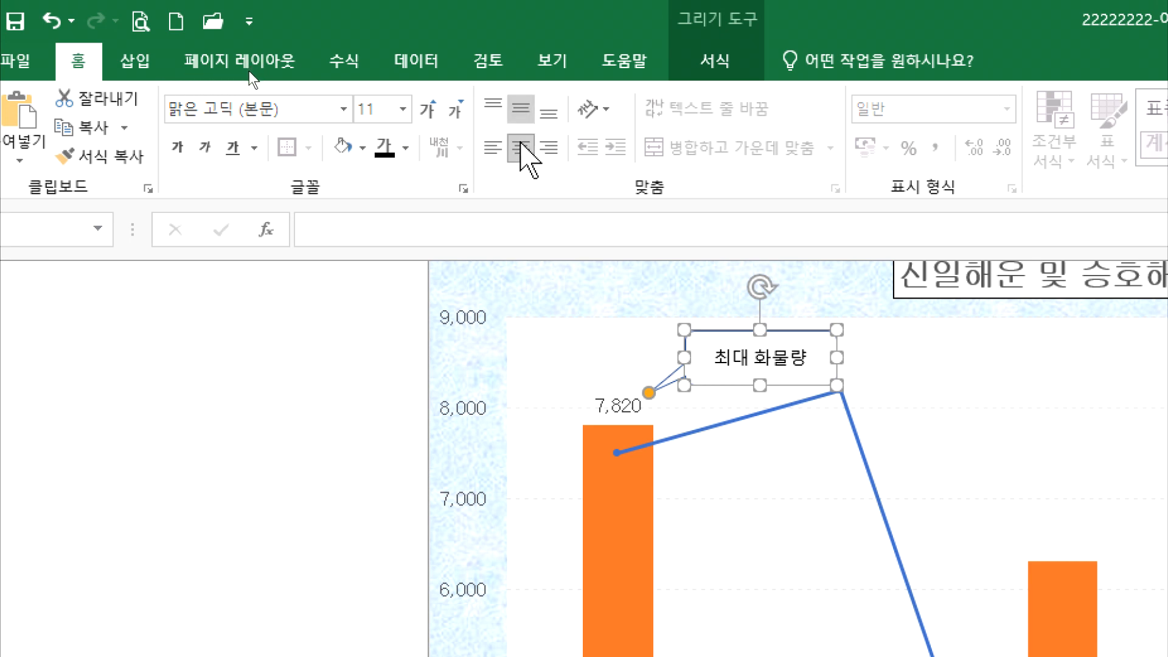
{"action": "left_click", "coordinate": [894, 363]}
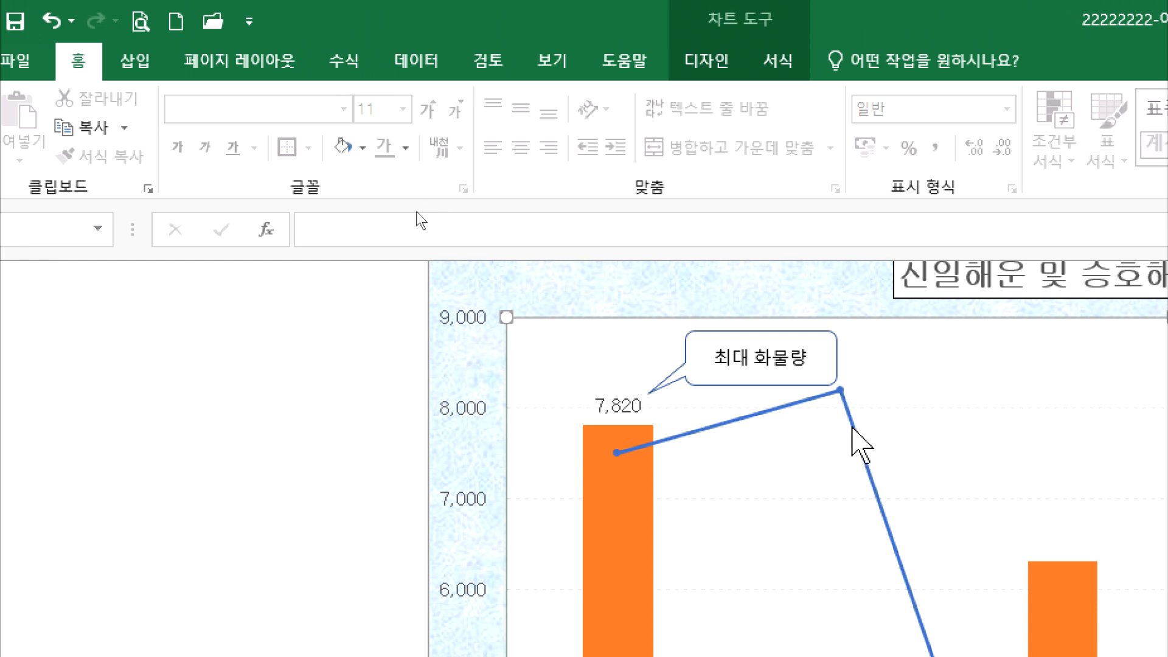
Step: Compare the 제4작업 chart's callout and 항차 line with the 화물량 and 항차 values on sheet 제1작업
{"action": "mouse_move", "coordinate": [856, 416]}
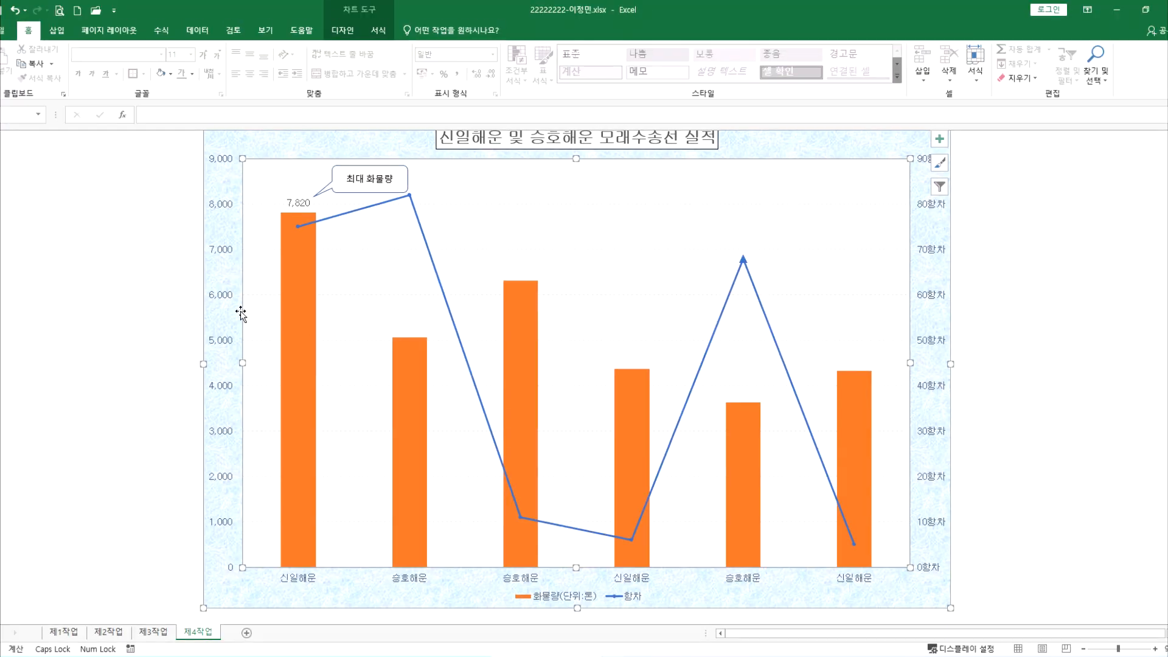
{"action": "left_click", "coordinate": [62, 632]}
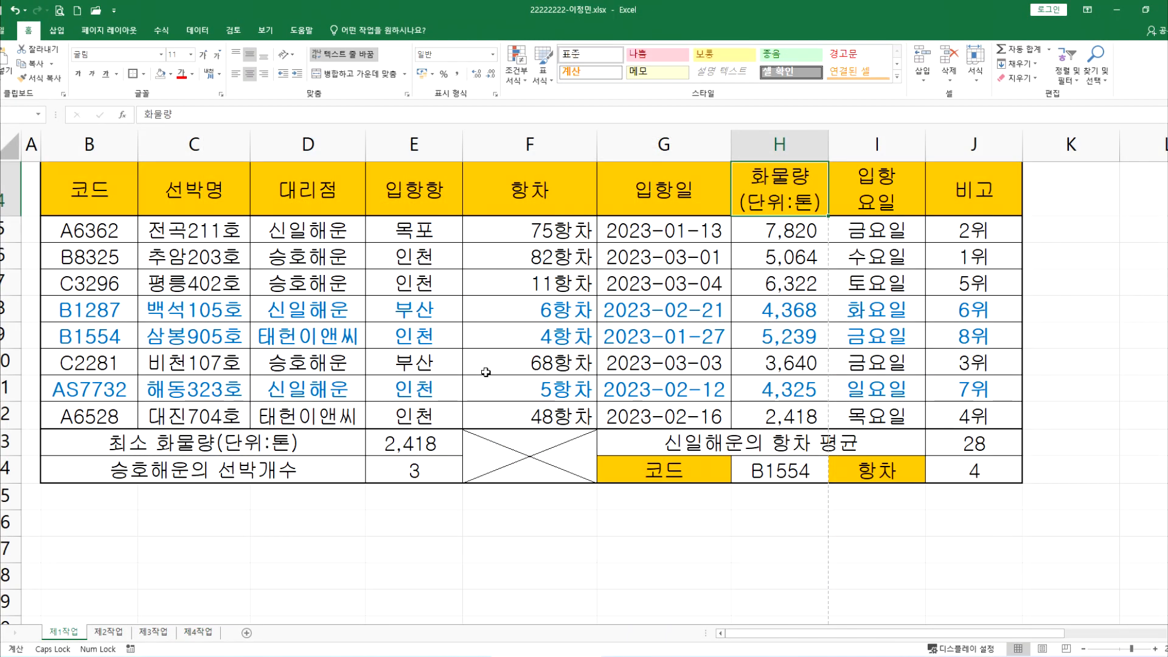
{"action": "left_click", "coordinate": [780, 239]}
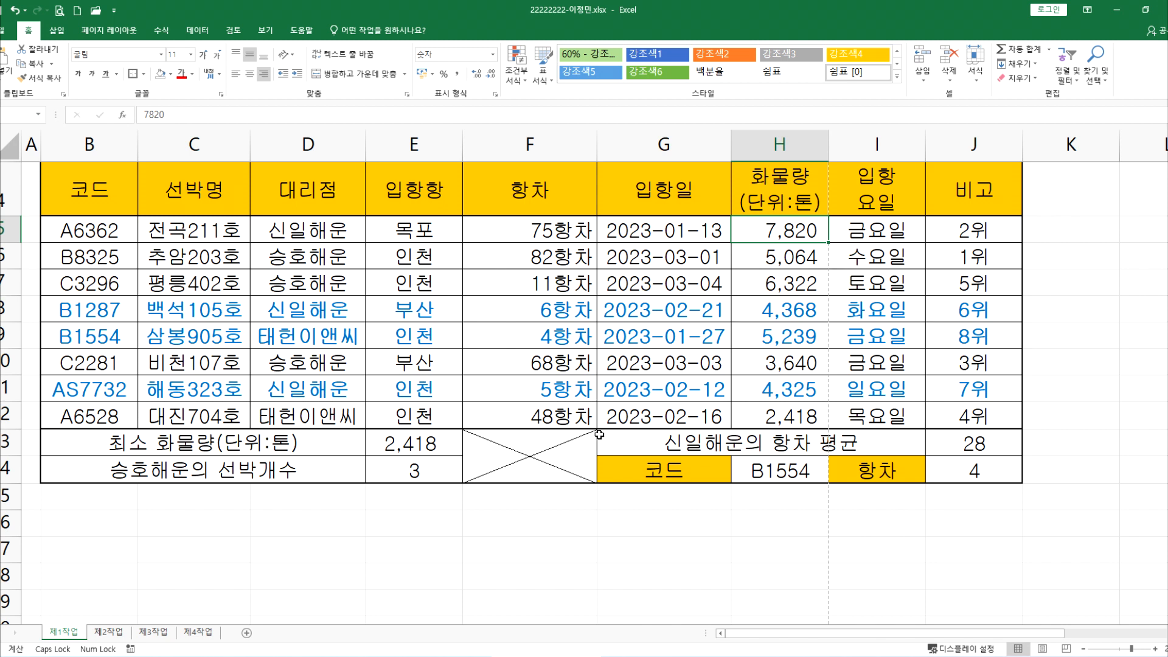
{"action": "left_click", "coordinate": [199, 632]}
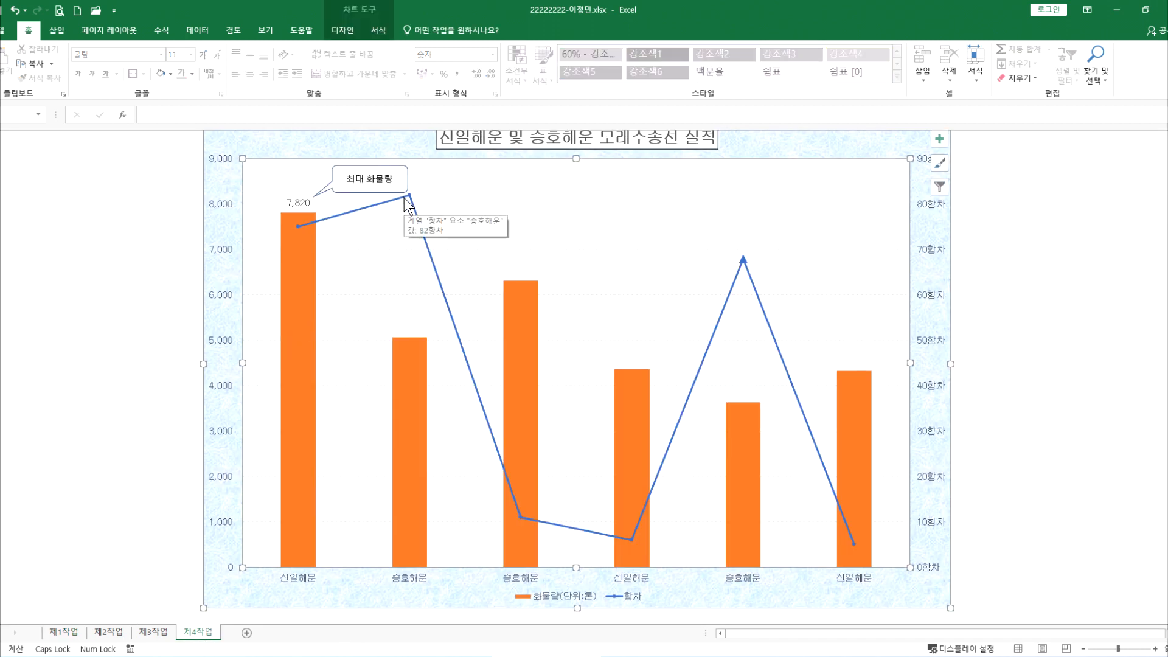
{"action": "mouse_move", "coordinate": [408, 196]}
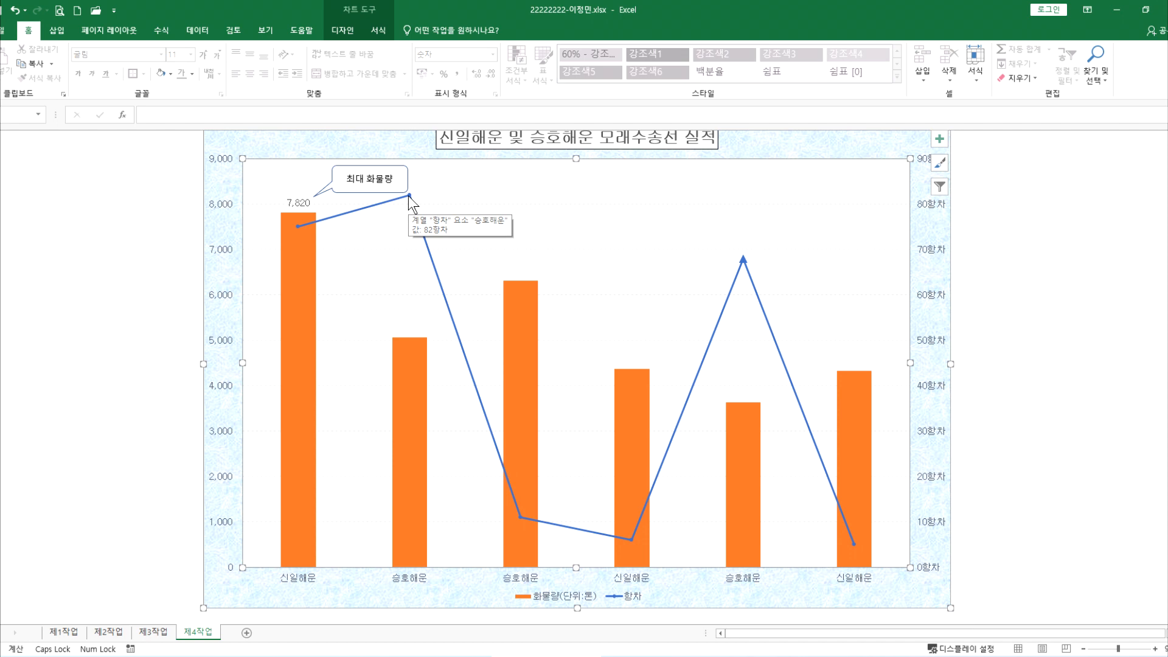
{"action": "left_click", "coordinate": [63, 631]}
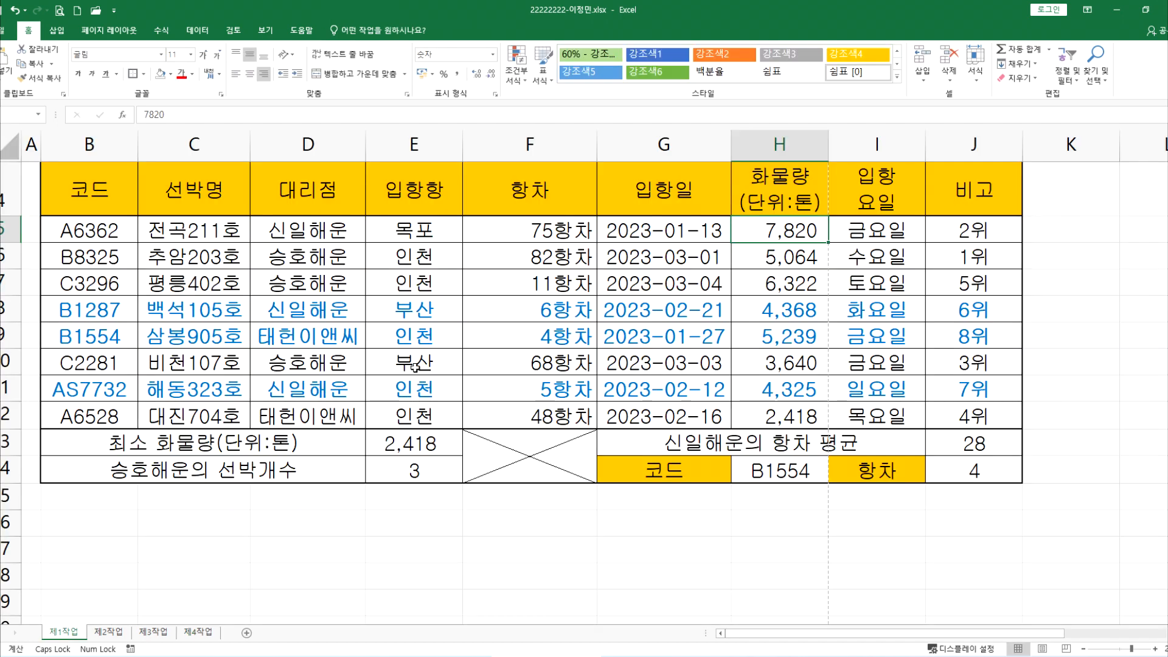
{"action": "left_click", "coordinate": [533, 230]}
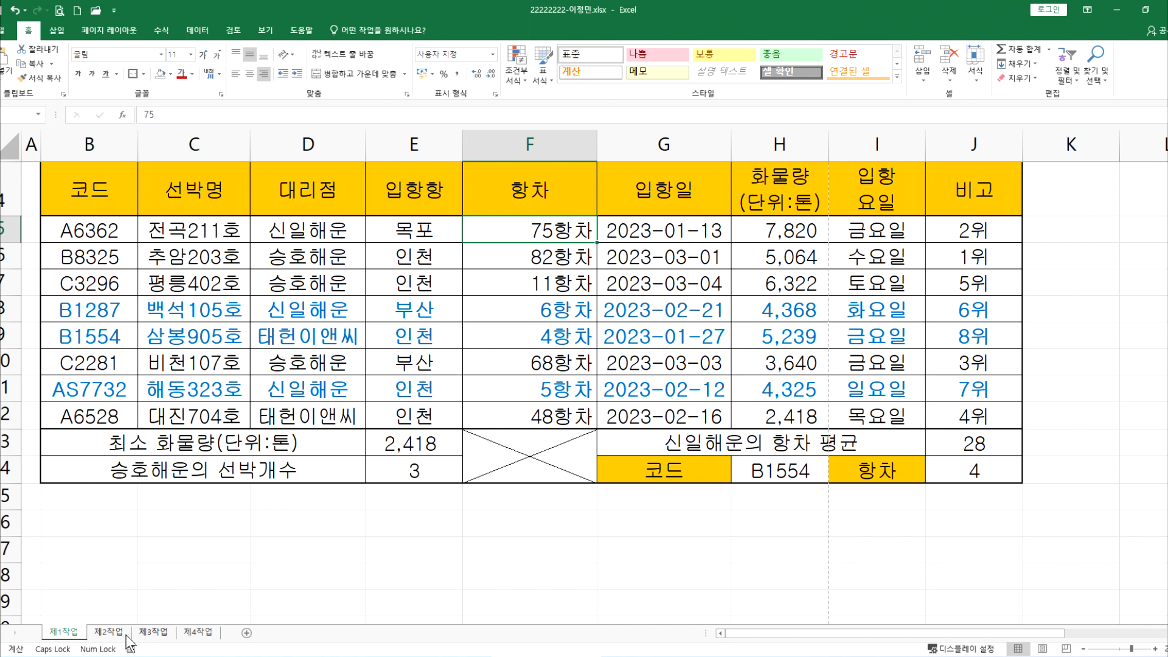
{"action": "left_click", "coordinate": [198, 633]}
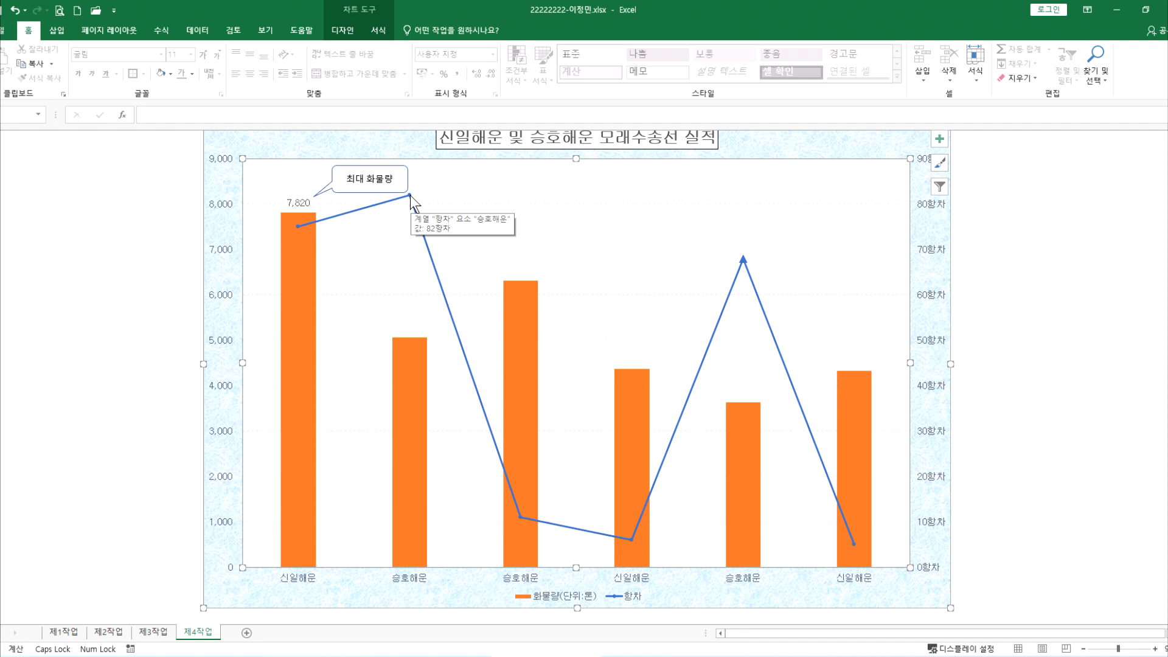
{"action": "left_click", "coordinate": [385, 193]}
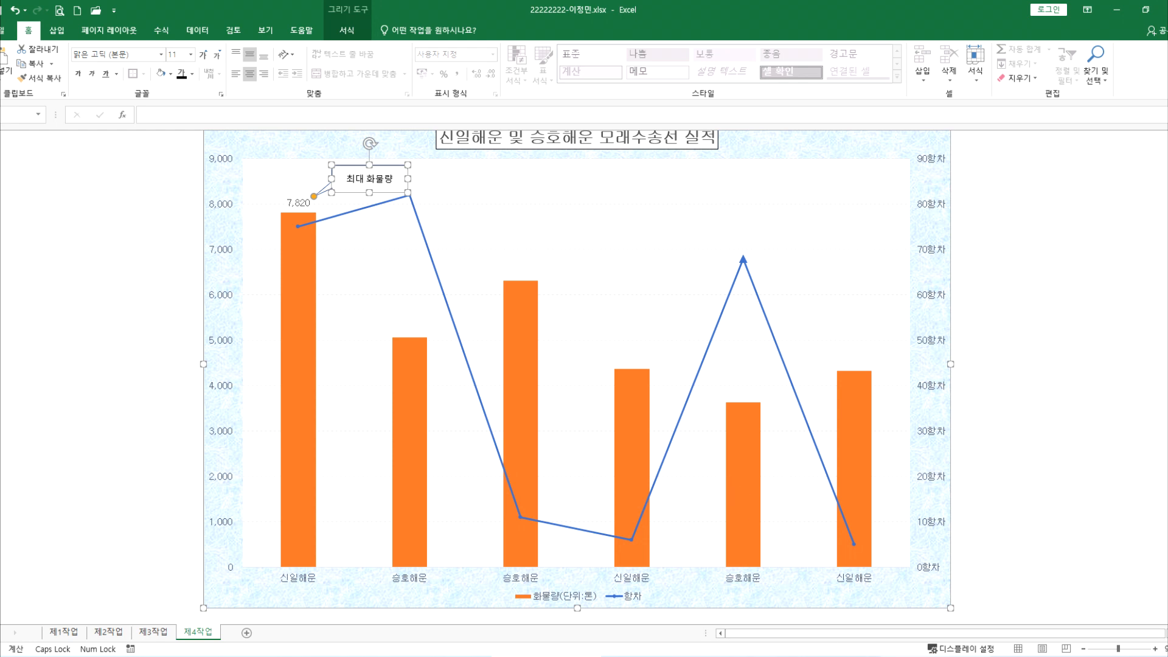
Step: Read the sheet-order note below the sample chart in the PDF, and check sheets 제1작업 and 제2작업 in the workbook
{"action": "left_click", "coordinate": [894, 656]}
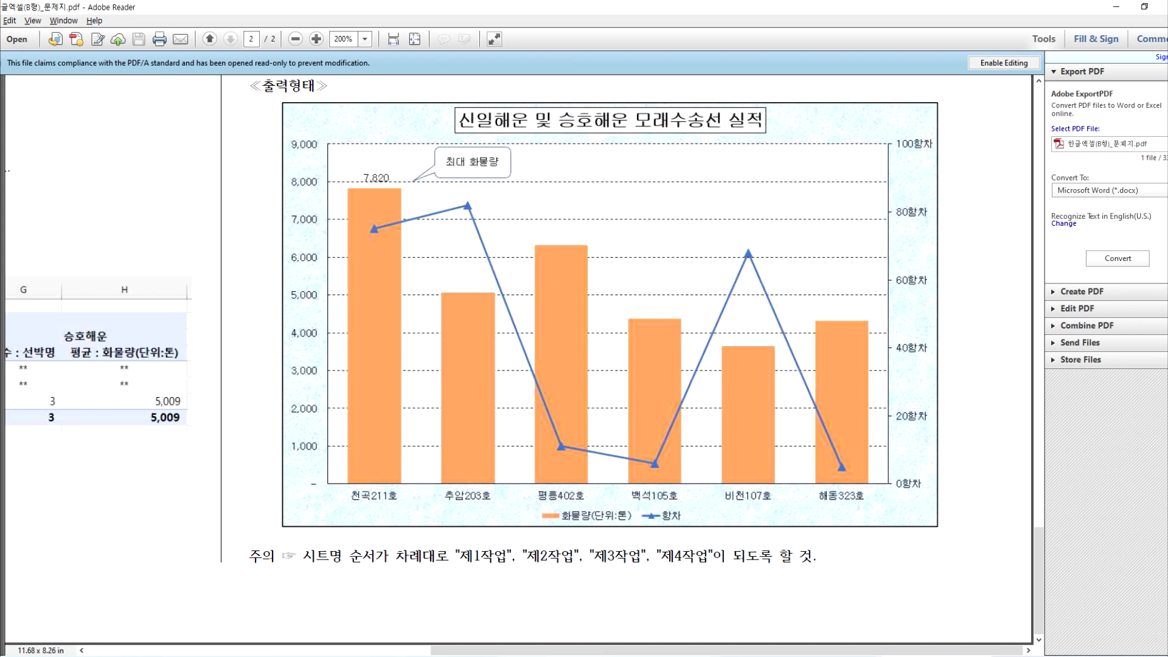
{"action": "key", "text": "alt+Tab"}
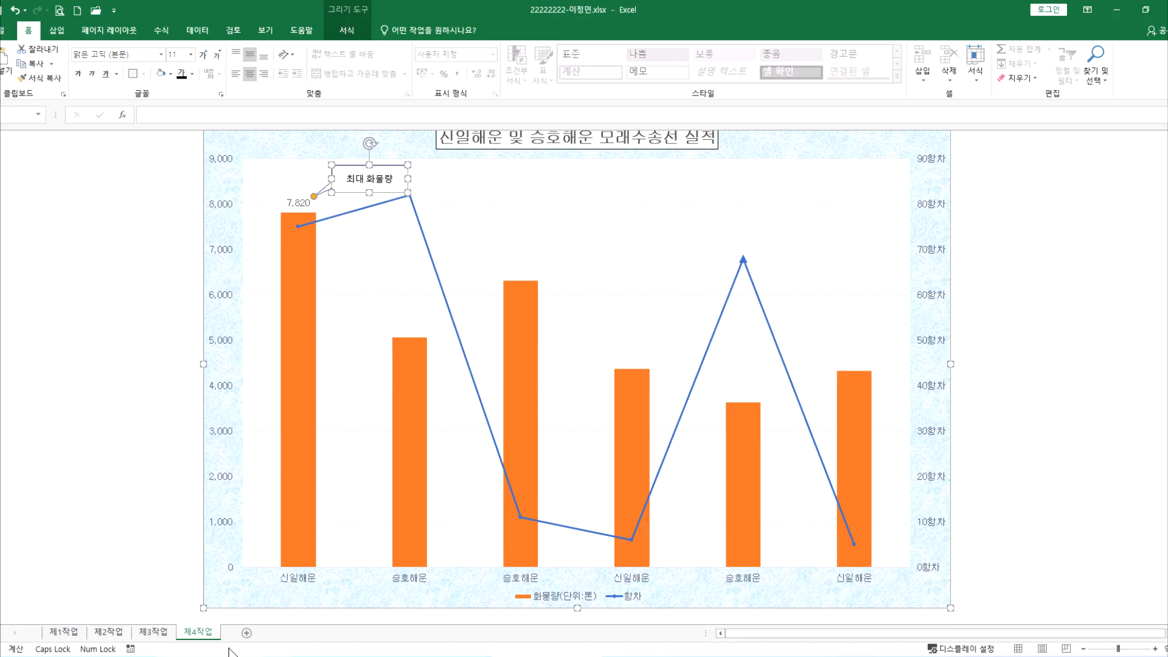
{"action": "left_click", "coordinate": [63, 632]}
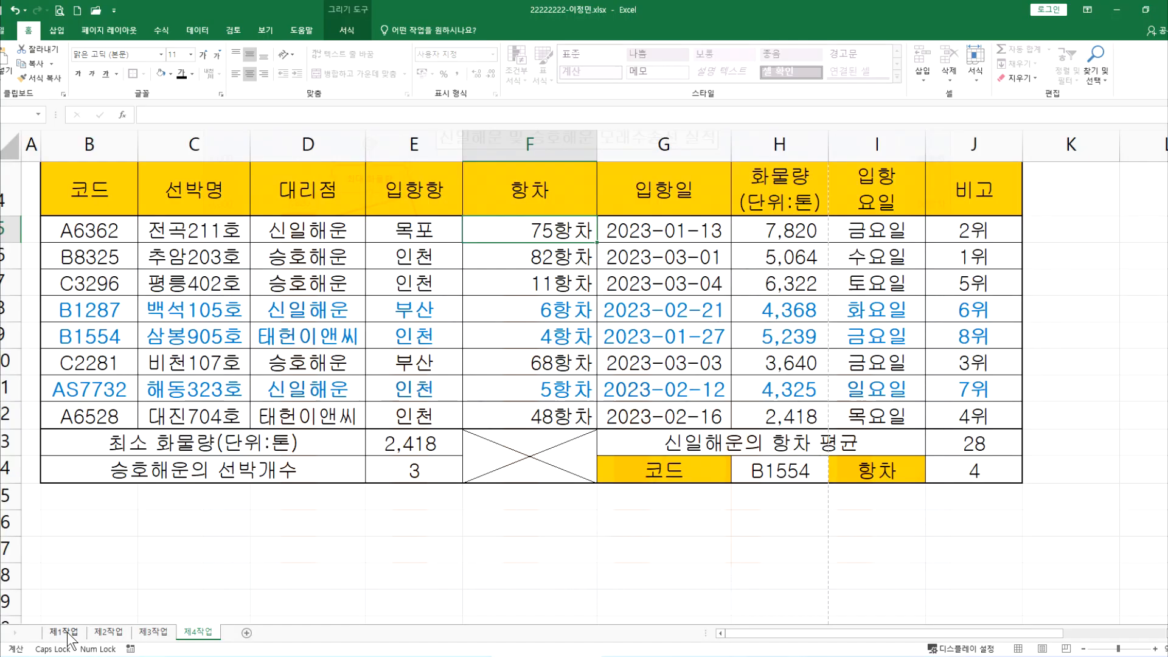
{"action": "left_click", "coordinate": [102, 636]}
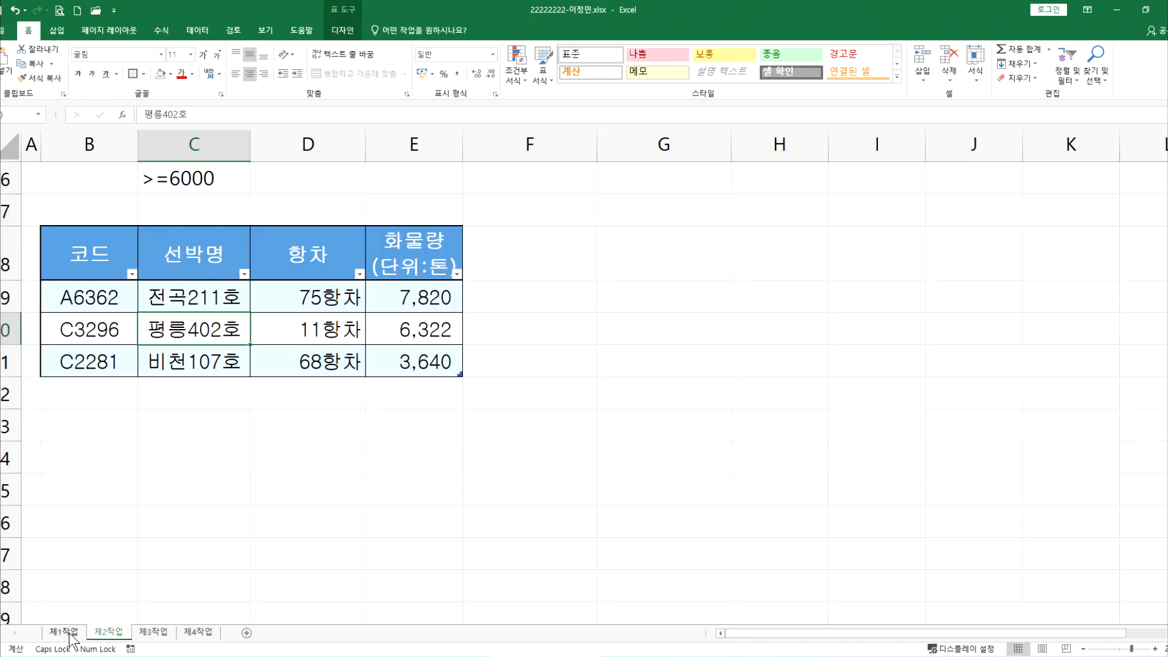
Step: Check sheets 제1작업, 제2작업, 제3작업 and 제4작업 in order, and save the workbook
{"action": "left_click", "coordinate": [71, 634]}
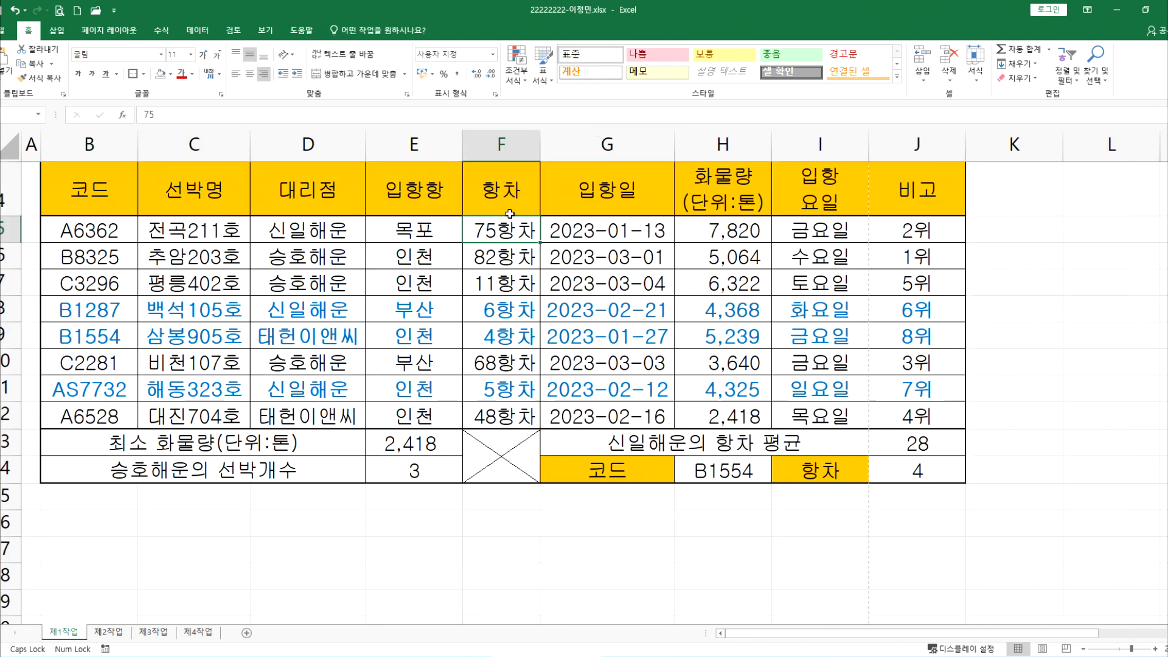
{"action": "left_click", "coordinate": [120, 634]}
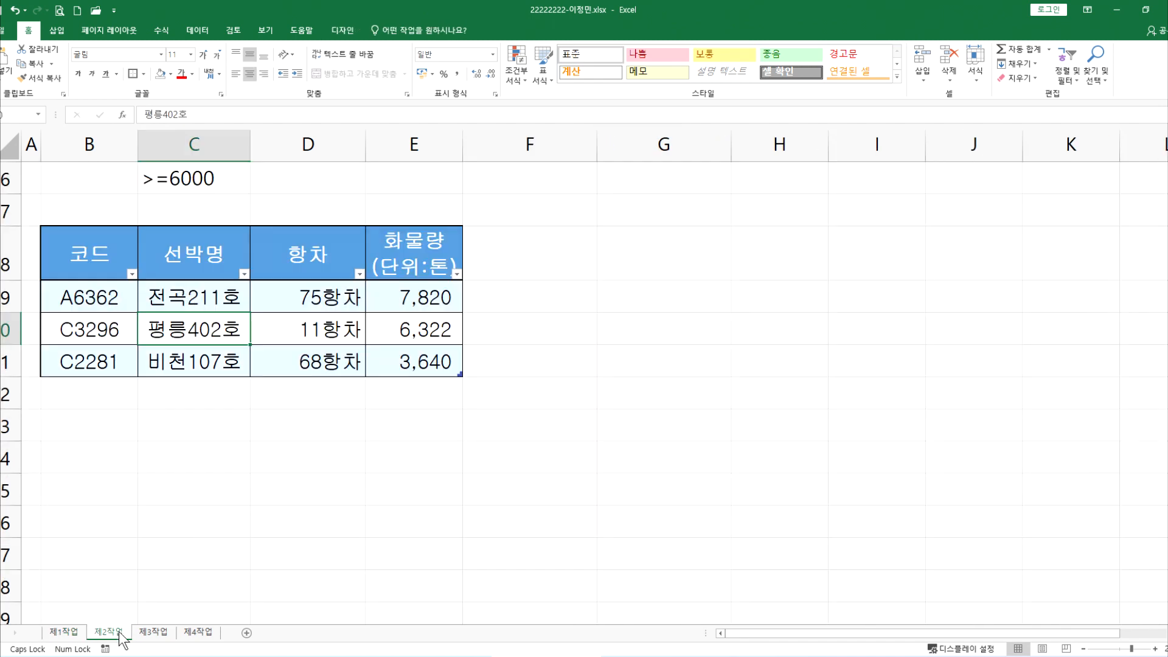
{"action": "left_click", "coordinate": [155, 634]}
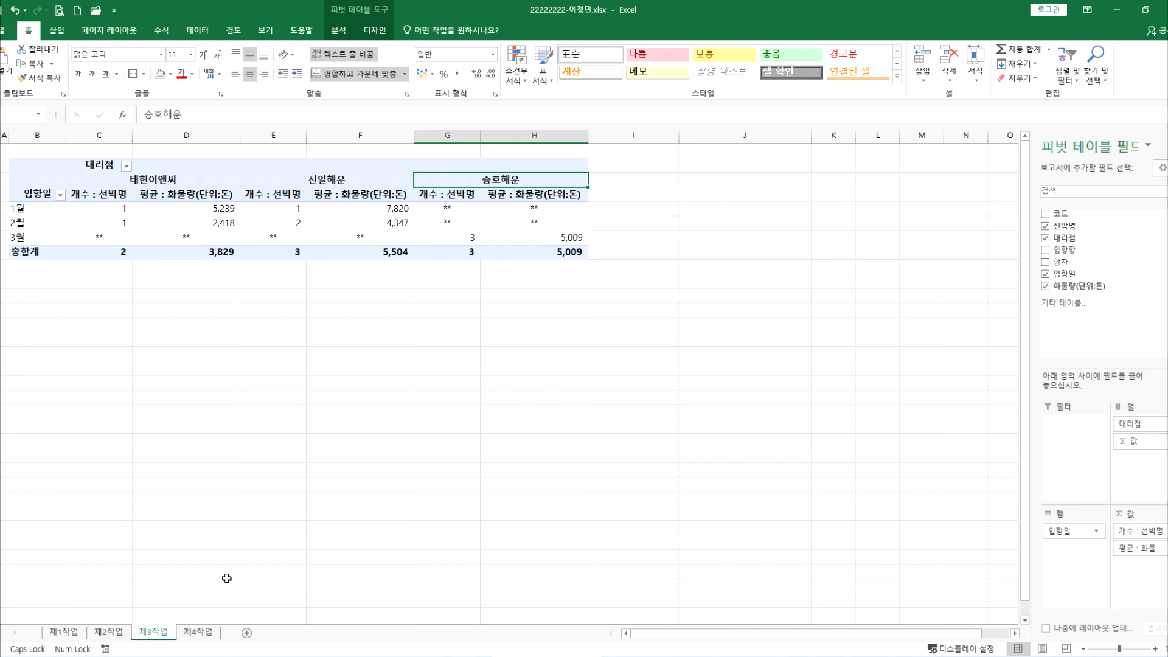
{"action": "left_click", "coordinate": [199, 637]}
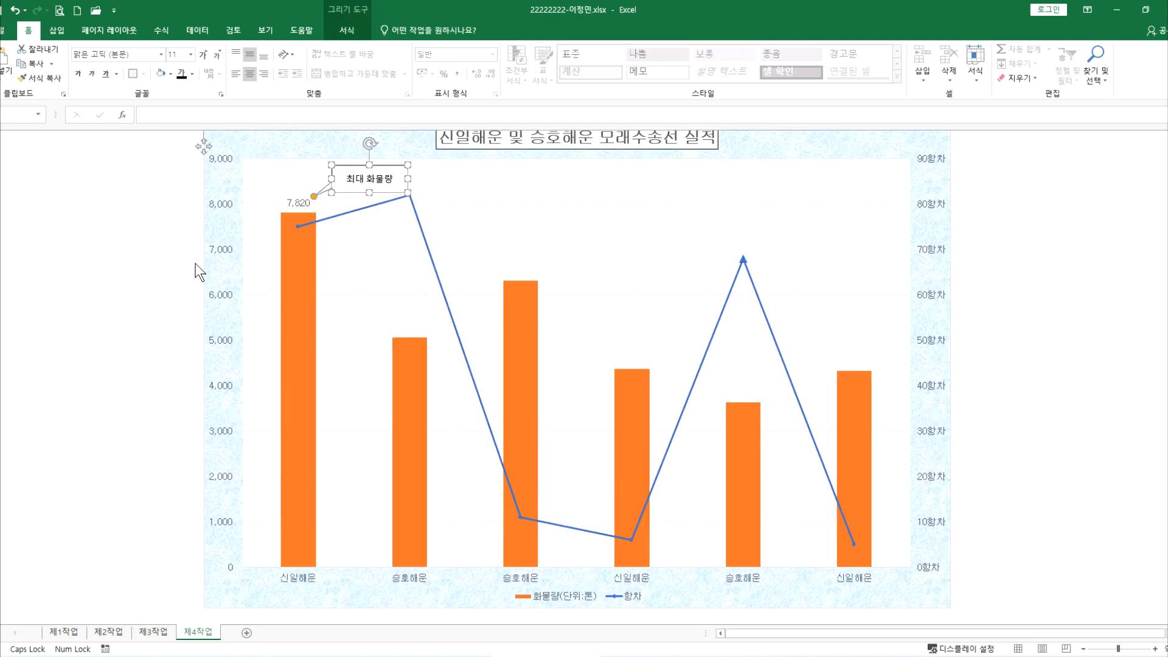
{"action": "left_click", "coordinate": [3, 31]}
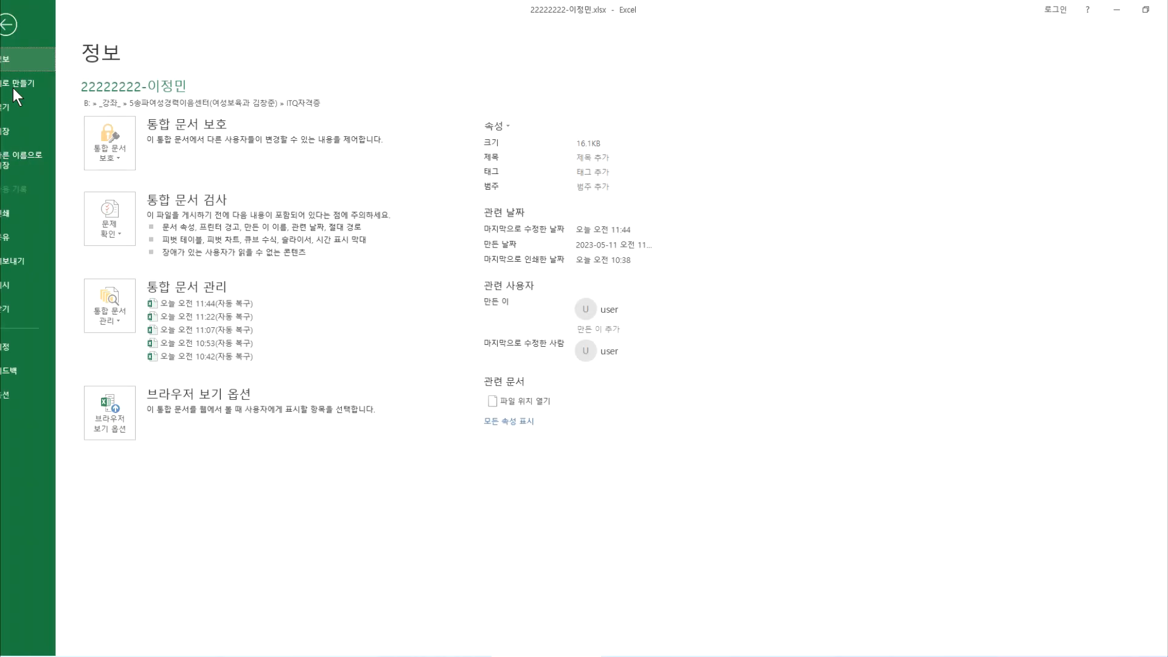
{"action": "left_click", "coordinate": [7, 133]}
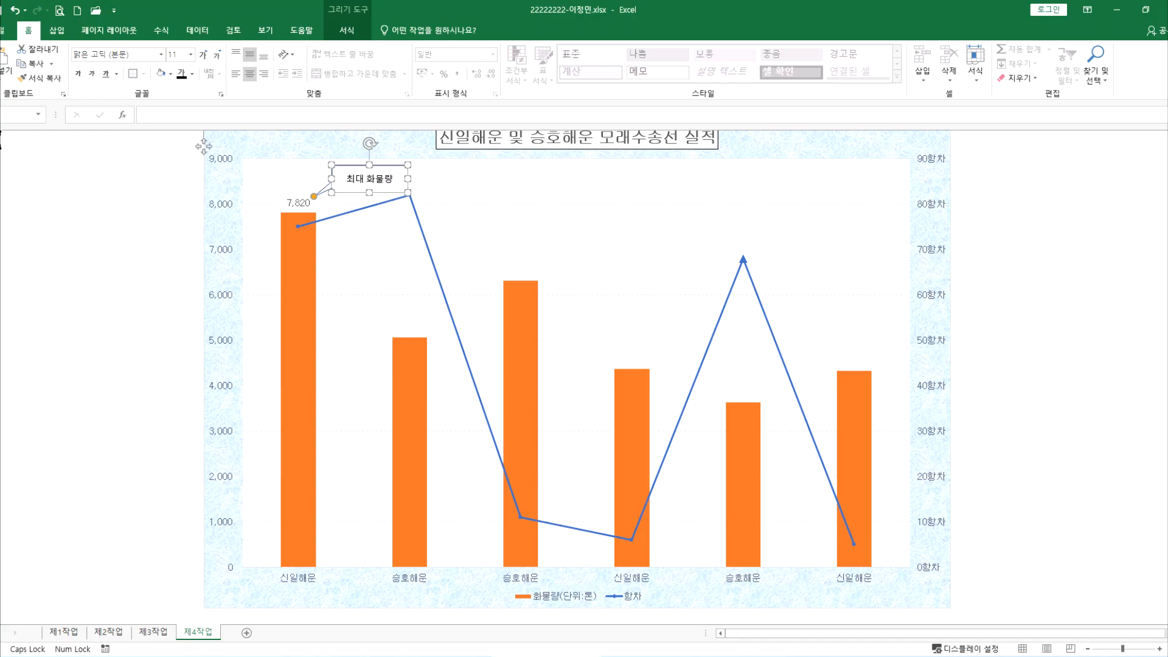
Step: Minimize the workbook, the exam PDF and the other open windows to show the desktop
{"action": "left_click", "coordinate": [1117, 11]}
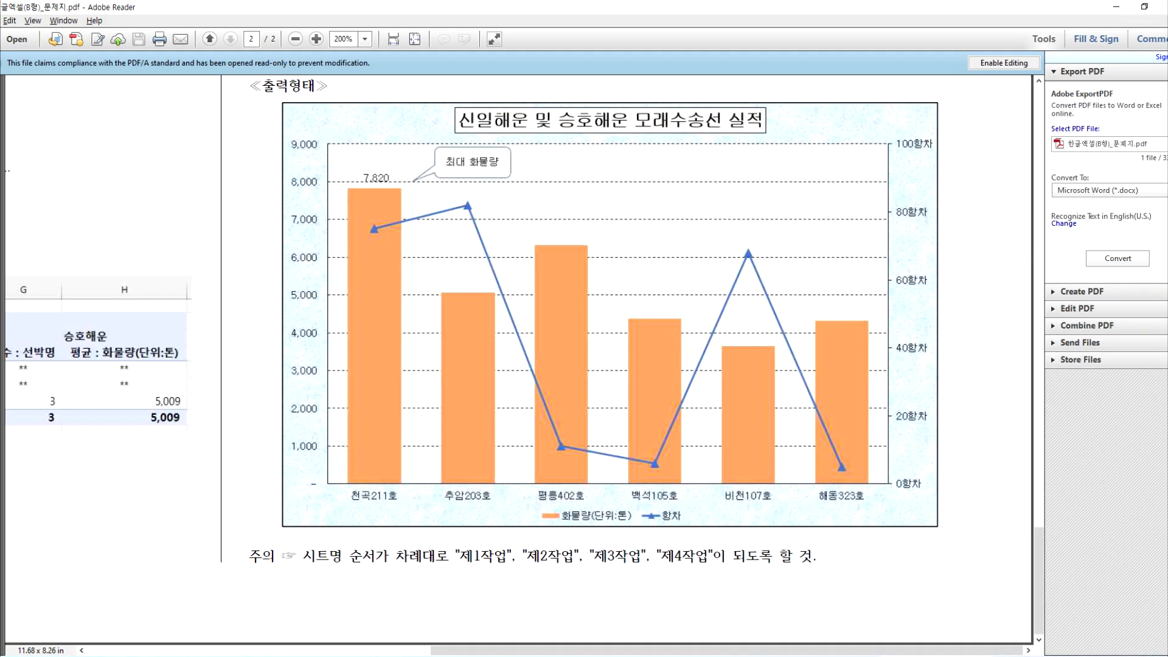
{"action": "left_click", "coordinate": [1166, 7]}
{"action": "left_click", "coordinate": [1119, 6]}
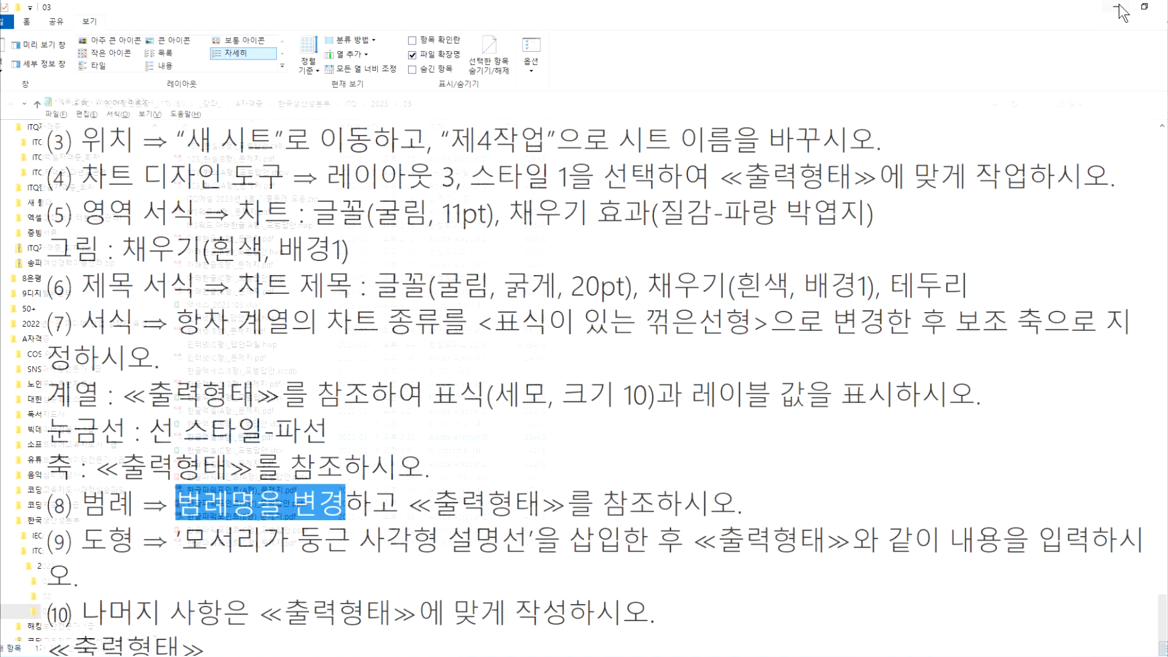
{"action": "left_click", "coordinate": [1118, 8]}
{"action": "left_click_drag", "start_coordinate": [1058, 38], "coordinate": [1149, 270]}
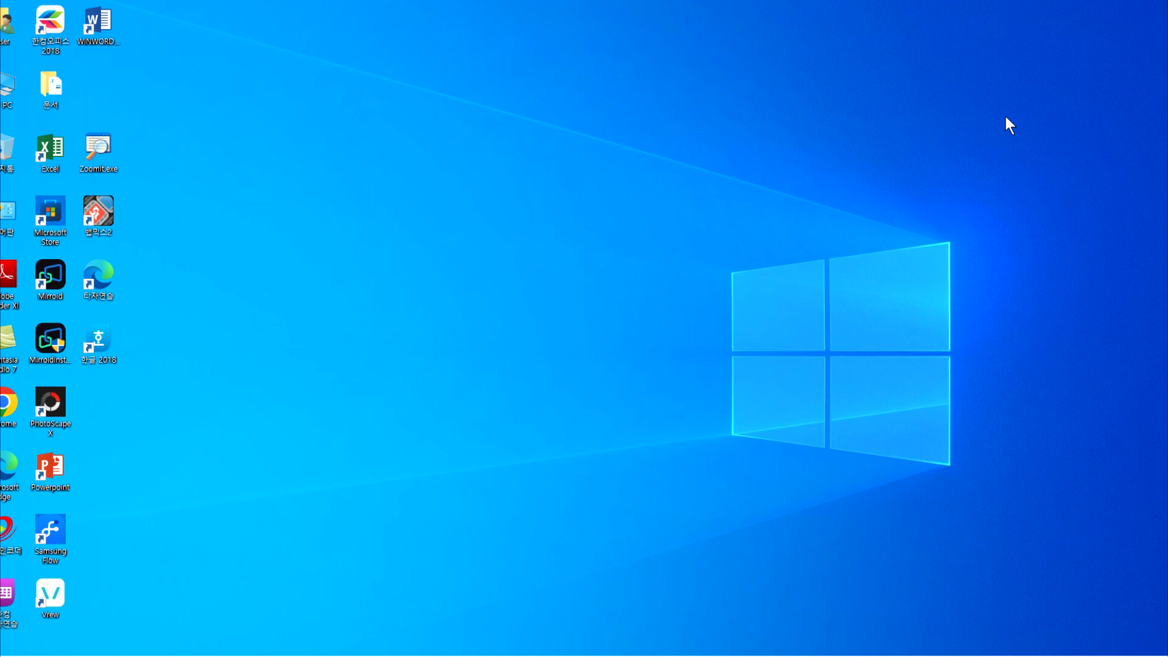
Step: Sort the desktop icons by 이름, applying the sort twice
{"action": "right_click", "coordinate": [565, 137]}
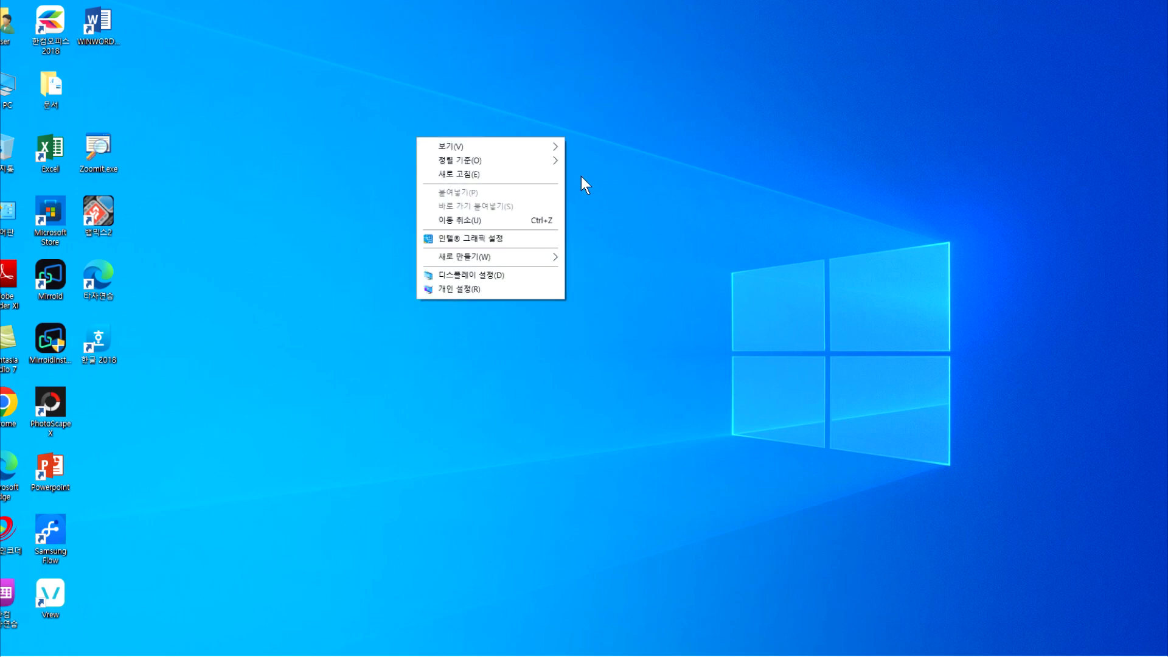
{"action": "mouse_move", "coordinate": [539, 162]}
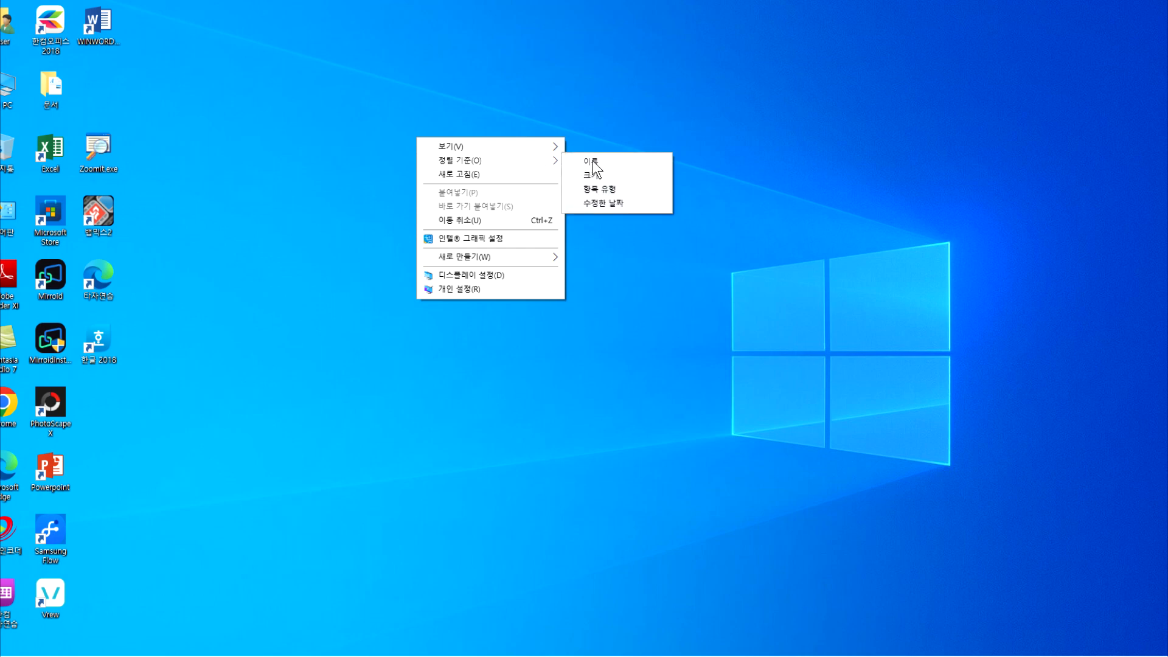
{"action": "left_click", "coordinate": [593, 161]}
{"action": "right_click", "coordinate": [554, 152]}
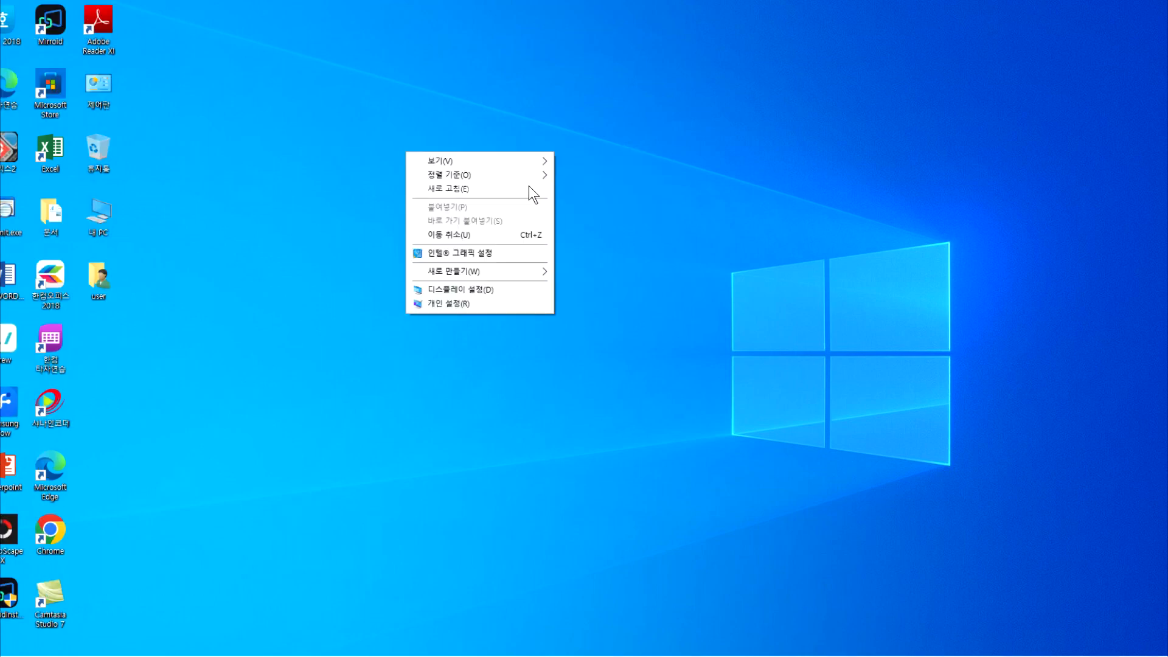
{"action": "mouse_move", "coordinate": [537, 174]}
{"action": "left_click", "coordinate": [579, 175]}
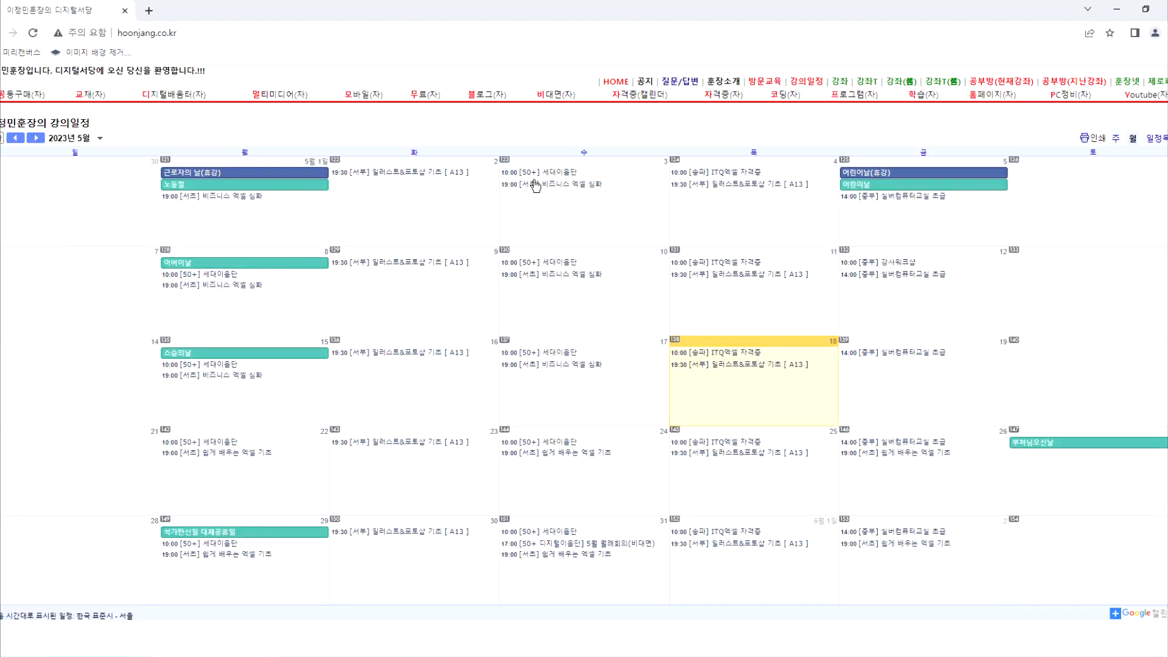
Step: Go to the HOME page of hoonjang.co.kr and open KPC 자격센터 from the IT 자격증 group of its link directory
{"action": "left_click", "coordinate": [615, 81]}
{"action": "scroll", "coordinate": [635, 381], "scroll_direction": "down", "scroll_amount": 6}
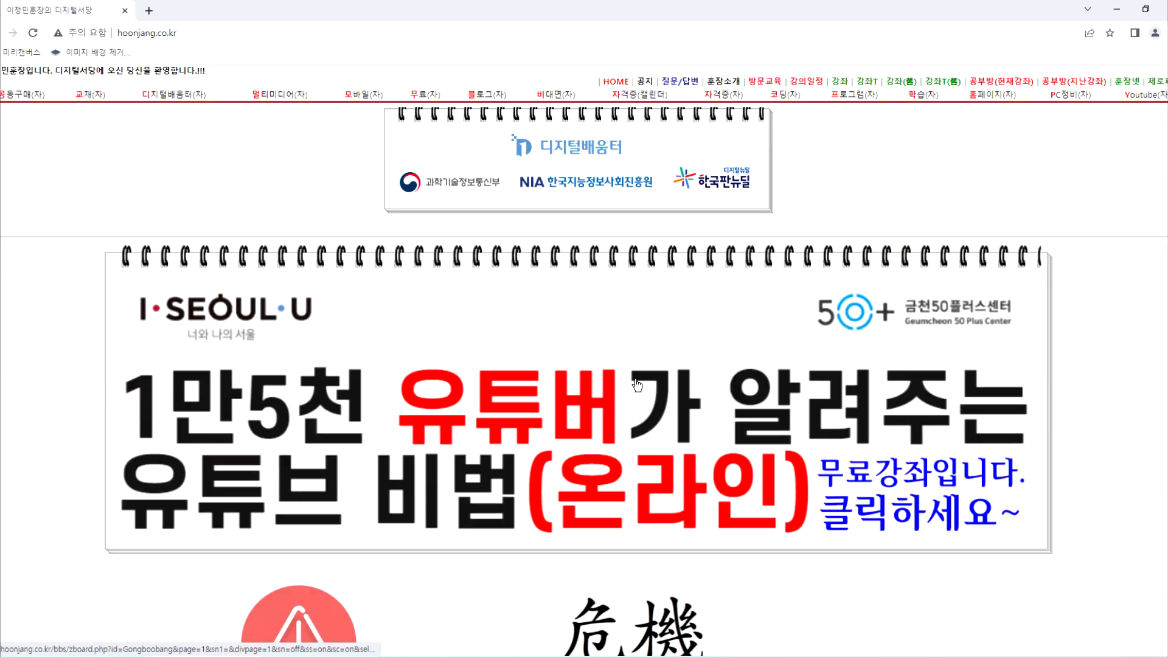
{"action": "scroll", "coordinate": [635, 381], "scroll_direction": "down", "scroll_amount": 15}
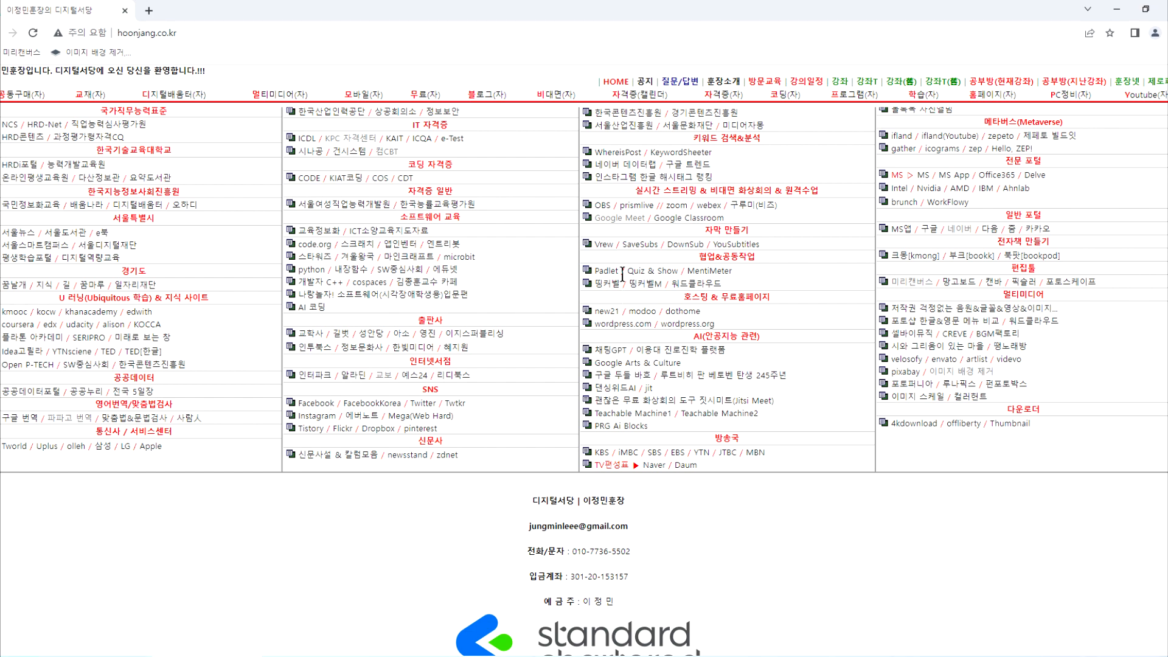
{"action": "scroll", "coordinate": [601, 222], "scroll_direction": "up", "scroll_amount": 2}
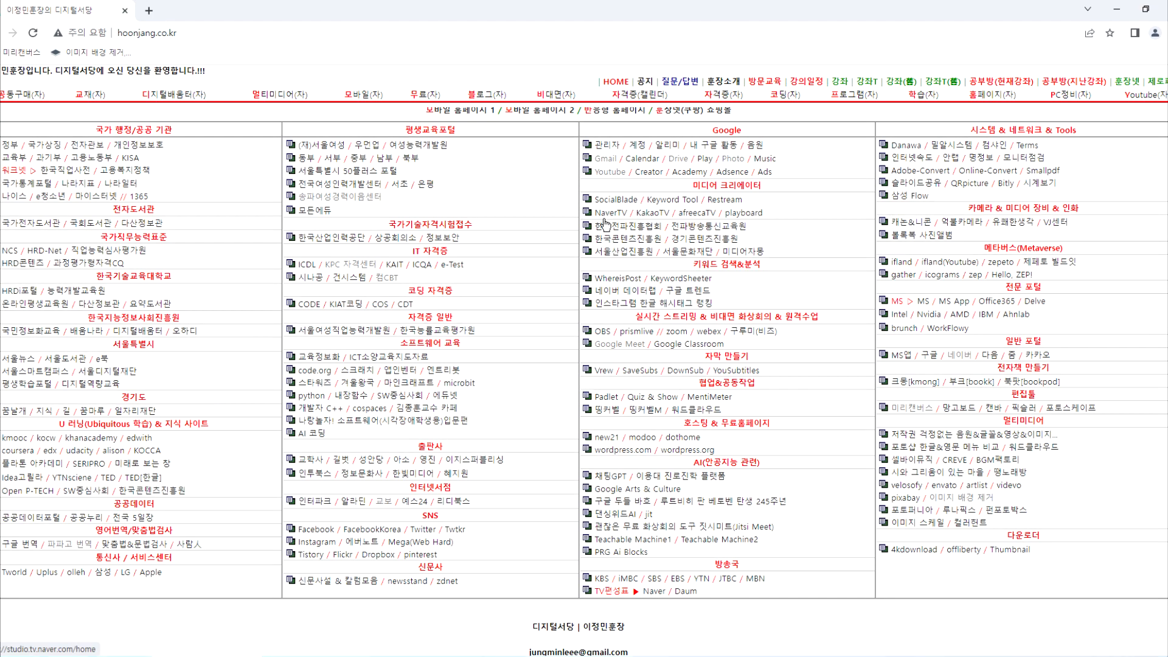
{"action": "left_click", "coordinate": [341, 266]}
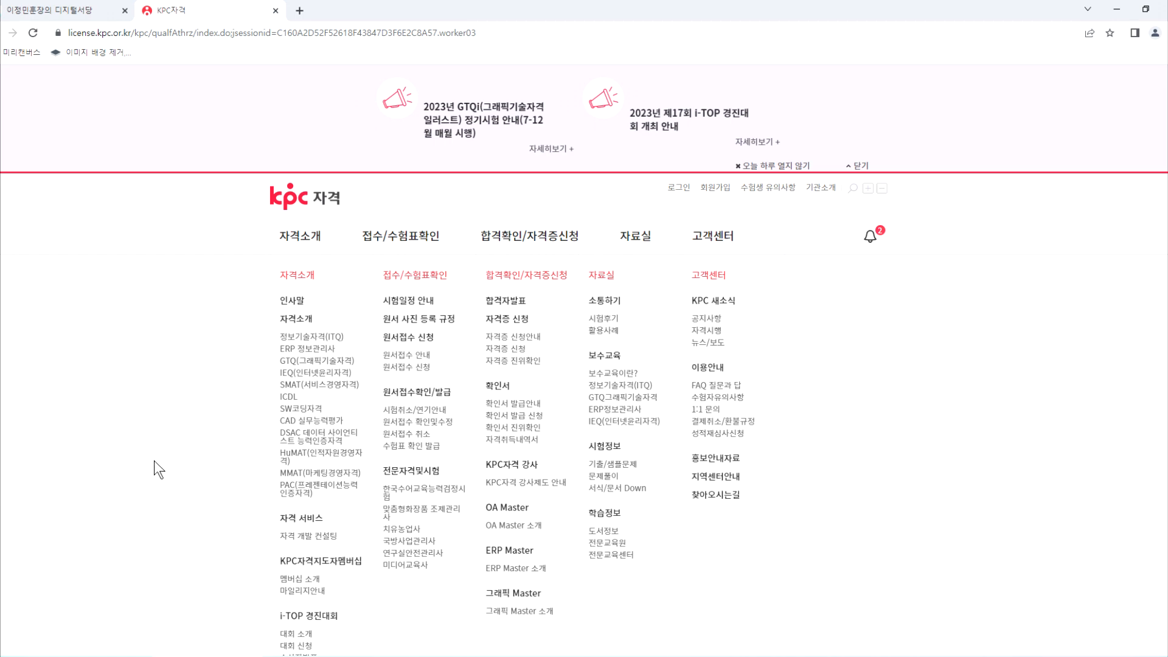
Step: Look through the KPC exam registration list, open the 한국정보올림피아드 대회 page, dismiss its warning and read the 원서접수 유의 사항
{"action": "scroll", "coordinate": [990, 513], "scroll_direction": "down", "scroll_amount": 6}
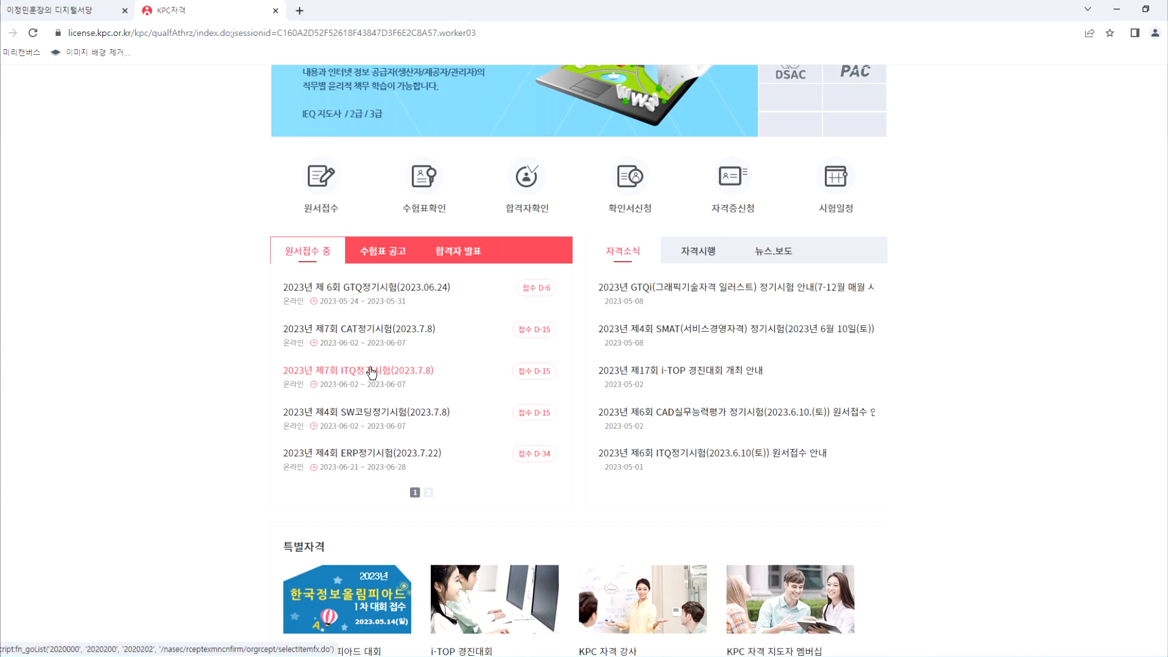
{"action": "scroll", "coordinate": [371, 371], "scroll_direction": "down", "scroll_amount": 3}
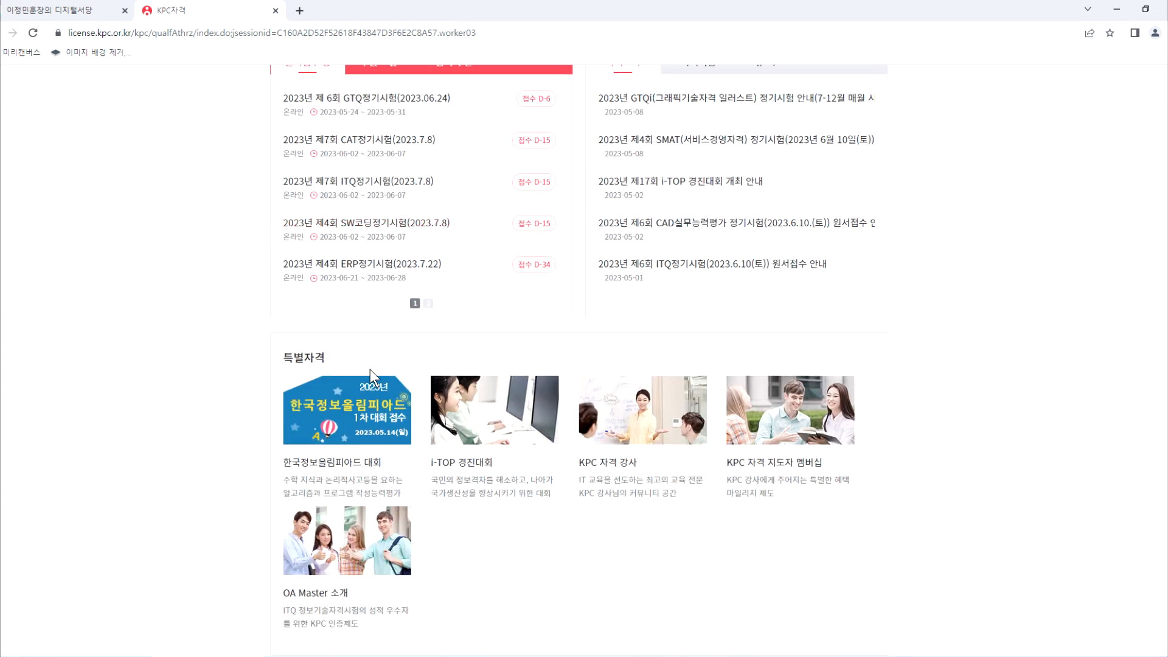
{"action": "left_click", "coordinate": [351, 436]}
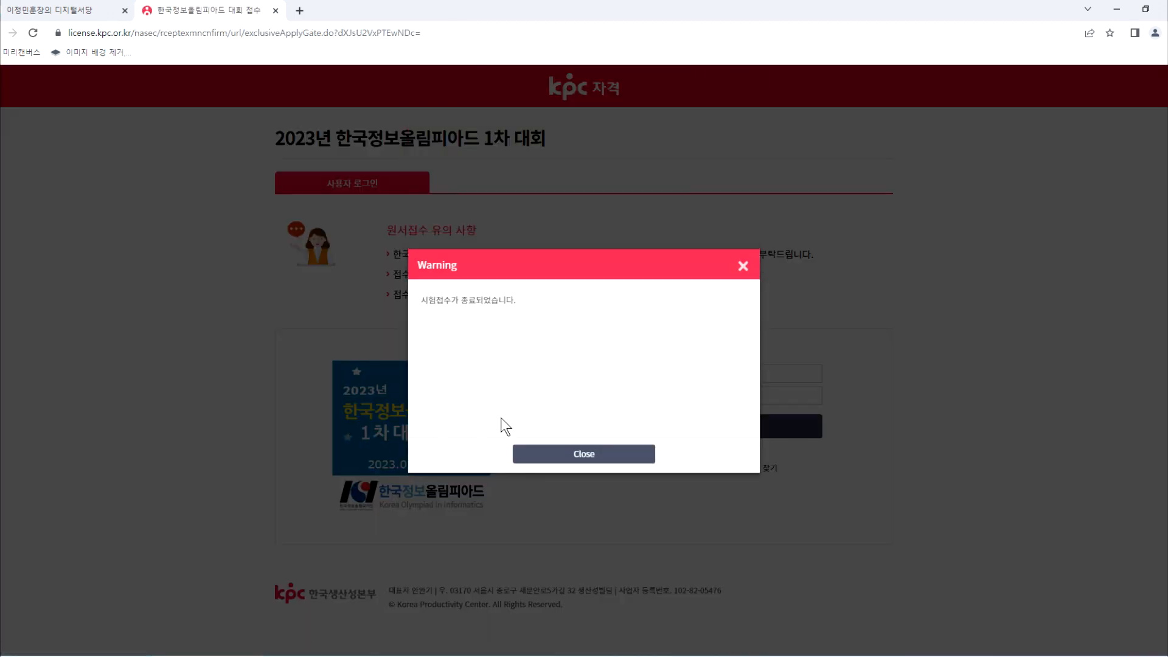
{"action": "left_click", "coordinate": [556, 453]}
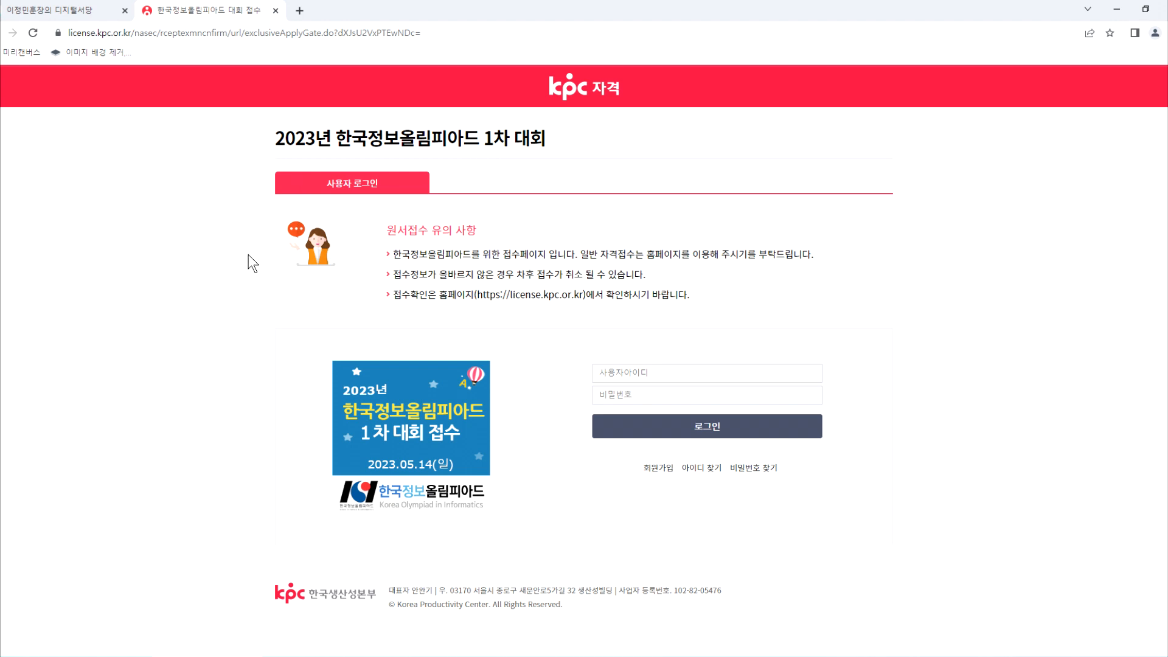
{"action": "left_click_drag", "start_coordinate": [386, 234], "coordinate": [693, 297]}
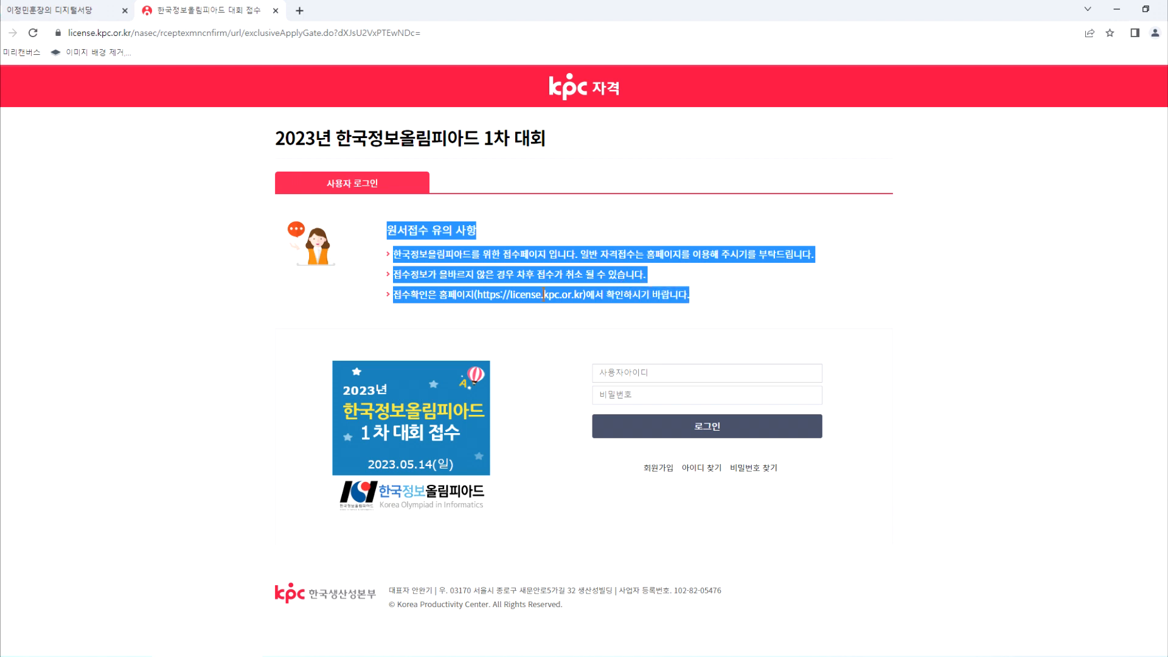
{"action": "left_click", "coordinate": [276, 338]}
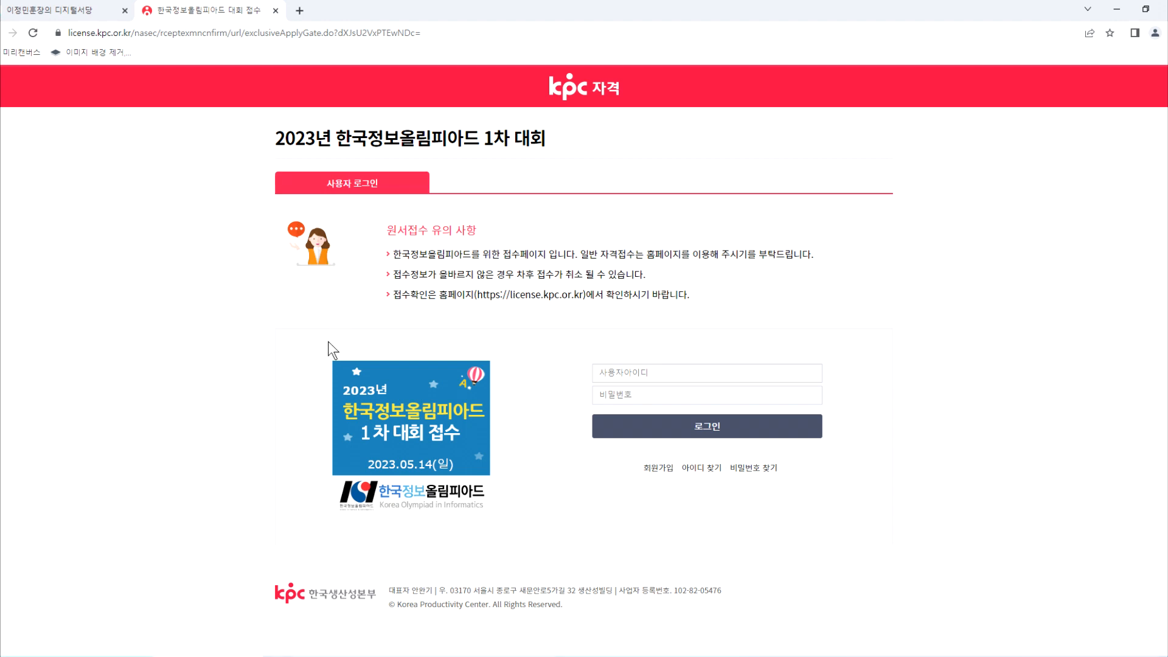
Step: Return to the KPC home page, open the i-TOP 경진대회 introduction and read through its participation fields
{"action": "key", "text": "alt+Left"}
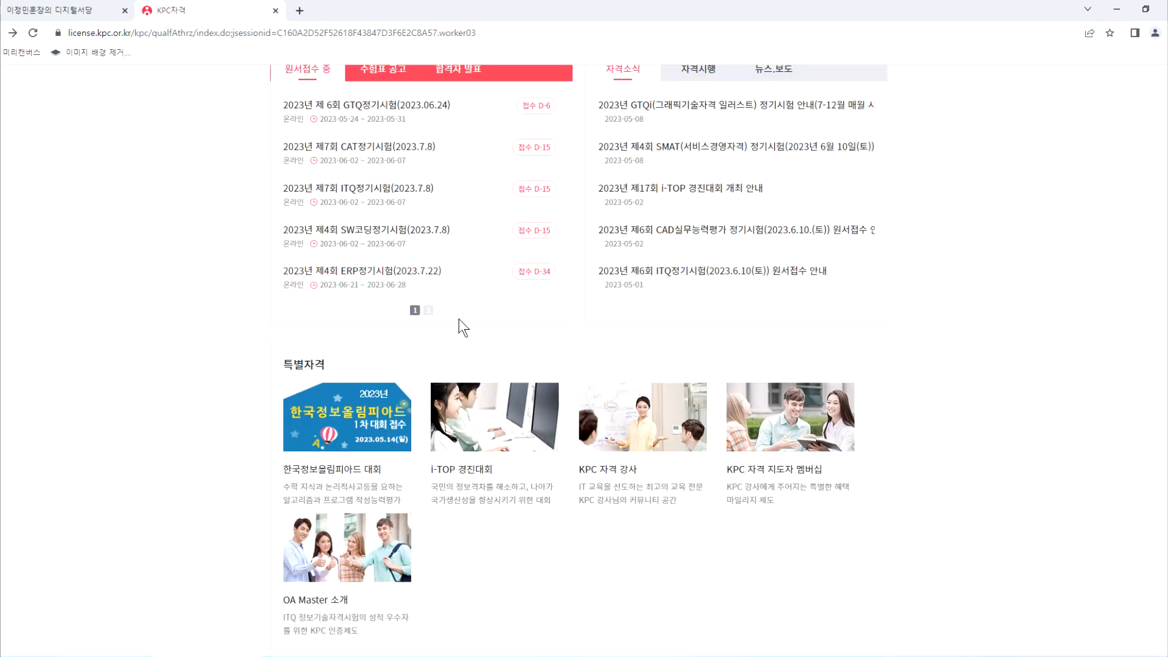
{"action": "scroll", "coordinate": [462, 332], "scroll_direction": "up", "scroll_amount": 2}
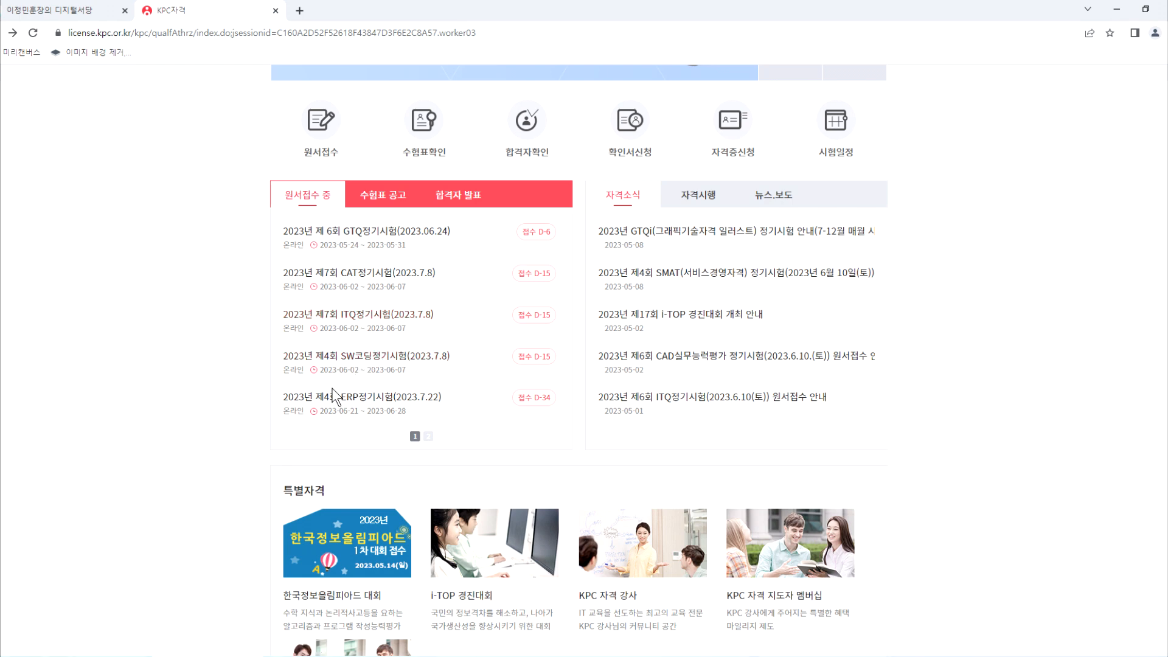
{"action": "scroll", "coordinate": [247, 454], "scroll_direction": "down", "scroll_amount": 3}
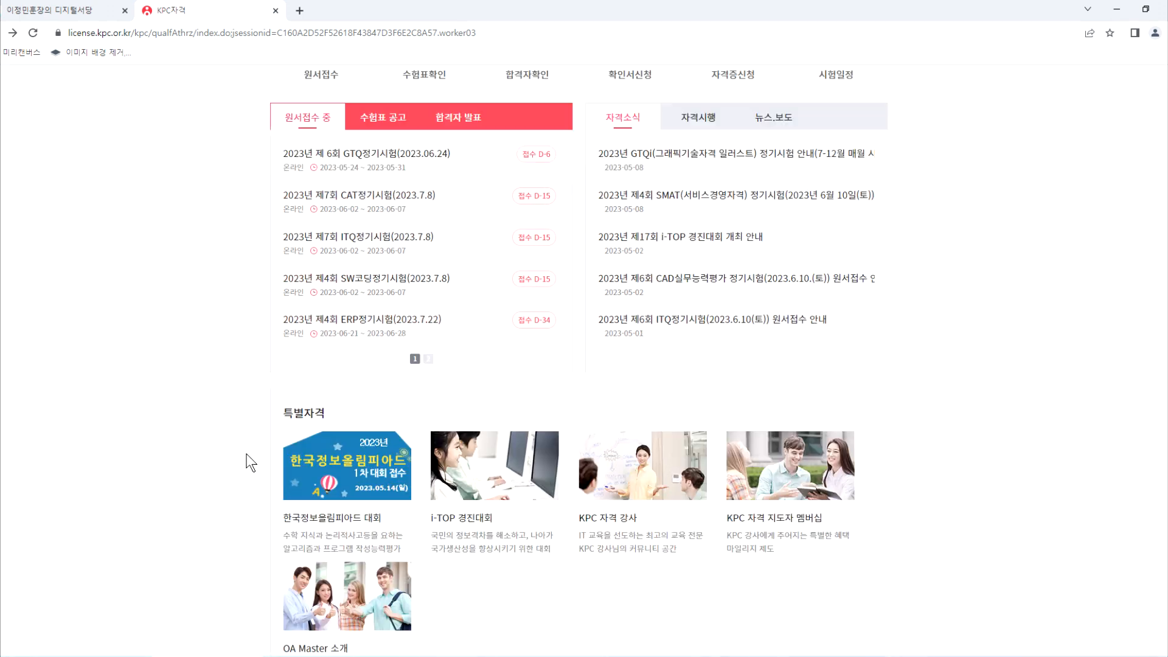
{"action": "left_click", "coordinate": [505, 383]}
{"action": "scroll", "coordinate": [423, 414], "scroll_direction": "down", "scroll_amount": 3}
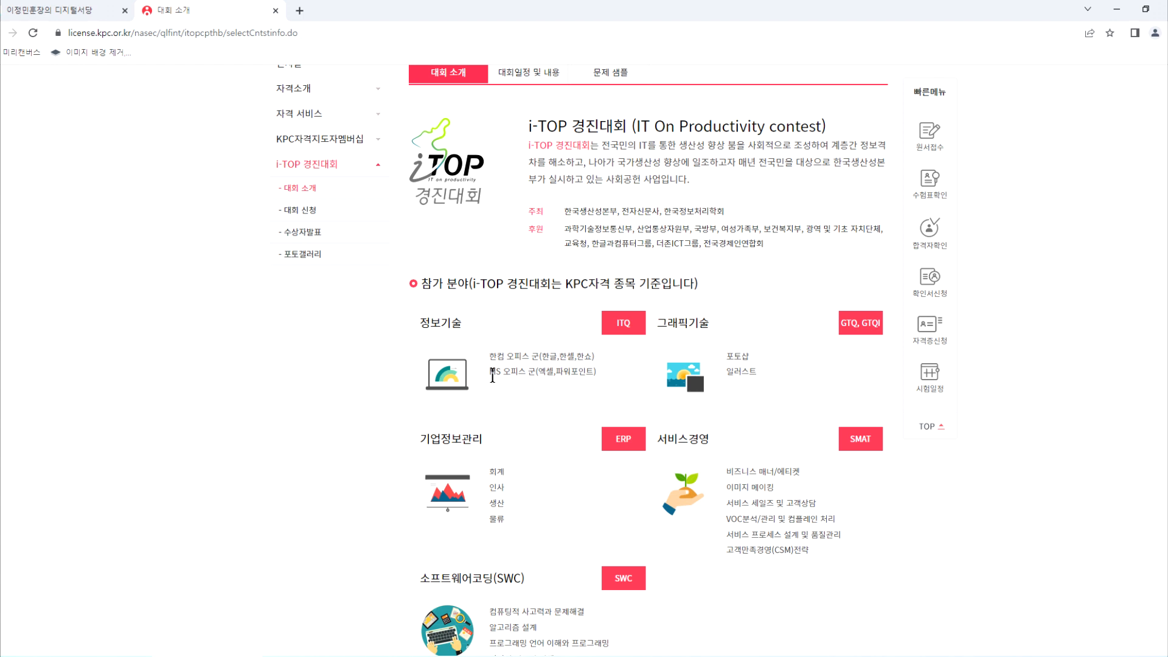
{"action": "scroll", "coordinate": [491, 471], "scroll_direction": "down", "scroll_amount": 3}
{"action": "scroll", "coordinate": [489, 469], "scroll_direction": "up", "scroll_amount": 6}
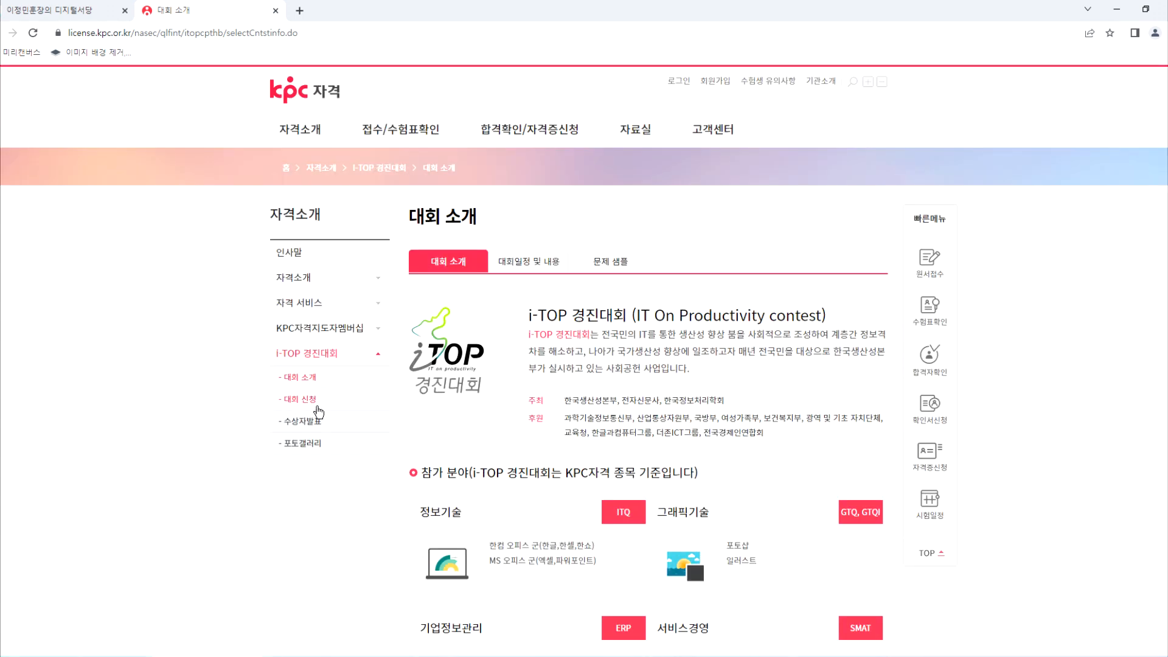
Step: View the i-TOP contest's 대회일정 및 내용 and 문제 샘플 pages and return to the contest introduction
{"action": "left_click", "coordinate": [531, 260]}
{"action": "left_click", "coordinate": [600, 261]}
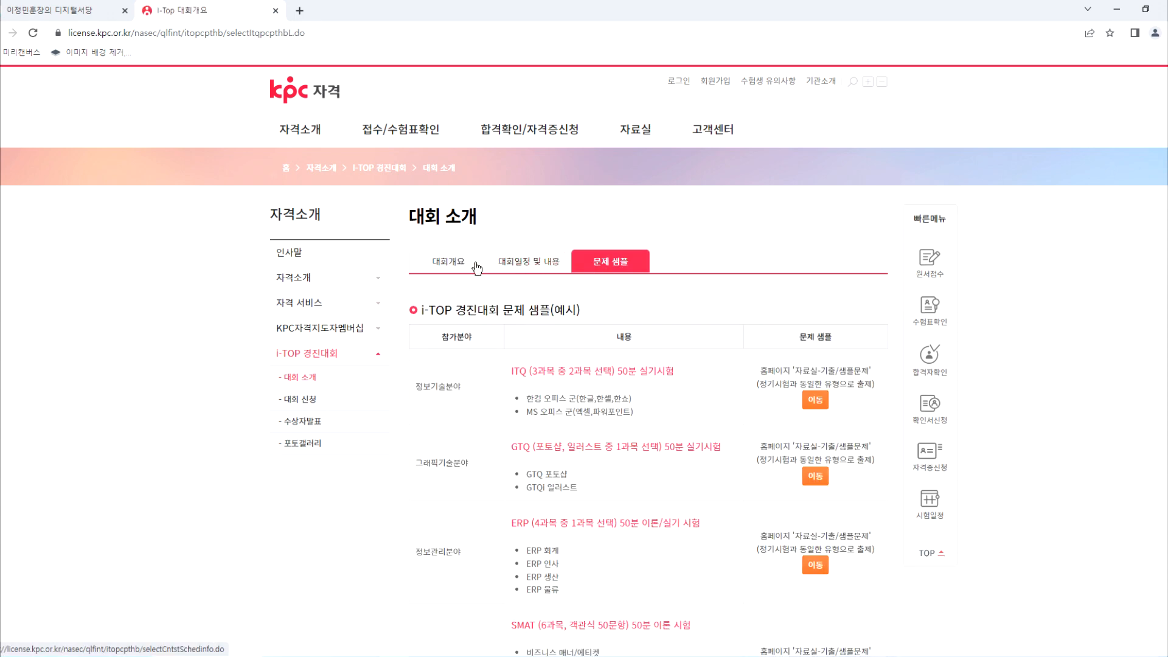
{"action": "left_click", "coordinate": [454, 265]}
Step: Open the 정보기술자격(ITQ) introduction page and look through its 시험안내 content
{"action": "mouse_move", "coordinate": [301, 135]}
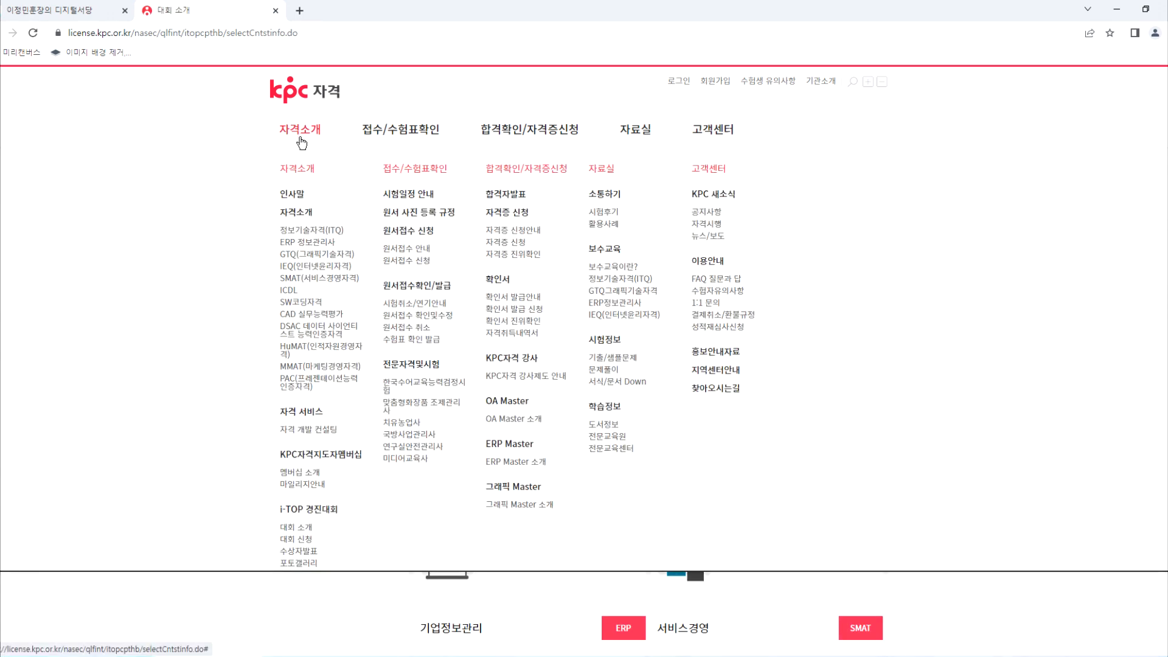
{"action": "left_click", "coordinate": [298, 238]}
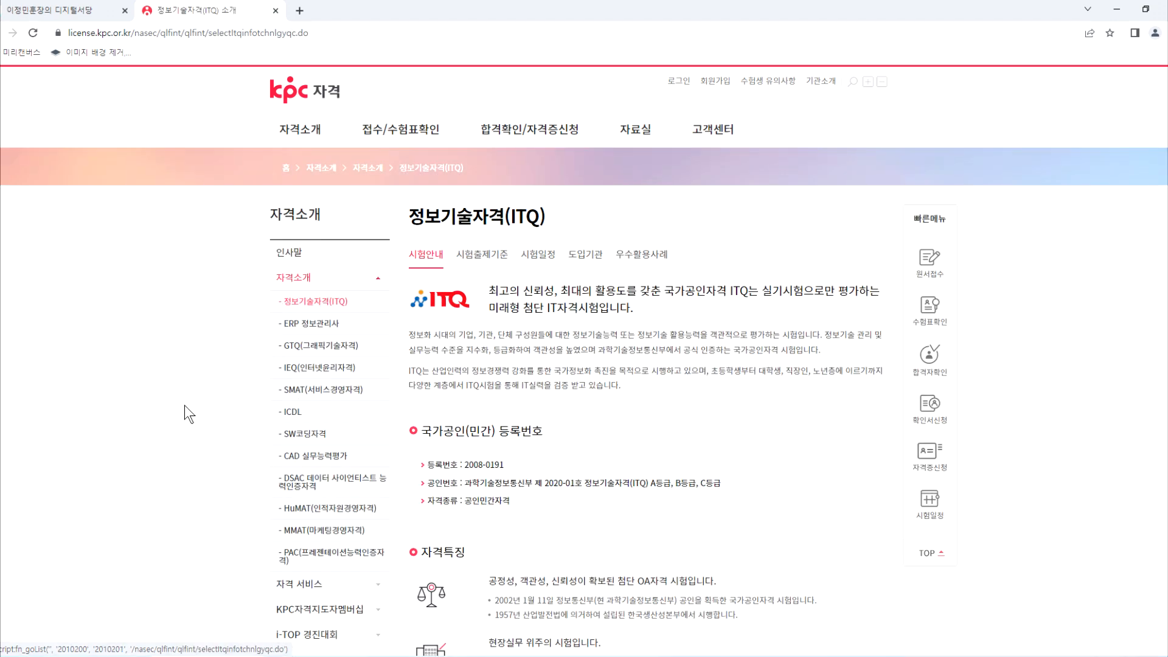
{"action": "scroll", "coordinate": [182, 405], "scroll_direction": "down", "scroll_amount": 7}
{"action": "scroll", "coordinate": [180, 408], "scroll_direction": "up", "scroll_amount": 8}
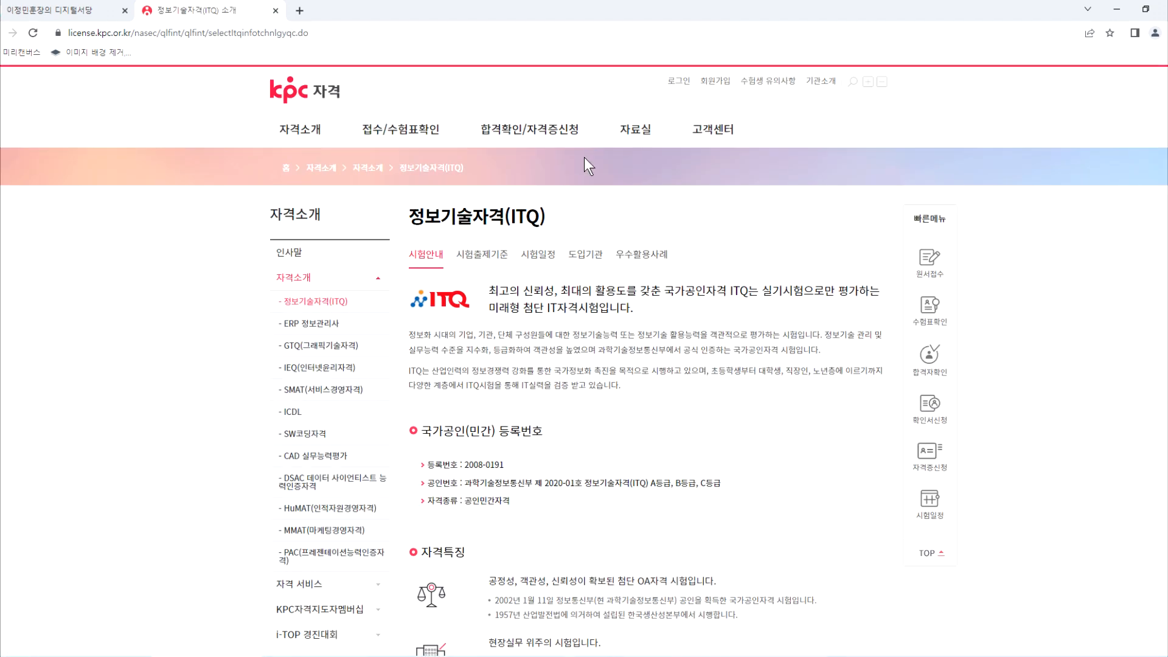
Step: Open the 기출/샘플문제 page from the 시험정보 section of 자료실
{"action": "mouse_move", "coordinate": [642, 133]}
{"action": "left_click", "coordinate": [640, 131]}
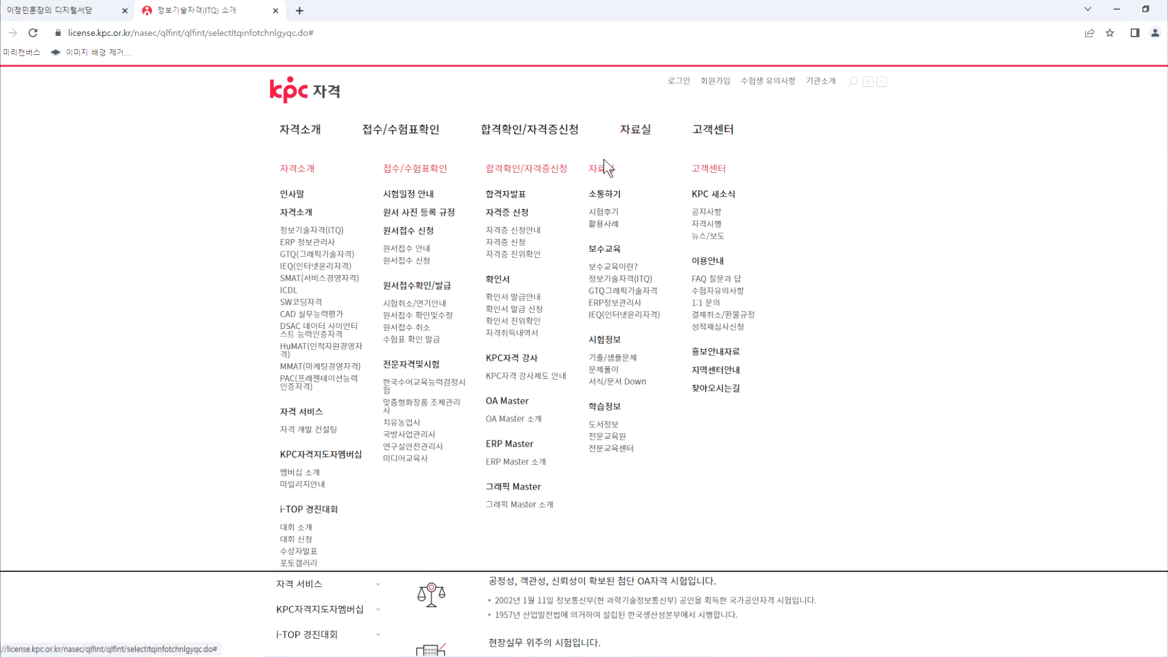
{"action": "scroll", "coordinate": [676, 398], "scroll_direction": "down", "scroll_amount": 4}
{"action": "scroll", "coordinate": [676, 397], "scroll_direction": "up", "scroll_amount": 5}
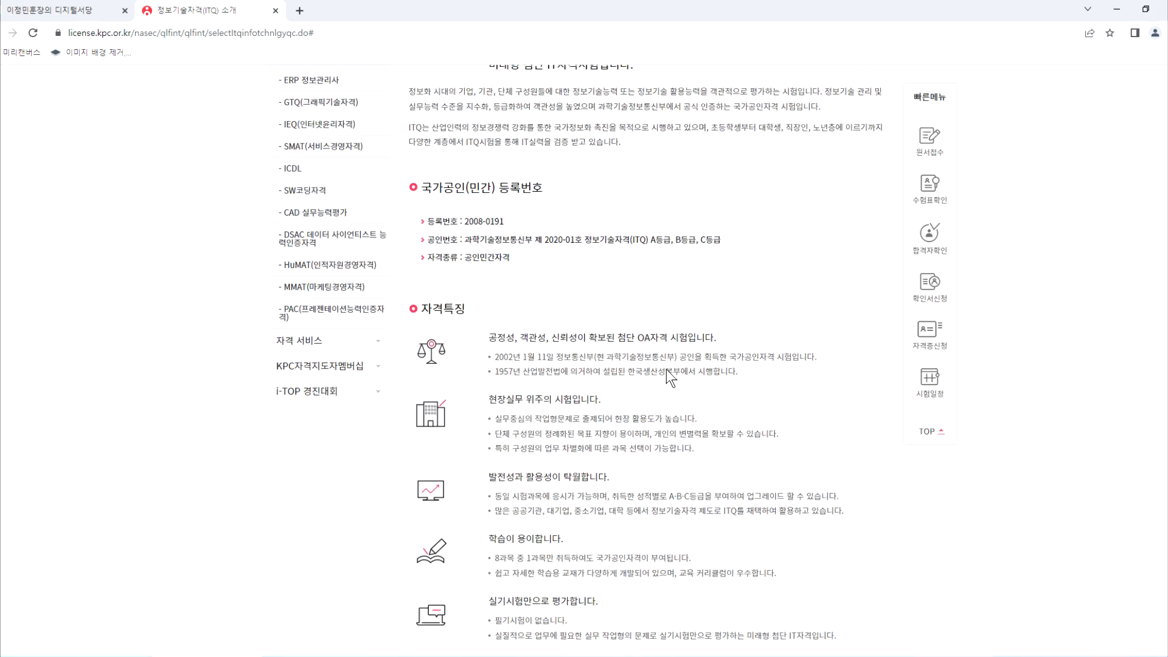
{"action": "mouse_move", "coordinate": [636, 168]}
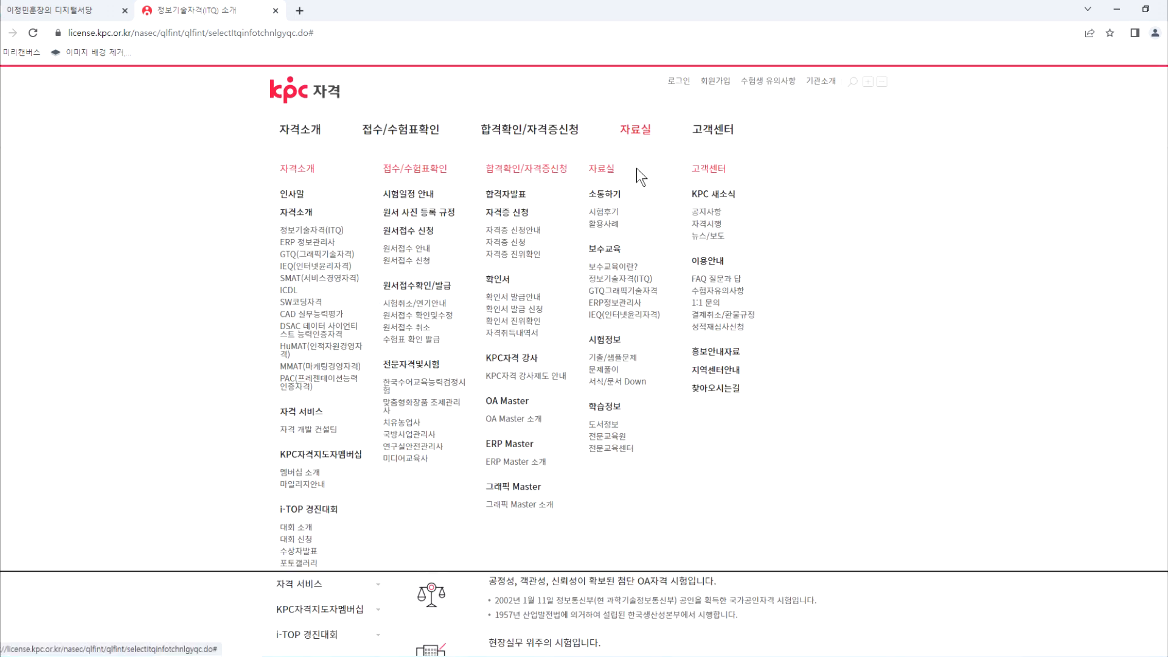
{"action": "left_click", "coordinate": [611, 363]}
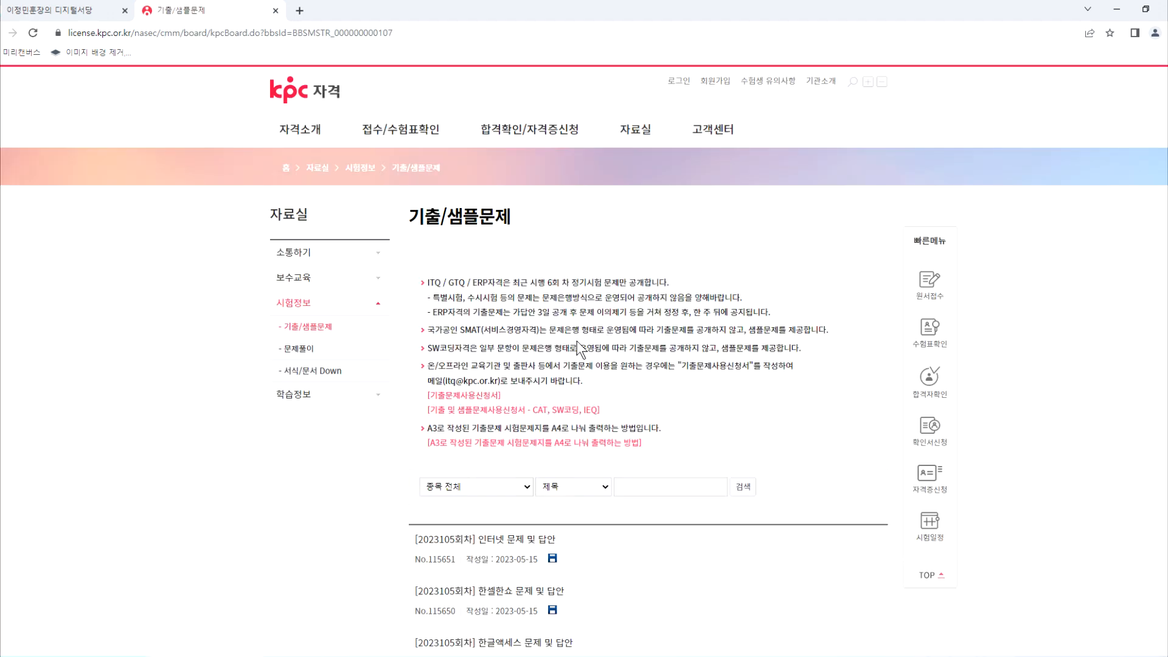
Step: Search the past exam posts for 정보기술자격(ITQ) and open the [2023105회차] 한글엑셀 문제 및 답안 post
{"action": "scroll", "coordinate": [611, 365], "scroll_direction": "down", "scroll_amount": 4}
{"action": "left_click", "coordinate": [480, 235]}
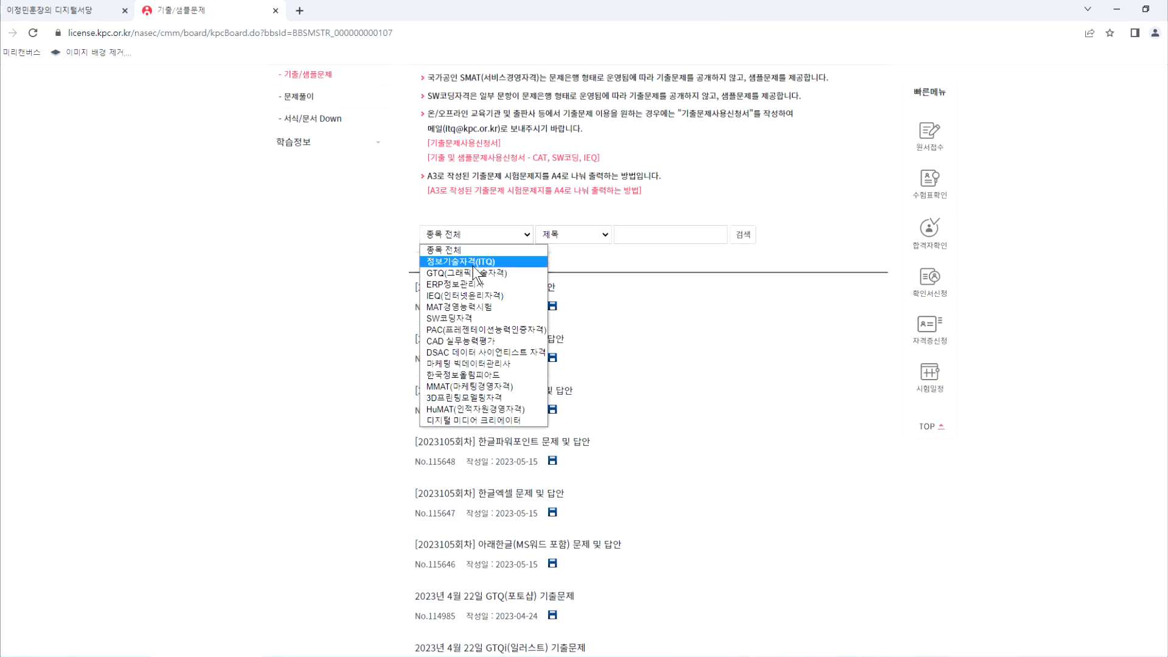
{"action": "left_click", "coordinate": [473, 263]}
{"action": "left_click", "coordinate": [748, 242]}
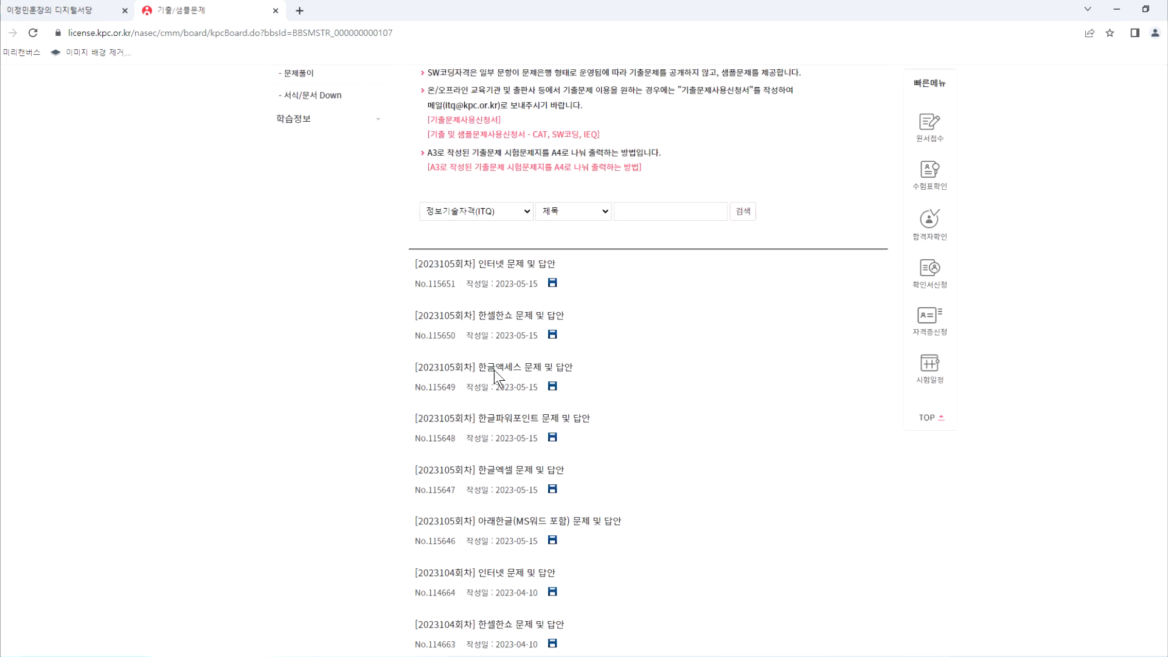
{"action": "scroll", "coordinate": [494, 369], "scroll_direction": "down", "scroll_amount": 3}
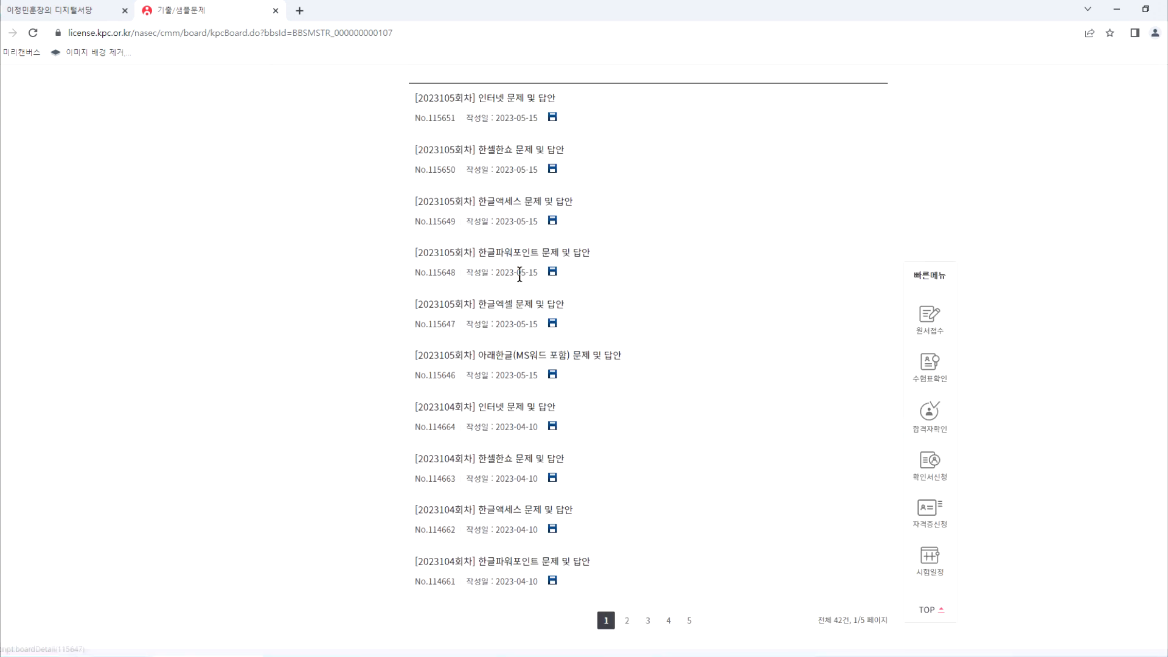
{"action": "left_click", "coordinate": [508, 306]}
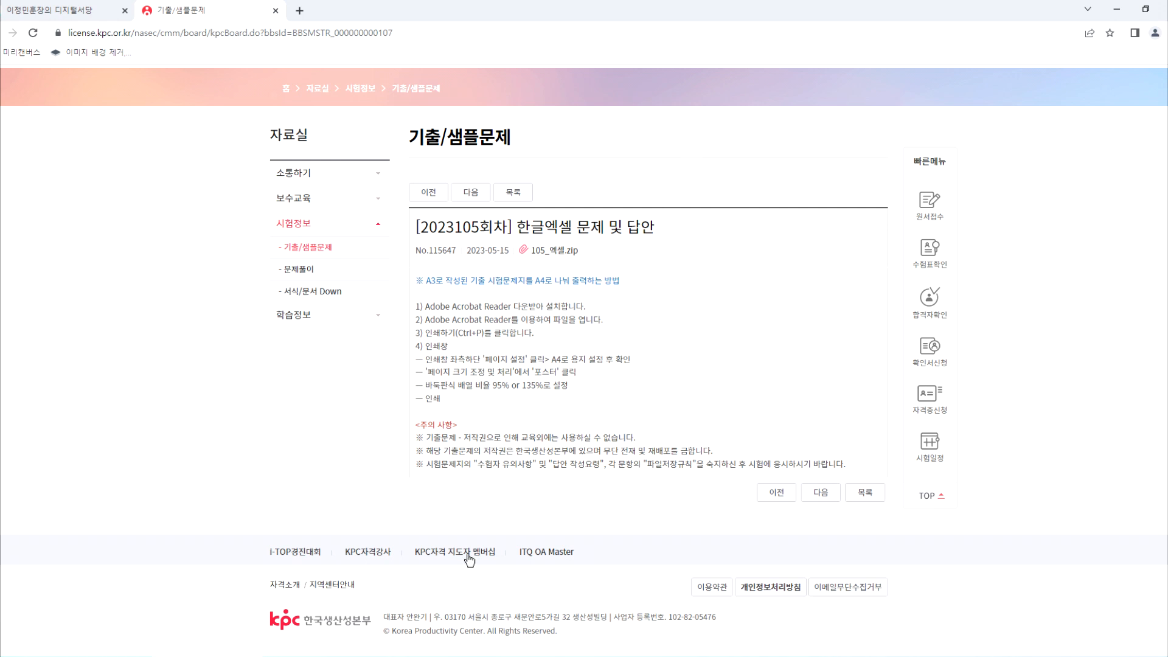
{"action": "left_click", "coordinate": [825, 656]}
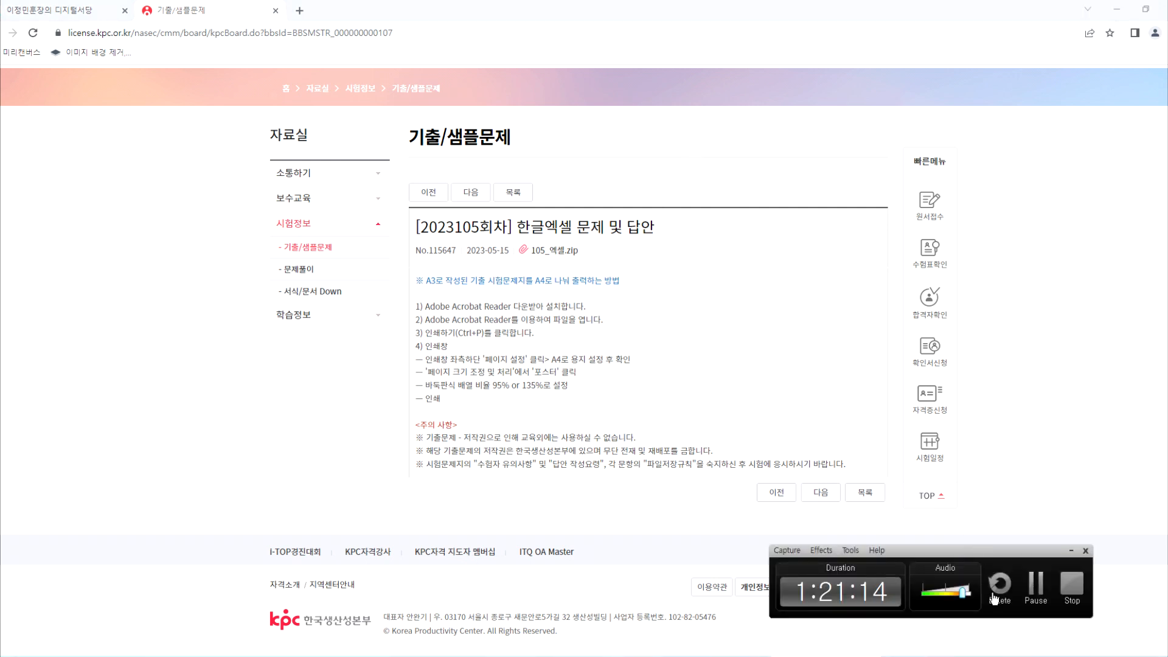